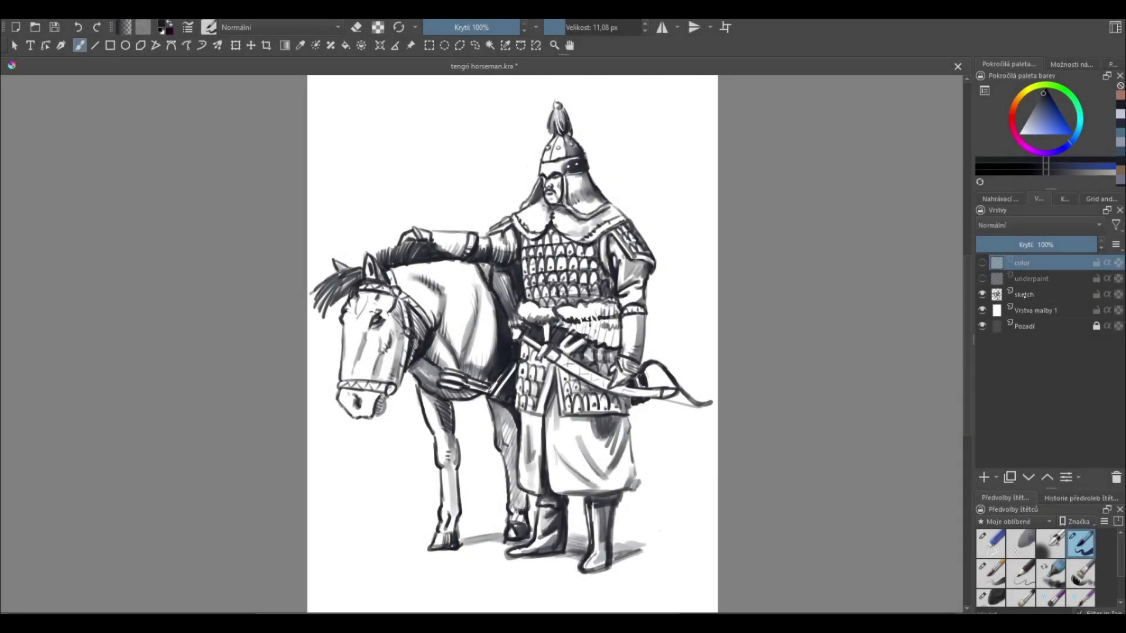
# - Move the underpaint layer below the sketch layer
pyautogui.click(997, 294)
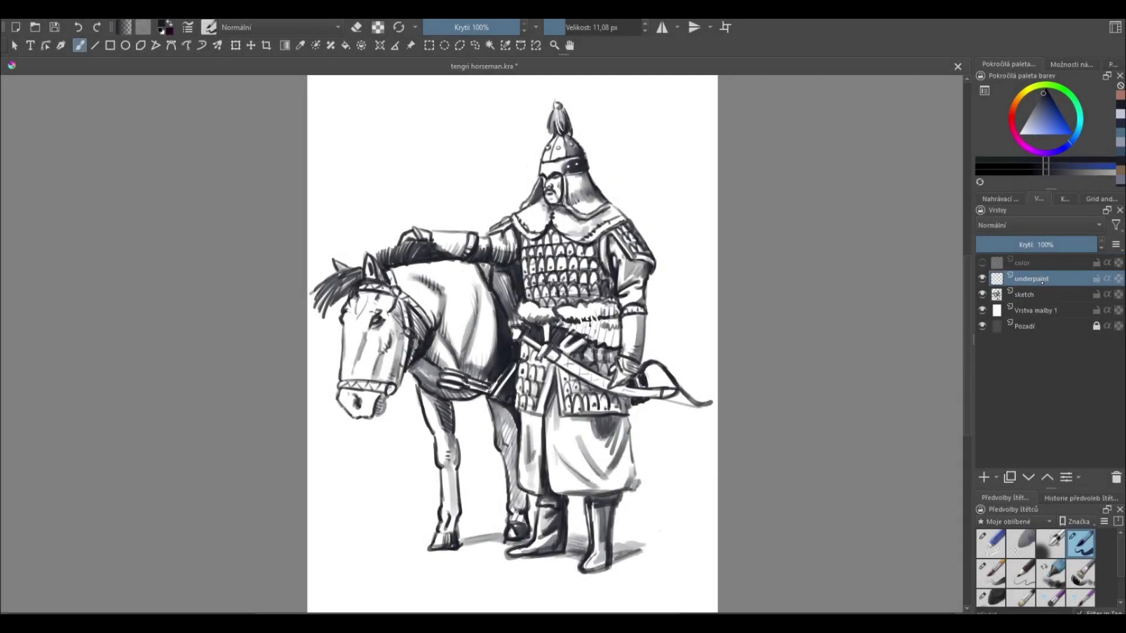
pyautogui.moveTo(1043, 282); pyautogui.dragTo(1042, 299)
pyautogui.moveTo(714, 364); pyautogui.dragTo(689, 377)
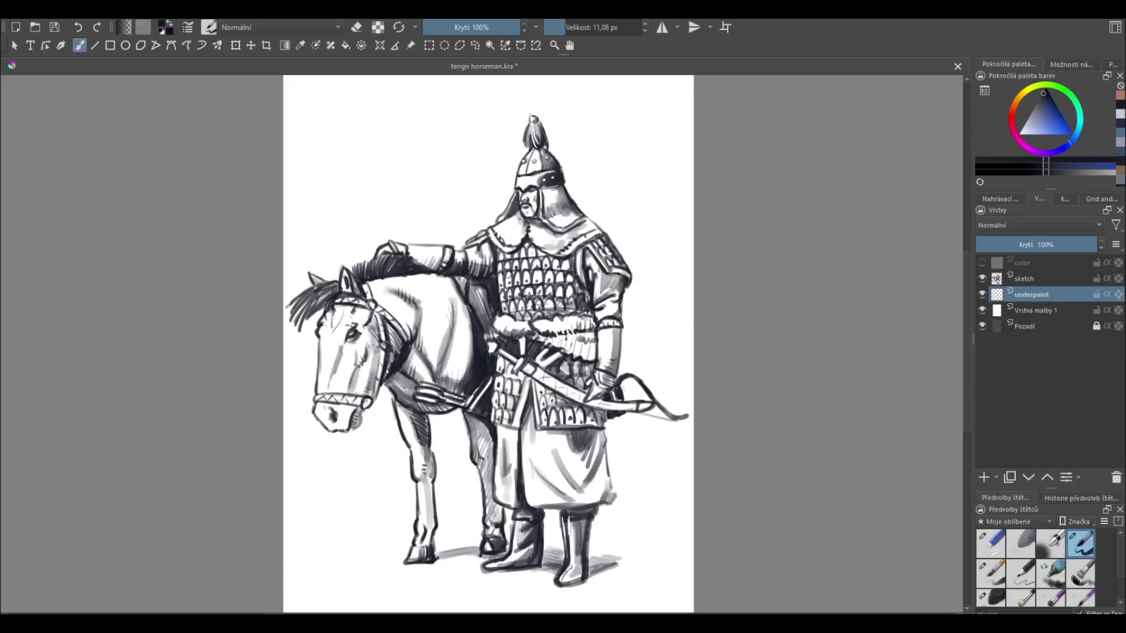
# - Lasso a freehand selection around the armored rider's outline
pyautogui.press('q')
pyautogui.moveTo(560, 170); pyautogui.dragTo(513, 119)
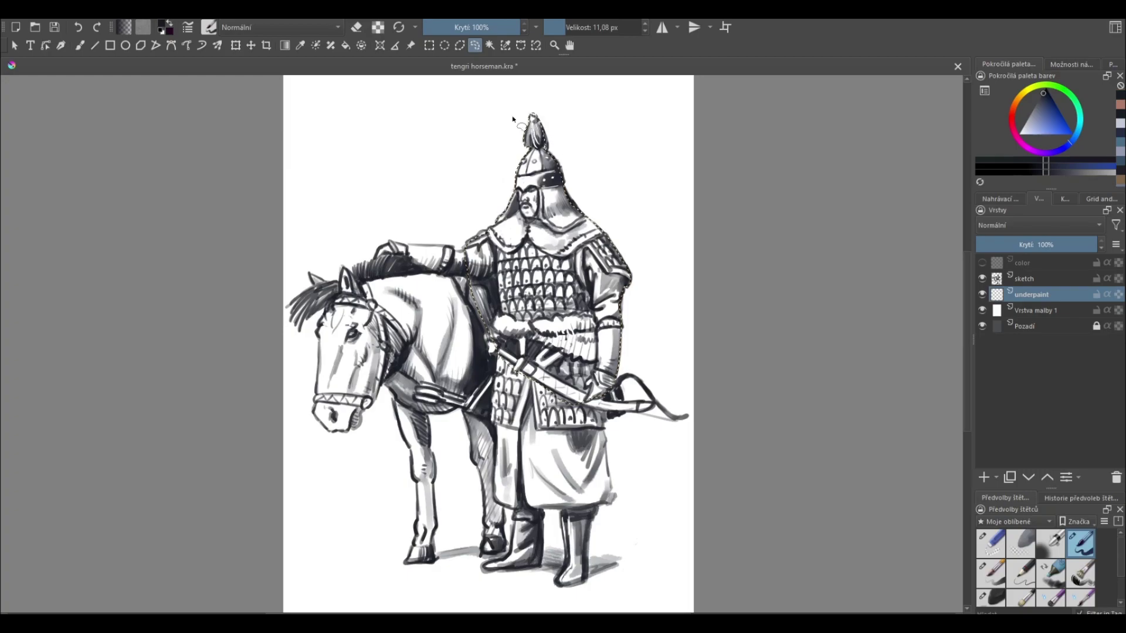
pyautogui.press('f')
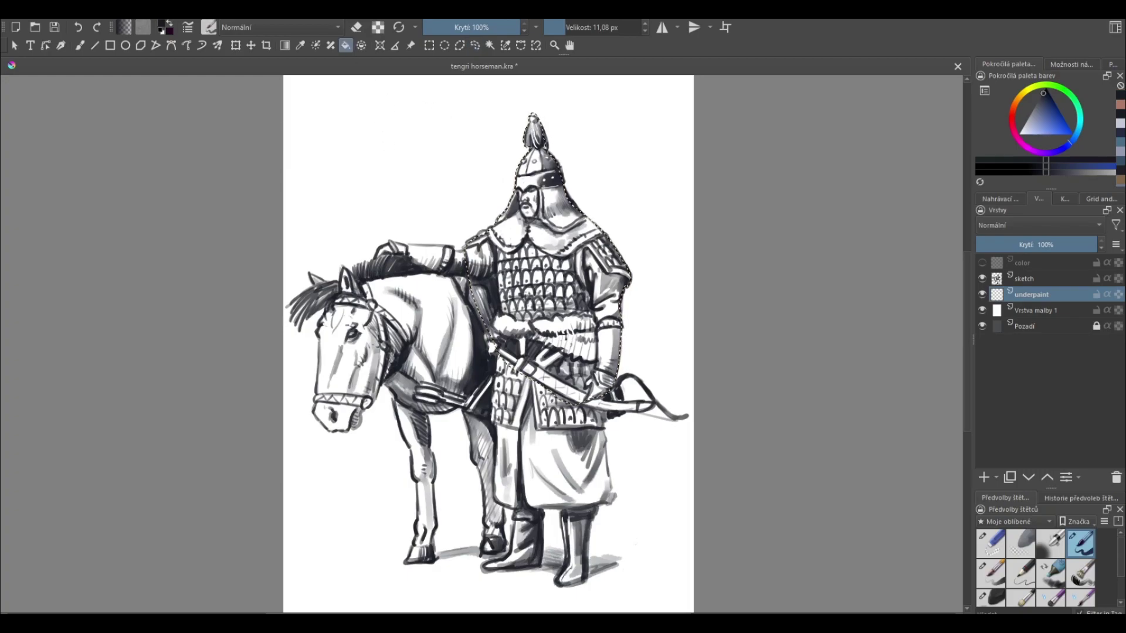
pyautogui.press('-')
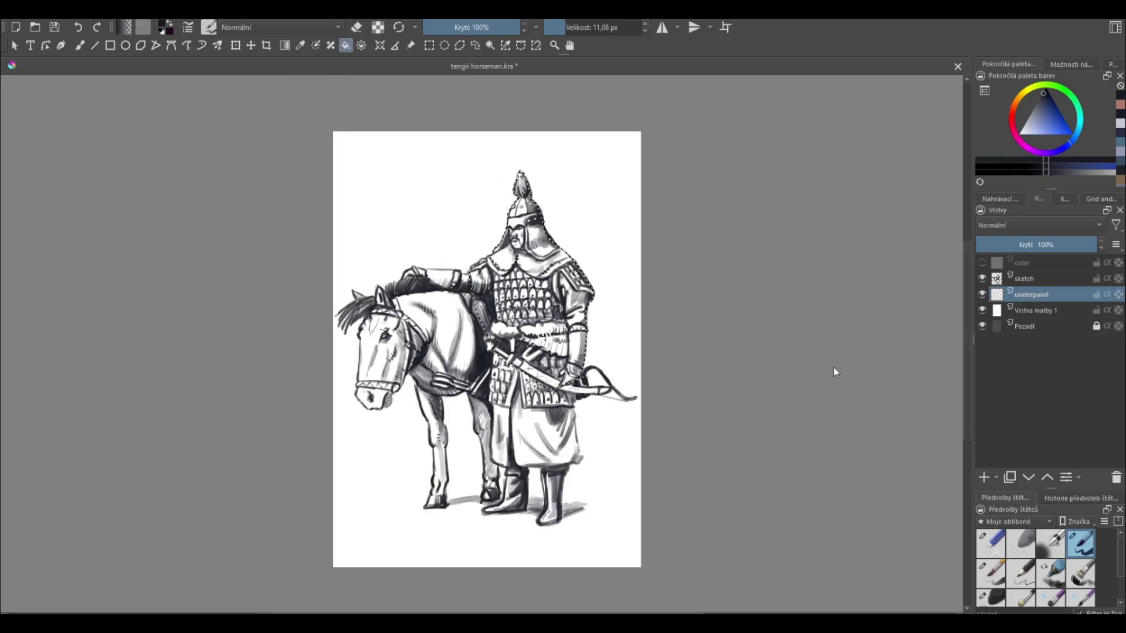
# - Paste the brown-robed warrior reference image and place it beside the drawing
pyautogui.hotkey('ctrl', 'shift', 'r')
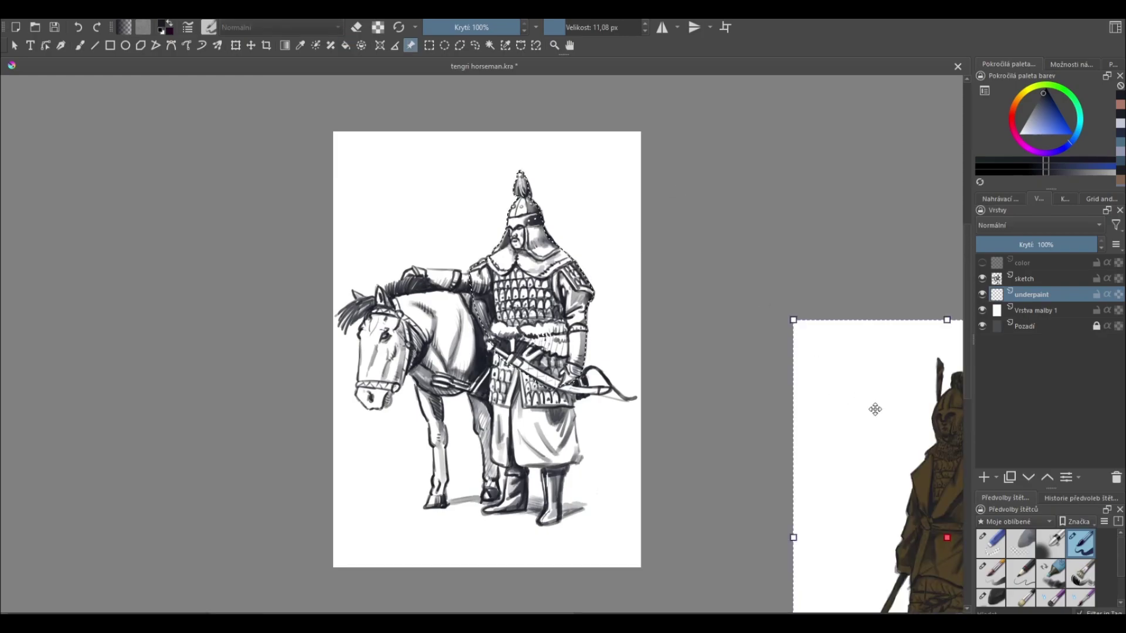
pyautogui.moveTo(874, 407); pyautogui.dragTo(726, 235)
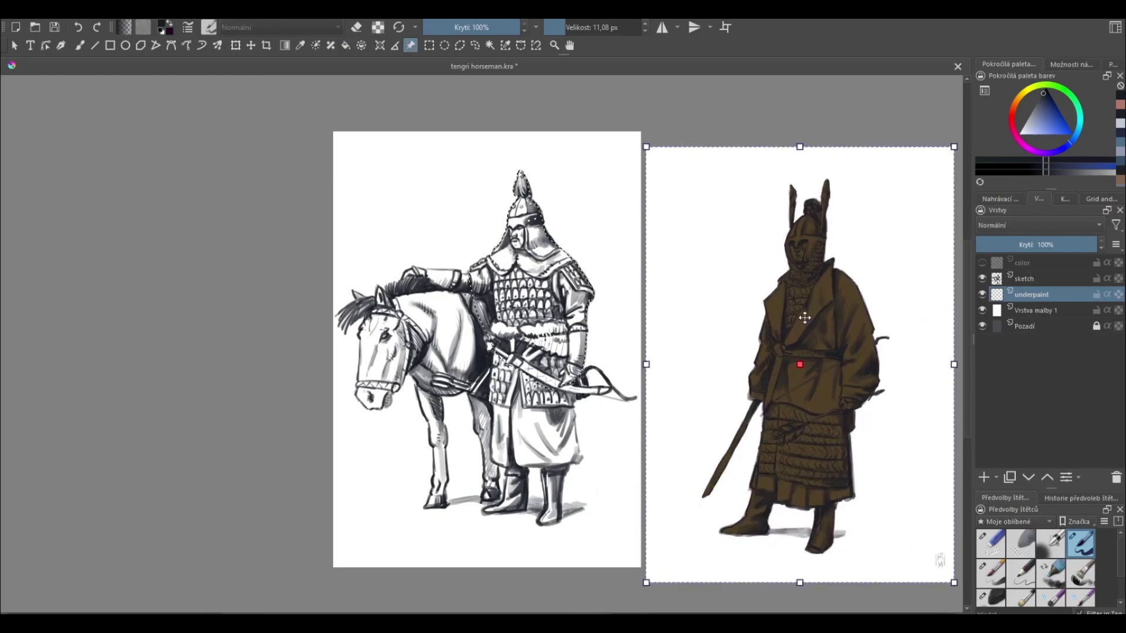
pyautogui.press('b')
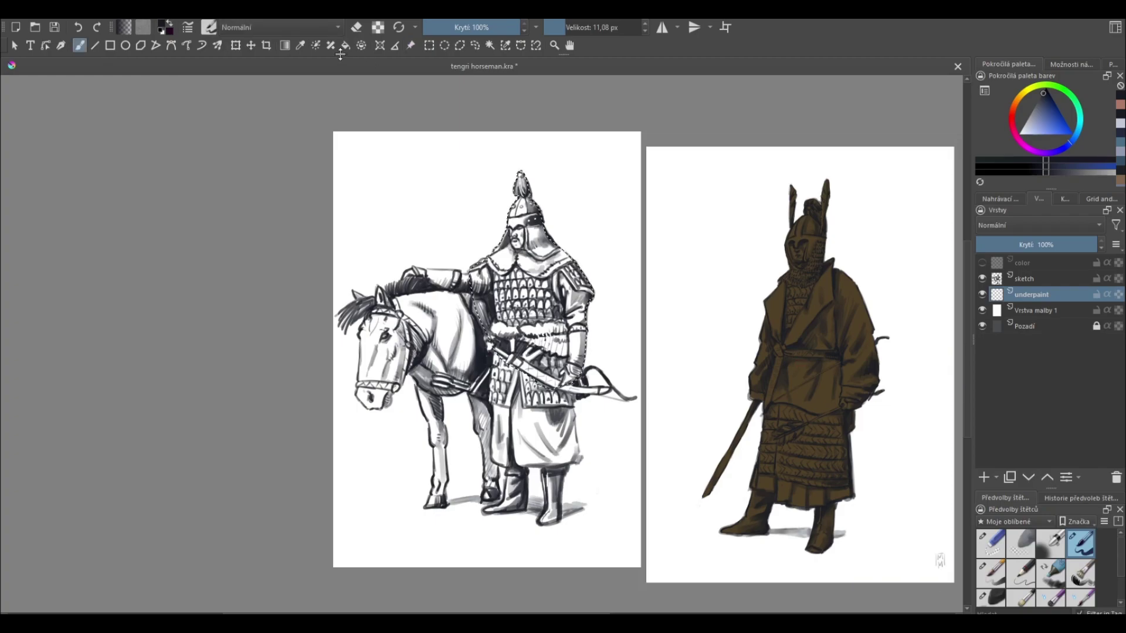
# - Sample the reference's brown and bucket-fill the selected rider with it
pyautogui.press('f')
pyautogui.keyDown('ctrl'); pyautogui.click(775, 300); pyautogui.keyUp('ctrl')
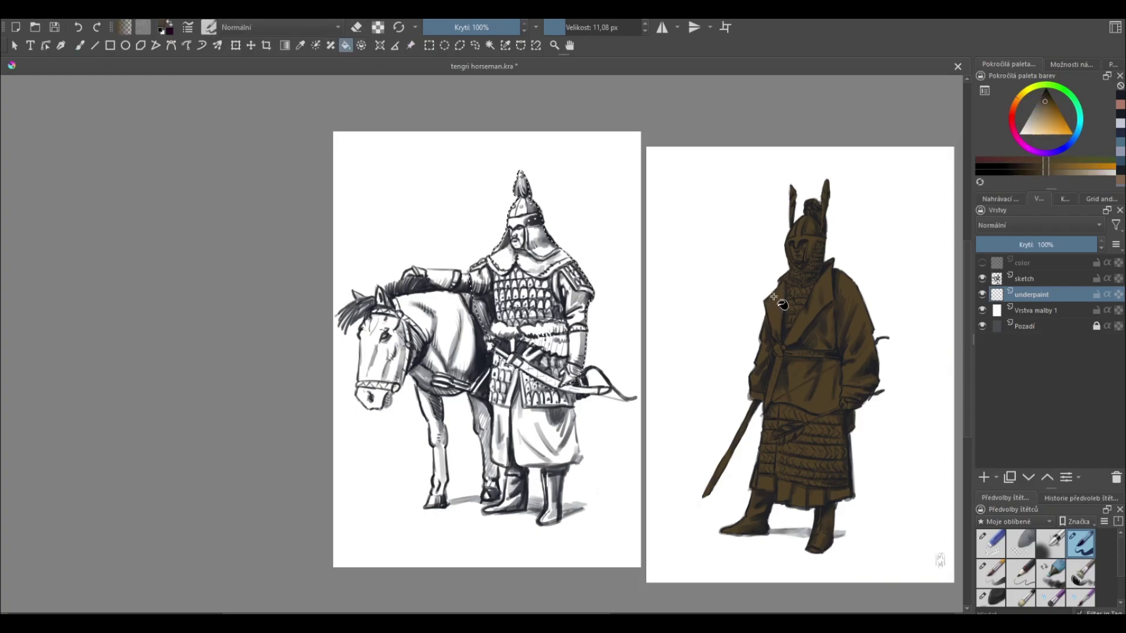
pyautogui.click(546, 267)
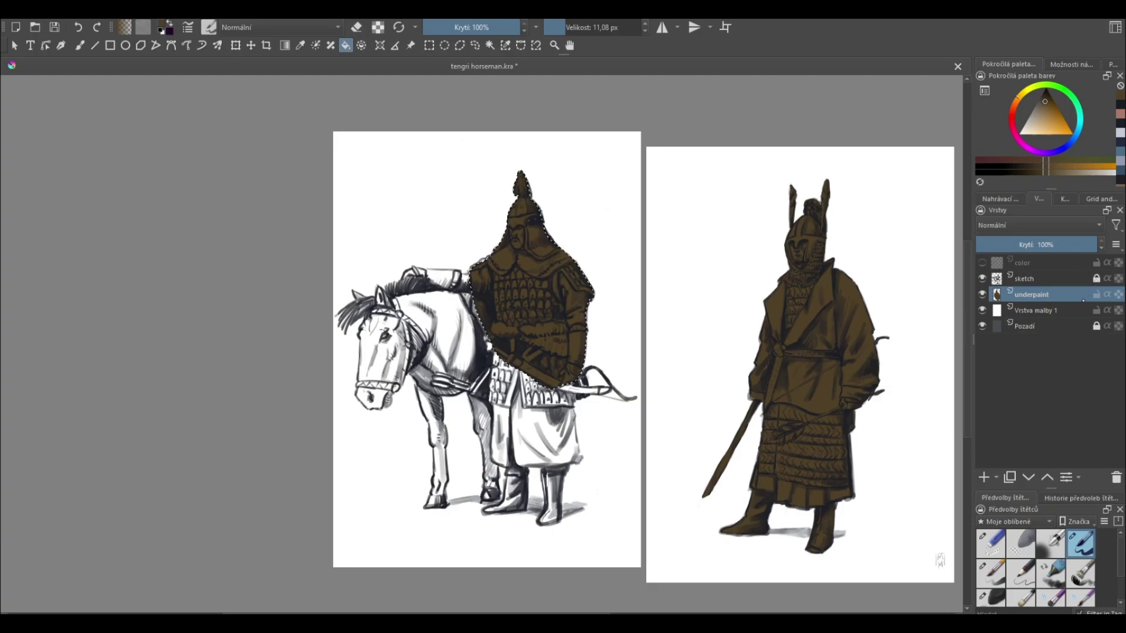
pyautogui.click(475, 45)
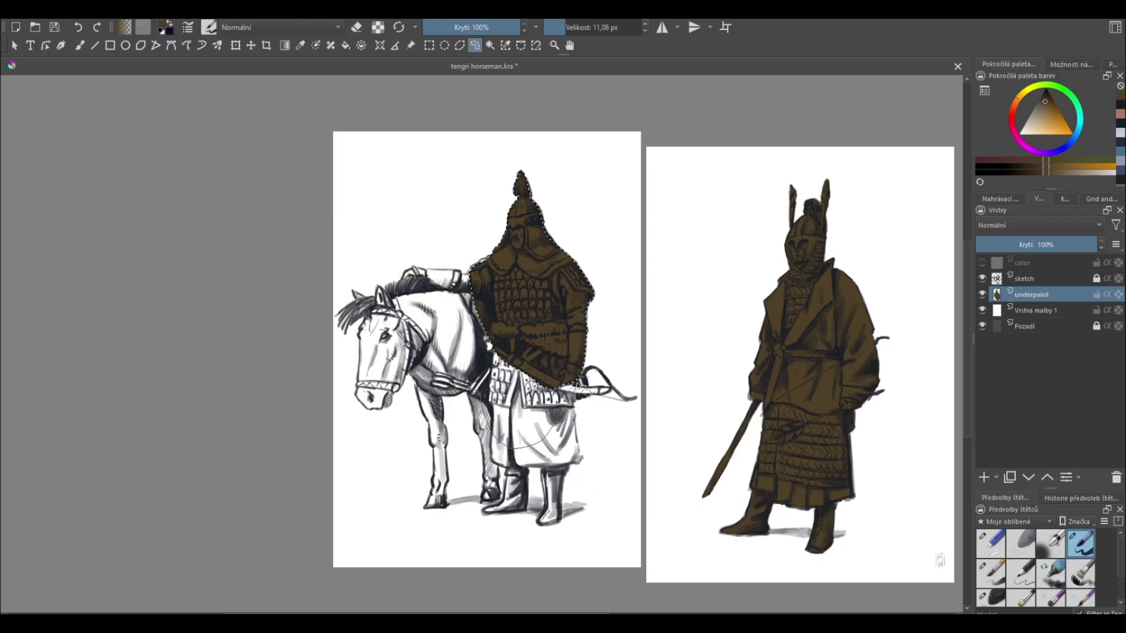
# - Select the horse together with the rider and fill the area brown
pyautogui.moveTo(477, 392); pyautogui.dragTo(586, 376)
pyautogui.press('f')
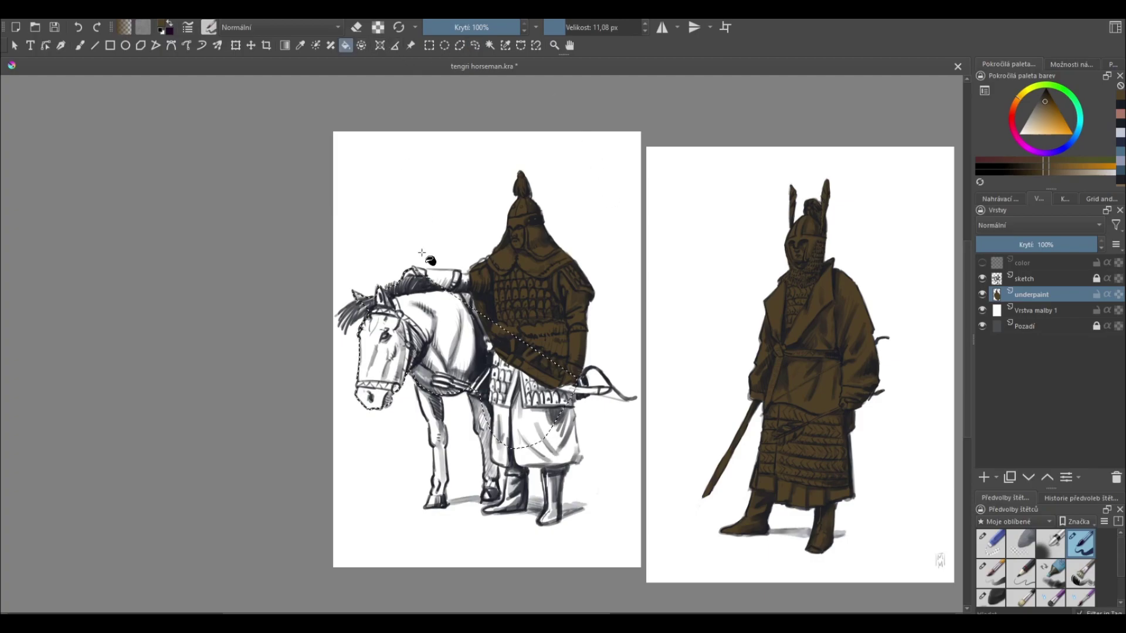
pyautogui.click(443, 317)
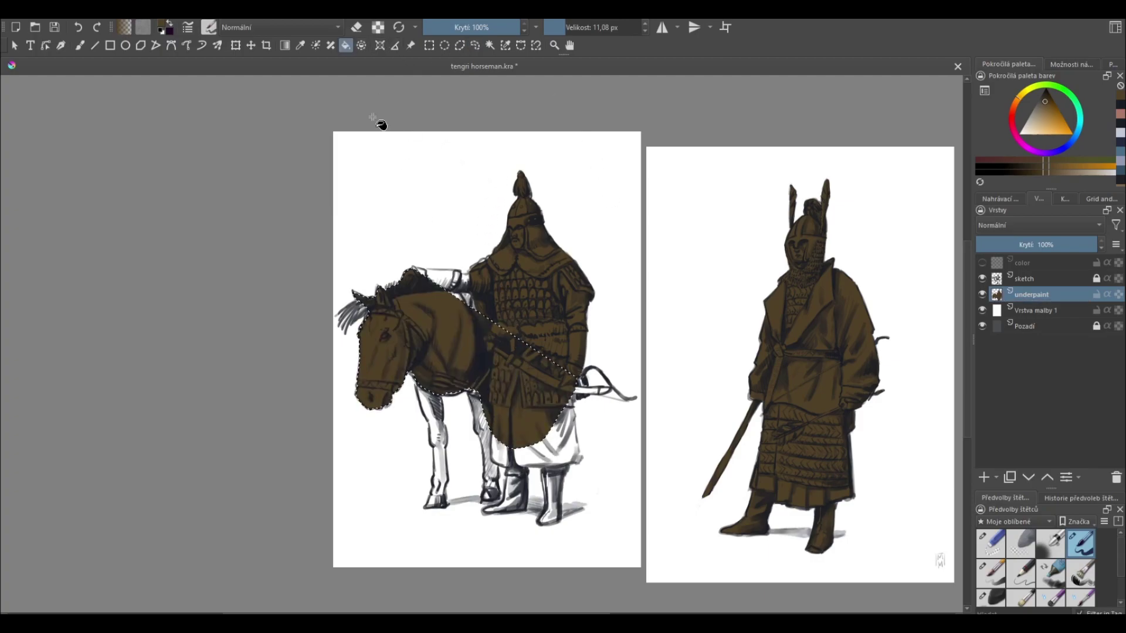
pyautogui.click(475, 45)
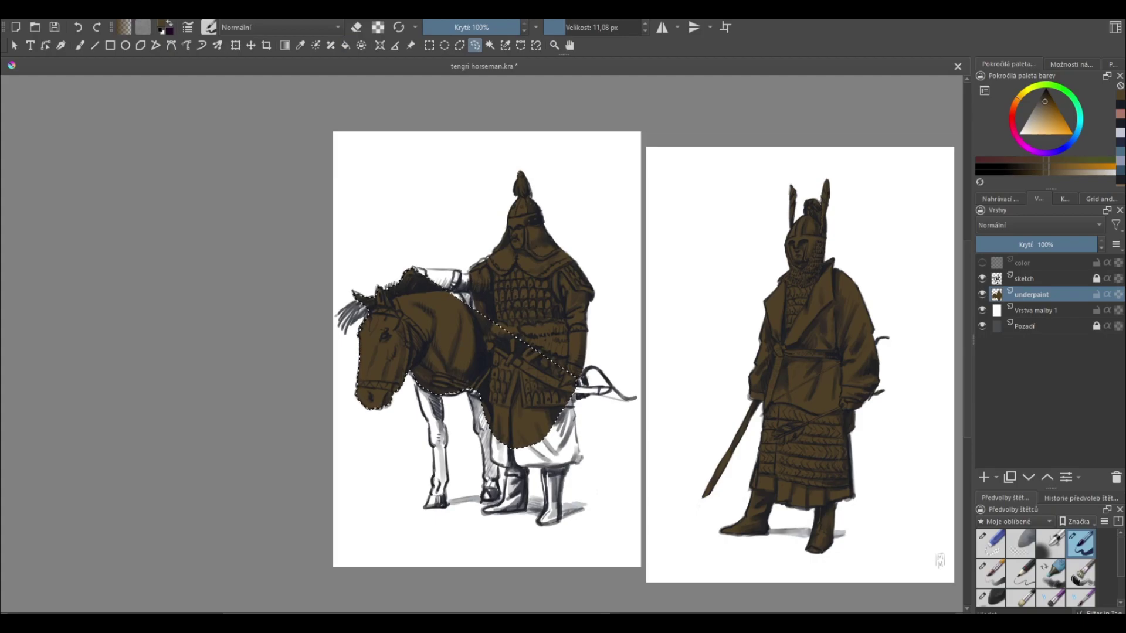
# - Clear the selection and fill the rider's lower robe and boots brown
pyautogui.hotkey('ctrl', 'shift', 'a')
pyautogui.press('+')
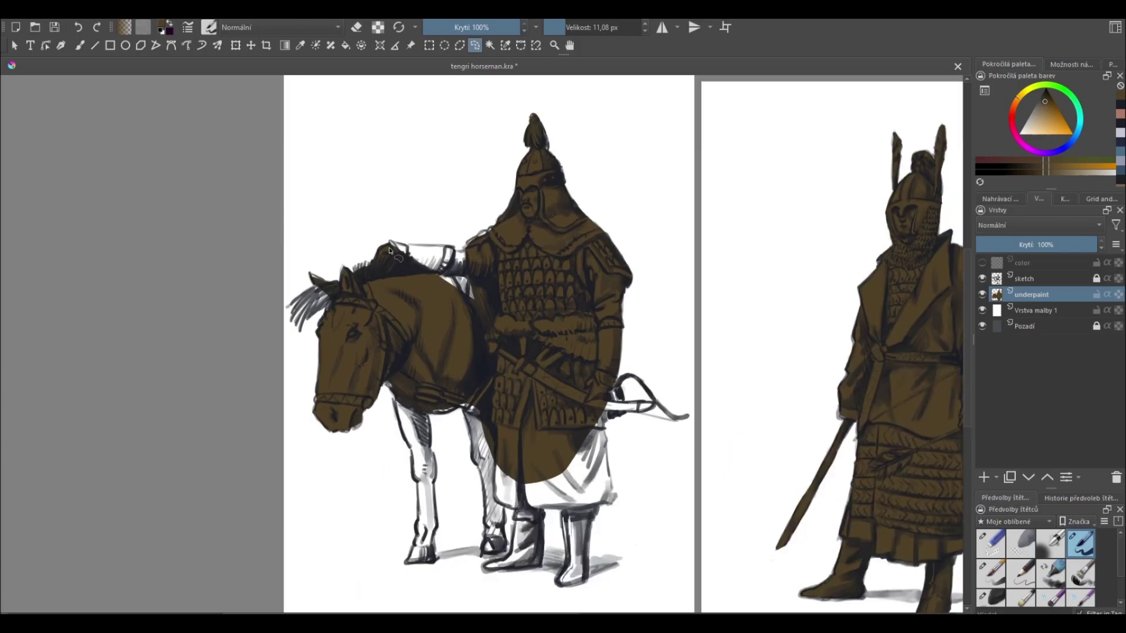
pyautogui.moveTo(589, 379); pyautogui.dragTo(586, 306)
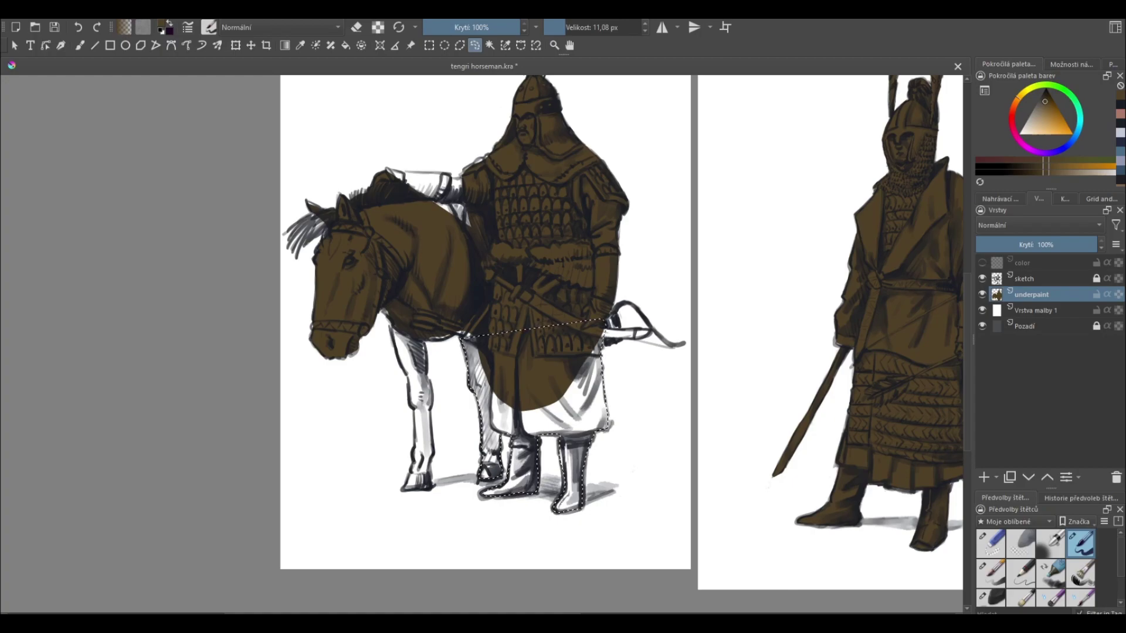
pyautogui.press('f')
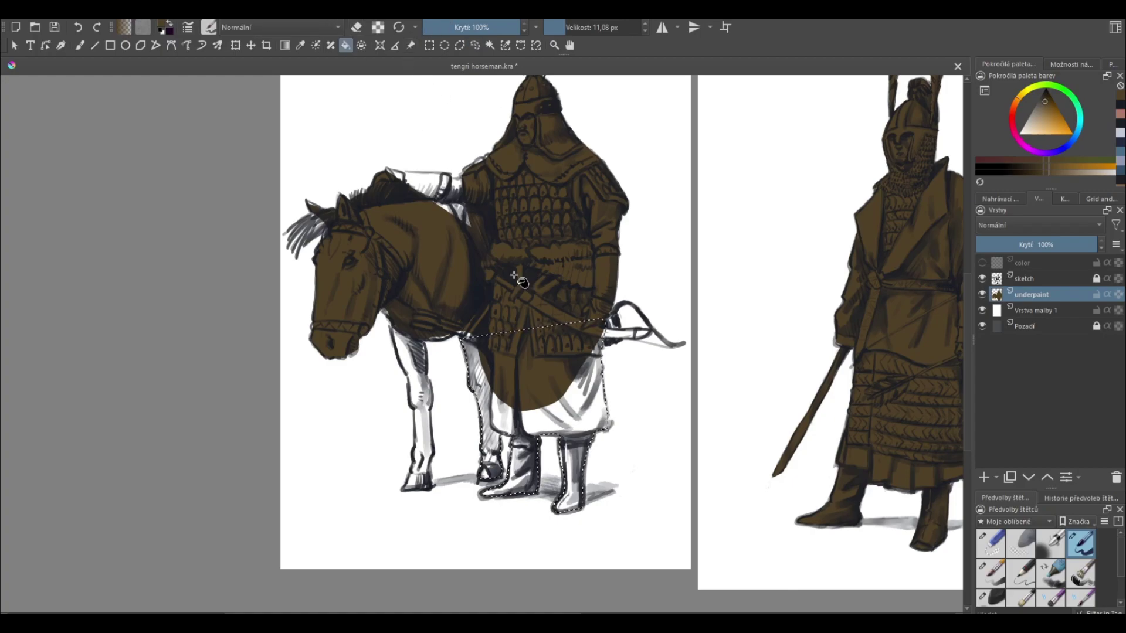
pyautogui.click(571, 398)
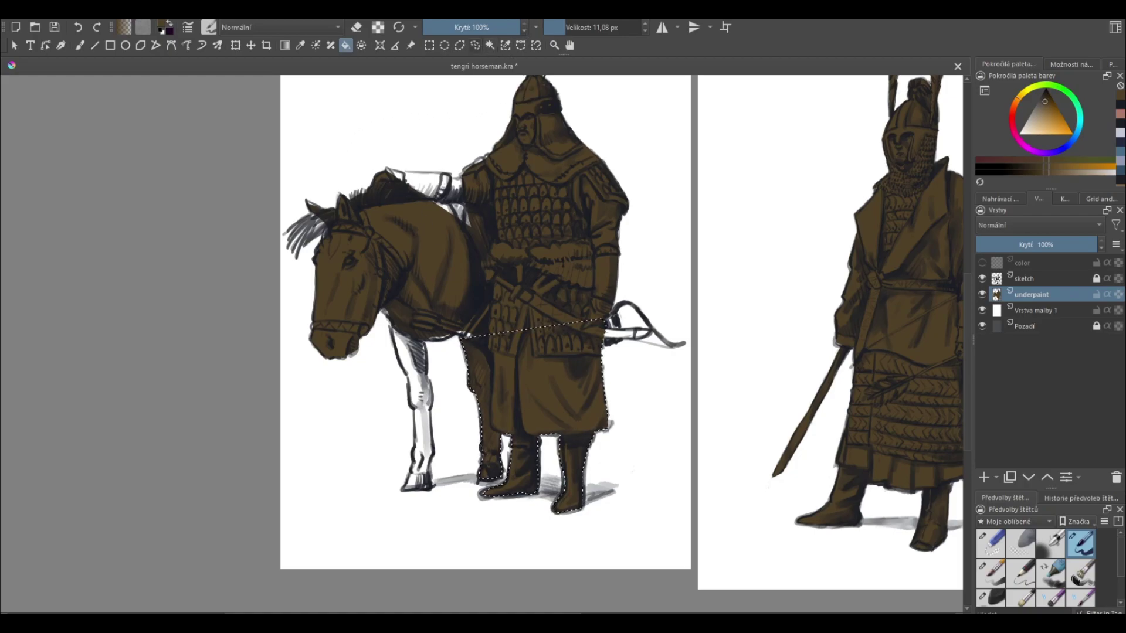
pyautogui.click(475, 45)
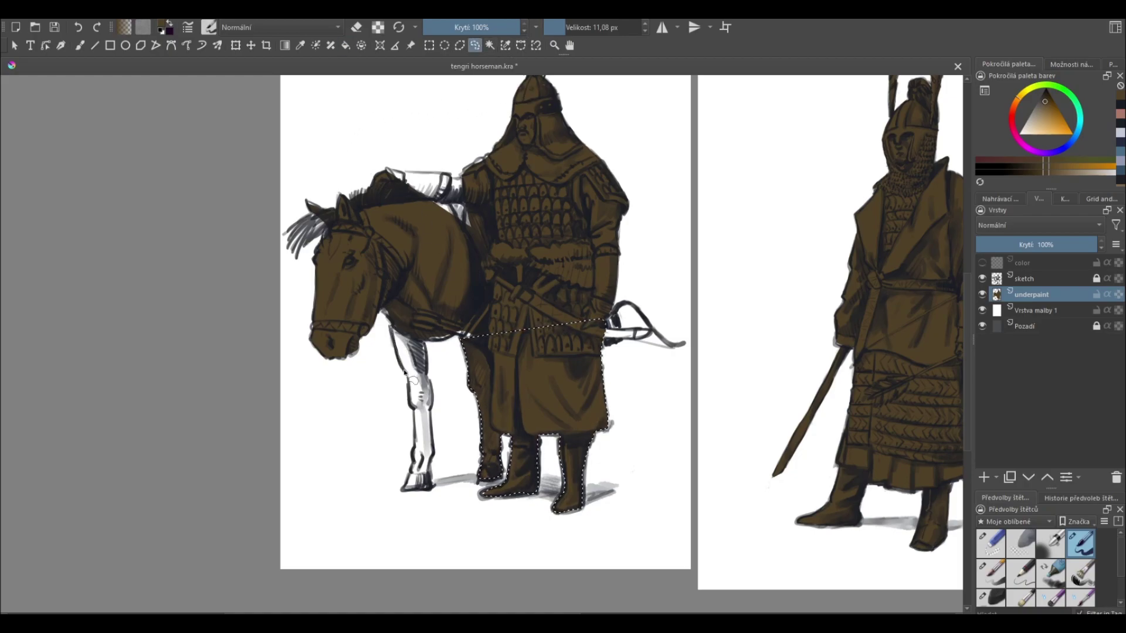
# - Lasso the horse's front leg and fill it brown
pyautogui.moveTo(405, 373)
pyautogui.mouseDown()
pyautogui.moveTo(414, 457)
pyautogui.moveTo(433, 489)
pyautogui.mouseUp()
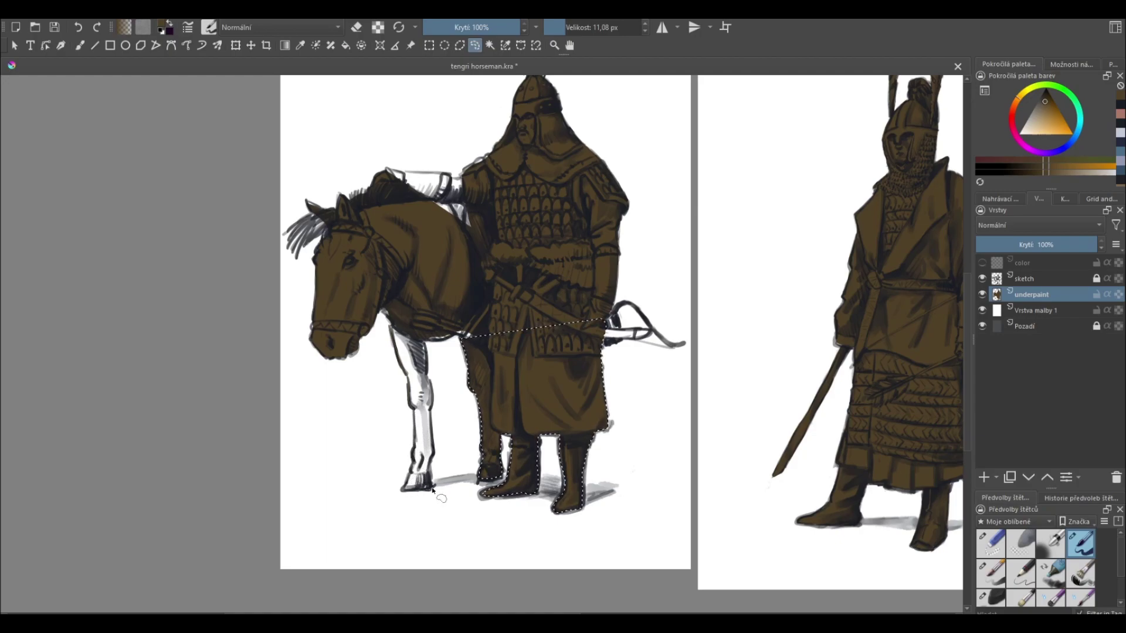
pyautogui.moveTo(433, 489)
pyautogui.mouseDown()
pyautogui.moveTo(434, 402)
pyautogui.moveTo(385, 322)
pyautogui.mouseUp()
pyautogui.press('f')
pyautogui.click(425, 434)
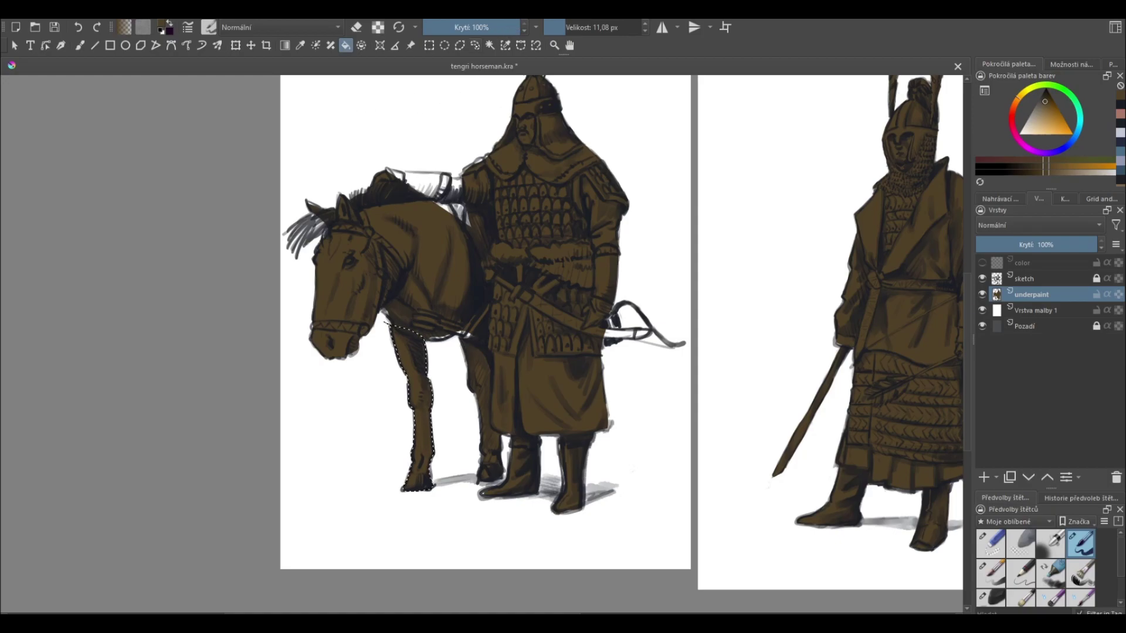
pyautogui.hotkey('ctrl', 'r')
pyautogui.press('b')
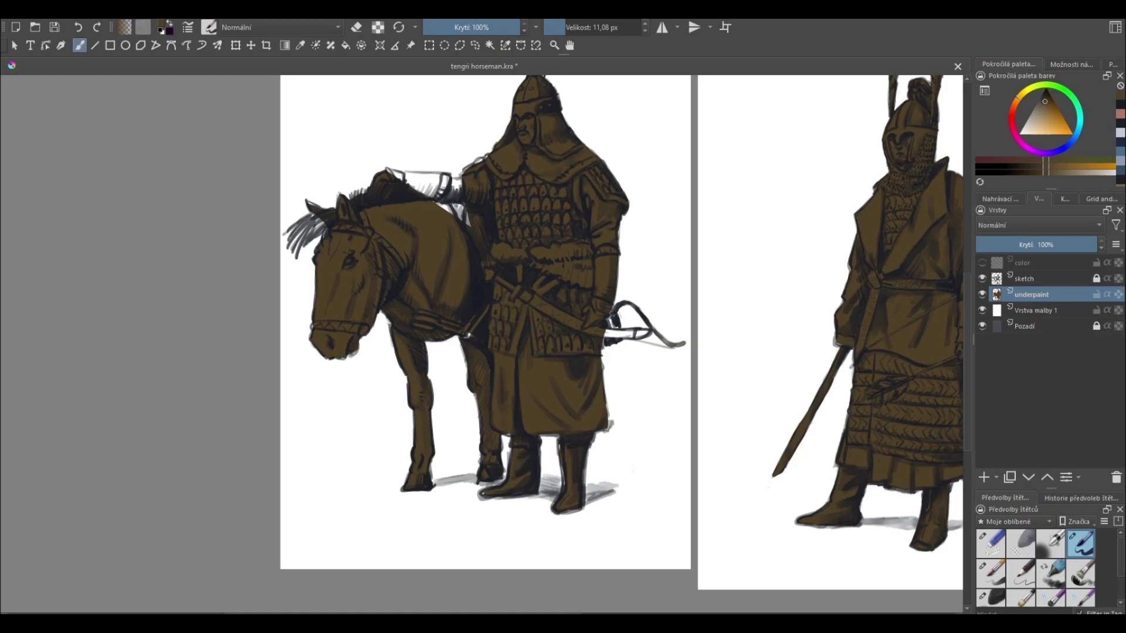
# - At 27,34 px brush size, paint brown over the bow grip streak, horse's back and arm-neck gap
pyautogui.moveTo(565, 28); pyautogui.dragTo(572, 27)
pyautogui.moveTo(602, 334); pyautogui.dragTo(626, 332)
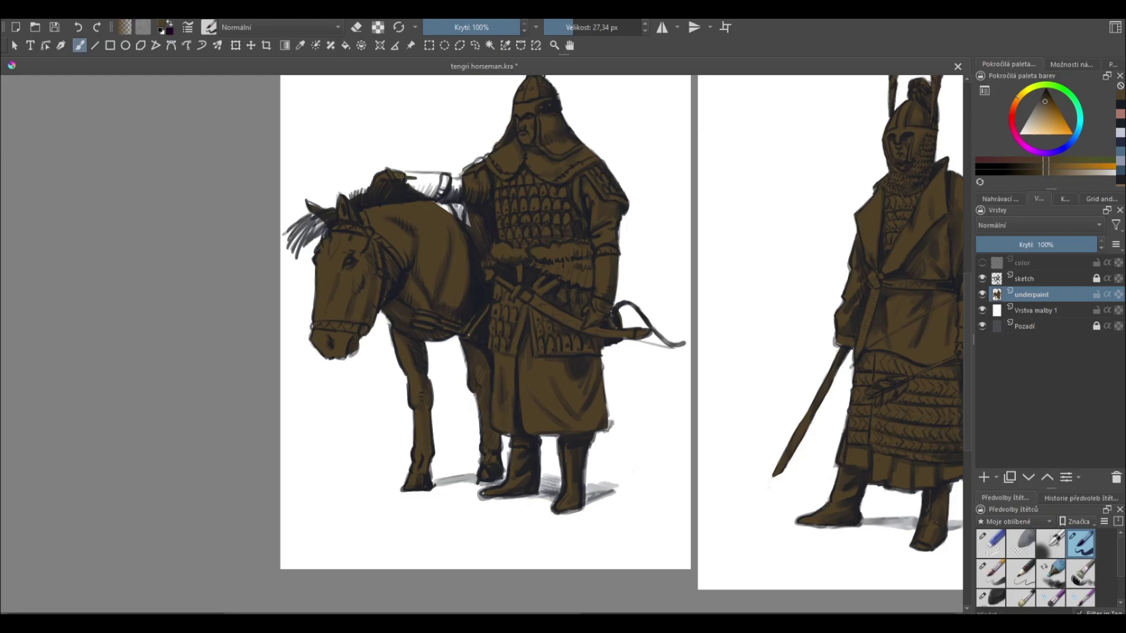
pyautogui.moveTo(403, 176)
pyautogui.mouseDown()
pyautogui.moveTo(444, 182)
pyautogui.moveTo(442, 198)
pyautogui.mouseUp()
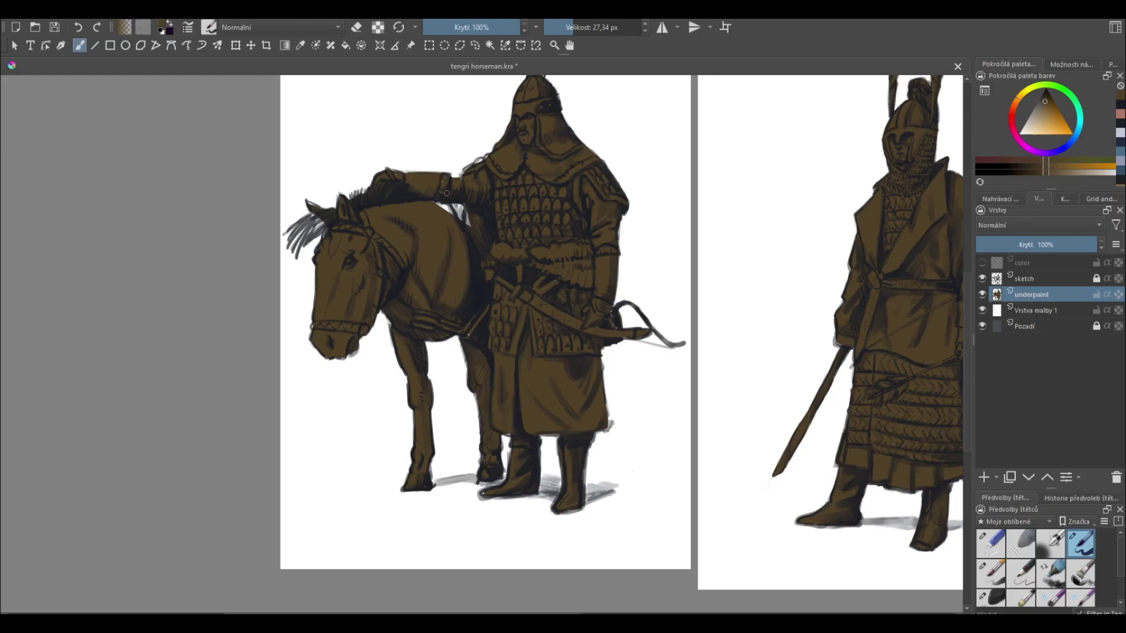
pyautogui.moveTo(449, 201); pyautogui.dragTo(467, 219)
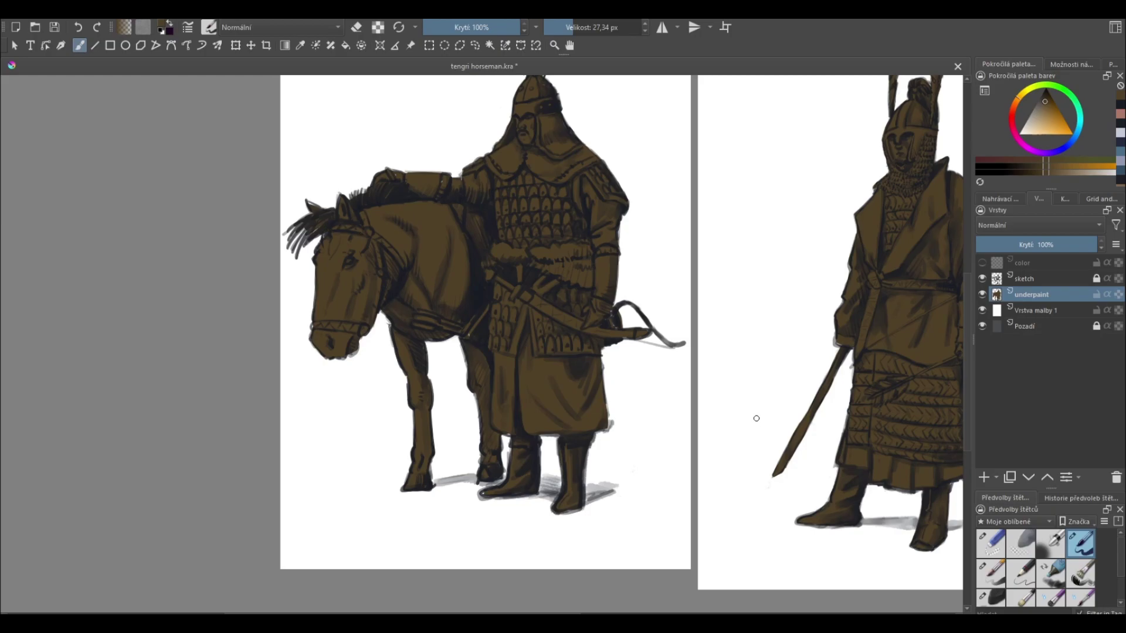
# - Toggle the Vrstva malby 1 and sketch layers to inspect the silhouette's coverage
pyautogui.scroll(-1, 745, 336)
pyautogui.scroll(2, 724, 339)
pyautogui.scroll(1, 684, 314)
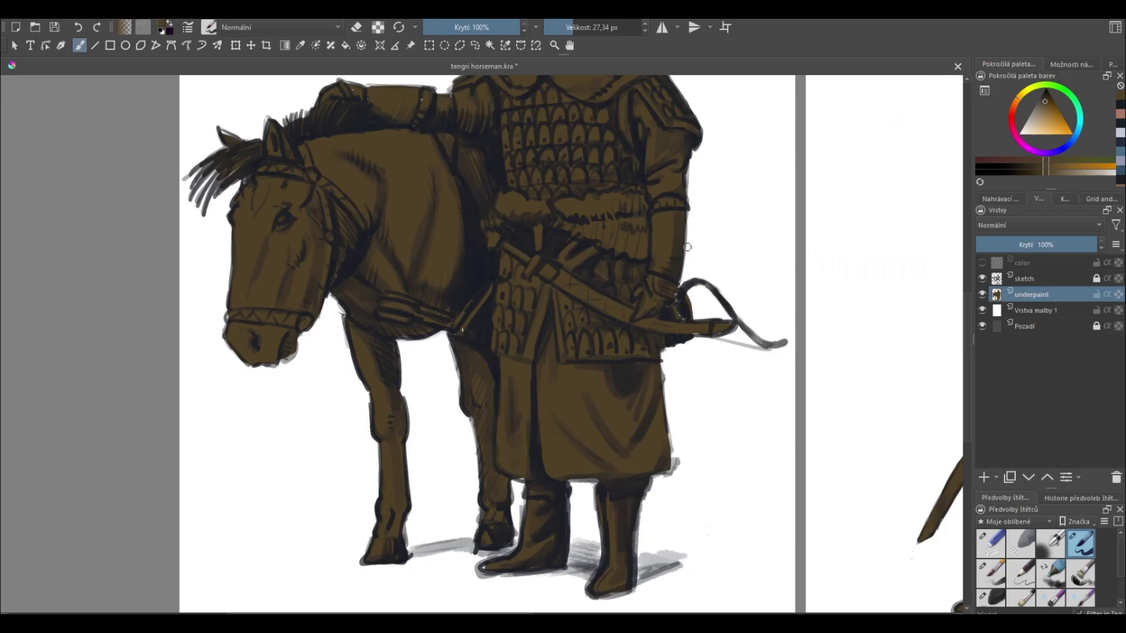
pyautogui.scroll(1, 680, 281)
pyautogui.scroll(1, 680, 281)
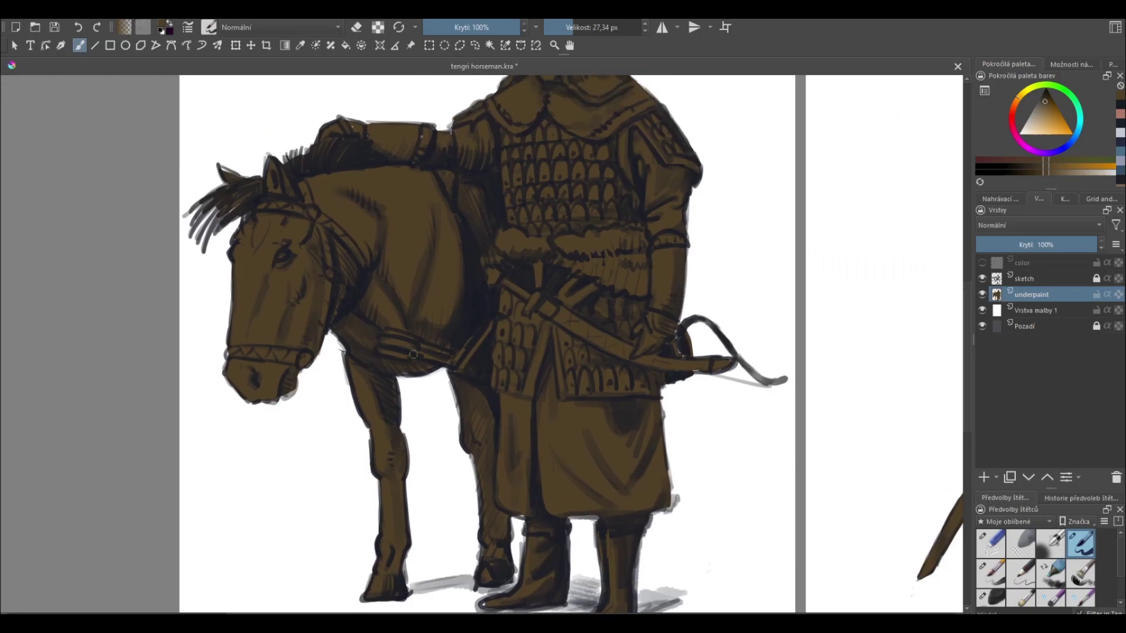
pyautogui.scroll(3, 570, 295)
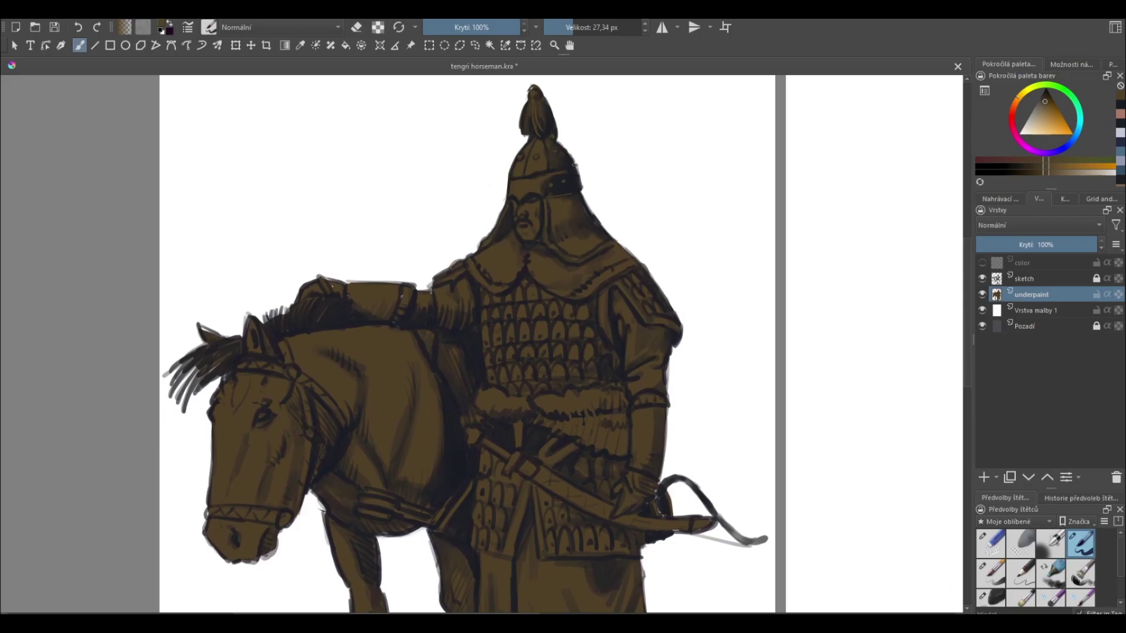
pyautogui.scroll(-2, 541, 235)
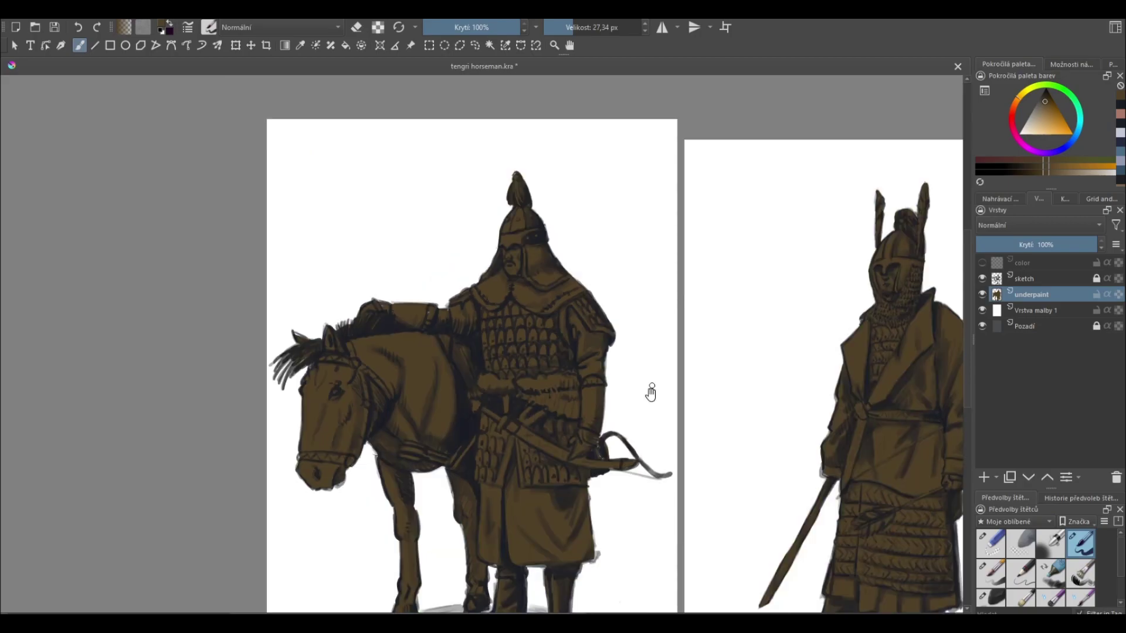
pyautogui.scroll(-1, 592, 203)
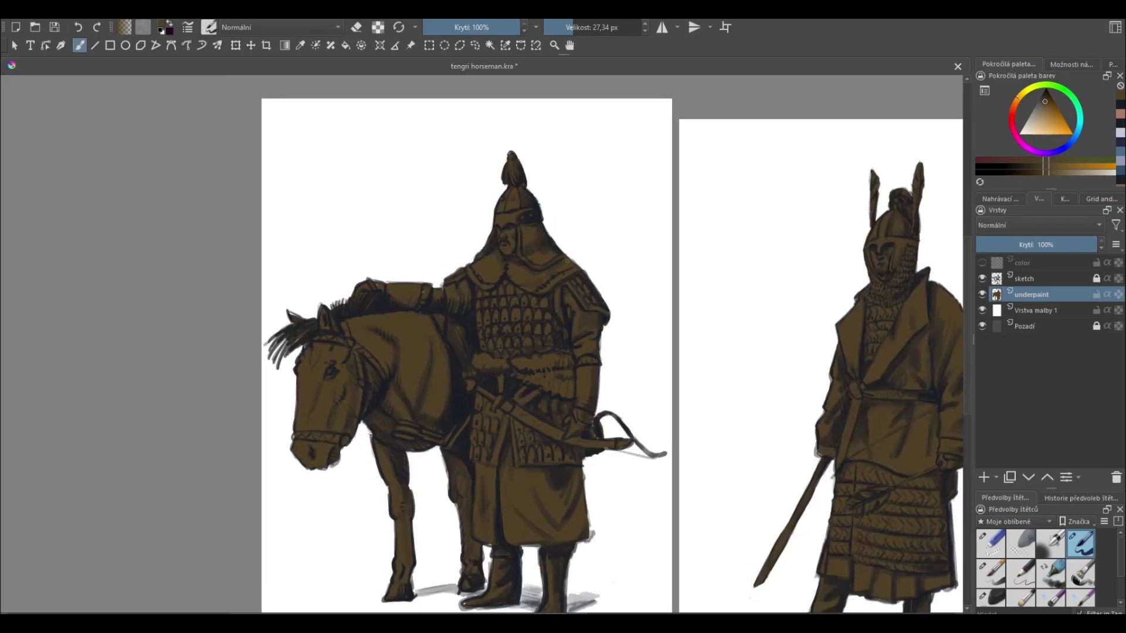
pyautogui.click(982, 311)
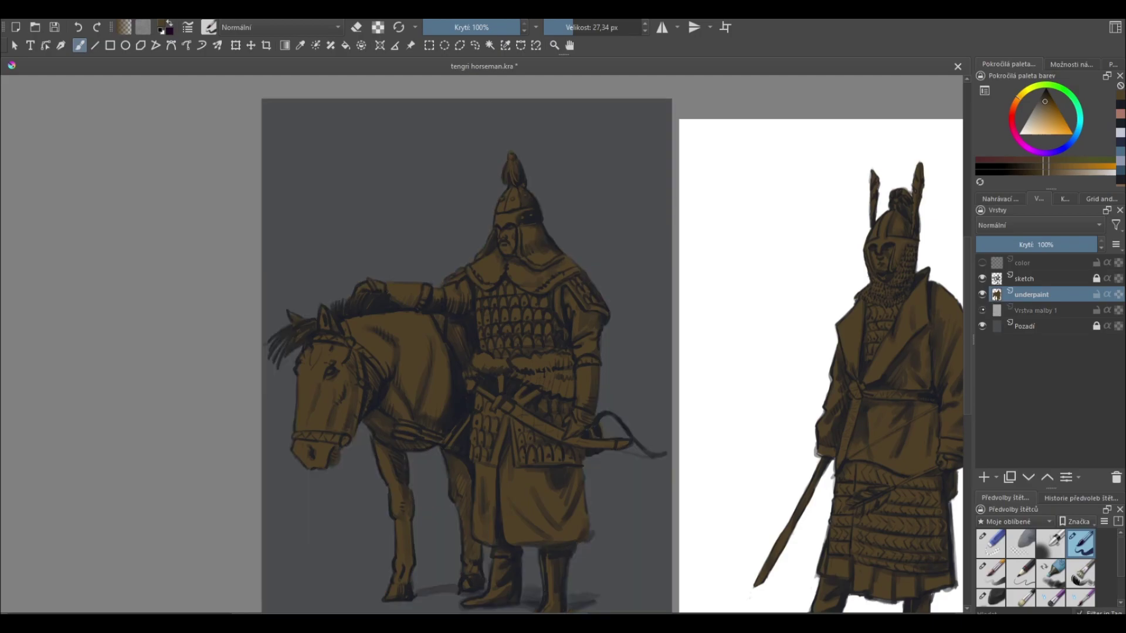
pyautogui.click(982, 310)
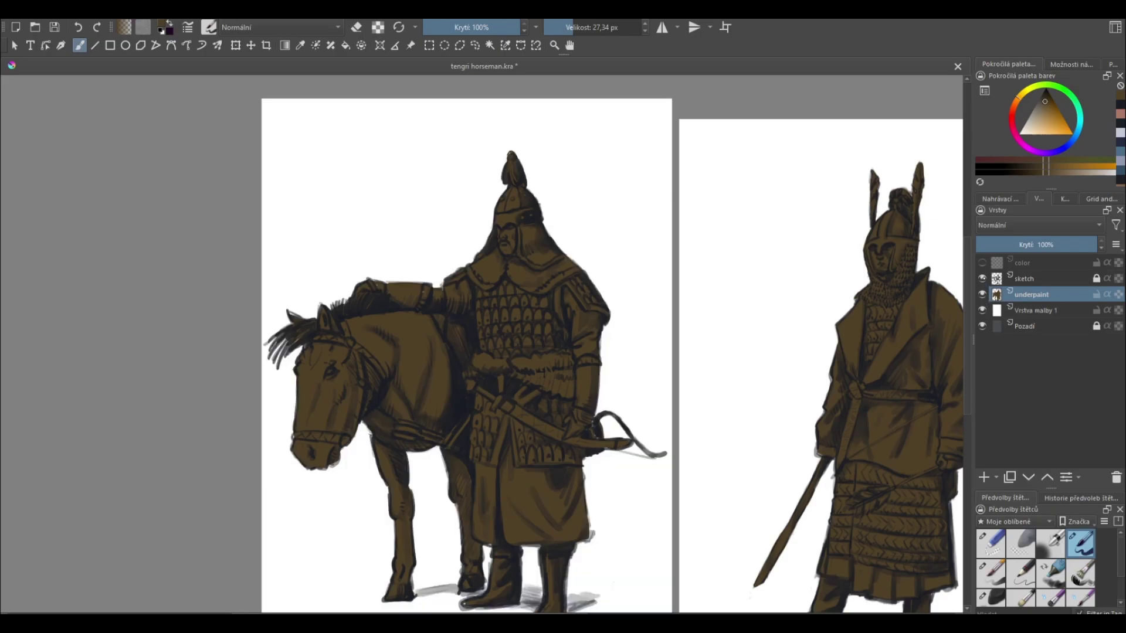
pyautogui.click(982, 278)
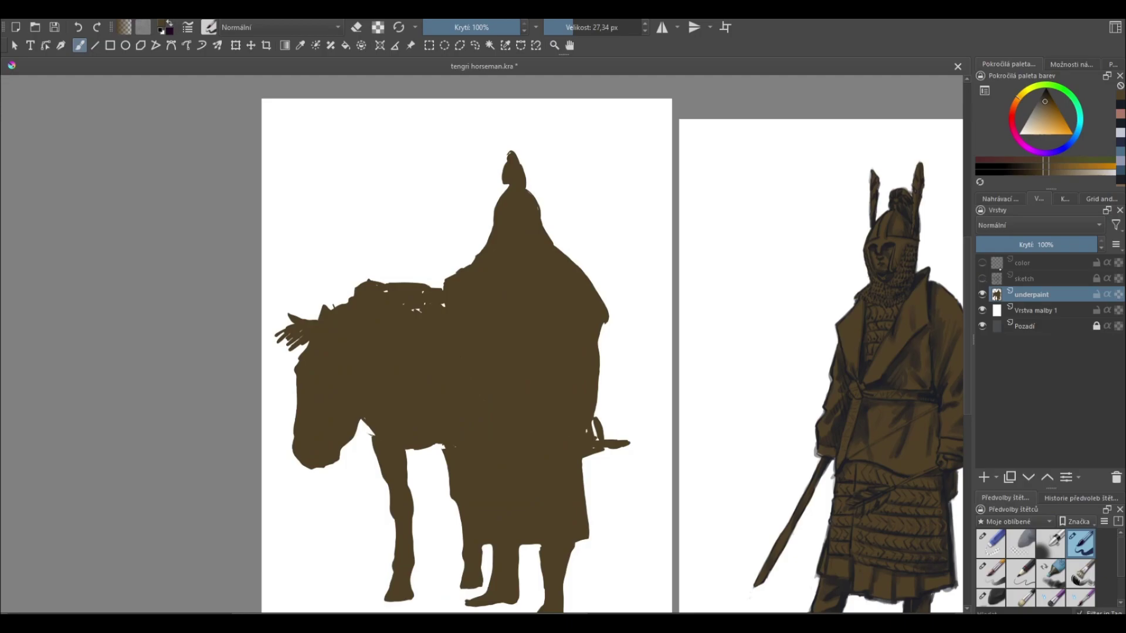
pyautogui.click(982, 279)
# - Paint over white specks on the saddle and sword hilt, then re-show the sketch
pyautogui.moveTo(385, 291)
pyautogui.mouseDown()
pyautogui.moveTo(425, 293)
pyautogui.moveTo(418, 308)
pyautogui.mouseUp()
pyautogui.moveTo(590, 421); pyautogui.dragTo(593, 421)
pyautogui.click(982, 278)
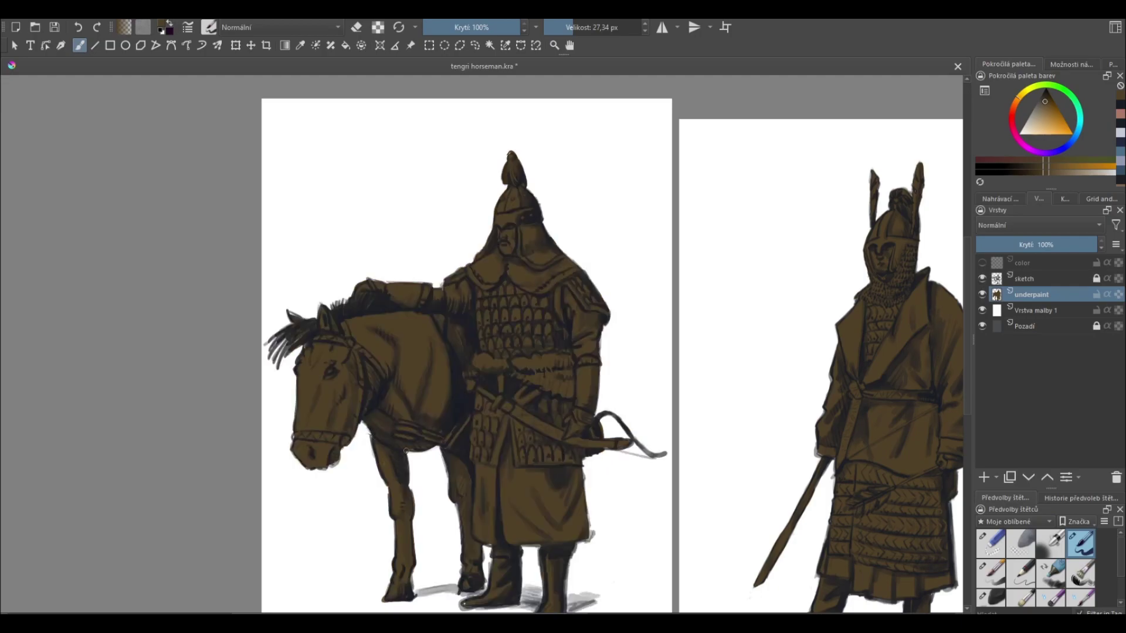
pyautogui.moveTo(635, 522); pyautogui.dragTo(612, 456)
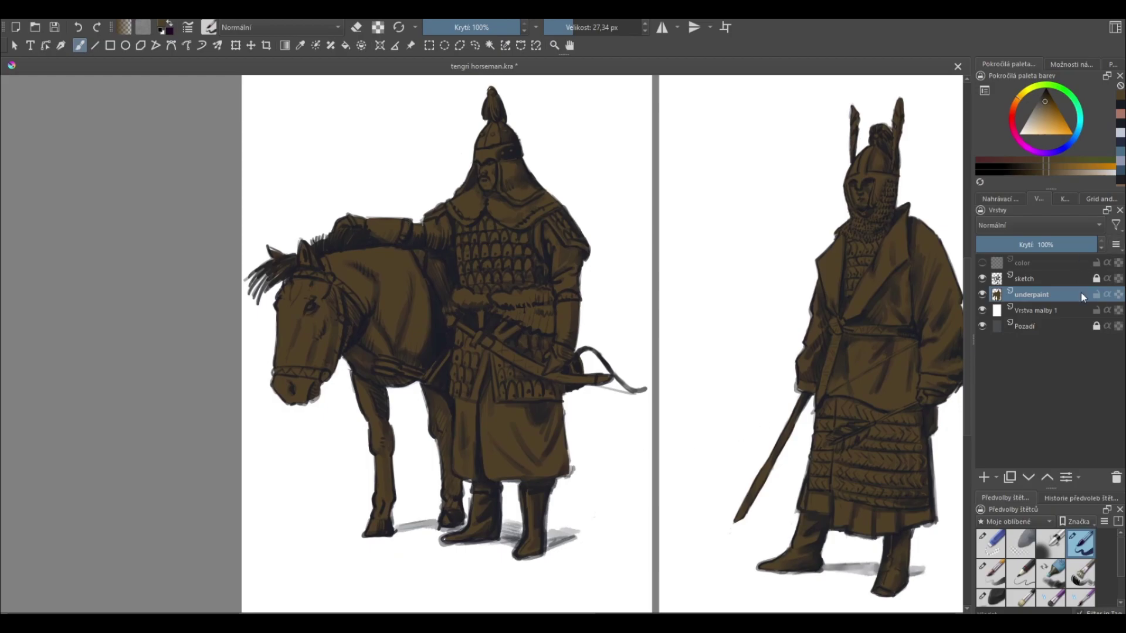
# - Lock the underpaint layer and make the color layer active and visible
pyautogui.click(1096, 294)
pyautogui.click(1061, 264)
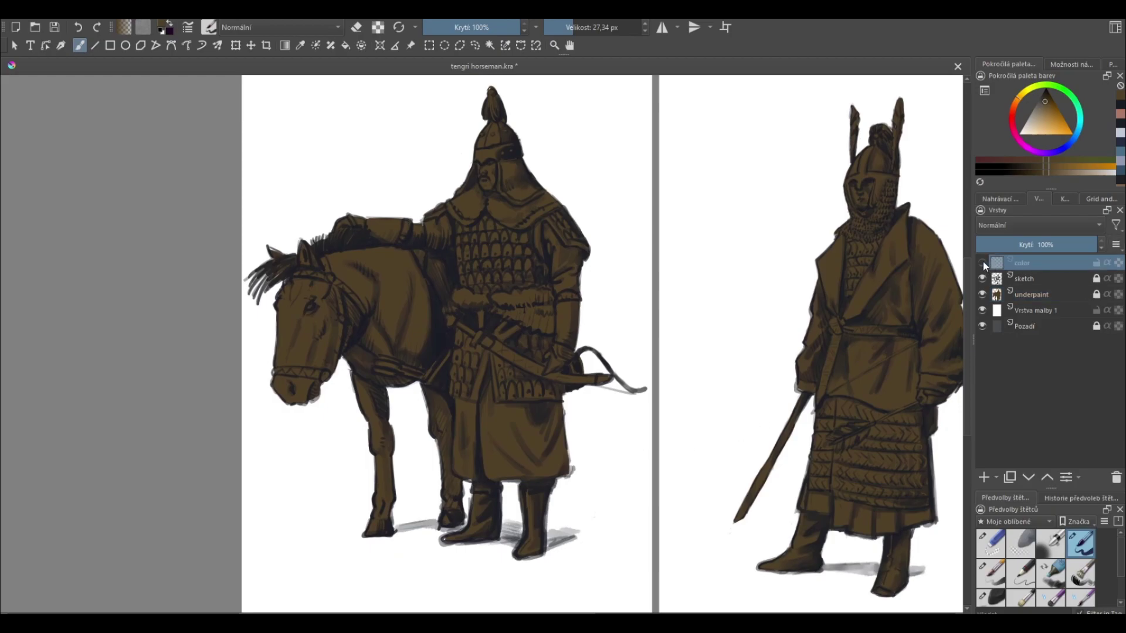
pyautogui.click(982, 262)
pyautogui.moveTo(615, 273); pyautogui.dragTo(592, 282)
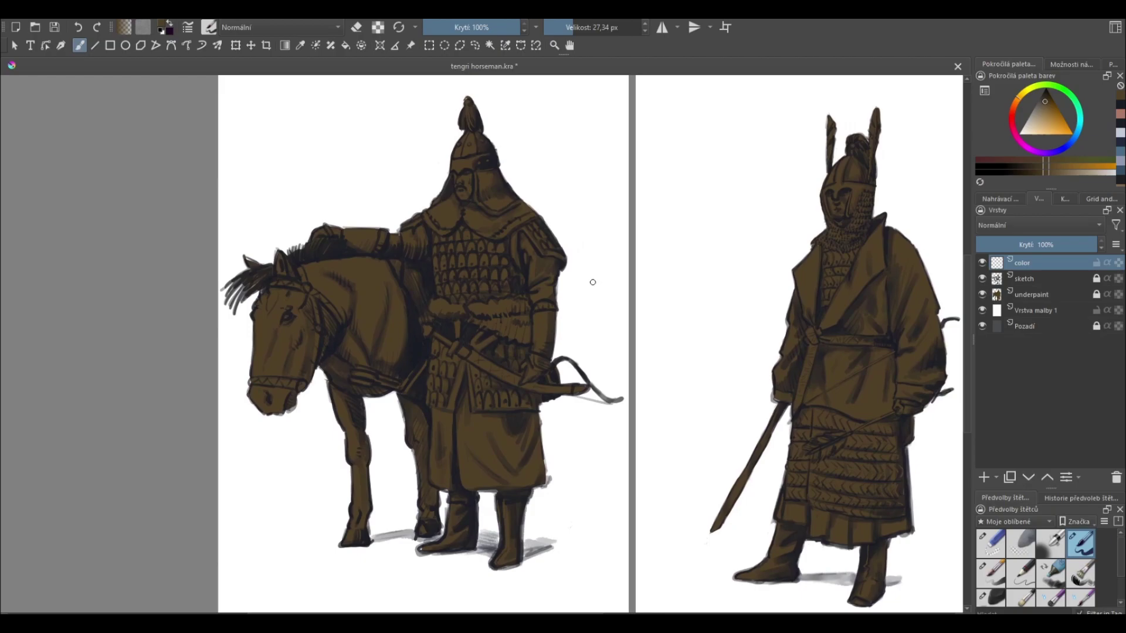
# - Choose a smaller brush and darker olive colour, and test it with a top-left dab
pyautogui.click(991, 574)
pyautogui.moveTo(641, 389); pyautogui.dragTo(631, 421)
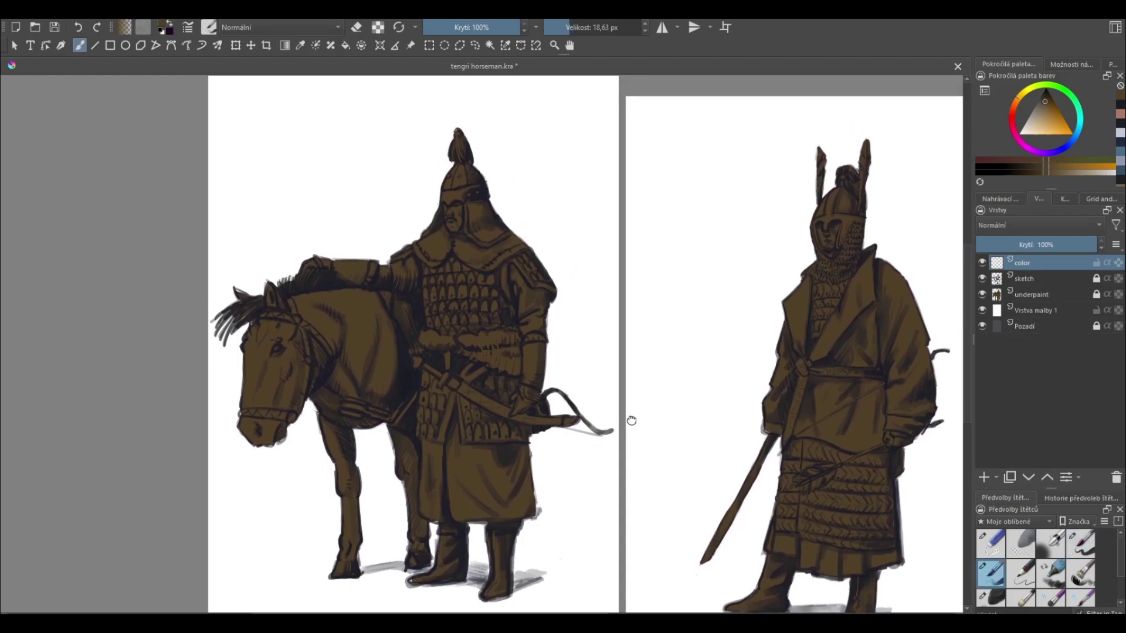
pyautogui.moveTo(1051, 112); pyautogui.dragTo(1022, 97)
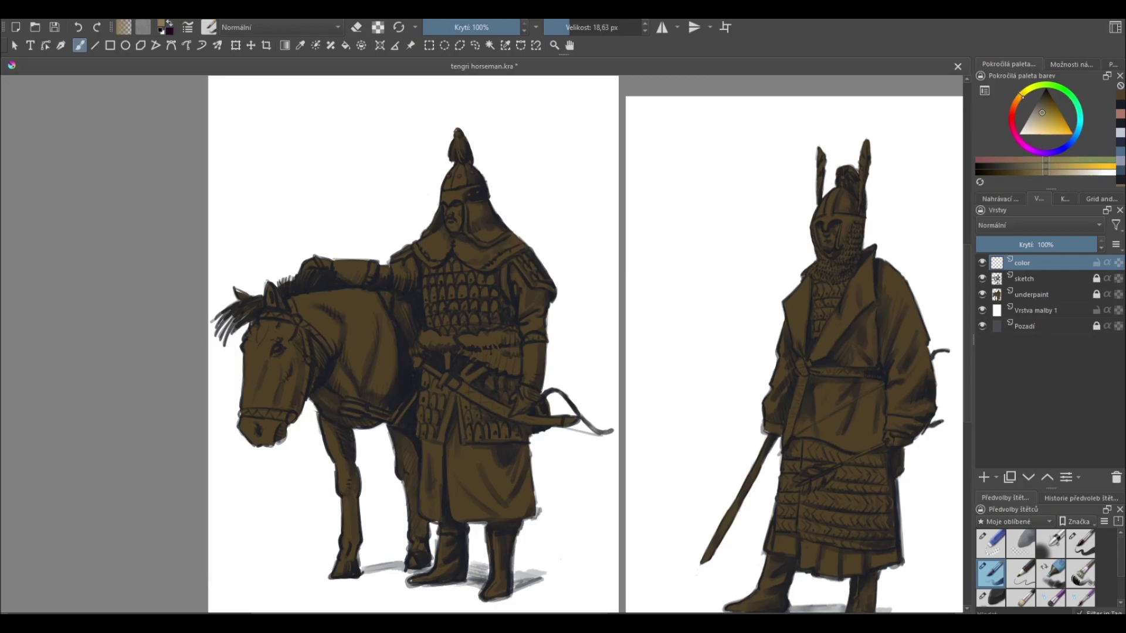
pyautogui.moveTo(241, 170); pyautogui.dragTo(246, 156)
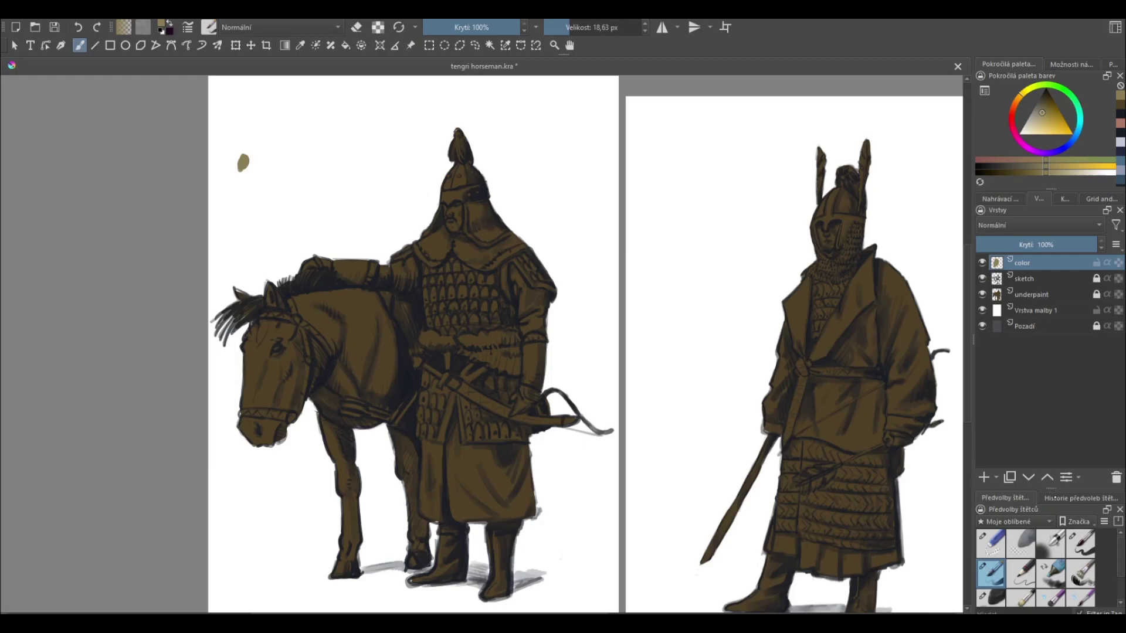
# - Delete the standing-warrior reference image
pyautogui.moveTo(1051, 488); pyautogui.dragTo(1050, 413)
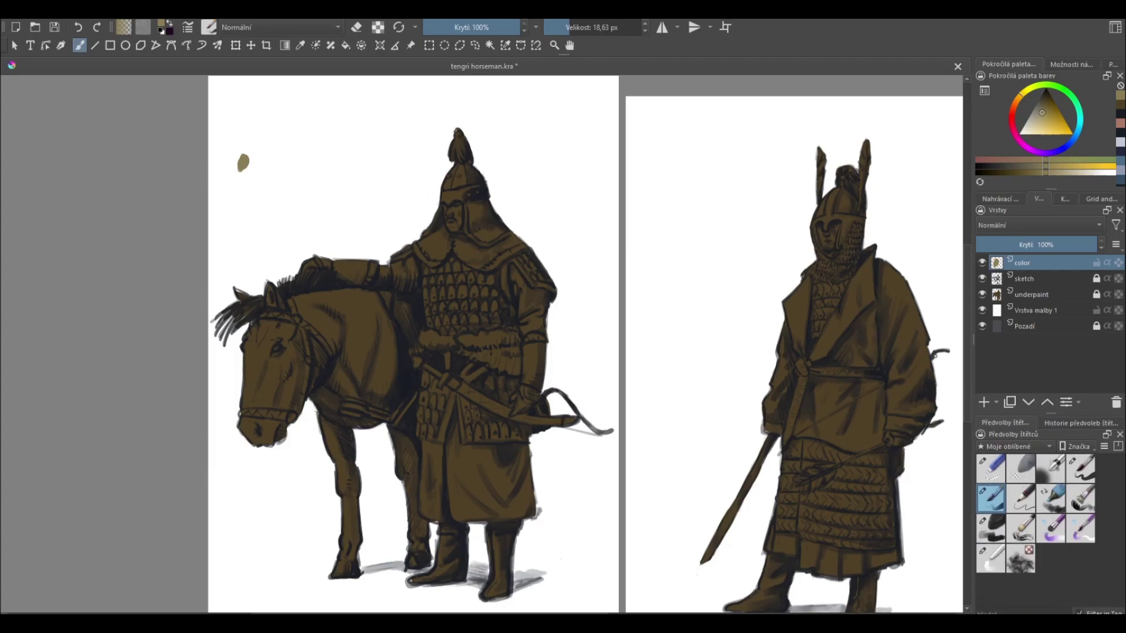
pyautogui.click(411, 46)
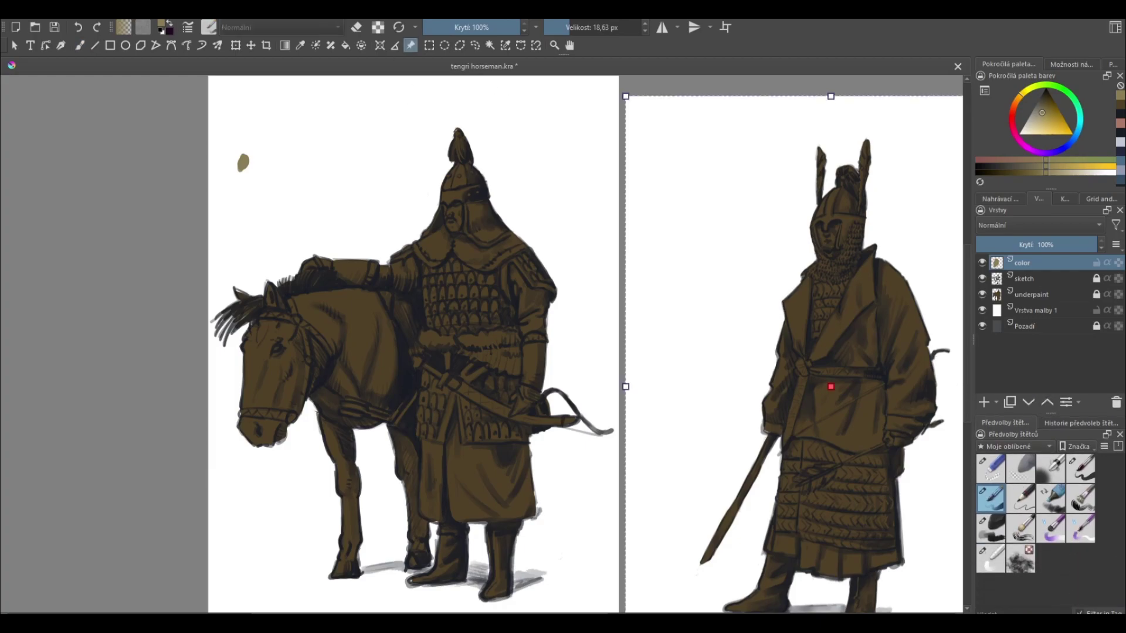
pyautogui.press('Delete')
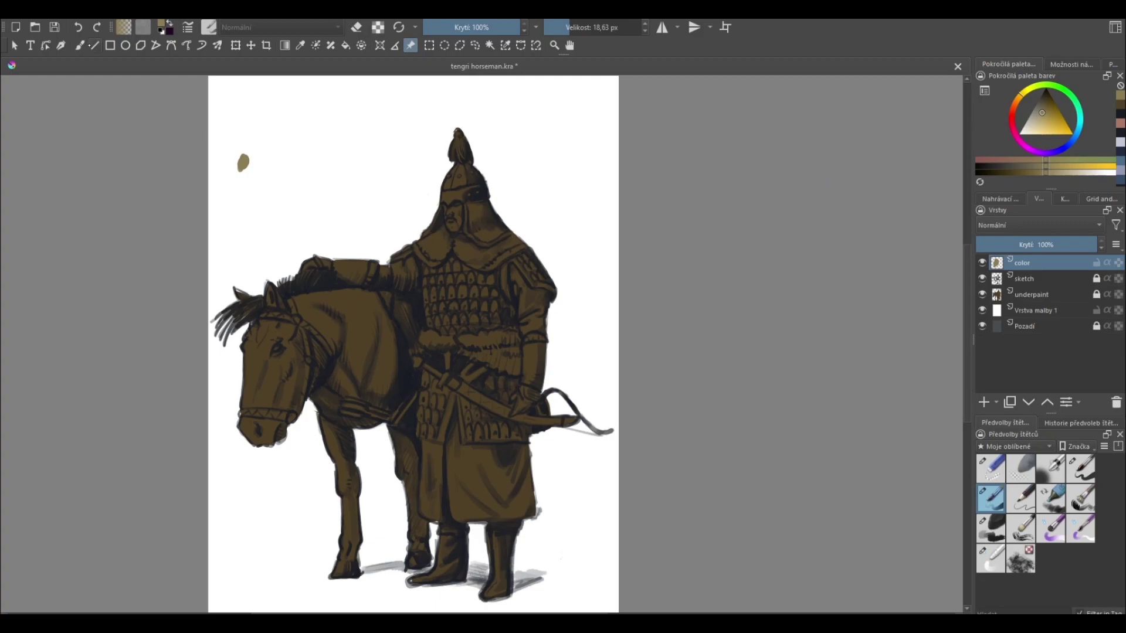
# - Highlight the left shoulder with a 34.43 px brush and move the color layer below sketch
pyautogui.press('b')
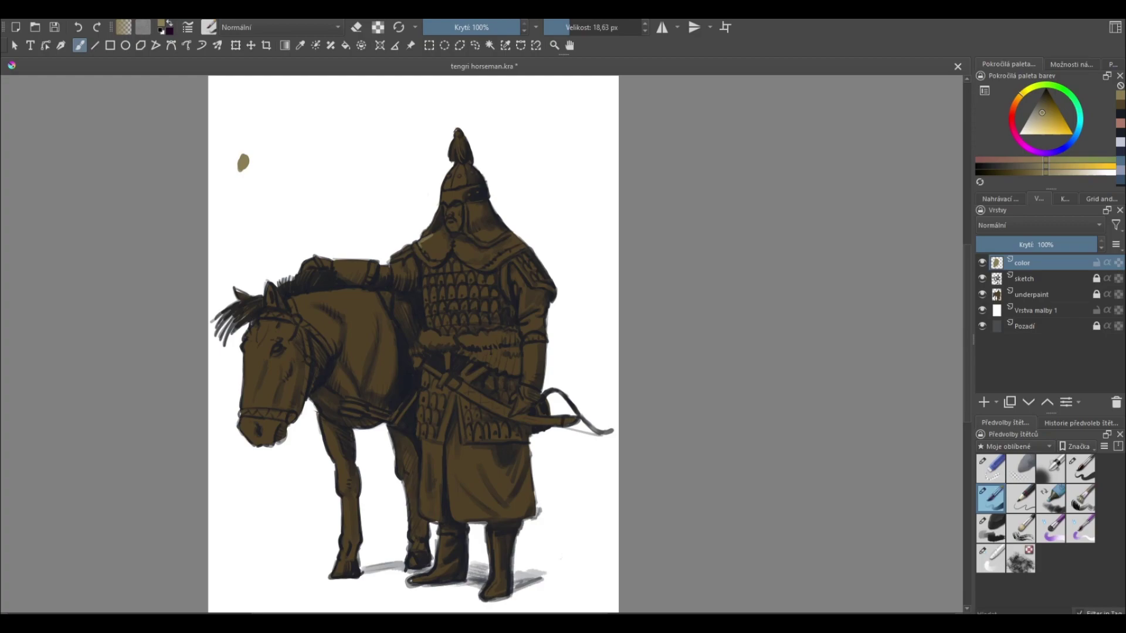
pyautogui.click(425, 243)
pyautogui.press(']')
pyautogui.press(']')
pyautogui.press(']')
pyautogui.click(431, 245)
pyautogui.moveTo(434, 237); pyautogui.dragTo(446, 253)
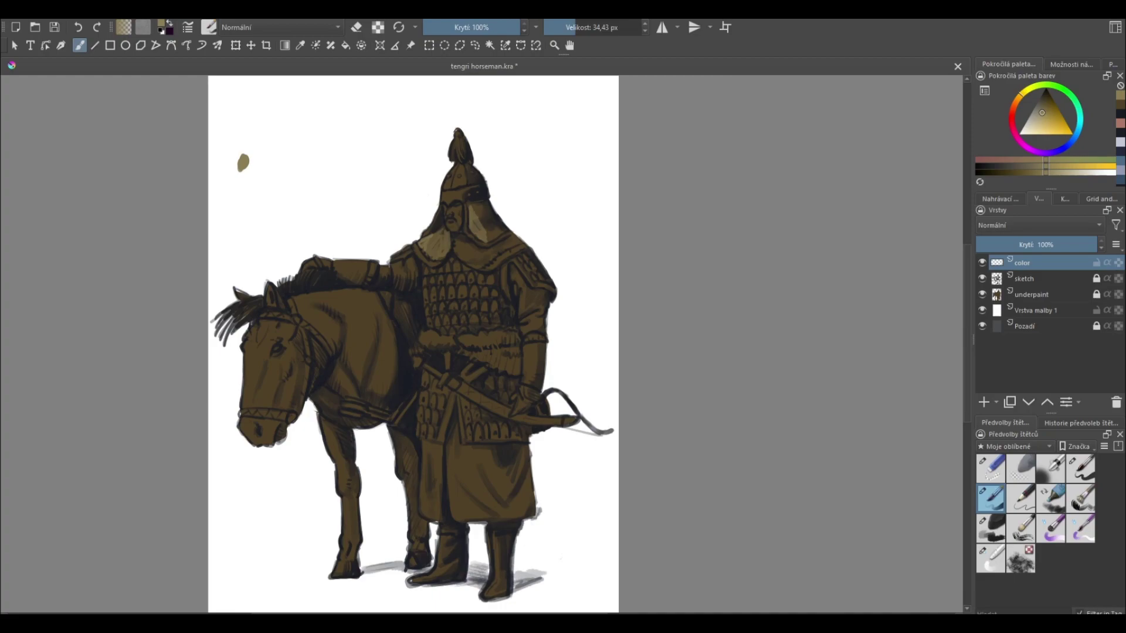
pyautogui.moveTo(1023, 263); pyautogui.dragTo(1035, 275)
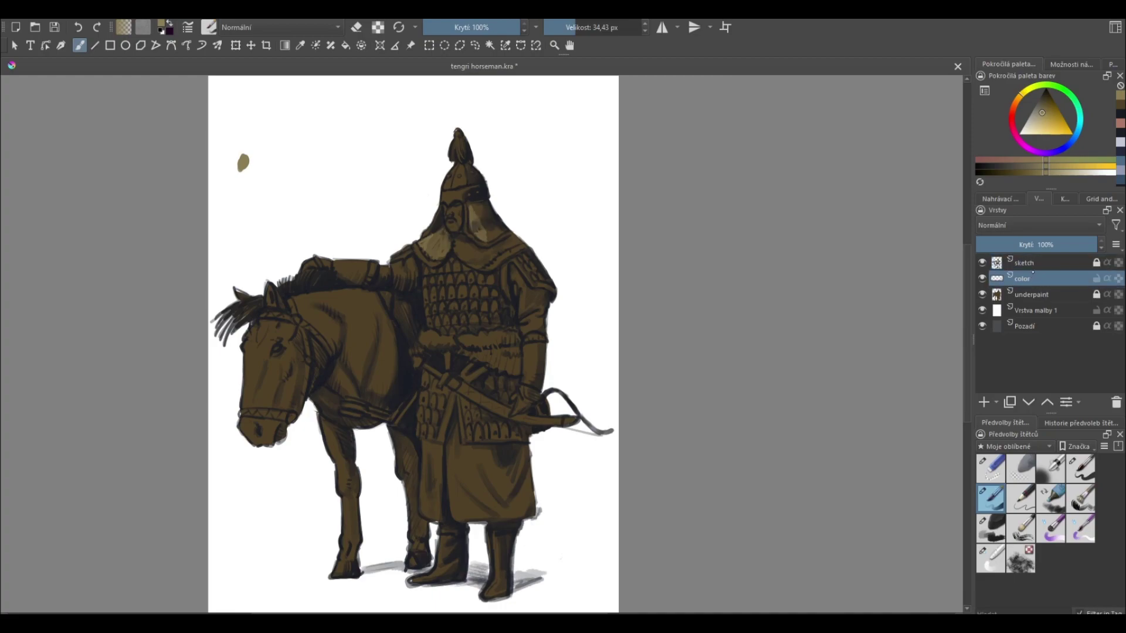
# - Paint light highlights on the helmet's neck guard, collar and right arm
pyautogui.moveTo(485, 228)
pyautogui.mouseDown()
pyautogui.moveTo(496, 238)
pyautogui.moveTo(478, 213)
pyautogui.moveTo(491, 227)
pyautogui.moveTo(454, 254)
pyautogui.moveTo(490, 258)
pyautogui.moveTo(515, 239)
pyautogui.mouseUp()
pyautogui.moveTo(429, 249)
pyautogui.mouseDown()
pyautogui.moveTo(421, 256)
pyautogui.moveTo(449, 236)
pyautogui.mouseUp()
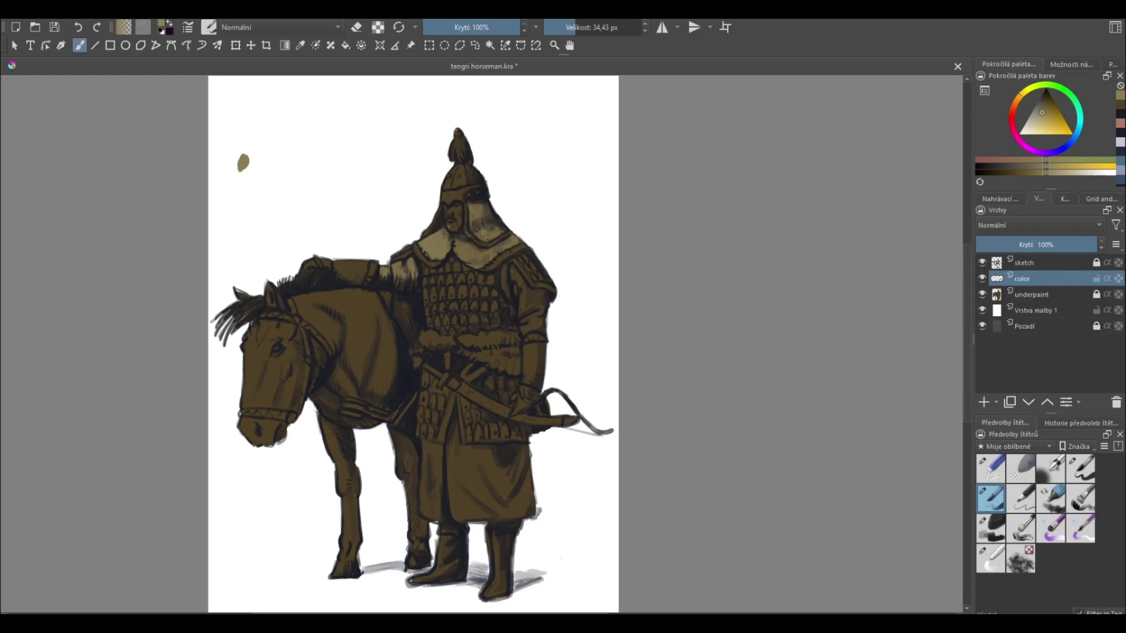
pyautogui.moveTo(512, 270); pyautogui.dragTo(531, 384)
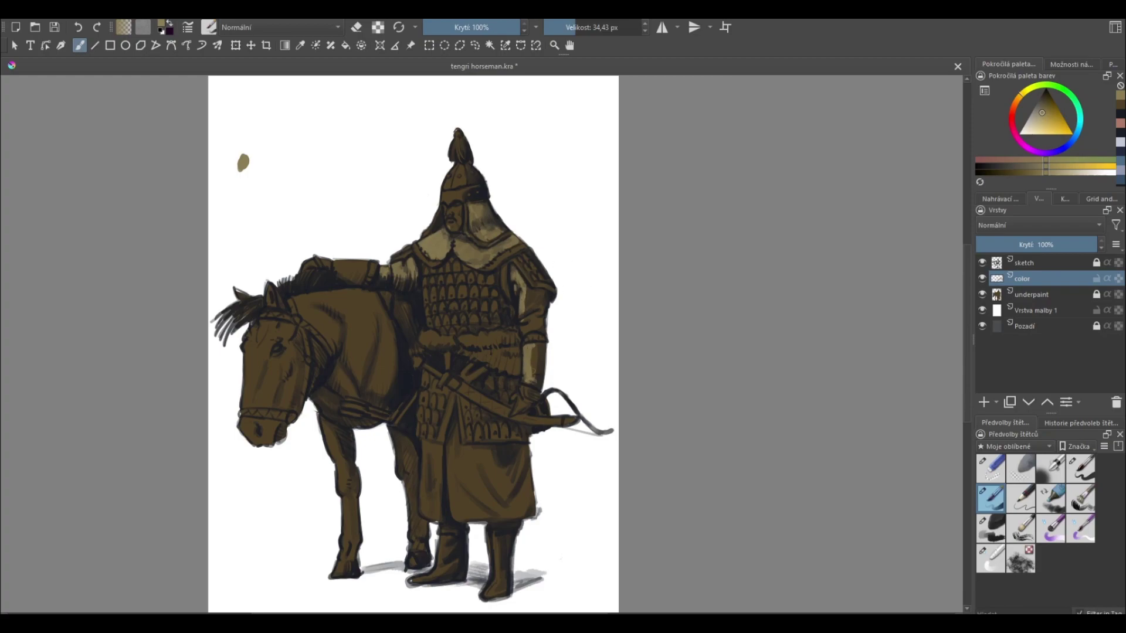
pyautogui.moveTo(534, 346); pyautogui.dragTo(537, 387)
pyautogui.click(1042, 106)
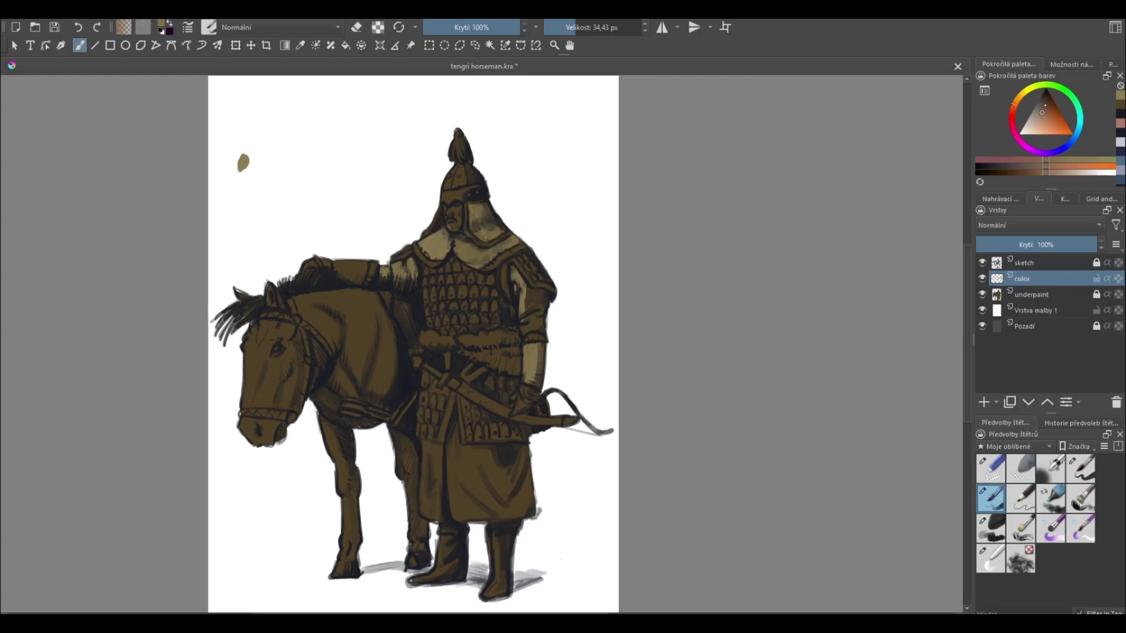
# - Dab a dark-brown test swatch and paint both sleeves and shoulders pinkish brown
pyautogui.click(240, 195)
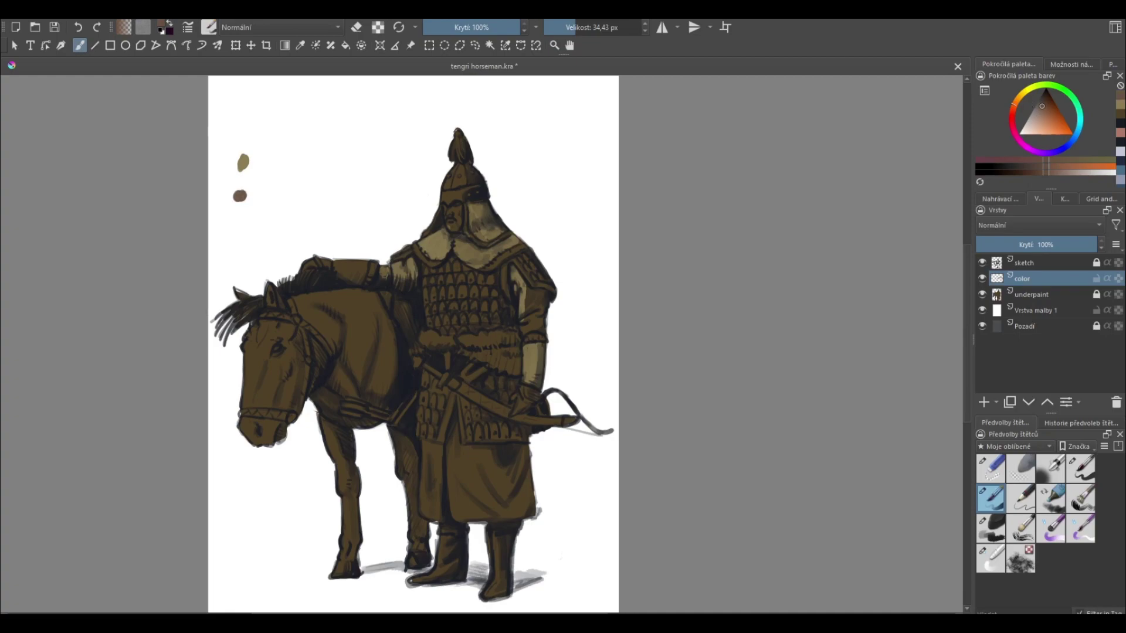
pyautogui.click(394, 269)
pyautogui.moveTo(396, 280); pyautogui.dragTo(415, 265)
pyautogui.moveTo(510, 272); pyautogui.dragTo(530, 302)
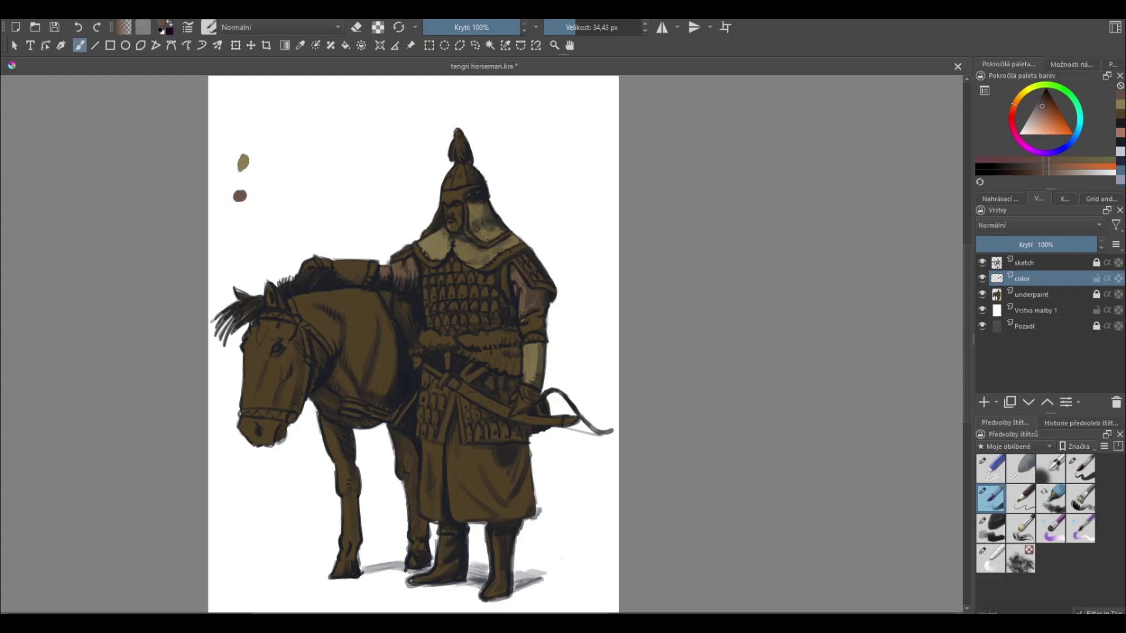
pyautogui.moveTo(530, 302); pyautogui.dragTo(540, 316)
# - Paint the rider's long robe in pinkish brown
pyautogui.moveTo(426, 451)
pyautogui.mouseDown()
pyautogui.moveTo(440, 515)
pyautogui.moveTo(440, 449)
pyautogui.mouseUp()
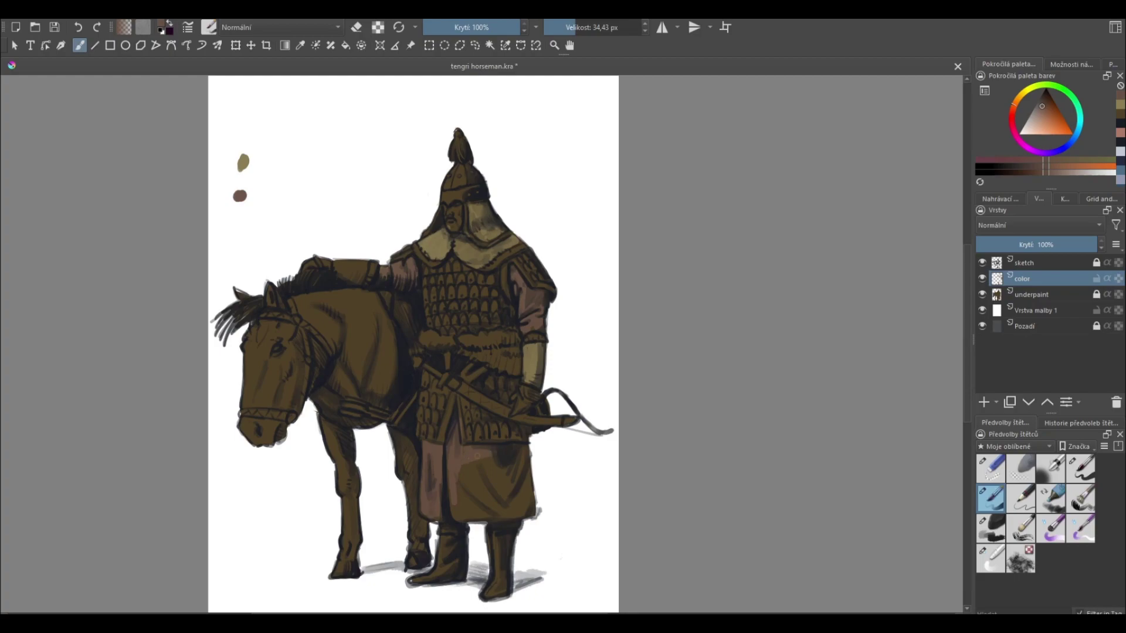
pyautogui.moveTo(478, 460)
pyautogui.mouseDown()
pyautogui.moveTo(472, 493)
pyautogui.moveTo(447, 482)
pyautogui.moveTo(454, 519)
pyautogui.moveTo(510, 516)
pyautogui.moveTo(469, 497)
pyautogui.moveTo(503, 449)
pyautogui.moveTo(519, 471)
pyautogui.mouseUp()
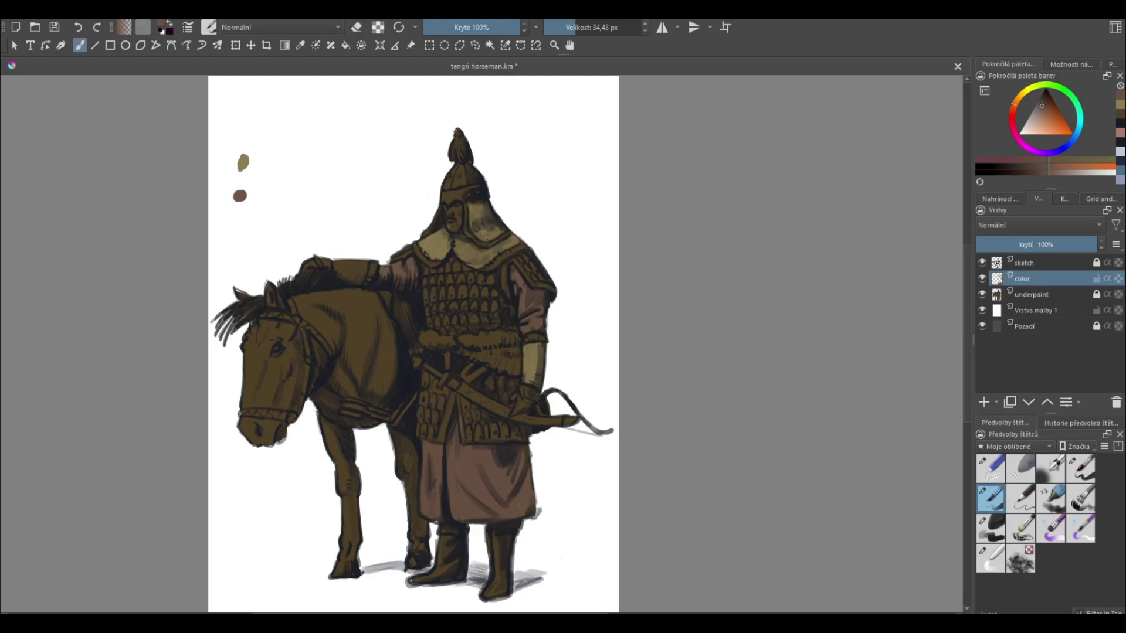
pyautogui.click(1070, 142)
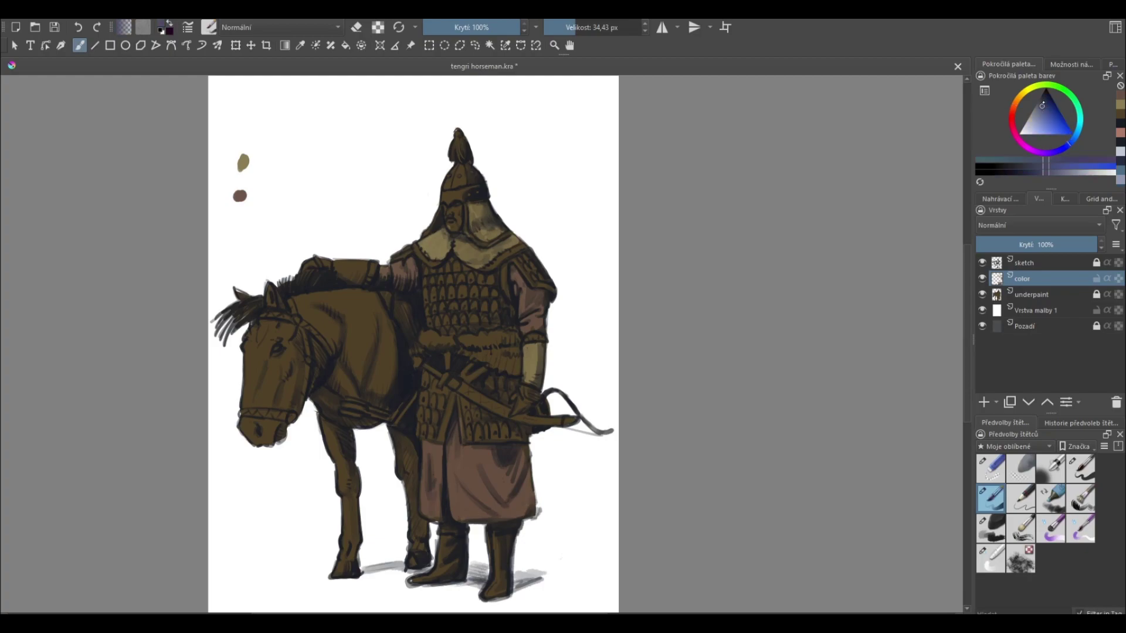
# - Dab a dark blue test swatch and shade the lower armour below the belt
pyautogui.moveTo(1043, 104); pyautogui.dragTo(1041, 101)
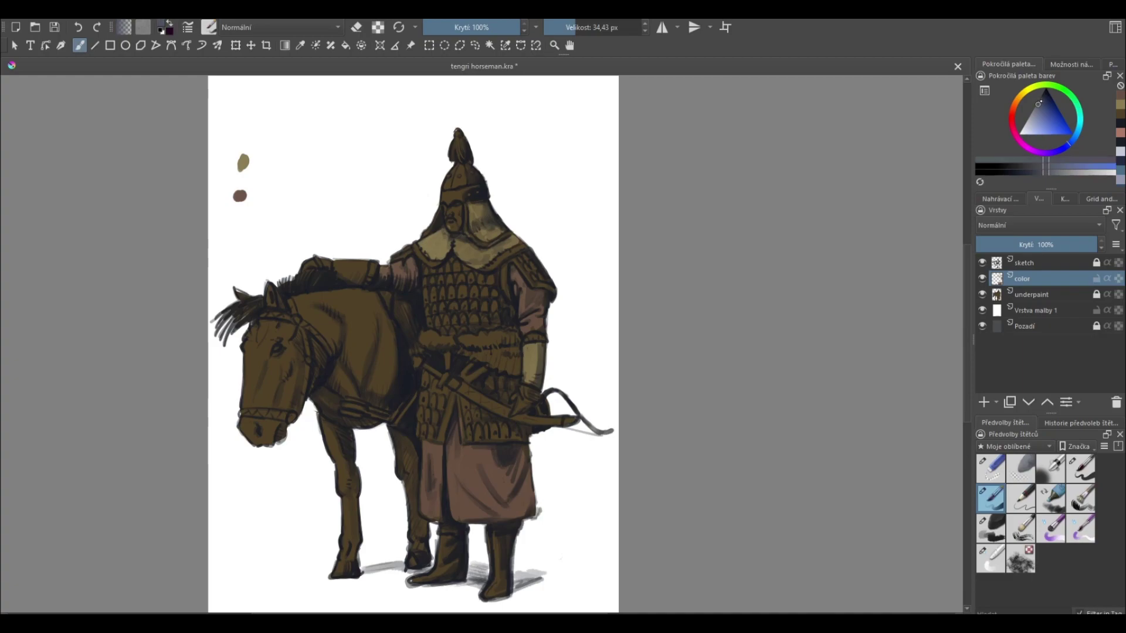
pyautogui.moveTo(241, 213); pyautogui.dragTo(241, 222)
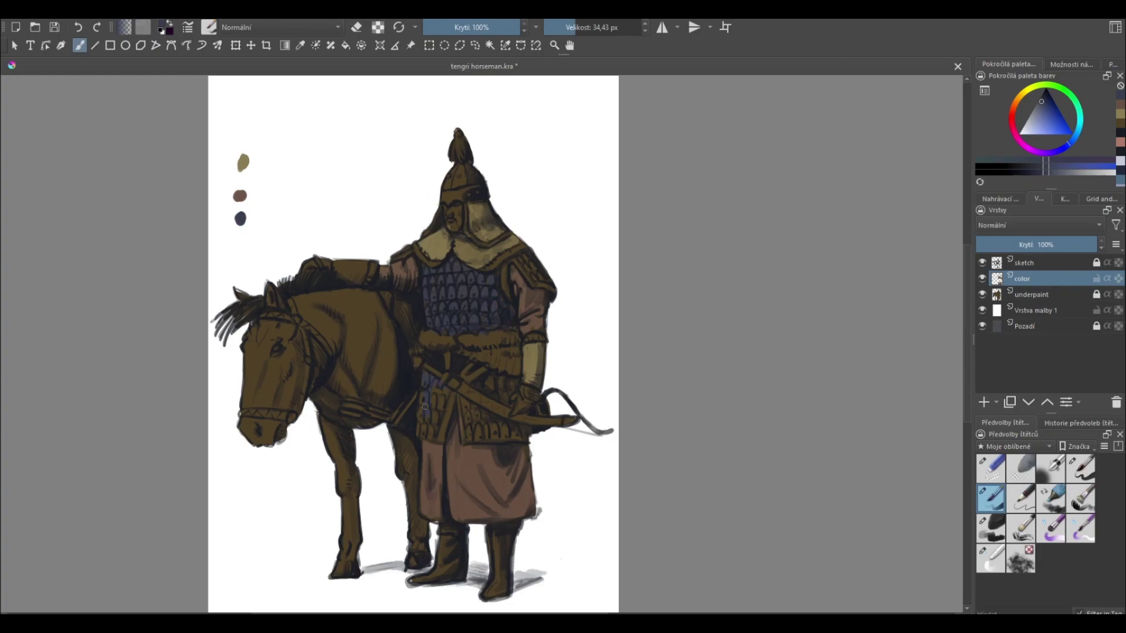
pyautogui.moveTo(427, 391); pyautogui.dragTo(419, 433)
# - Sample the olive swatch and lighten the rider's resting hand with it
pyautogui.keyDown('ctrl'); pyautogui.click(244, 162); pyautogui.keyUp('ctrl')
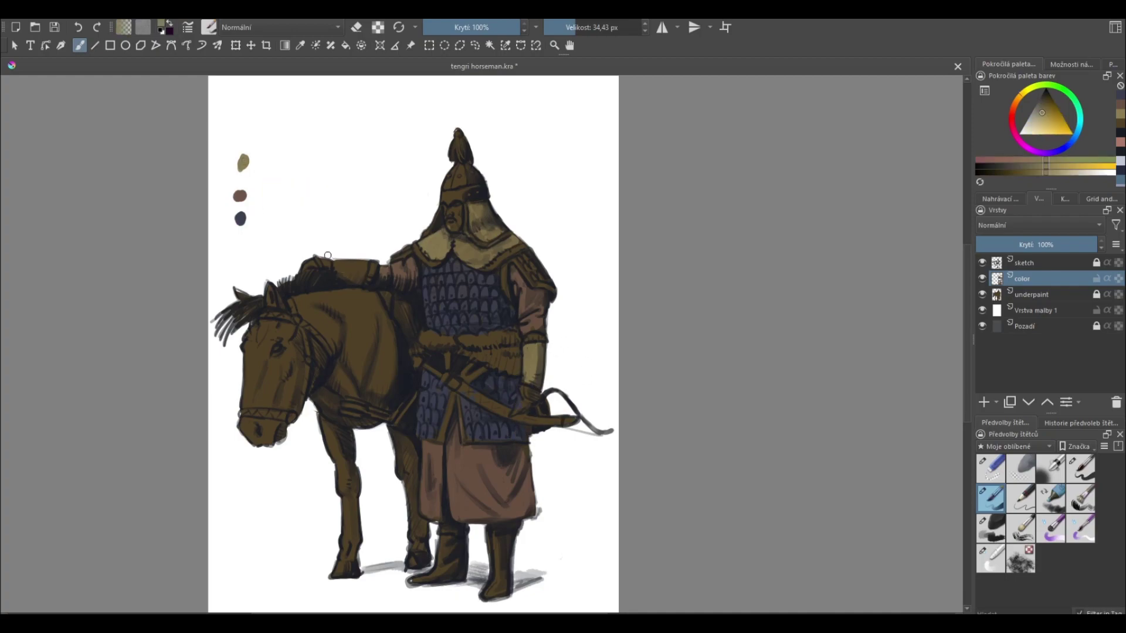
pyautogui.moveTo(329, 268); pyautogui.dragTo(367, 270)
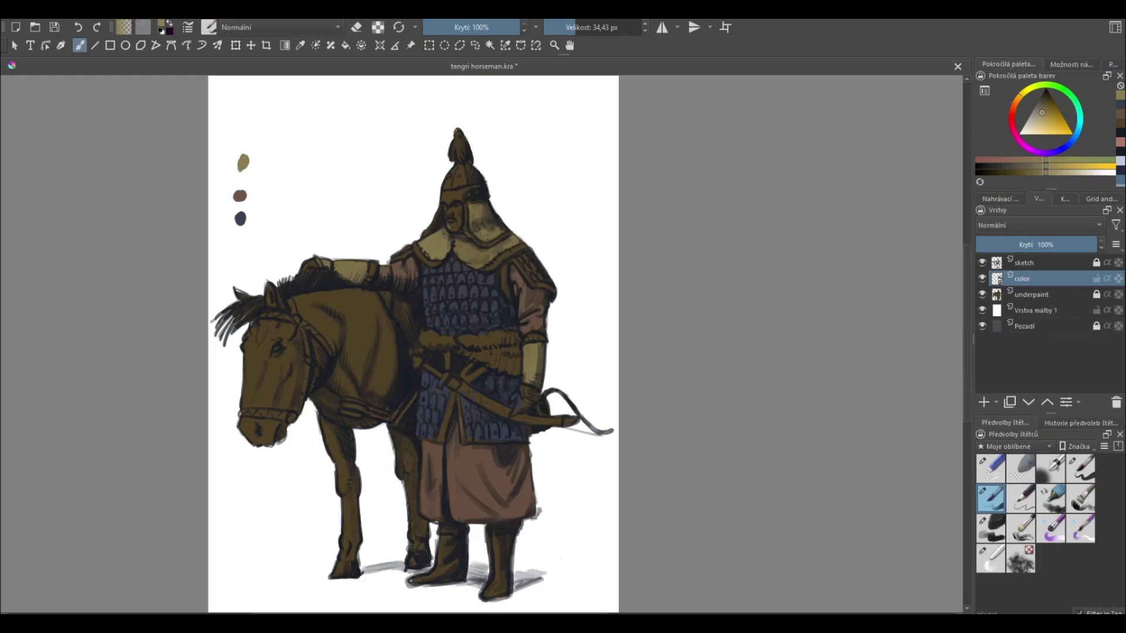
pyautogui.moveTo(599, 372); pyautogui.dragTo(572, 362)
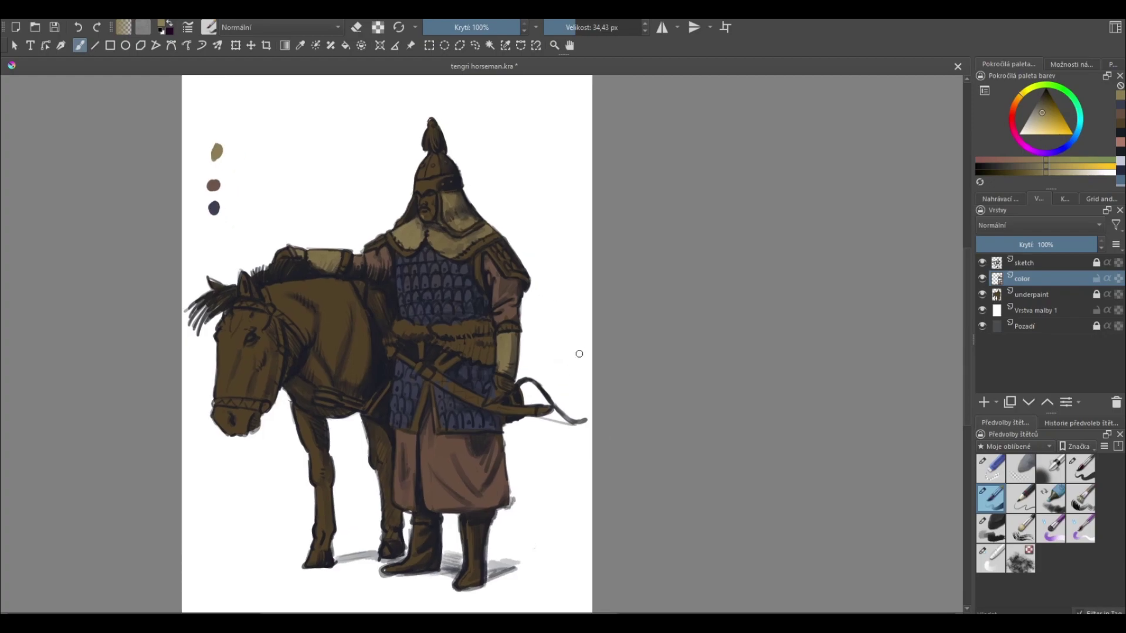
# - Add an orange-tan swatch and highlight the belt and diagonal strap in light tan
pyautogui.click(1044, 105)
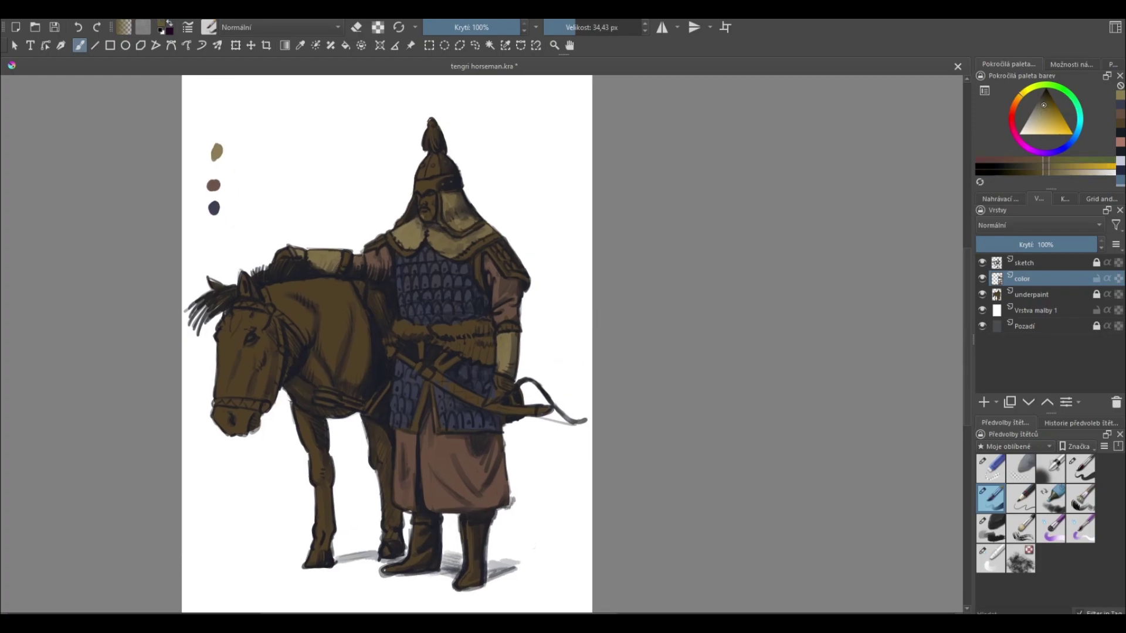
pyautogui.click(1047, 112)
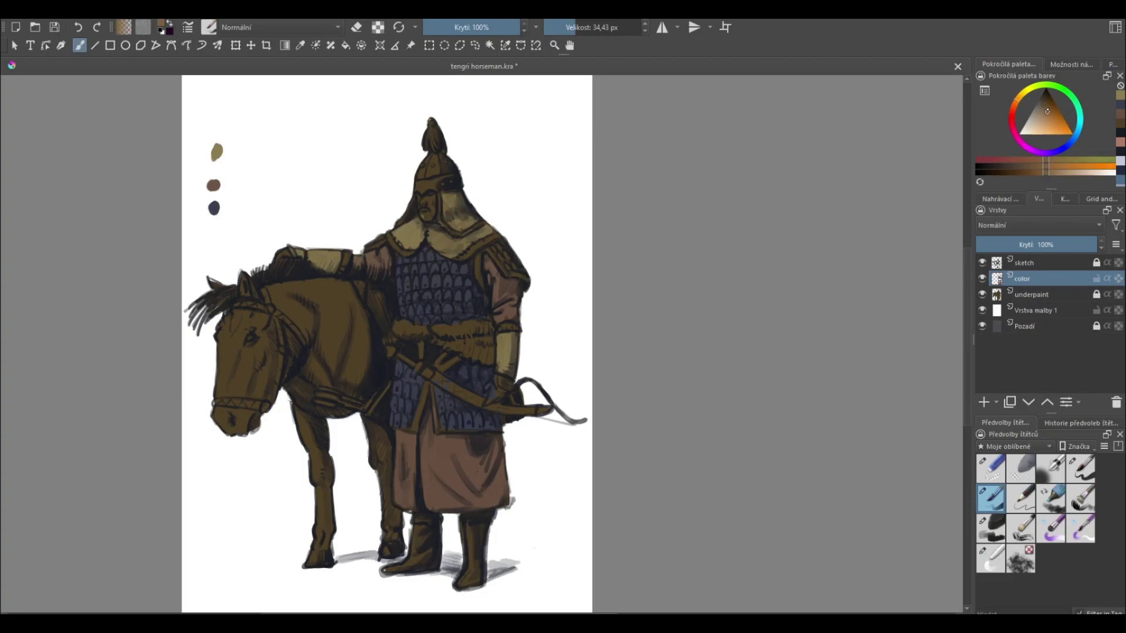
pyautogui.click(209, 124)
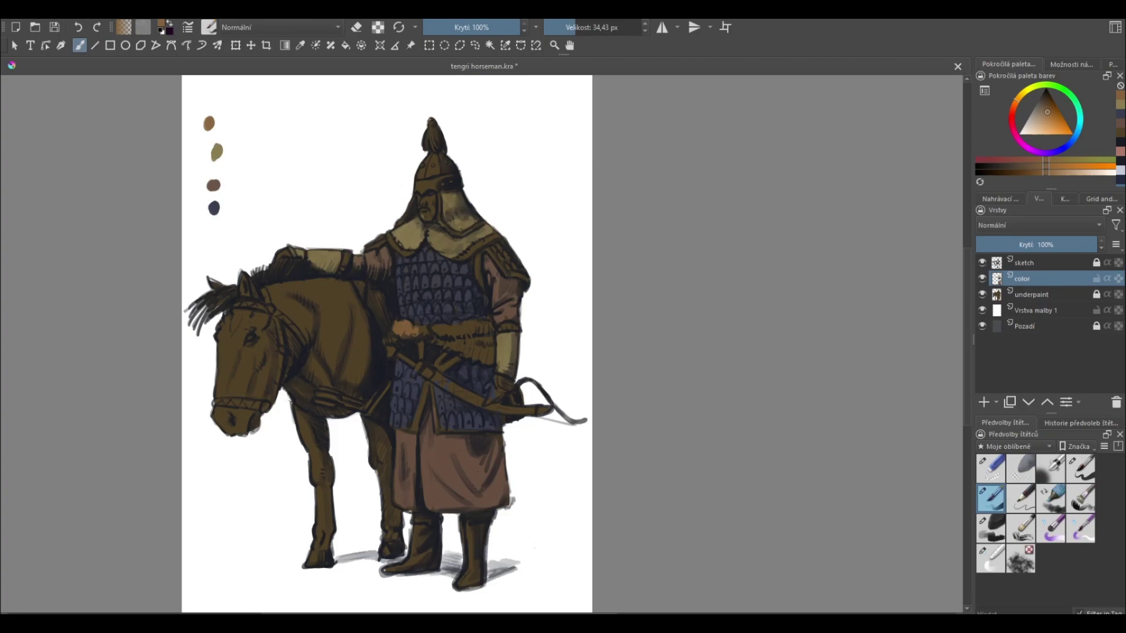
pyautogui.moveTo(415, 328)
pyautogui.mouseDown()
pyautogui.moveTo(461, 333)
pyautogui.moveTo(436, 343)
pyautogui.moveTo(472, 354)
pyautogui.moveTo(463, 324)
pyautogui.moveTo(492, 342)
pyautogui.moveTo(469, 355)
pyautogui.moveTo(494, 363)
pyautogui.mouseUp()
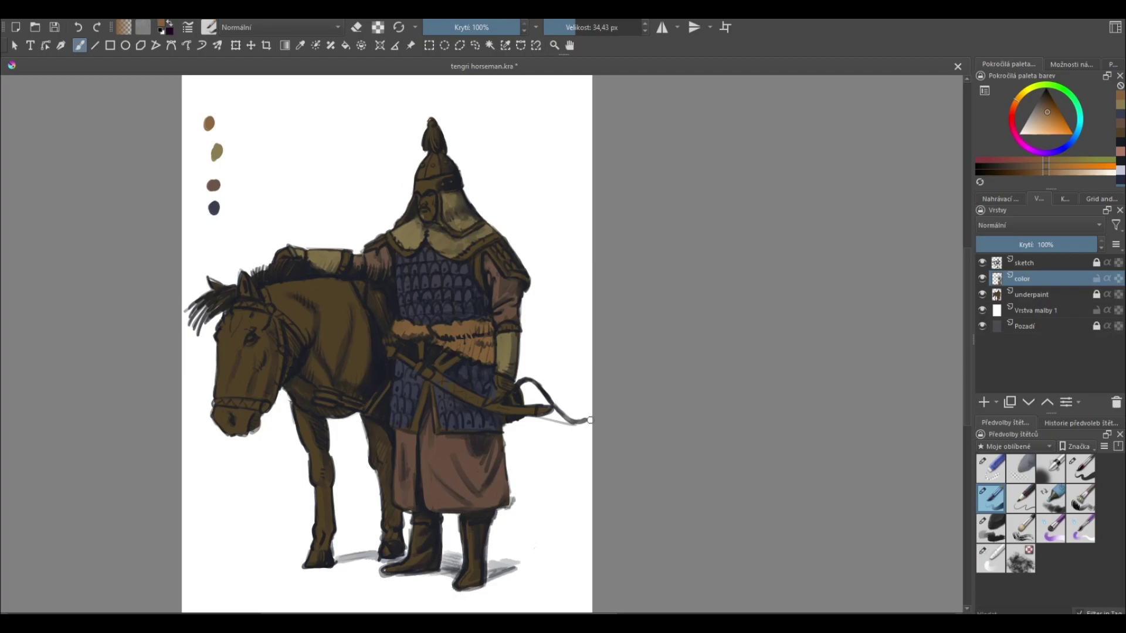
pyautogui.moveTo(442, 384); pyautogui.dragTo(523, 412)
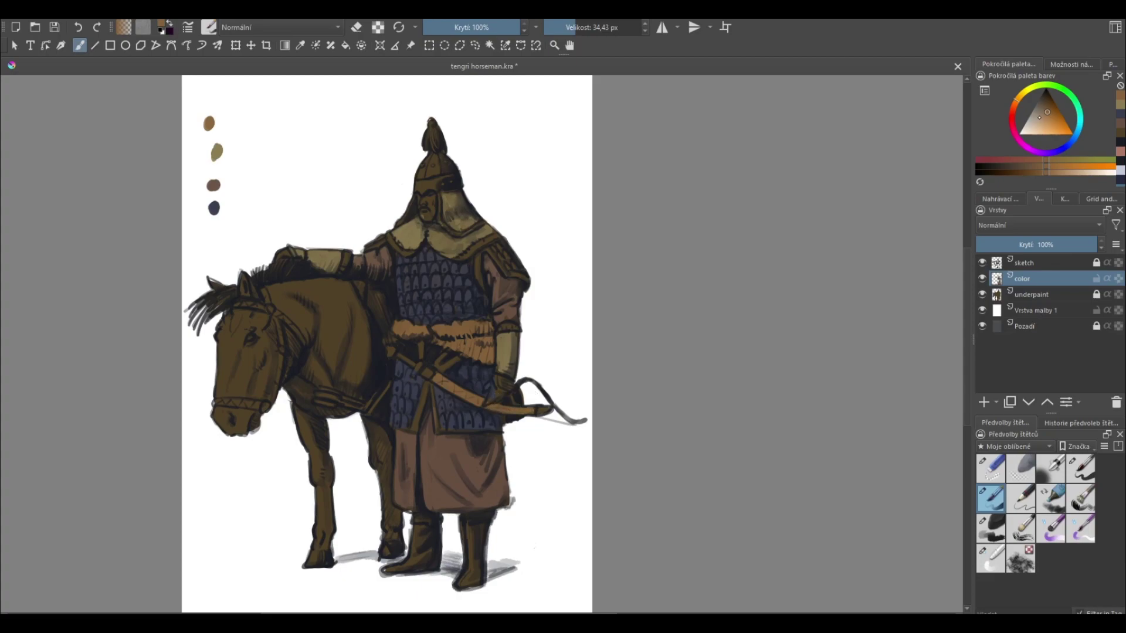
# - Add a light greyish-tan swatch and tint the rider's nose and cheek with it
pyautogui.click(1035, 118)
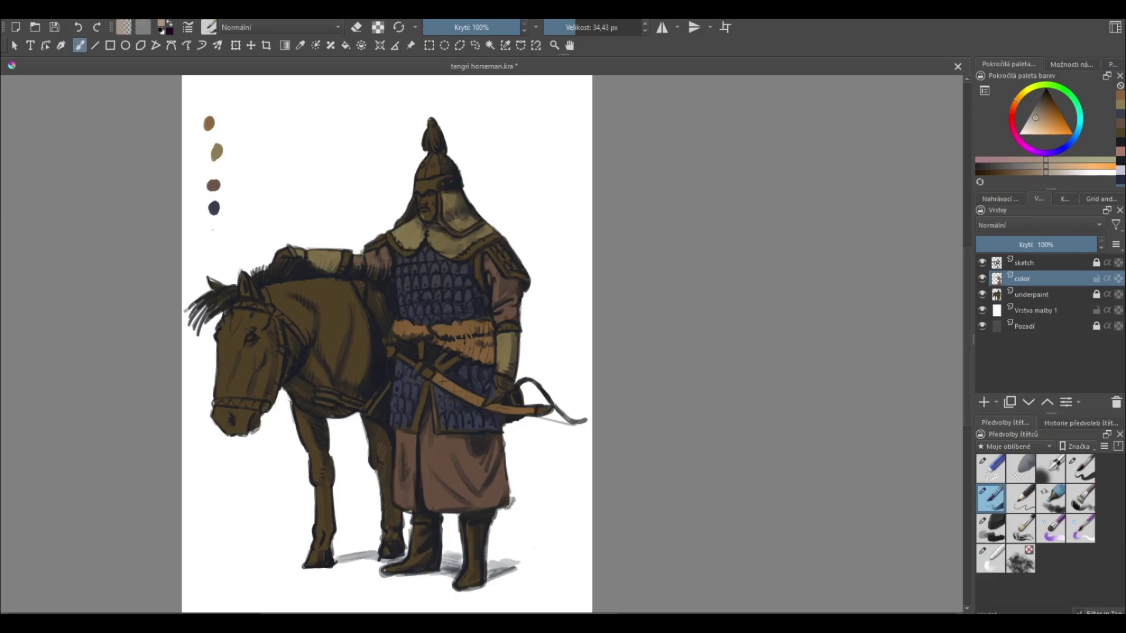
pyautogui.click(214, 233)
pyautogui.moveTo(421, 201); pyautogui.dragTo(433, 217)
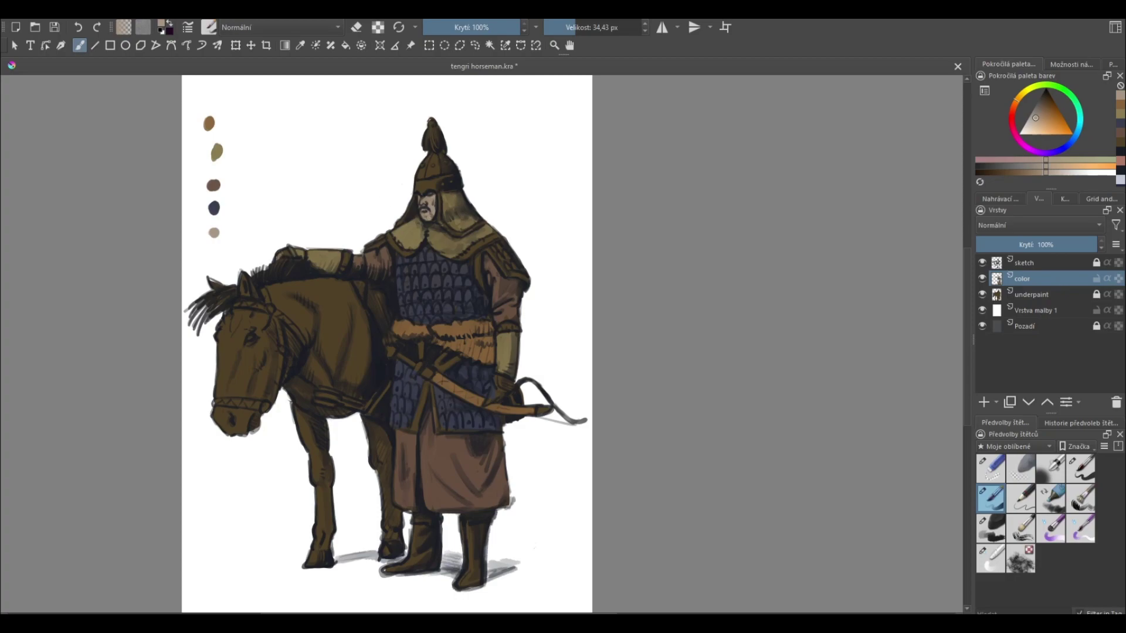
# - Highlight the rider's hand near the bow, then sample the olive and dark blue swatches
pyautogui.moveTo(490, 381); pyautogui.dragTo(486, 389)
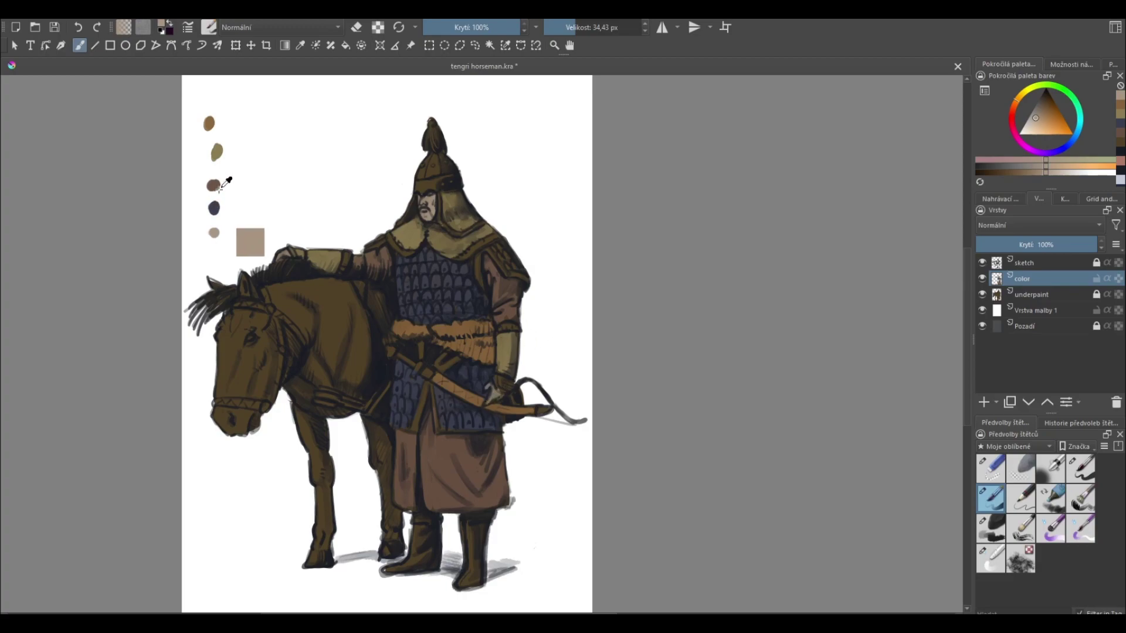
pyautogui.keyDown('ctrl'); pyautogui.click(216, 152); pyautogui.keyUp('ctrl')
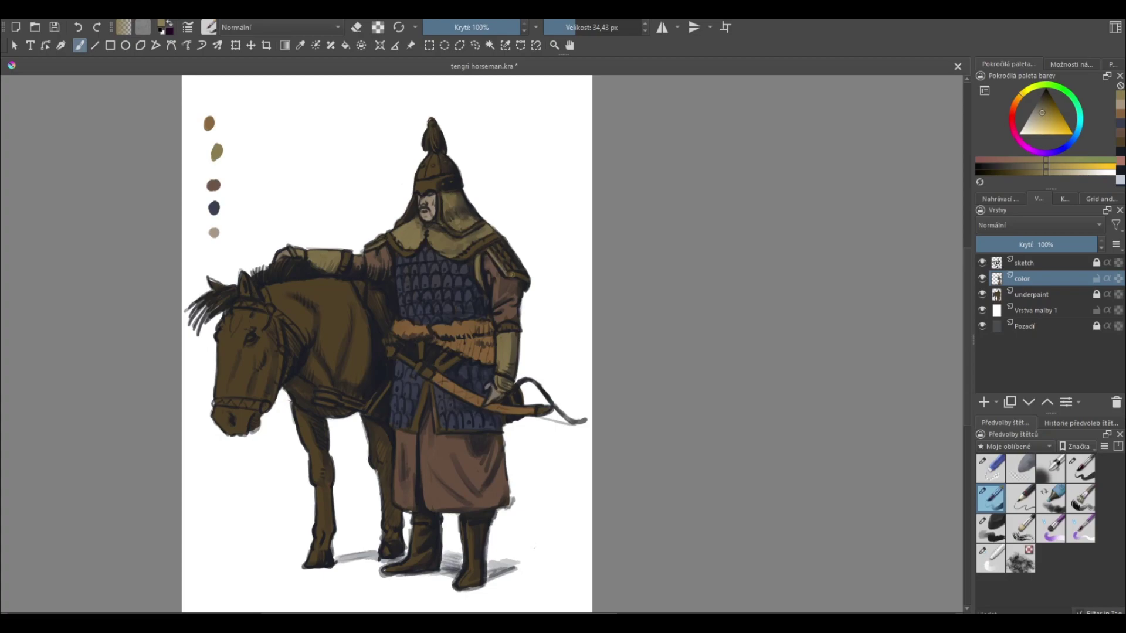
pyautogui.keyDown('ctrl'); pyautogui.click(214, 207); pyautogui.keyUp('ctrl')
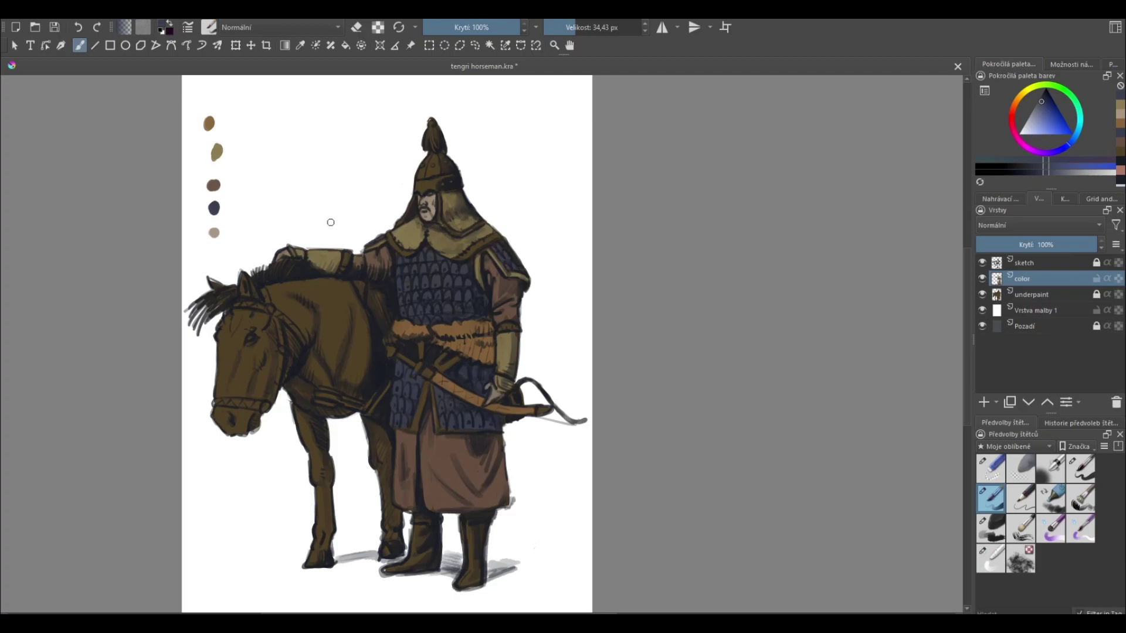
# - Paint light beige highlights on the horse's chest strap
pyautogui.keyDown('ctrl'); pyautogui.click(214, 233); pyautogui.keyUp('ctrl')
pyautogui.moveTo(319, 381)
pyautogui.mouseDown()
pyautogui.moveTo(324, 402)
pyautogui.moveTo(337, 396)
pyautogui.mouseUp()
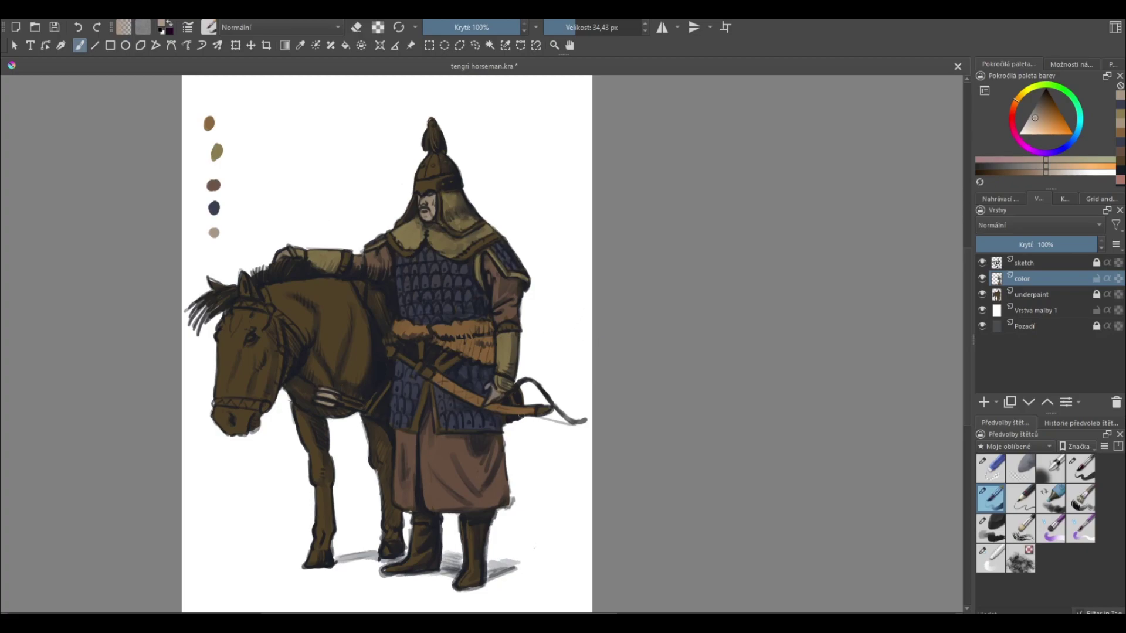
pyautogui.moveTo(537, 430); pyautogui.dragTo(547, 412)
pyautogui.keyDown('ctrl'); pyautogui.click(400, 331); pyautogui.keyUp('ctrl')
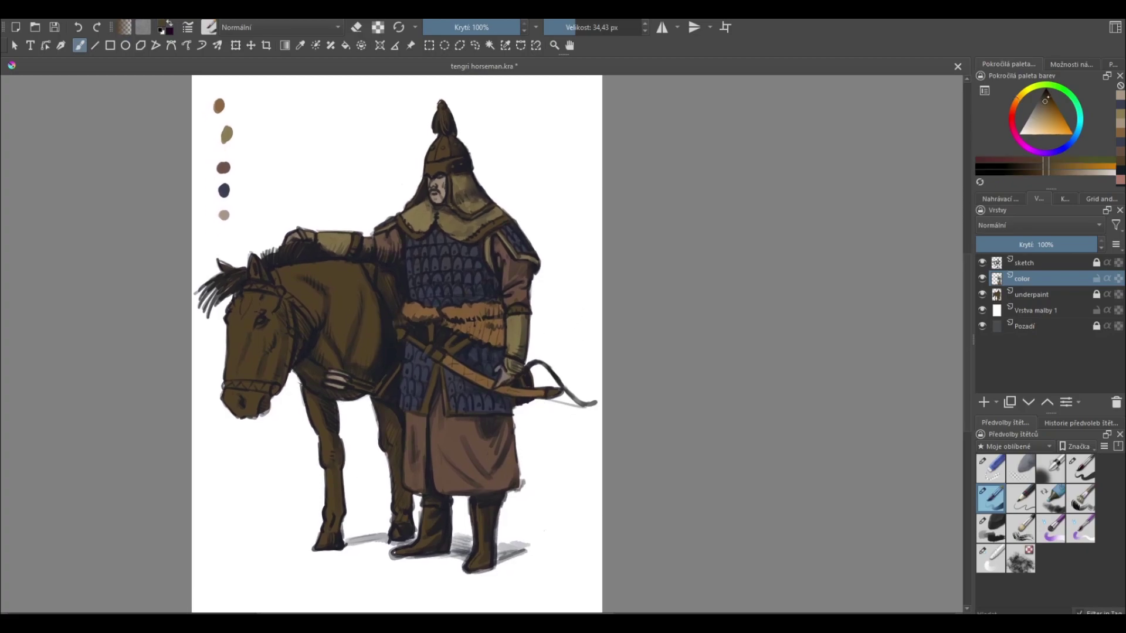
# - Add a dark brown swatch to the canvas palette and choose a lighter tan
pyautogui.press('k')
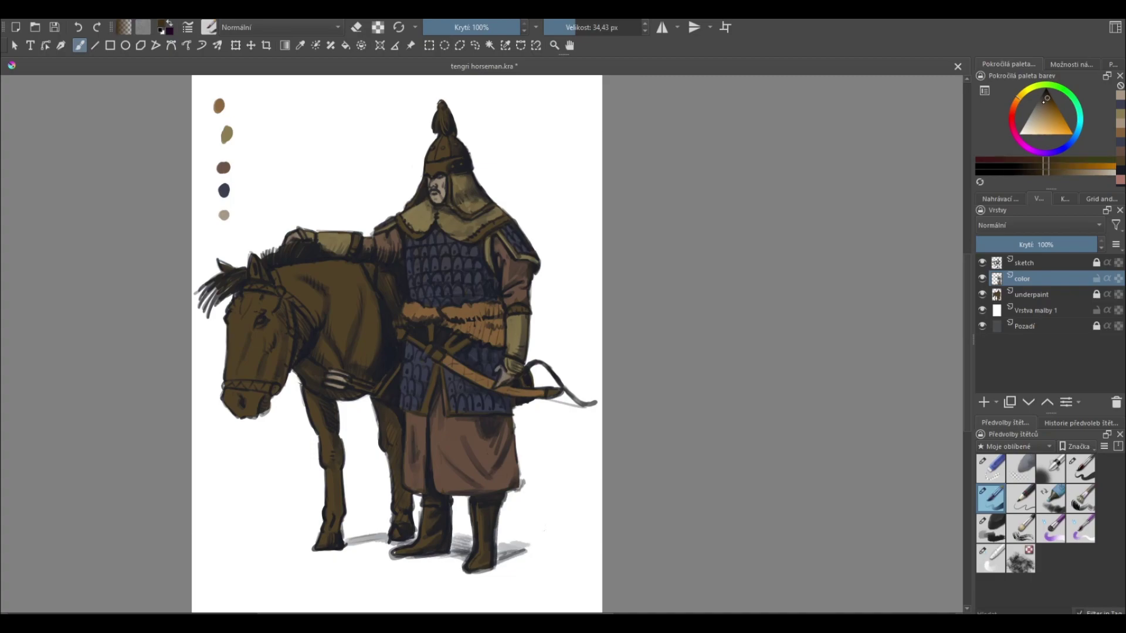
pyautogui.click(1044, 103)
pyautogui.moveTo(277, 140); pyautogui.dragTo(285, 136)
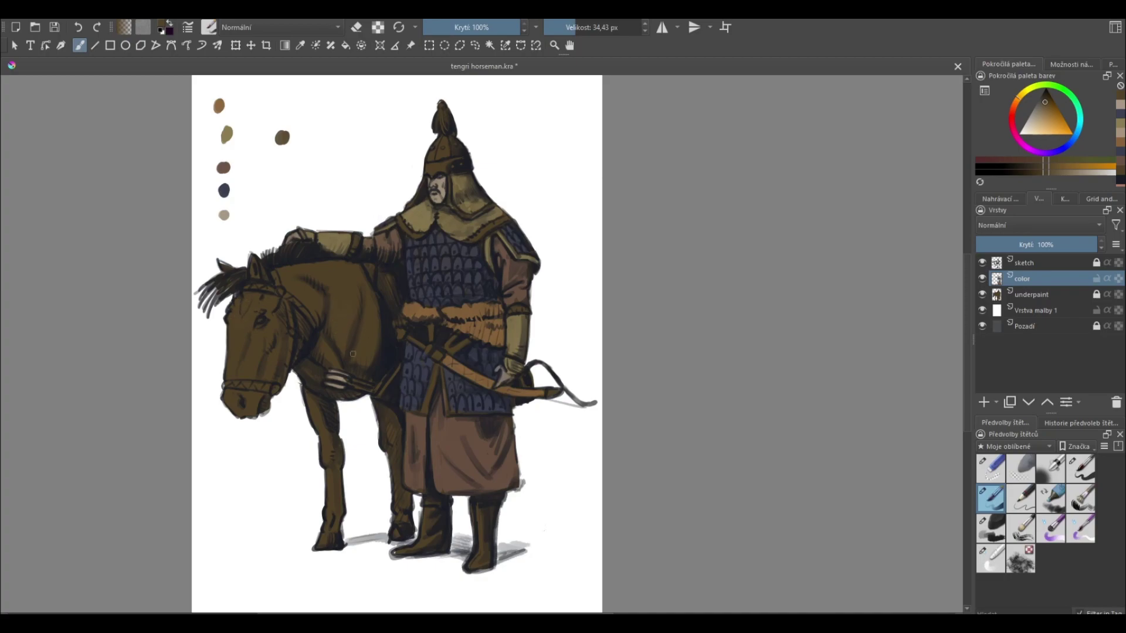
pyautogui.click(1041, 109)
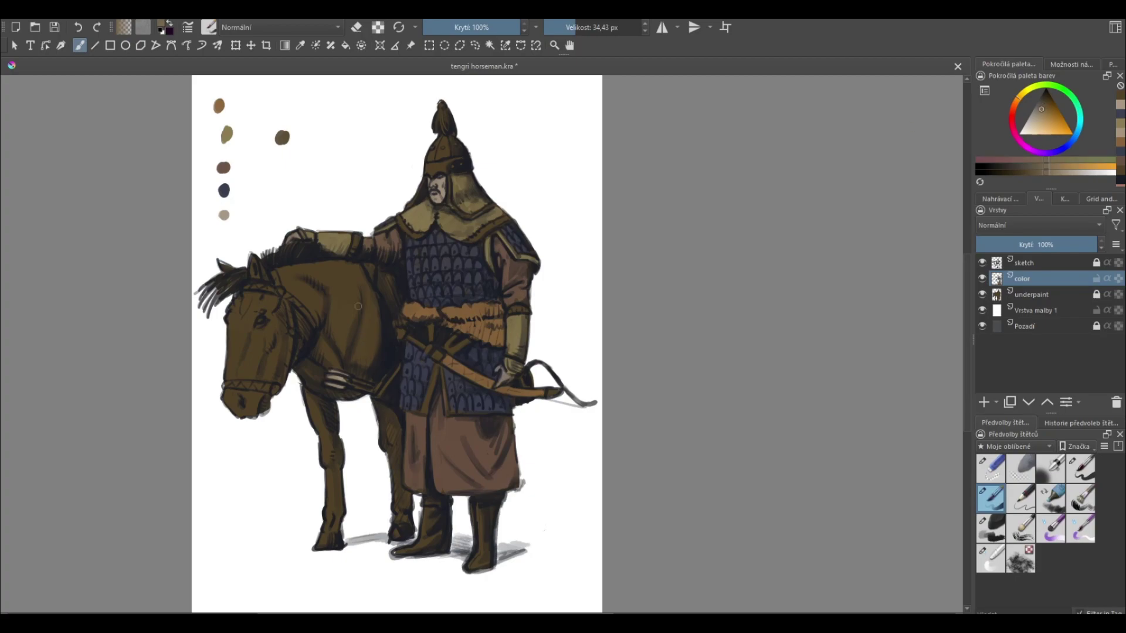
# - Lighten the horse's neck, forehead, face and cheek with tan, and lighten the brown swatch
pyautogui.moveTo(358, 306)
pyautogui.mouseDown()
pyautogui.moveTo(335, 322)
pyautogui.moveTo(341, 345)
pyautogui.moveTo(351, 329)
pyautogui.mouseUp()
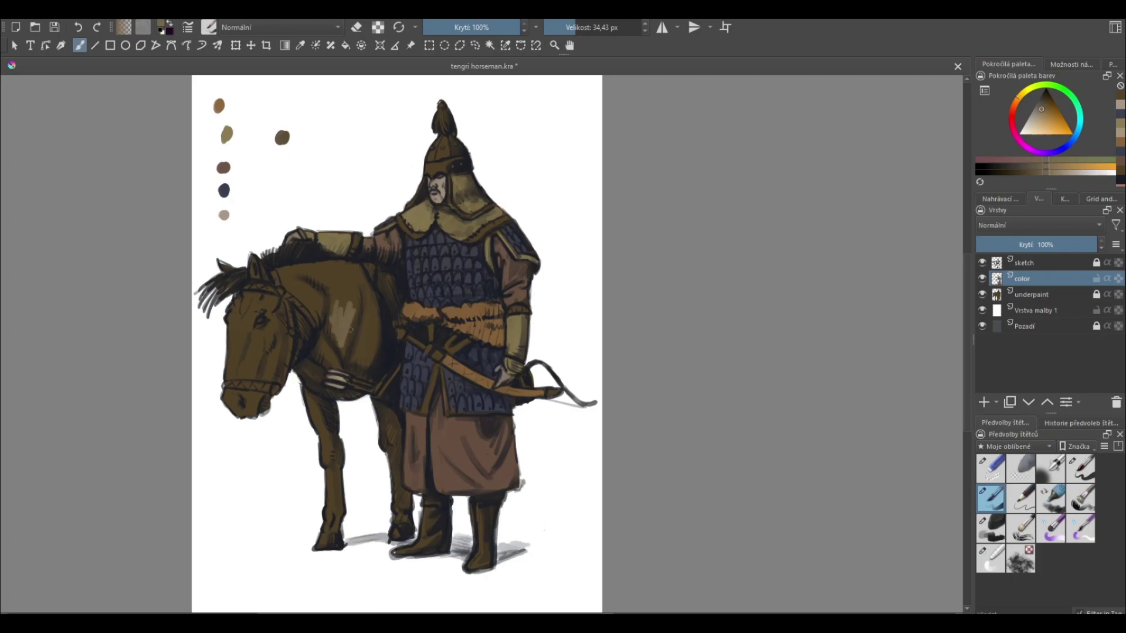
pyautogui.moveTo(279, 140); pyautogui.dragTo(288, 135)
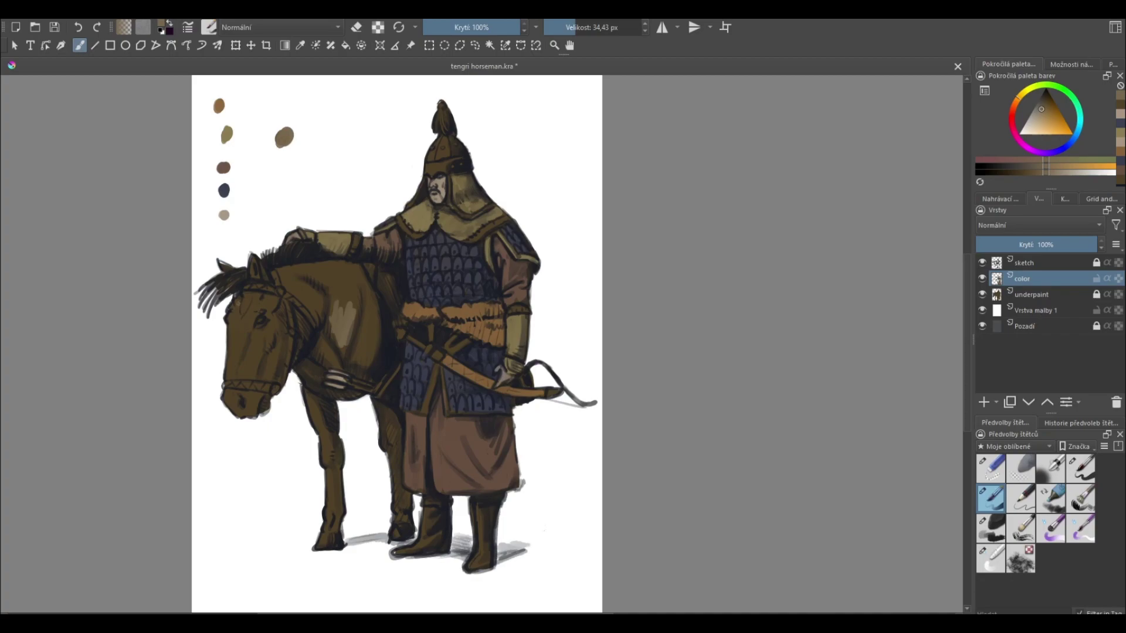
pyautogui.moveTo(239, 300)
pyautogui.mouseDown()
pyautogui.moveTo(229, 324)
pyautogui.moveTo(256, 295)
pyautogui.moveTo(252, 319)
pyautogui.moveTo(274, 312)
pyautogui.moveTo(234, 347)
pyautogui.moveTo(260, 337)
pyautogui.moveTo(268, 312)
pyautogui.moveTo(296, 351)
pyautogui.moveTo(305, 338)
pyautogui.moveTo(247, 355)
pyautogui.moveTo(230, 381)
pyautogui.moveTo(269, 377)
pyautogui.moveTo(284, 343)
pyautogui.moveTo(277, 377)
pyautogui.mouseUp()
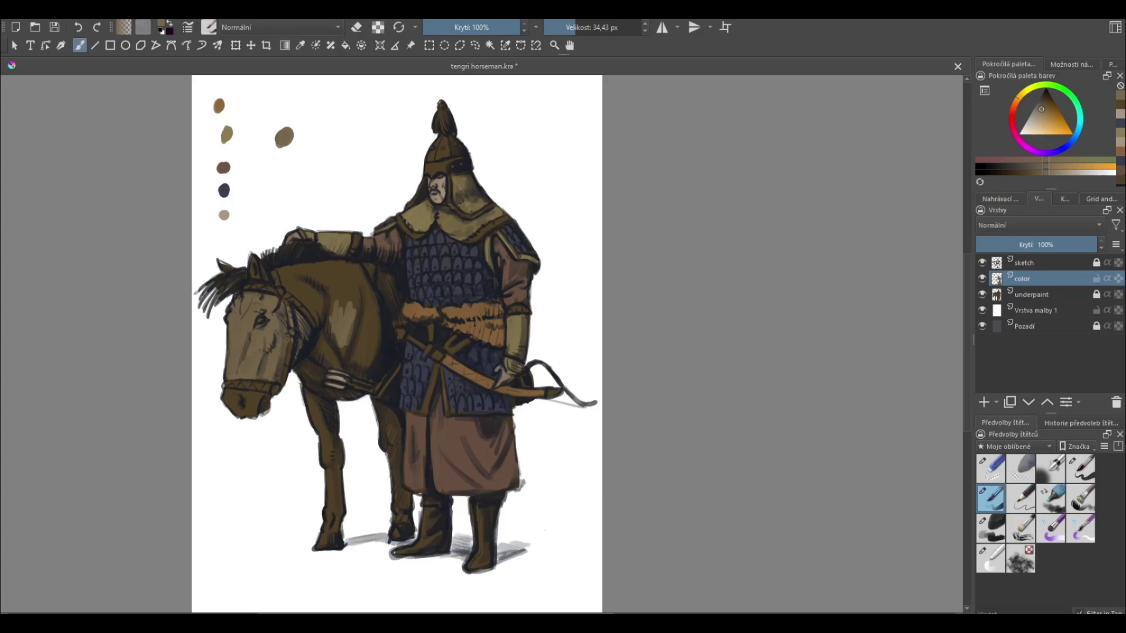
pyautogui.moveTo(291, 339); pyautogui.dragTo(280, 374)
pyautogui.moveTo(274, 272)
pyautogui.mouseDown()
pyautogui.moveTo(326, 264)
pyautogui.moveTo(321, 275)
pyautogui.moveTo(339, 281)
pyautogui.moveTo(301, 305)
pyautogui.moveTo(313, 354)
pyautogui.moveTo(300, 375)
pyautogui.moveTo(313, 388)
pyautogui.moveTo(340, 356)
pyautogui.mouseUp()
# - Lighten the horse's shoulder, upper foreleg and hind leg in tan
pyautogui.moveTo(352, 293)
pyautogui.mouseDown()
pyautogui.moveTo(346, 312)
pyautogui.moveTo(324, 271)
pyautogui.moveTo(351, 287)
pyautogui.moveTo(364, 316)
pyautogui.moveTo(352, 375)
pyautogui.mouseUp()
pyautogui.moveTo(367, 326)
pyautogui.mouseDown()
pyautogui.moveTo(357, 369)
pyautogui.moveTo(372, 301)
pyautogui.moveTo(366, 375)
pyautogui.moveTo(312, 409)
pyautogui.moveTo(322, 432)
pyautogui.mouseUp()
pyautogui.moveTo(321, 390)
pyautogui.mouseDown()
pyautogui.moveTo(323, 455)
pyautogui.moveTo(337, 464)
pyautogui.moveTo(326, 530)
pyautogui.moveTo(339, 530)
pyautogui.mouseUp()
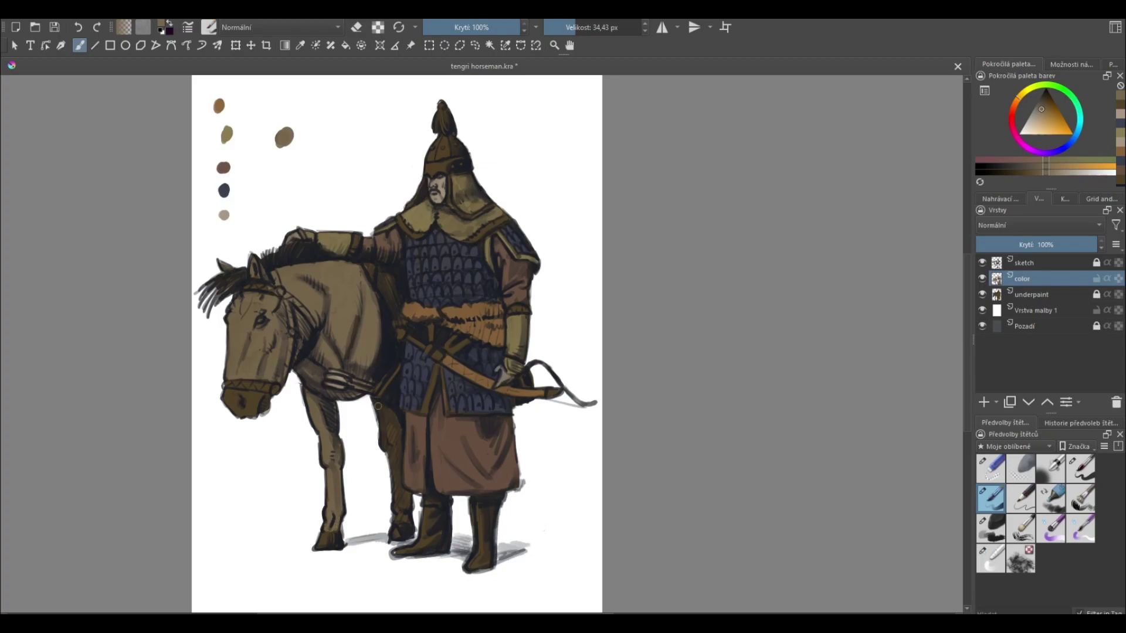
pyautogui.moveTo(387, 423); pyautogui.dragTo(388, 444)
pyautogui.moveTo(391, 409); pyautogui.dragTo(403, 505)
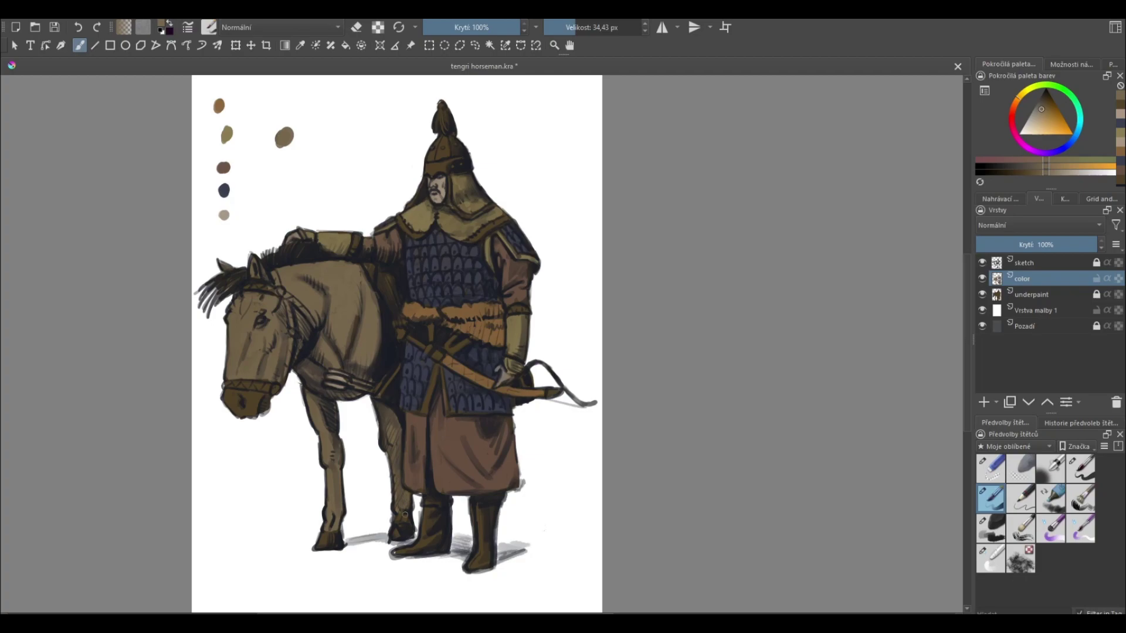
pyautogui.keyDown('ctrl'); pyautogui.click(227, 189); pyautogui.keyUp('ctrl')
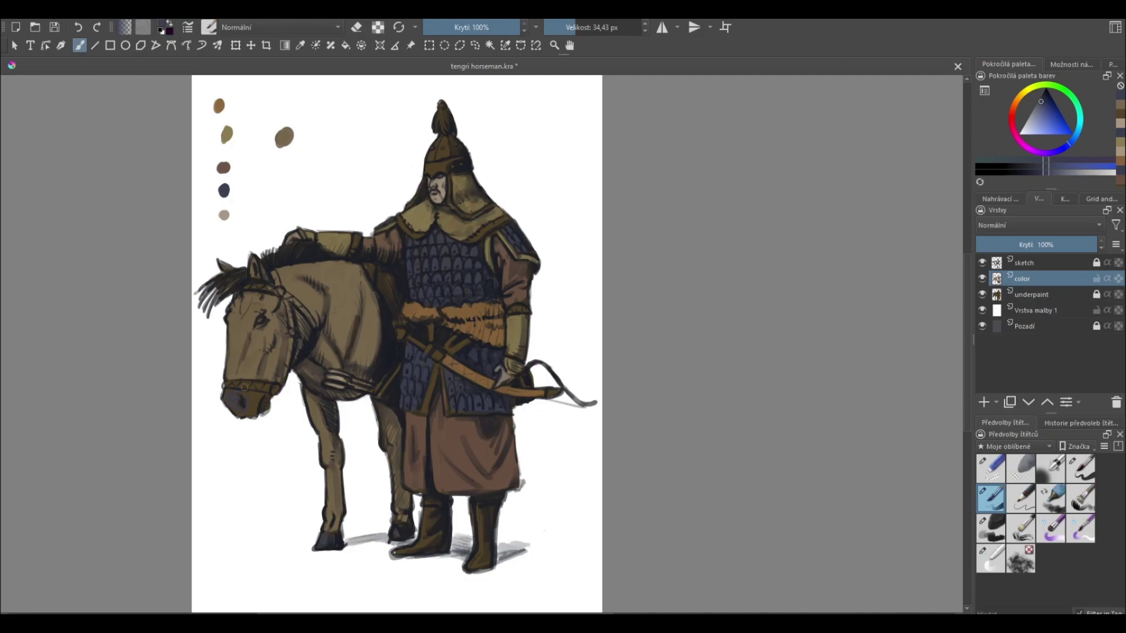
# - Darken the edge of the horse's face and highlight its forehead in a lighter grey
pyautogui.moveTo(228, 363); pyautogui.dragTo(231, 373)
pyautogui.keyDown('ctrl'); pyautogui.click(343, 280); pyautogui.keyUp('ctrl')
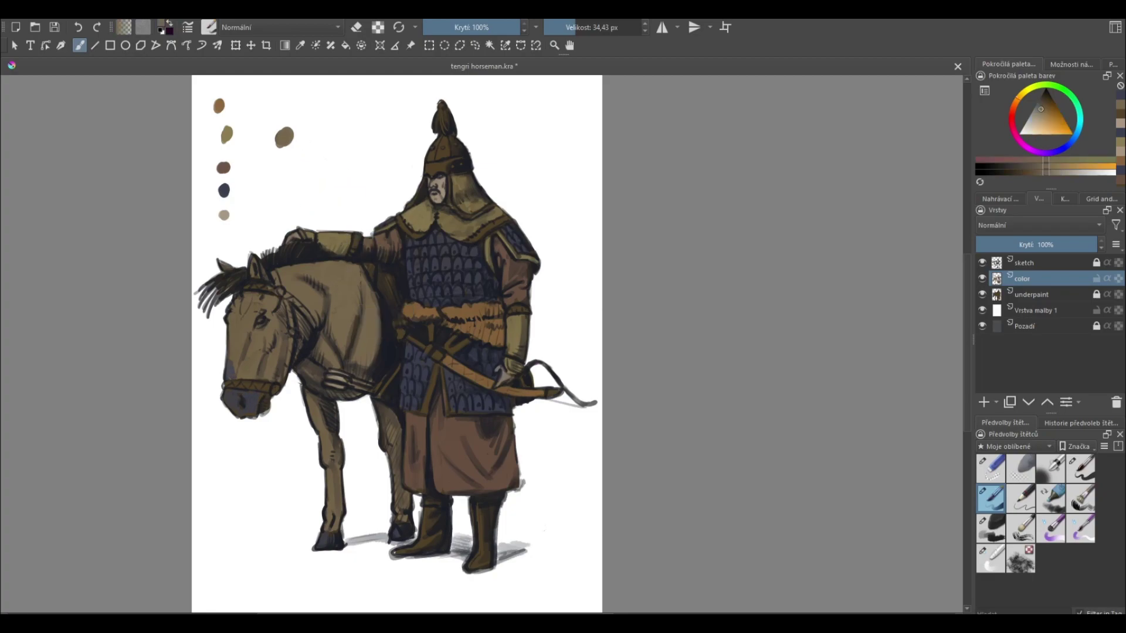
pyautogui.click(1033, 118)
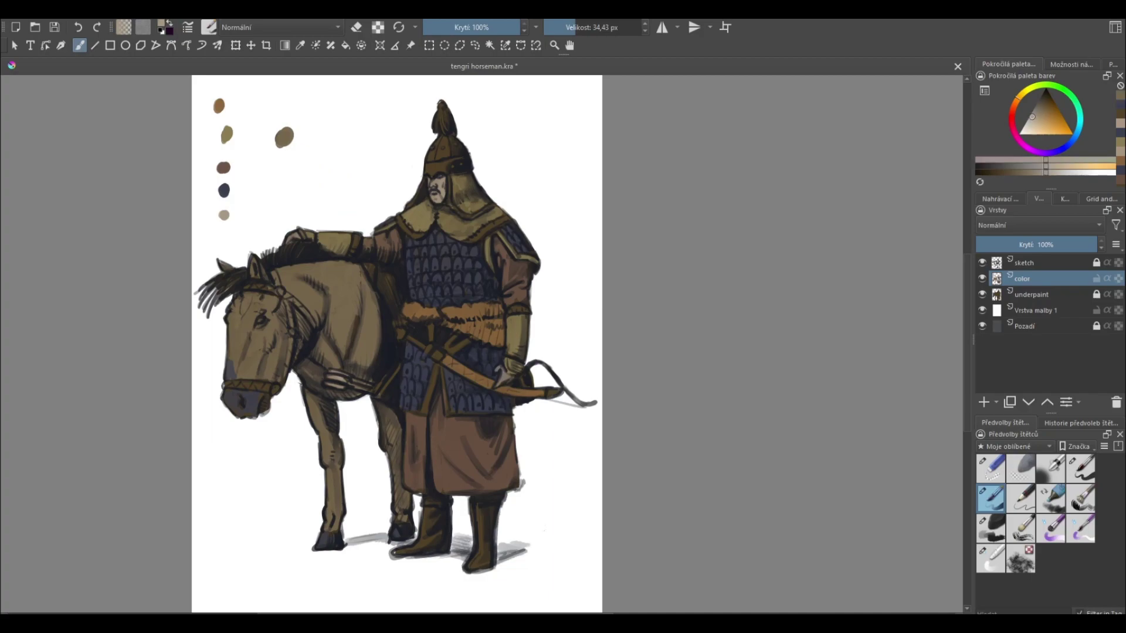
pyautogui.moveTo(244, 301); pyautogui.dragTo(243, 320)
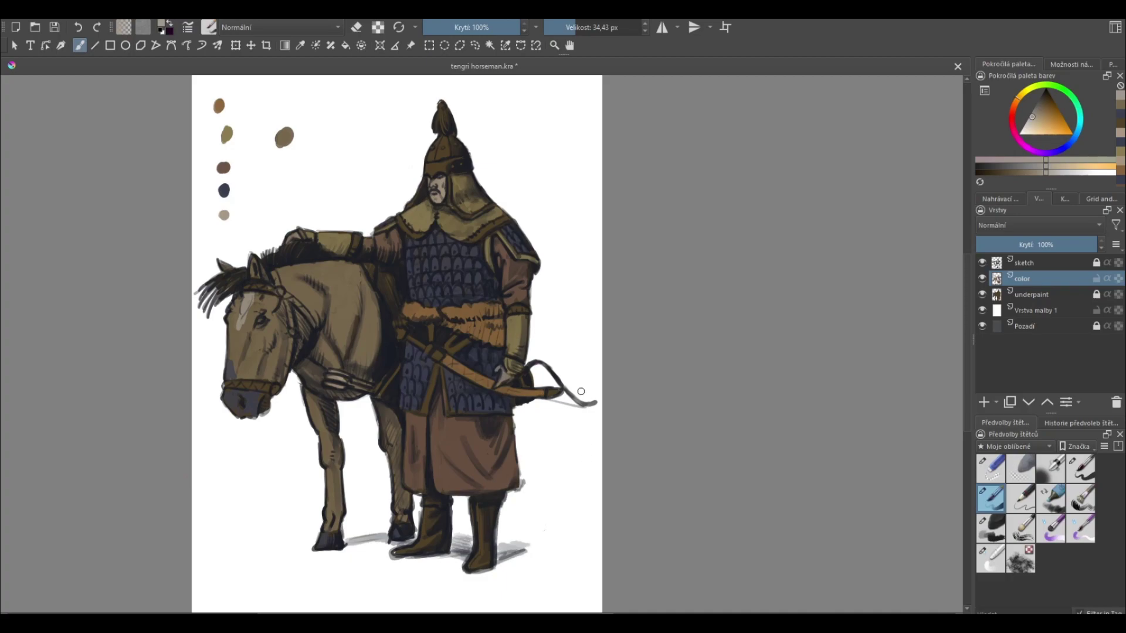
# - Darken a spot on the helmet in dark blue and highlight the plume tip in beige
pyautogui.press('ctrl')
pyautogui.keyDown('ctrl'); pyautogui.click(224, 191); pyautogui.keyUp('ctrl')
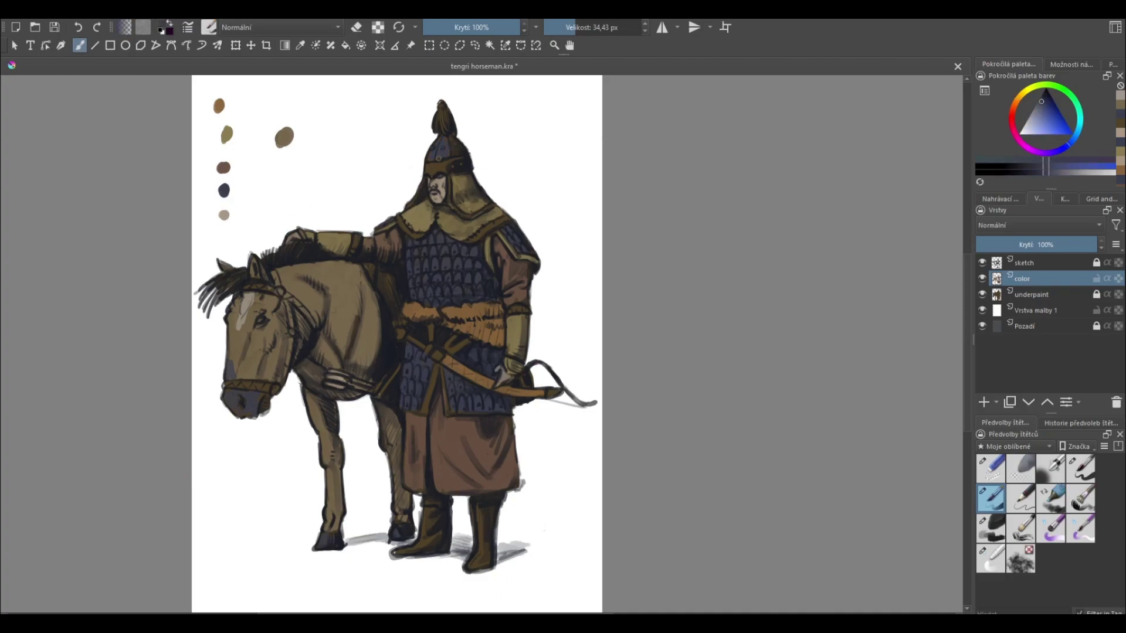
pyautogui.moveTo(457, 144); pyautogui.dragTo(428, 167)
pyautogui.moveTo(234, 183); pyautogui.dragTo(225, 214)
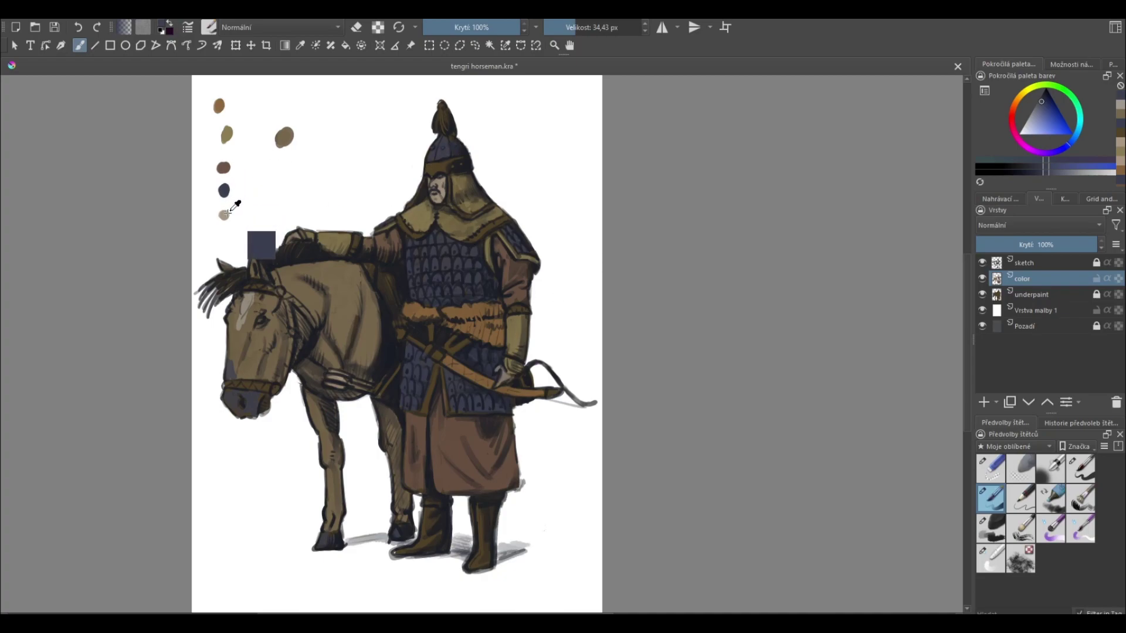
pyautogui.click(224, 214)
pyautogui.moveTo(438, 113)
pyautogui.mouseDown()
pyautogui.moveTo(438, 123)
pyautogui.moveTo(444, 109)
pyautogui.mouseUp()
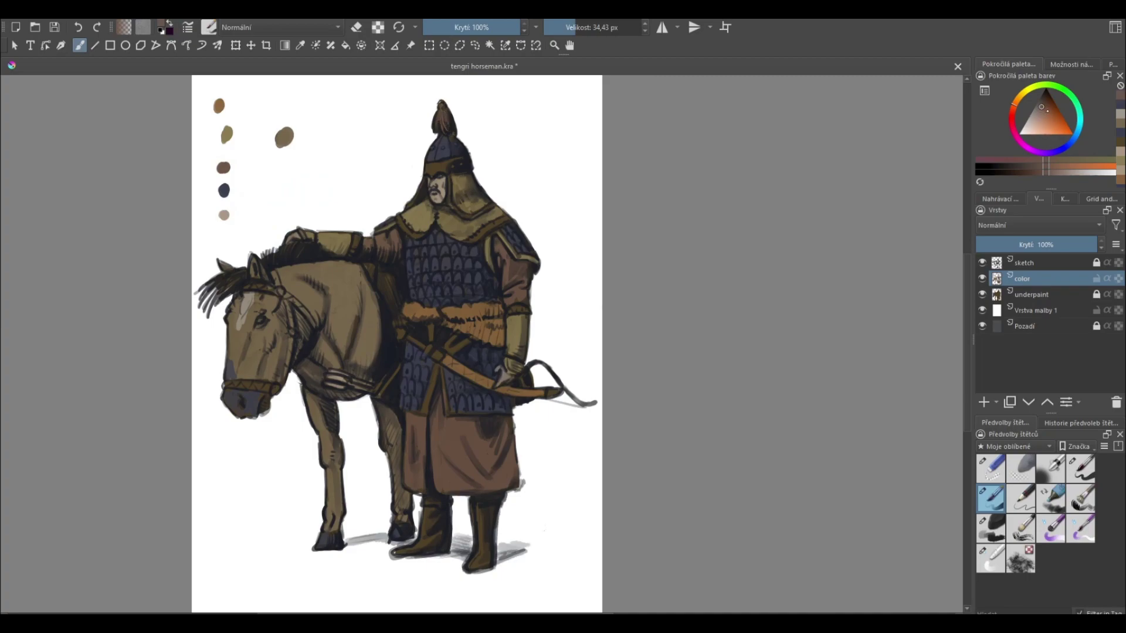
pyautogui.keyDown('ctrl'); pyautogui.click(223, 168); pyautogui.keyUp('ctrl')
# - Add a reddish-brown palette dab and paint orange highlights across the robe
pyautogui.click(240, 167)
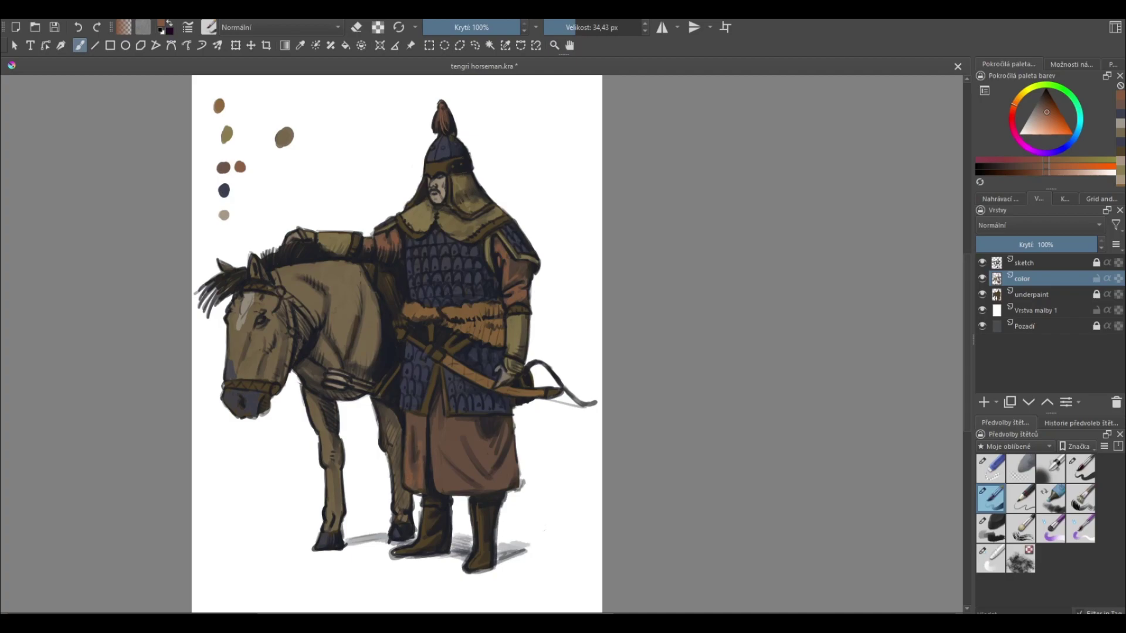
pyautogui.moveTo(432, 420); pyautogui.dragTo(452, 484)
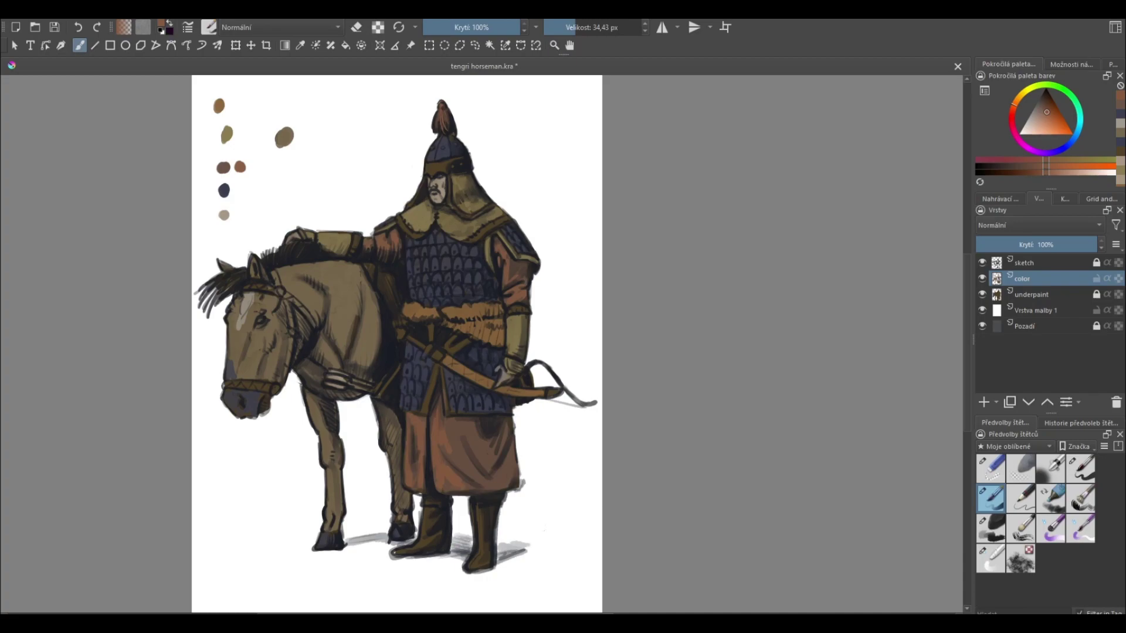
pyautogui.moveTo(453, 440); pyautogui.dragTo(463, 466)
pyautogui.moveTo(452, 420)
pyautogui.mouseDown()
pyautogui.moveTo(458, 442)
pyautogui.moveTo(492, 458)
pyautogui.moveTo(473, 486)
pyautogui.moveTo(509, 457)
pyautogui.mouseUp()
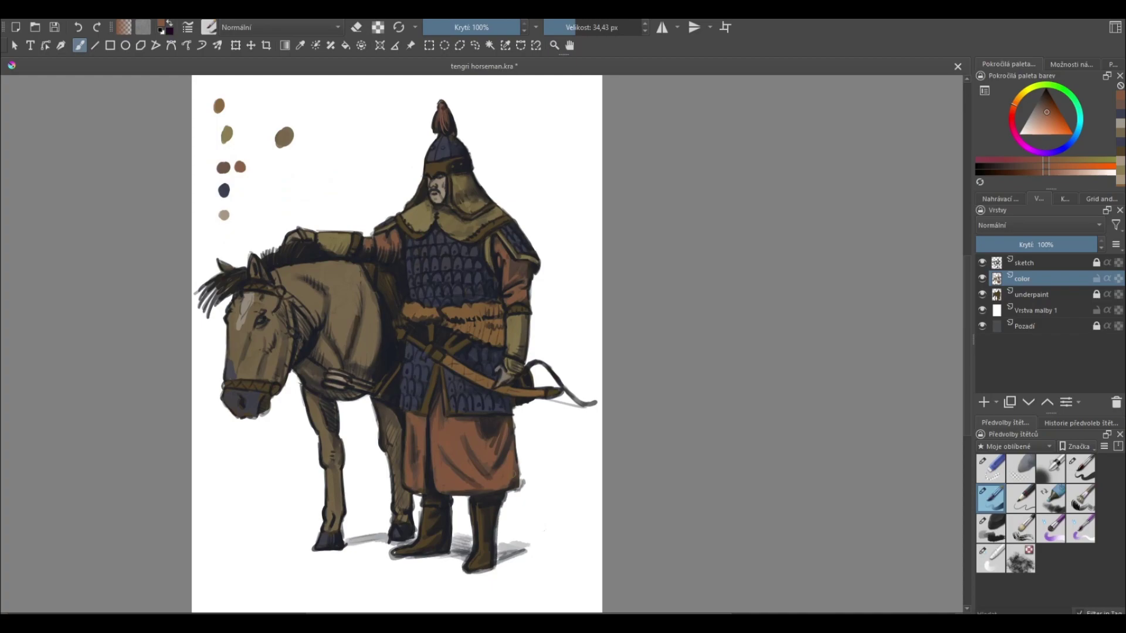
# - Paint the horse's noseband in the sampled orange-brown
pyautogui.keyDown('ctrl'); pyautogui.click(221, 134); pyautogui.keyUp('ctrl')
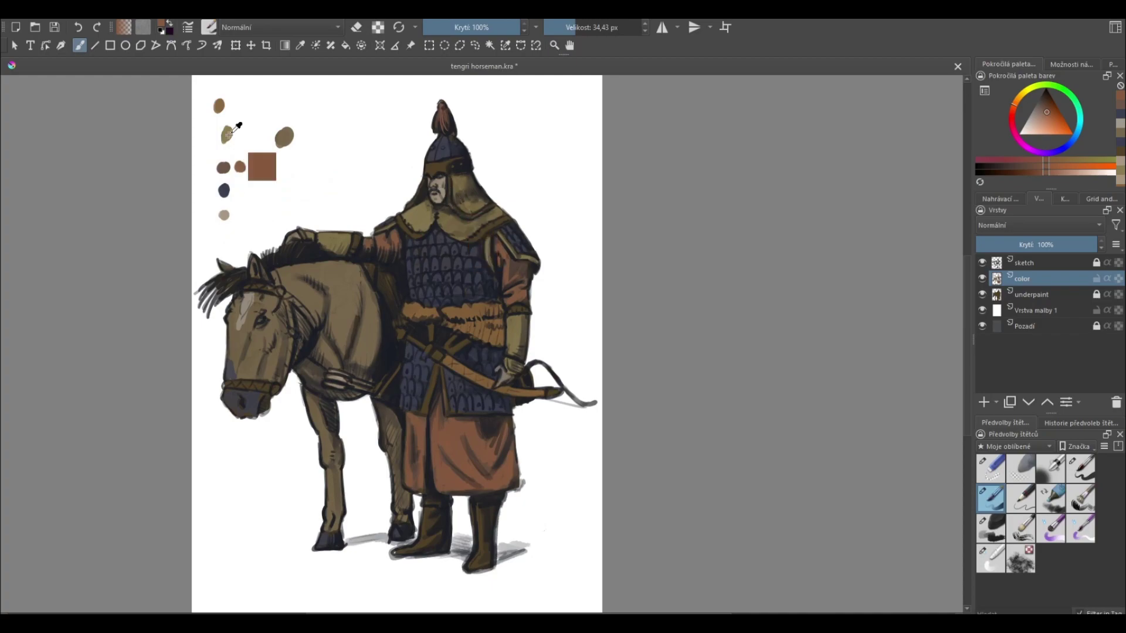
pyautogui.keyDown('ctrl'); pyautogui.click(240, 167); pyautogui.keyUp('ctrl')
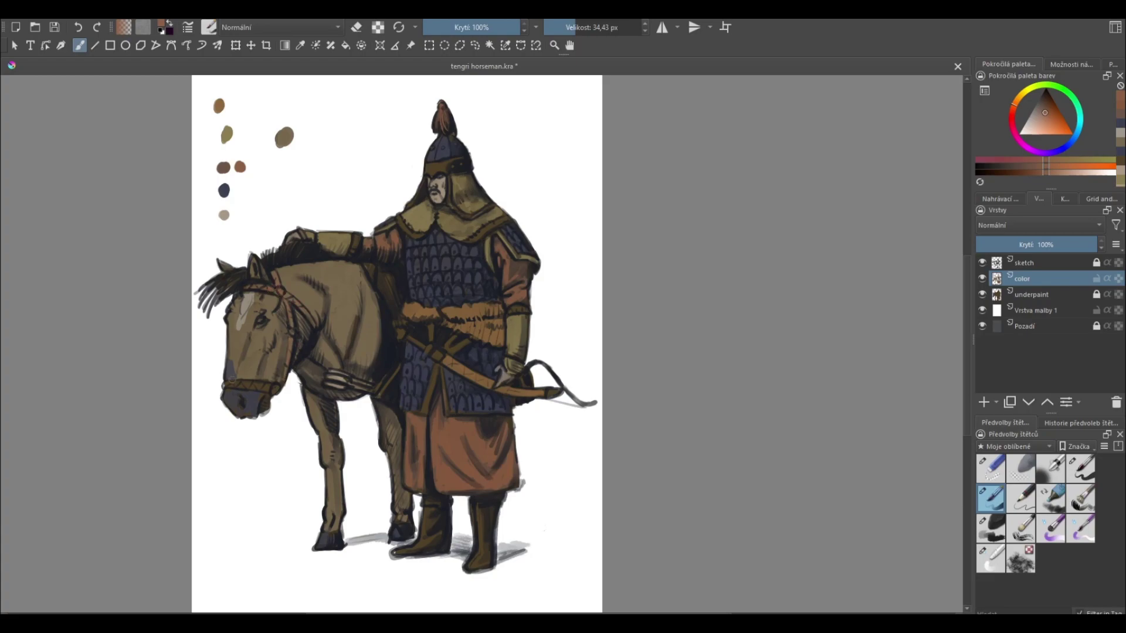
pyautogui.moveTo(226, 383); pyautogui.dragTo(267, 387)
pyautogui.keyDown('ctrl'); pyautogui.click(256, 392); pyautogui.keyUp('ctrl')
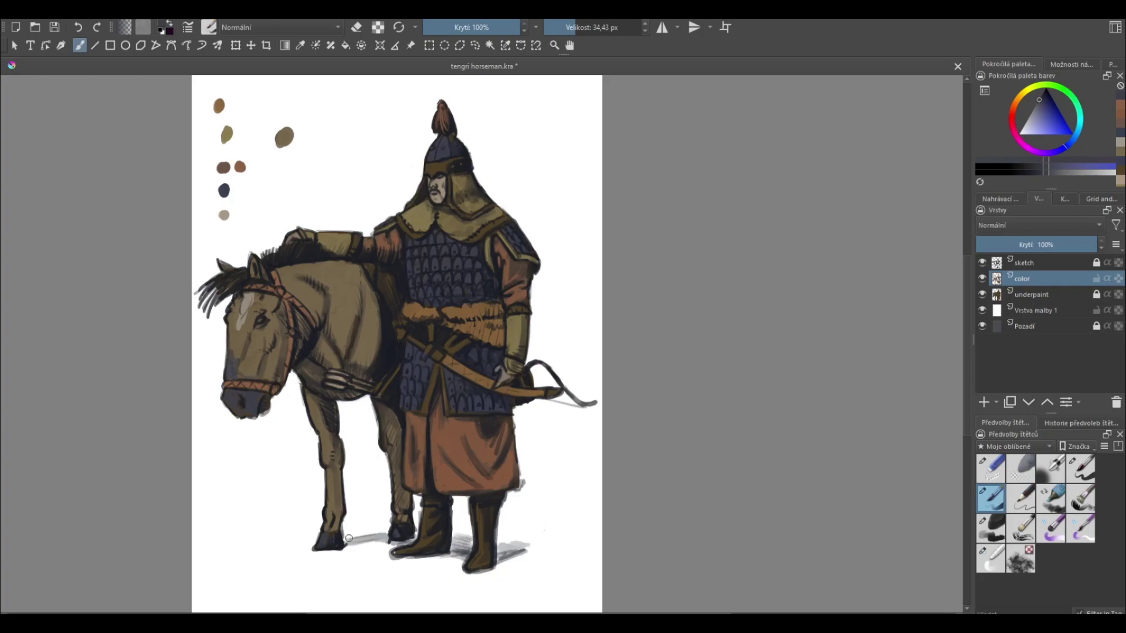
# - Shift the colour toward yellow-olive and highlight the face under the helmet brim and the belt strap
pyautogui.moveTo(319, 229); pyautogui.dragTo(314, 253)
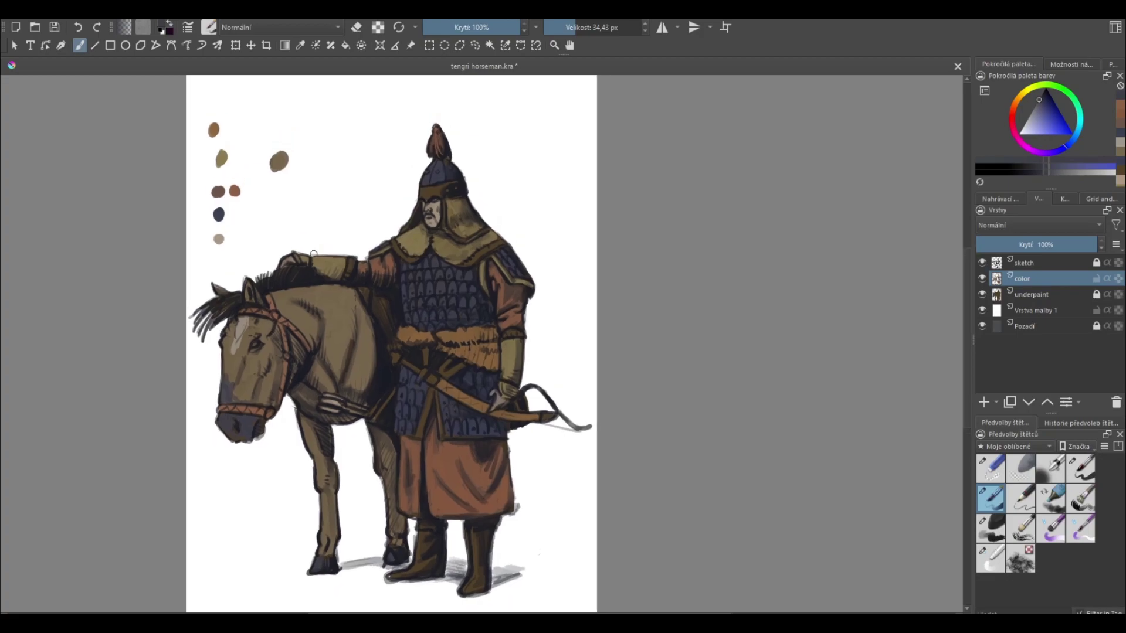
pyautogui.keyDown('ctrl'); pyautogui.click(261, 349); pyautogui.keyUp('ctrl')
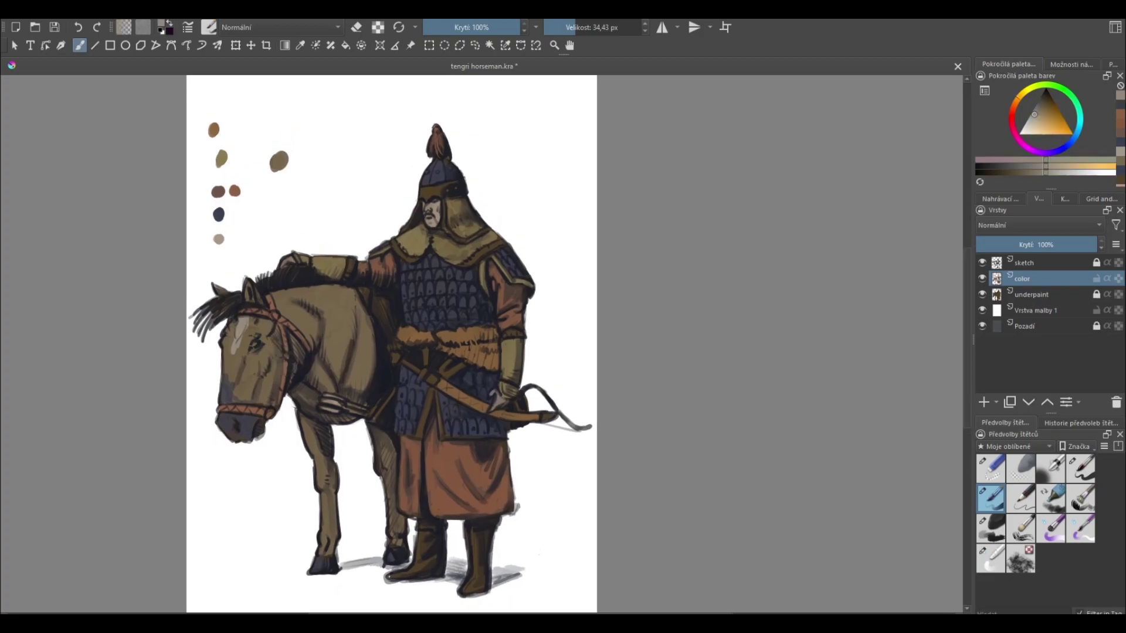
pyautogui.moveTo(549, 459); pyautogui.dragTo(536, 445)
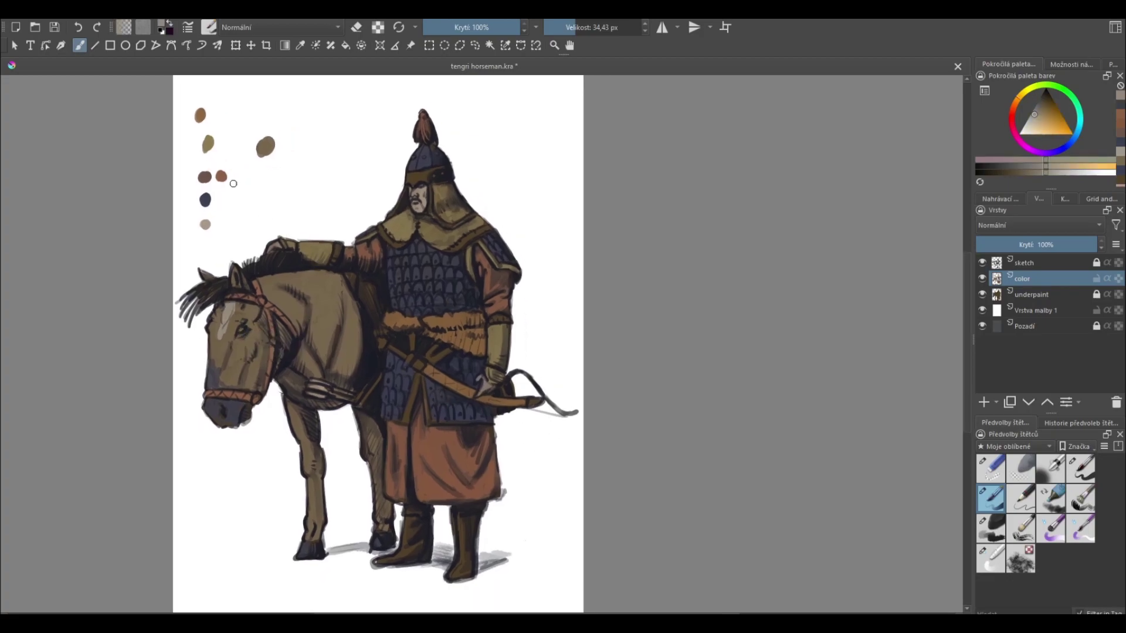
pyautogui.moveTo(1018, 98)
pyautogui.mouseDown()
pyautogui.moveTo(1027, 88)
pyautogui.moveTo(1047, 111)
pyautogui.mouseUp()
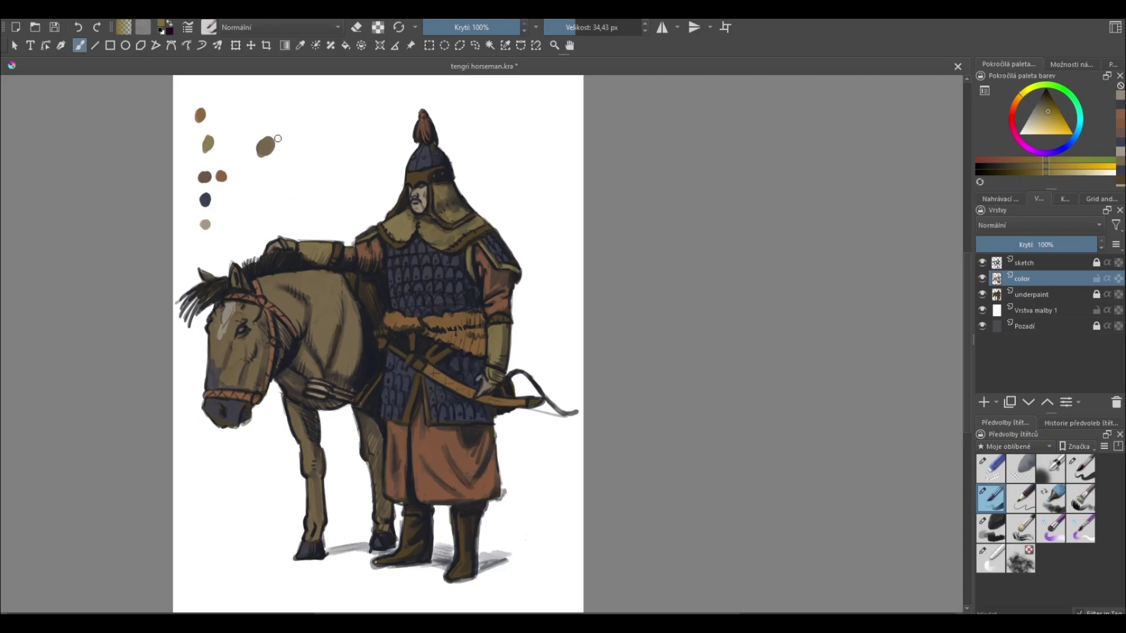
pyautogui.click(261, 106)
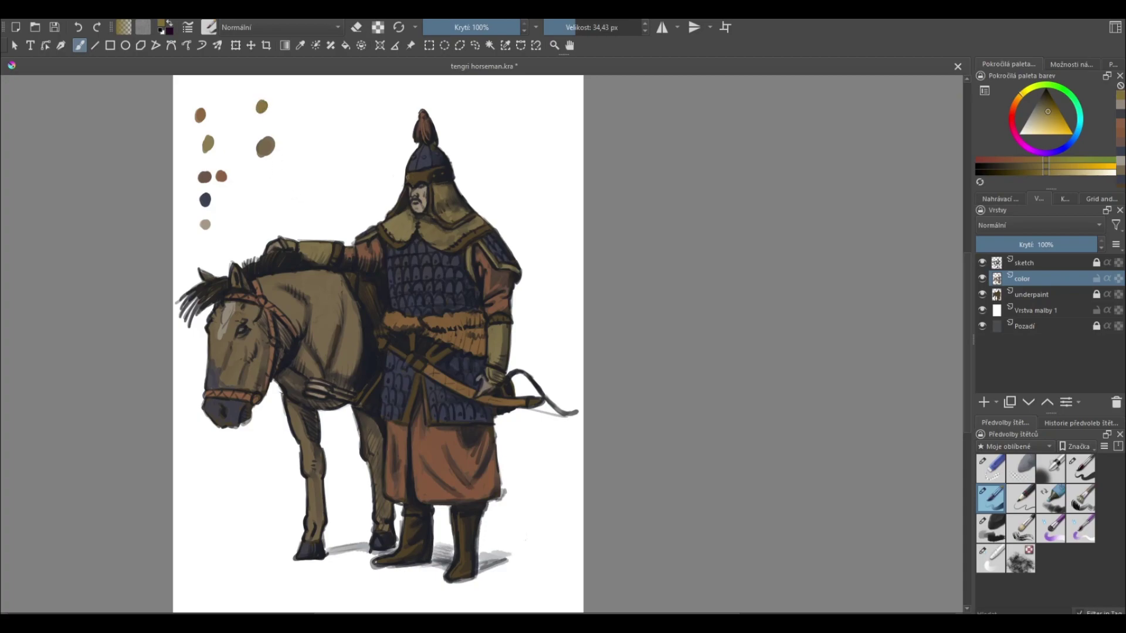
pyautogui.moveTo(406, 180); pyautogui.dragTo(431, 177)
pyautogui.moveTo(415, 360); pyautogui.dragTo(421, 366)
# - Mix a new dark-brown dab and a greyish-olive dab on the canvas palette
pyautogui.keyDown('ctrl'); pyautogui.click(268, 150); pyautogui.keyUp('ctrl')
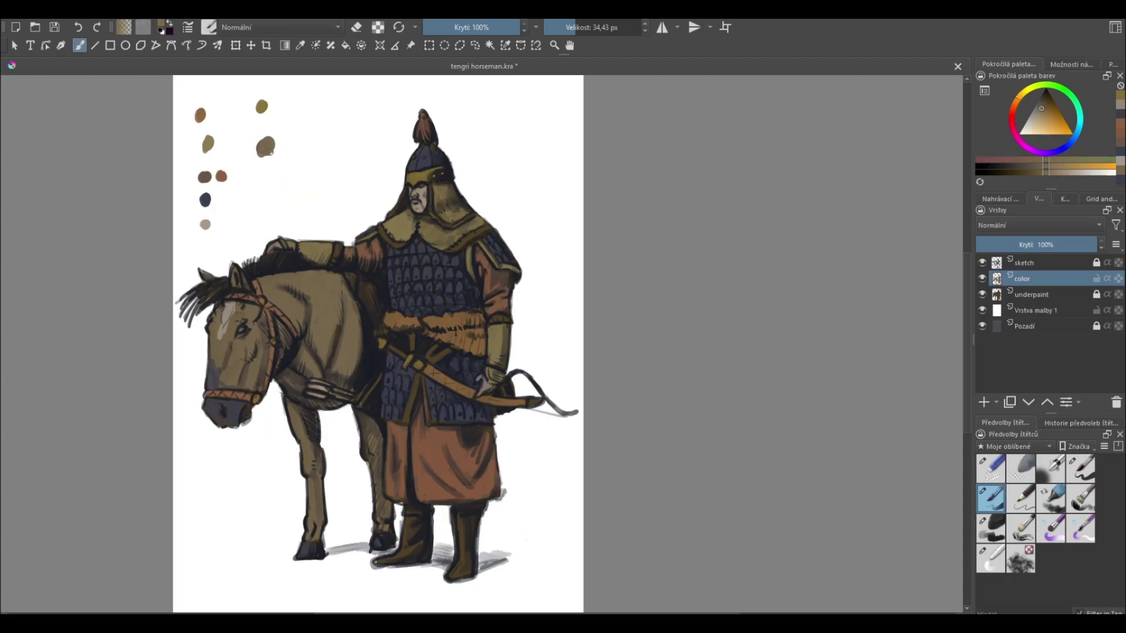
pyautogui.press('l')
pyautogui.moveTo(276, 147); pyautogui.dragTo(289, 151)
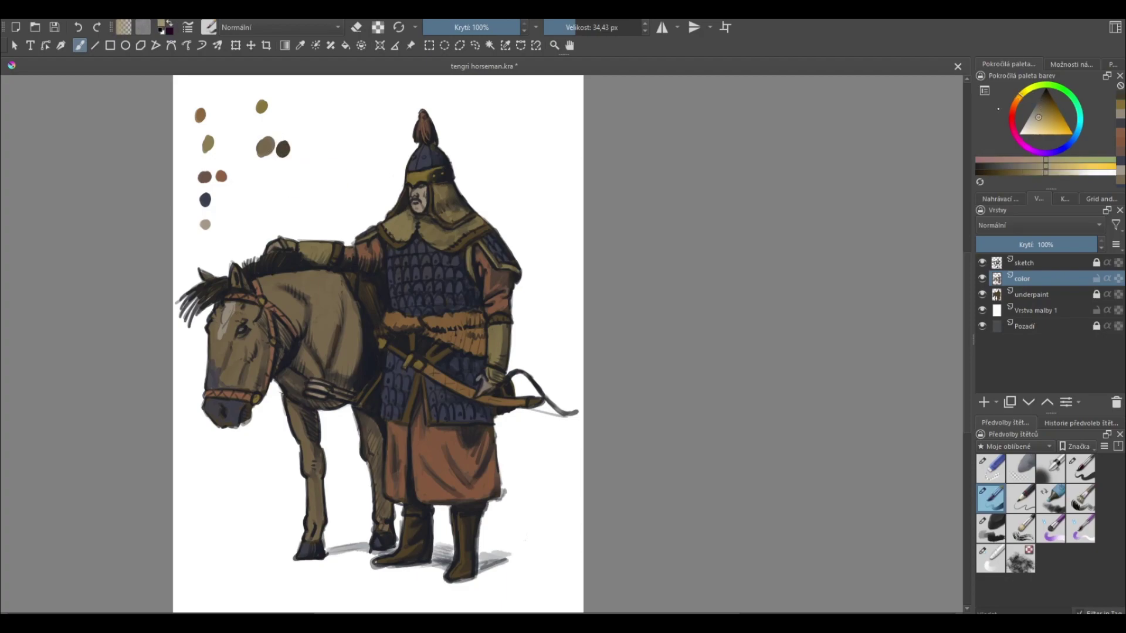
pyautogui.moveTo(267, 166); pyautogui.dragTo(276, 170)
# - Hatch light strokes over the horse's back, belly and side
pyautogui.moveTo(277, 295); pyautogui.dragTo(304, 321)
pyautogui.moveTo(302, 364); pyautogui.dragTo(334, 300)
pyautogui.moveTo(338, 368)
pyautogui.mouseDown()
pyautogui.moveTo(347, 336)
pyautogui.moveTo(346, 349)
pyautogui.mouseUp()
pyautogui.moveTo(342, 365); pyautogui.dragTo(353, 321)
pyautogui.moveTo(347, 364); pyautogui.dragTo(360, 341)
pyautogui.moveTo(248, 358)
pyautogui.mouseDown()
pyautogui.moveTo(253, 346)
pyautogui.moveTo(214, 346)
pyautogui.mouseUp()
# - Hatch light tones on the horse's forehead, cheek, top of neck and front leg
pyautogui.moveTo(213, 369)
pyautogui.mouseDown()
pyautogui.moveTo(224, 343)
pyautogui.moveTo(216, 323)
pyautogui.moveTo(229, 328)
pyautogui.moveTo(220, 313)
pyautogui.moveTo(249, 310)
pyautogui.mouseUp()
pyautogui.moveTo(229, 369)
pyautogui.mouseDown()
pyautogui.moveTo(259, 330)
pyautogui.moveTo(251, 305)
pyautogui.moveTo(261, 353)
pyautogui.mouseUp()
pyautogui.moveTo(276, 298)
pyautogui.mouseDown()
pyautogui.moveTo(283, 279)
pyautogui.moveTo(269, 280)
pyautogui.moveTo(284, 273)
pyautogui.mouseUp()
pyautogui.moveTo(272, 285)
pyautogui.mouseDown()
pyautogui.moveTo(302, 274)
pyautogui.moveTo(317, 296)
pyautogui.moveTo(328, 278)
pyautogui.moveTo(317, 307)
pyautogui.moveTo(332, 310)
pyautogui.mouseUp()
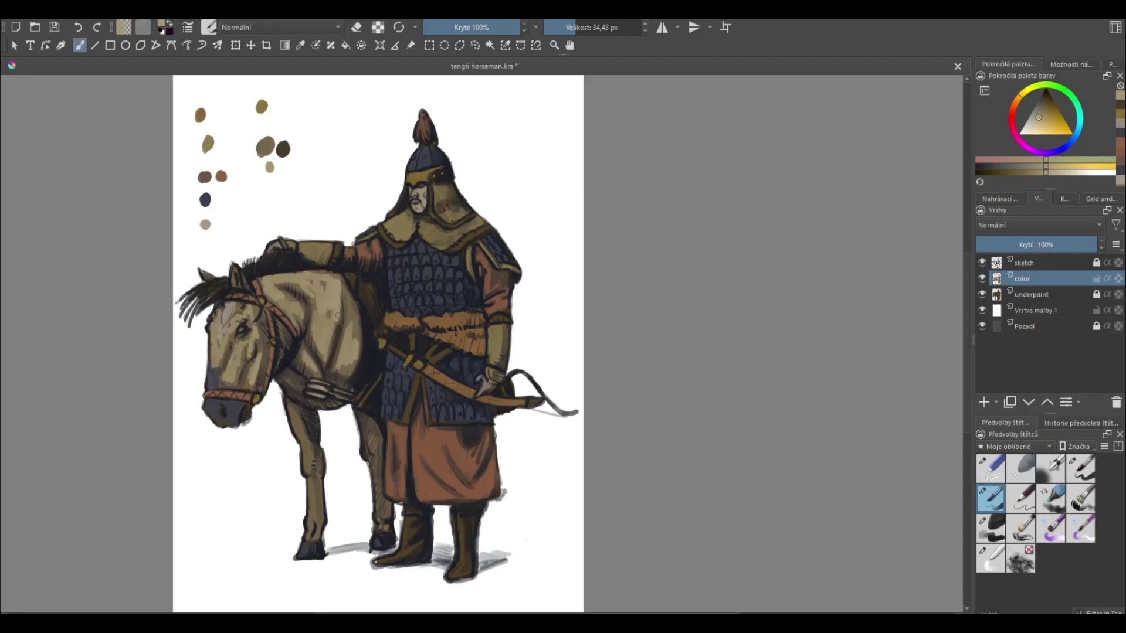
pyautogui.moveTo(292, 413); pyautogui.dragTo(310, 526)
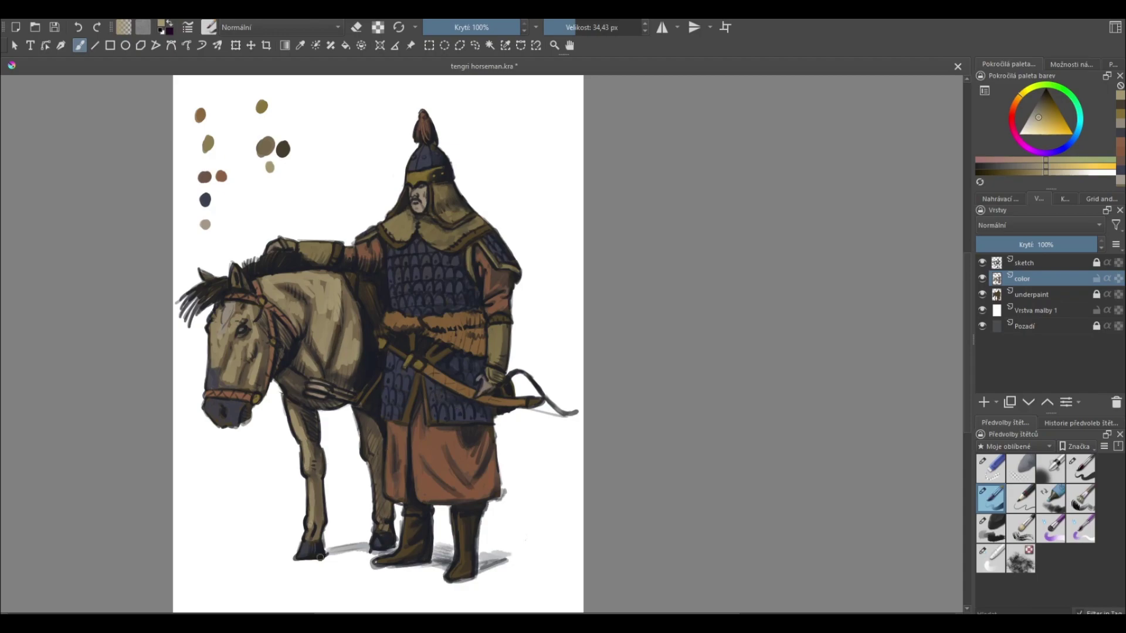
# - Shade the horse's cheek, neck, shoulder, chest and front foreleg in dark brown
pyautogui.keyDown('ctrl'); pyautogui.click(285, 148); pyautogui.keyUp('ctrl')
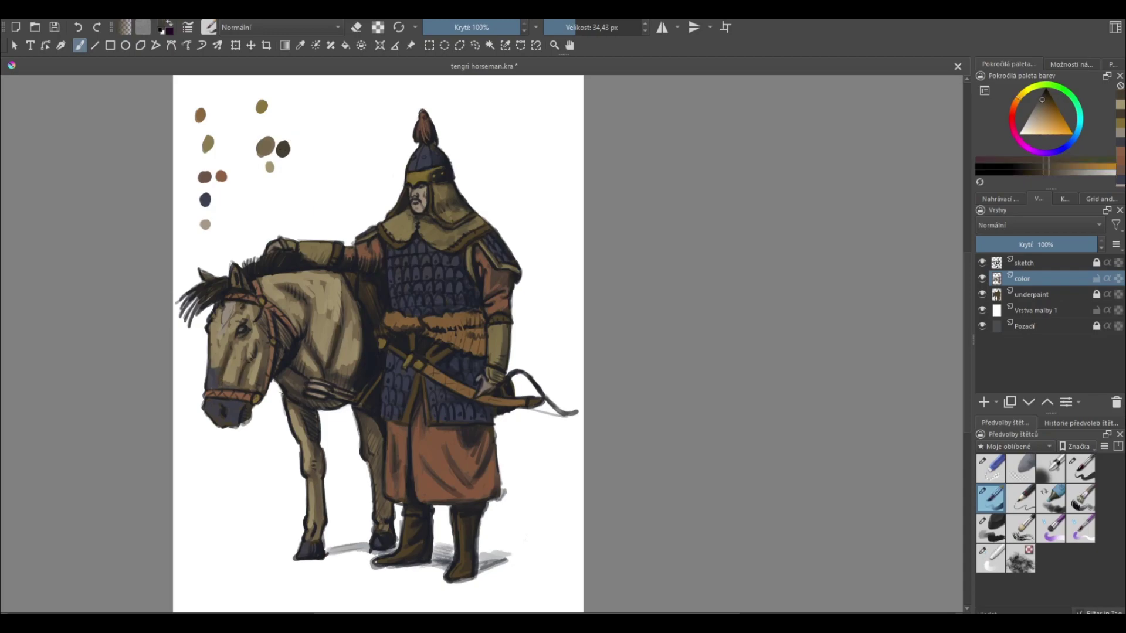
pyautogui.moveTo(252, 351); pyautogui.dragTo(252, 360)
pyautogui.moveTo(265, 361); pyautogui.dragTo(262, 368)
pyautogui.moveTo(280, 325); pyautogui.dragTo(281, 344)
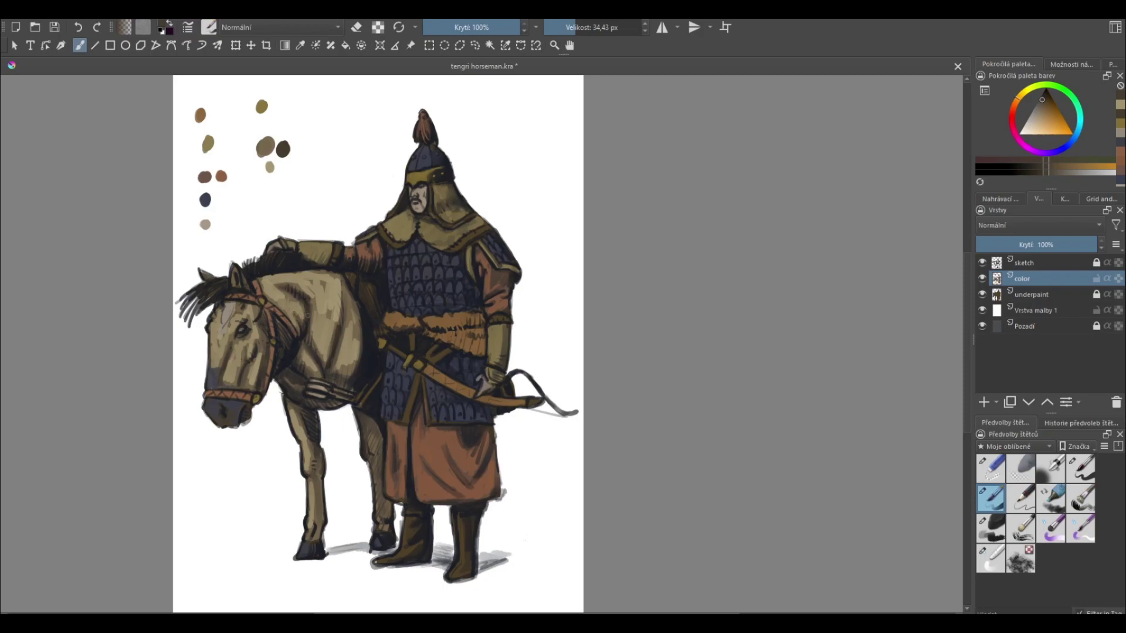
pyautogui.moveTo(332, 360); pyautogui.dragTo(351, 379)
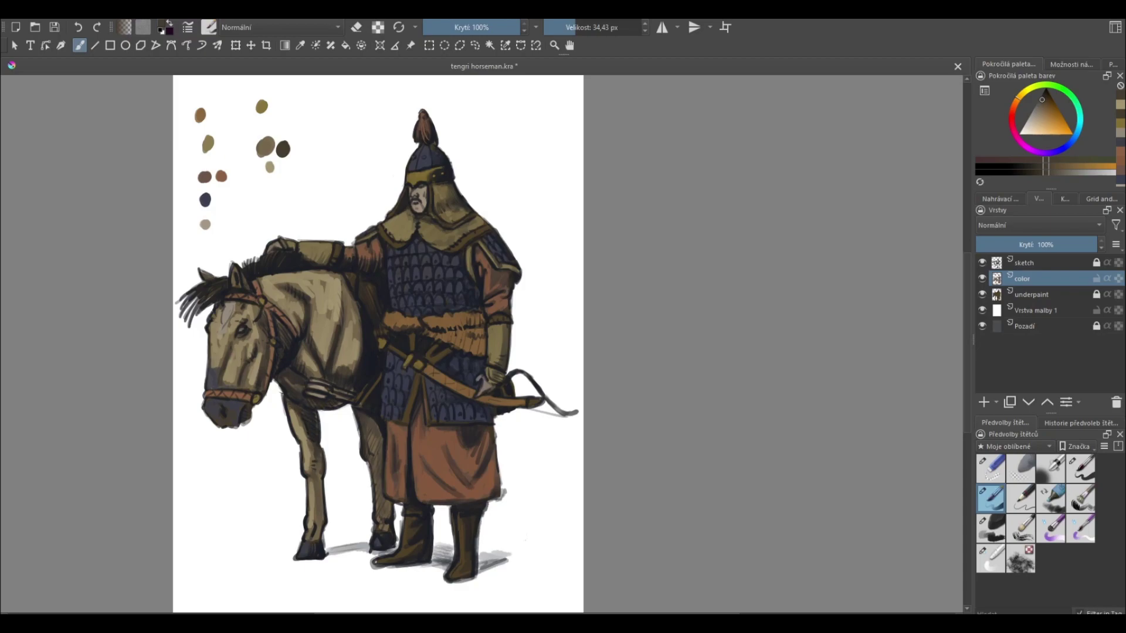
pyautogui.moveTo(319, 452); pyautogui.dragTo(317, 522)
# - Add subtle pale-blue shading to the horse's front and back legs
pyautogui.keyDown('ctrl'); pyautogui.click(233, 163); pyautogui.keyUp('ctrl')
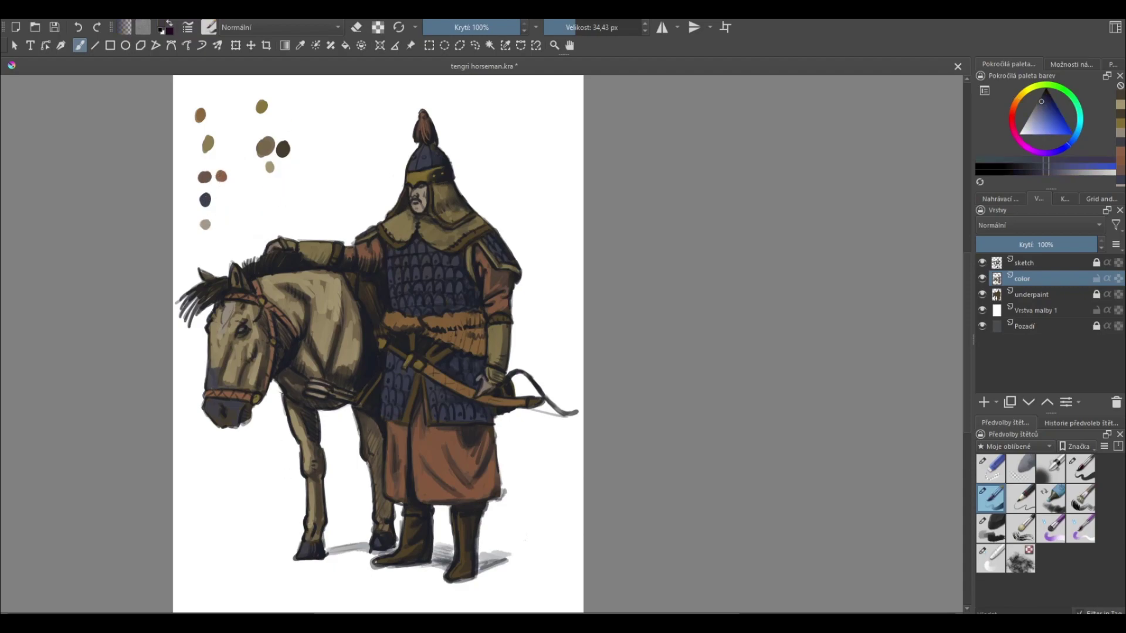
pyautogui.moveTo(310, 495); pyautogui.dragTo(311, 534)
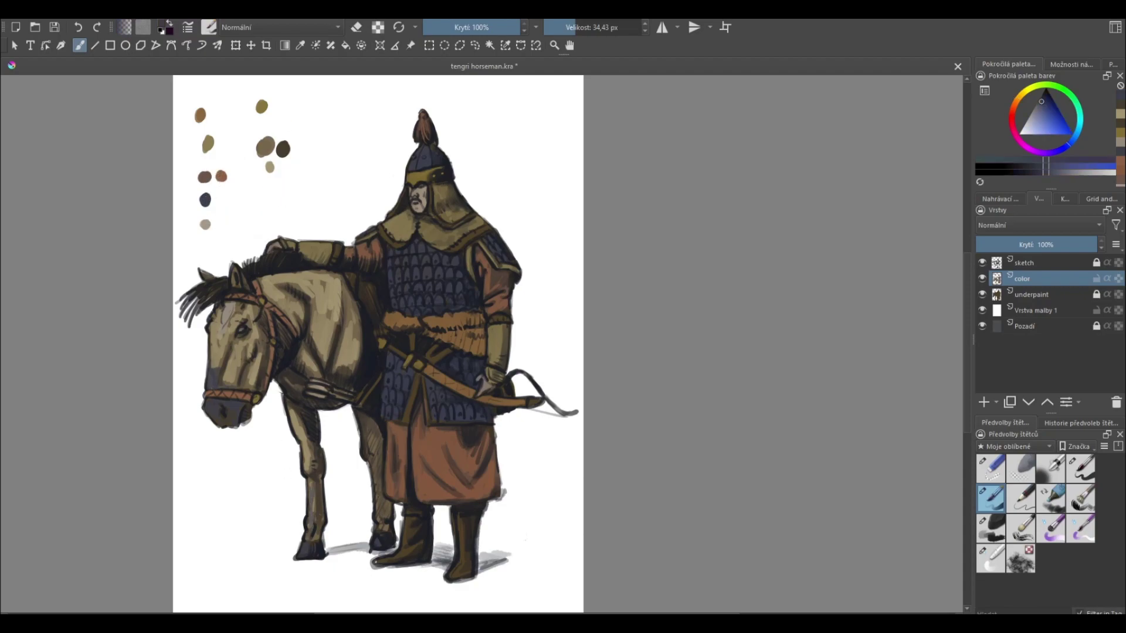
pyautogui.moveTo(379, 477); pyautogui.dragTo(382, 530)
pyautogui.moveTo(313, 497); pyautogui.dragTo(313, 511)
# - Shade up the horse's hind leg in dark brown and touch up the bow's lower limb
pyautogui.keyDown('ctrl'); pyautogui.click(283, 148); pyautogui.keyUp('ctrl')
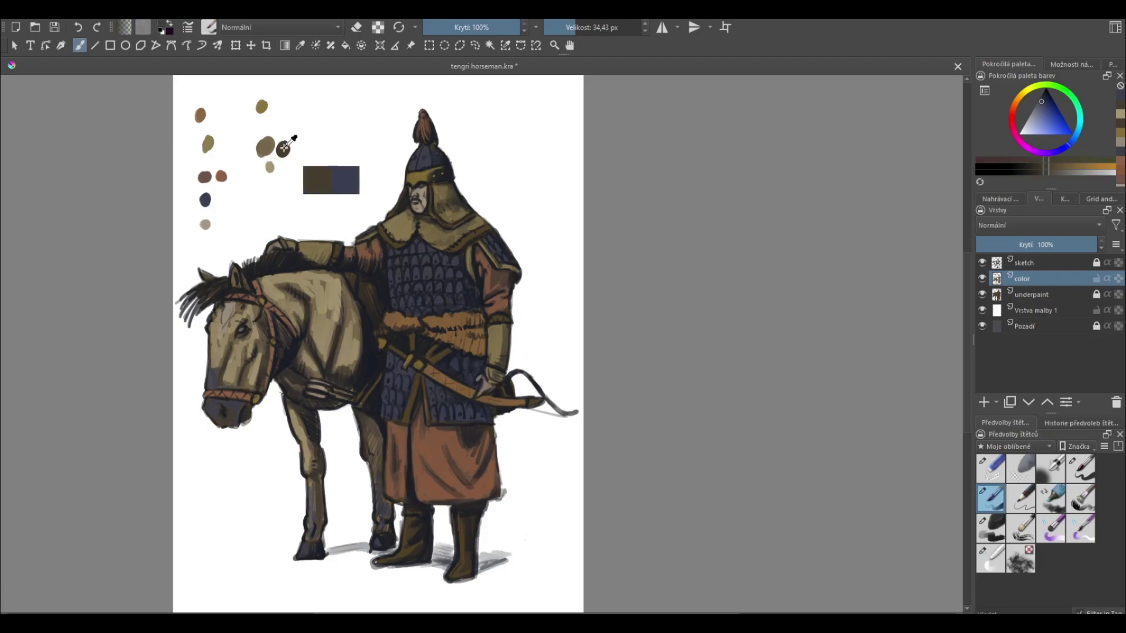
pyautogui.moveTo(378, 472)
pyautogui.mouseDown()
pyautogui.moveTo(366, 426)
pyautogui.moveTo(376, 429)
pyautogui.mouseUp()
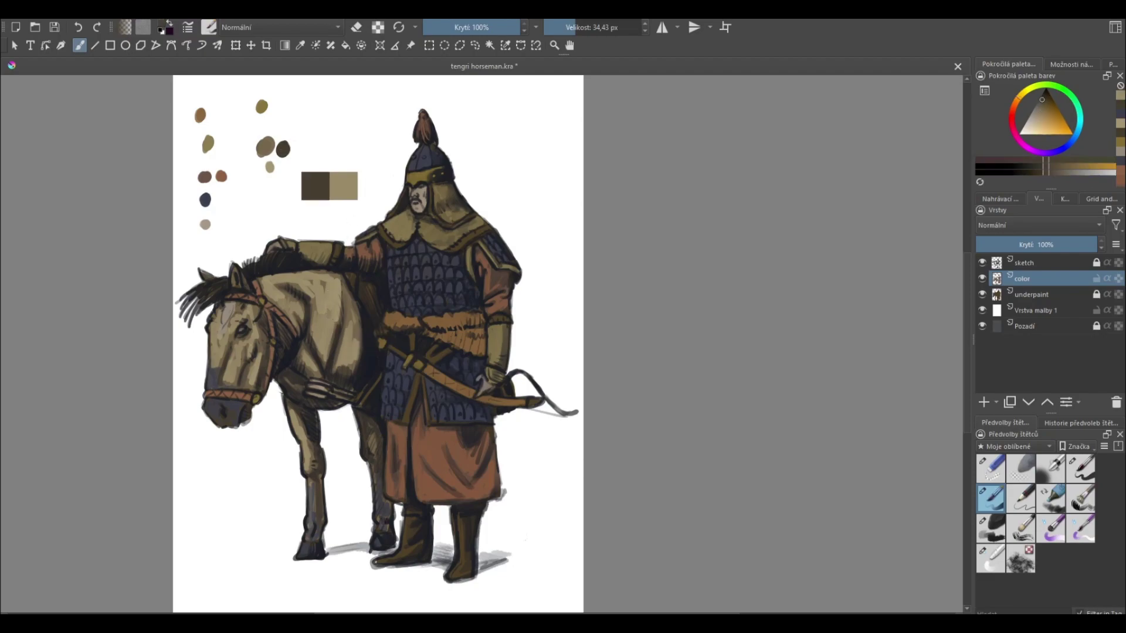
pyautogui.keyDown('ctrl'); pyautogui.click(271, 168); pyautogui.keyUp('ctrl')
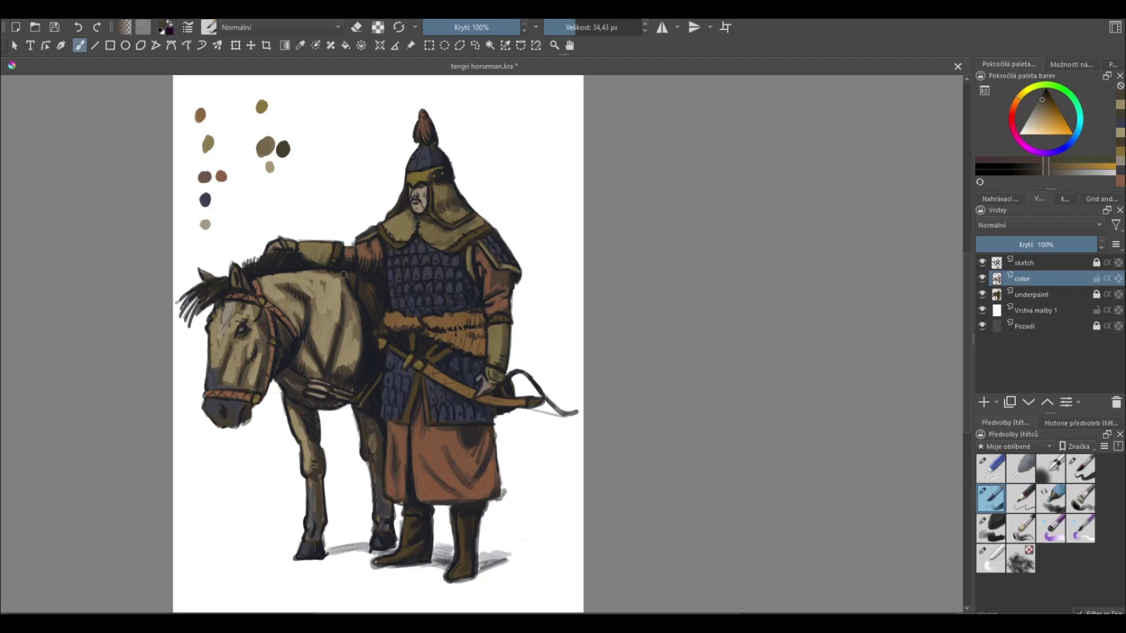
pyautogui.keyDown('ctrl'); pyautogui.click(221, 176); pyautogui.keyUp('ctrl')
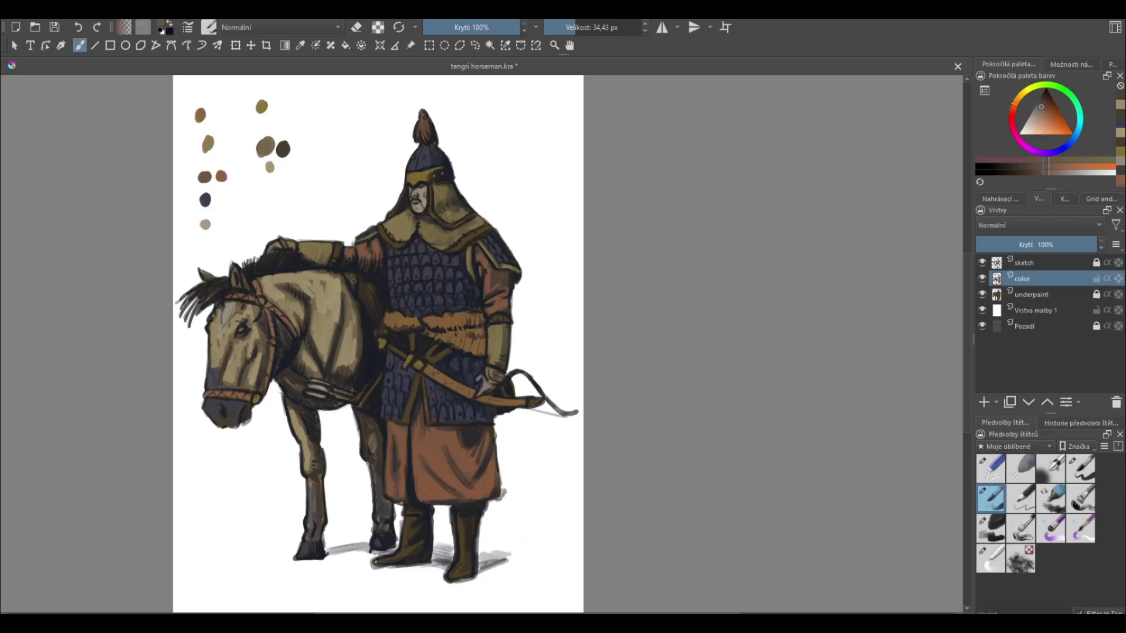
pyautogui.keyDown('ctrl'); pyautogui.click(469, 472); pyautogui.keyUp('ctrl')
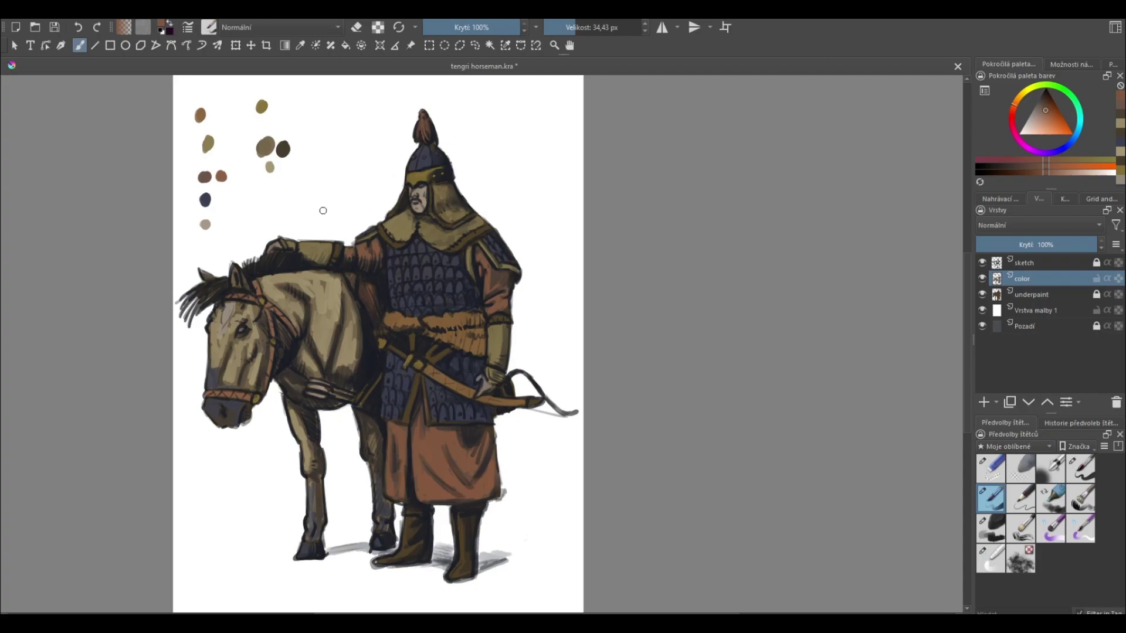
pyautogui.keyDown('ctrl'); pyautogui.click(262, 106); pyautogui.keyUp('ctrl')
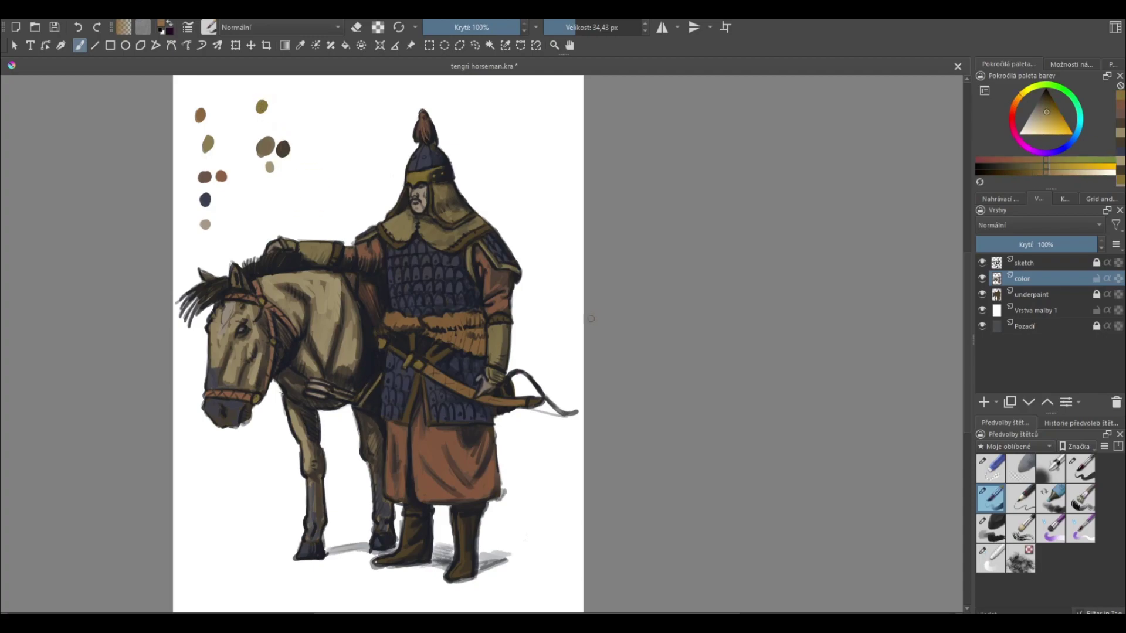
pyautogui.moveTo(539, 400); pyautogui.dragTo(547, 407)
# - Mix light green, grey-beige and dark brown dabs into the palette
pyautogui.keyDown('ctrl'); pyautogui.click(208, 143); pyautogui.keyUp('ctrl')
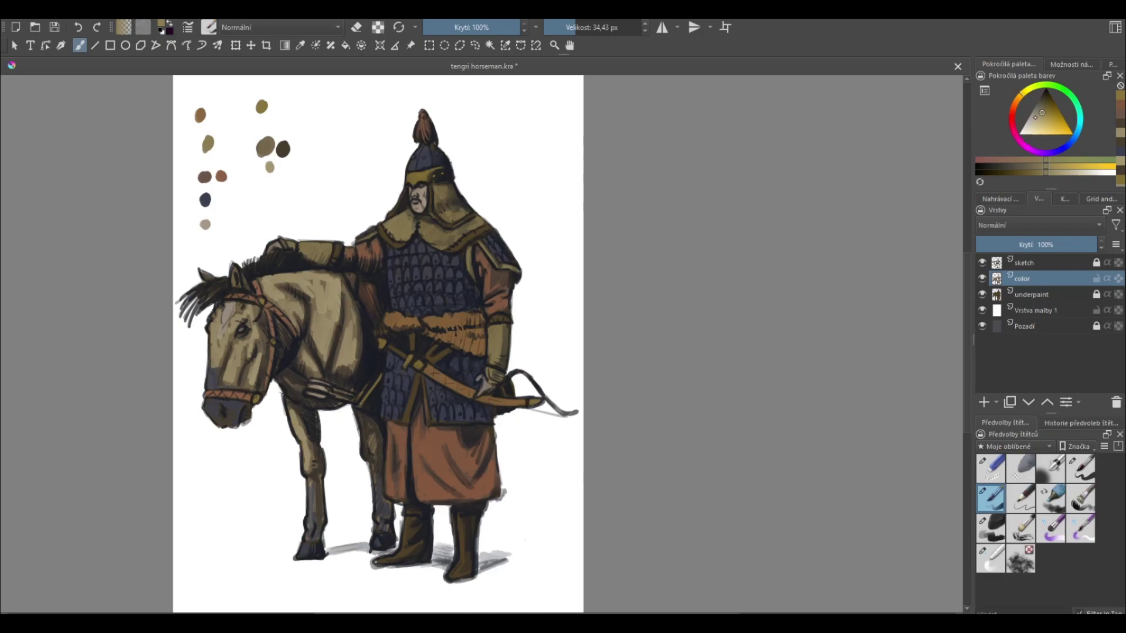
pyautogui.click(1034, 118)
pyautogui.click(197, 146)
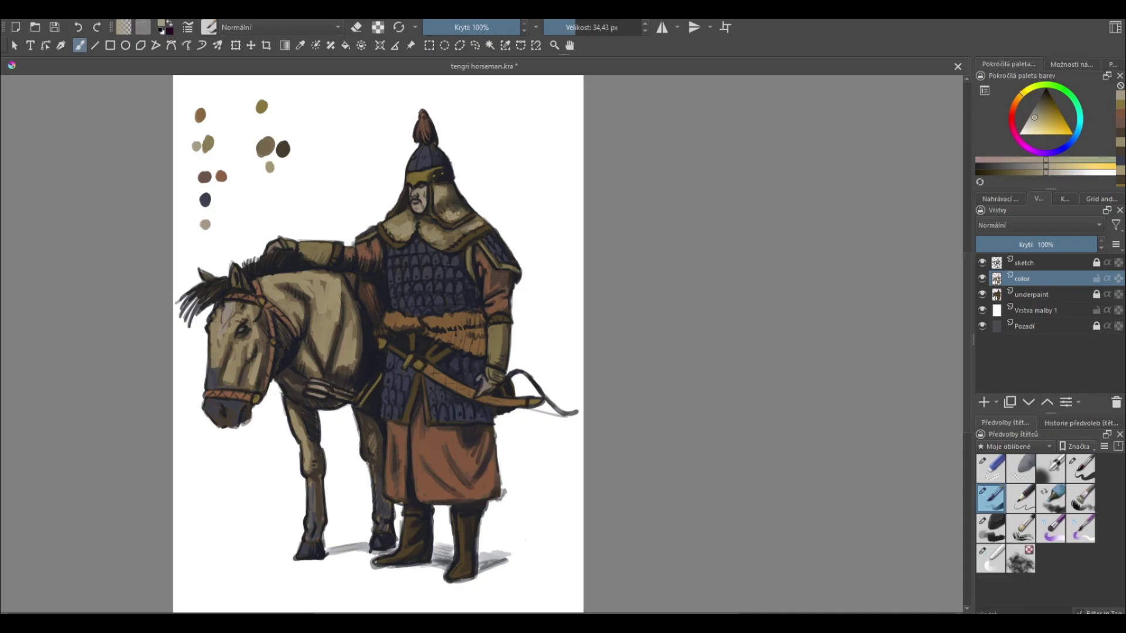
pyautogui.keyDown('ctrl'); pyautogui.click(205, 224); pyautogui.keyUp('ctrl')
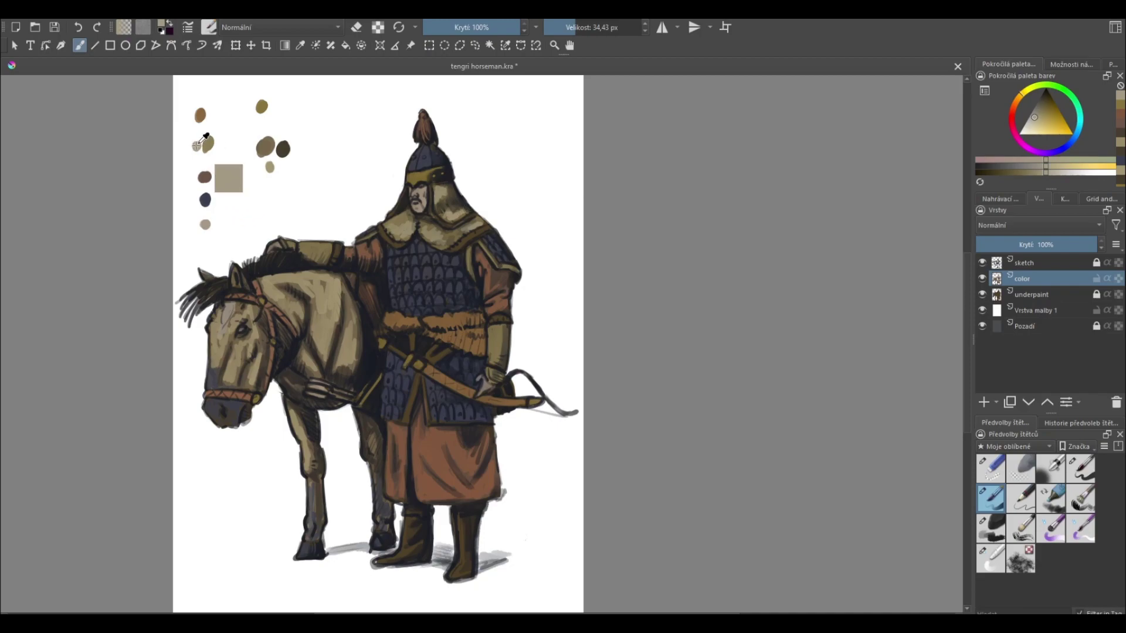
pyautogui.click(200, 92)
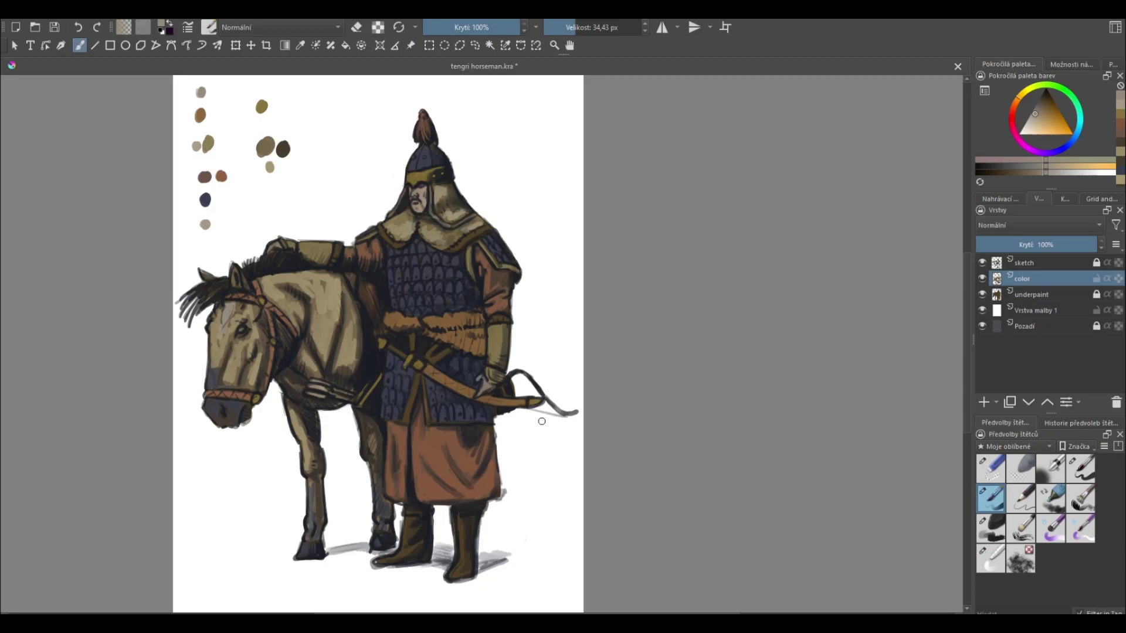
pyautogui.keyDown('ctrl'); pyautogui.click(202, 114); pyautogui.keyUp('ctrl')
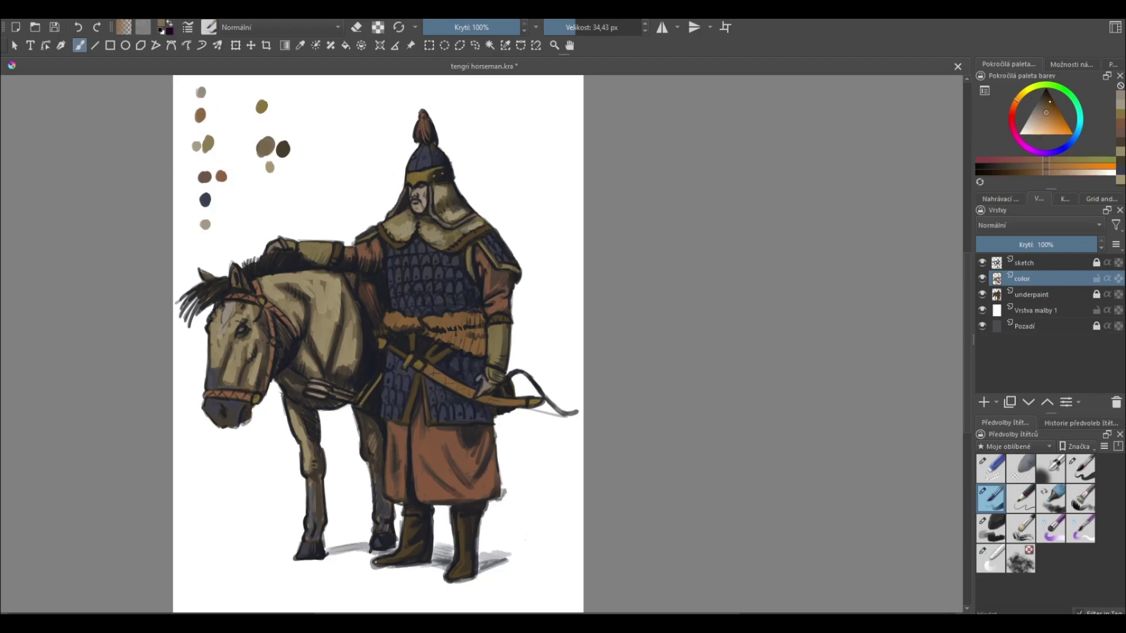
pyautogui.click(211, 115)
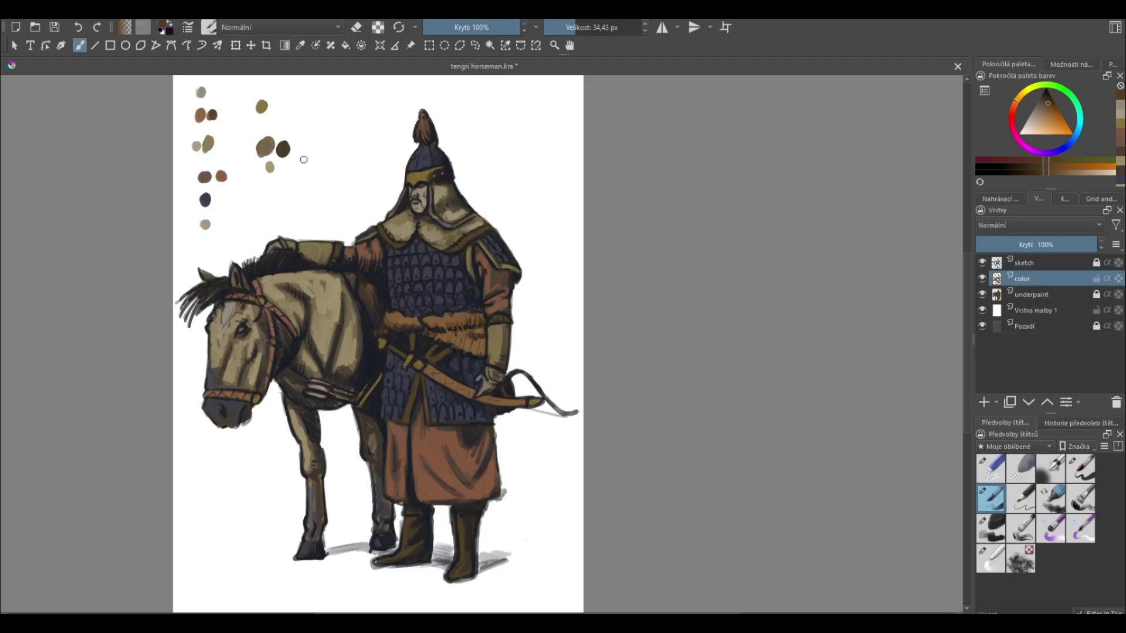
# - Highlight the dark belt and coat with light grey strokes
pyautogui.keyDown('ctrl'); pyautogui.click(262, 106); pyautogui.keyUp('ctrl')
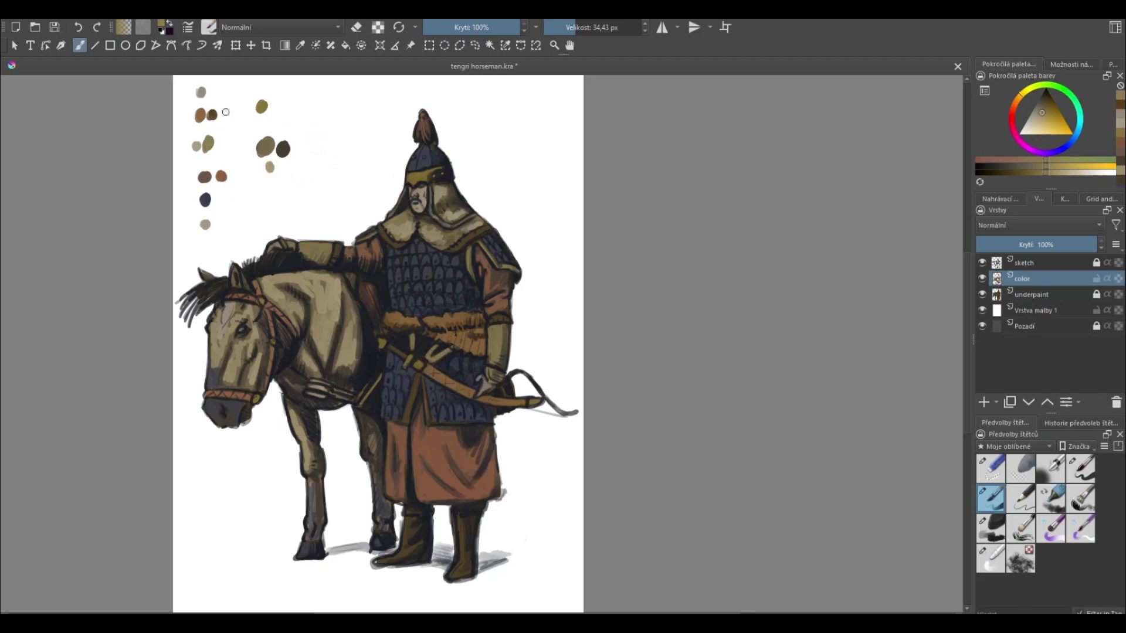
pyautogui.keyDown('ctrl'); pyautogui.click(202, 91); pyautogui.keyUp('ctrl')
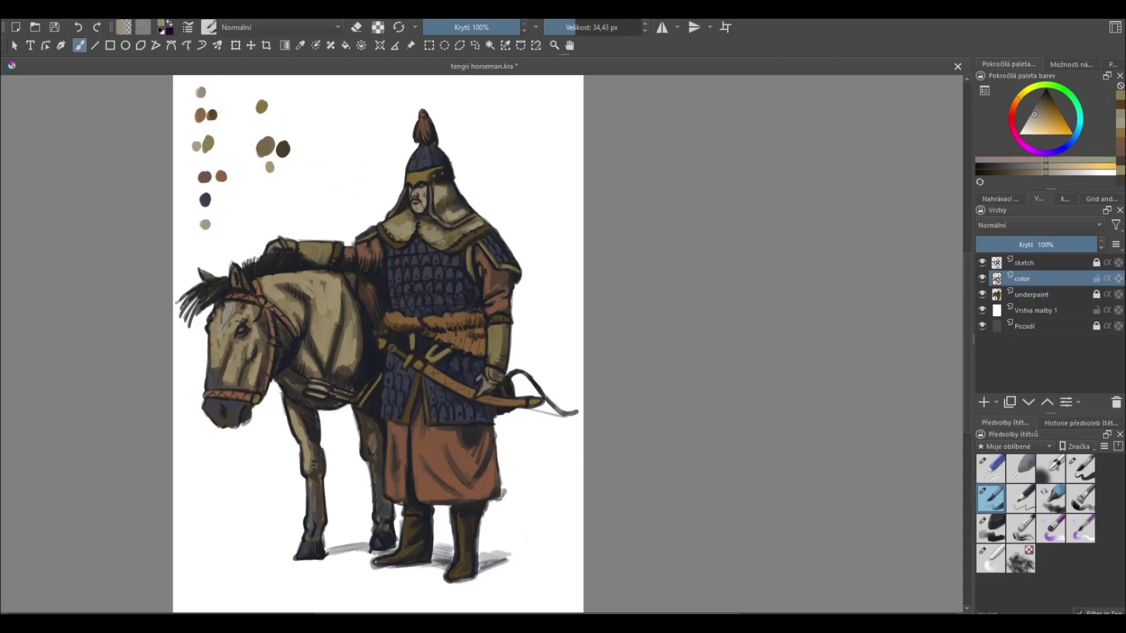
pyautogui.moveTo(387, 354); pyautogui.dragTo(405, 350)
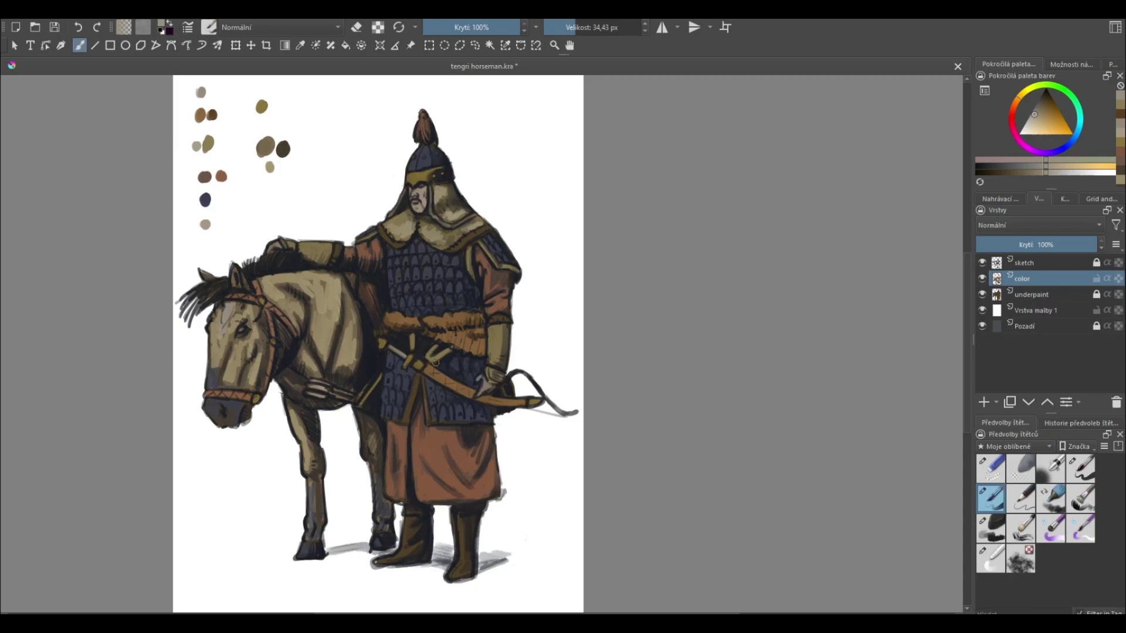
pyautogui.moveTo(418, 374); pyautogui.dragTo(414, 404)
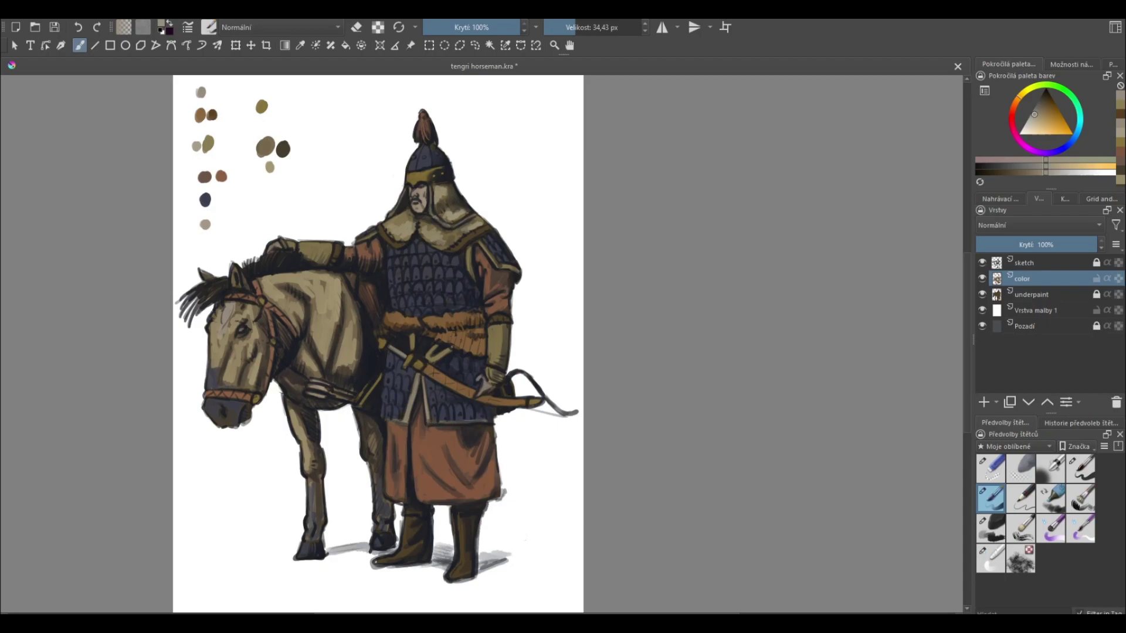
# - Mix a light tan palette dab and highlight the fur belt with it
pyautogui.keyDown('ctrl'); pyautogui.click(204, 111); pyautogui.keyUp('ctrl')
pyautogui.keyDown('ctrl'); pyautogui.click(201, 92); pyautogui.keyUp('ctrl')
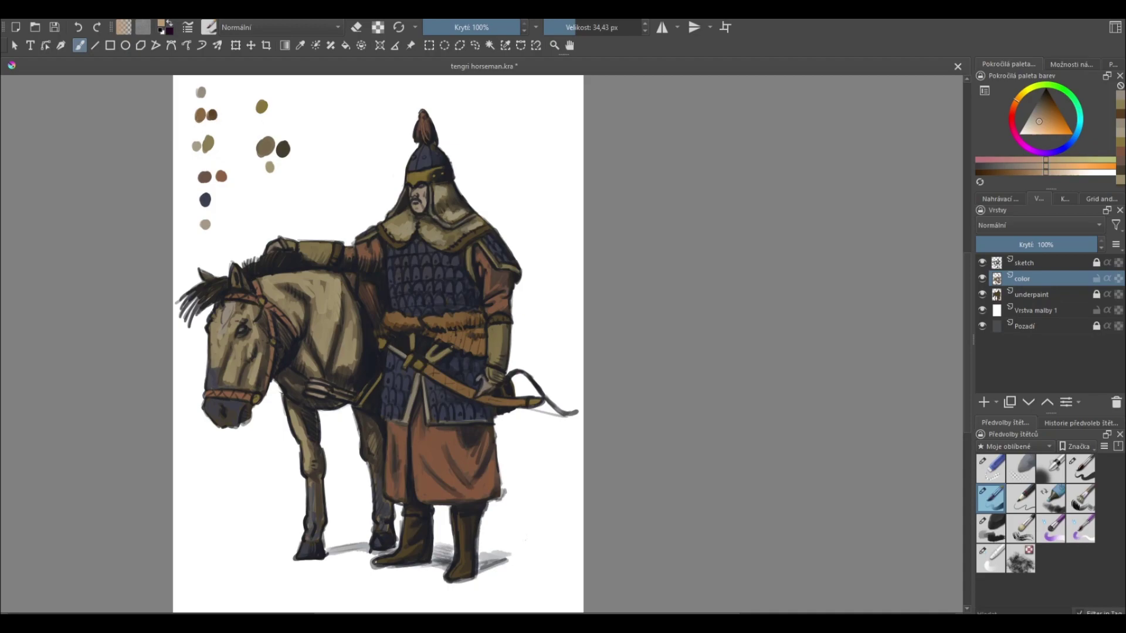
pyautogui.click(189, 117)
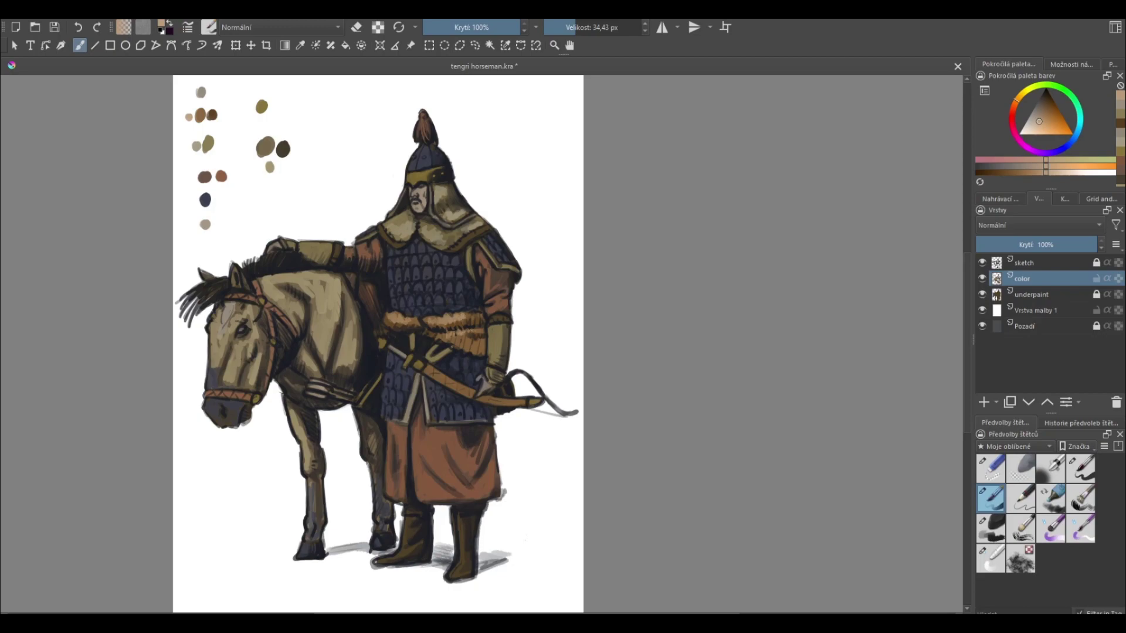
pyautogui.moveTo(459, 339); pyautogui.dragTo(480, 349)
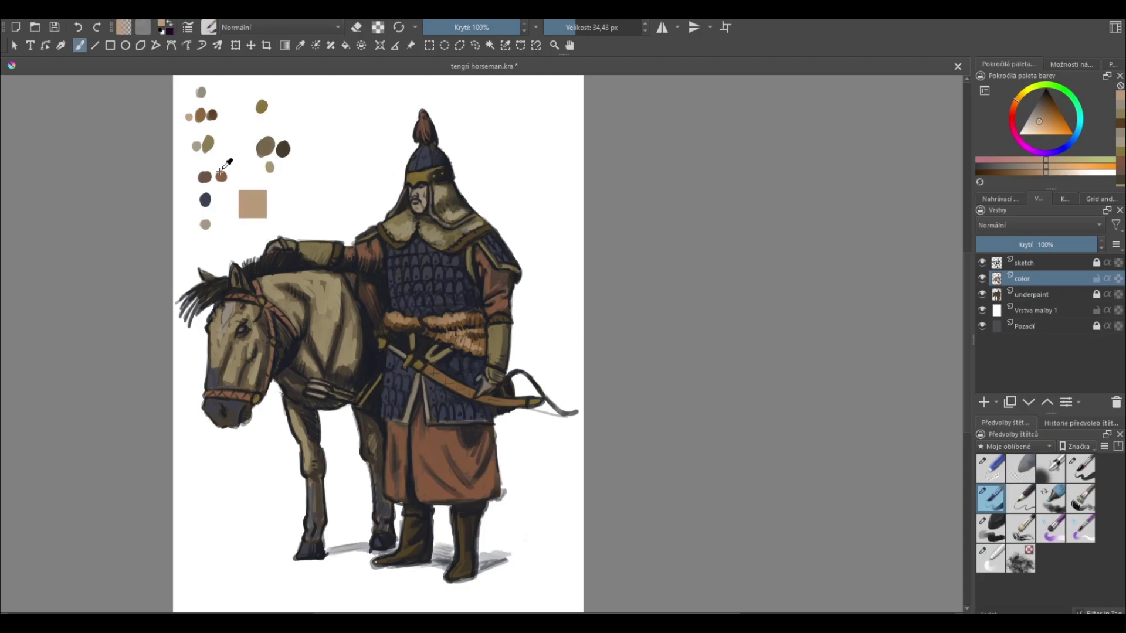
# - Mix a darker reddish-brown dab and shade the coat's upper edge and robe skirt
pyautogui.keyDown('ctrl'); pyautogui.click(221, 176); pyautogui.keyUp('ctrl')
pyautogui.keyDown('ctrl'); pyautogui.click(245, 209); pyautogui.keyUp('ctrl')
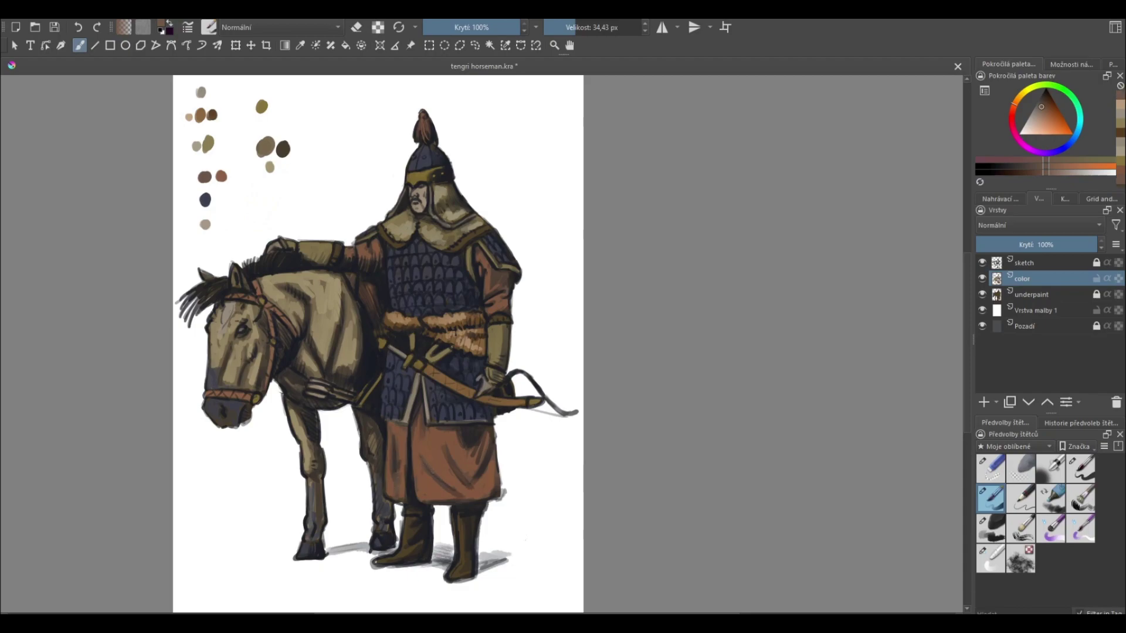
pyautogui.moveTo(223, 173); pyautogui.dragTo(221, 176)
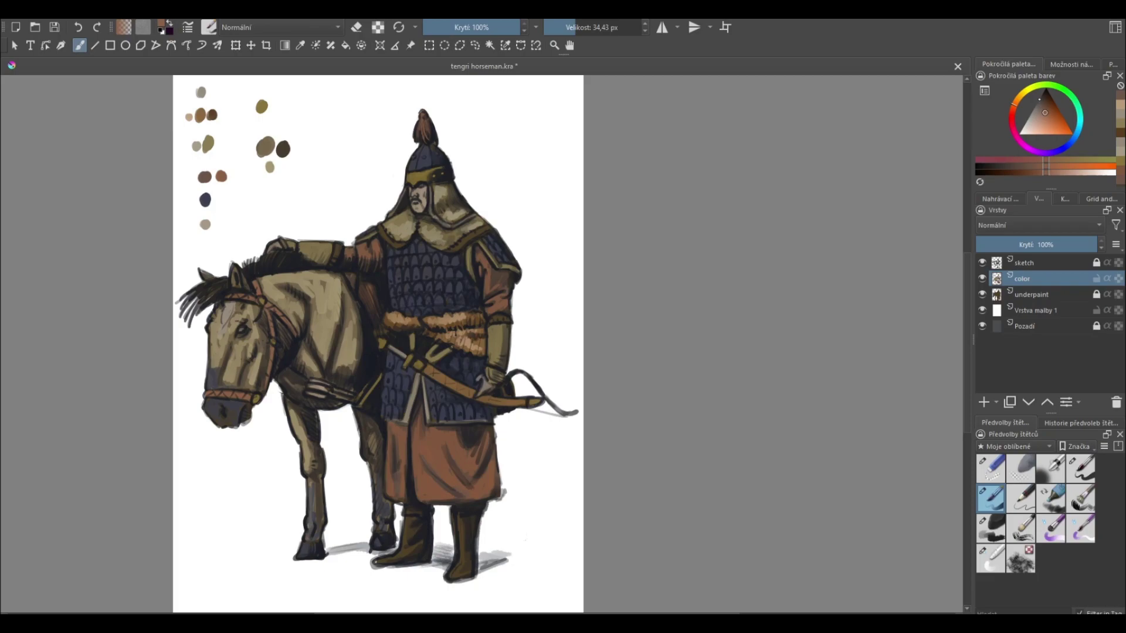
pyautogui.press('k')
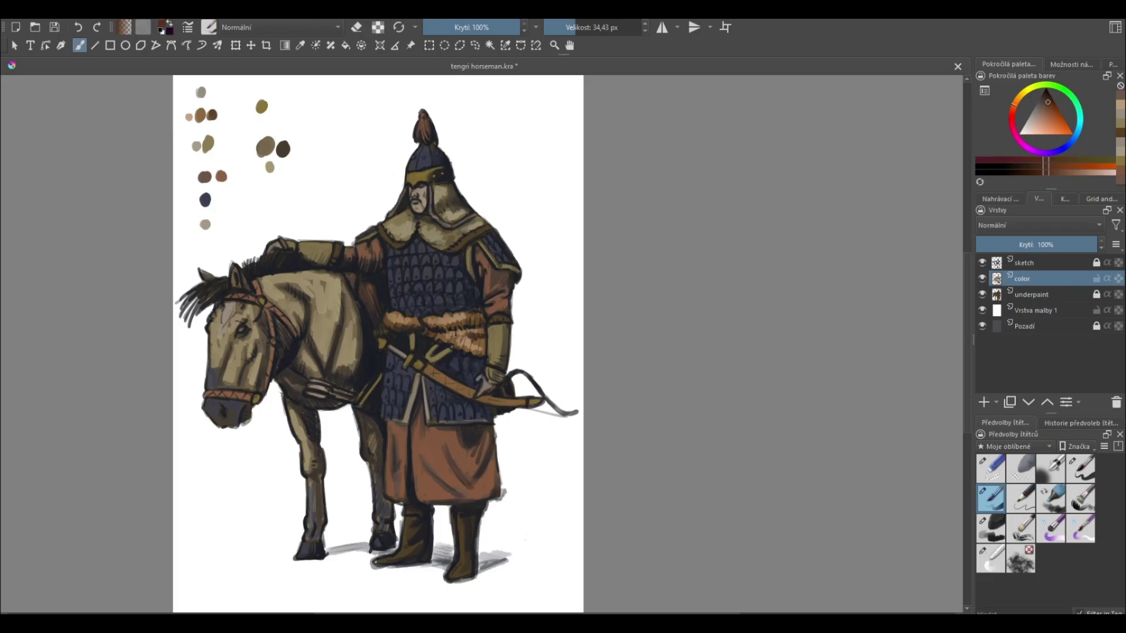
pyautogui.click(188, 177)
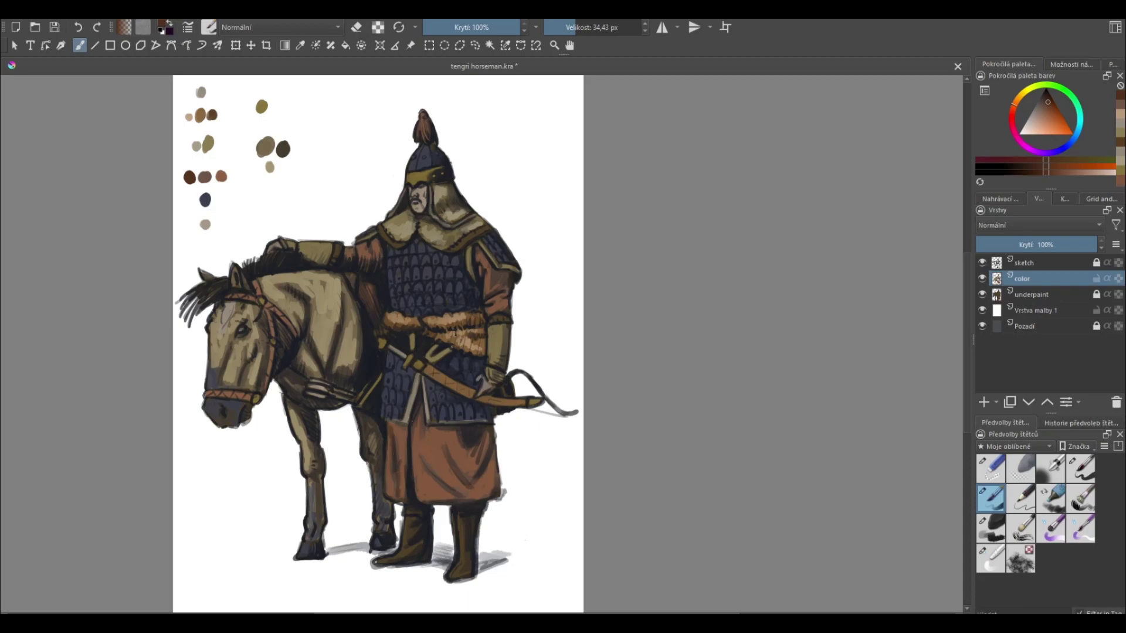
pyautogui.moveTo(416, 414); pyautogui.dragTo(416, 434)
pyautogui.moveTo(403, 456)
pyautogui.mouseDown()
pyautogui.moveTo(403, 488)
pyautogui.moveTo(463, 493)
pyautogui.moveTo(470, 429)
pyautogui.moveTo(479, 465)
pyautogui.mouseUp()
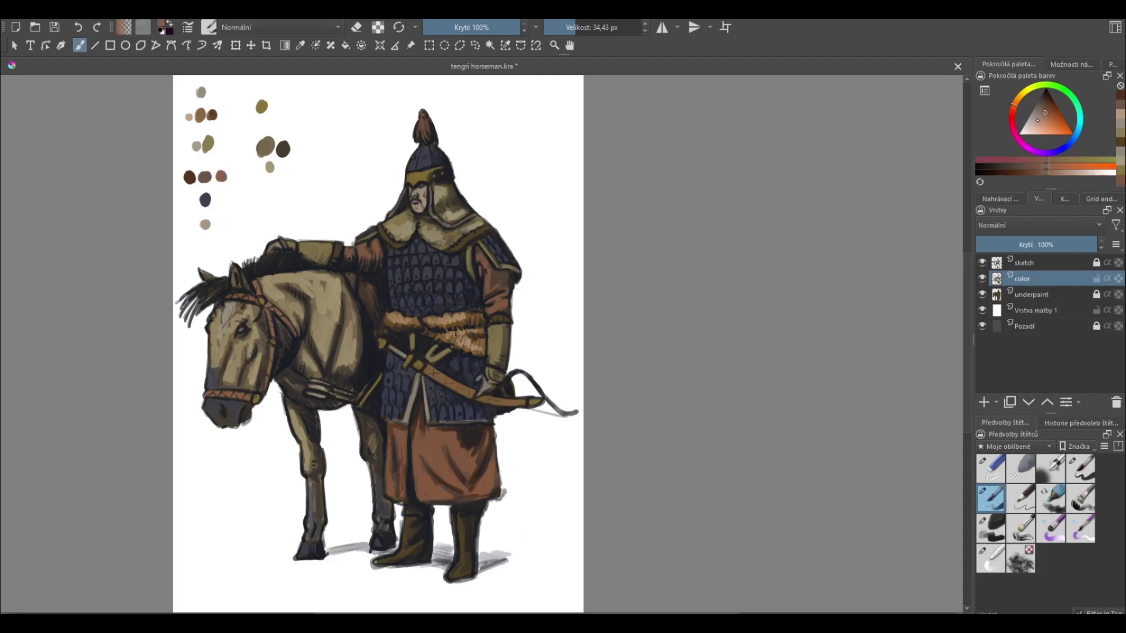
# - Add a light greyish-pink palette dab and paint highlights across the robe skirt
pyautogui.keyDown('ctrl'); pyautogui.click(204, 224); pyautogui.keyUp('ctrl')
pyautogui.click(233, 180)
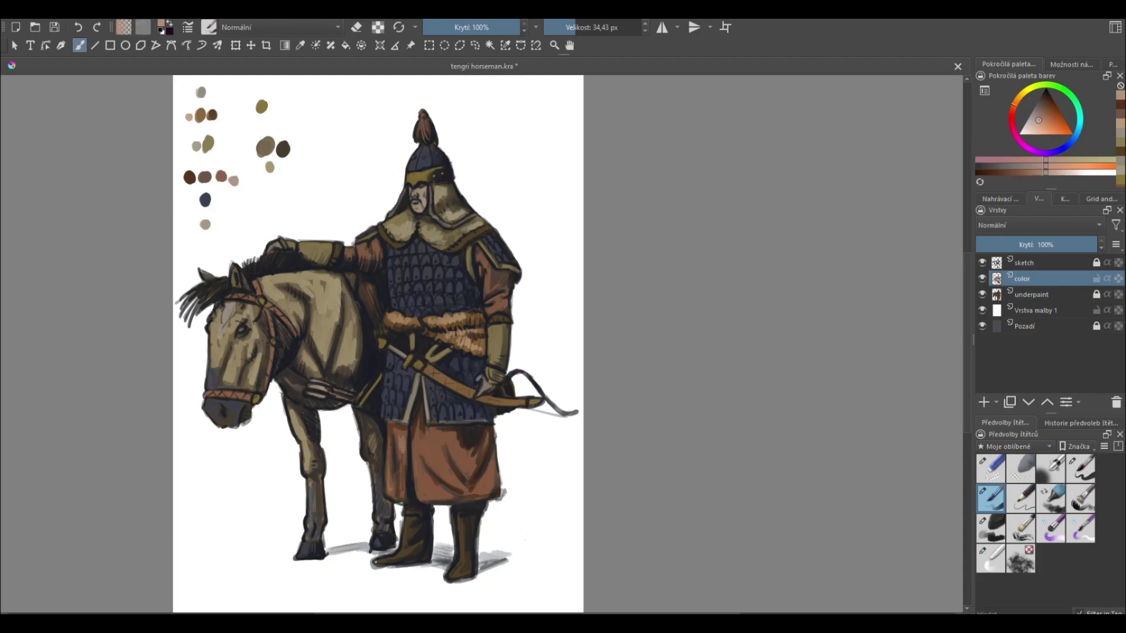
pyautogui.moveTo(427, 453); pyautogui.dragTo(456, 486)
pyautogui.moveTo(419, 455); pyautogui.dragTo(437, 500)
pyautogui.moveTo(451, 446)
pyautogui.mouseDown()
pyautogui.moveTo(469, 474)
pyautogui.moveTo(433, 451)
pyautogui.moveTo(488, 488)
pyautogui.mouseUp()
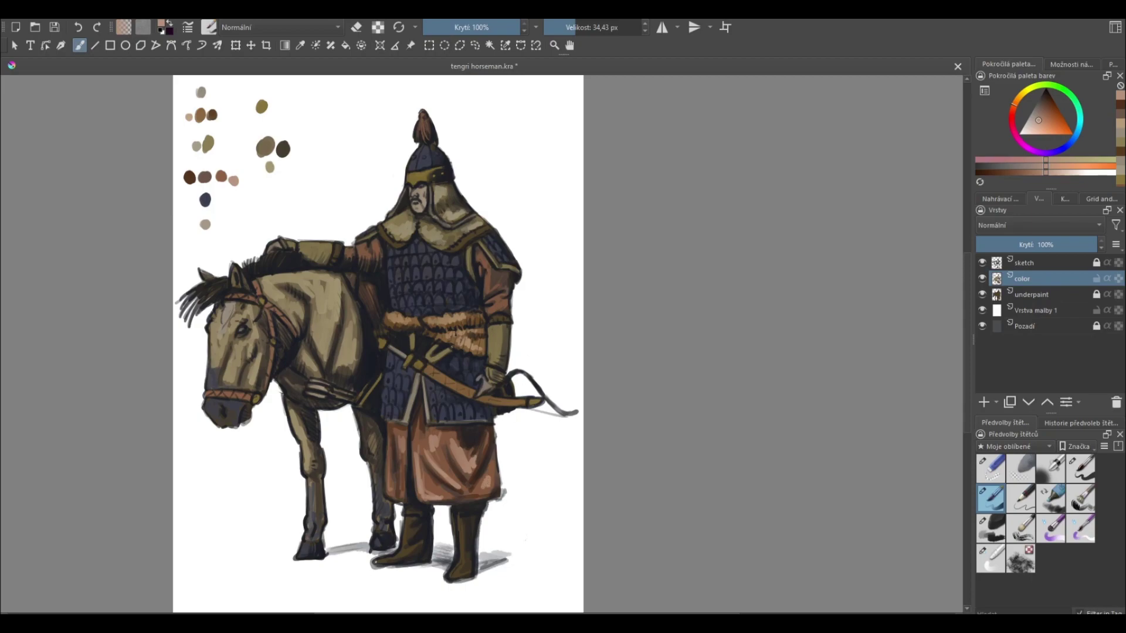
# - Touch up the right sleeve and upper arm, then darken the lower face near the mouth
pyautogui.moveTo(488, 265); pyautogui.dragTo(498, 310)
pyautogui.moveTo(362, 246); pyautogui.dragTo(364, 273)
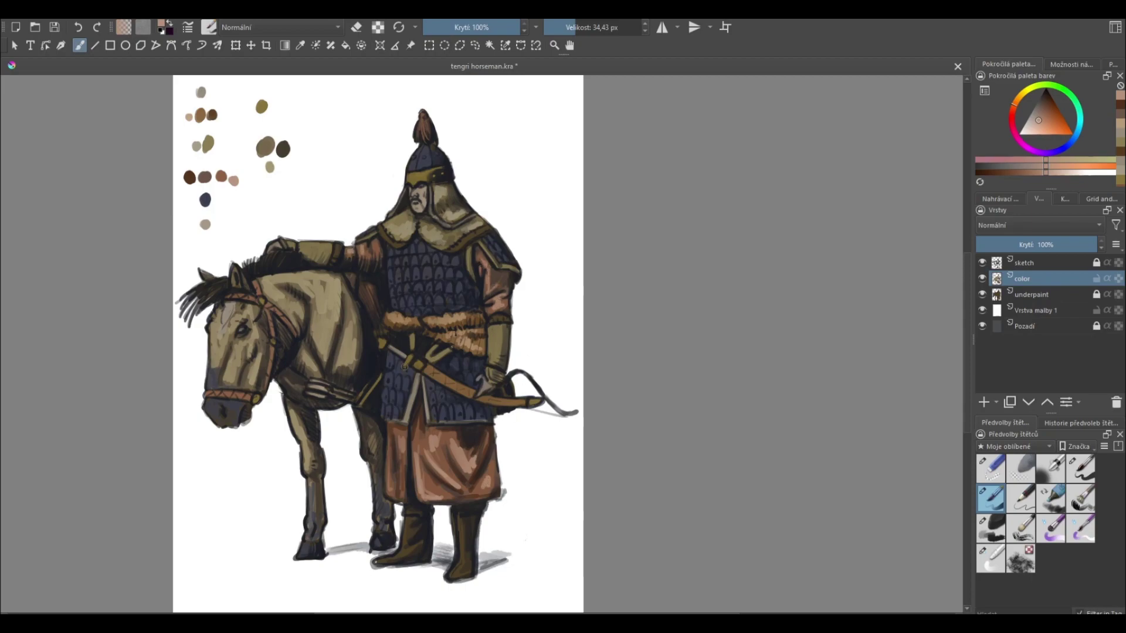
pyautogui.keyDown('ctrl'); pyautogui.click(265, 146); pyautogui.keyUp('ctrl')
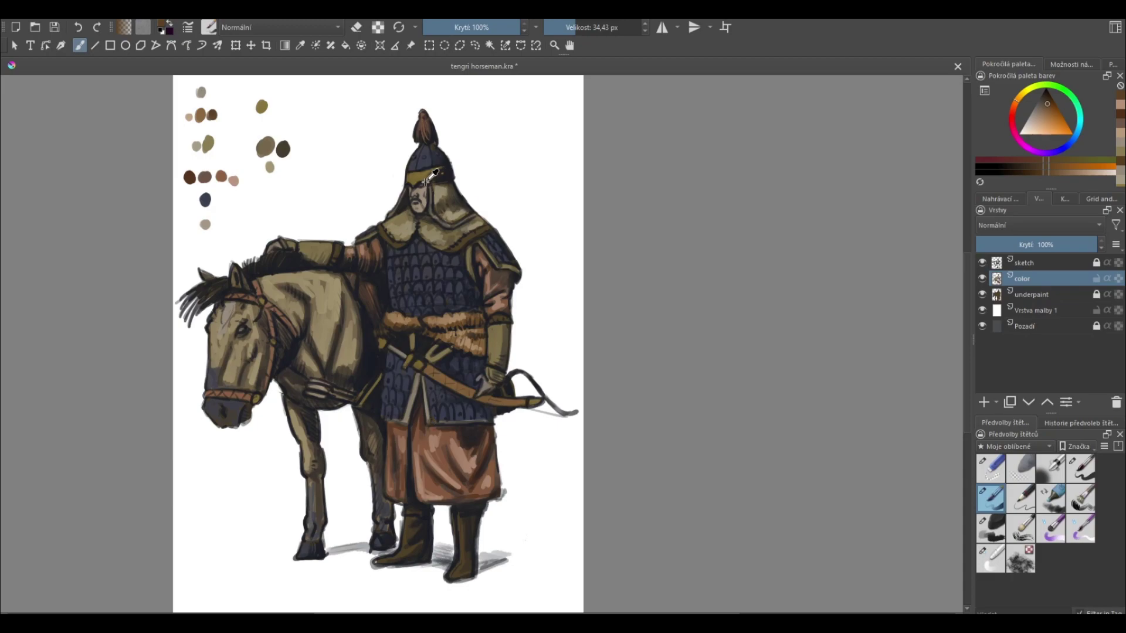
pyautogui.keyDown('ctrl'); pyautogui.click(455, 223); pyautogui.keyUp('ctrl')
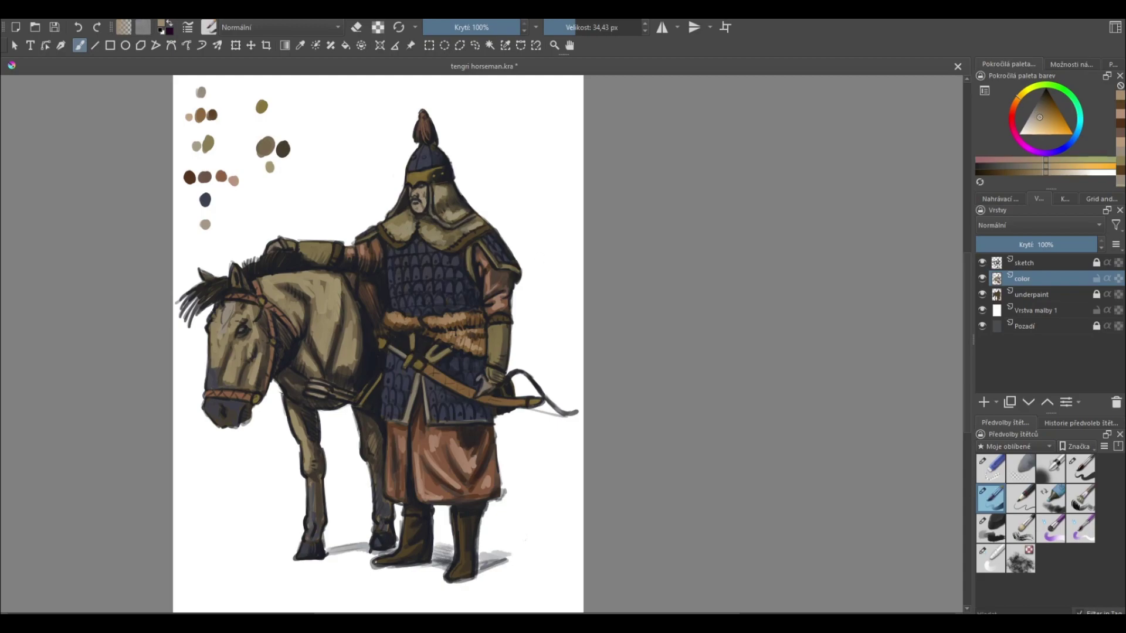
pyautogui.press('k')
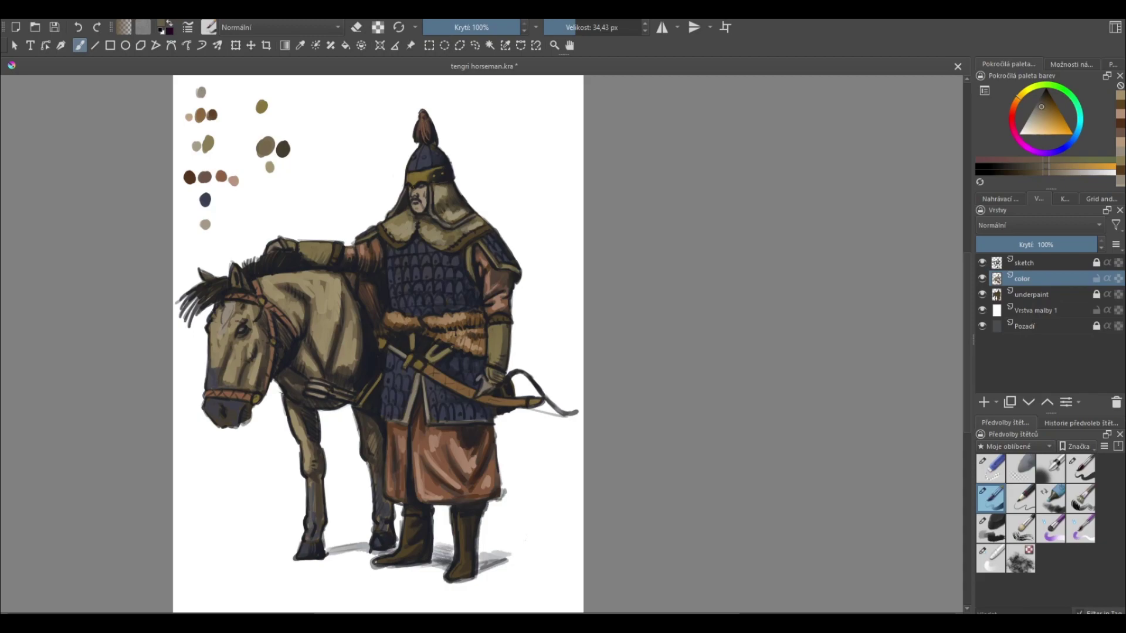
pyautogui.click(419, 196)
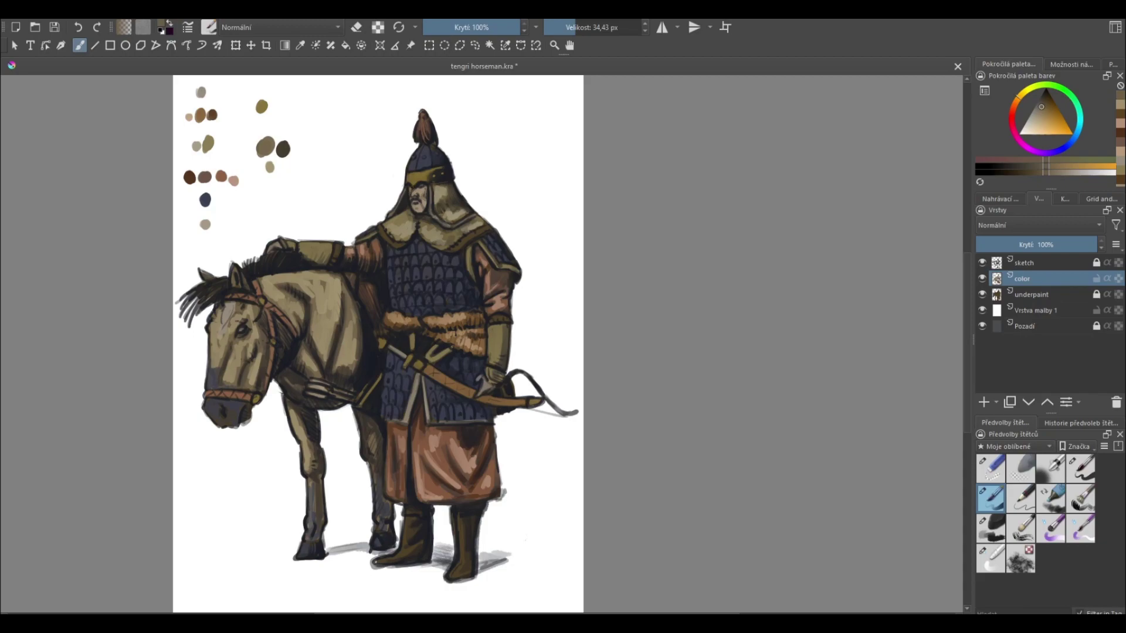
pyautogui.click(422, 206)
# - Lighten a spot on the horseman's face in greyish beige and mix a darker olive dab
pyautogui.keyDown('ctrl'); pyautogui.click(457, 223); pyautogui.keyUp('ctrl')
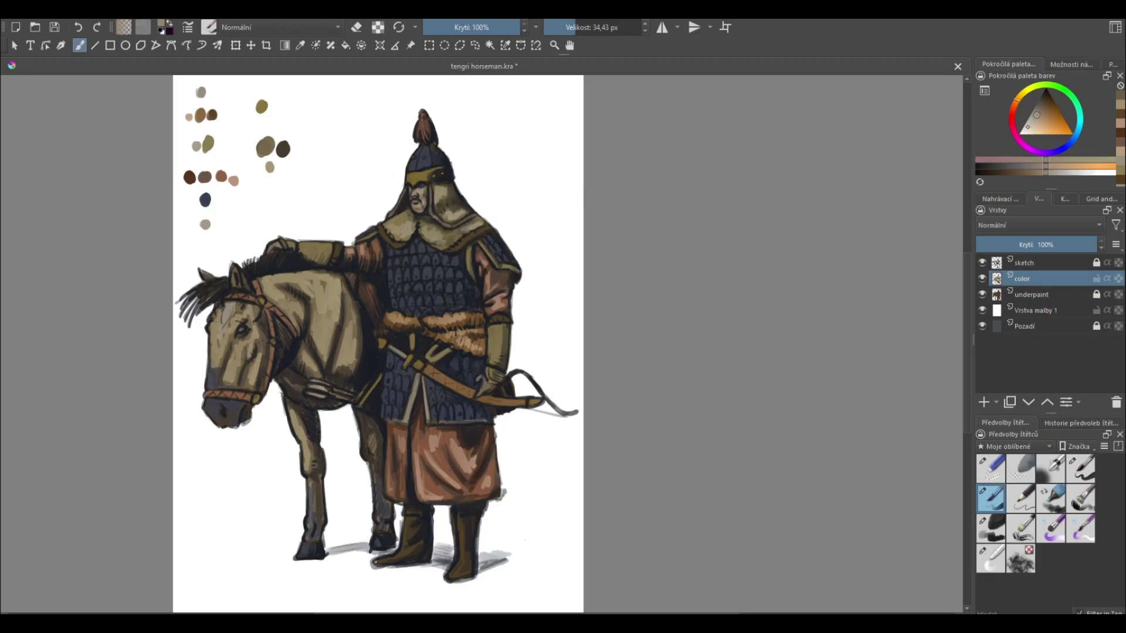
pyautogui.click(1028, 126)
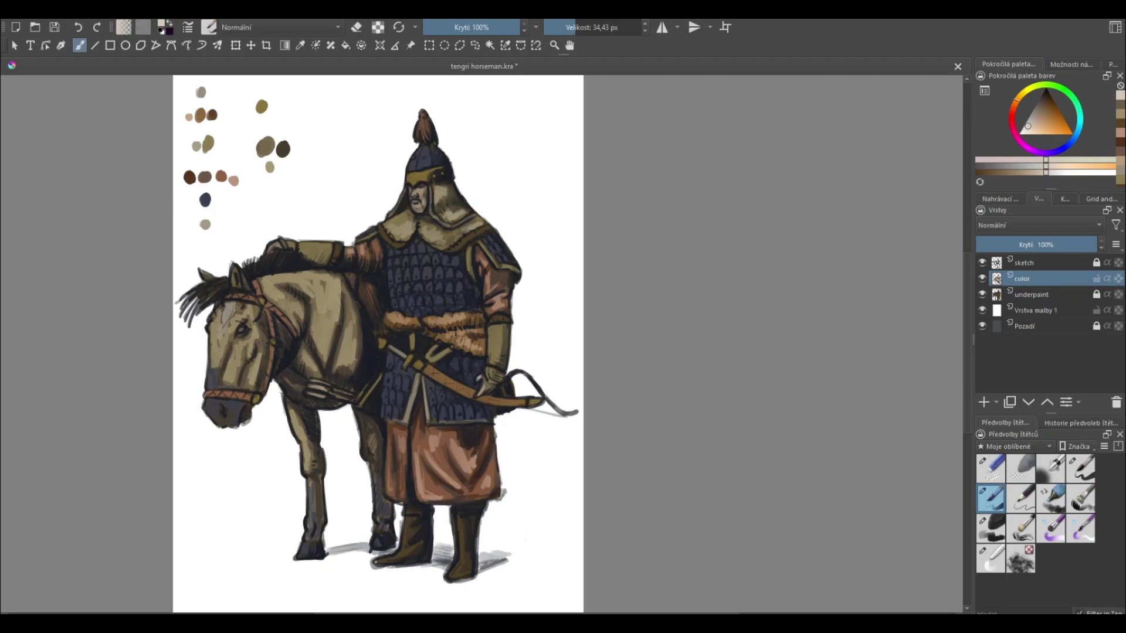
pyautogui.click(417, 192)
pyautogui.keyDown('ctrl'); pyautogui.click(262, 106); pyautogui.keyUp('ctrl')
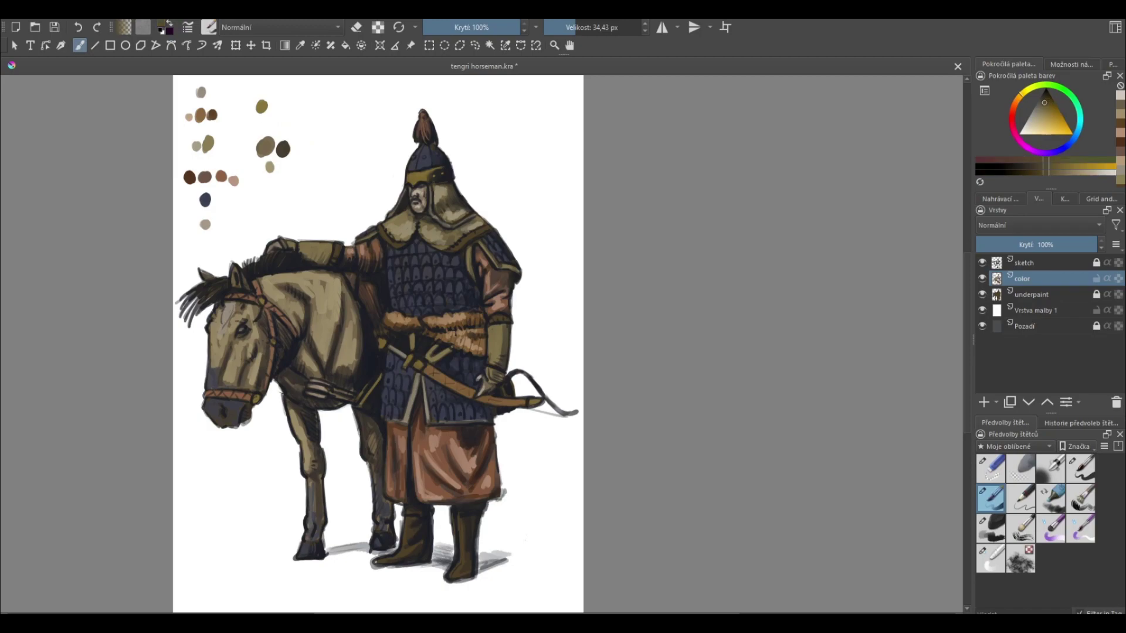
pyautogui.click(277, 106)
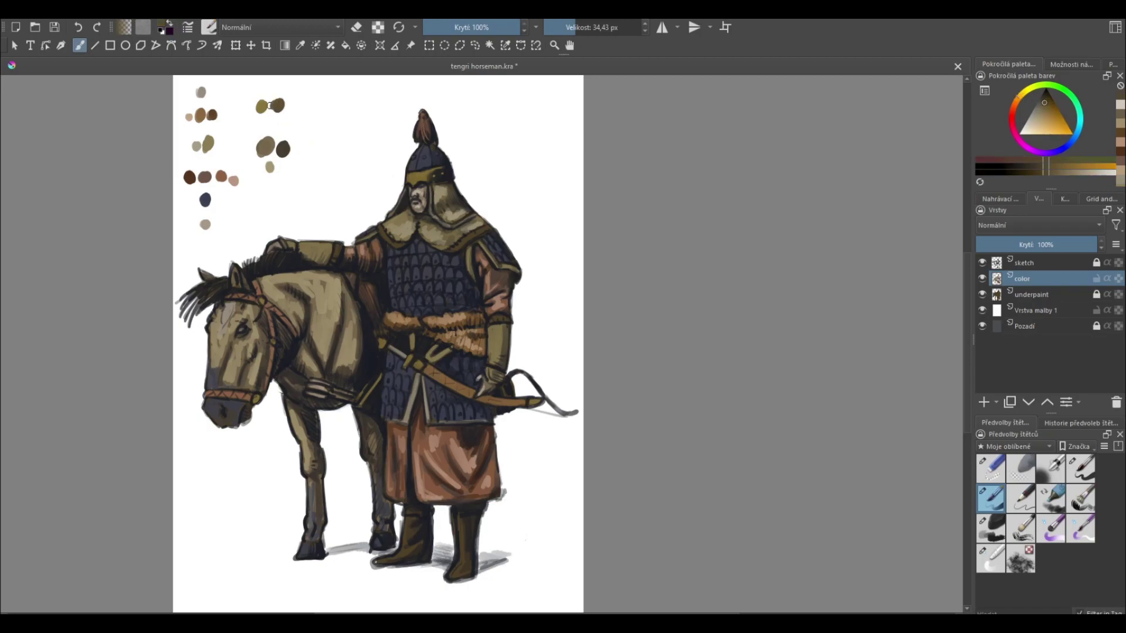
# - Add another darker olive dab and a brighter olive-yellow dab to the swatch area
pyautogui.keyDown('ctrl'); pyautogui.click(265, 148); pyautogui.keyUp('ctrl')
pyautogui.click(1021, 94)
pyautogui.click(1044, 119)
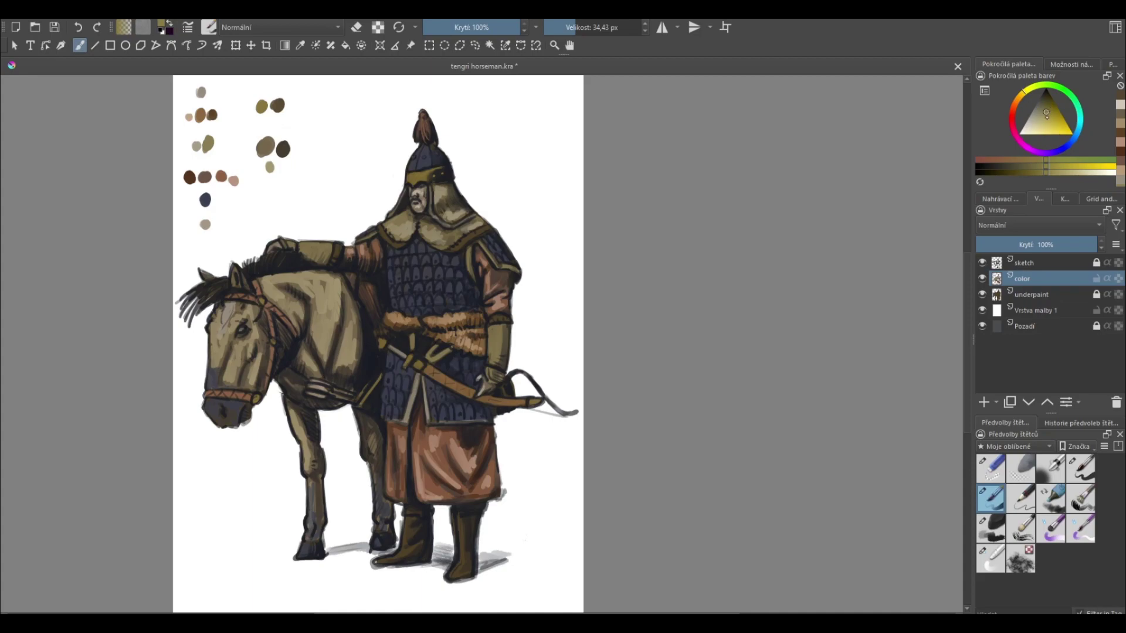
pyautogui.click(248, 105)
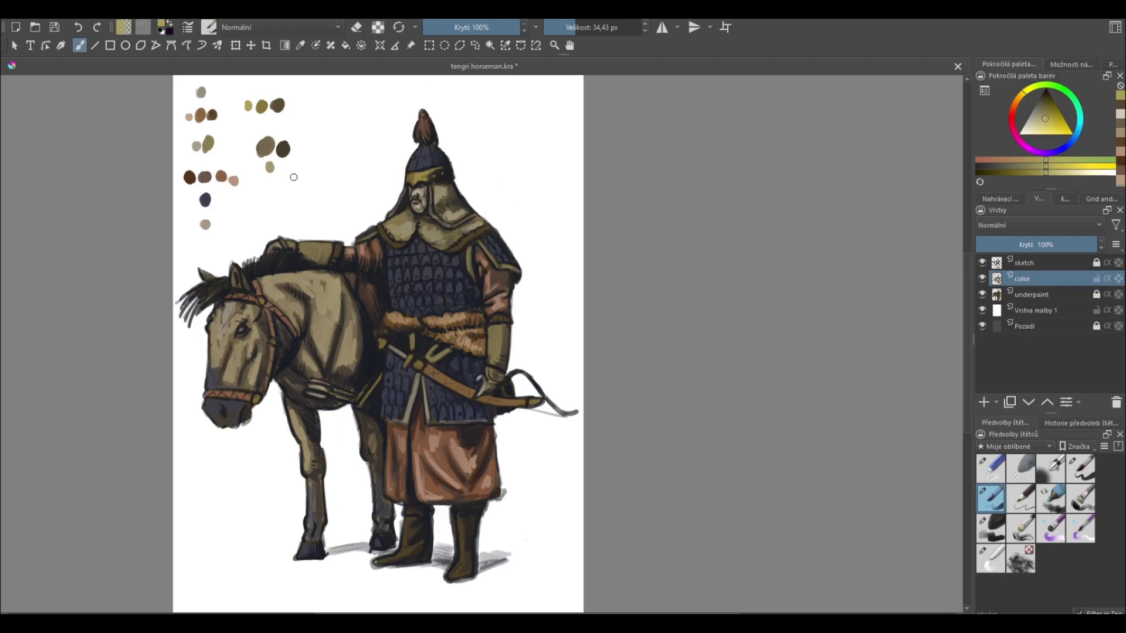
# - Mix a blue-grey dab and highlight the armour scales on chest, below the belt and shoulder
pyautogui.keyDown('ctrl'); pyautogui.click(205, 200); pyautogui.keyUp('ctrl')
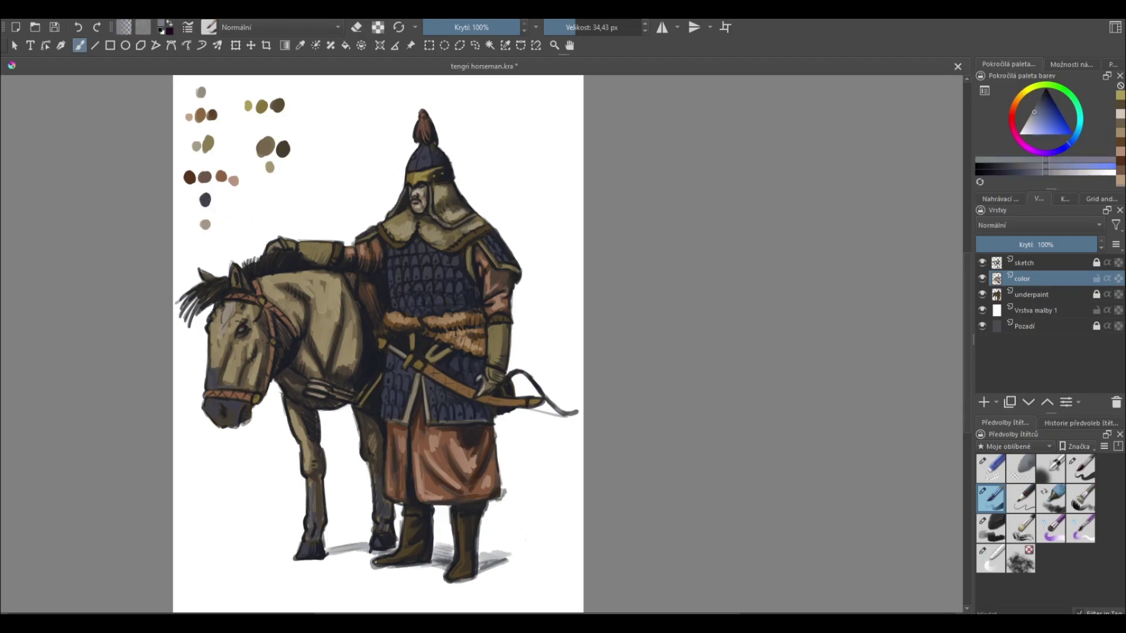
pyautogui.click(190, 200)
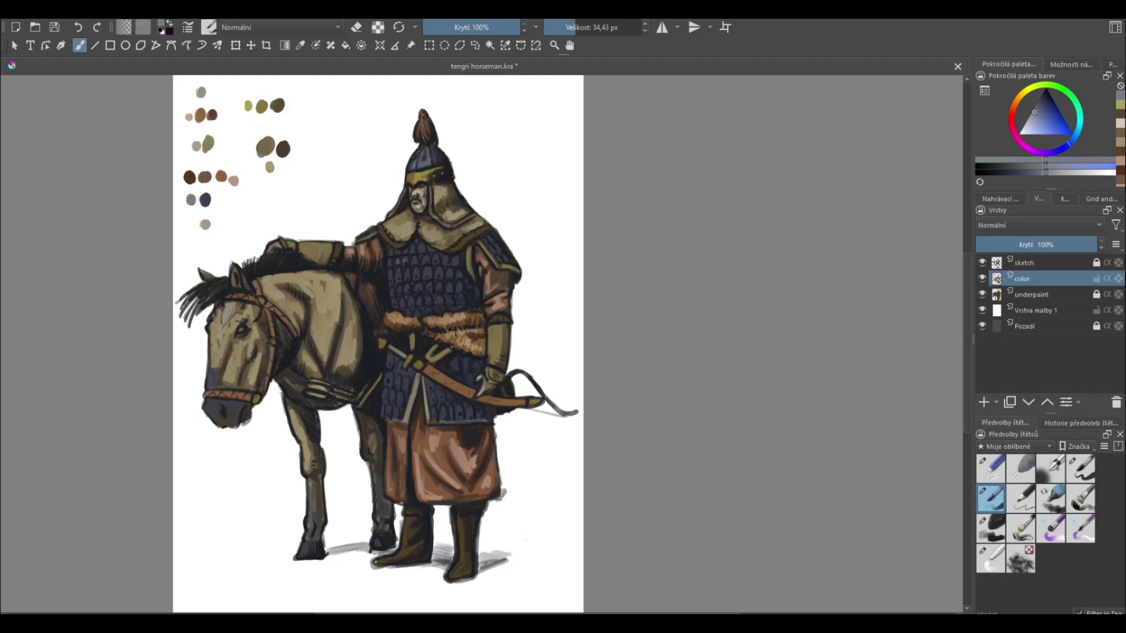
pyautogui.moveTo(410, 258); pyautogui.dragTo(440, 260)
pyautogui.moveTo(415, 271)
pyautogui.mouseDown()
pyautogui.moveTo(451, 272)
pyautogui.moveTo(411, 290)
pyautogui.moveTo(446, 286)
pyautogui.moveTo(429, 299)
pyautogui.moveTo(456, 286)
pyautogui.mouseUp()
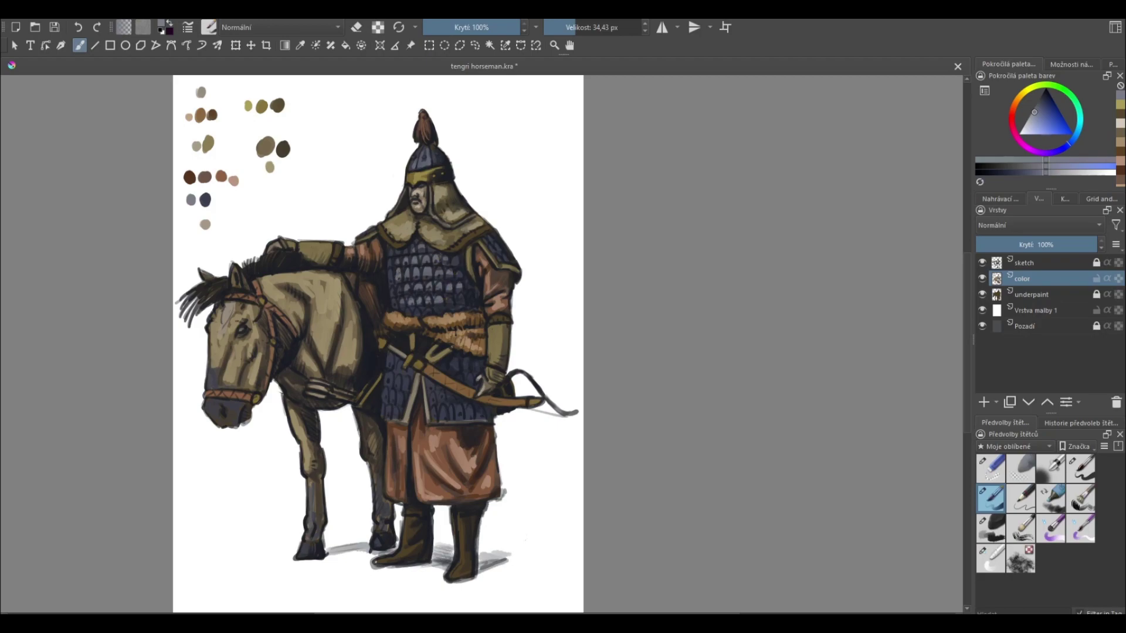
pyautogui.moveTo(388, 379)
pyautogui.mouseDown()
pyautogui.moveTo(403, 396)
pyautogui.moveTo(452, 396)
pyautogui.mouseUp()
pyautogui.moveTo(478, 238); pyautogui.dragTo(491, 239)
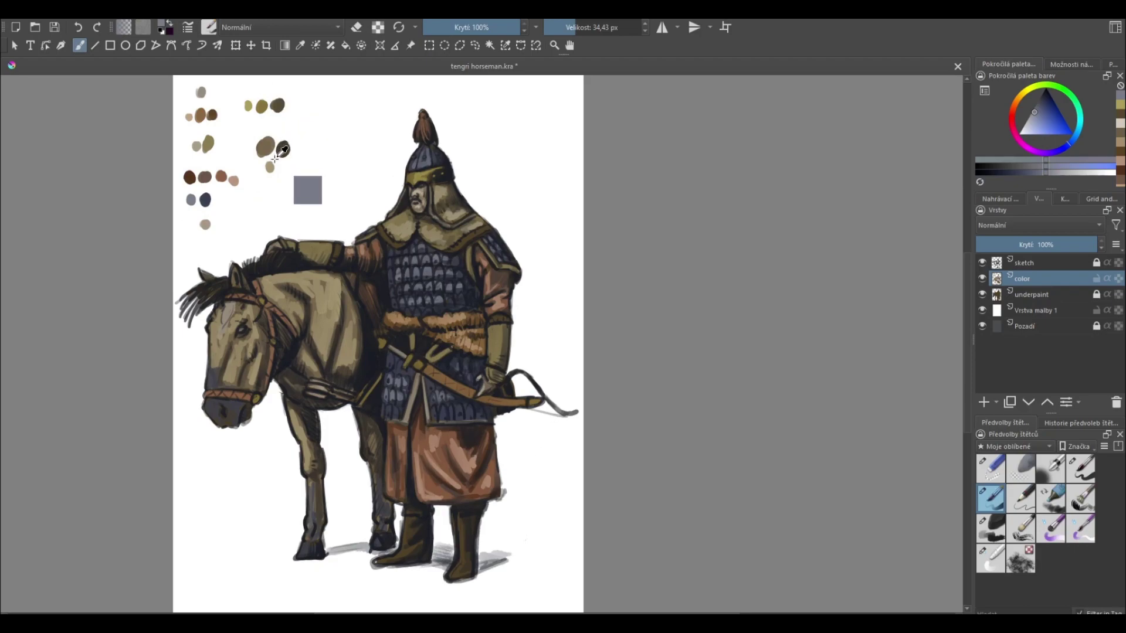
# - Highlight the top of the rider's arm and the fur collar with lighter tan
pyautogui.keyDown('ctrl'); pyautogui.click(205, 142); pyautogui.keyUp('ctrl')
pyautogui.keyDown('ctrl'); pyautogui.click(334, 245); pyautogui.keyUp('ctrl')
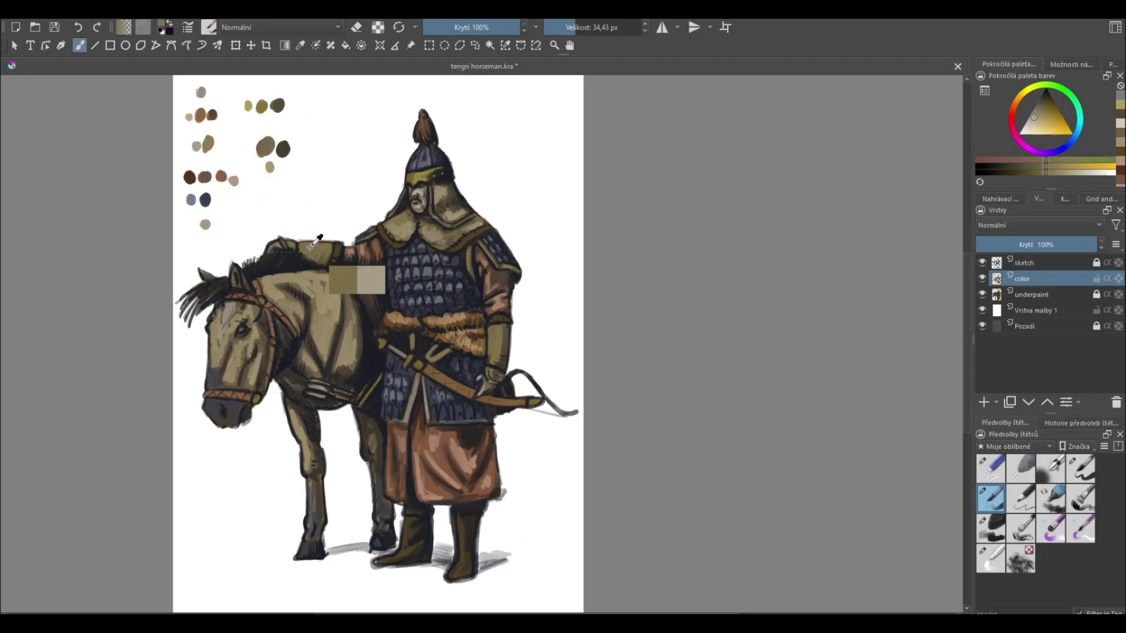
pyautogui.click(221, 176)
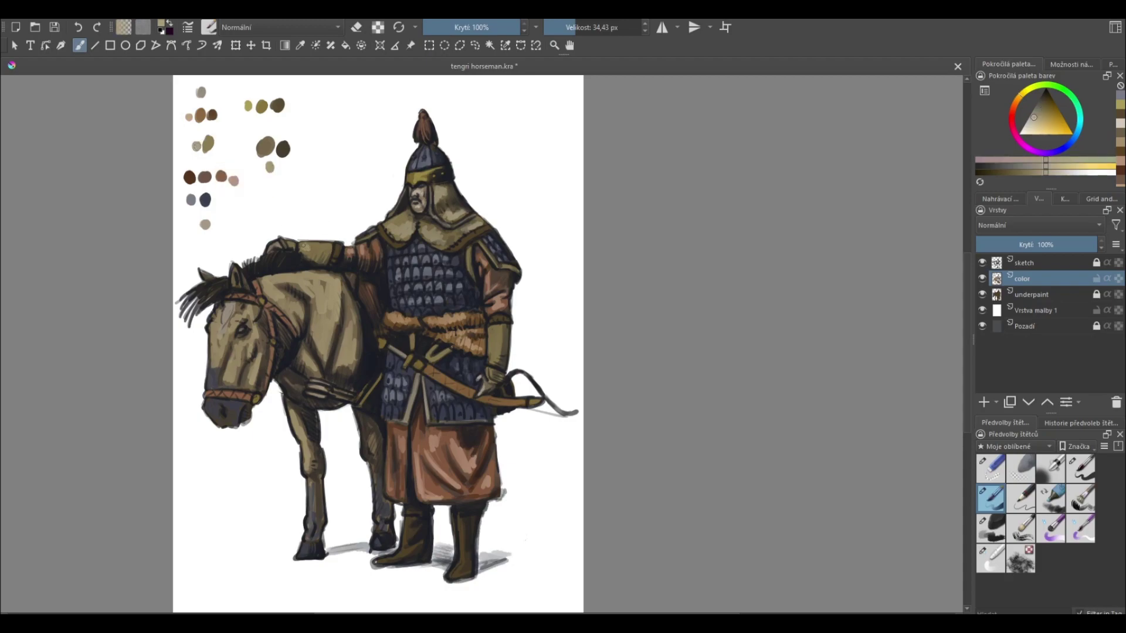
pyautogui.moveTo(305, 248); pyautogui.dragTo(326, 247)
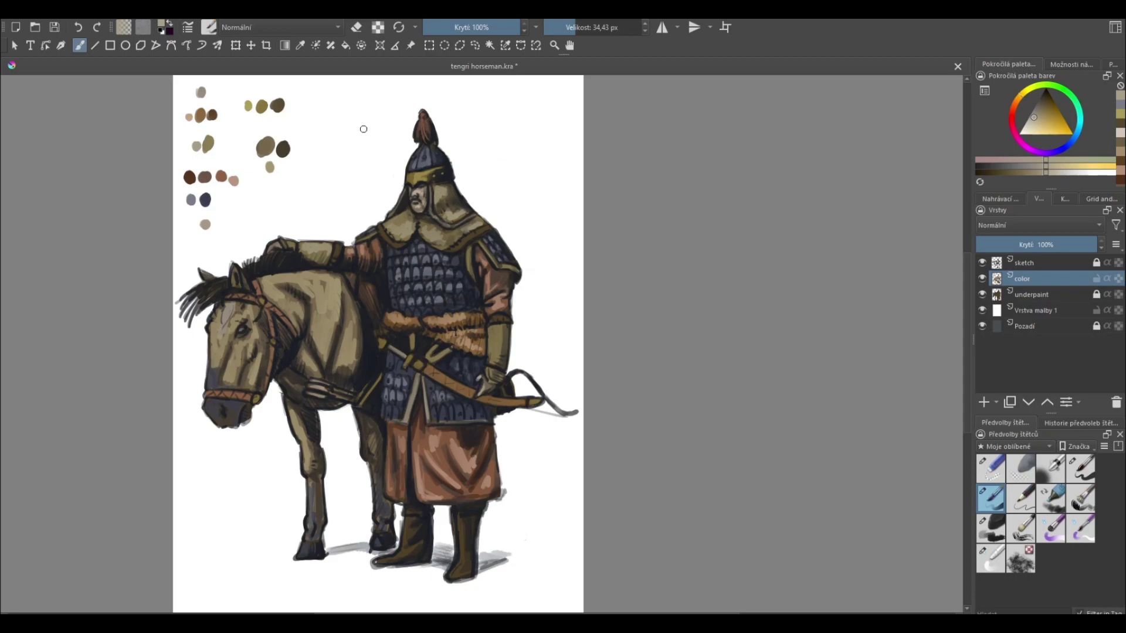
pyautogui.keyDown('ctrl'); pyautogui.click(209, 226); pyautogui.keyUp('ctrl')
pyautogui.moveTo(397, 243); pyautogui.dragTo(488, 229)
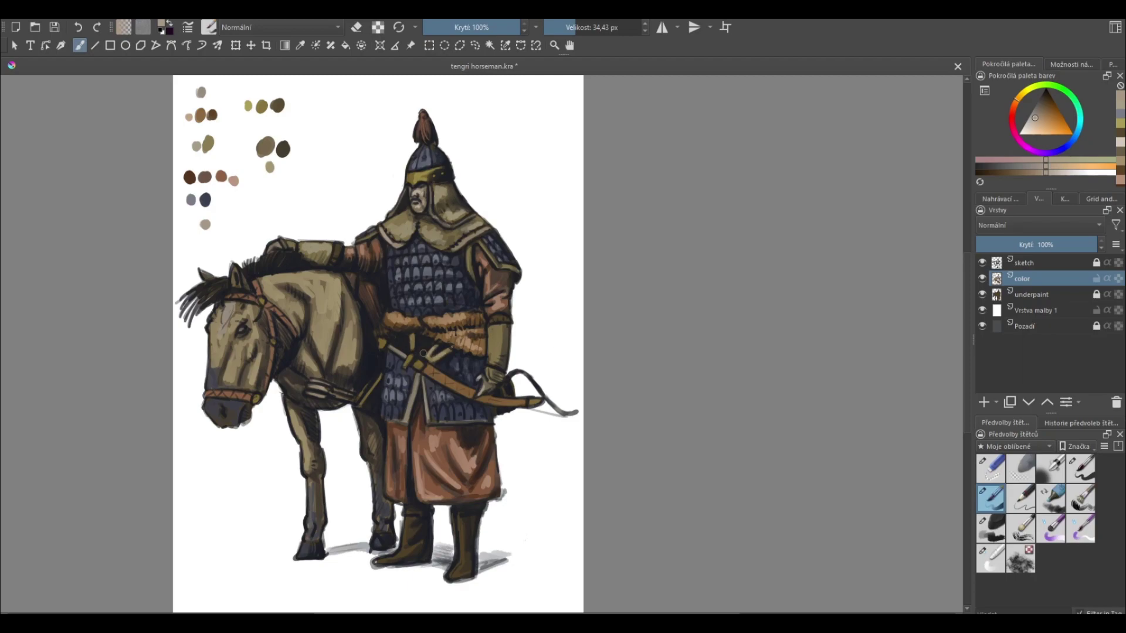
# - Lighten the horse's neck, face and cheek with a pale greyish beige
pyautogui.keyDown('ctrl'); pyautogui.click(262, 106); pyautogui.keyUp('ctrl')
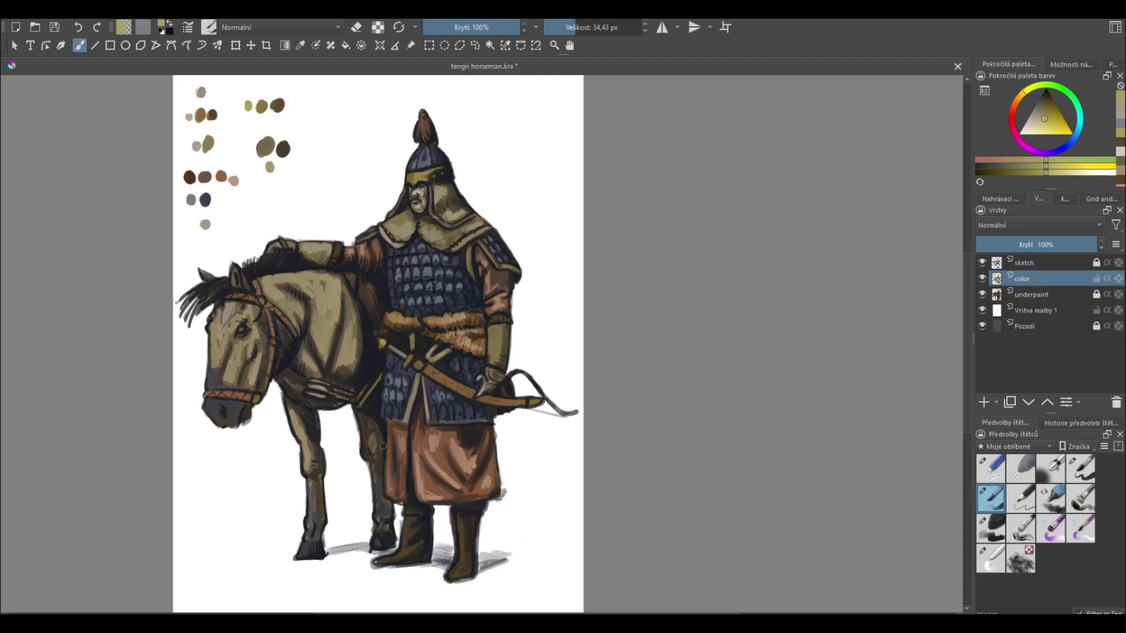
pyautogui.keyDown('ctrl'); pyautogui.click(356, 363); pyautogui.keyUp('ctrl')
pyautogui.click(1029, 123)
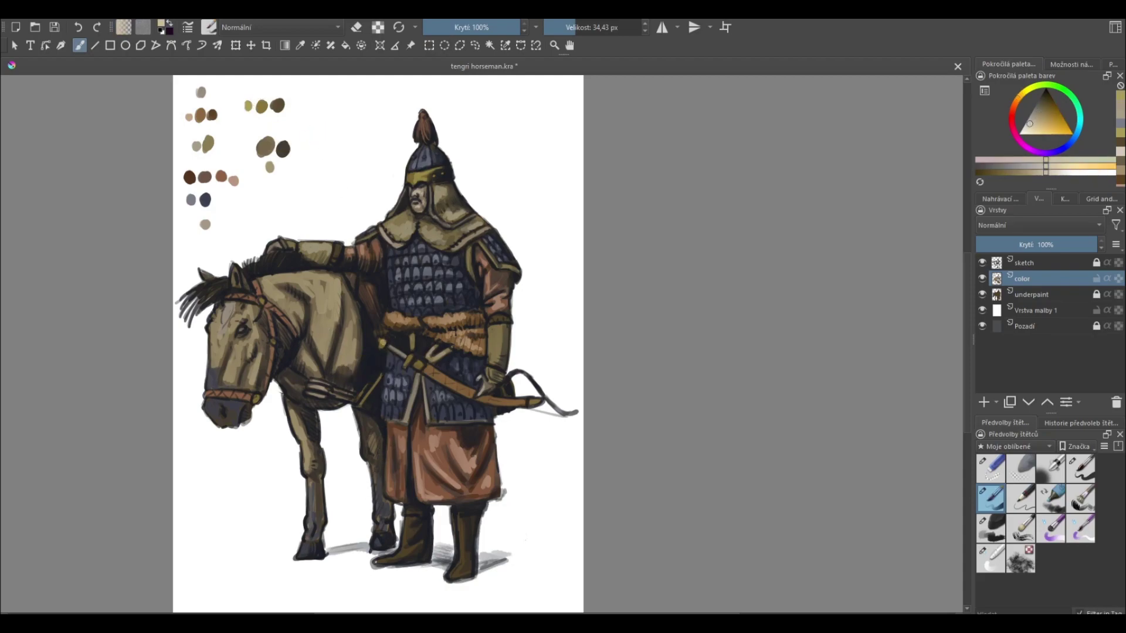
pyautogui.moveTo(322, 339); pyautogui.dragTo(333, 298)
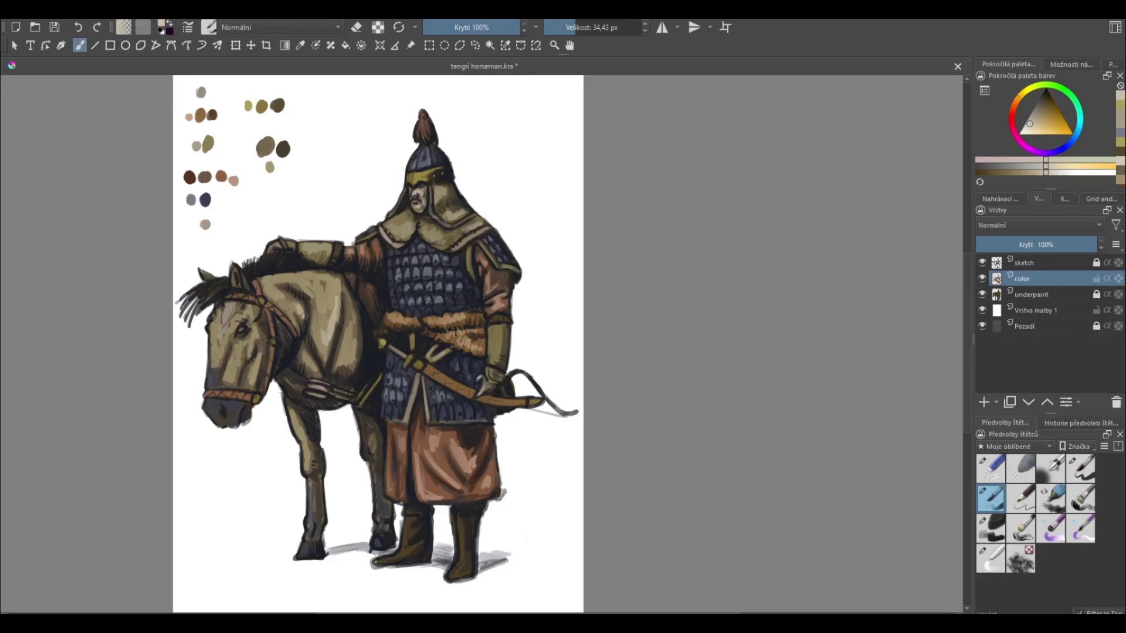
pyautogui.moveTo(235, 375)
pyautogui.mouseDown()
pyautogui.moveTo(249, 323)
pyautogui.moveTo(252, 373)
pyautogui.mouseUp()
# - Mix darker navy dabs on the palette, then pick grey-beige and dark reddish-brown colours
pyautogui.keyDown('ctrl'); pyautogui.click(206, 200); pyautogui.keyUp('ctrl')
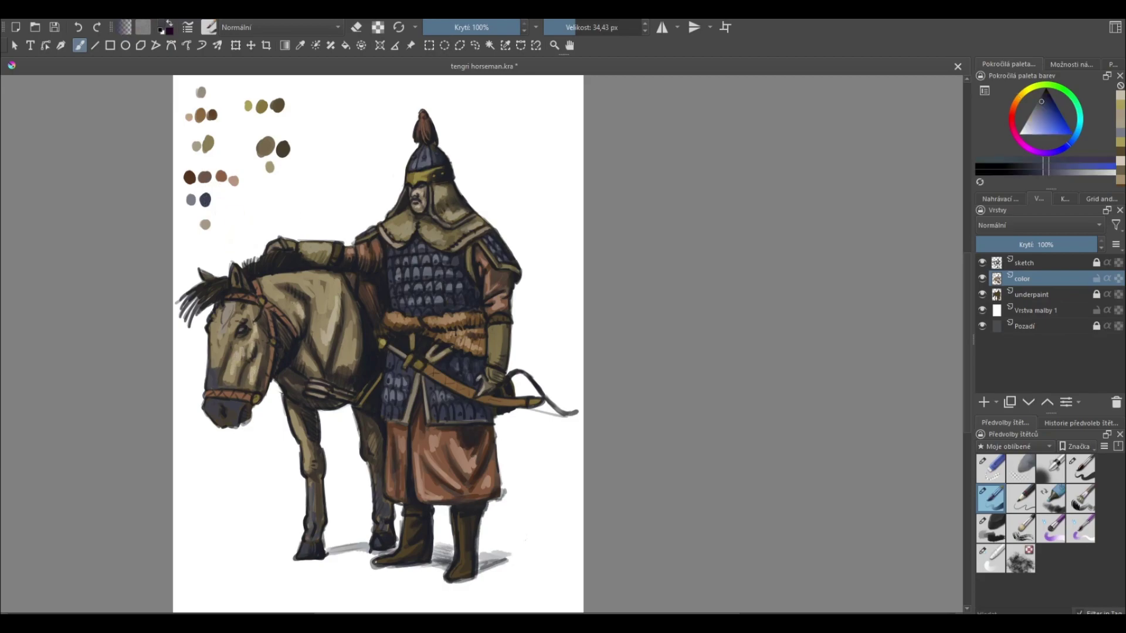
pyautogui.keyDown('ctrl'); pyautogui.click(212, 403); pyautogui.keyUp('ctrl')
pyautogui.click(216, 202)
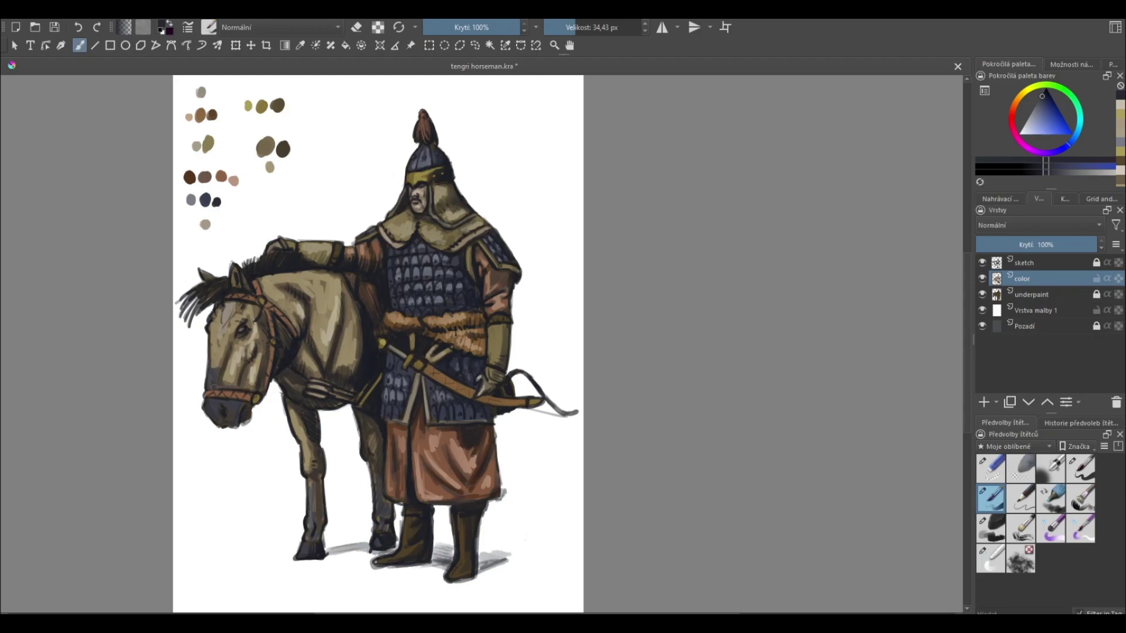
pyautogui.keyDown('ctrl'); pyautogui.click(204, 224); pyautogui.keyUp('ctrl')
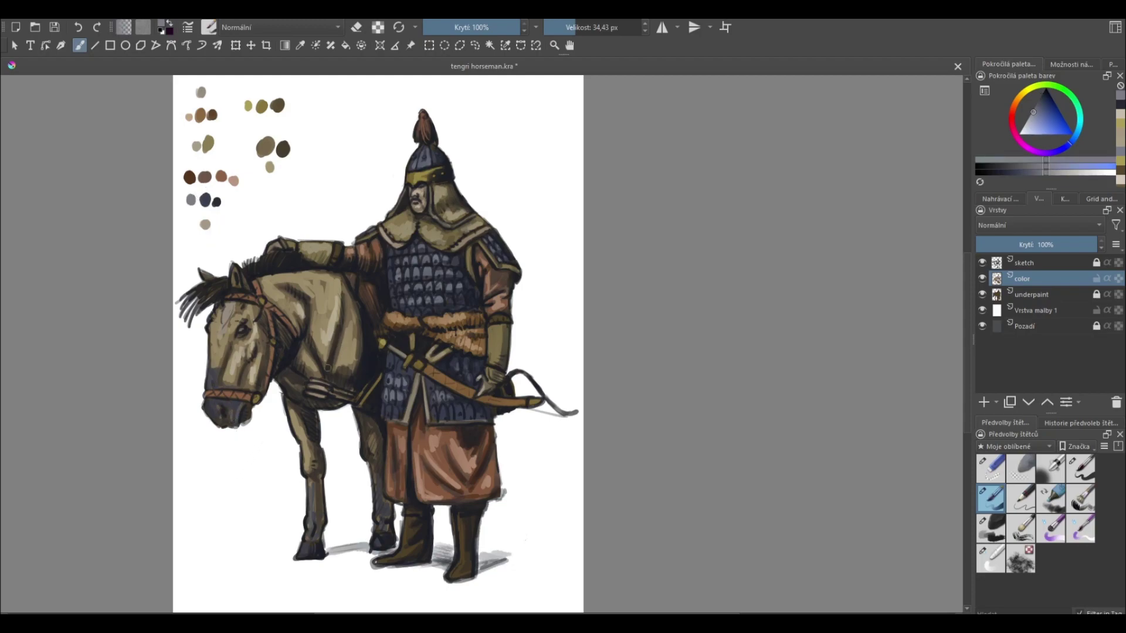
pyautogui.keyDown('ctrl'); pyautogui.click(263, 409); pyautogui.keyUp('ctrl')
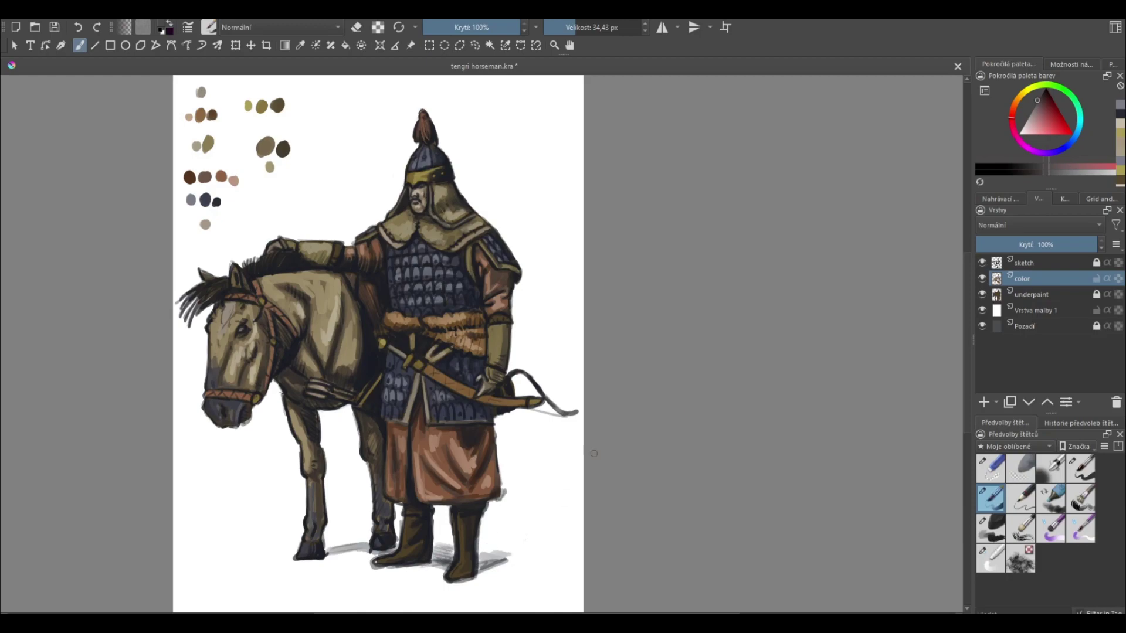
# - Duplicate sketch, color and underpaint, hide the originals, and merge the copies into 'paint'
pyautogui.click(1096, 294)
pyautogui.click(1065, 297)
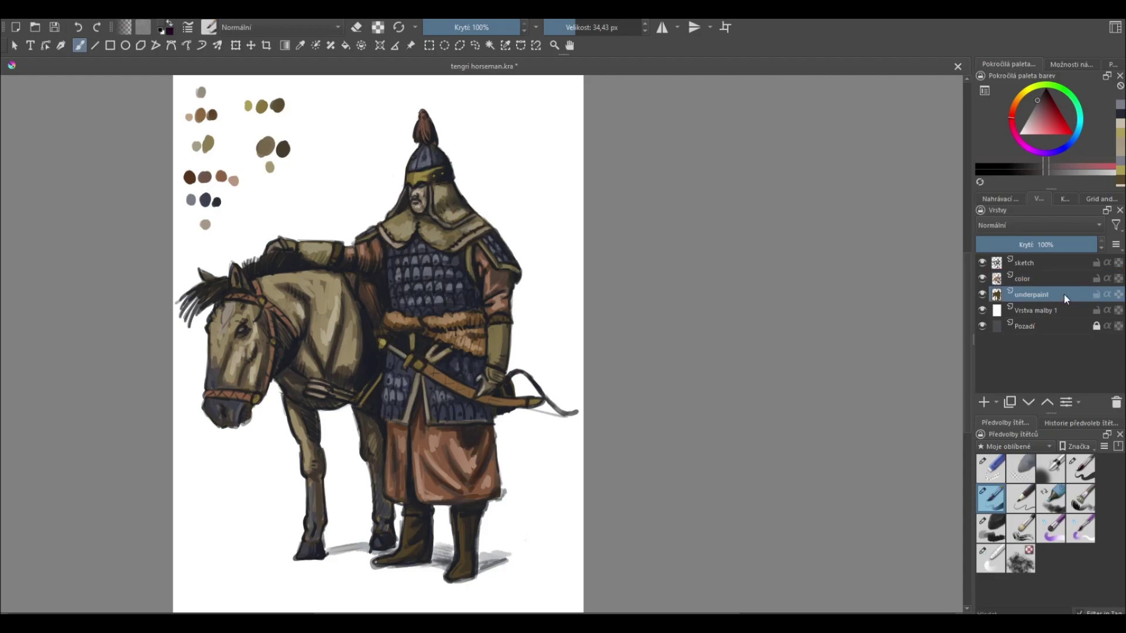
pyautogui.keyDown('shift'); pyautogui.click(1050, 276); pyautogui.keyUp('shift')
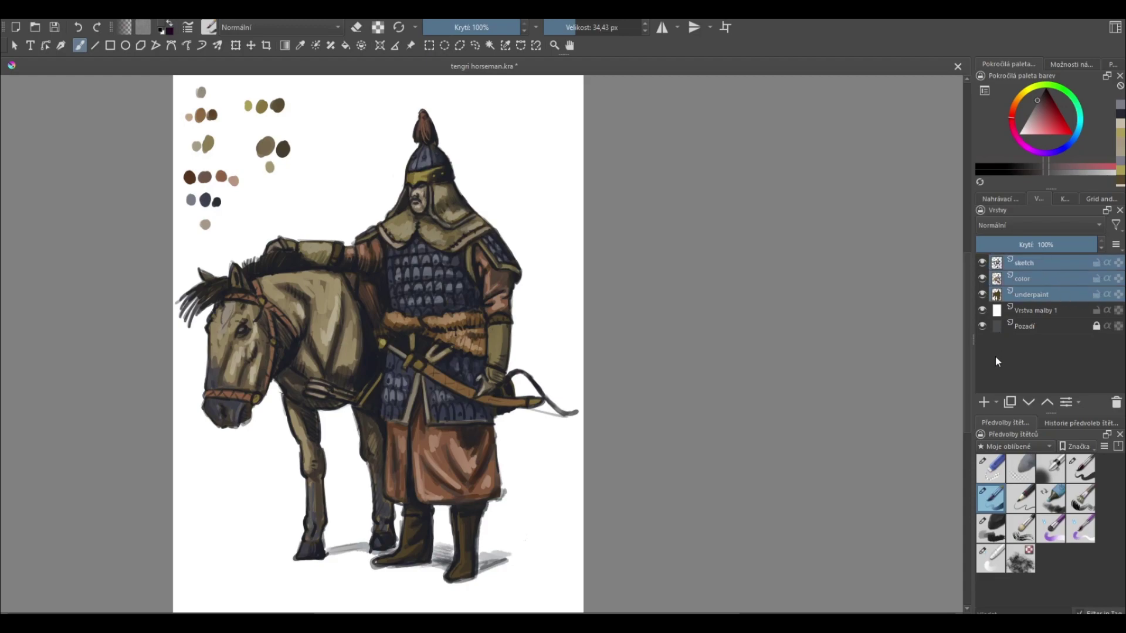
pyautogui.hotkey('ctrl', 'j')
pyautogui.moveTo(982, 311); pyautogui.dragTo(982, 342)
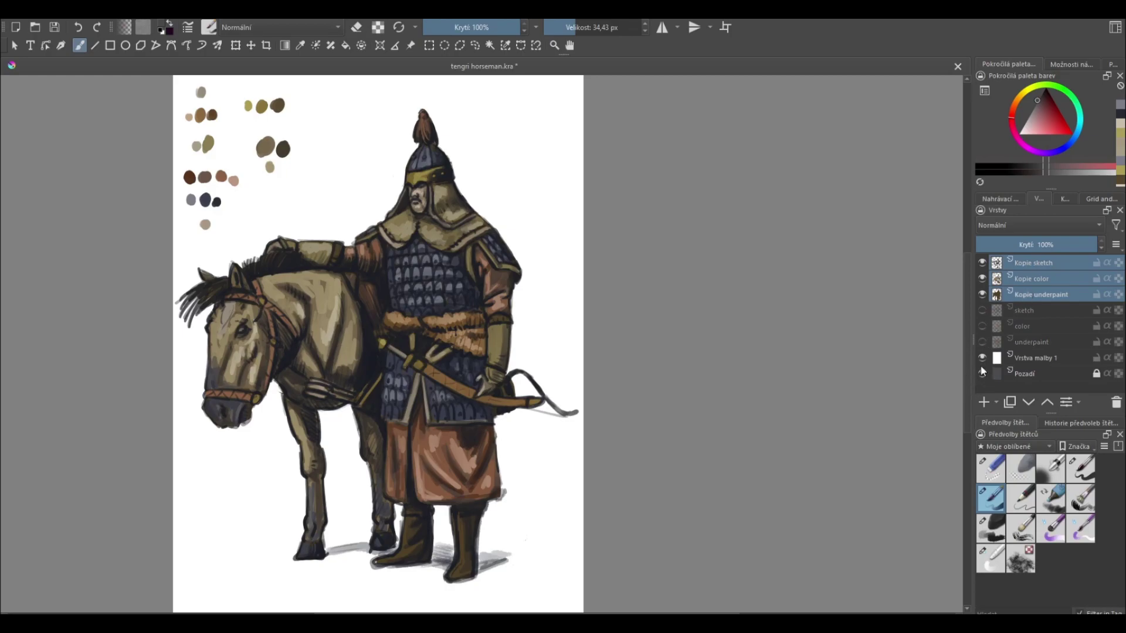
pyautogui.hotkey('ctrl', 'e')
pyautogui.doubleClick(1039, 263)
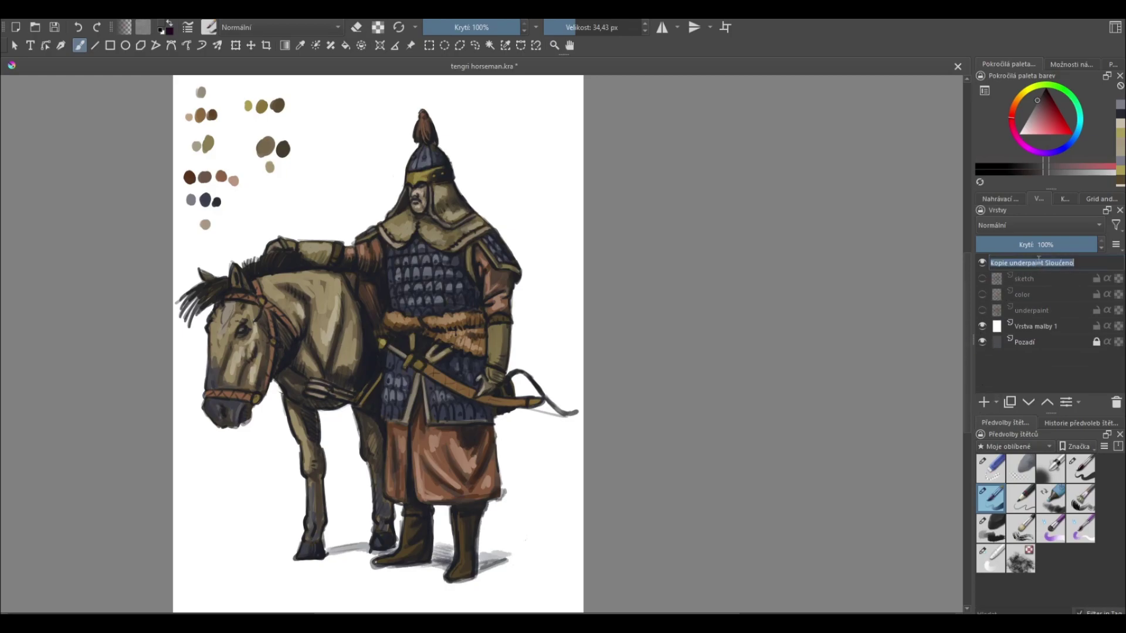
pyautogui.write('paint')
pyautogui.press('Return')
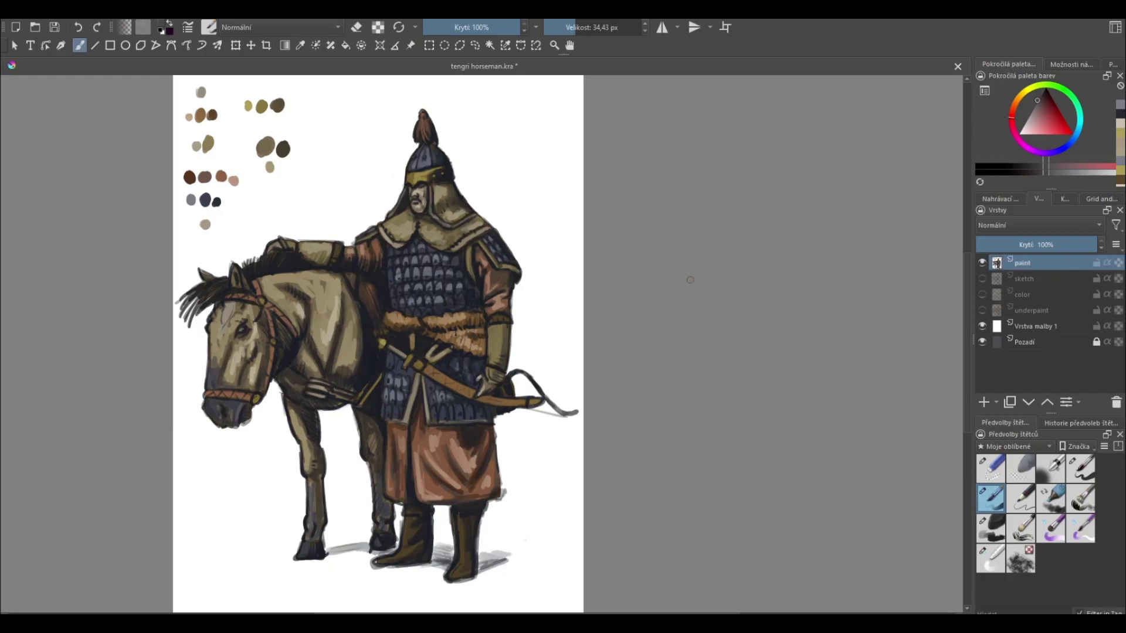
pyautogui.scroll(2, 690, 280)
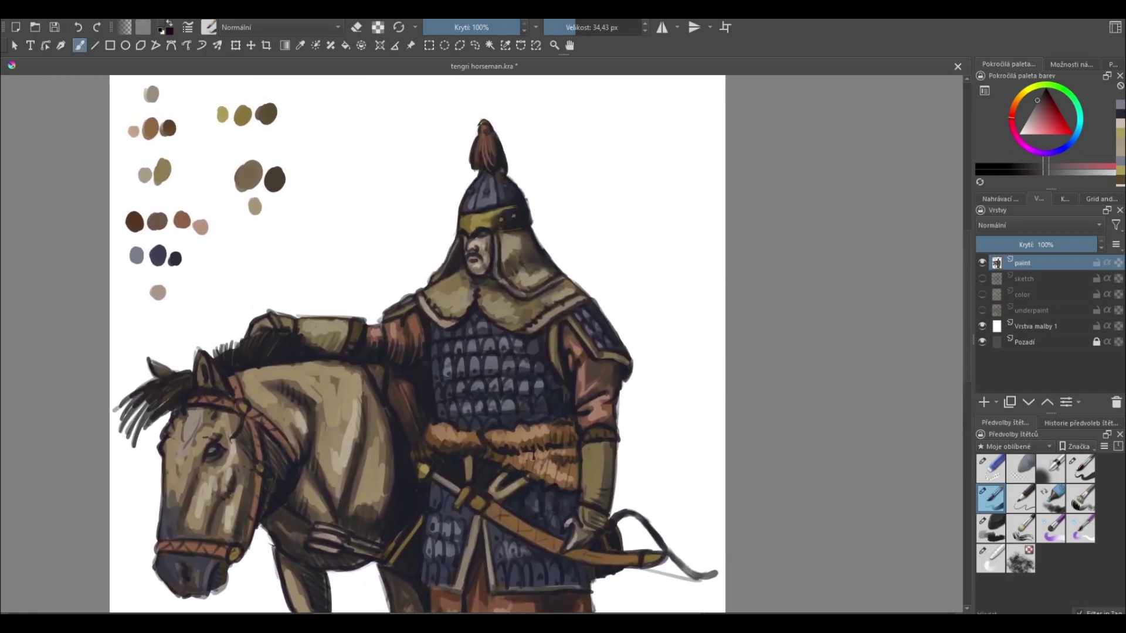
# - With a smaller airbrush, shade the rider's cheek and cheek guard and add a helmet rivet
pyautogui.press('/')
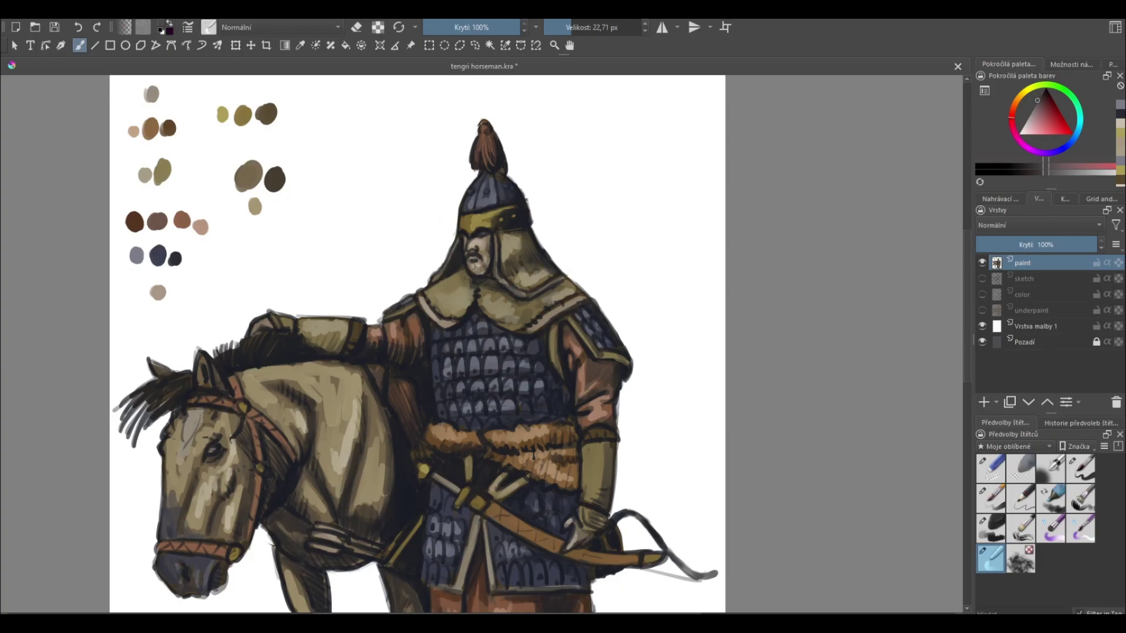
pyautogui.moveTo(486, 254)
pyautogui.mouseDown()
pyautogui.moveTo(489, 265)
pyautogui.moveTo(510, 250)
pyautogui.moveTo(505, 234)
pyautogui.mouseUp()
pyautogui.moveTo(511, 265)
pyautogui.mouseDown()
pyautogui.moveTo(526, 274)
pyautogui.moveTo(531, 249)
pyautogui.mouseUp()
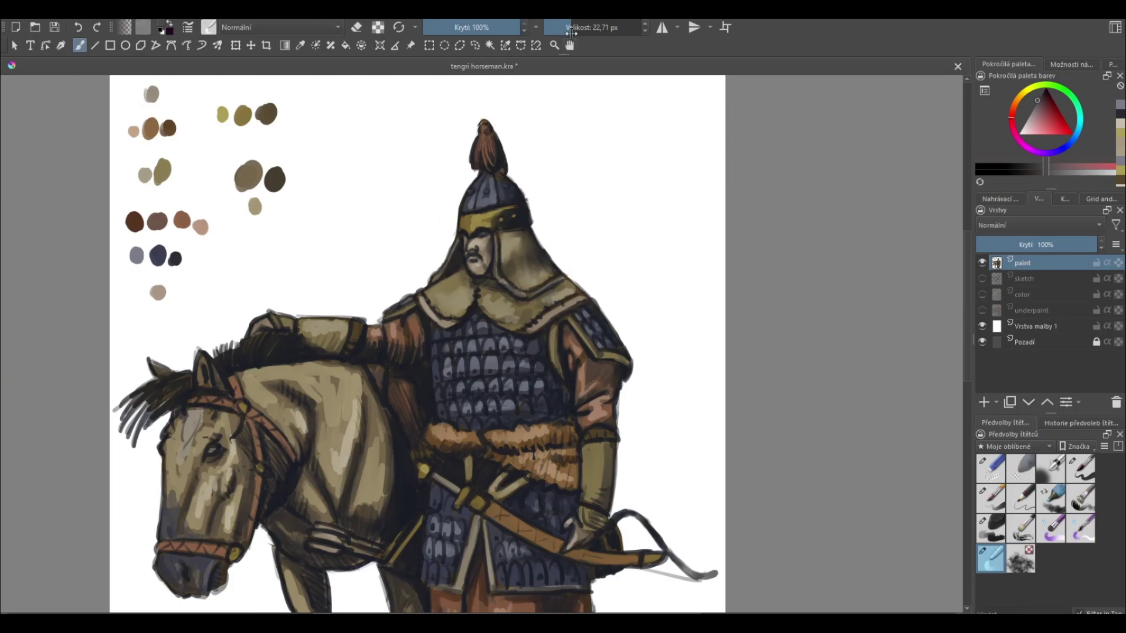
pyautogui.moveTo(571, 28); pyautogui.dragTo(569, 27)
pyautogui.click(480, 216)
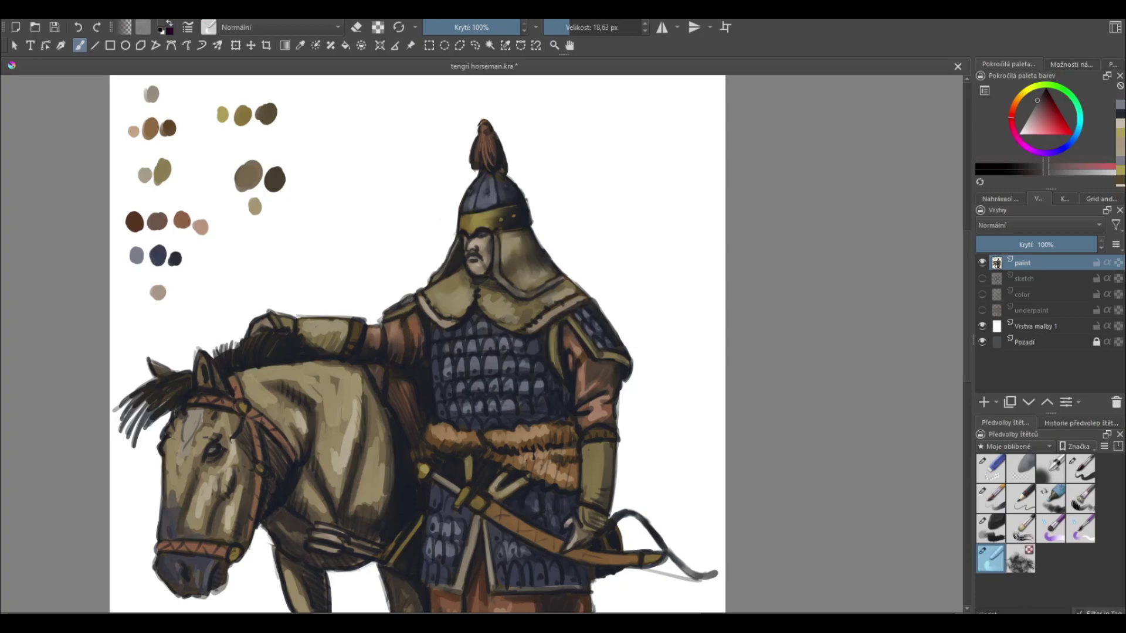
# - Make a quick eraser touch-up, return to painting, and zoom out to the whole canvas
pyautogui.press('e')
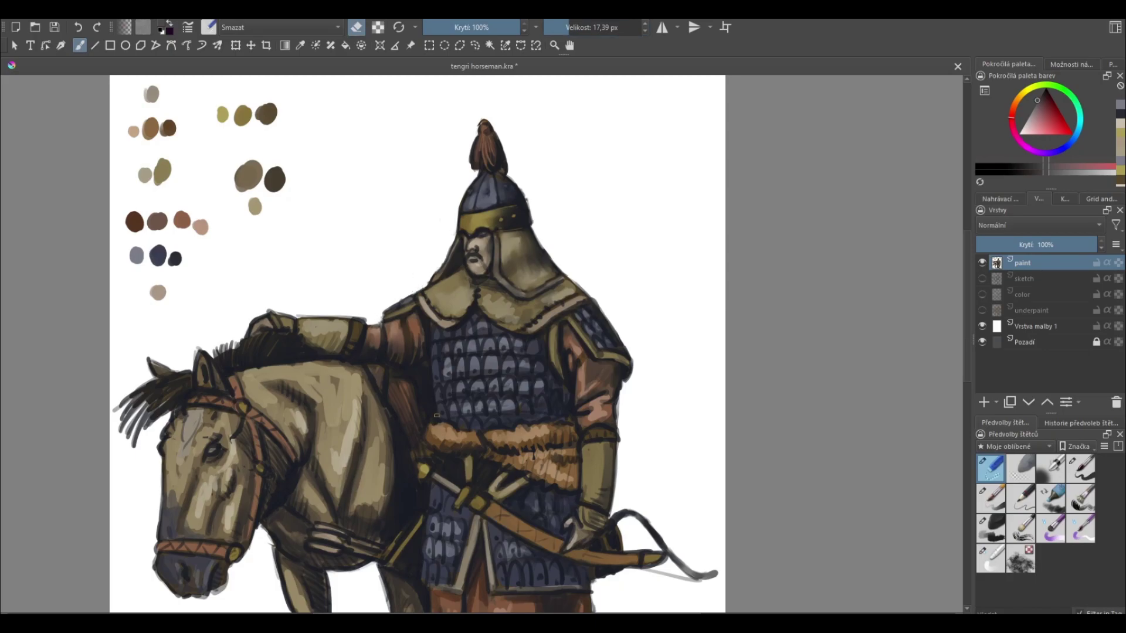
pyautogui.press('e')
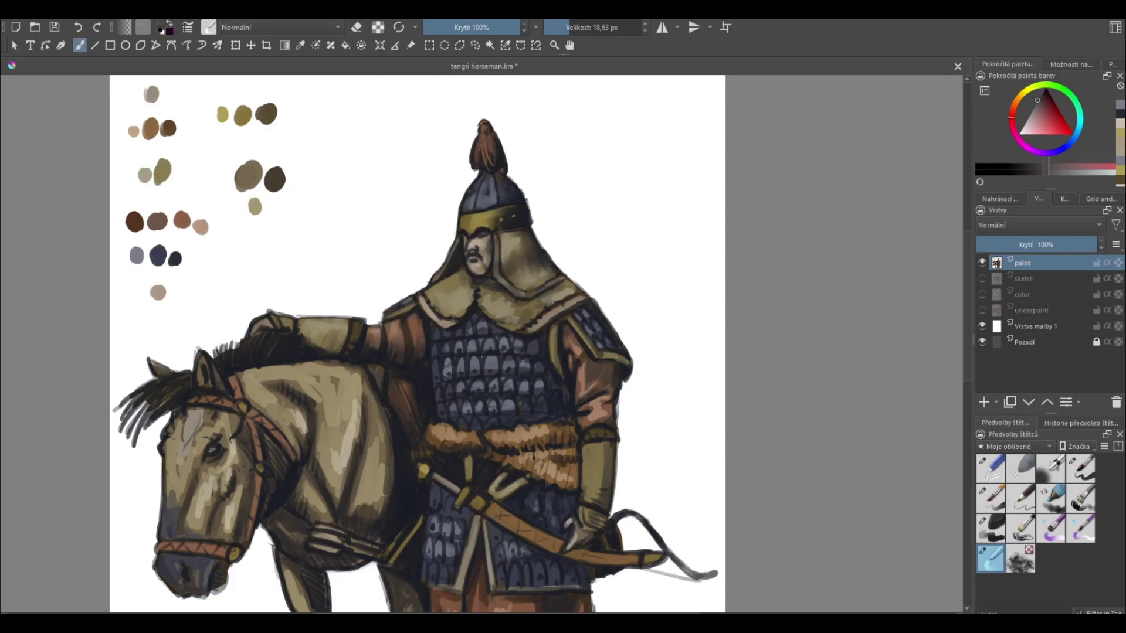
pyautogui.press('-')
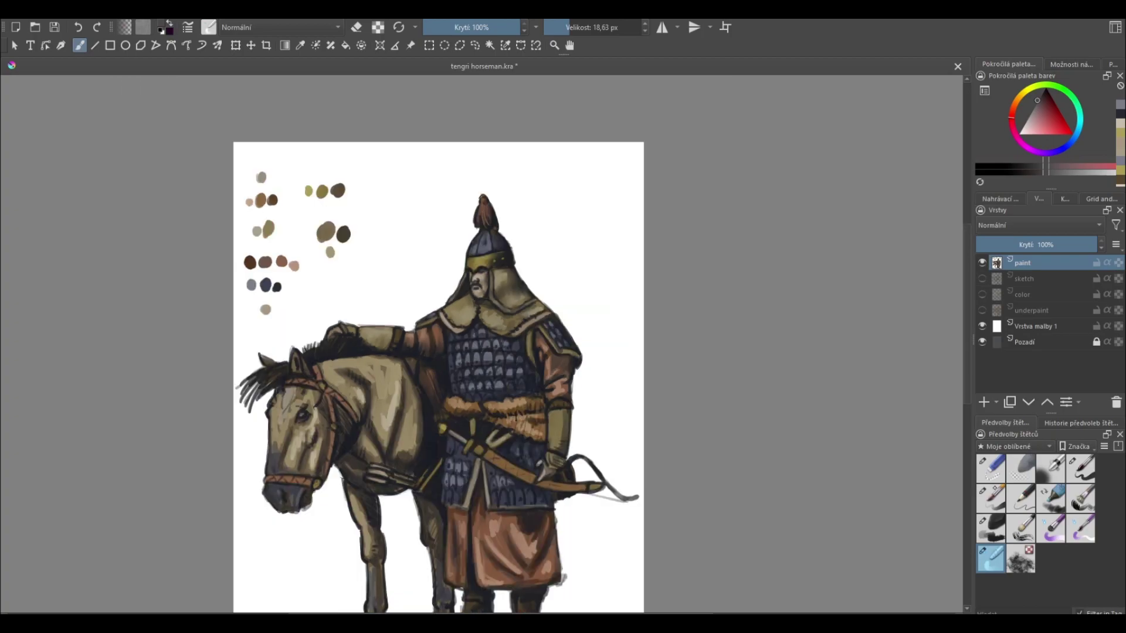
# - Sample tan and near-black blue from the painting, toggle brush presets, and zoom in on the horseman
pyautogui.click(991, 498)
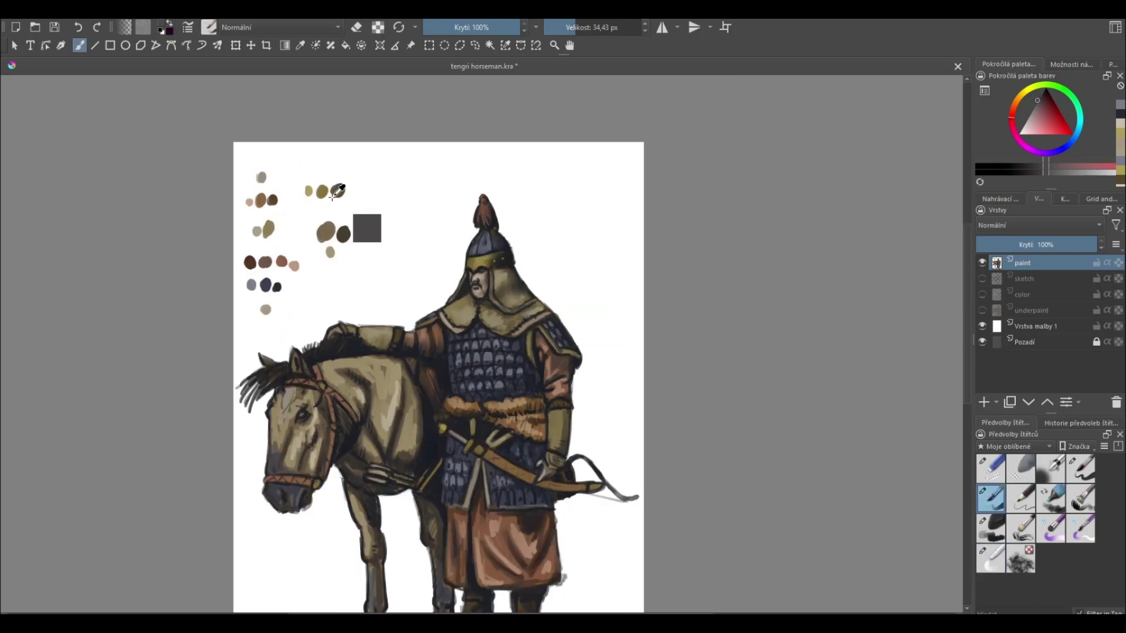
pyautogui.keyDown('ctrl'); pyautogui.click(288, 346); pyautogui.keyUp('ctrl')
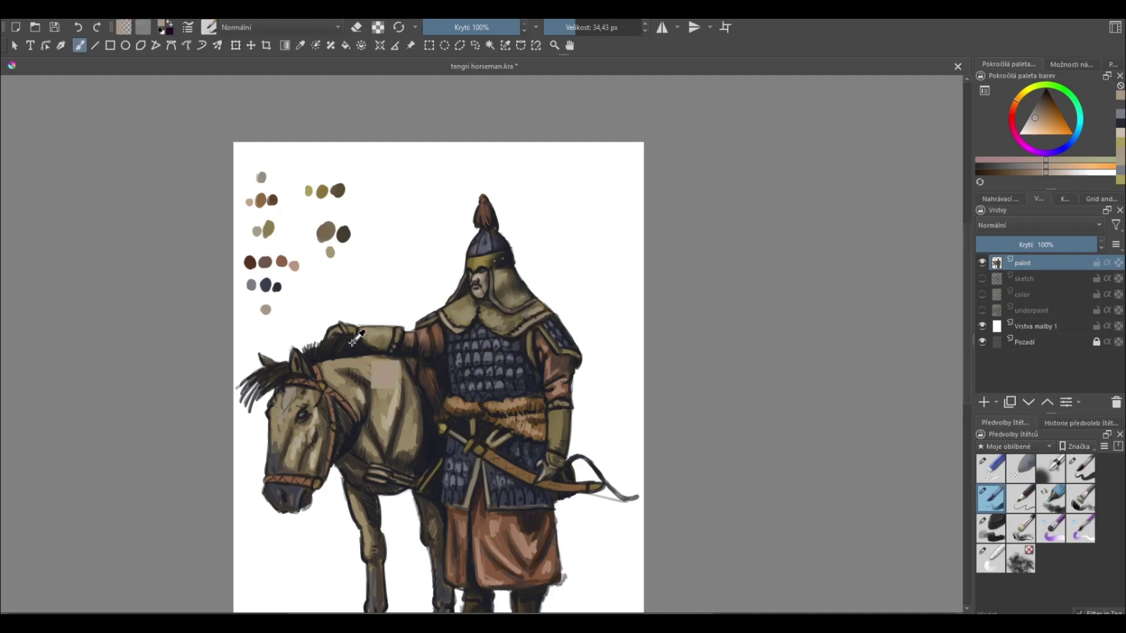
pyautogui.keyDown('ctrl'); pyautogui.click(376, 352); pyautogui.keyUp('ctrl')
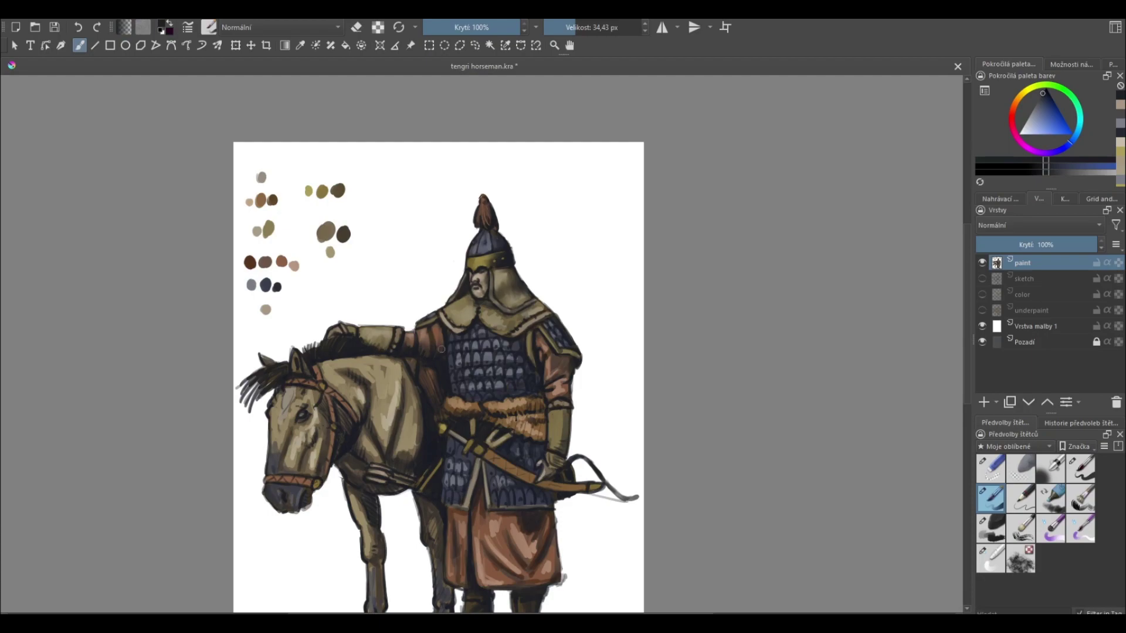
pyautogui.press('/')
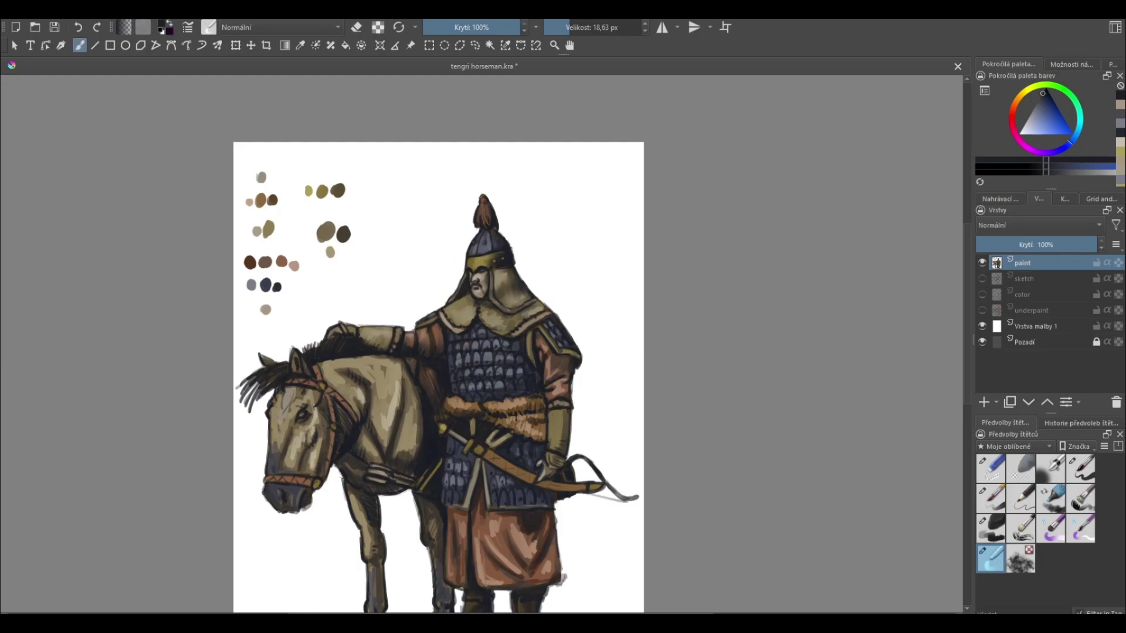
pyautogui.press('/')
pyautogui.press('+')
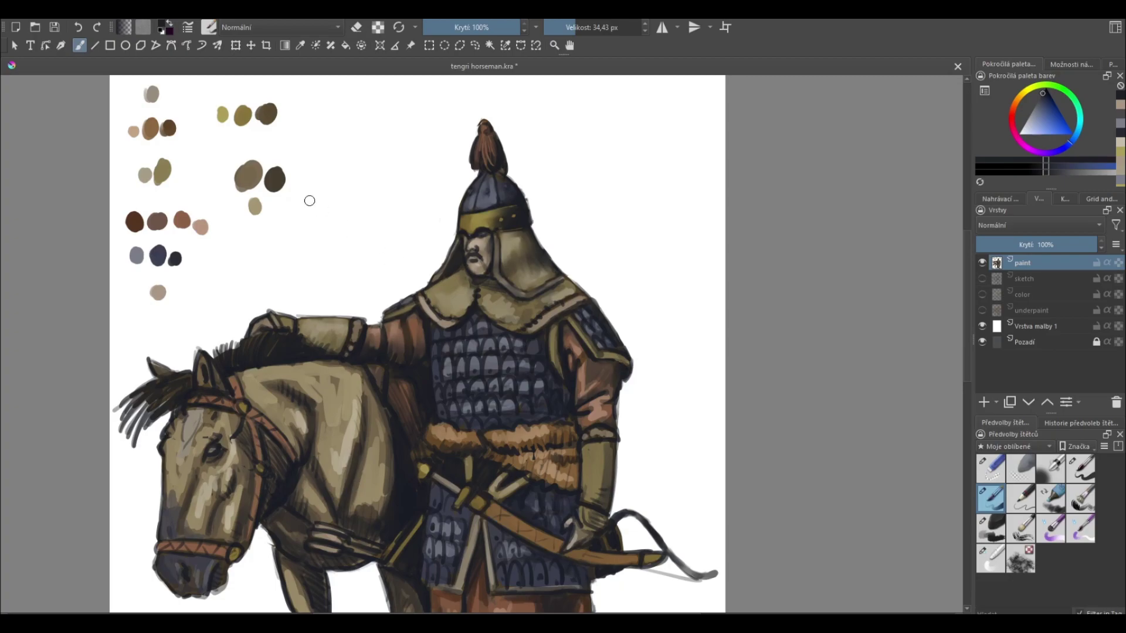
# - Paint four dark brown horizontal bands across the horseman's lamellar chest armour
pyautogui.keyDown('ctrl'); pyautogui.click(168, 126); pyautogui.keyUp('ctrl')
pyautogui.moveTo(454, 331); pyautogui.dragTo(434, 342)
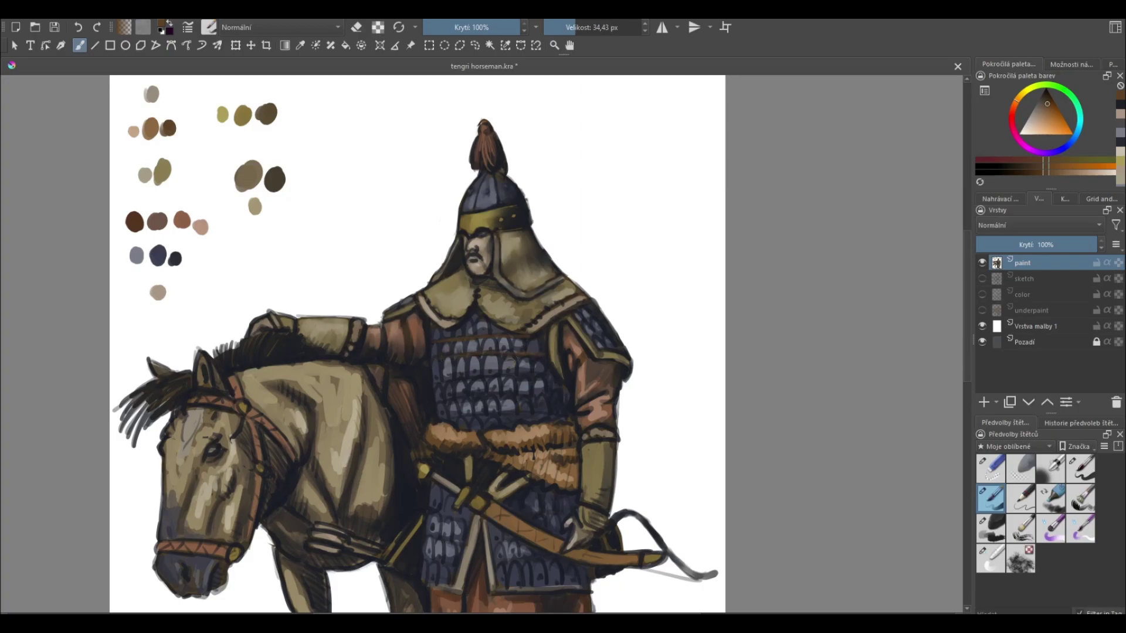
pyautogui.moveTo(445, 381); pyautogui.dragTo(523, 373)
pyautogui.moveTo(451, 406); pyautogui.dragTo(515, 393)
pyautogui.moveTo(447, 418); pyautogui.dragTo(557, 406)
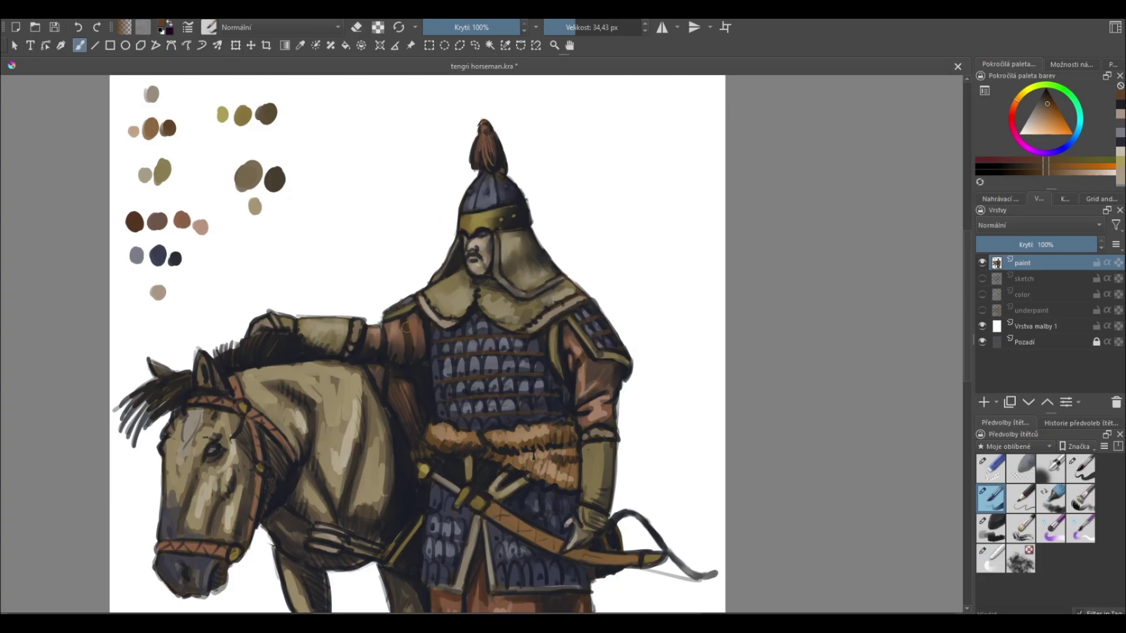
pyautogui.moveTo(686, 415); pyautogui.dragTo(662, 348)
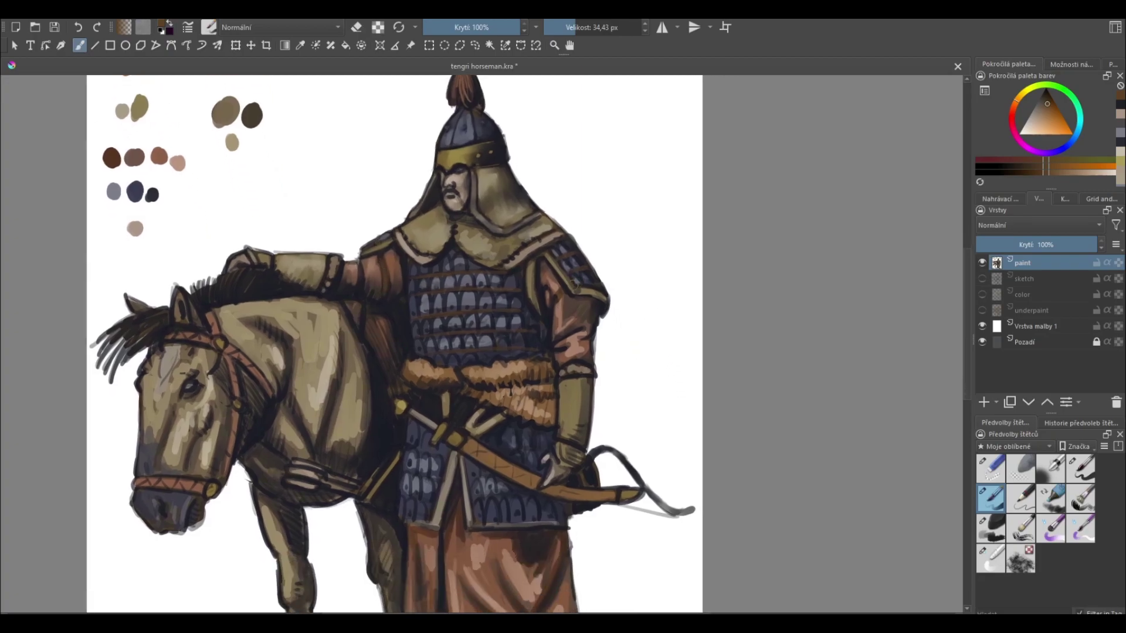
pyautogui.press('/')
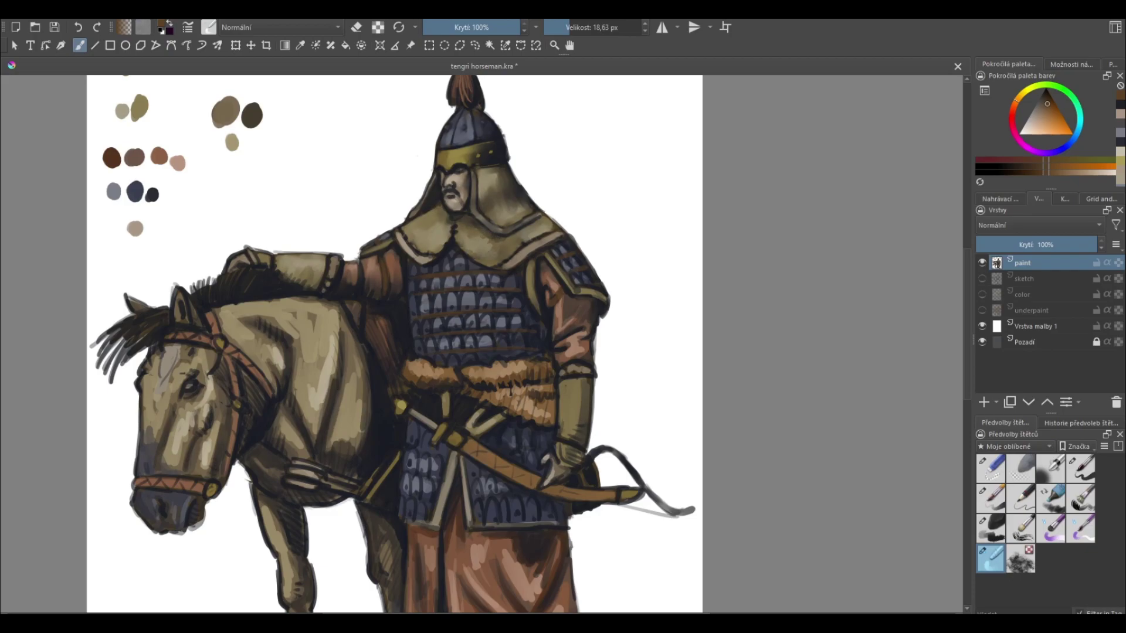
# - Enlarge the brush and paint darker shading strokes down the horseman's long robe
pyautogui.scroll(-2, 566, 321)
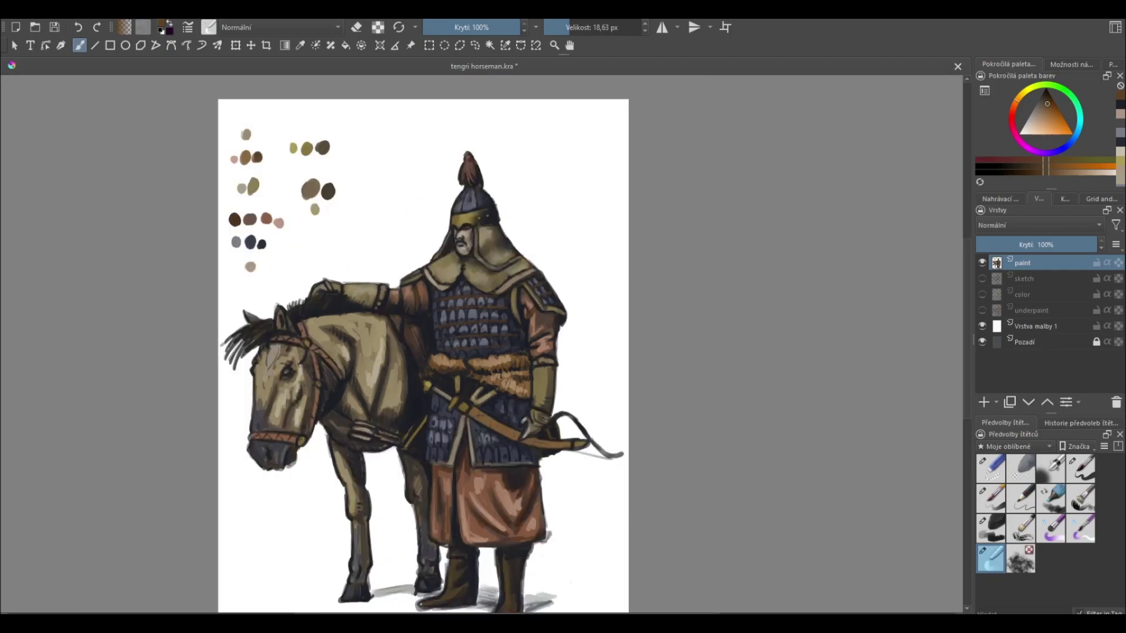
pyautogui.moveTo(583, 394); pyautogui.dragTo(566, 322)
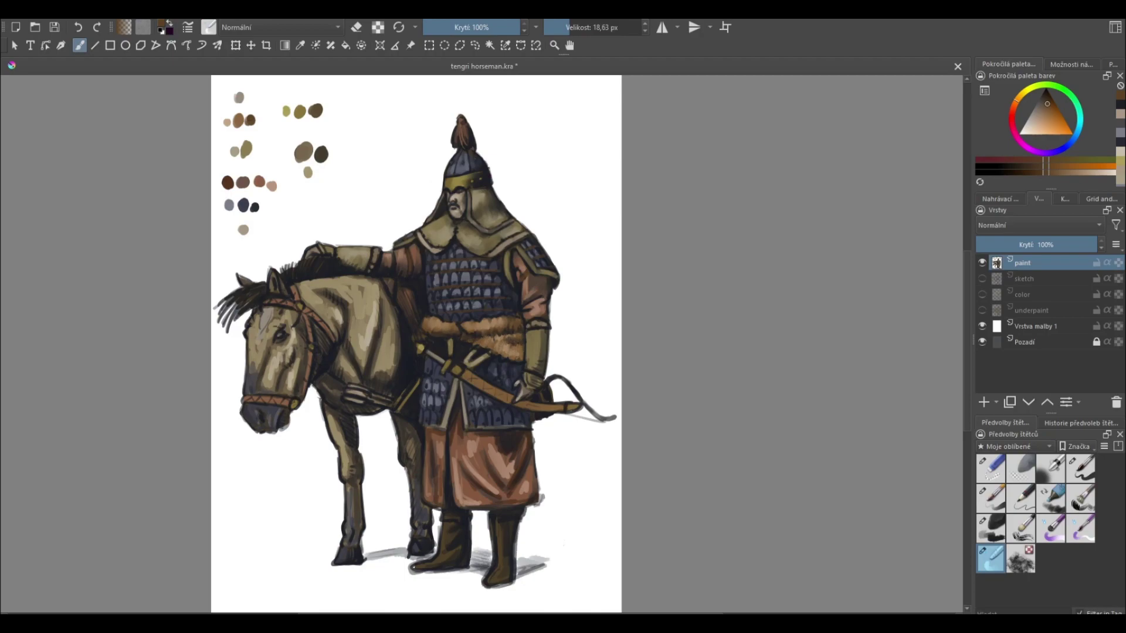
pyautogui.moveTo(583, 437); pyautogui.dragTo(569, 396)
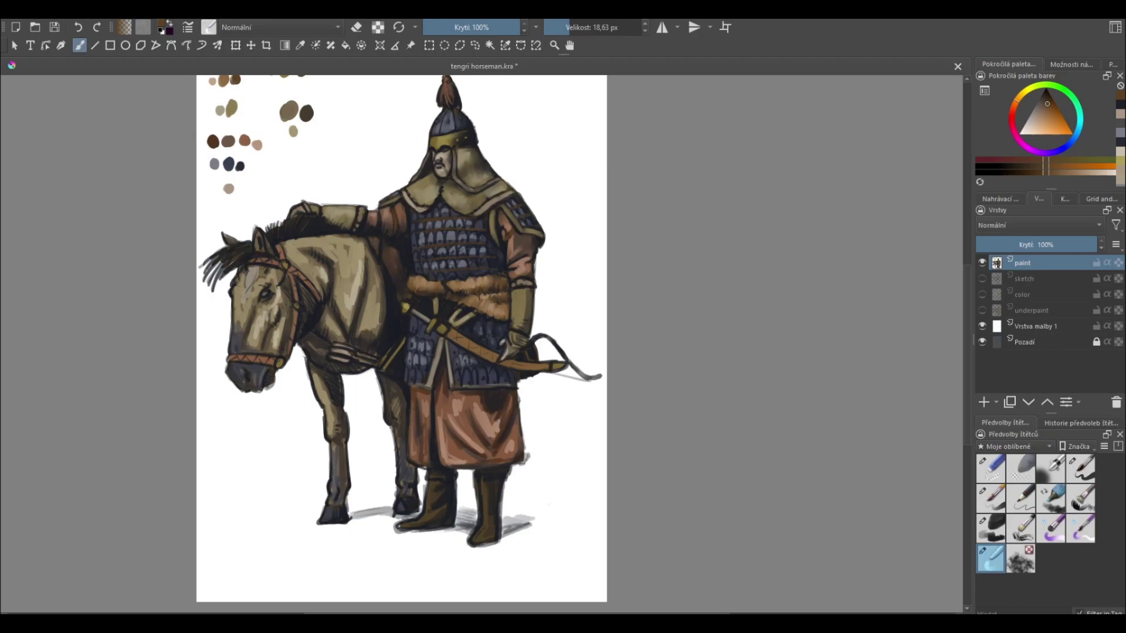
pyautogui.press(']')
pyautogui.press(']')
pyautogui.press(']')
pyautogui.press(']')
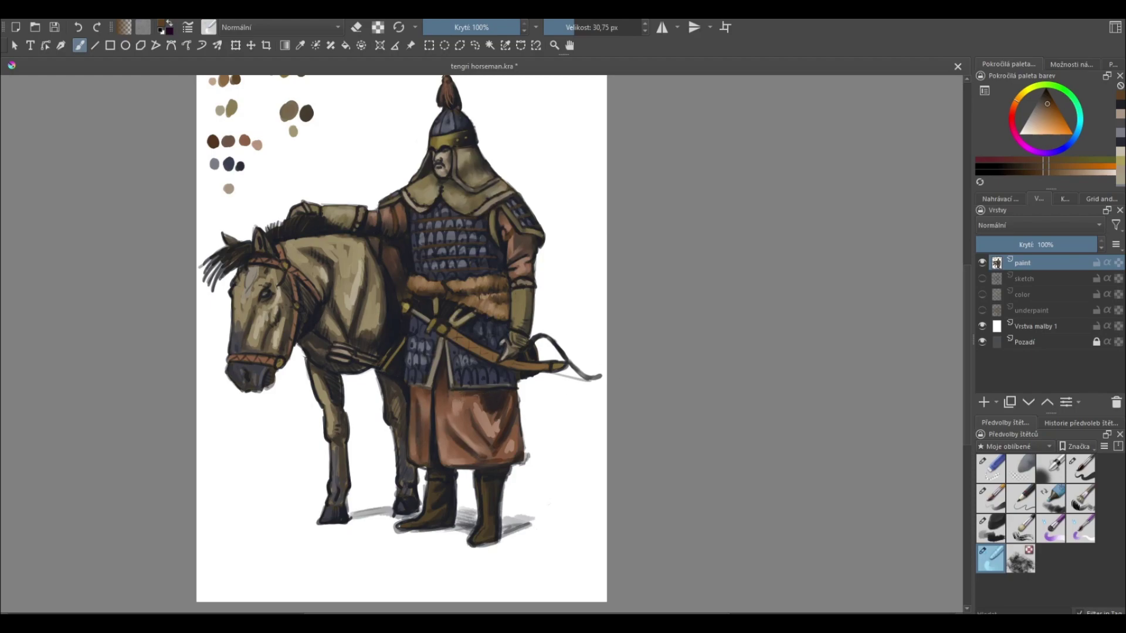
pyautogui.moveTo(485, 396); pyautogui.dragTo(495, 435)
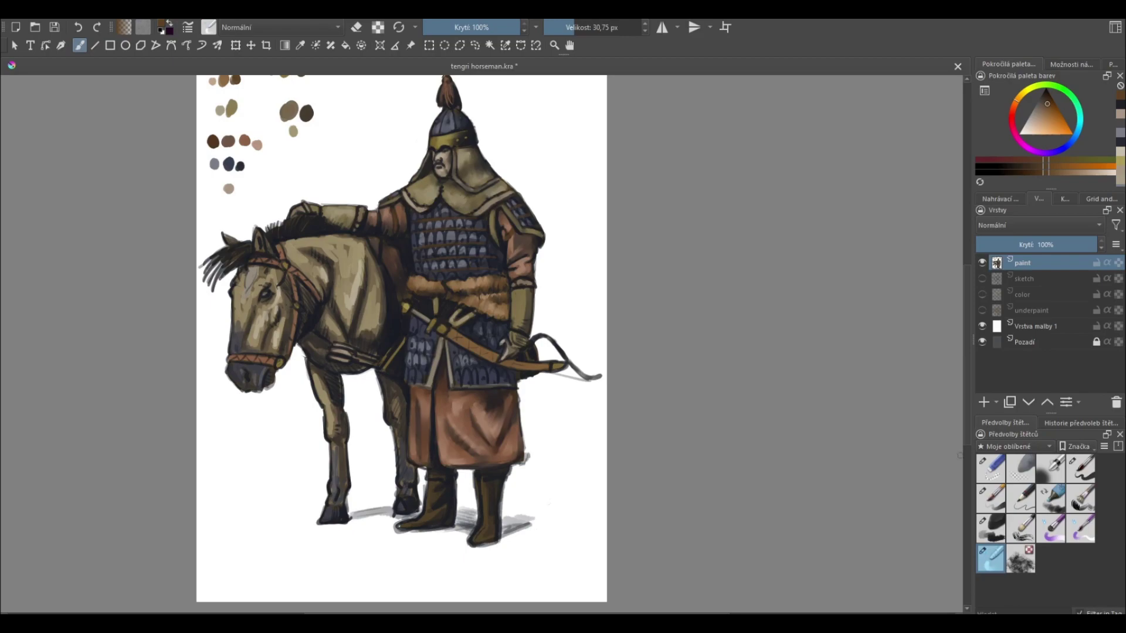
pyautogui.press('e')
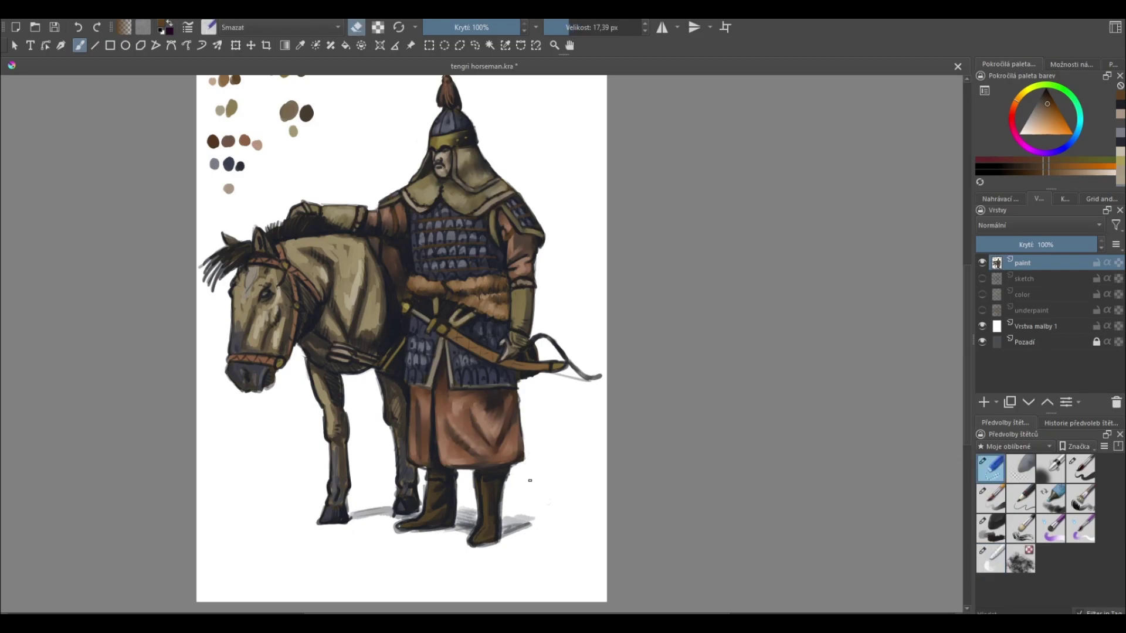
pyautogui.moveTo(563, 495); pyautogui.dragTo(559, 471)
pyautogui.press('/')
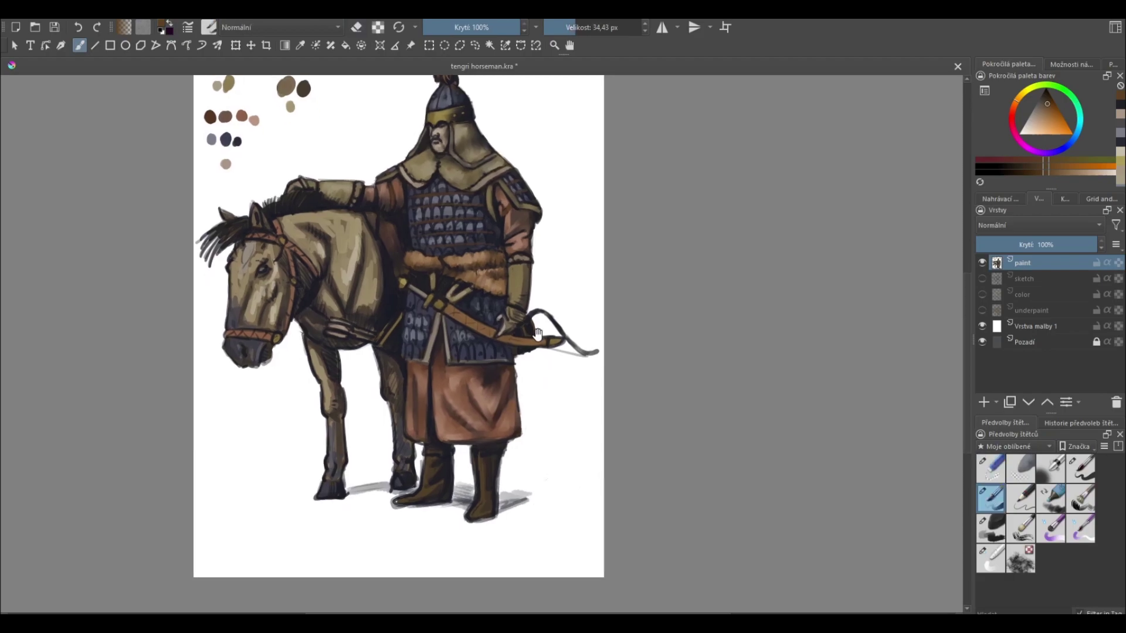
pyautogui.moveTo(537, 335); pyautogui.dragTo(539, 349)
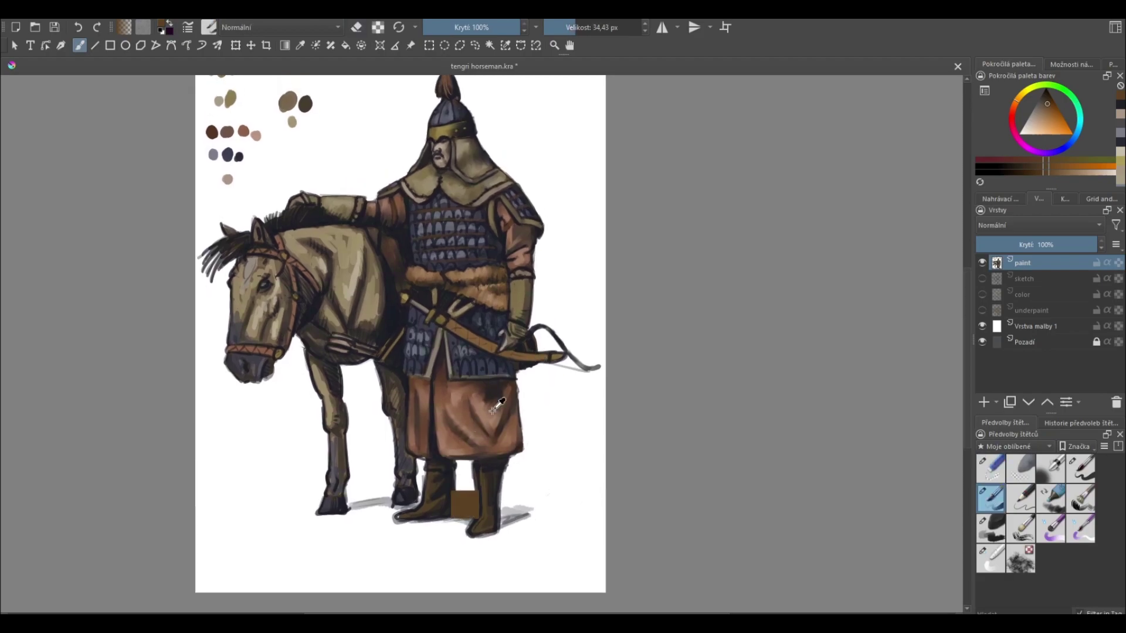
# - Sample the olive colour near the glove and darken the right boot
pyautogui.keyDown('ctrl'); pyautogui.click(537, 314); pyautogui.keyUp('ctrl')
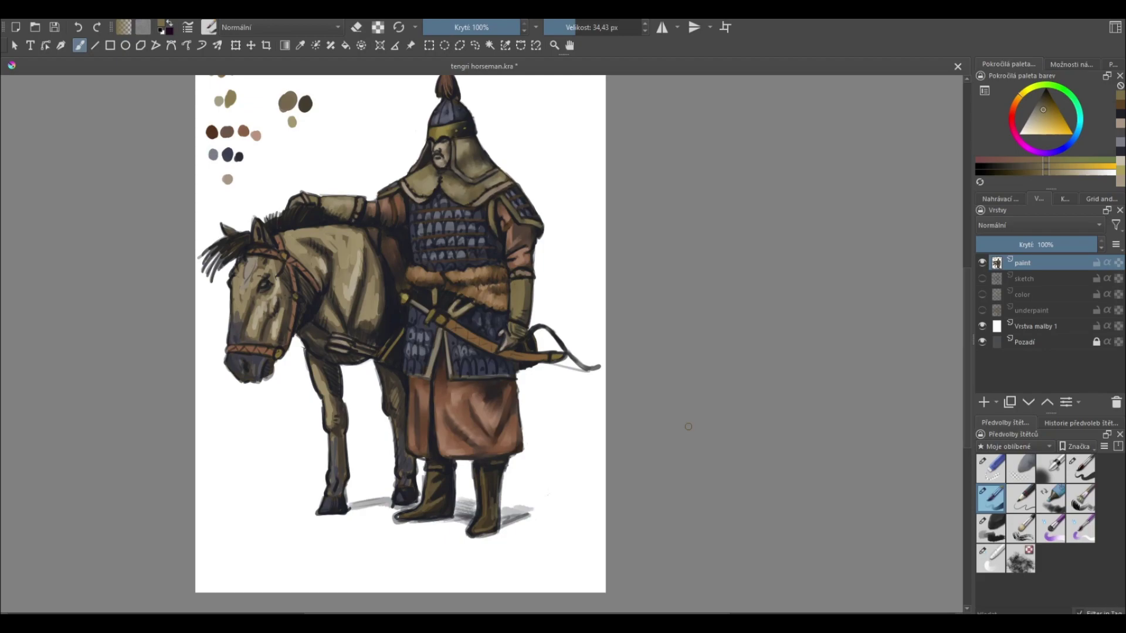
pyautogui.click(990, 558)
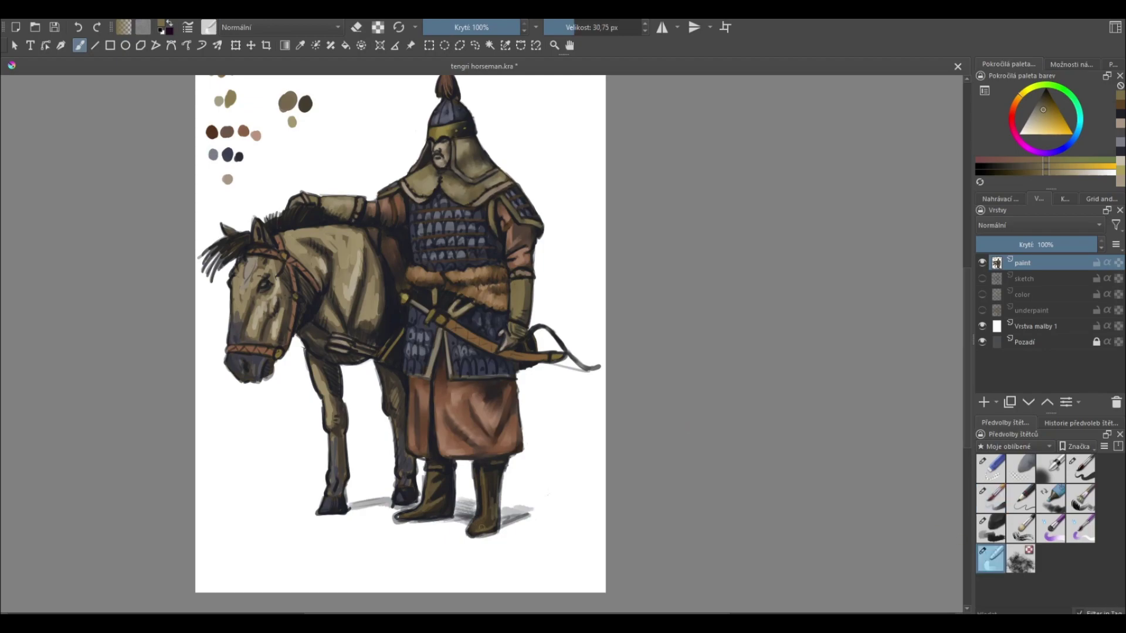
pyautogui.moveTo(477, 473); pyautogui.dragTo(479, 510)
pyautogui.press('/')
# - Paint a dark ground shadow between the hooves, between the boots and right of the boot
pyautogui.keyDown('ctrl'); pyautogui.click(402, 505); pyautogui.keyUp('ctrl')
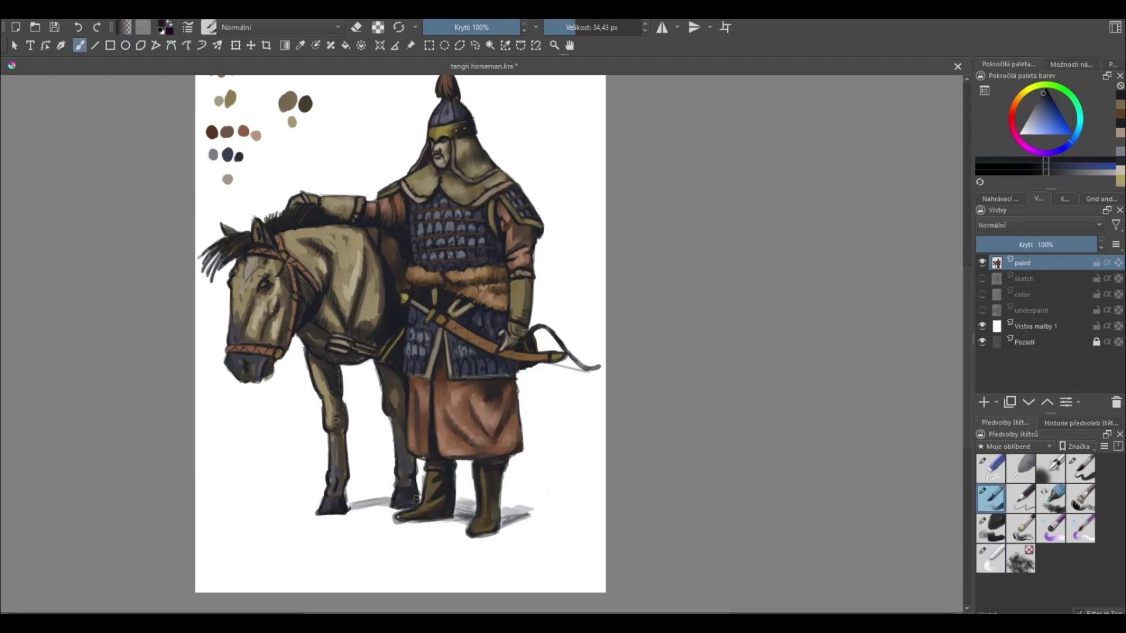
pyautogui.keyDown('ctrl'); pyautogui.click(225, 155); pyautogui.keyUp('ctrl')
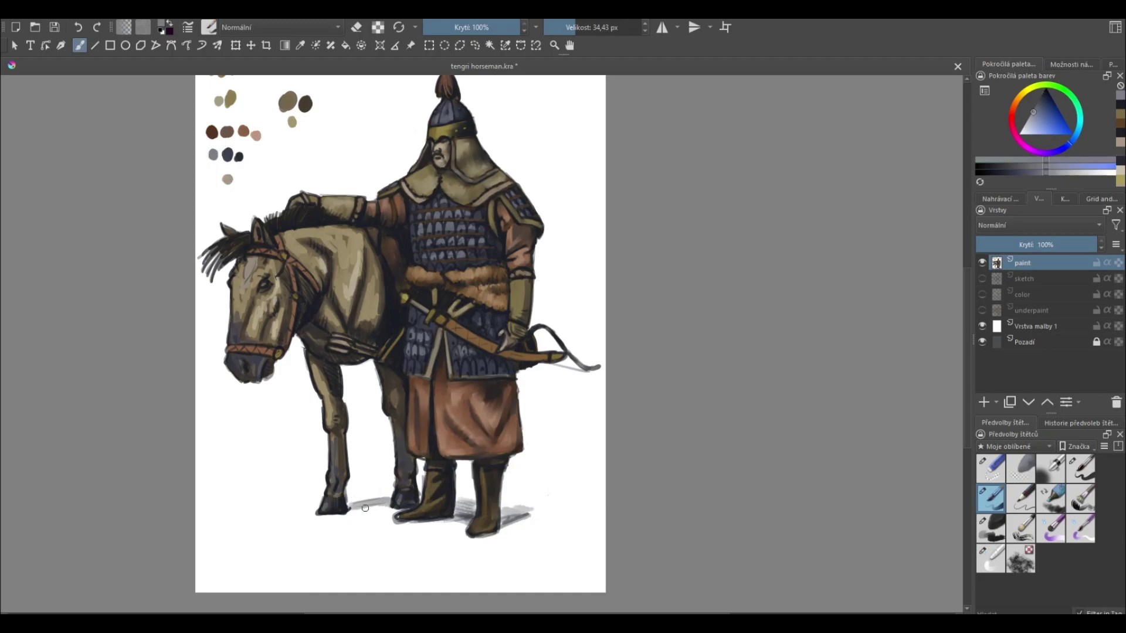
pyautogui.press('/')
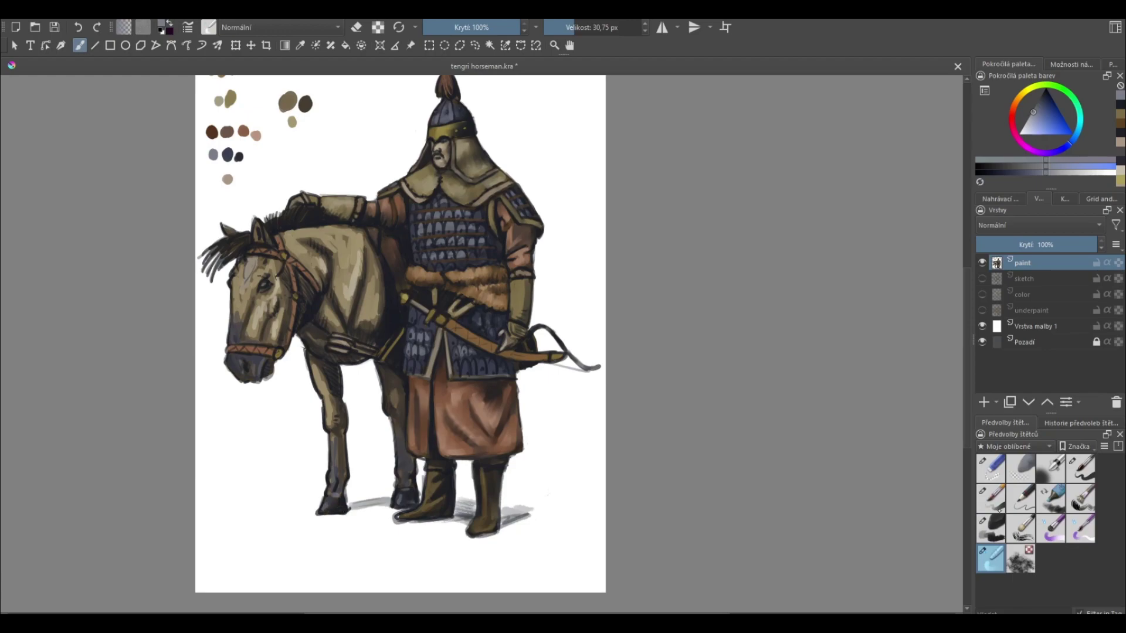
pyautogui.press('/')
pyautogui.keyDown('ctrl'); pyautogui.click(419, 481); pyautogui.keyUp('ctrl')
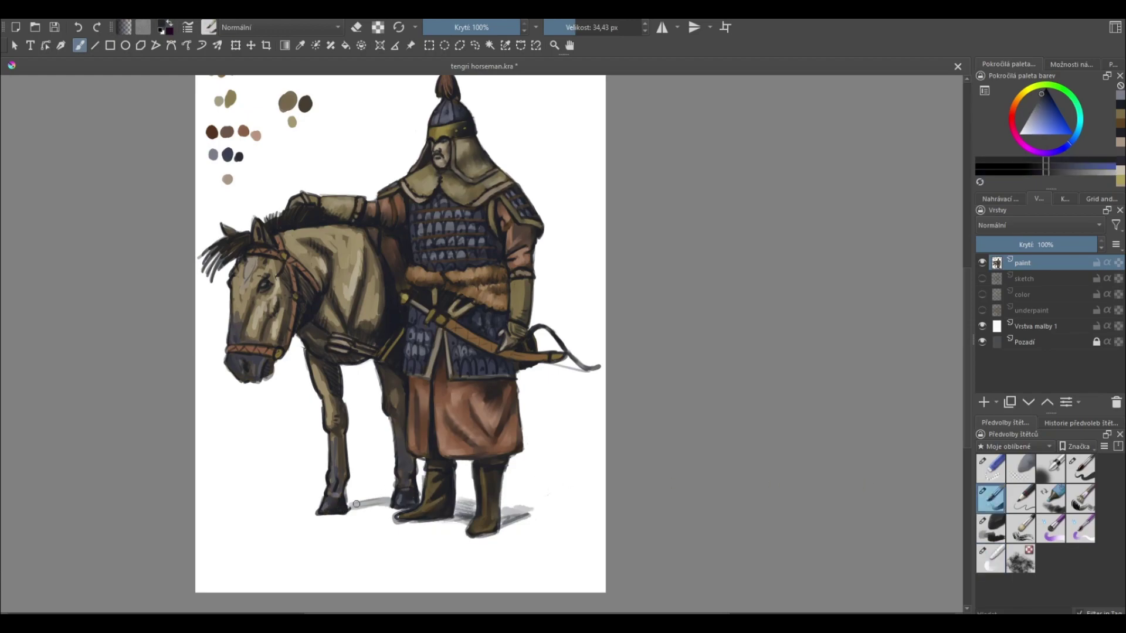
pyautogui.moveTo(355, 505); pyautogui.dragTo(392, 503)
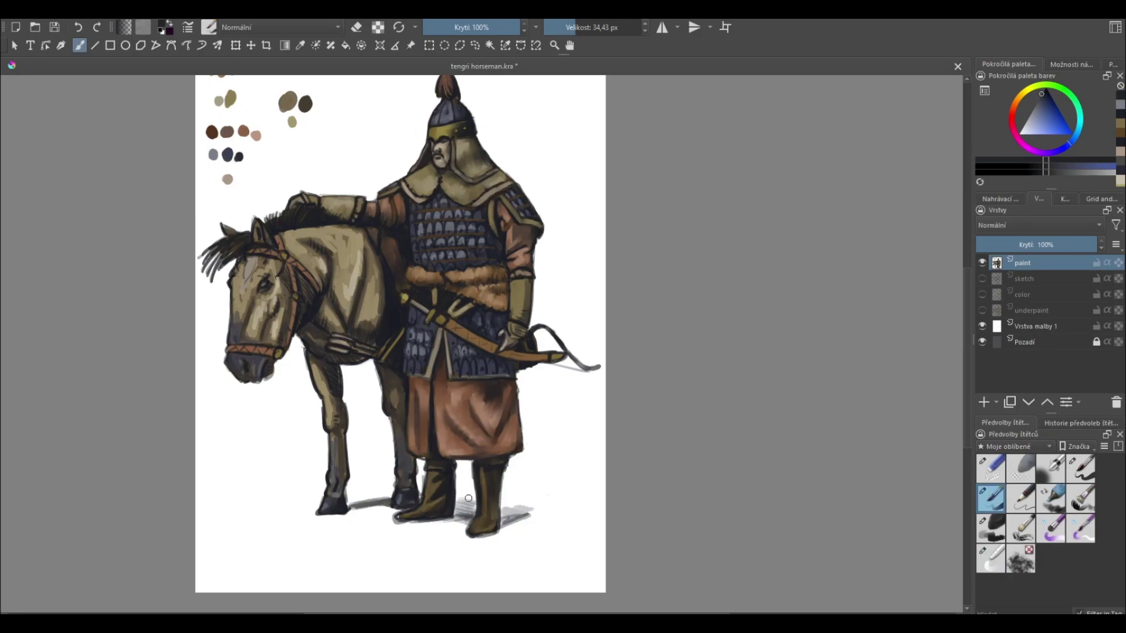
pyautogui.moveTo(457, 508); pyautogui.dragTo(470, 509)
pyautogui.moveTo(510, 506)
pyautogui.mouseDown()
pyautogui.moveTo(519, 509)
pyautogui.moveTo(508, 505)
pyautogui.moveTo(508, 517)
pyautogui.moveTo(526, 512)
pyautogui.mouseUp()
pyautogui.press('/')
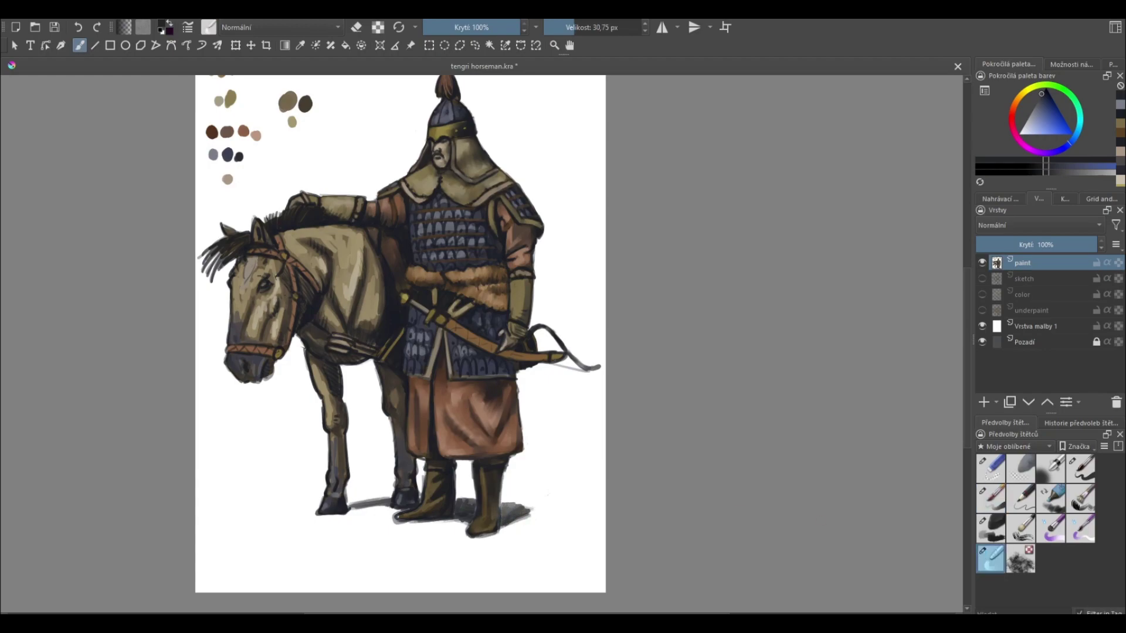
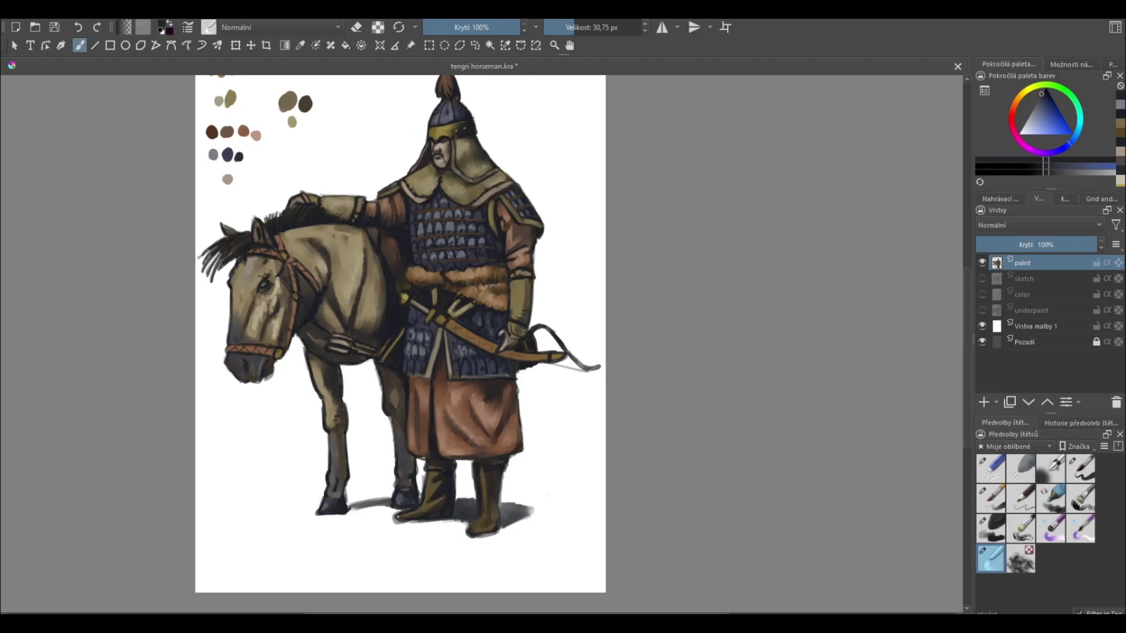
# - Tone down the horse's muzzle highlights with two darker strokes, then review the whole painting
pyautogui.moveTo(272, 321); pyautogui.dragTo(281, 337)
pyautogui.moveTo(261, 301)
pyautogui.mouseDown()
pyautogui.moveTo(254, 333)
pyautogui.moveTo(265, 307)
pyautogui.mouseUp()
pyautogui.press('-')
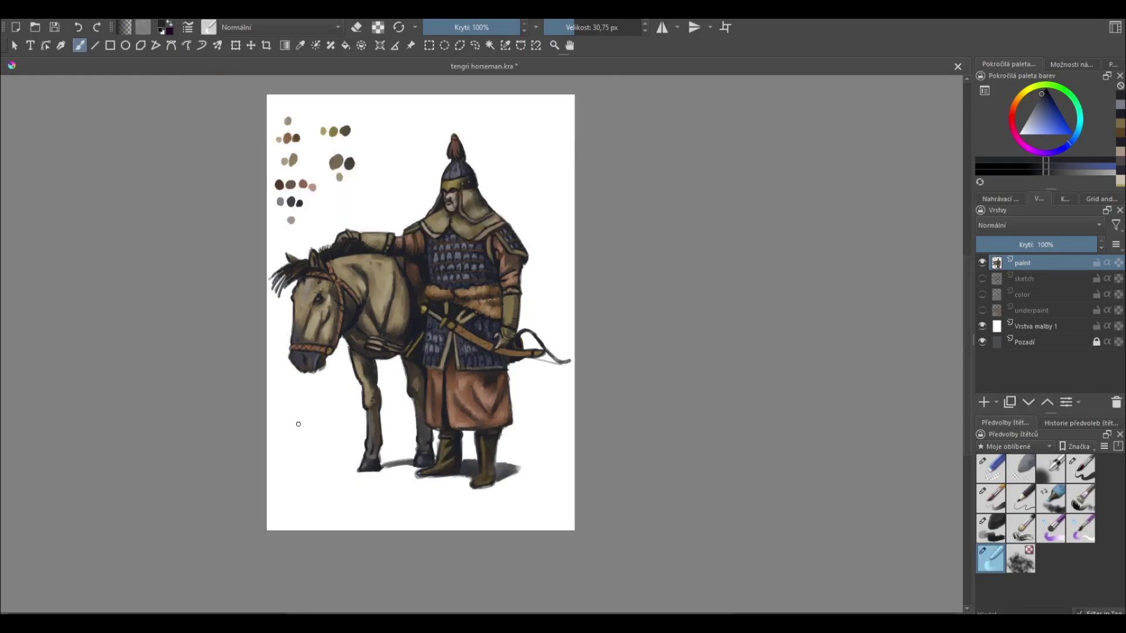
pyautogui.press('+')
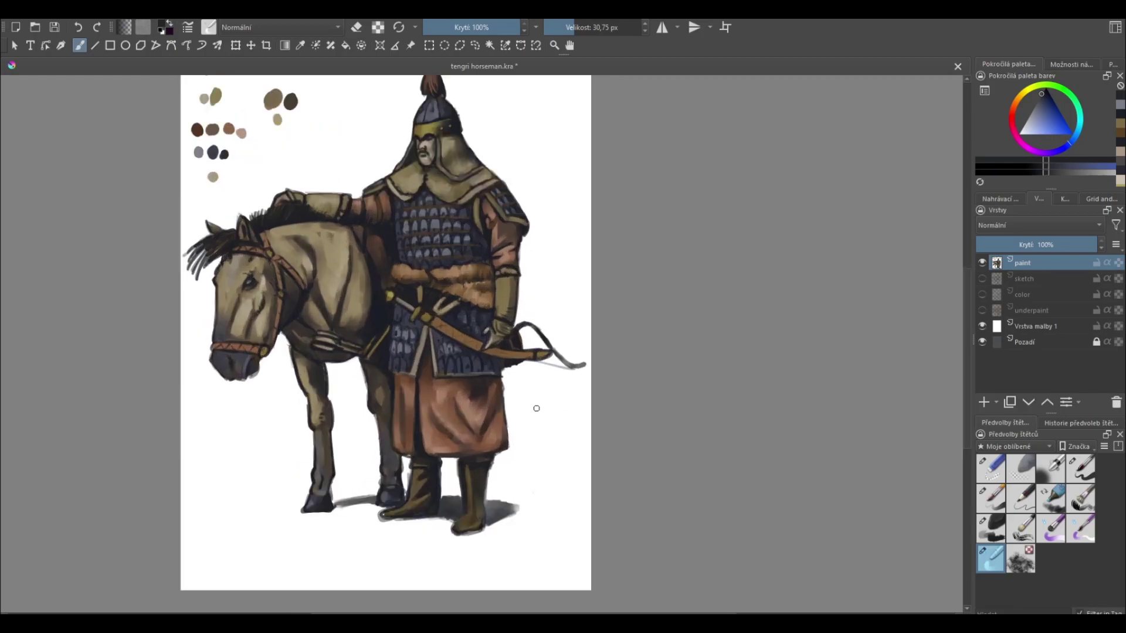
pyautogui.moveTo(560, 351); pyautogui.dragTo(549, 401)
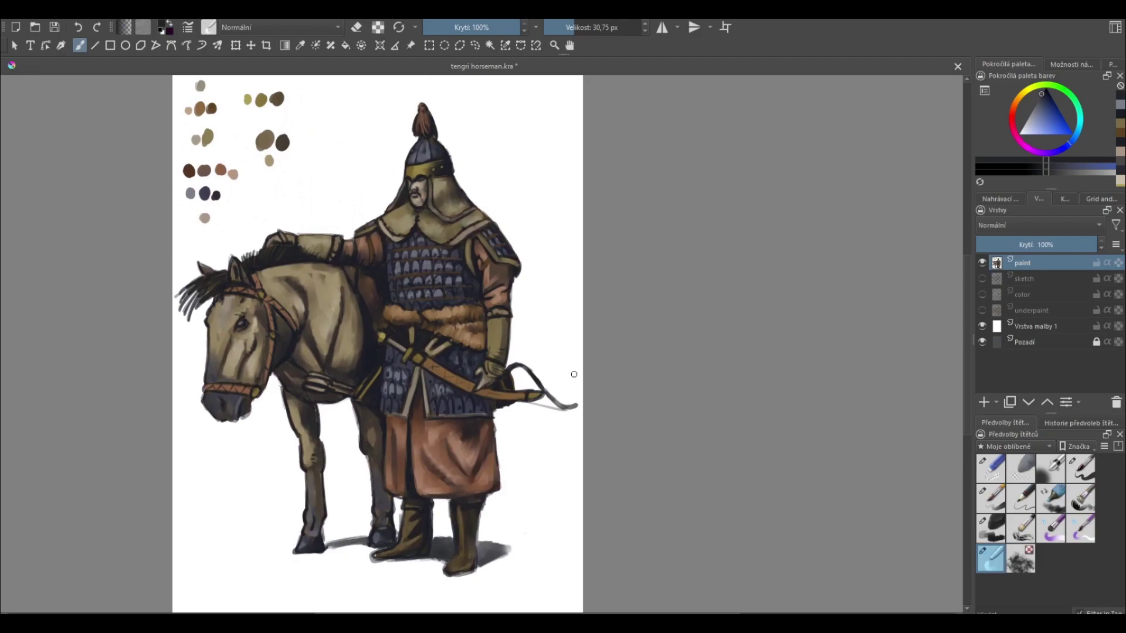
pyautogui.moveTo(574, 374); pyautogui.dragTo(568, 399)
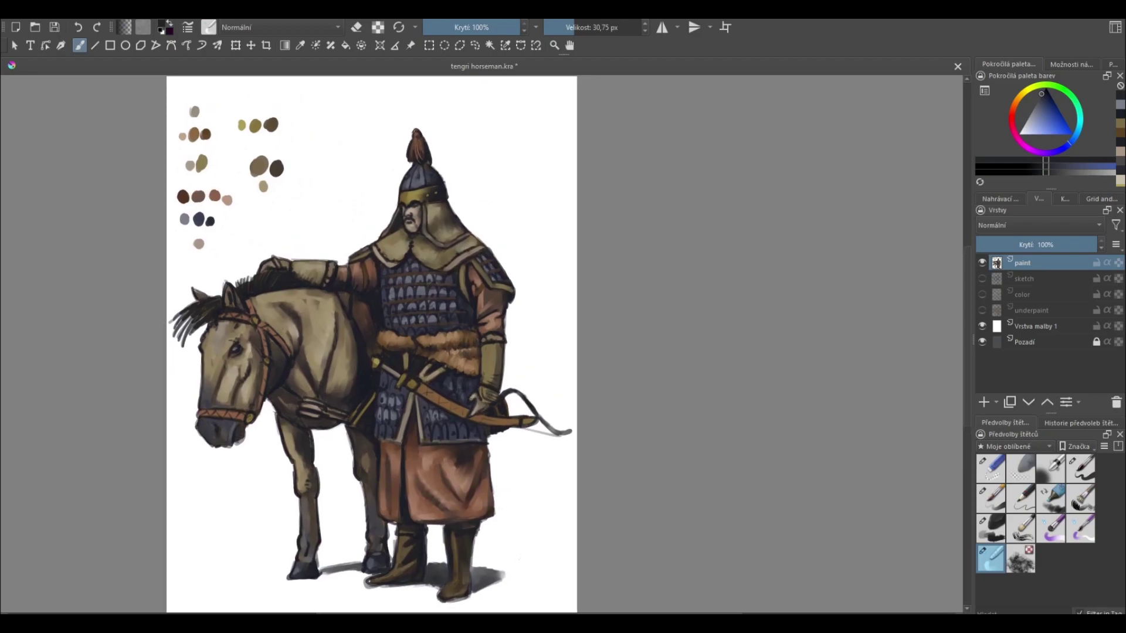
pyautogui.press('/')
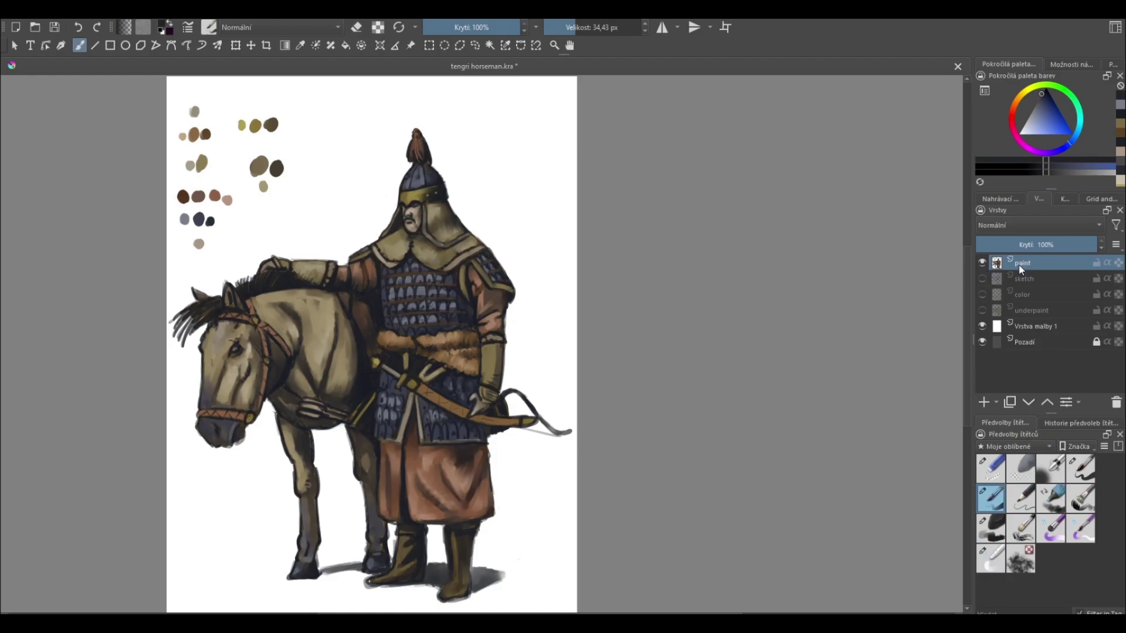
# - Duplicate the paint layer as a hidden 'Kopie paint' backup placed below the paint layer
pyautogui.hotkey('ctrl', 'j')
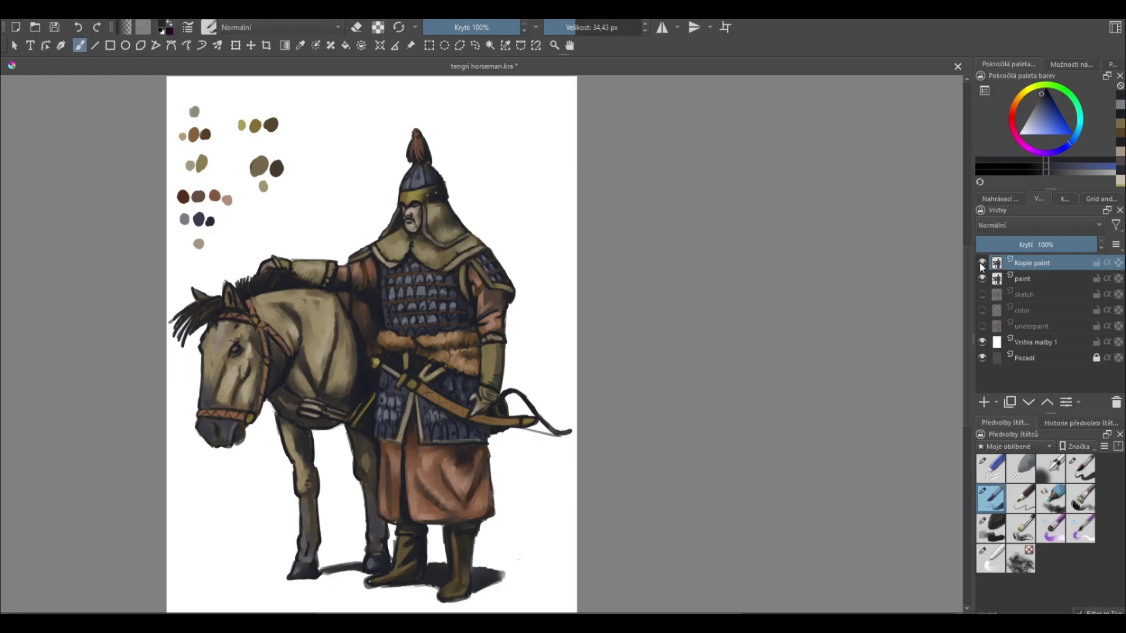
pyautogui.click(982, 263)
pyautogui.moveTo(1031, 268)
pyautogui.mouseDown()
pyautogui.moveTo(1029, 287)
pyautogui.moveTo(1004, 275)
pyautogui.mouseUp()
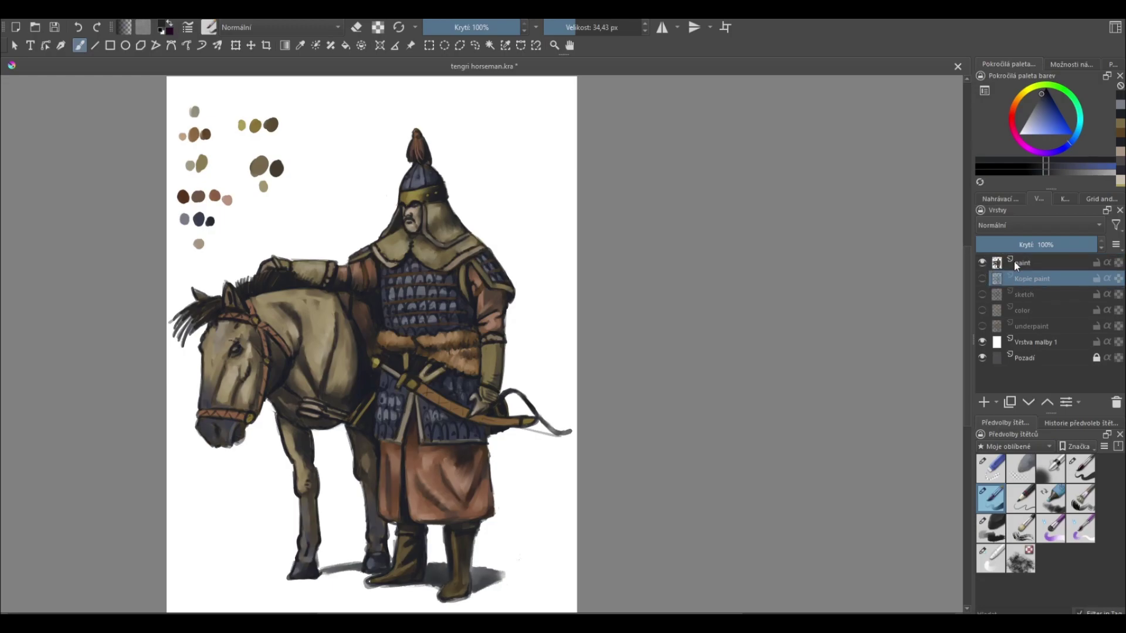
pyautogui.click(1014, 263)
# - Hide the white fill layer 'Vrstva malby 1' so the dark grey background shows
pyautogui.hotkey('ctrl', '+')
pyautogui.moveTo(540, 307); pyautogui.dragTo(674, 403)
pyautogui.click(991, 469)
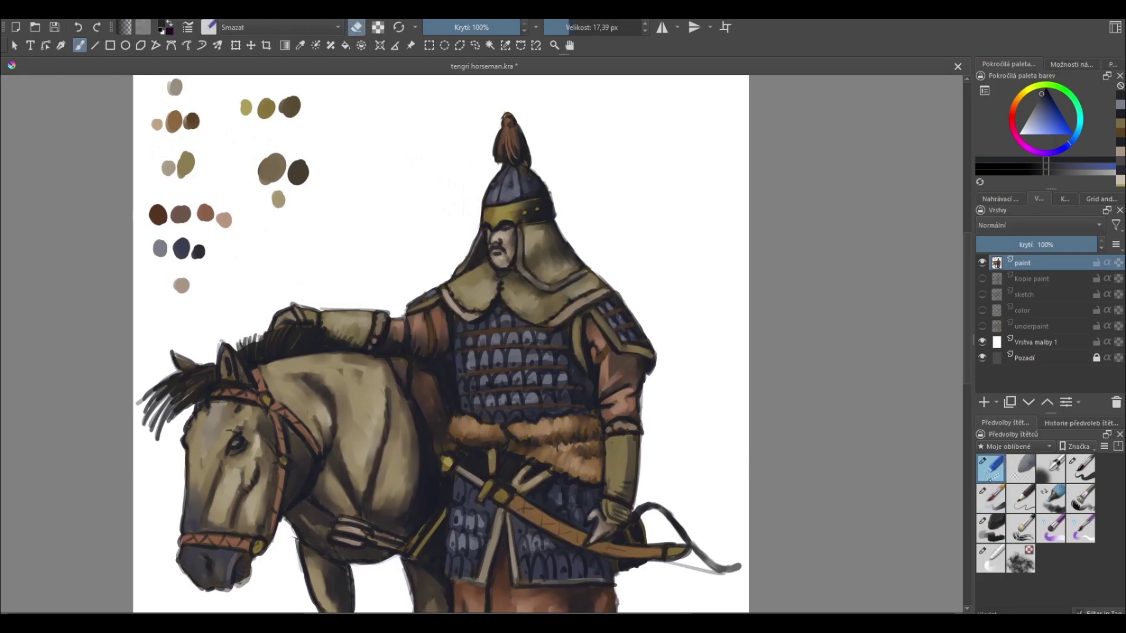
pyautogui.click(991, 498)
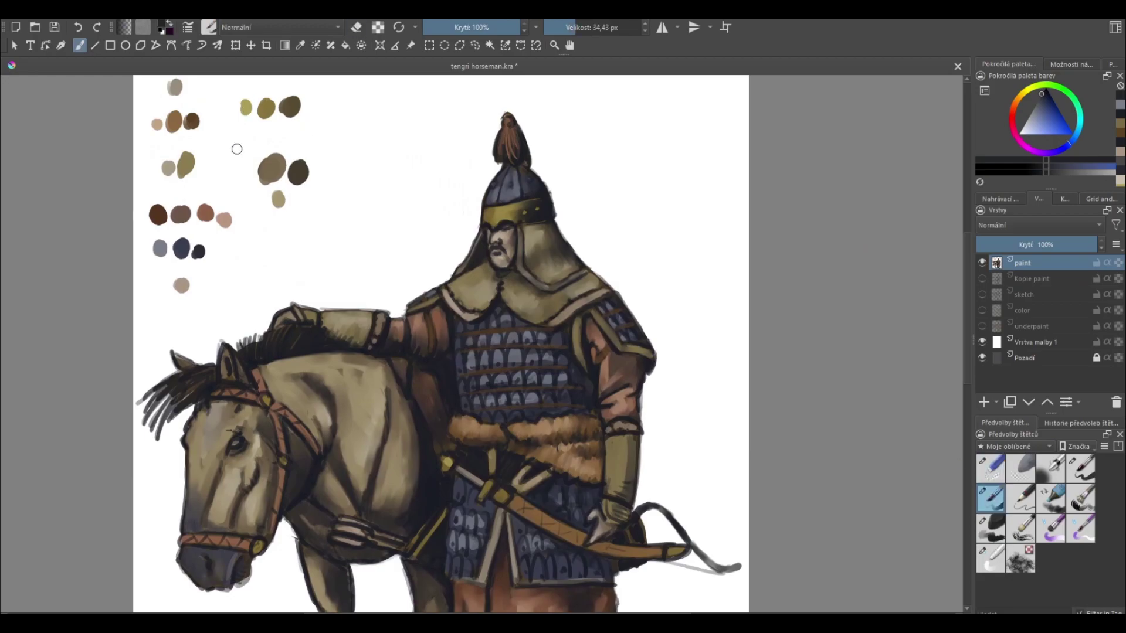
pyautogui.click(982, 342)
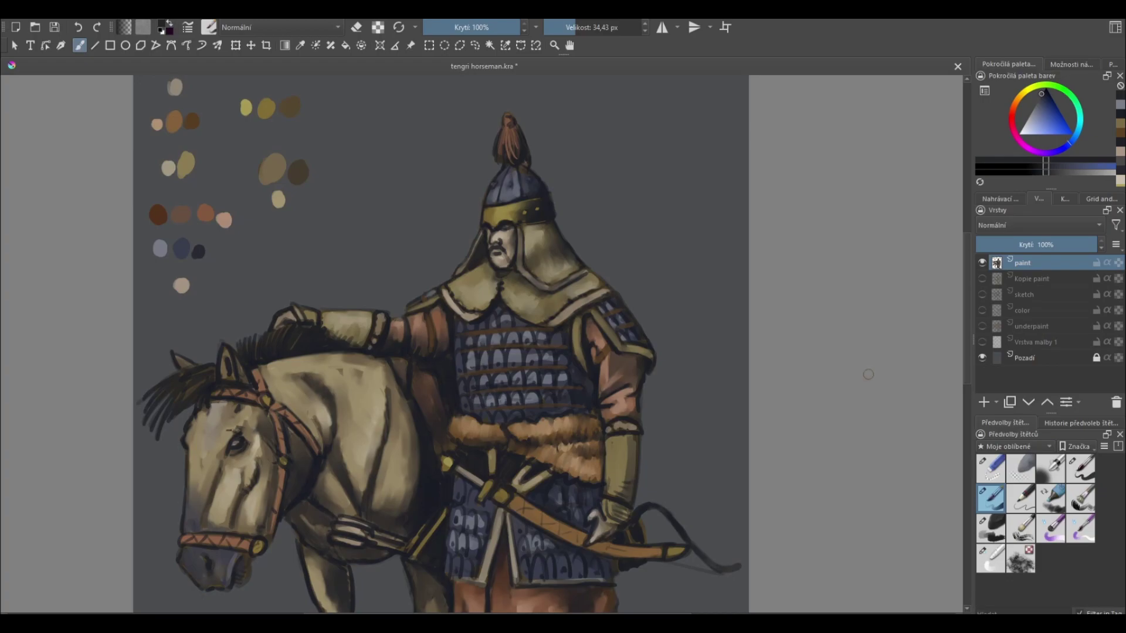
# - Sample the helmet colour and dab light blue-grey highlights onto the helmet
pyautogui.moveTo(563, 302); pyautogui.dragTo(545, 351)
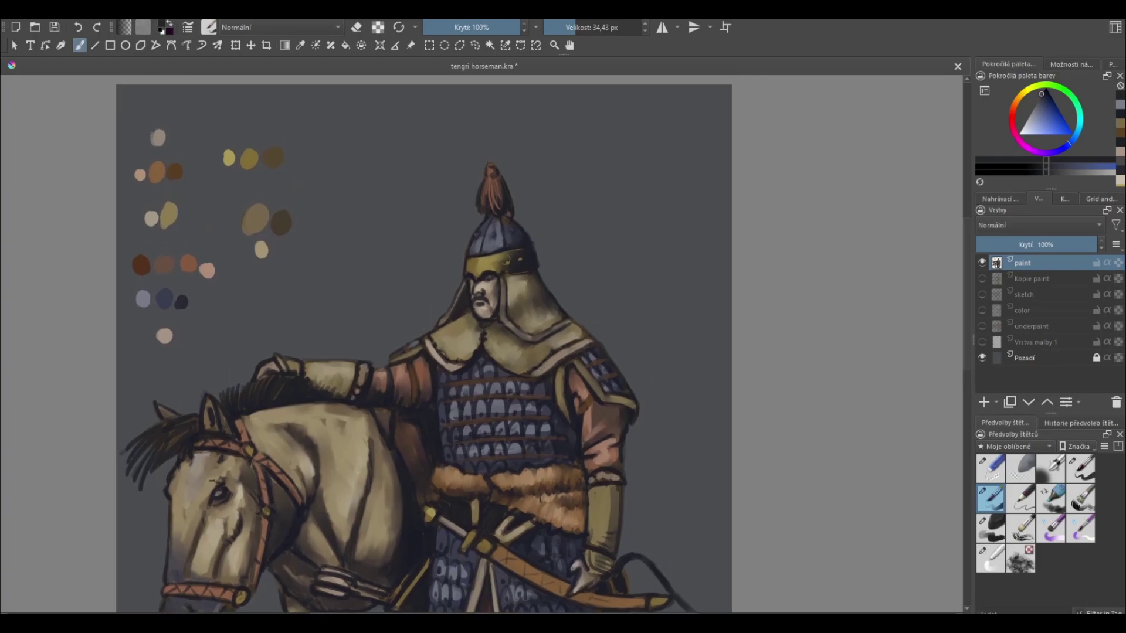
pyautogui.keyDown('ctrl'); pyautogui.click(478, 236); pyautogui.keyUp('ctrl')
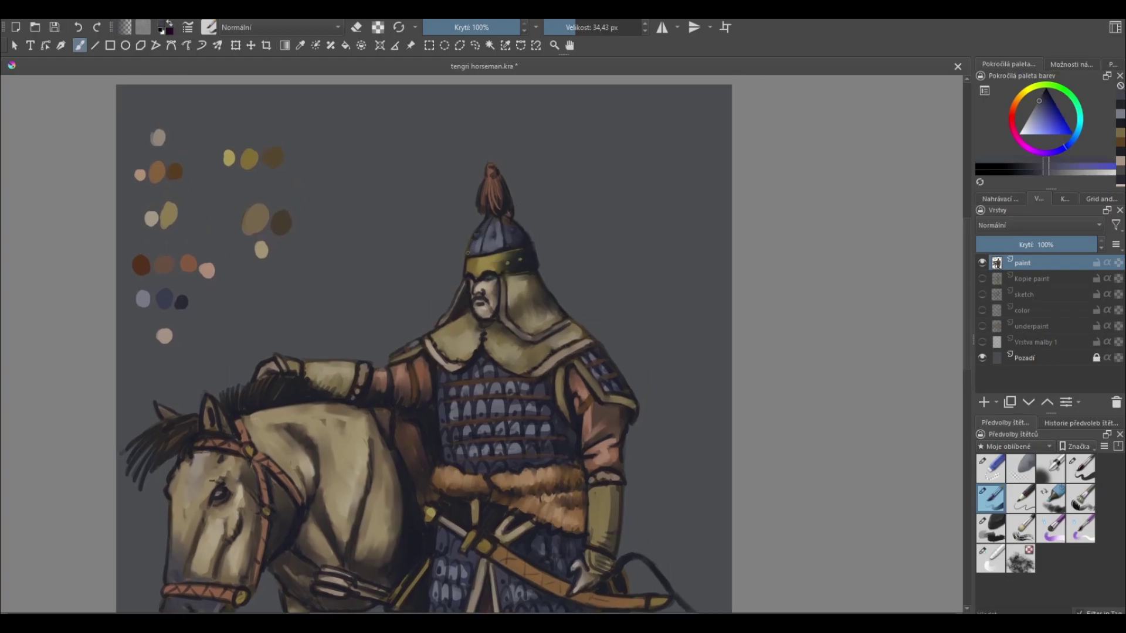
pyautogui.keyDown('ctrl'); pyautogui.click(481, 234); pyautogui.keyUp('ctrl')
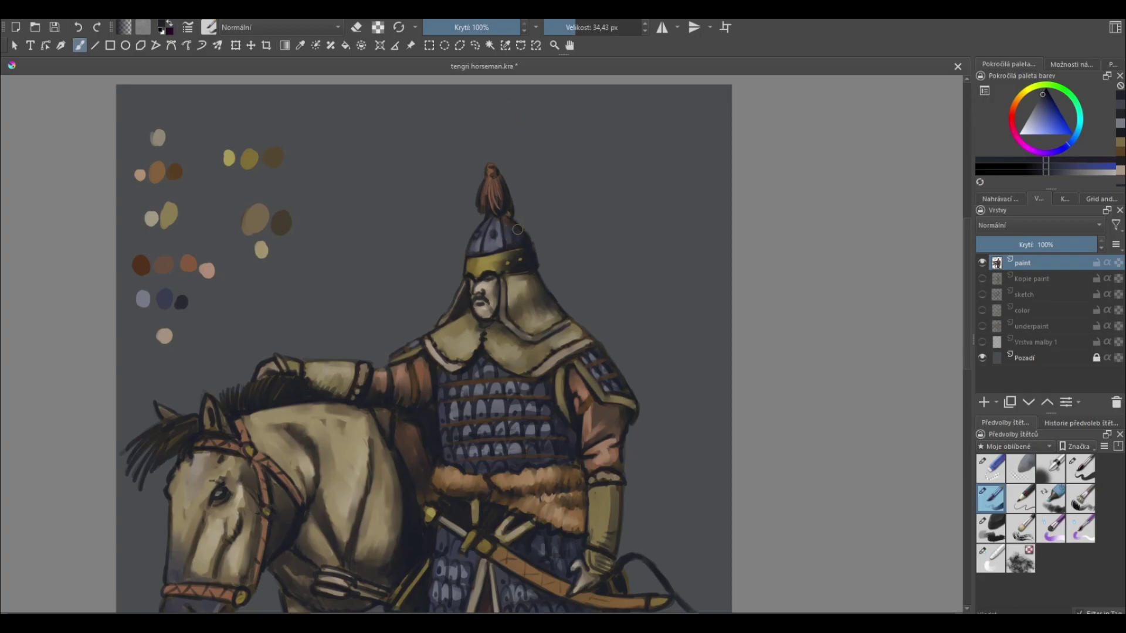
pyautogui.keyDown('ctrl'); pyautogui.click(143, 298); pyautogui.keyUp('ctrl')
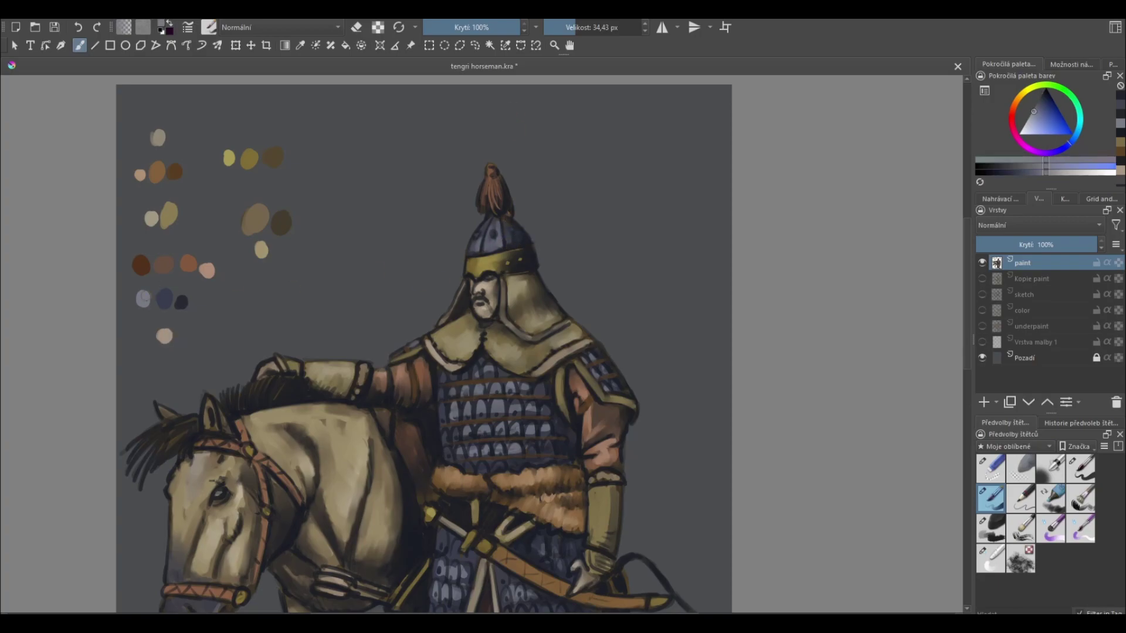
pyautogui.click(477, 233)
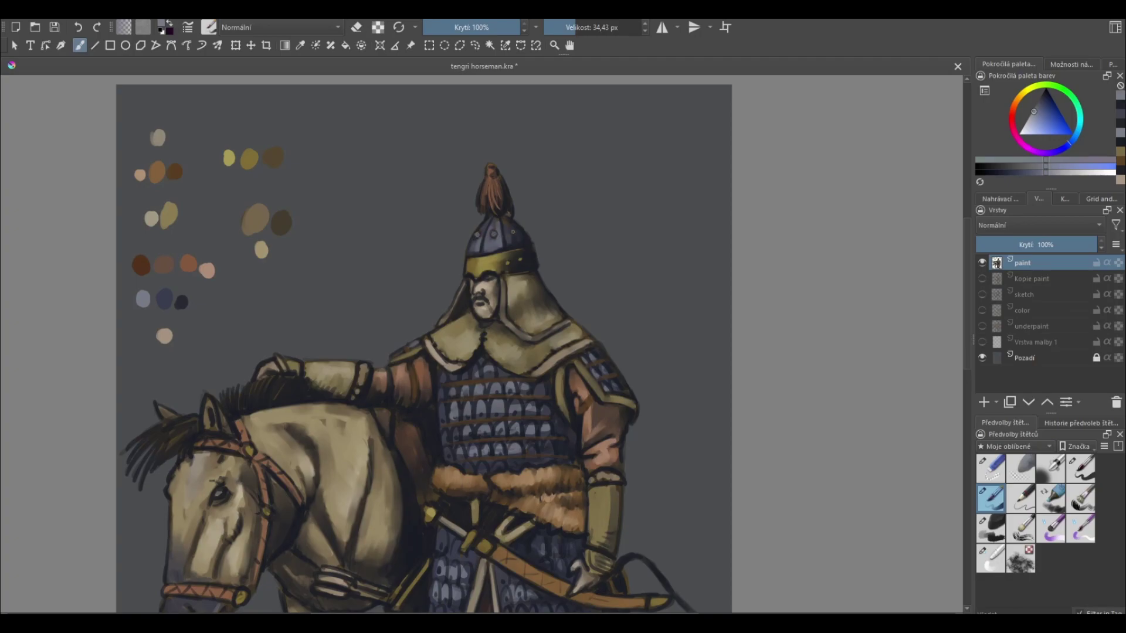
# - Shrink the brush to 19.93 px and paint dark reddish-brown strokes on the tassel
pyautogui.press('[')
pyautogui.press('[')
pyautogui.press('[')
pyautogui.keyDown('ctrl'); pyautogui.click(485, 180); pyautogui.keyUp('ctrl')
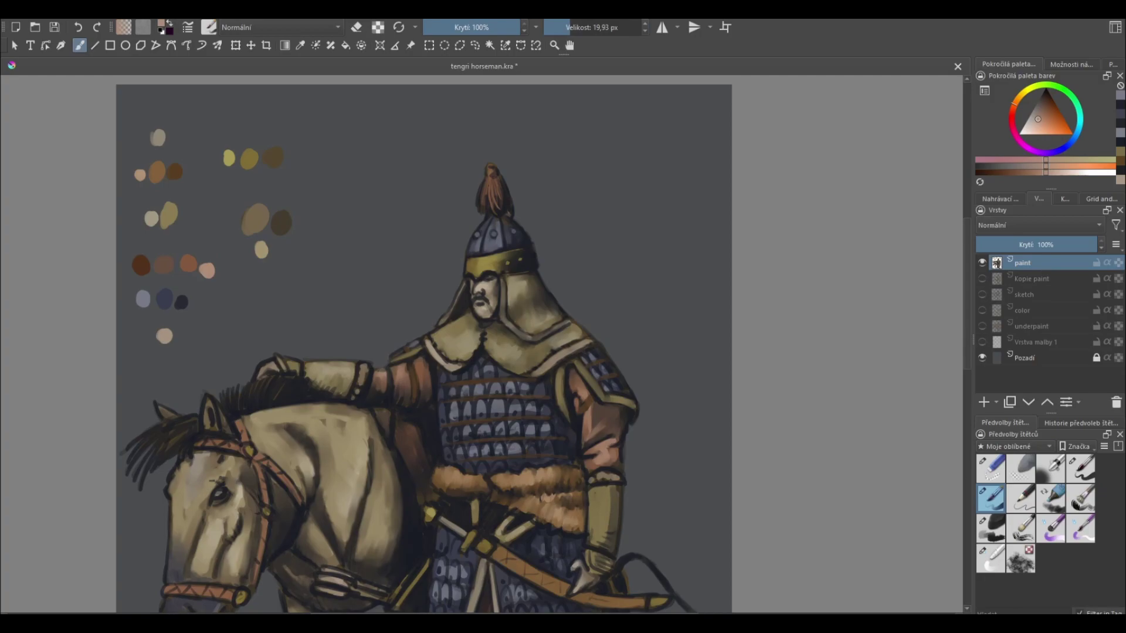
pyautogui.click(490, 170)
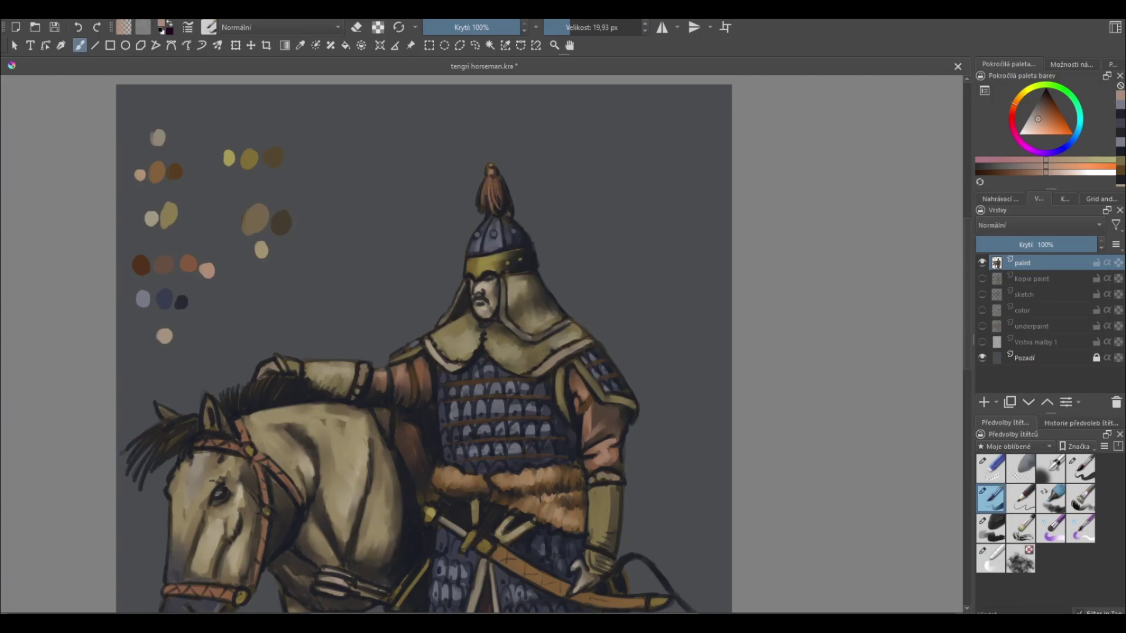
pyautogui.keyDown('ctrl'); pyautogui.click(141, 265); pyautogui.keyUp('ctrl')
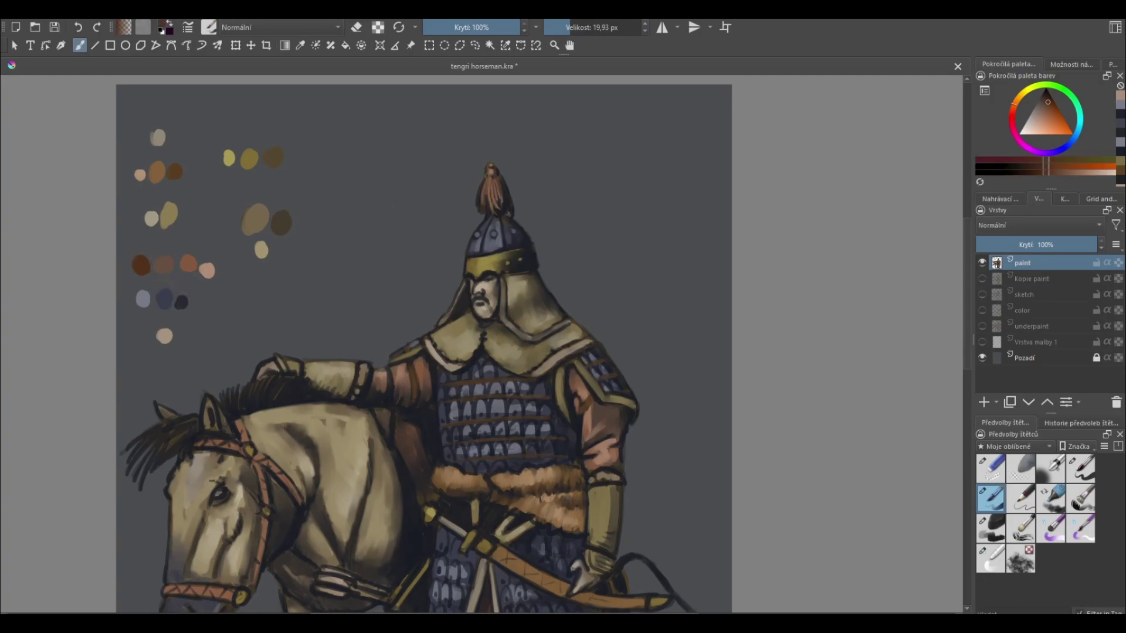
pyautogui.moveTo(490, 184); pyautogui.dragTo(499, 210)
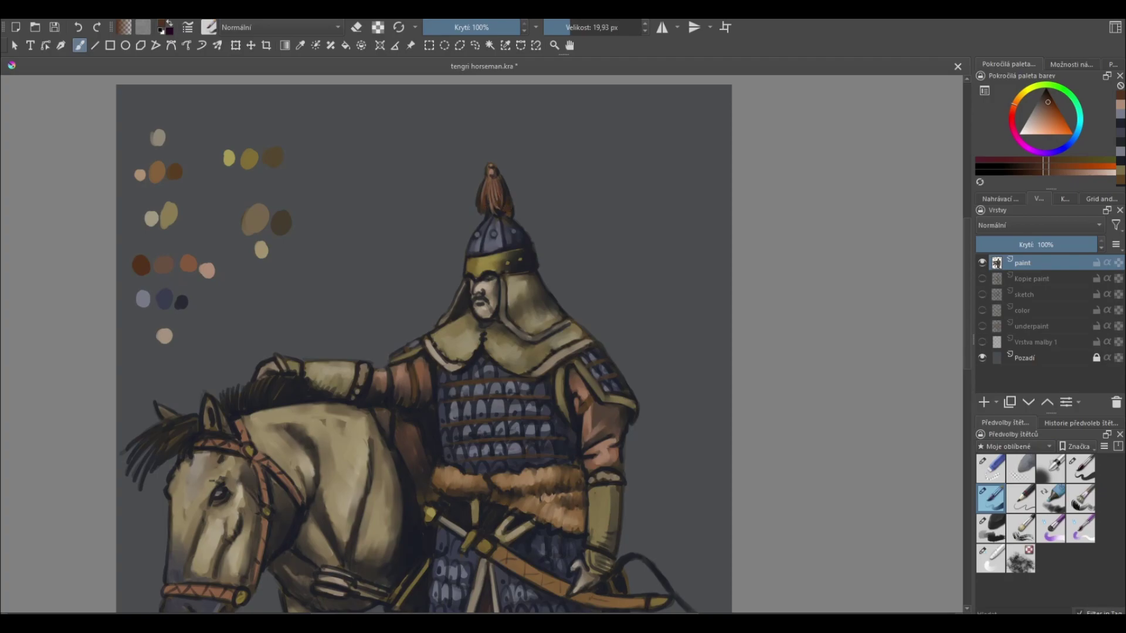
pyautogui.keyDown('ctrl'); pyautogui.click(233, 155); pyautogui.keyUp('ctrl')
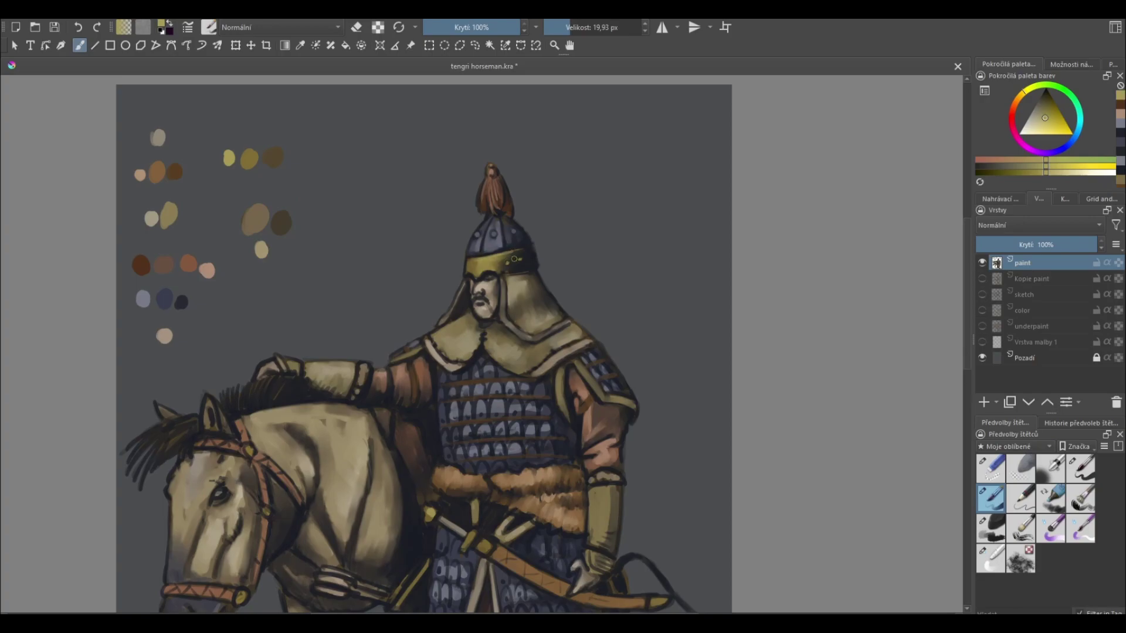
# - Pick a brown from the palette dots and paint a short dark stroke on the muzzle by the noseband
pyautogui.press('-')
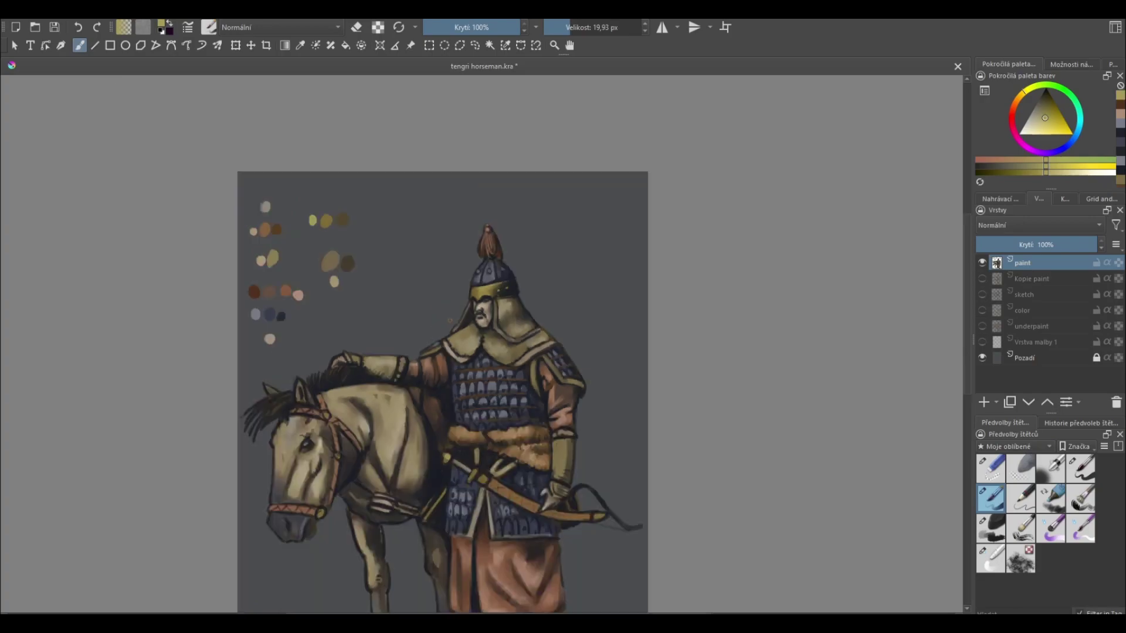
pyautogui.press('-')
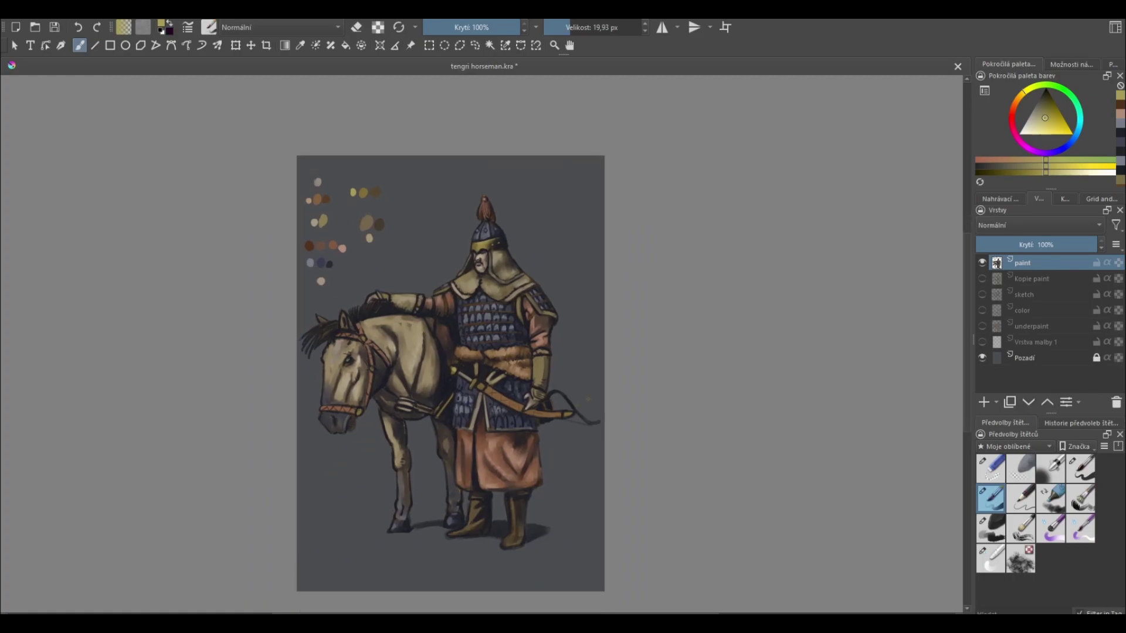
pyautogui.press('+')
pyautogui.keyDown('ctrl'); pyautogui.click(279, 330); pyautogui.keyUp('ctrl')
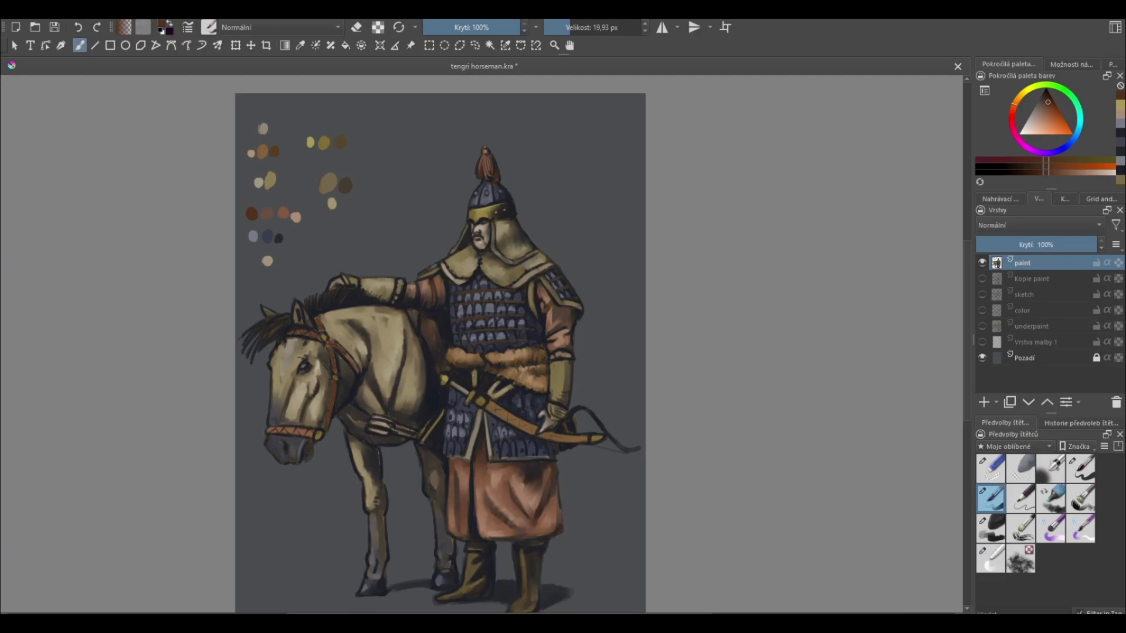
pyautogui.keyDown('ctrl'); pyautogui.click(290, 203); pyautogui.keyUp('ctrl')
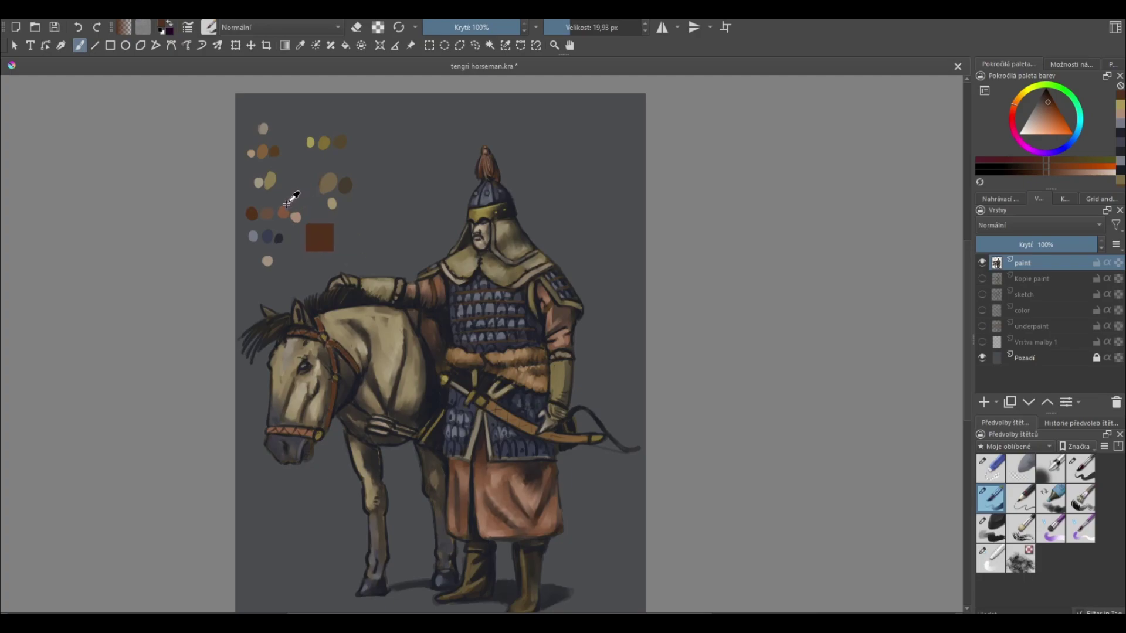
pyautogui.moveTo(289, 203); pyautogui.dragTo(291, 205)
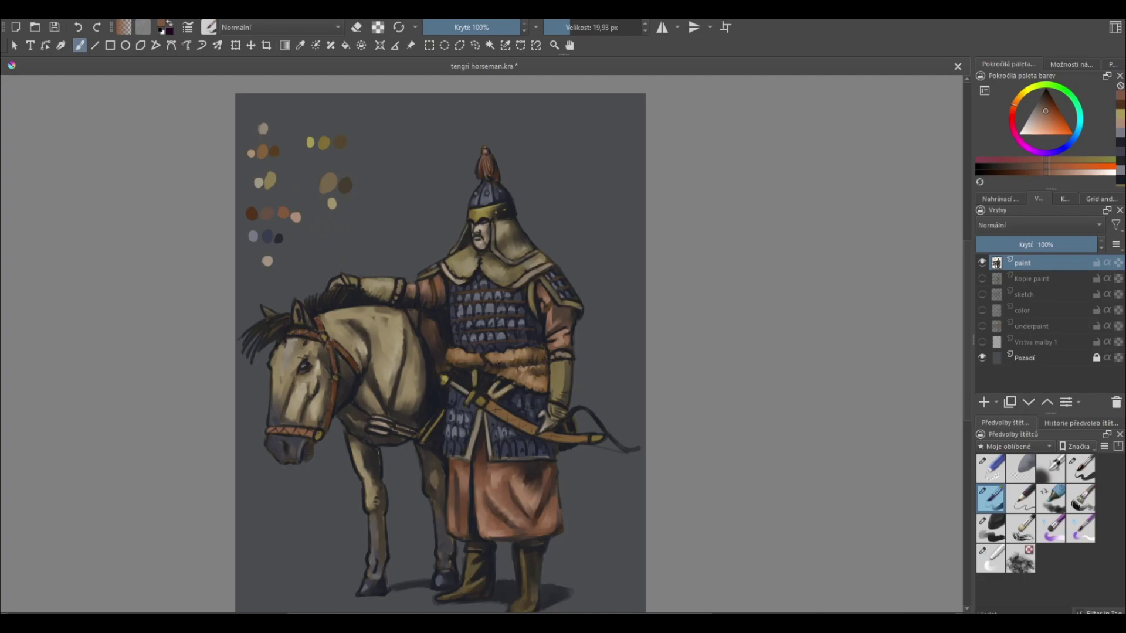
pyautogui.keyDown('ctrl'); pyautogui.click(258, 206); pyautogui.keyUp('ctrl')
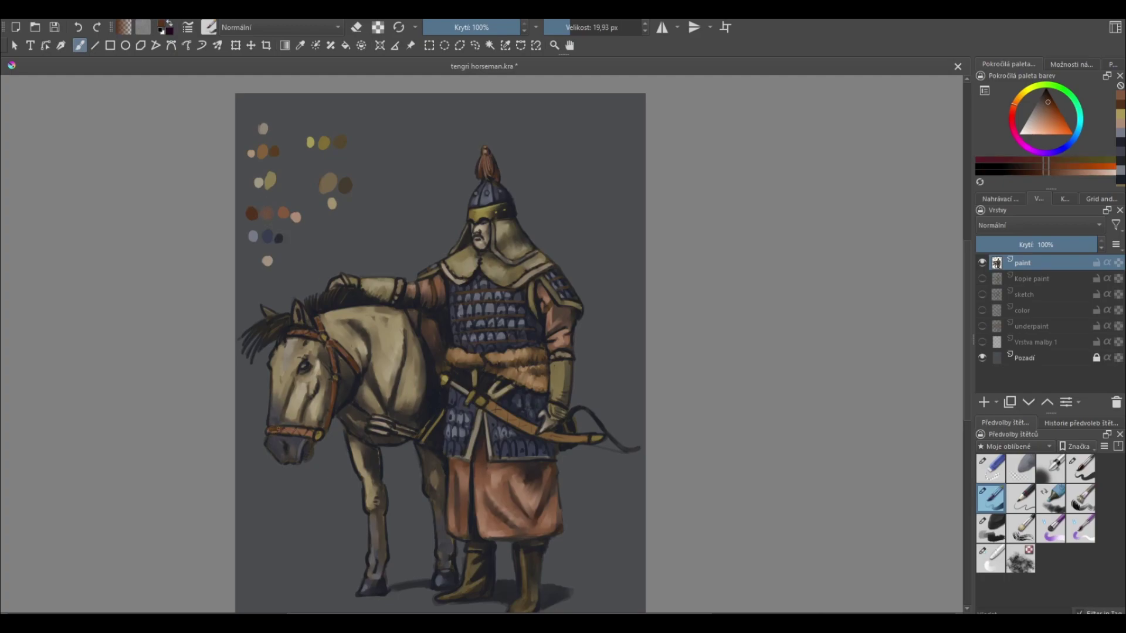
pyautogui.moveTo(284, 434); pyautogui.dragTo(293, 434)
pyautogui.press('/')
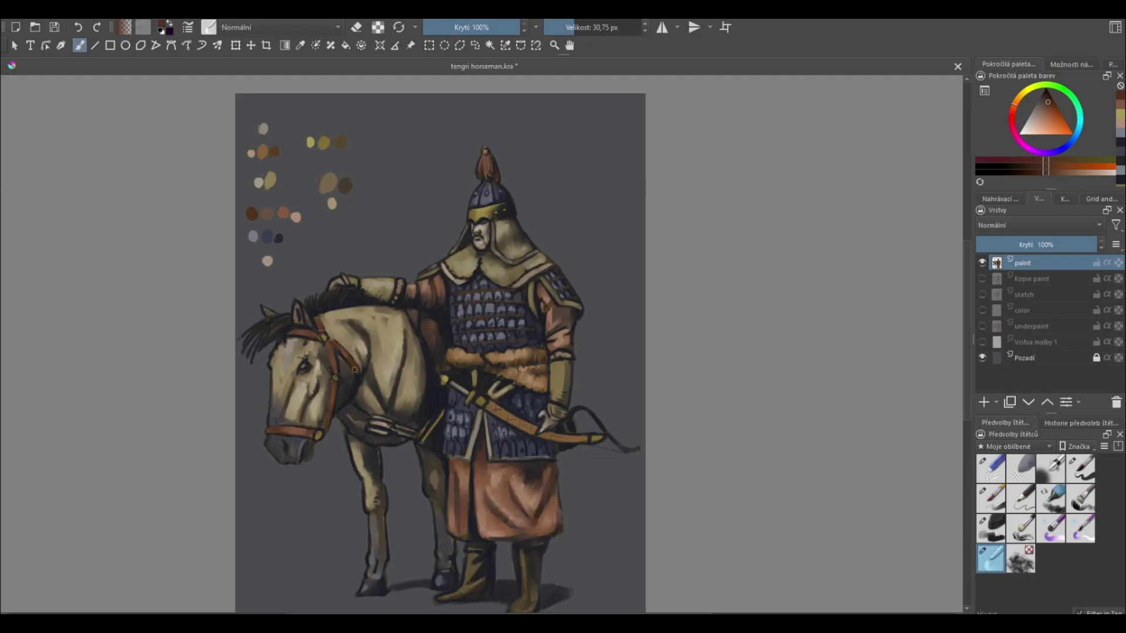
# - With the 19.93 px brush, paint dark detail on the bridle and pick a light orange-brown
pyautogui.click(991, 498)
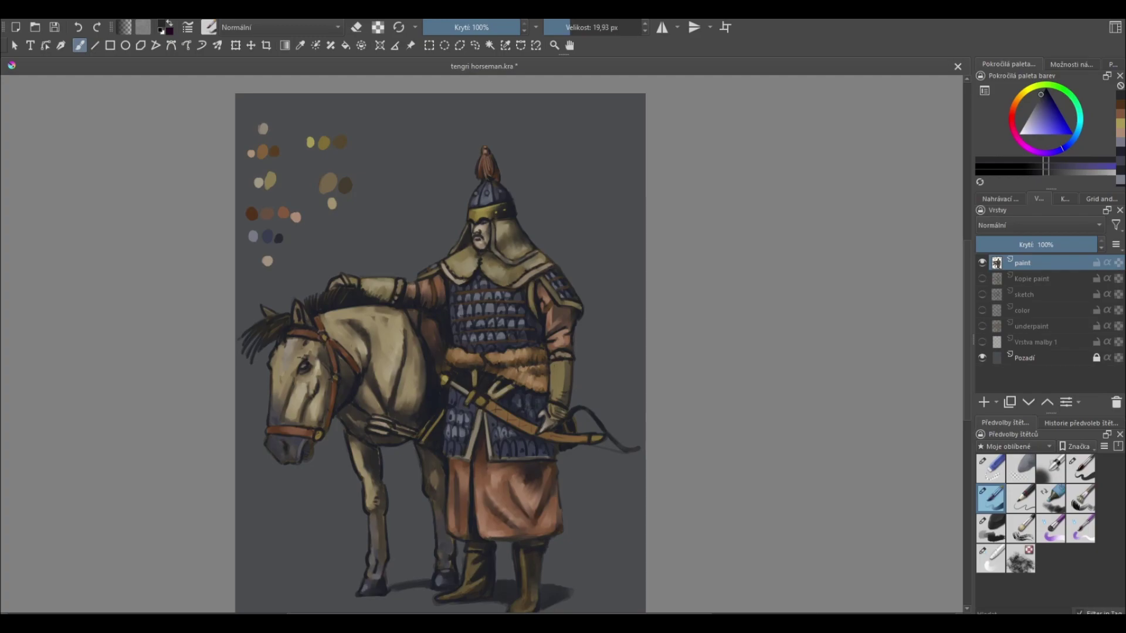
pyautogui.moveTo(324, 318); pyautogui.dragTo(323, 330)
pyautogui.keyDown('ctrl'); pyautogui.click(296, 217); pyautogui.keyUp('ctrl')
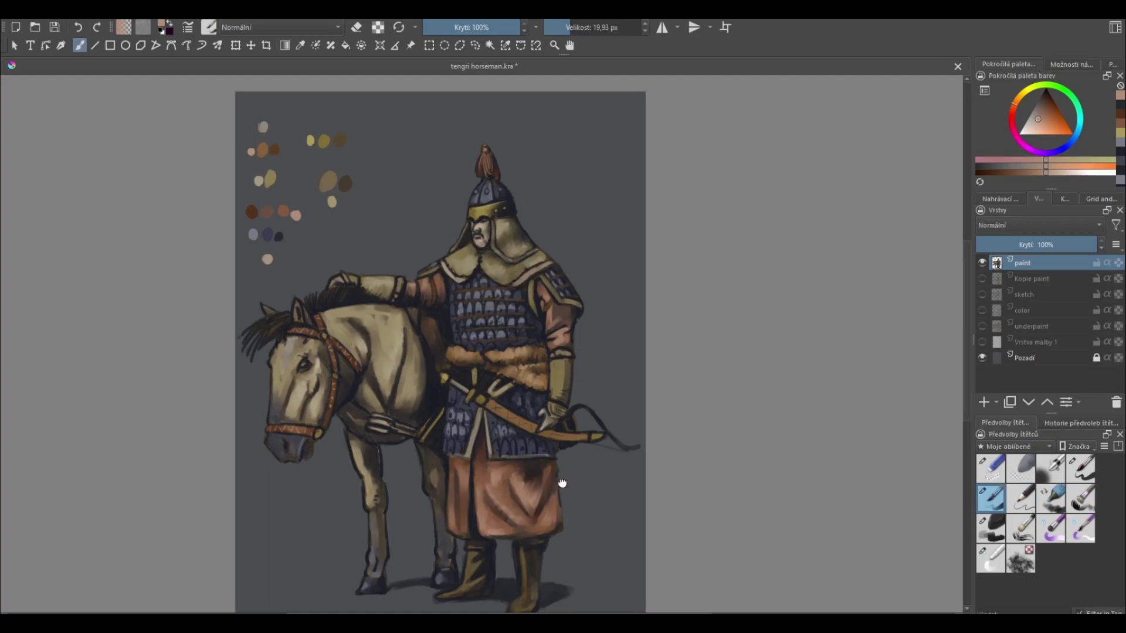
pyautogui.moveTo(558, 491); pyautogui.dragTo(564, 440)
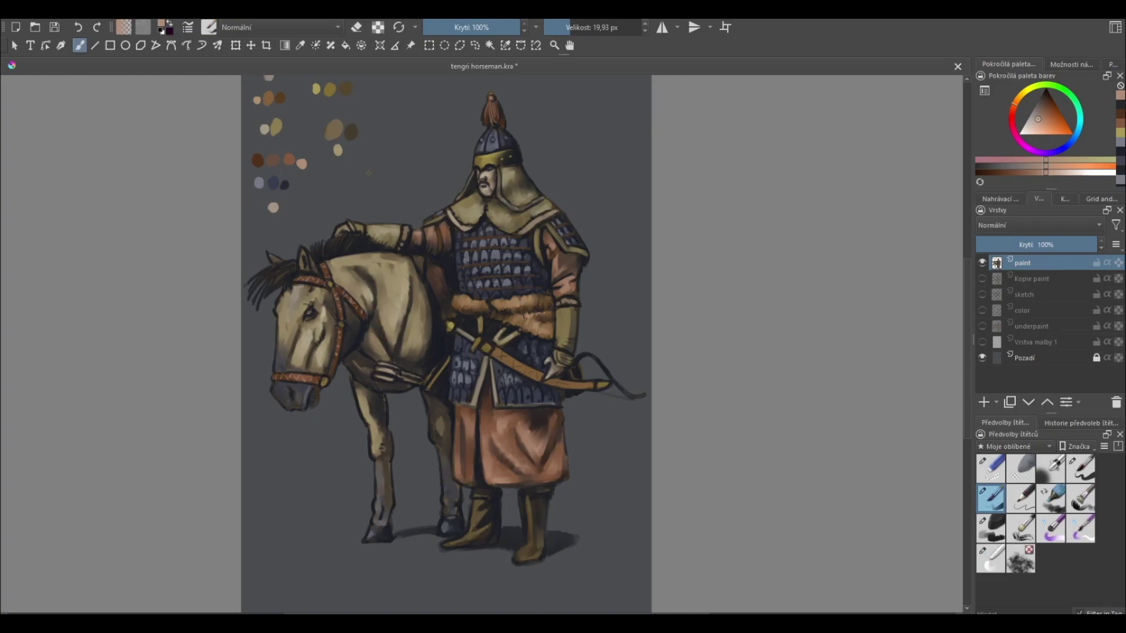
# - Sample ochre, tan and grey-blue tones around the horse's head and settle on a much lighter colour
pyautogui.keyDown('ctrl'); pyautogui.click(333, 130); pyautogui.keyUp('ctrl')
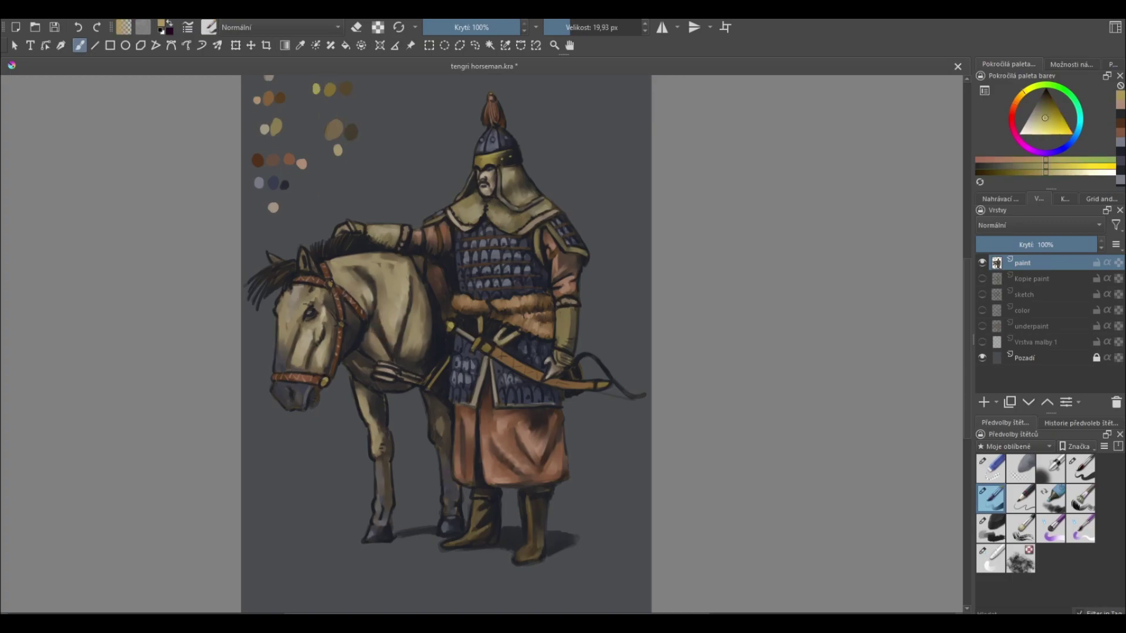
pyautogui.keyDown('ctrl'); pyautogui.click(307, 258); pyautogui.keyUp('ctrl')
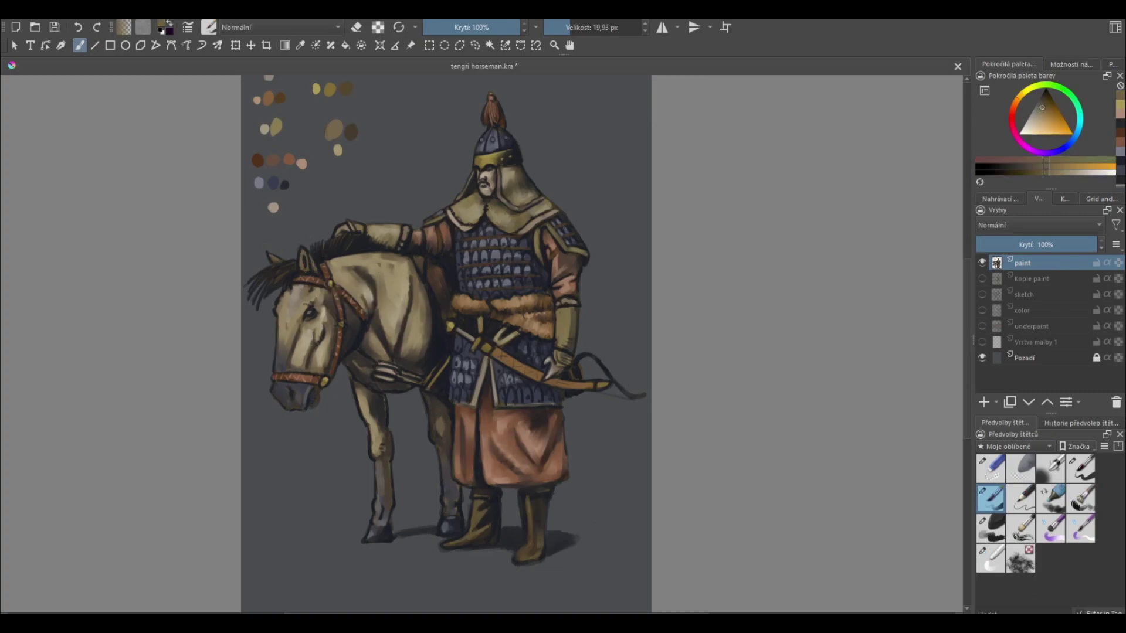
pyautogui.keyDown('ctrl'); pyautogui.click(389, 366); pyautogui.keyUp('ctrl')
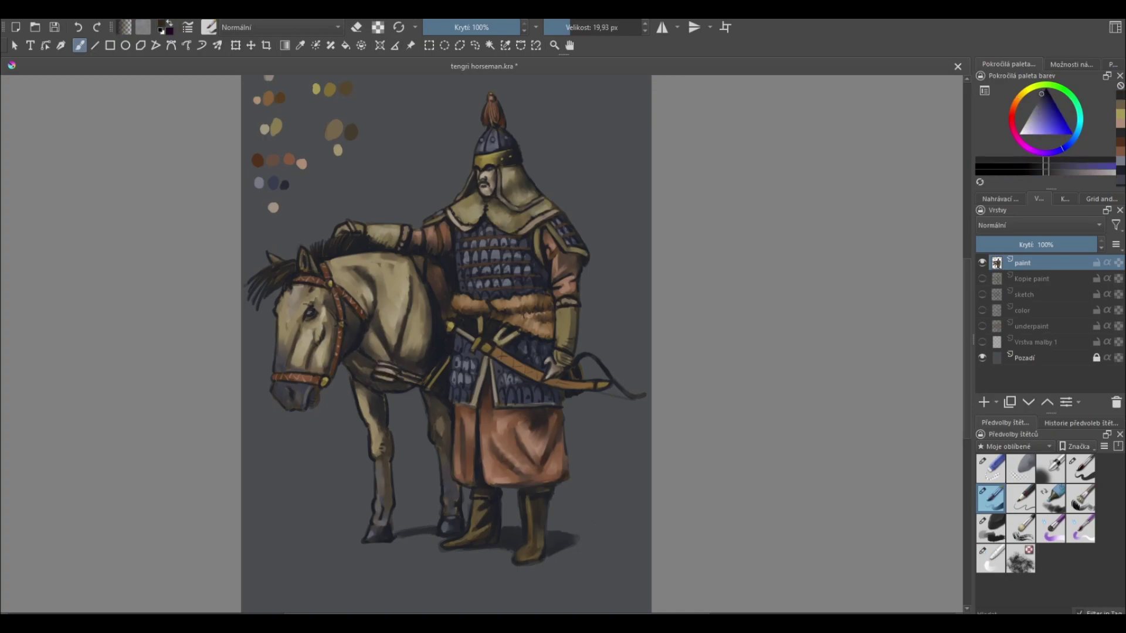
pyautogui.keyDown('ctrl'); pyautogui.click(340, 421); pyautogui.keyUp('ctrl')
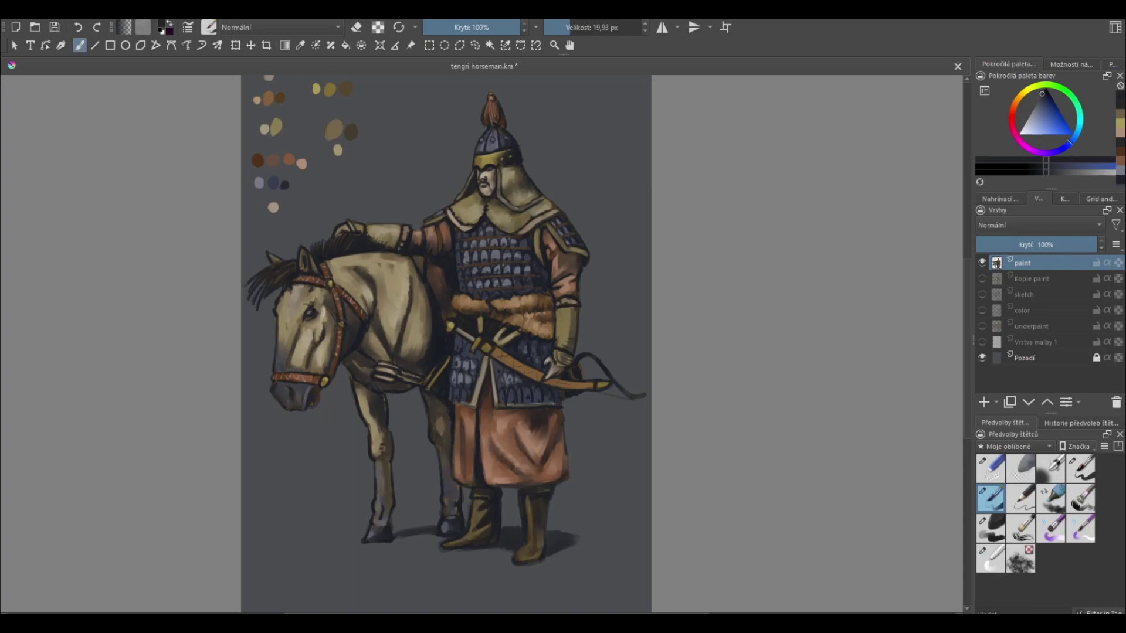
pyautogui.keyDown('ctrl'); pyautogui.click(312, 386); pyautogui.keyUp('ctrl')
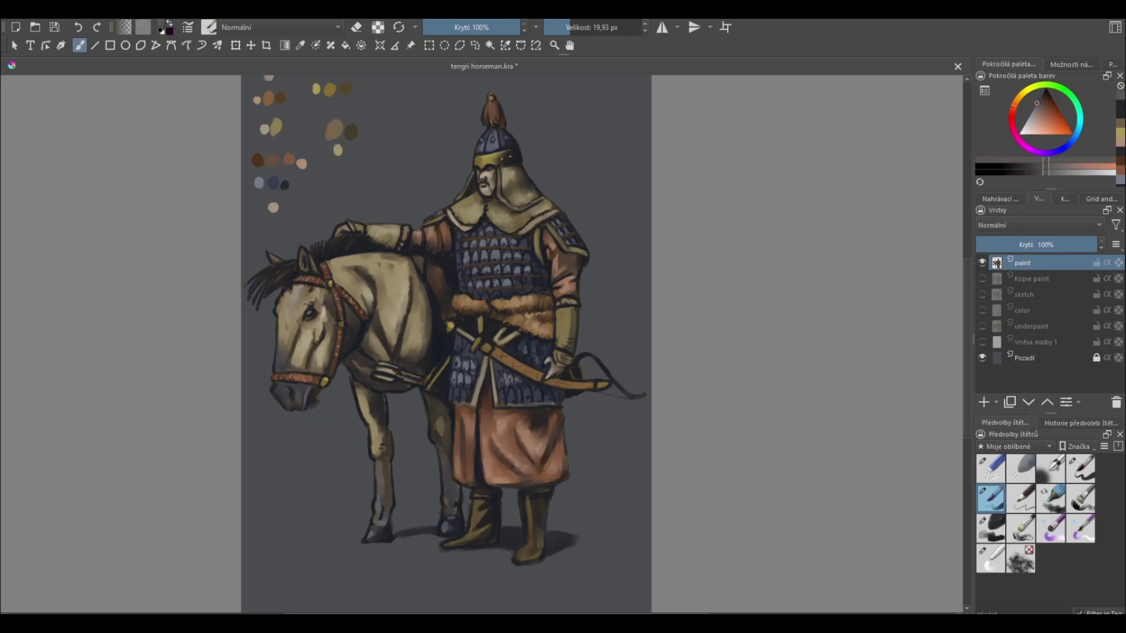
pyautogui.keyDown('ctrl'); pyautogui.click(314, 403); pyautogui.keyUp('ctrl')
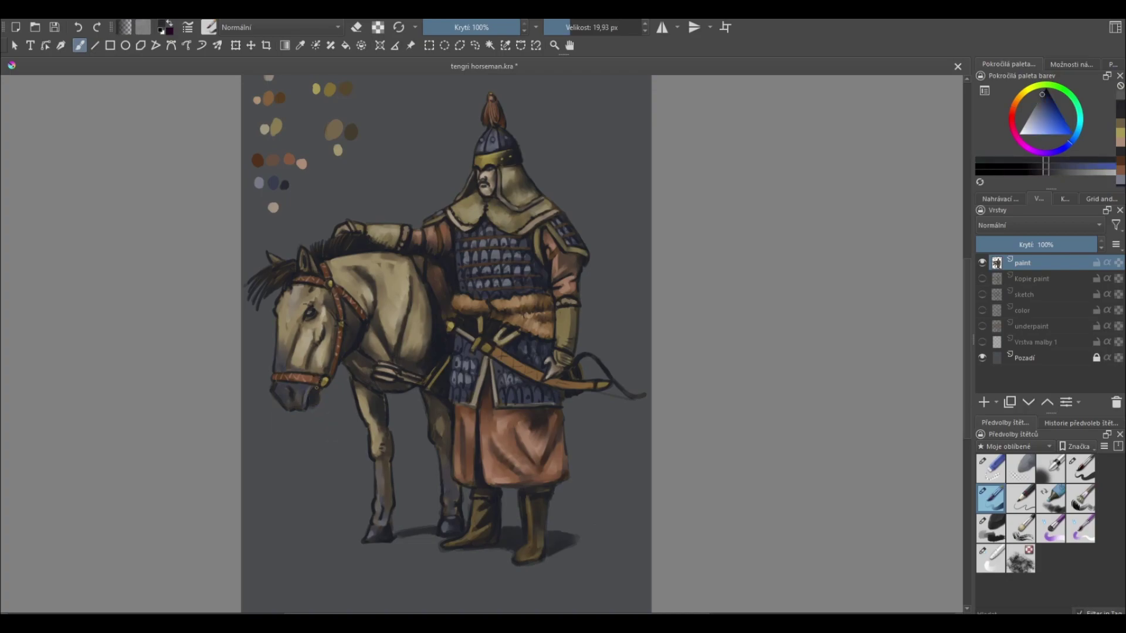
pyautogui.click(991, 468)
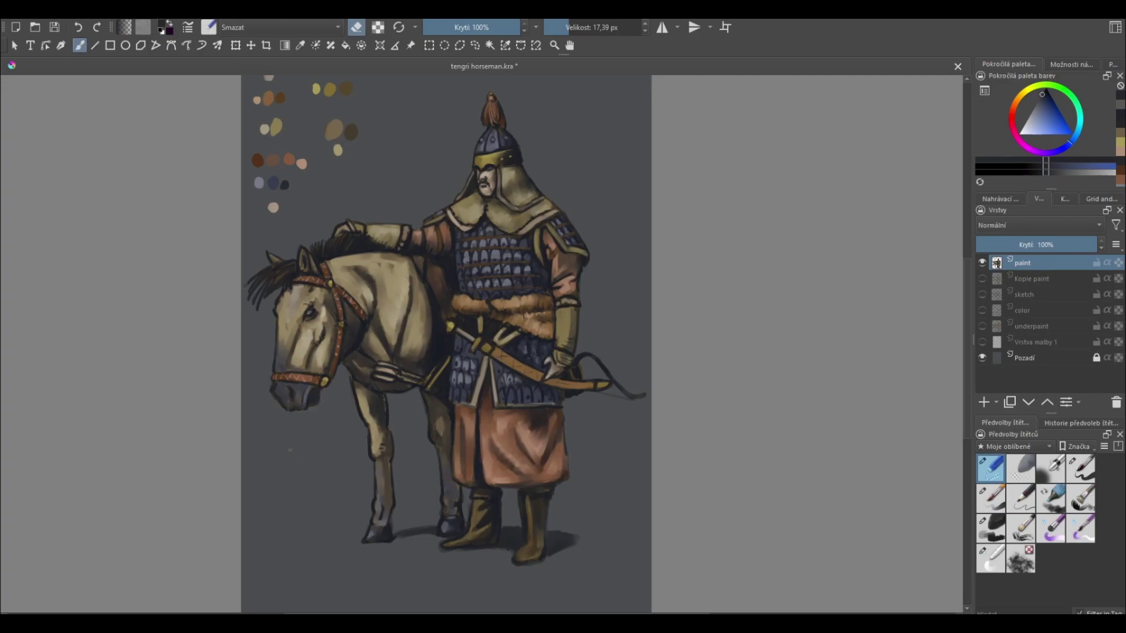
pyautogui.click(990, 498)
pyautogui.keyDown('ctrl'); pyautogui.click(291, 217); pyautogui.keyUp('ctrl')
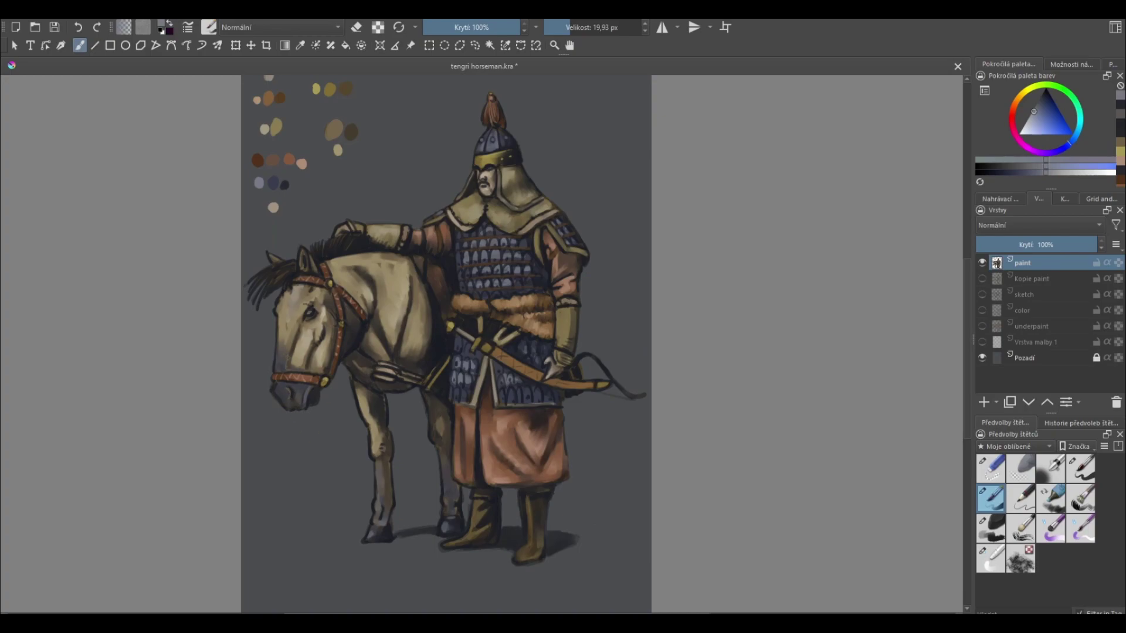
pyautogui.keyDown('ctrl'); pyautogui.click(315, 391); pyautogui.keyUp('ctrl')
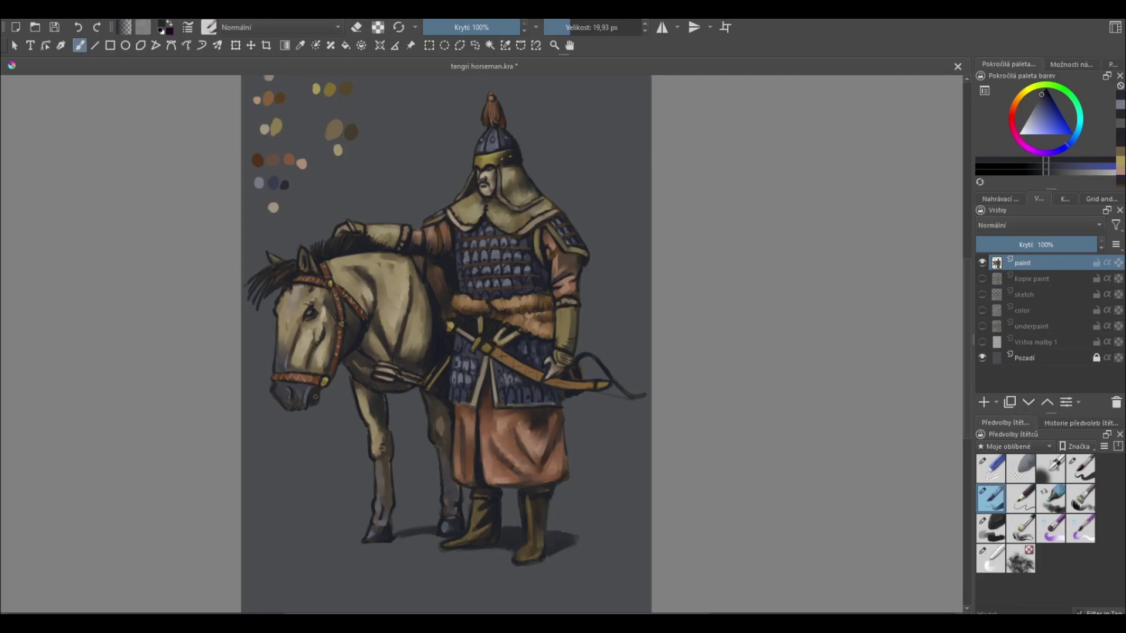
# - With the larger brush, darken the horse's cheek below the eye
pyautogui.press('/')
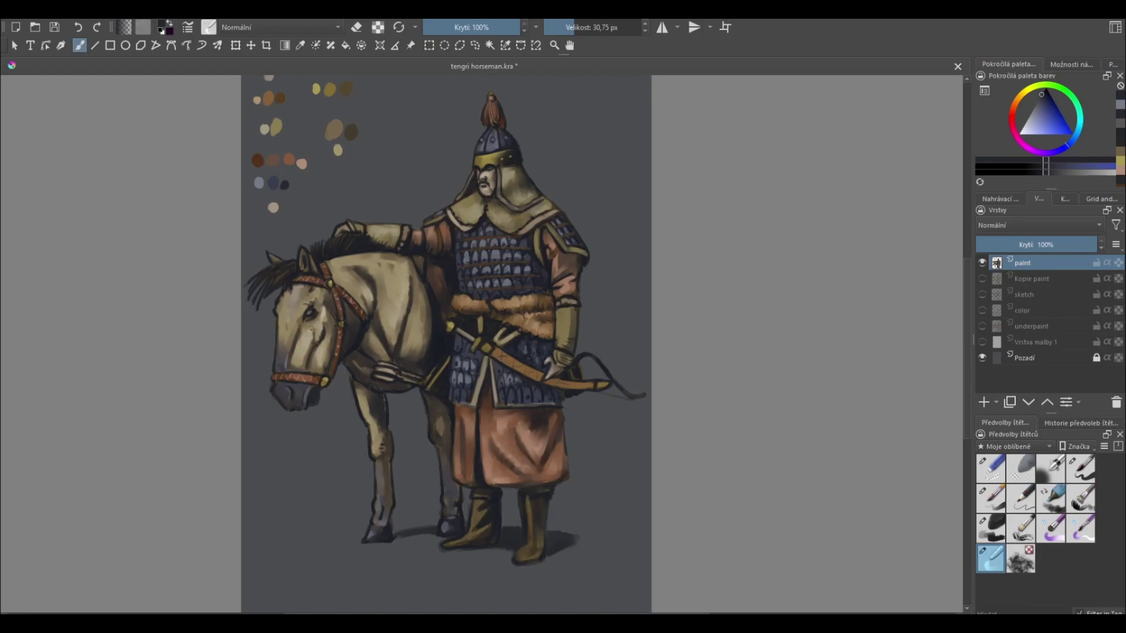
pyautogui.moveTo(311, 328)
pyautogui.mouseDown()
pyautogui.moveTo(297, 311)
pyautogui.moveTo(326, 318)
pyautogui.moveTo(300, 362)
pyautogui.mouseUp()
pyautogui.press('/')
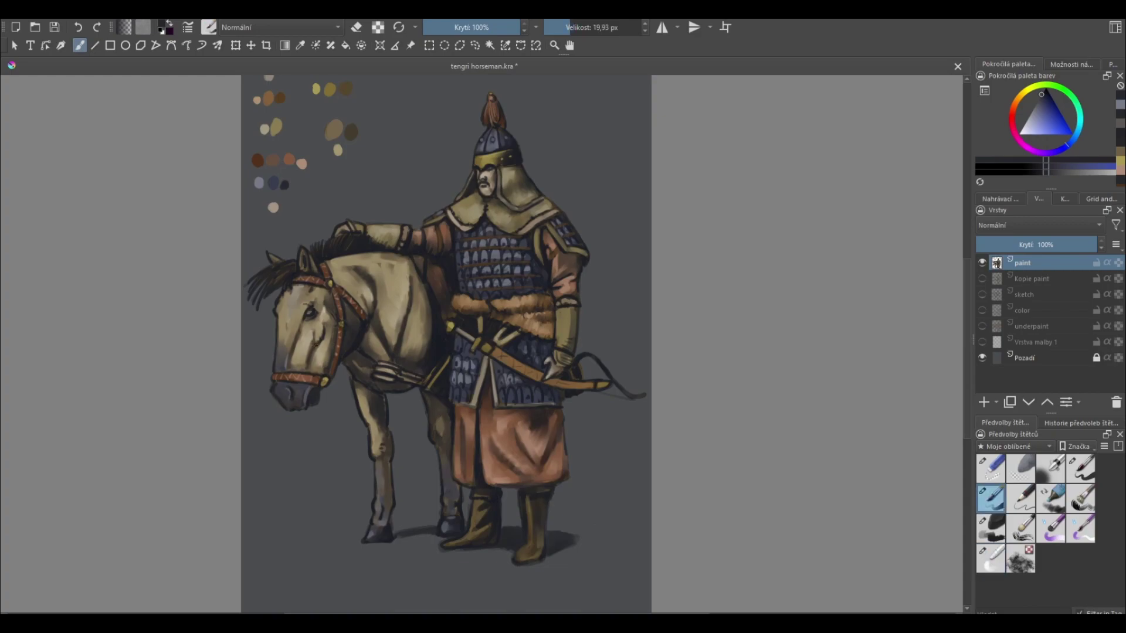
pyautogui.moveTo(387, 165); pyautogui.dragTo(400, 207)
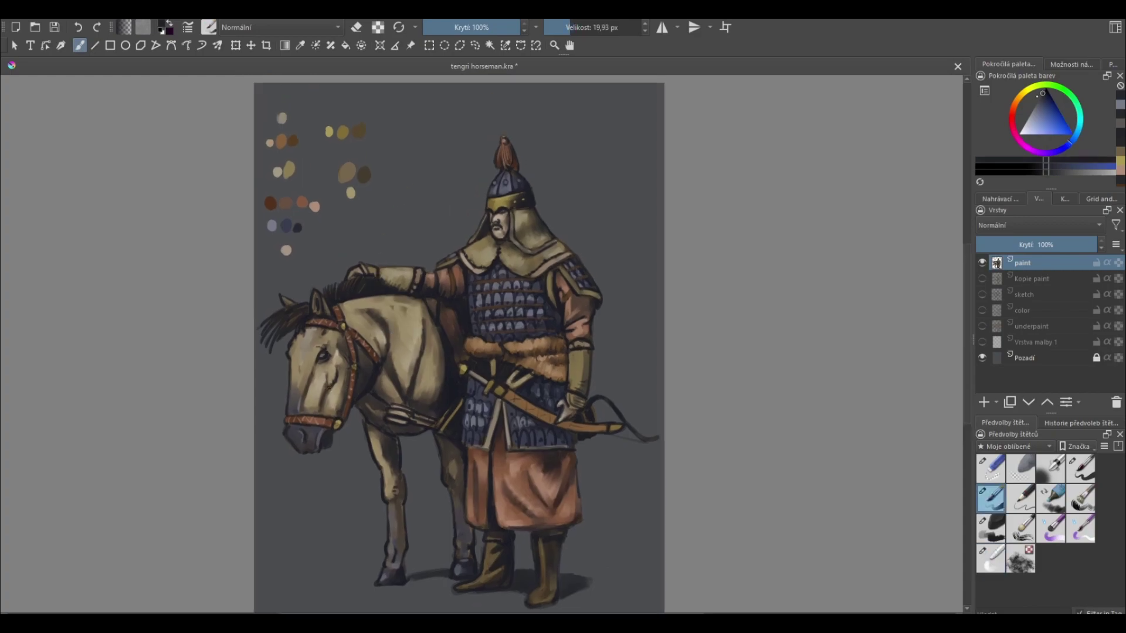
# - Paint light highlights on the horse's mane and a pale dab near the ear
pyautogui.keyDown('ctrl'); pyautogui.click(364, 175); pyautogui.keyUp('ctrl')
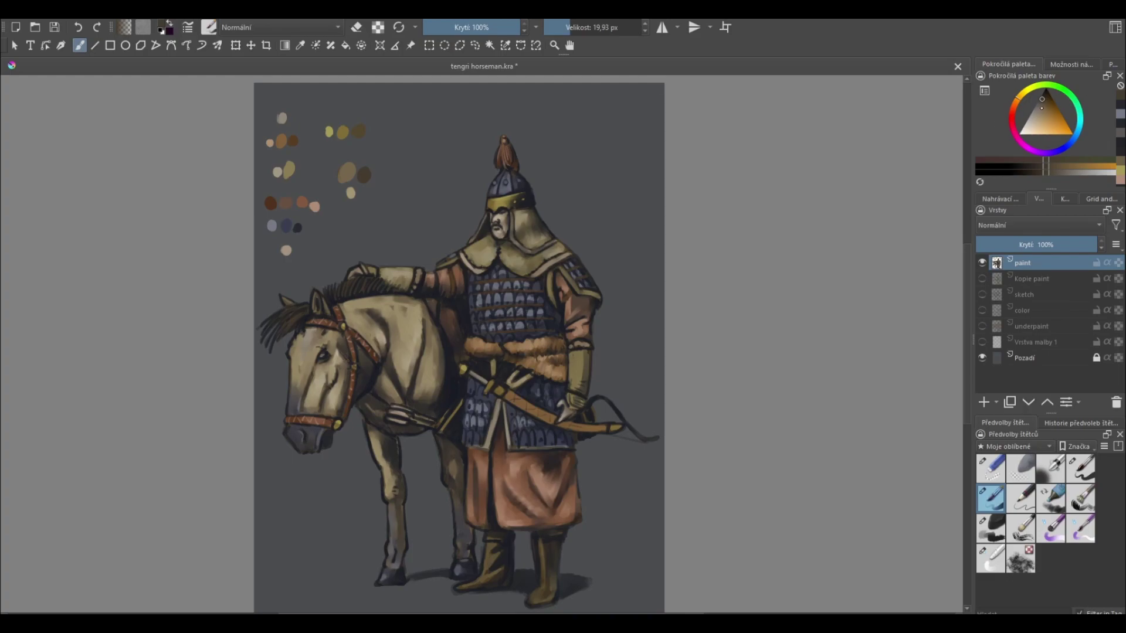
pyautogui.moveTo(1043, 100); pyautogui.dragTo(1041, 107)
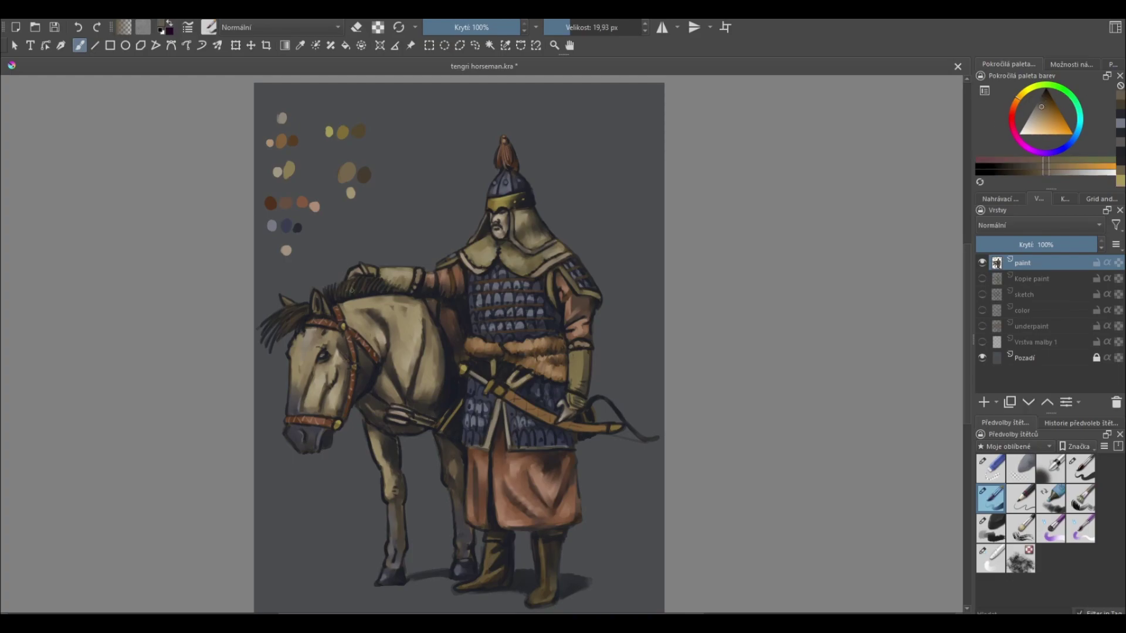
pyautogui.moveTo(360, 281); pyautogui.dragTo(370, 291)
pyautogui.moveTo(292, 309); pyautogui.dragTo(360, 340)
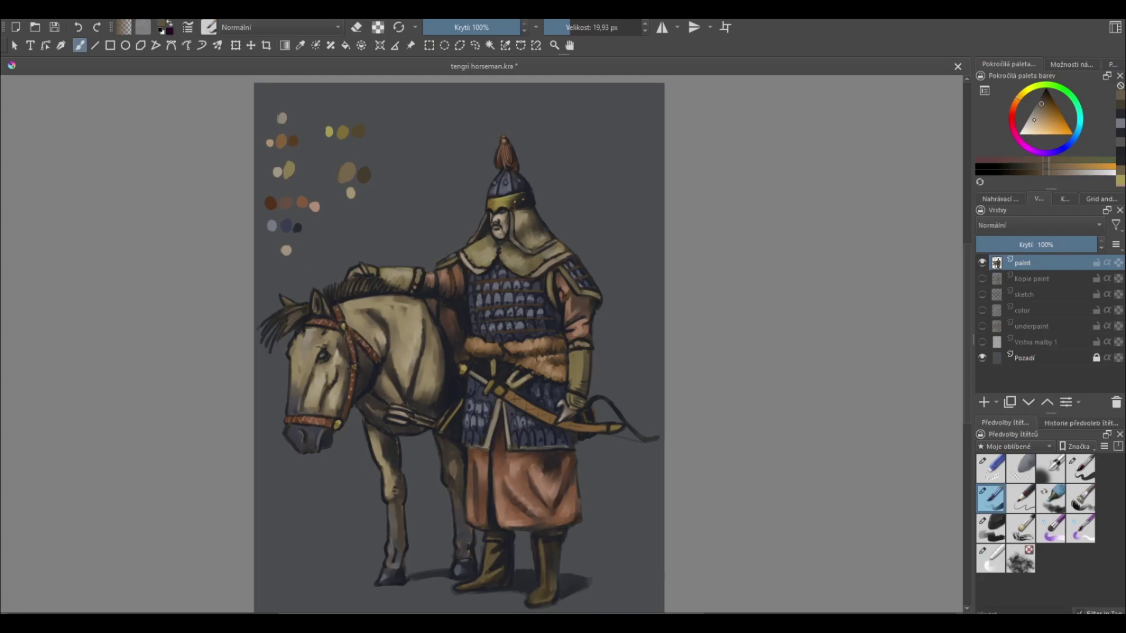
pyautogui.press('l')
pyautogui.click(324, 302)
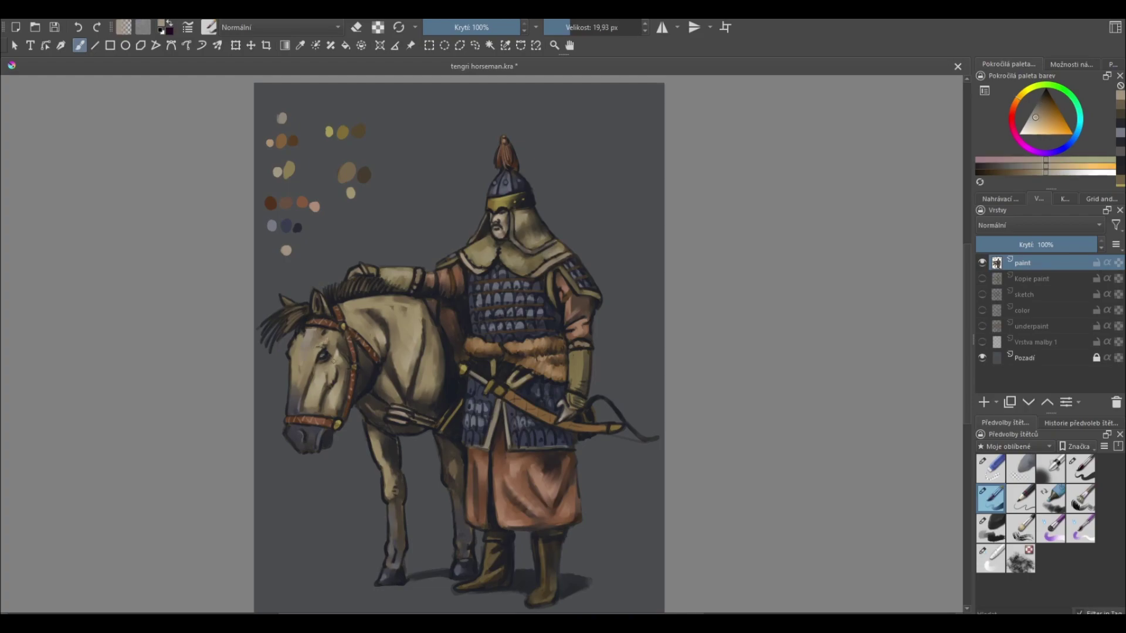
# - Dab darker paint on the horse's face and a light bluish-grey stroke on the cheek
pyautogui.press('k')
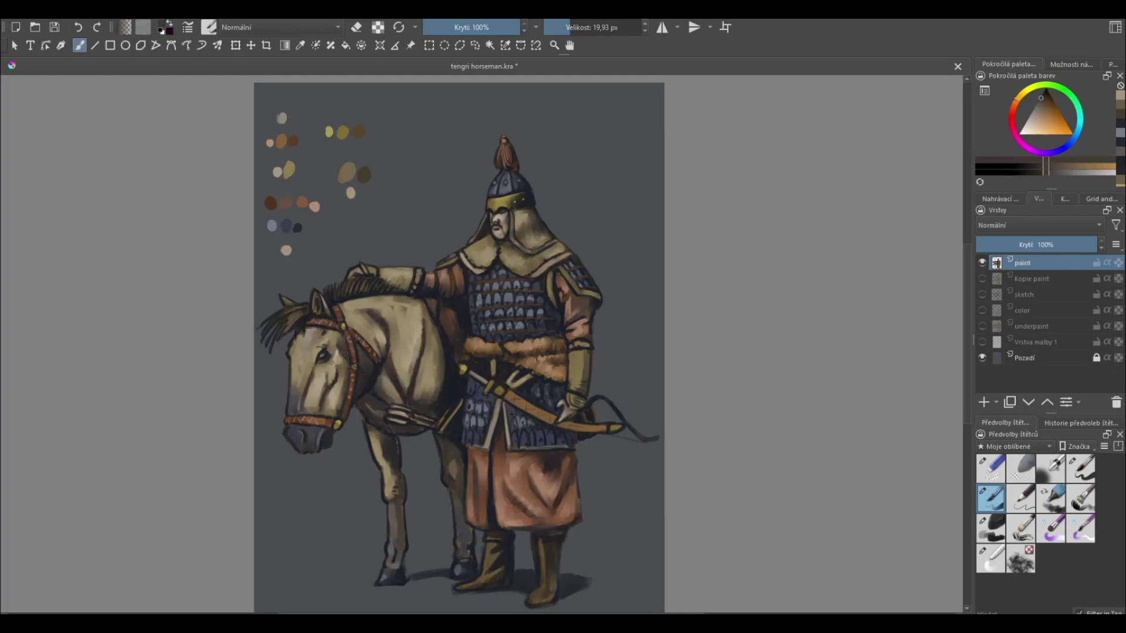
pyautogui.click(319, 385)
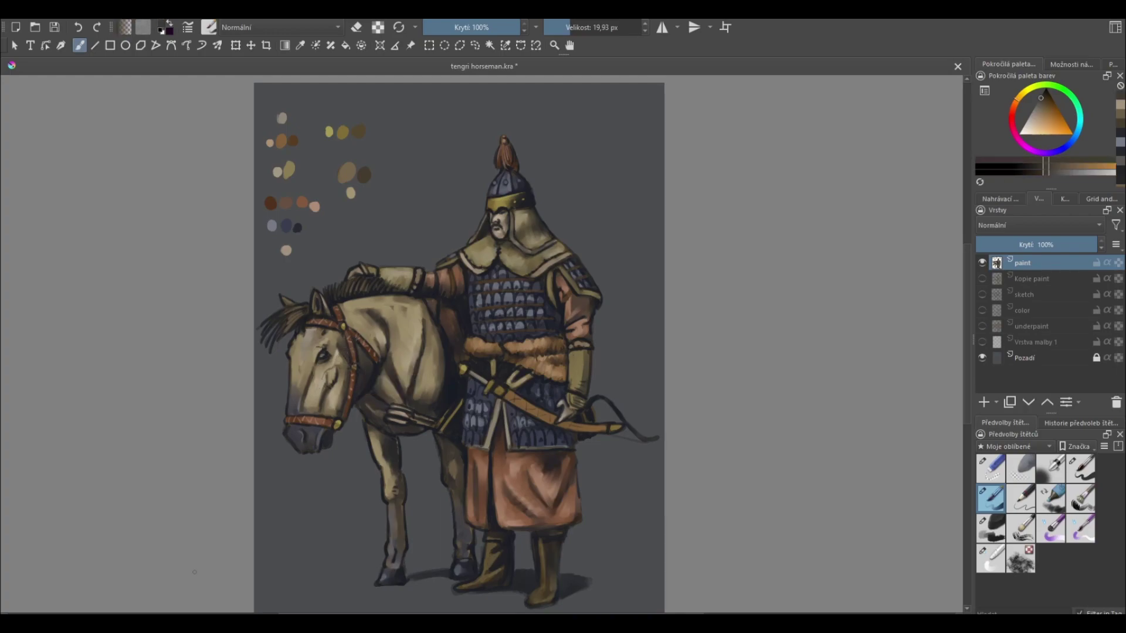
pyautogui.moveTo(365, 385); pyautogui.dragTo(368, 359)
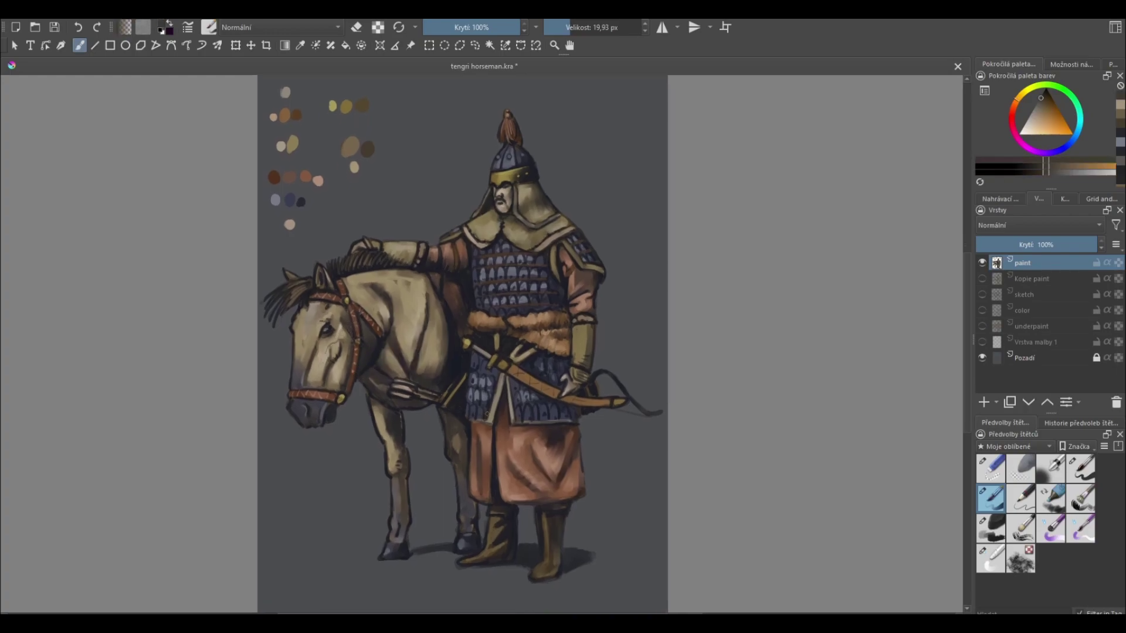
pyautogui.keyDown('ctrl'); pyautogui.click(349, 433); pyautogui.keyUp('ctrl')
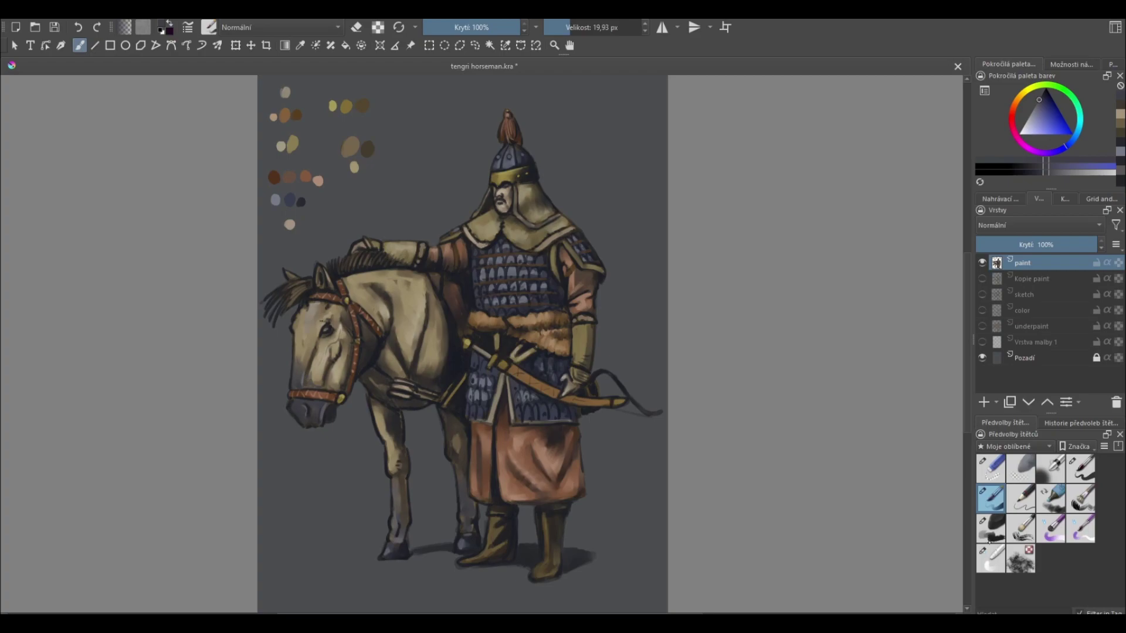
pyautogui.click(990, 558)
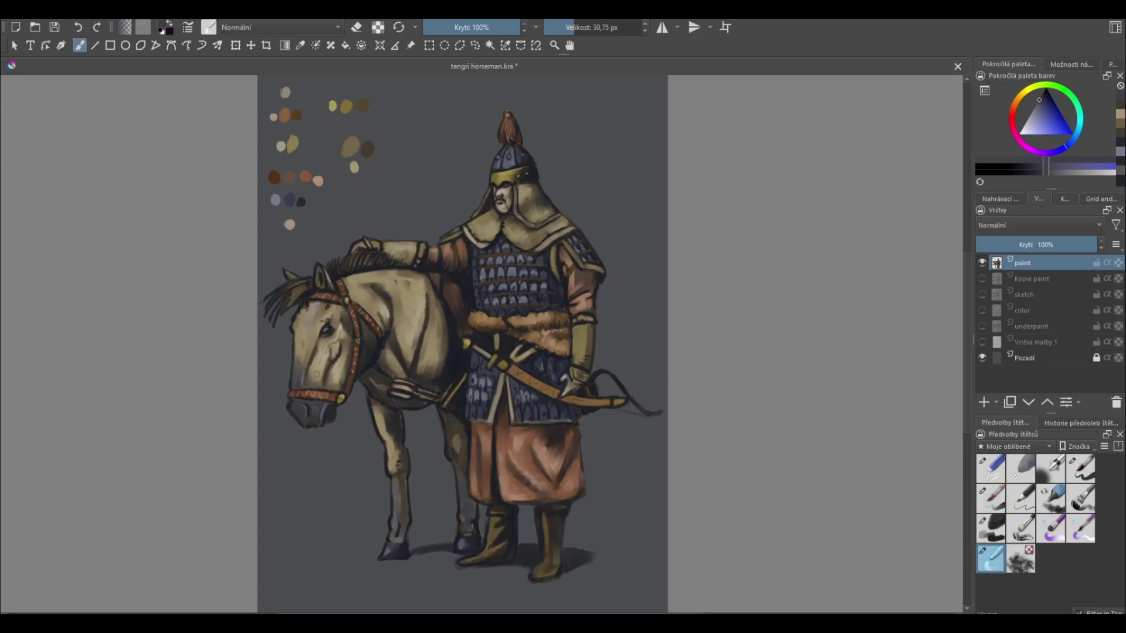
pyautogui.moveTo(336, 376); pyautogui.dragTo(340, 387)
pyautogui.click(1021, 528)
pyautogui.keyDown('ctrl'); pyautogui.click(457, 385); pyautogui.keyUp('ctrl')
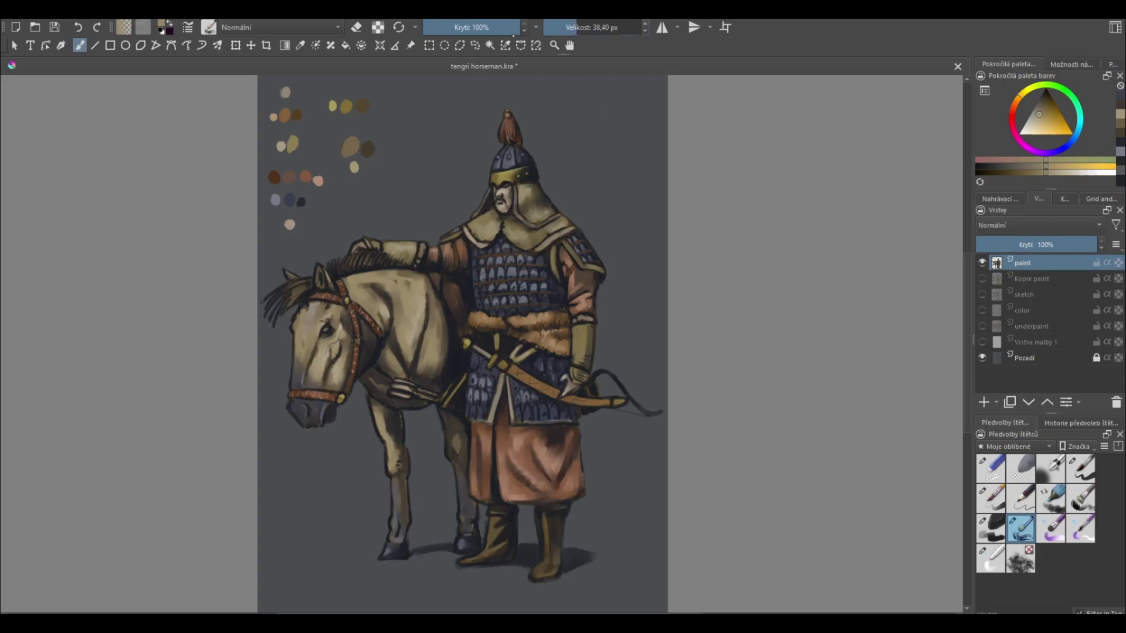
pyautogui.click(496, 27)
pyautogui.moveTo(426, 344); pyautogui.dragTo(429, 357)
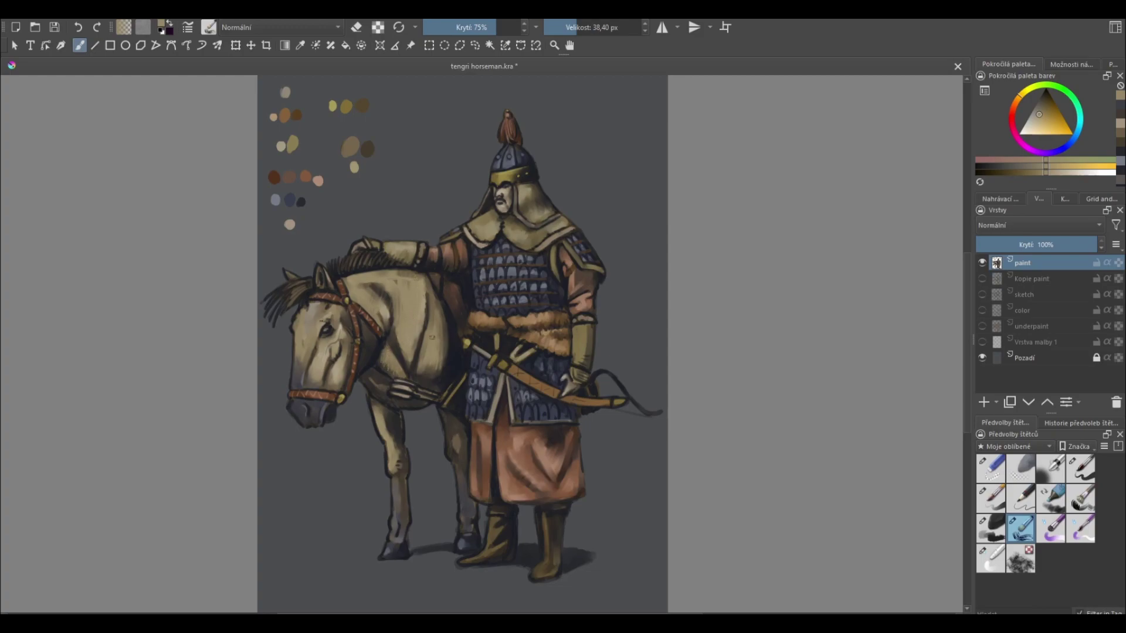
pyautogui.keyDown('ctrl'); pyautogui.click(451, 384); pyautogui.keyUp('ctrl')
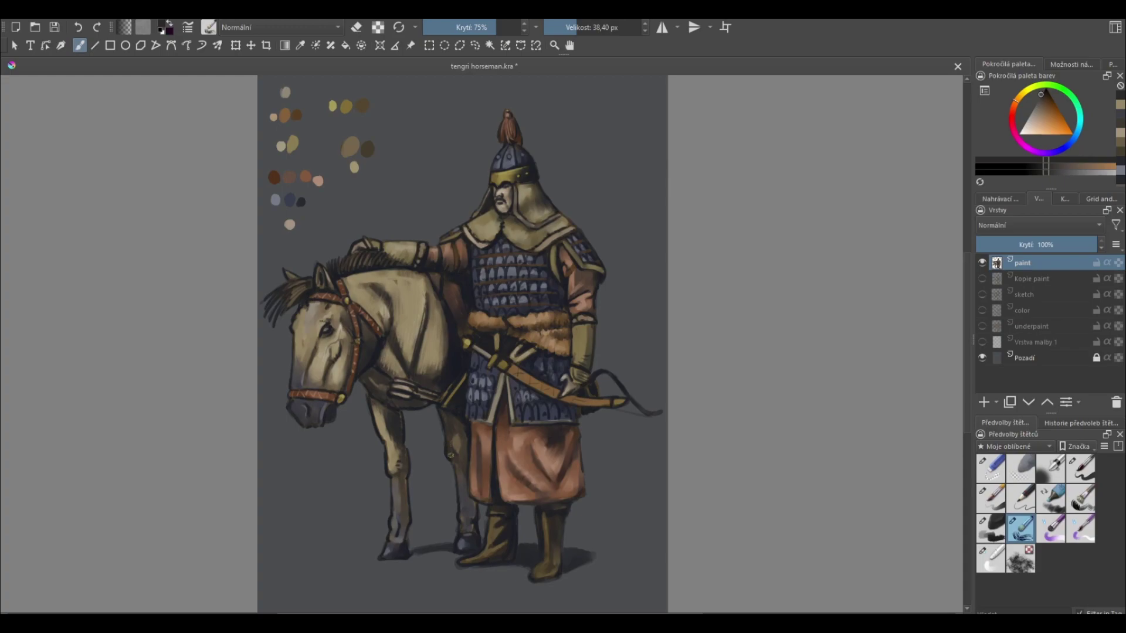
pyautogui.keyDown('ctrl'); pyautogui.click(462, 495); pyautogui.keyUp('ctrl')
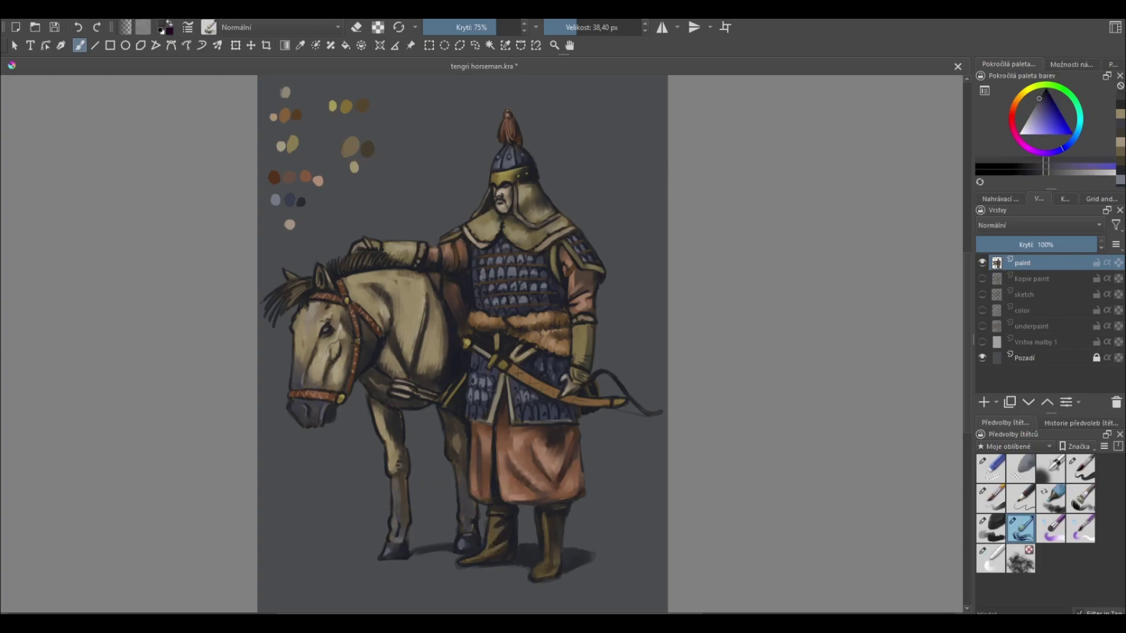
pyautogui.press('/')
pyautogui.keyDown('ctrl'); pyautogui.click(408, 534); pyautogui.keyUp('ctrl')
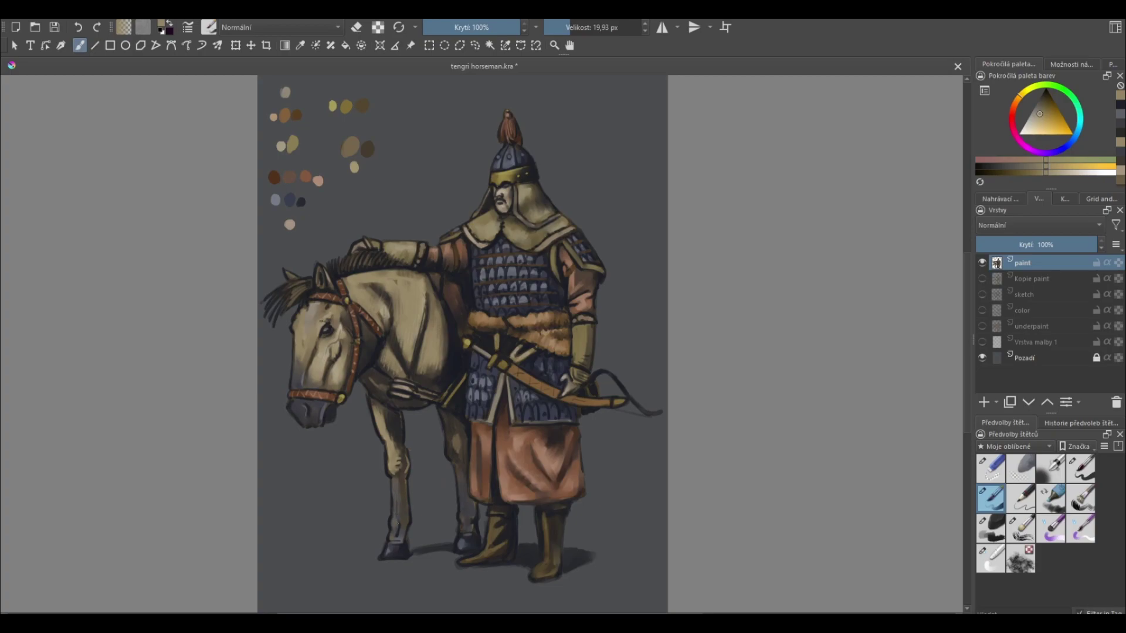
pyautogui.keyDown('ctrl'); pyautogui.click(275, 200); pyautogui.keyUp('ctrl')
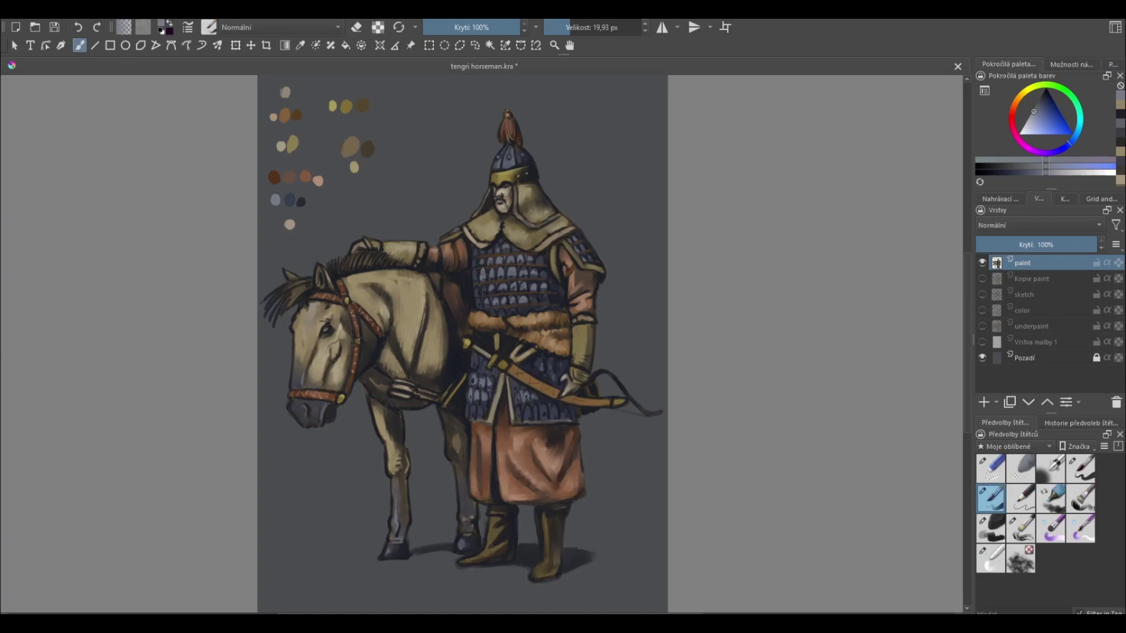
# - Switch to the 75% opacity bristle brush and sample tan tones from the horse's face
pyautogui.moveTo(513, 401); pyautogui.dragTo(510, 418)
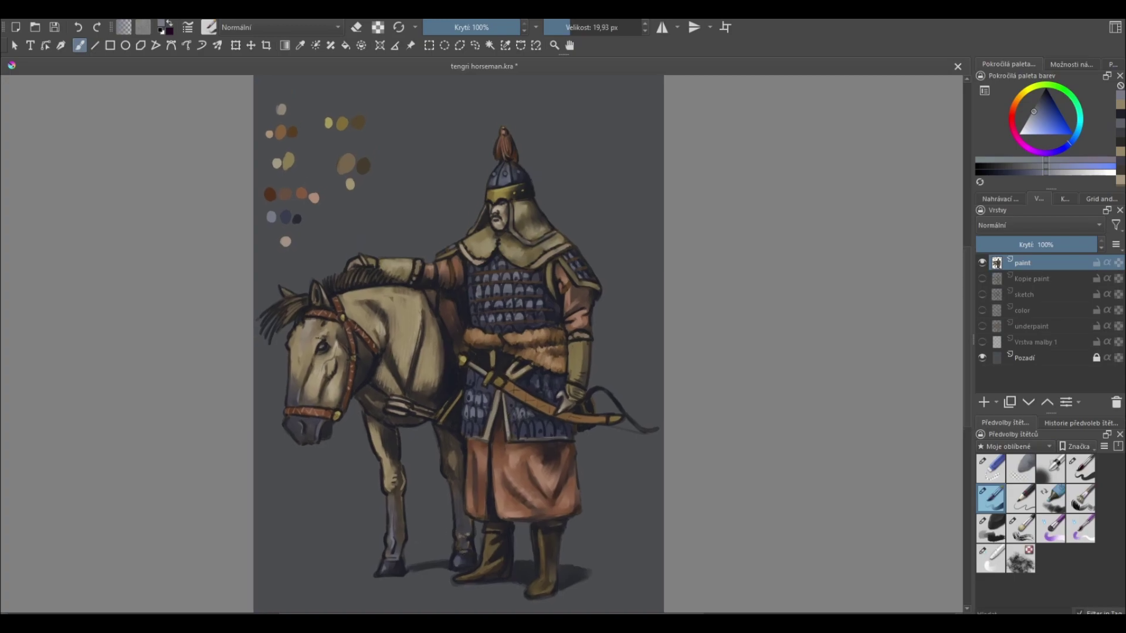
pyautogui.keyDown('ctrl'); pyautogui.click(353, 172); pyautogui.keyUp('ctrl')
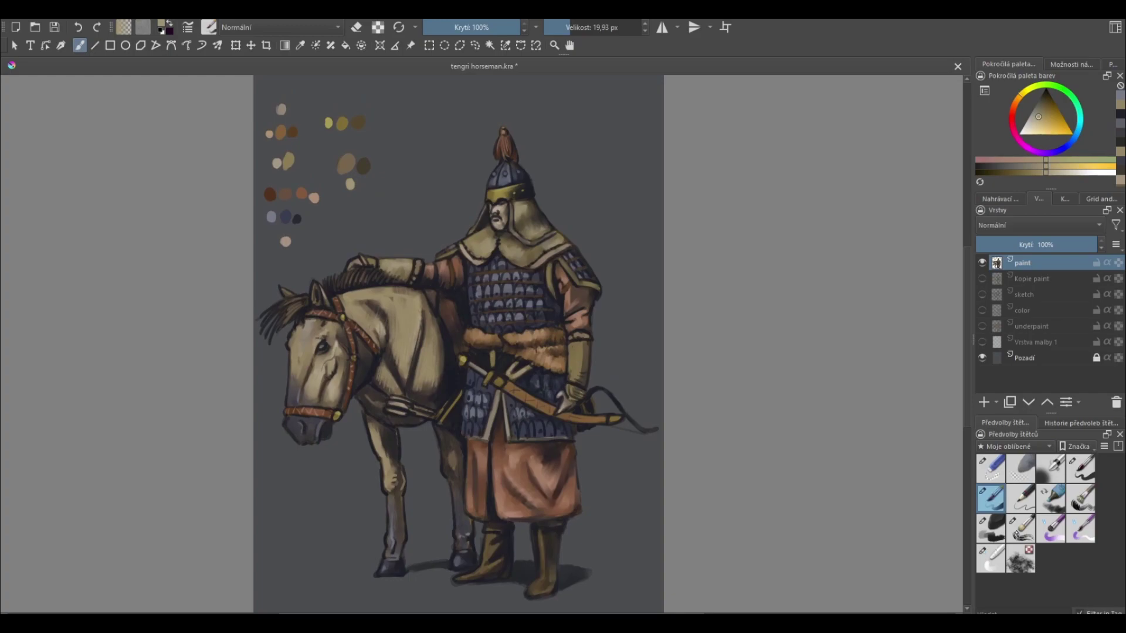
pyautogui.press('/')
pyautogui.keyDown('ctrl'); pyautogui.click(338, 423); pyautogui.keyUp('ctrl')
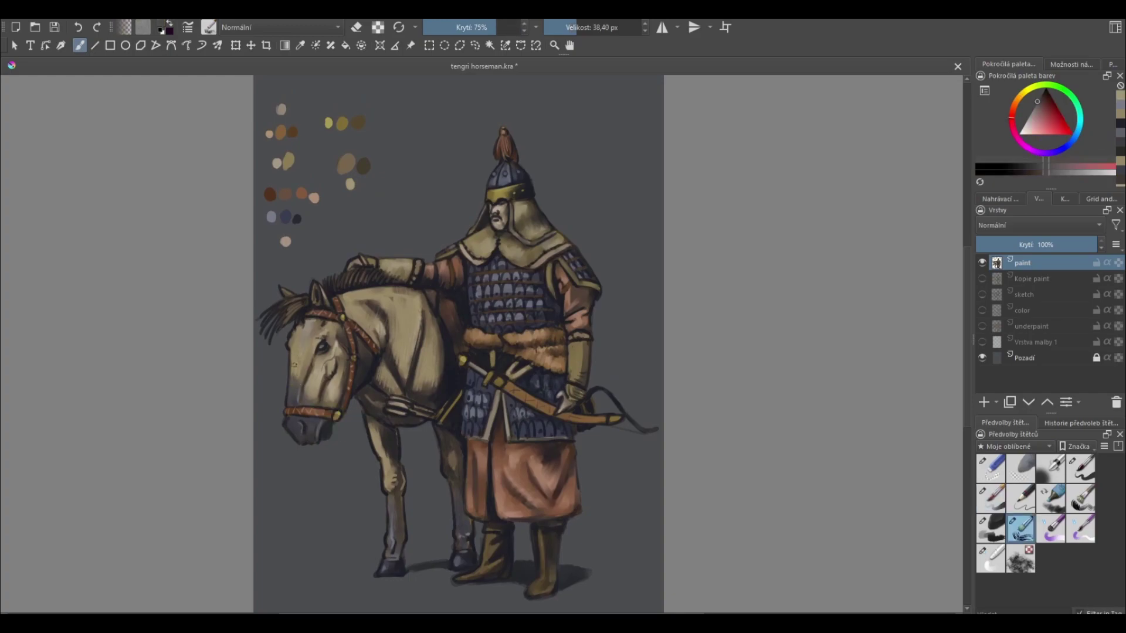
pyautogui.keyDown('ctrl'); pyautogui.click(351, 358); pyautogui.keyUp('ctrl')
pyautogui.keyDown('ctrl'); pyautogui.click(308, 267); pyautogui.keyUp('ctrl')
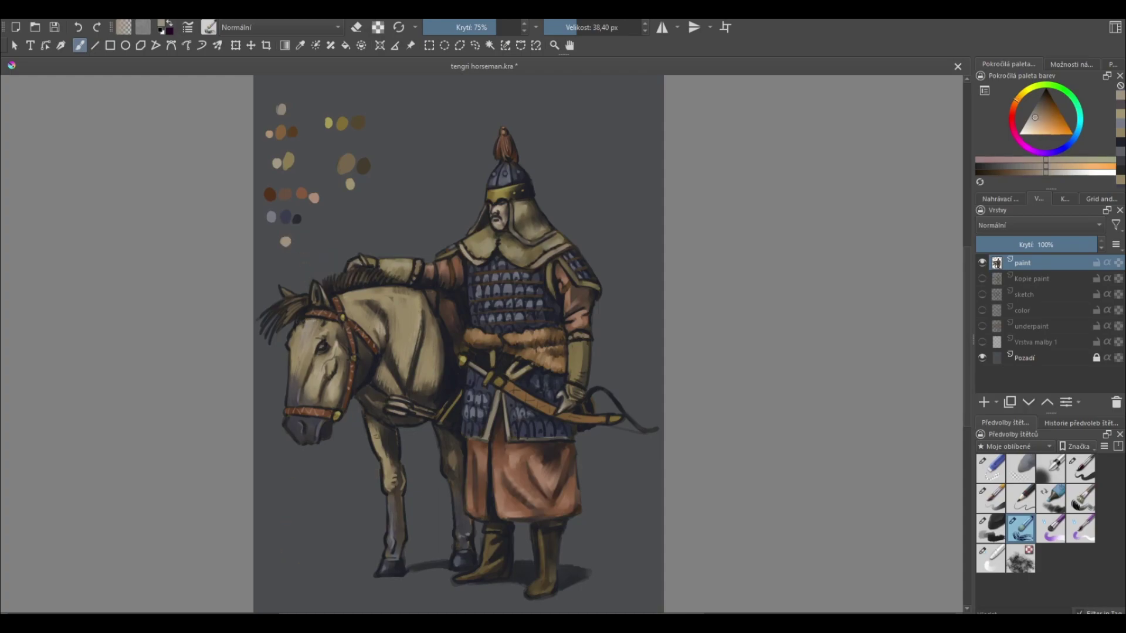
pyautogui.keyDown('ctrl'); pyautogui.click(315, 363); pyautogui.keyUp('ctrl')
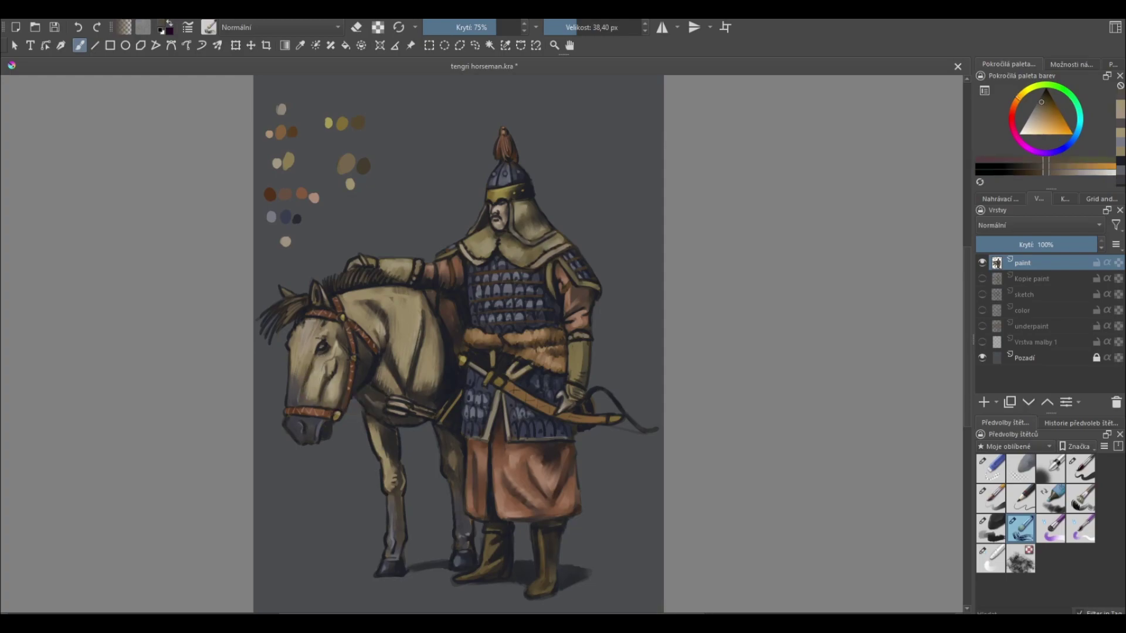
pyautogui.keyDown('ctrl'); pyautogui.click(293, 421); pyautogui.keyUp('ctrl')
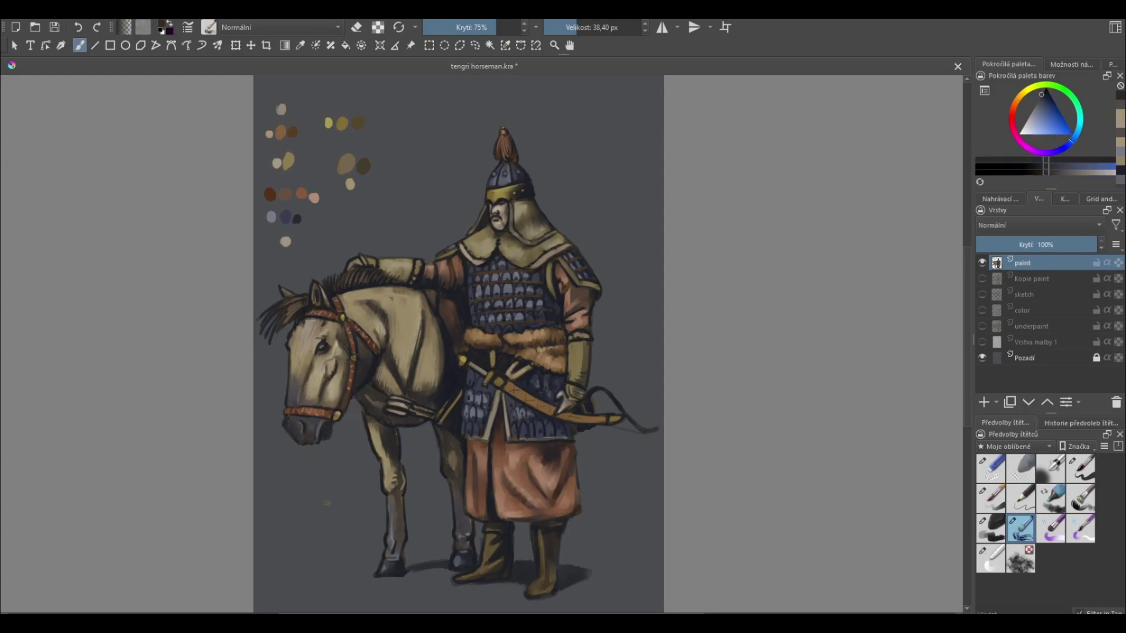
pyautogui.keyDown('ctrl'); pyautogui.click(446, 364); pyautogui.keyUp('ctrl')
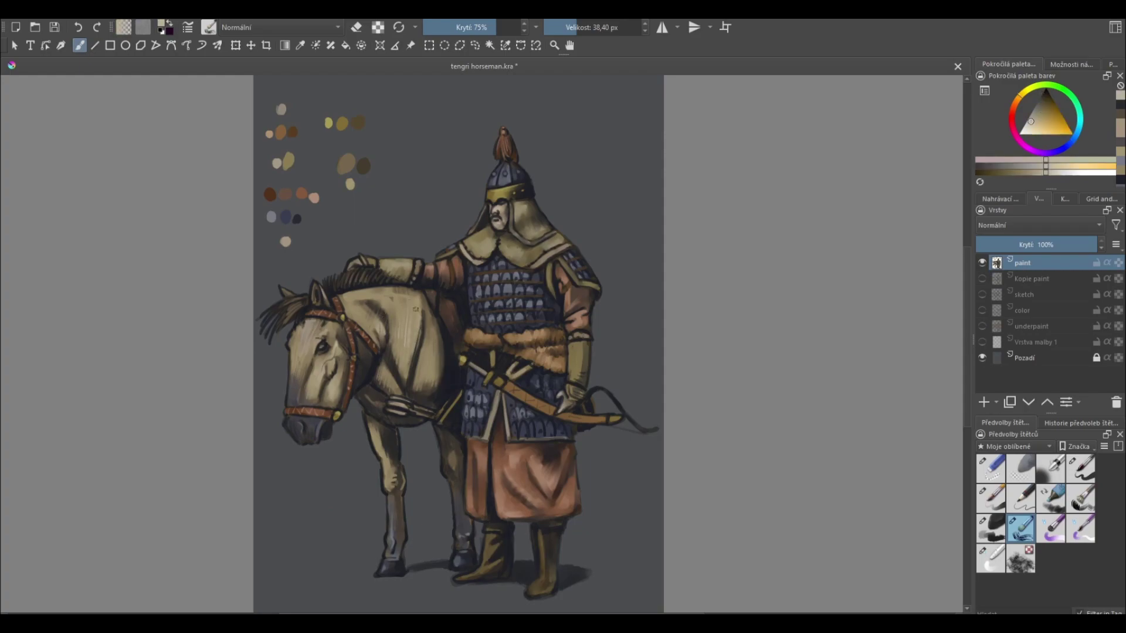
# - Paint light tan highlight strokes along the horse's neck and shoulder
pyautogui.moveTo(408, 317); pyautogui.dragTo(409, 351)
pyautogui.moveTo(427, 360); pyautogui.dragTo(435, 378)
pyautogui.keyDown('ctrl'); pyautogui.click(366, 354); pyautogui.keyUp('ctrl')
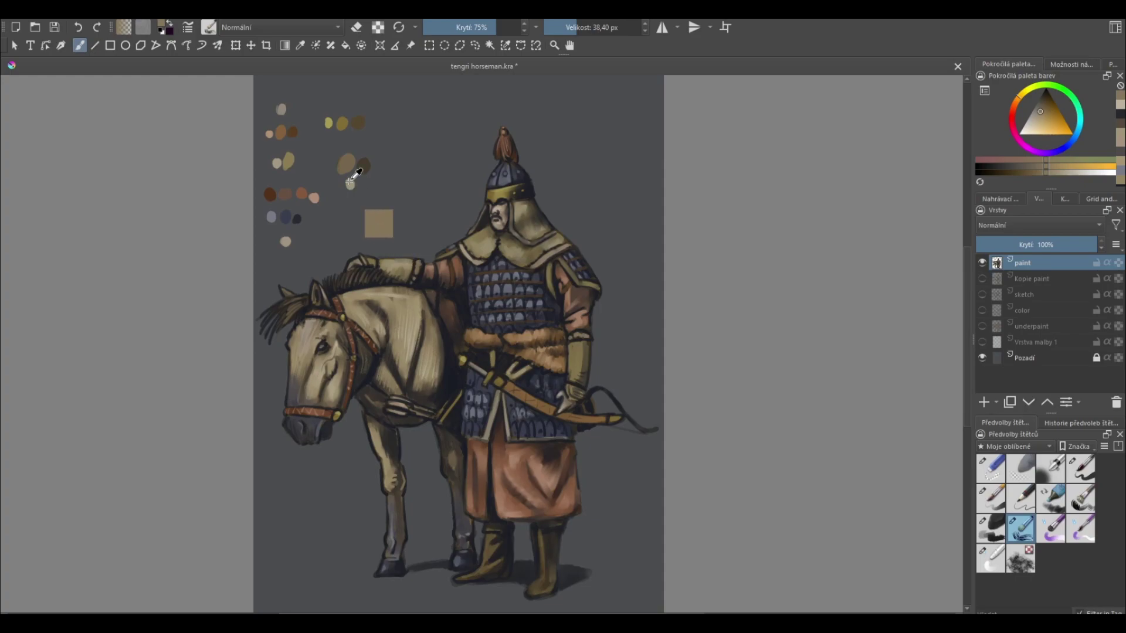
pyautogui.keyDown('ctrl'); pyautogui.click(375, 297); pyautogui.keyUp('ctrl')
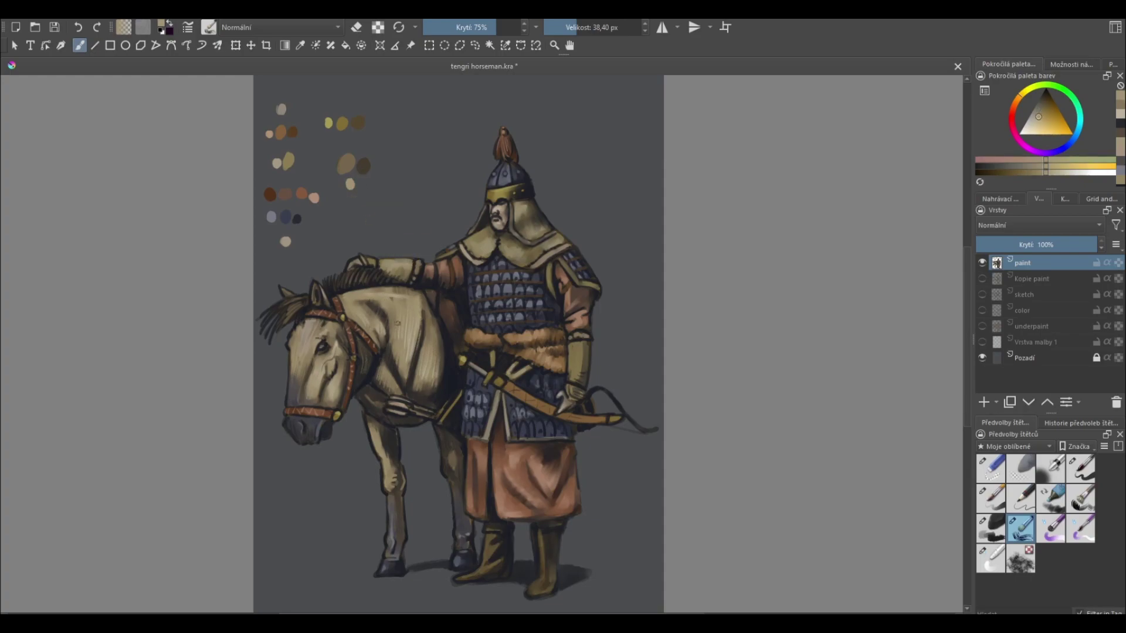
pyautogui.keyDown('ctrl'); pyautogui.click(393, 194); pyautogui.keyUp('ctrl')
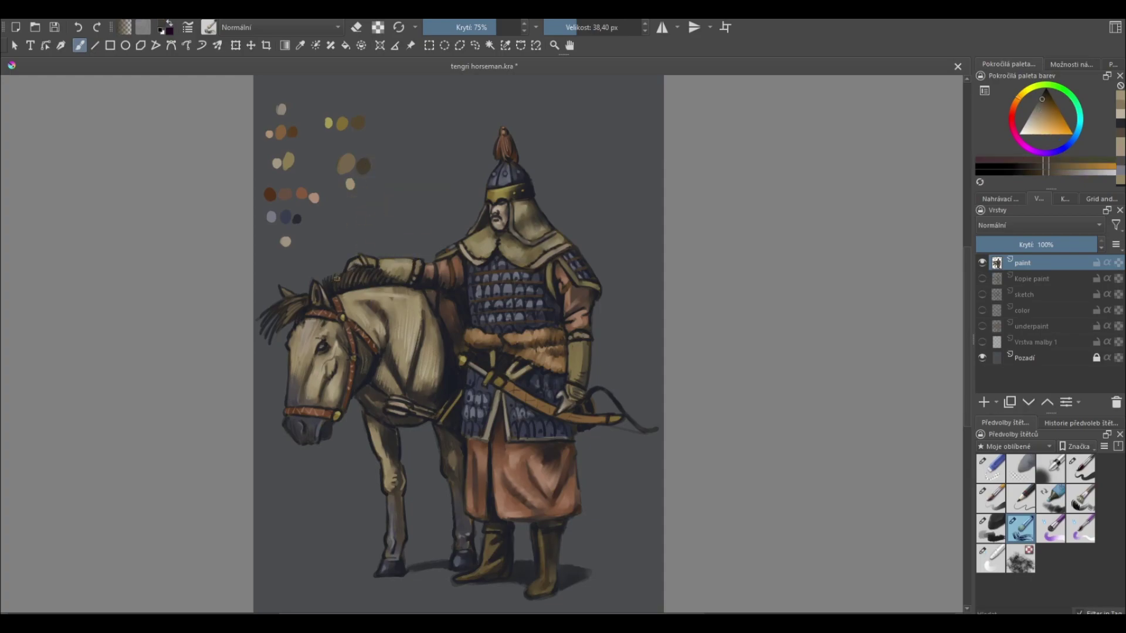
pyautogui.press('/')
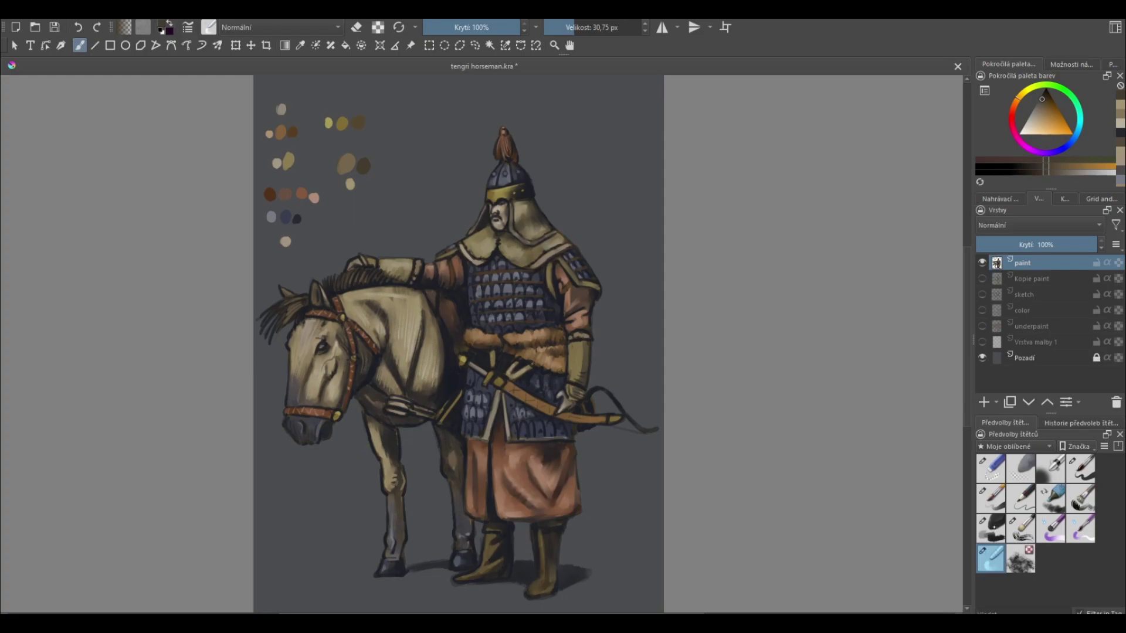
pyautogui.click(1020, 528)
pyautogui.keyDown('ctrl'); pyautogui.click(464, 373); pyautogui.keyUp('ctrl')
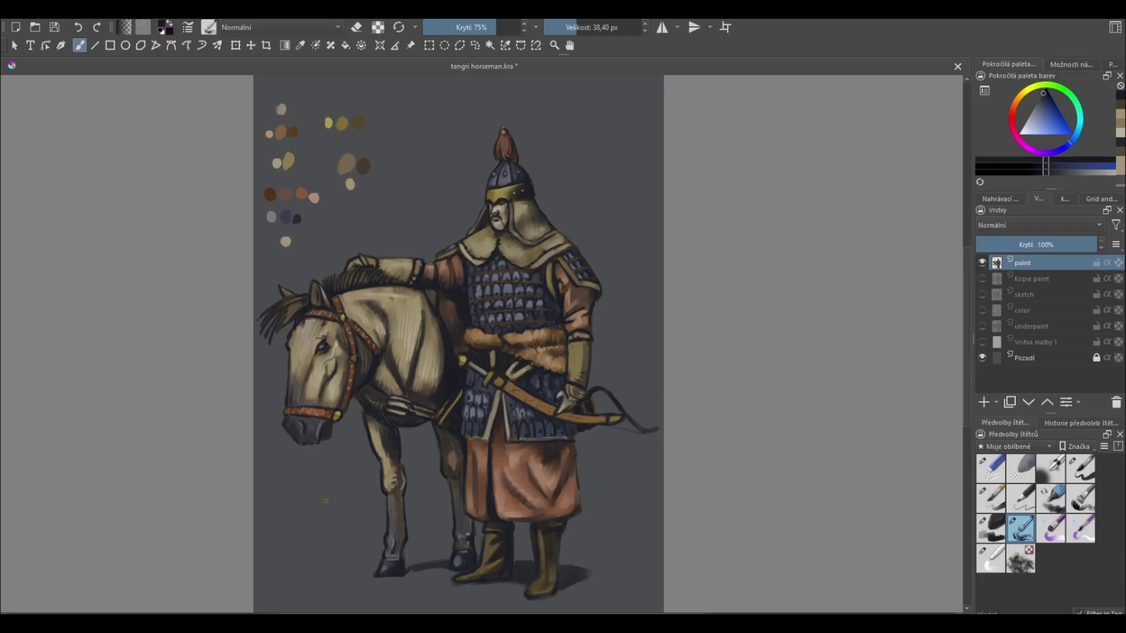
# - Paint light tan highlight strokes on the warrior's helmet neck guard
pyautogui.keyDown('ctrl'); pyautogui.click(528, 280); pyautogui.keyUp('ctrl')
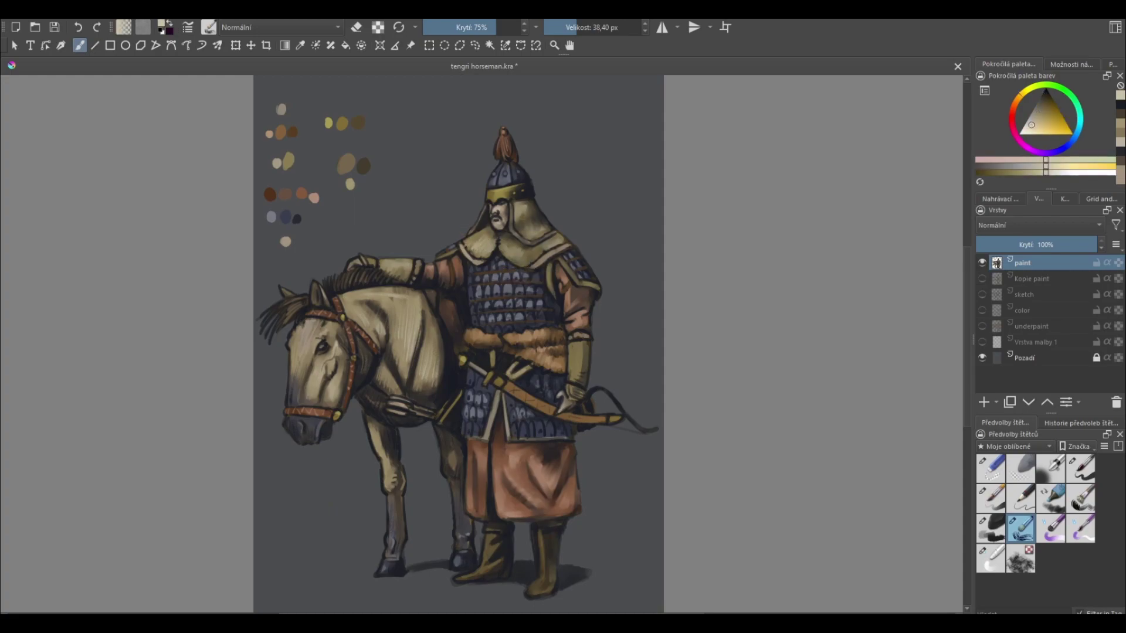
pyautogui.moveTo(519, 207); pyautogui.dragTo(539, 231)
pyautogui.keyDown('ctrl'); pyautogui.click(569, 249); pyautogui.keyUp('ctrl')
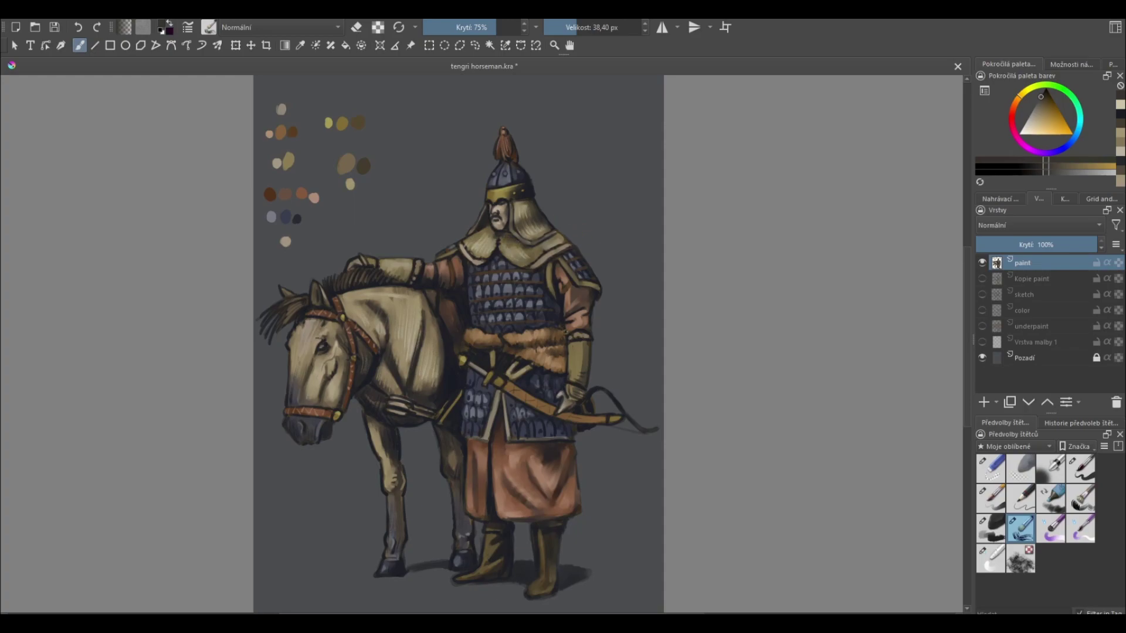
pyautogui.keyDown('ctrl'); pyautogui.click(389, 269); pyautogui.keyUp('ctrl')
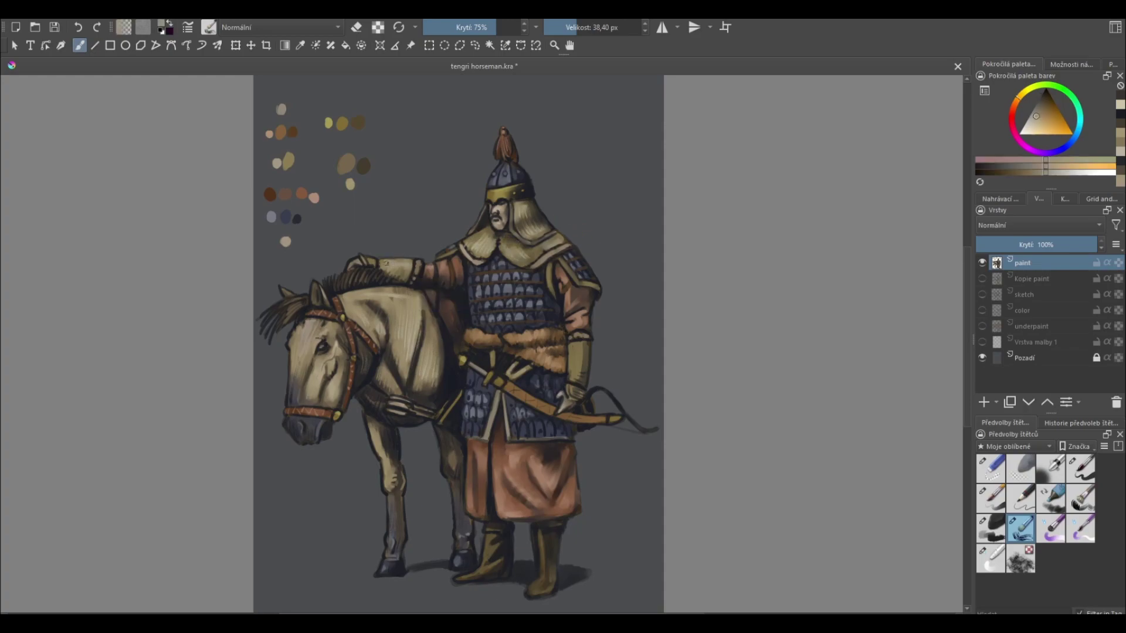
pyautogui.keyDown('ctrl'); pyautogui.click(410, 261); pyautogui.keyUp('ctrl')
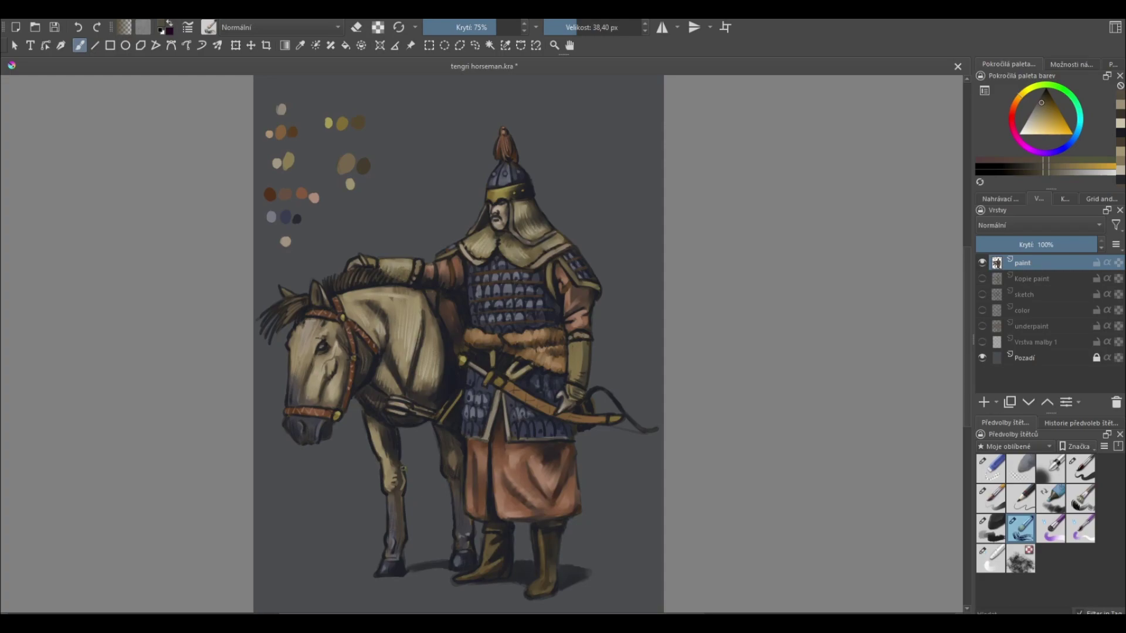
pyautogui.press('/')
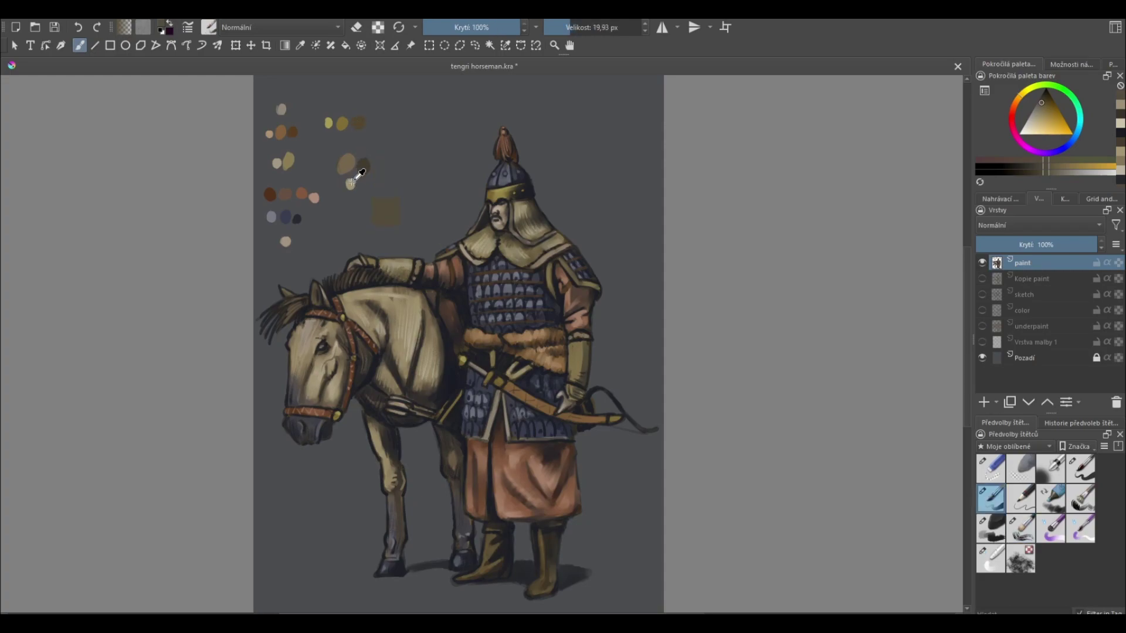
# - With the small full-opacity brush, dab pale tan fur highlights and a light fringe along the collar
pyautogui.keyDown('ctrl'); pyautogui.click(358, 177); pyautogui.keyUp('ctrl')
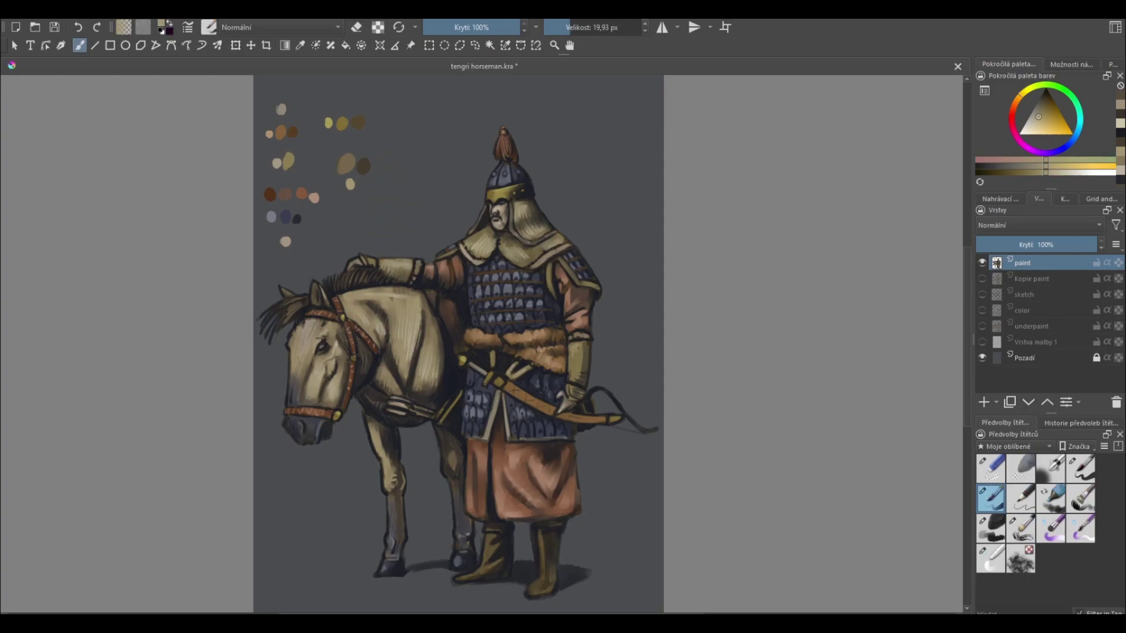
pyautogui.keyDown('ctrl'); pyautogui.click(586, 328); pyautogui.keyUp('ctrl')
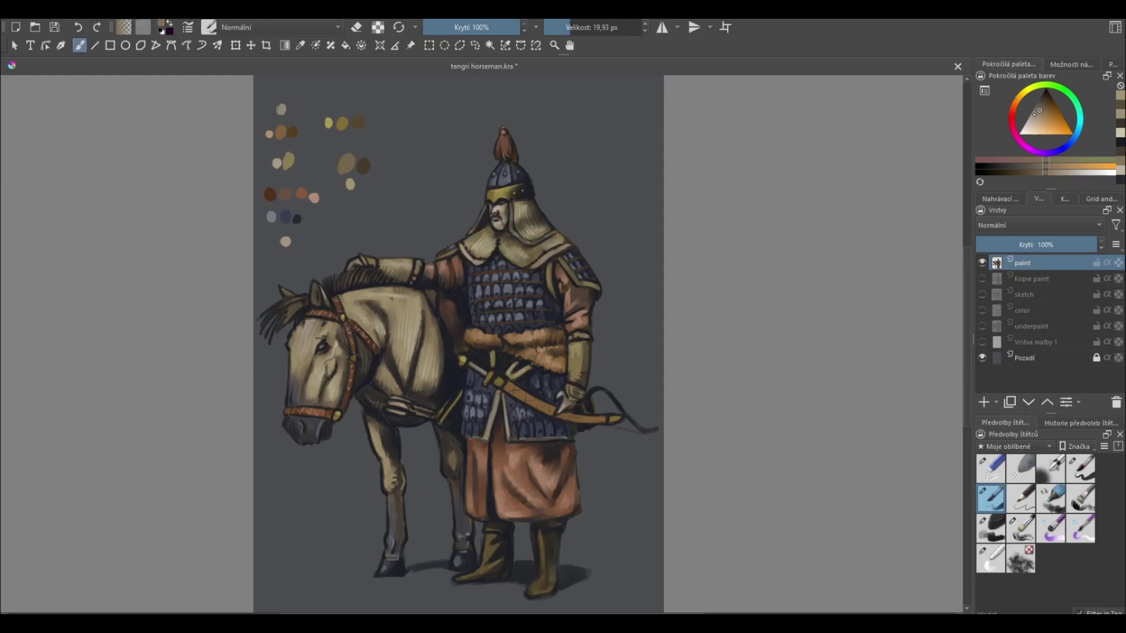
pyautogui.press('l')
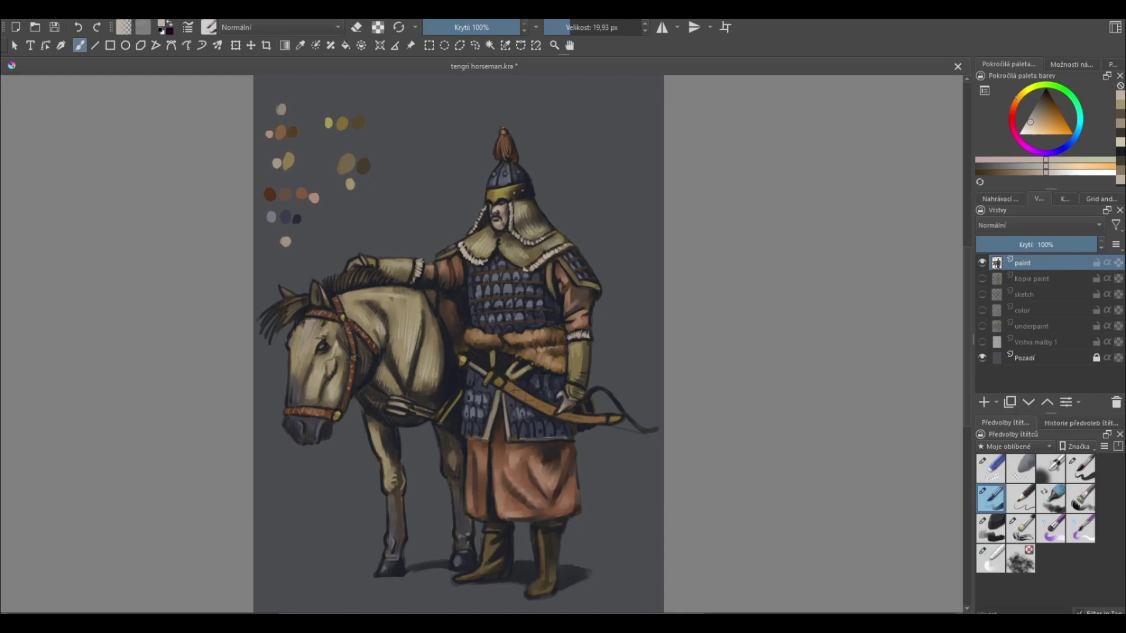
pyautogui.keyDown('ctrl'); pyautogui.click(287, 160); pyautogui.keyUp('ctrl')
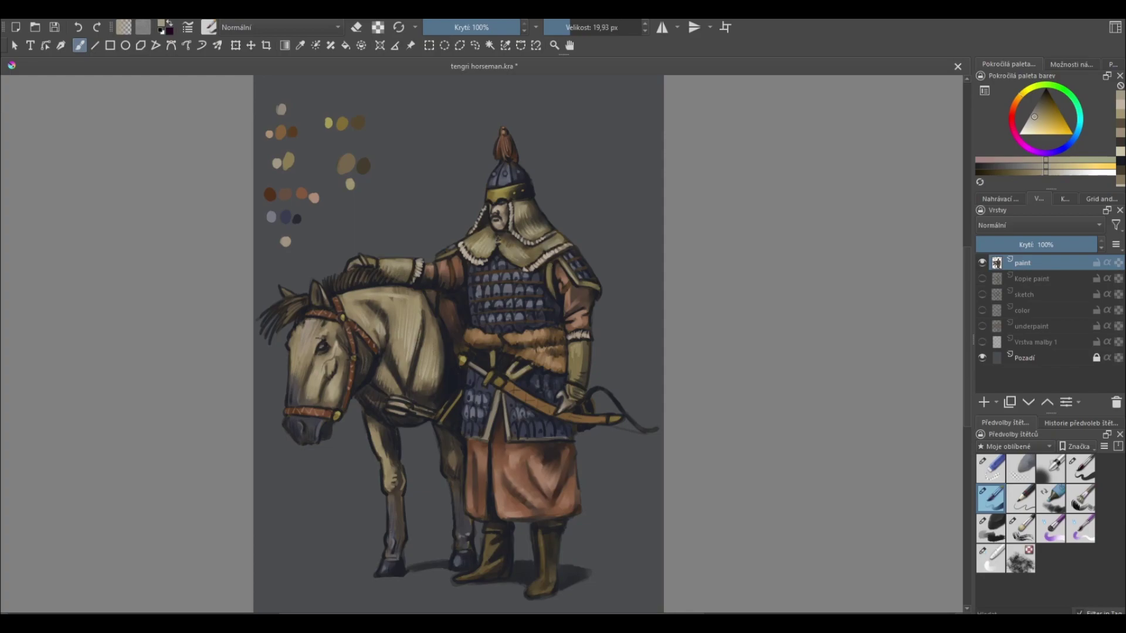
pyautogui.keyDown('ctrl'); pyautogui.click(513, 231); pyautogui.keyUp('ctrl')
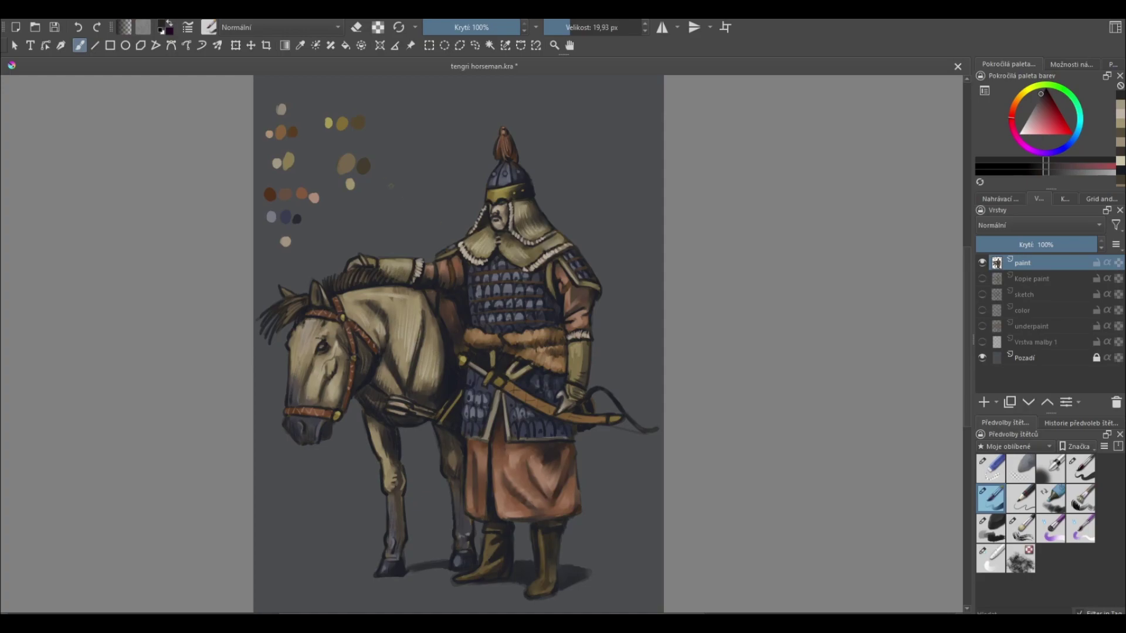
pyautogui.keyDown('ctrl'); pyautogui.click(293, 130); pyautogui.keyUp('ctrl')
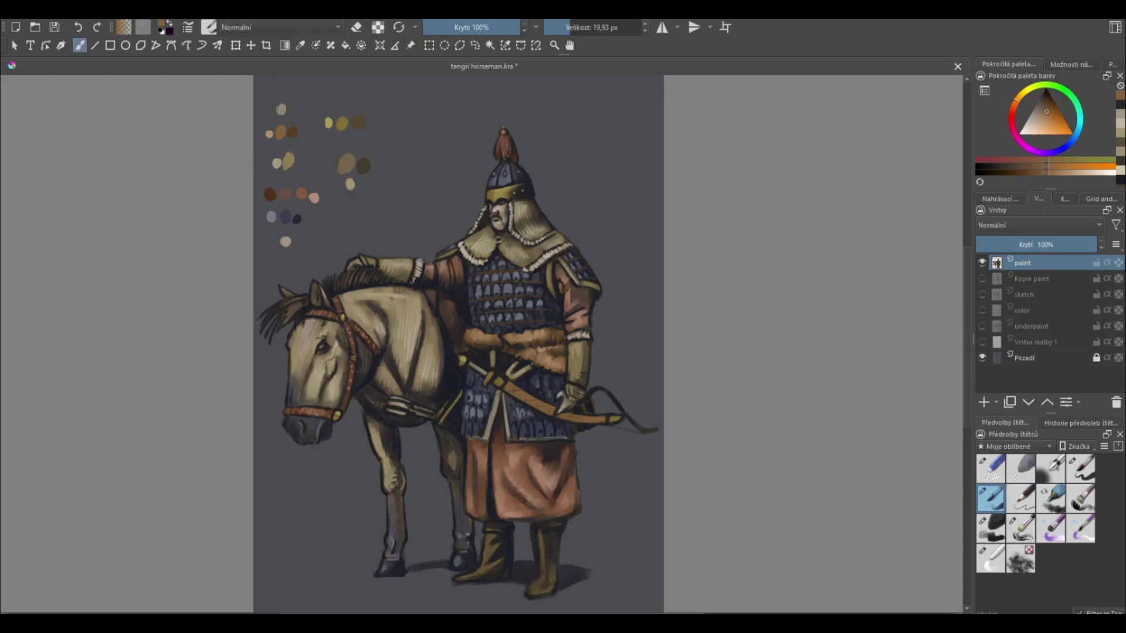
pyautogui.keyDown('ctrl'); pyautogui.click(560, 276); pyautogui.keyUp('ctrl')
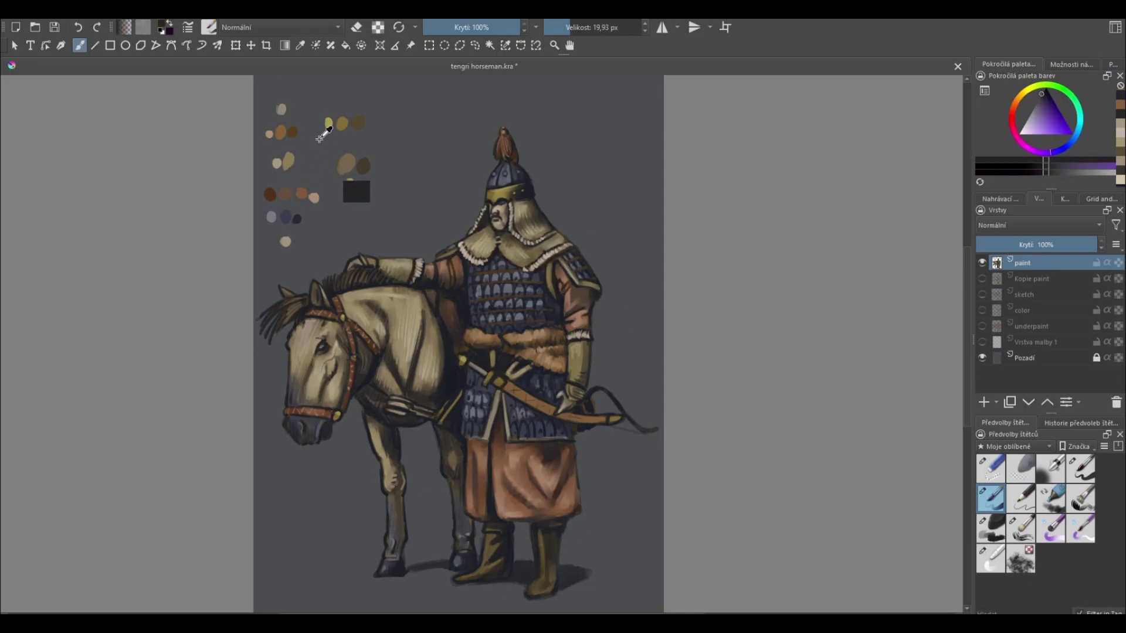
pyautogui.keyDown('ctrl'); pyautogui.click(289, 128); pyautogui.keyUp('ctrl')
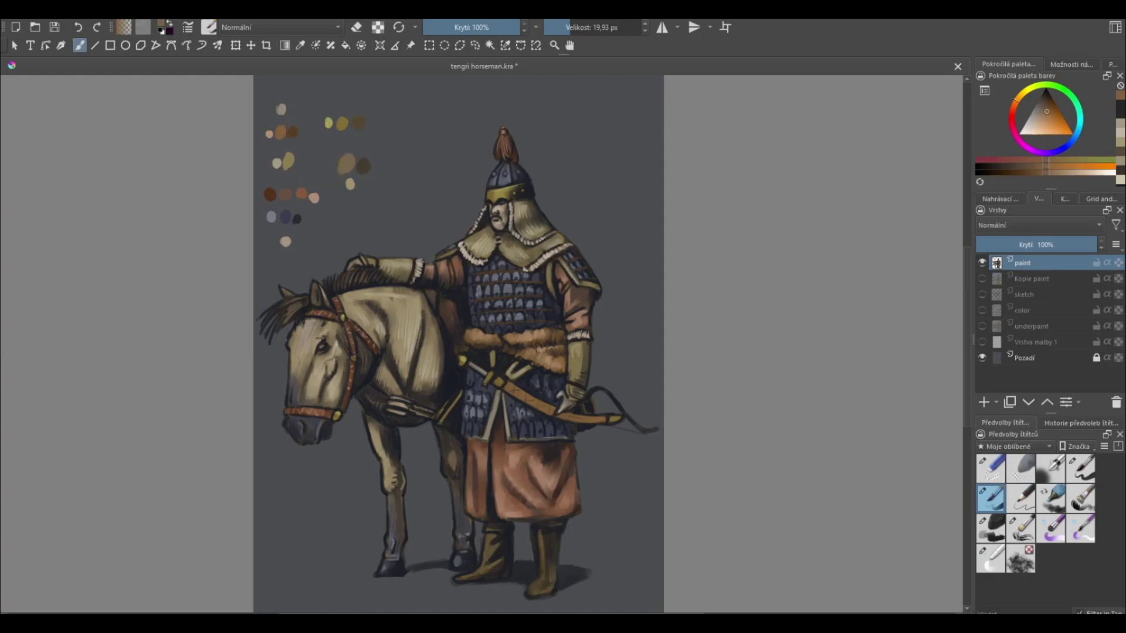
pyautogui.press('/')
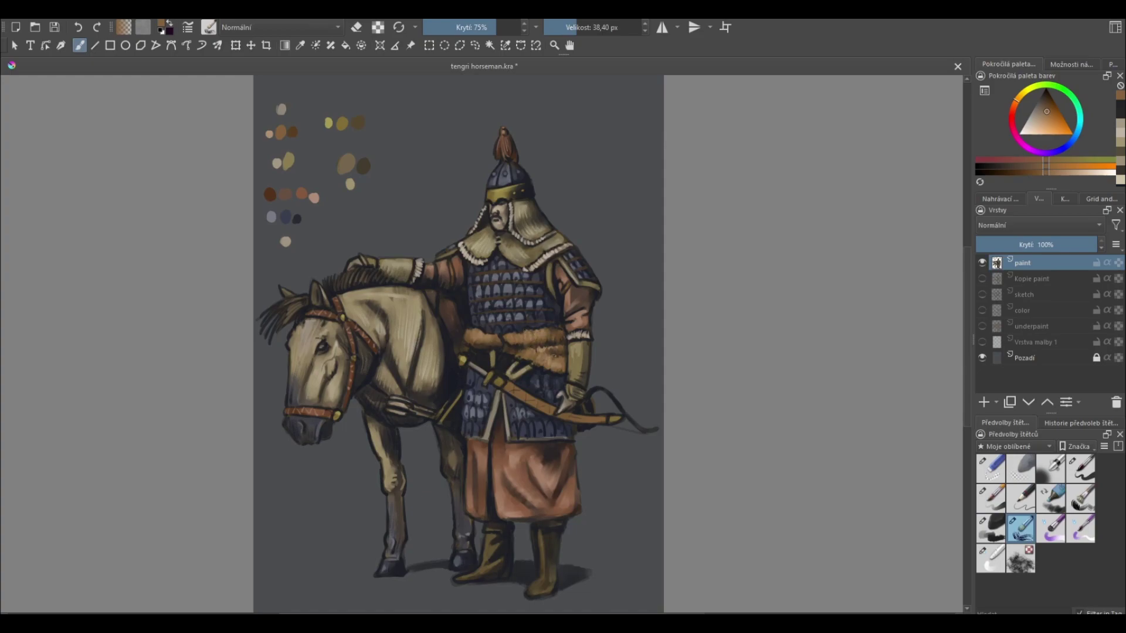
# - Add short very dark reddish-brown shading marks on the warrior's belt
pyautogui.moveTo(551, 363); pyautogui.dragTo(560, 366)
pyautogui.keyDown('ctrl'); pyautogui.click(270, 134); pyautogui.keyUp('ctrl')
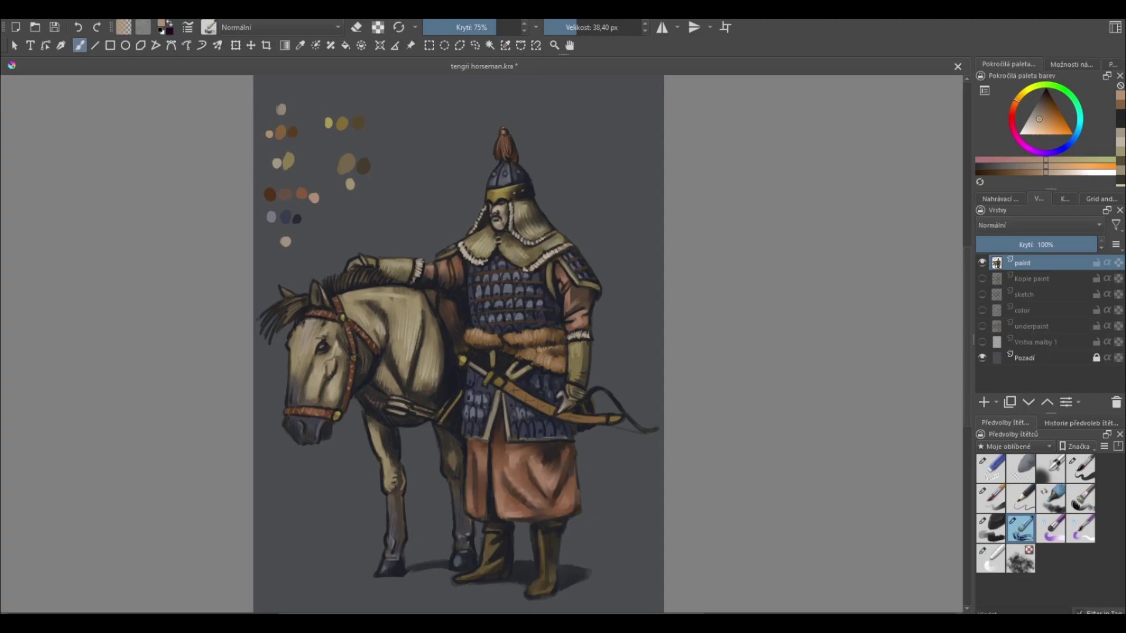
pyautogui.keyDown('ctrl'); pyautogui.click(580, 376); pyautogui.keyUp('ctrl')
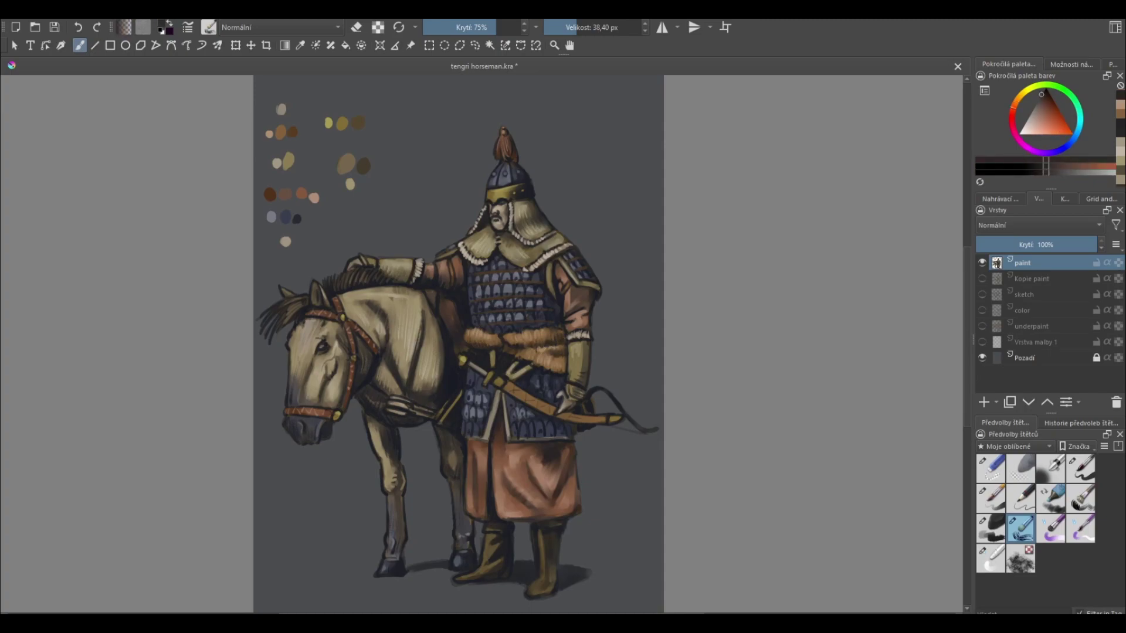
pyautogui.moveTo(490, 341); pyautogui.dragTo(502, 357)
pyautogui.keyDown('ctrl'); pyautogui.click(456, 330); pyautogui.keyUp('ctrl')
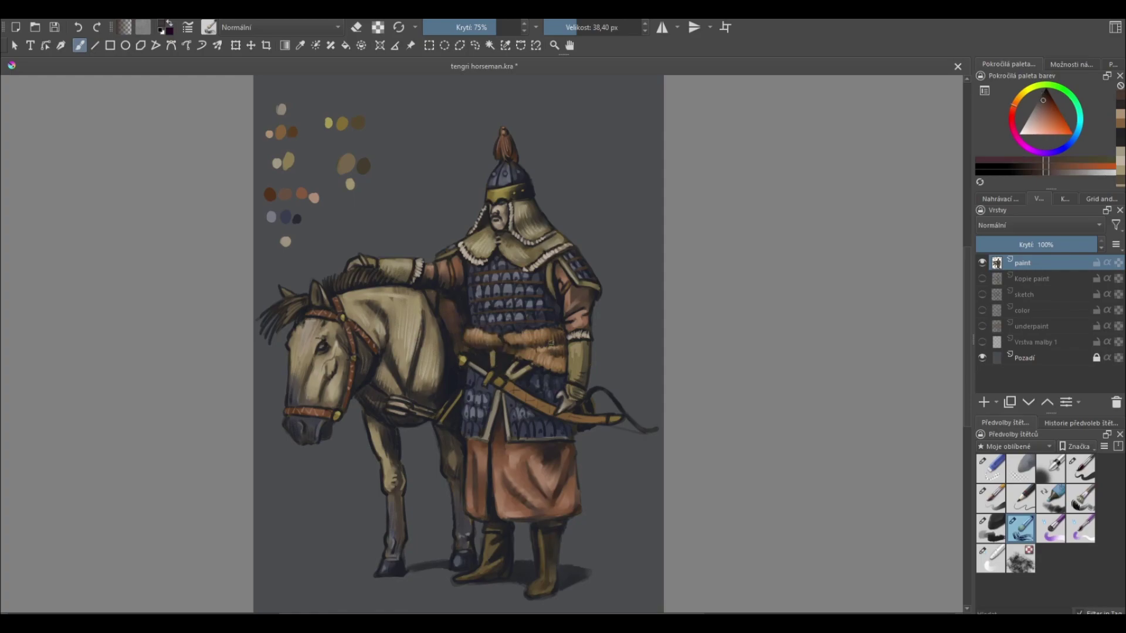
pyautogui.press('/')
# - Lighten sampled colours and dab small highlights on the belt, testing a light warm grey
pyautogui.keyDown('ctrl'); pyautogui.click(466, 331); pyautogui.keyUp('ctrl')
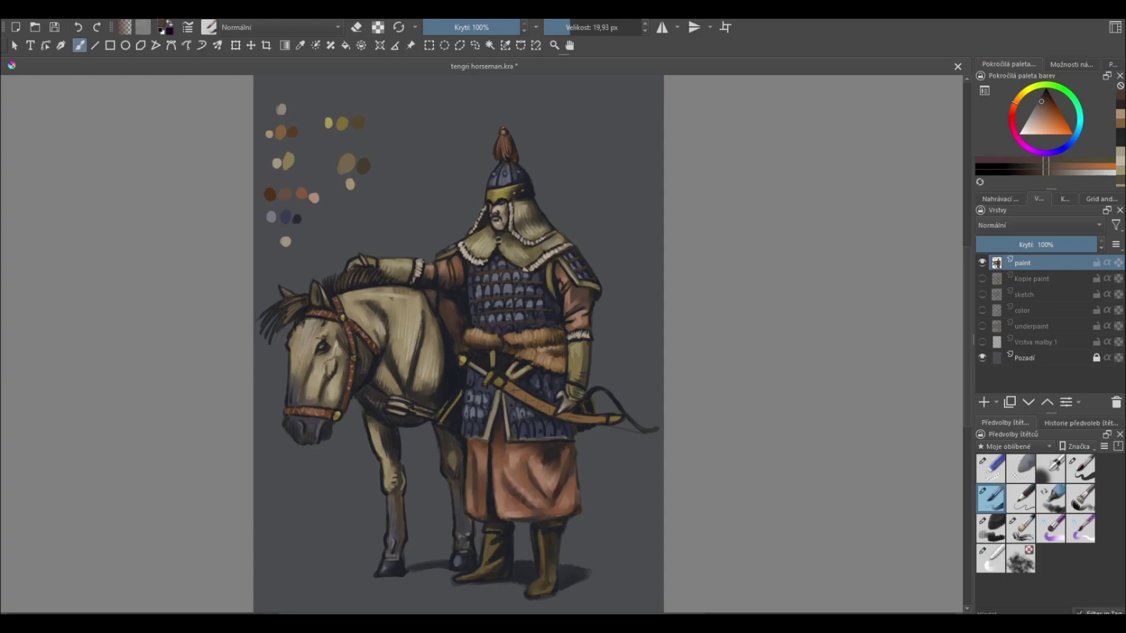
pyautogui.press('l')
pyautogui.click(437, 288)
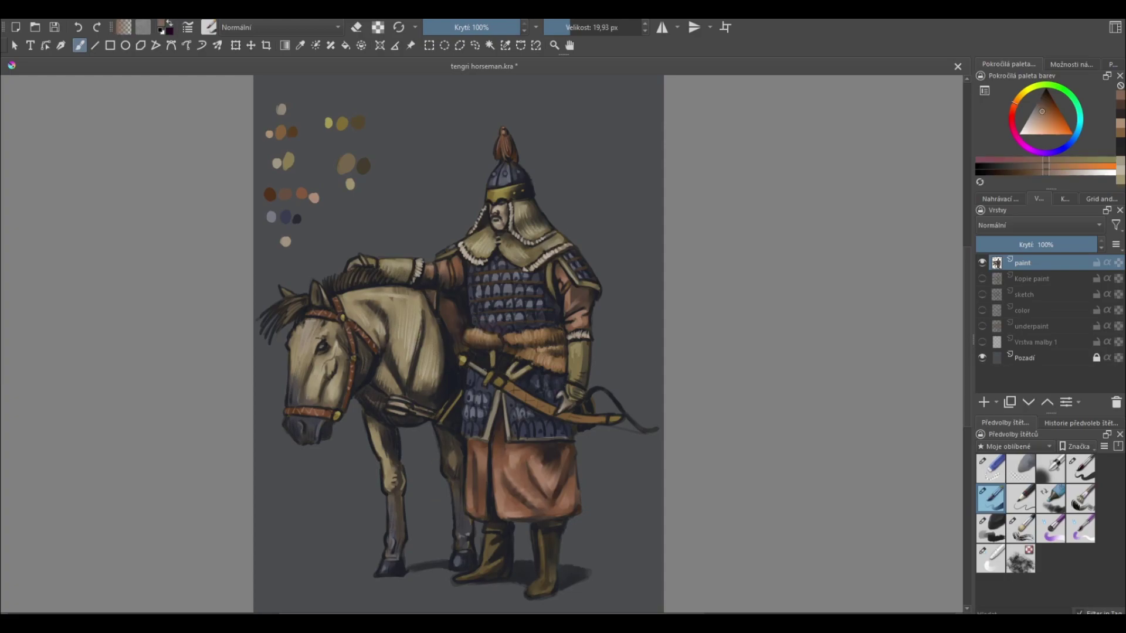
pyautogui.keyDown('ctrl'); pyautogui.click(289, 186); pyautogui.keyUp('ctrl')
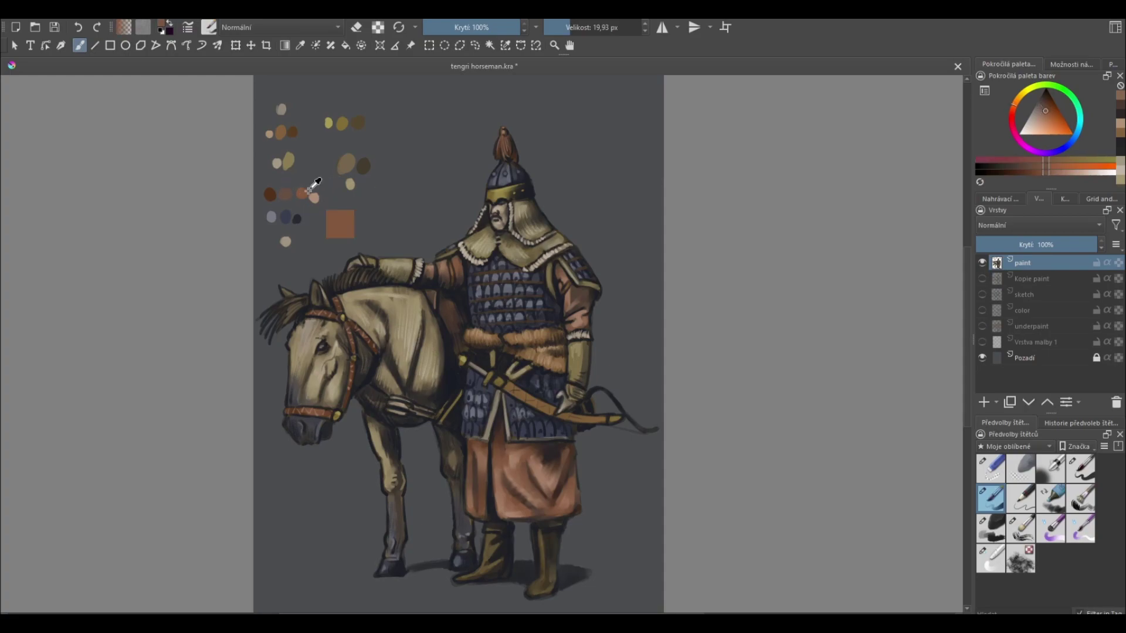
pyautogui.click(442, 315)
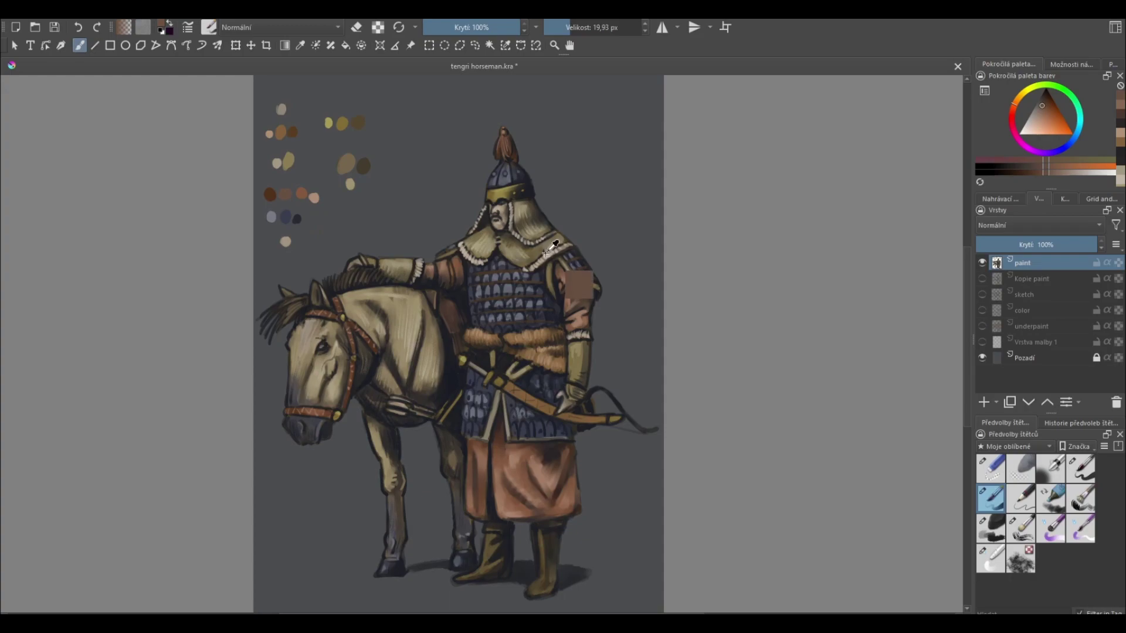
pyautogui.keyDown('ctrl'); pyautogui.click(350, 184); pyautogui.keyUp('ctrl')
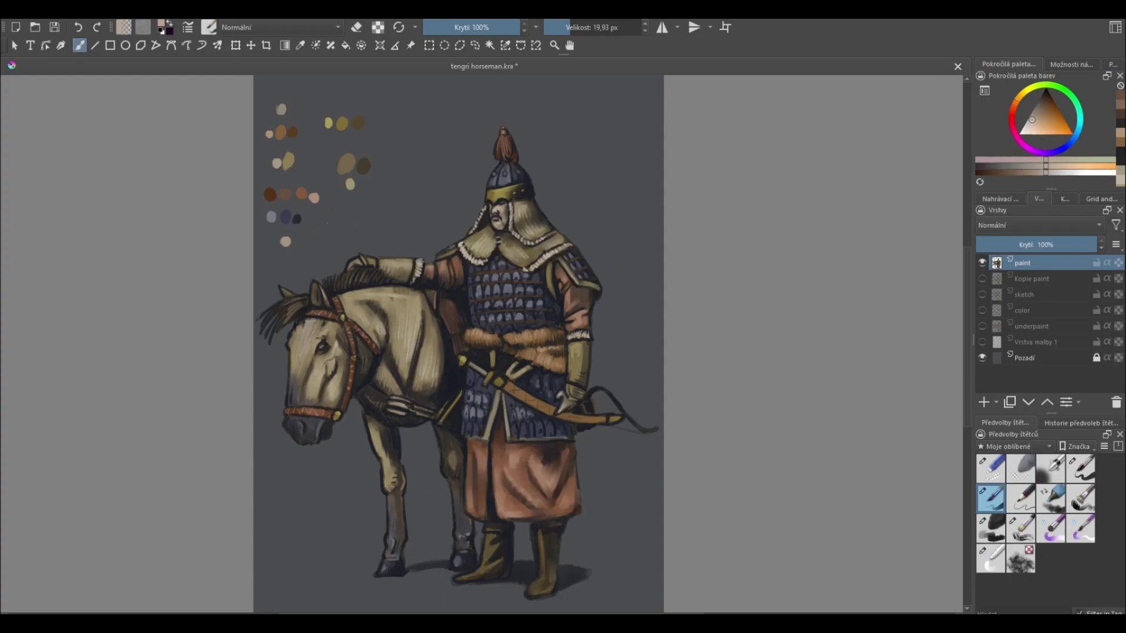
pyautogui.click(327, 223)
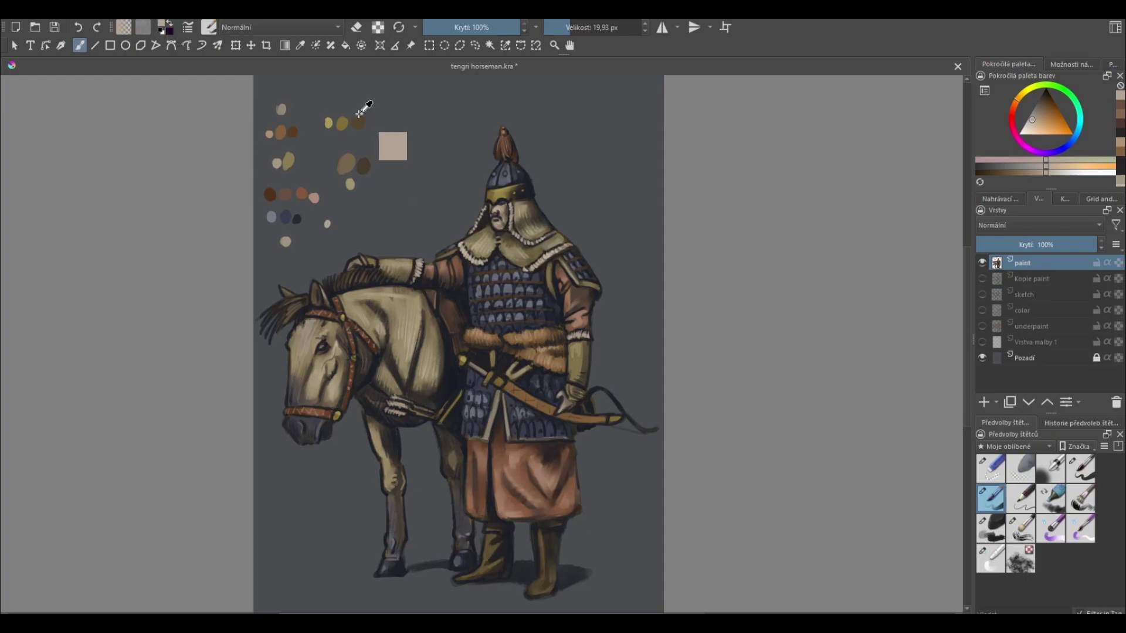
# - Brighten a spot on the horse's chest strap and add a small highlight near the sword belt
pyautogui.keyDown('ctrl'); pyautogui.click(414, 201); pyautogui.keyUp('ctrl')
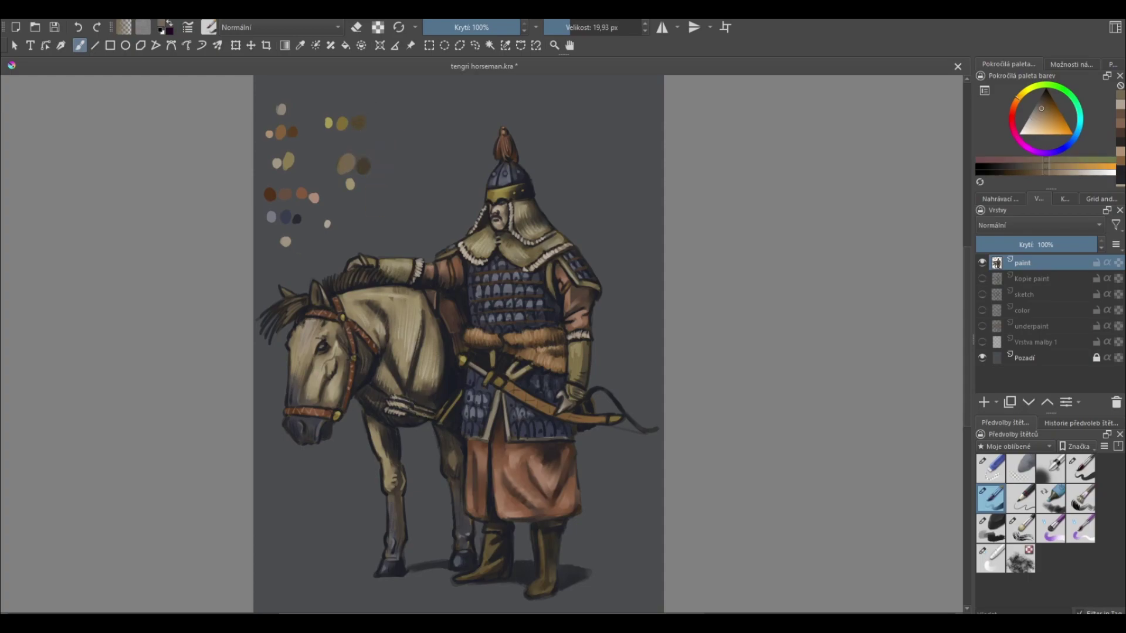
pyautogui.moveTo(424, 413); pyautogui.dragTo(440, 418)
pyautogui.keyDown('ctrl'); pyautogui.click(364, 166); pyautogui.keyUp('ctrl')
pyautogui.keyDown('ctrl'); pyautogui.click(381, 161); pyautogui.keyUp('ctrl')
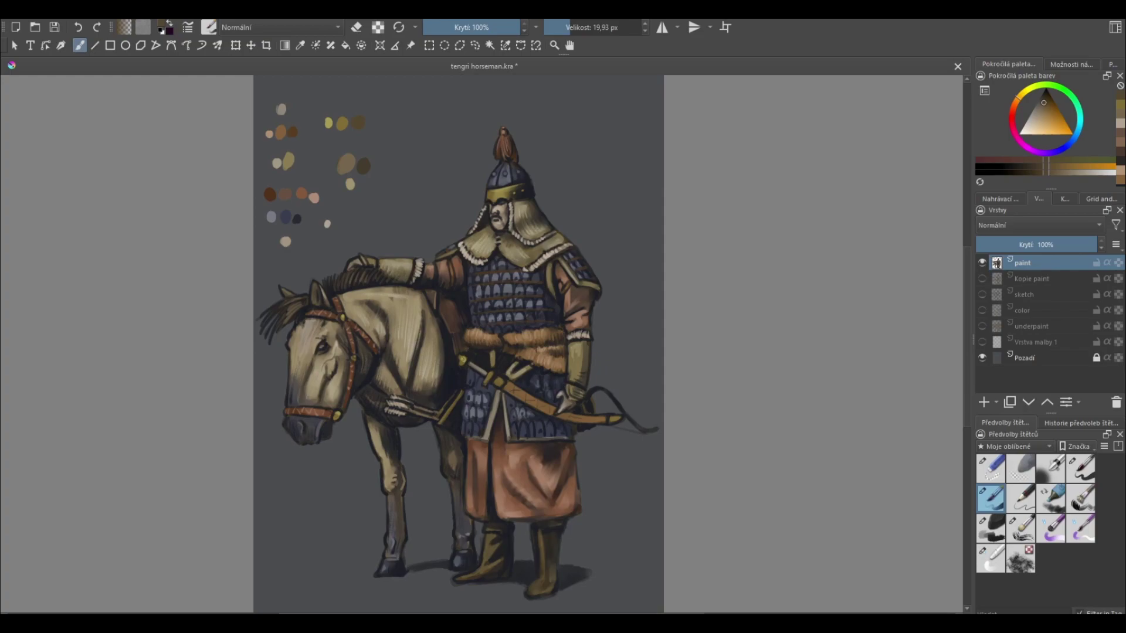
pyautogui.keyDown('ctrl'); pyautogui.click(363, 161); pyautogui.keyUp('ctrl')
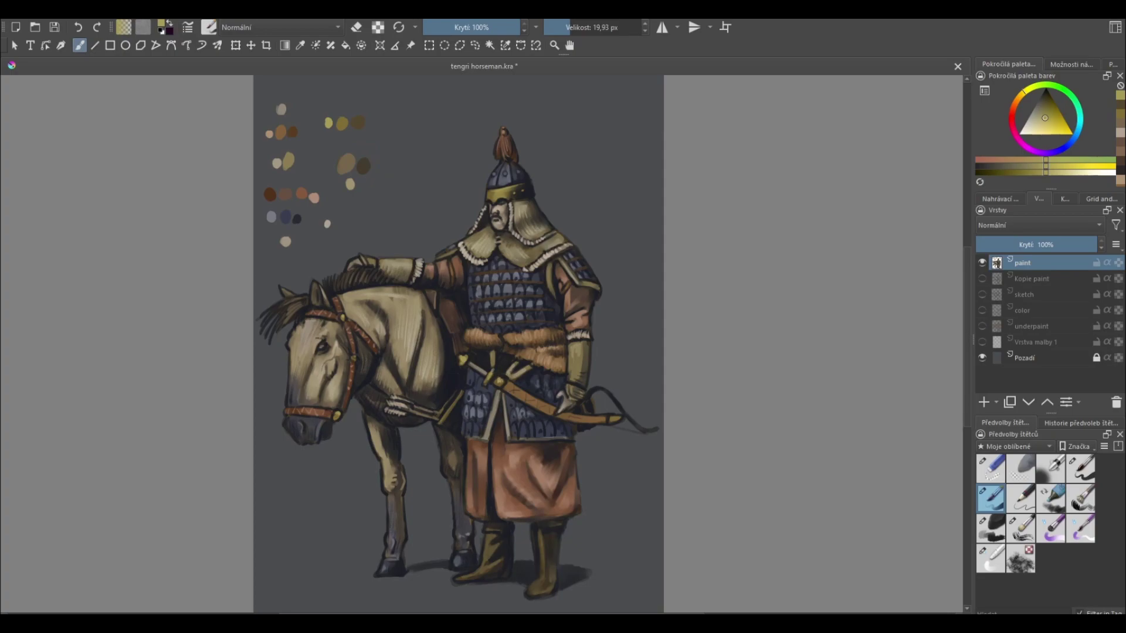
pyautogui.keyDown('ctrl'); pyautogui.click(358, 122); pyautogui.keyUp('ctrl')
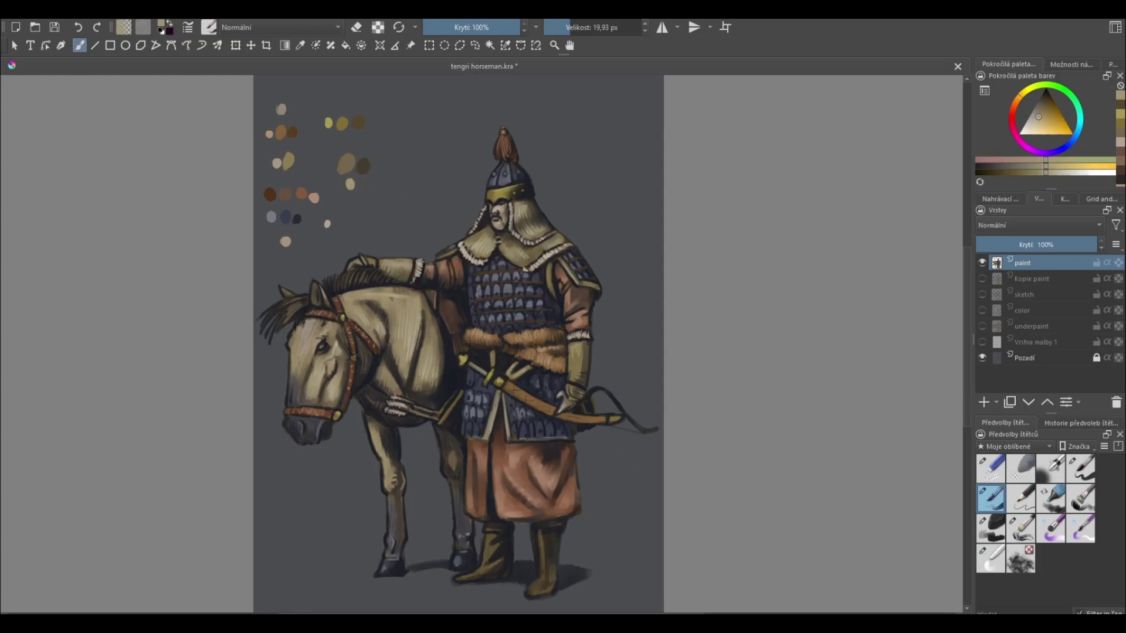
pyautogui.moveTo(509, 434)
pyautogui.mouseDown()
pyautogui.moveTo(510, 444)
pyautogui.moveTo(568, 439)
pyautogui.mouseUp()
# - Paint a dark grey accent stroke on the armour
pyautogui.keyDown('ctrl'); pyautogui.click(373, 158); pyautogui.keyUp('ctrl')
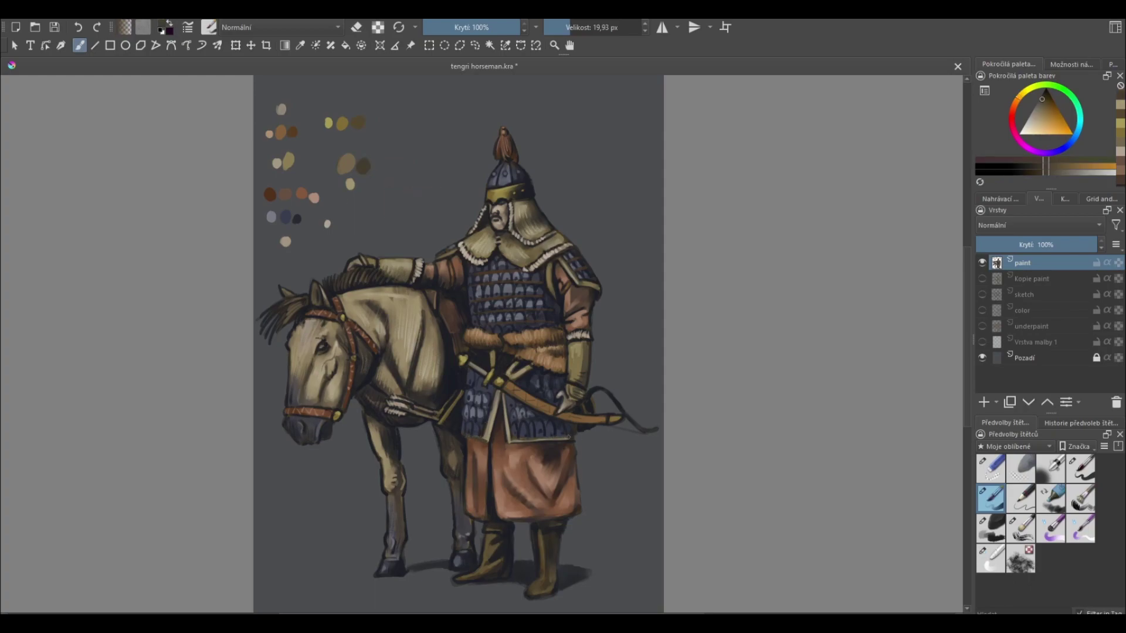
pyautogui.moveTo(494, 394); pyautogui.dragTo(489, 435)
pyautogui.press('/')
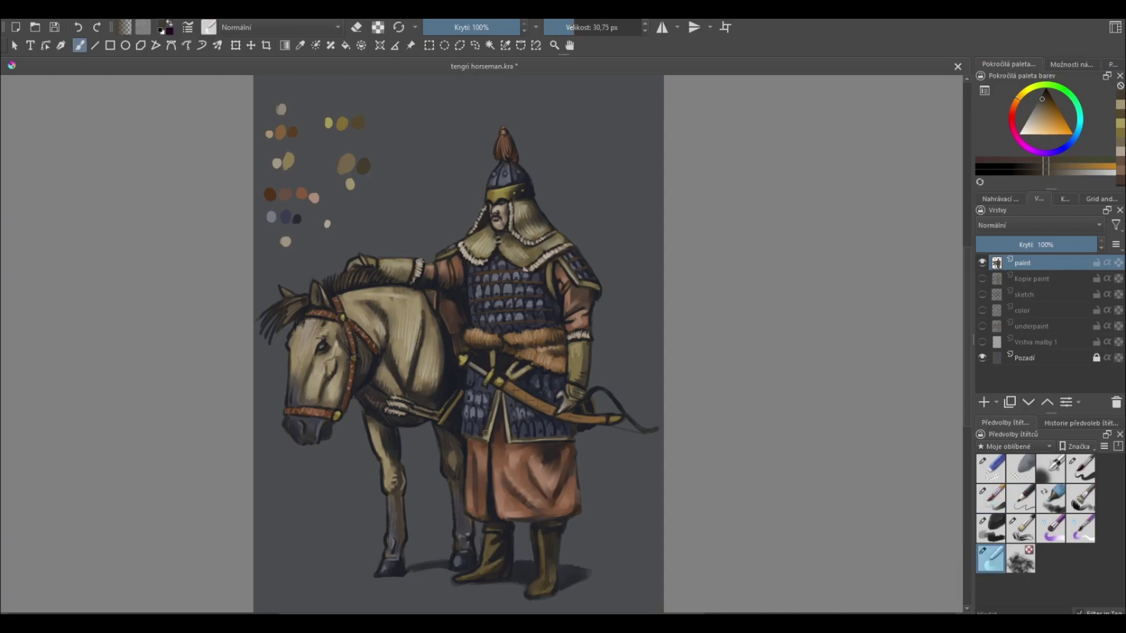
# - Darken the sash edge and add a light yellow-beige stroke near the belt and sword
pyautogui.moveTo(490, 435); pyautogui.dragTo(492, 414)
pyautogui.press('/')
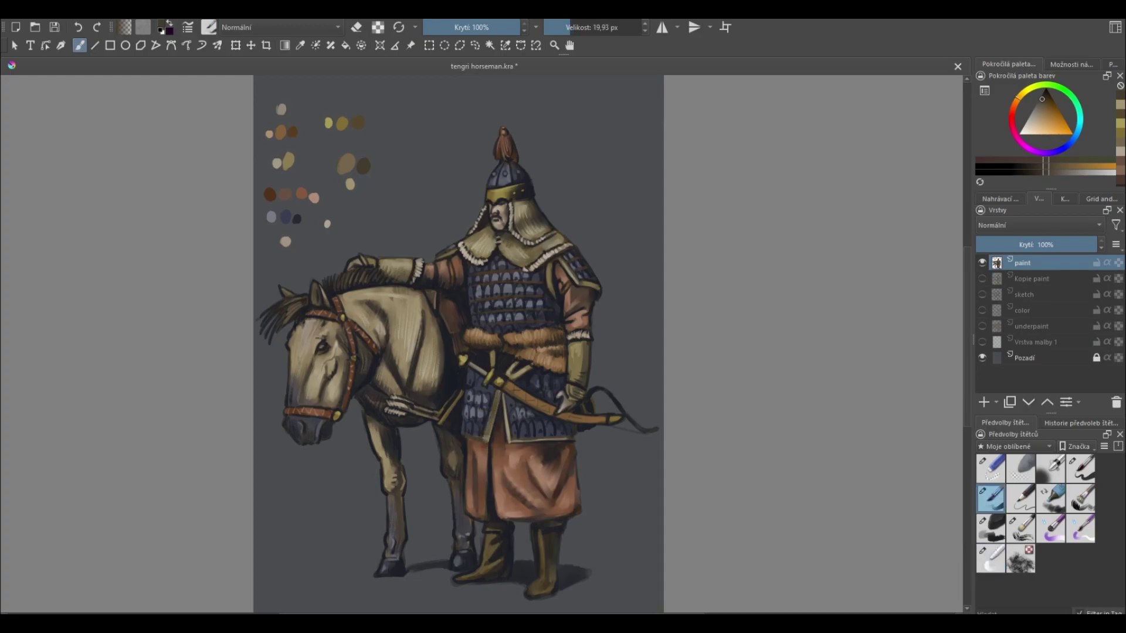
pyautogui.keyDown('ctrl'); pyautogui.click(352, 182); pyautogui.keyUp('ctrl')
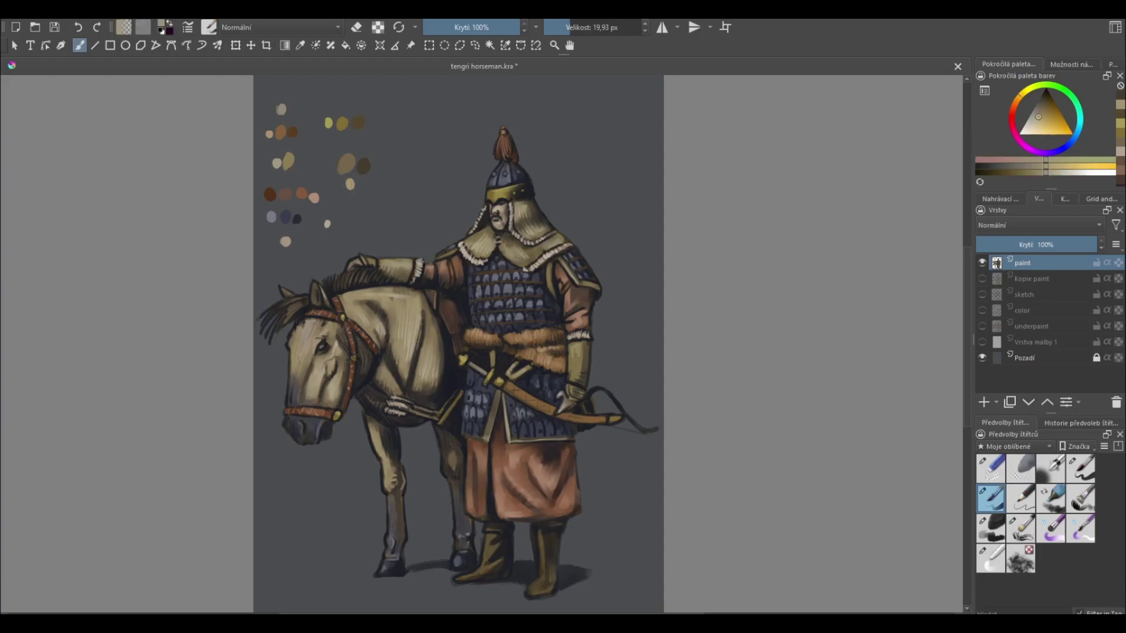
pyautogui.moveTo(493, 397); pyautogui.dragTo(494, 429)
# - Brighten the collar fur with a lighter tan dab, then pick a dark olive-brown
pyautogui.press('/')
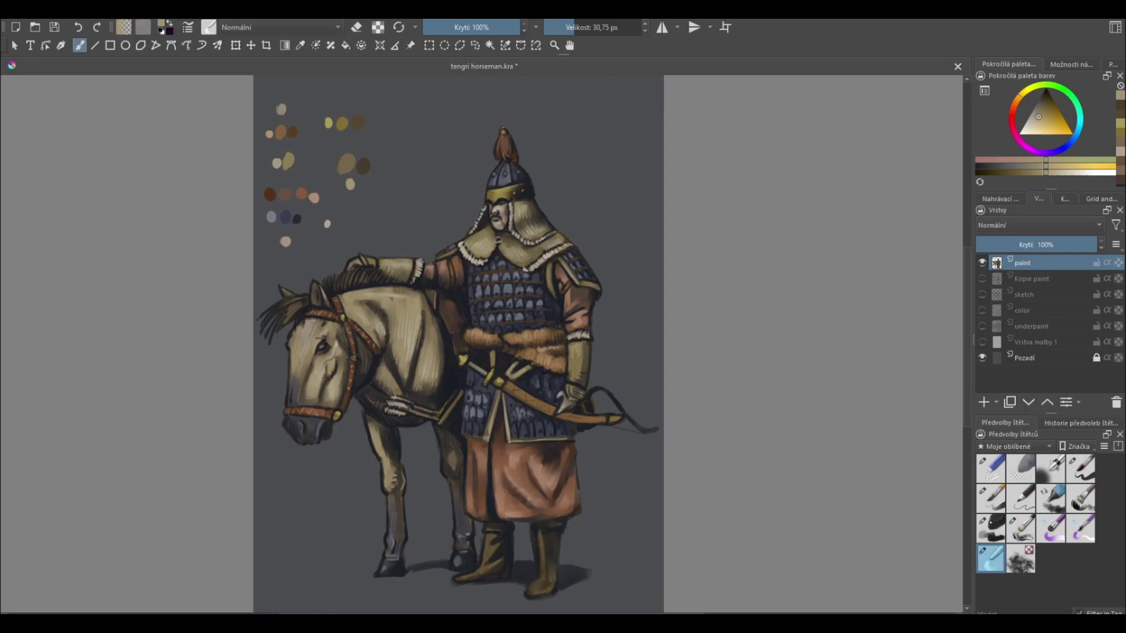
pyautogui.press('/')
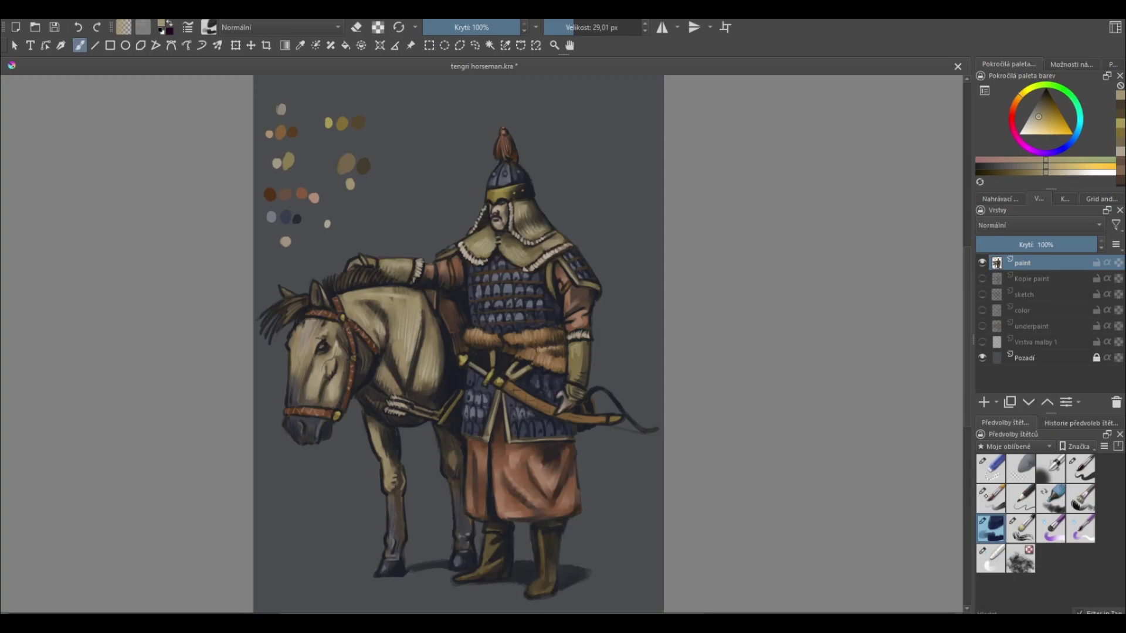
pyautogui.press('/')
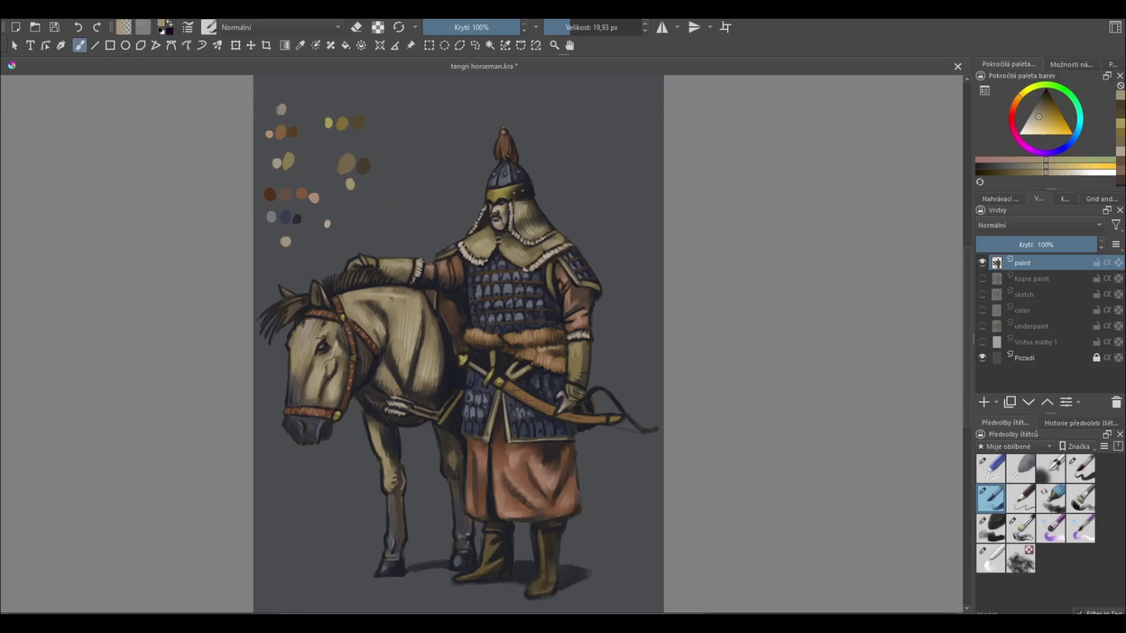
pyautogui.keyDown('ctrl'); pyautogui.click(490, 247); pyautogui.keyUp('ctrl')
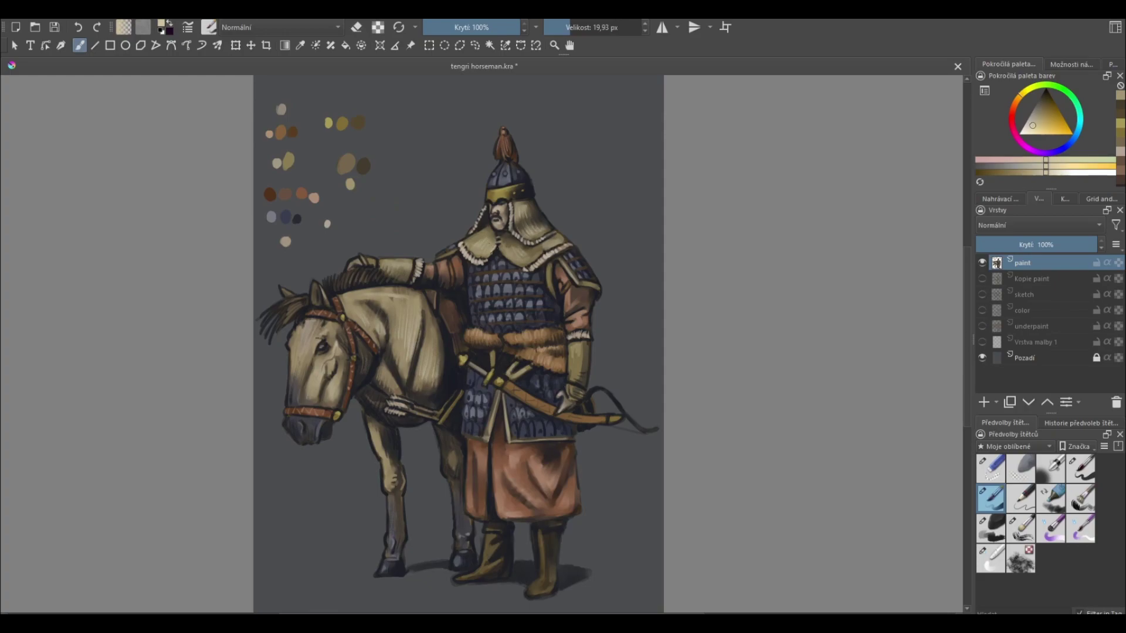
pyautogui.click(506, 255)
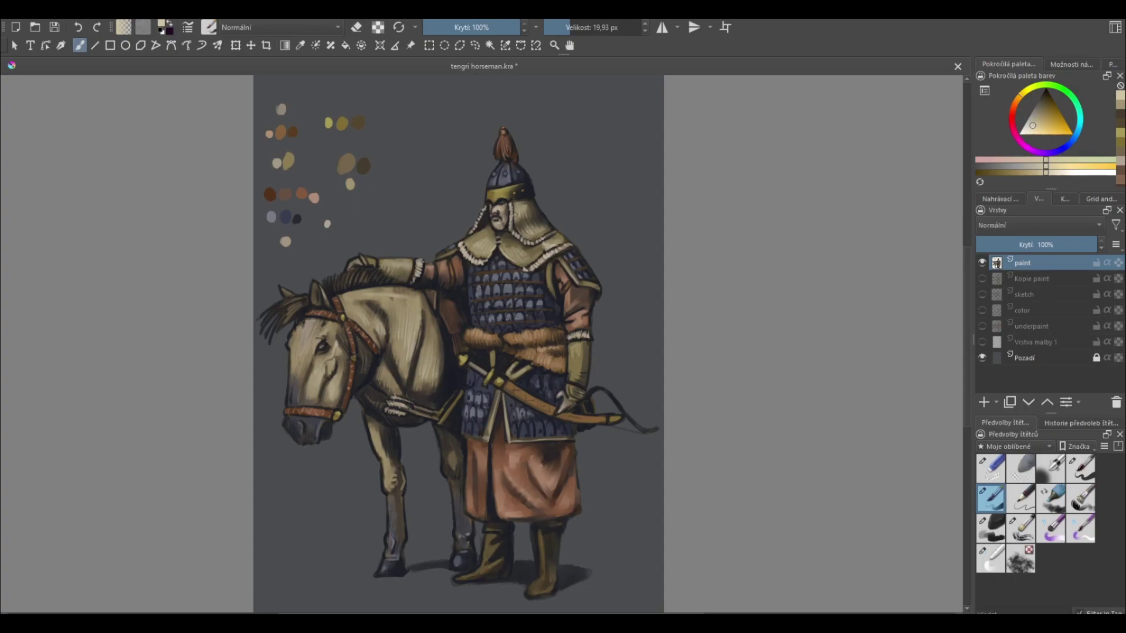
pyautogui.keyDown('ctrl'); pyautogui.click(360, 122); pyautogui.keyUp('ctrl')
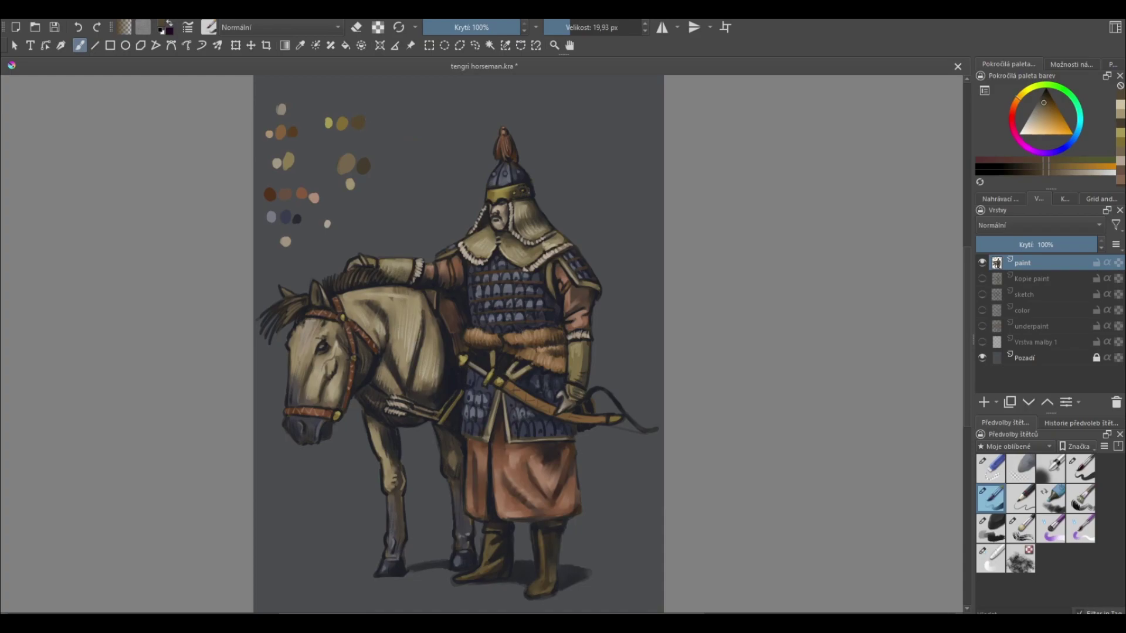
pyautogui.press('/')
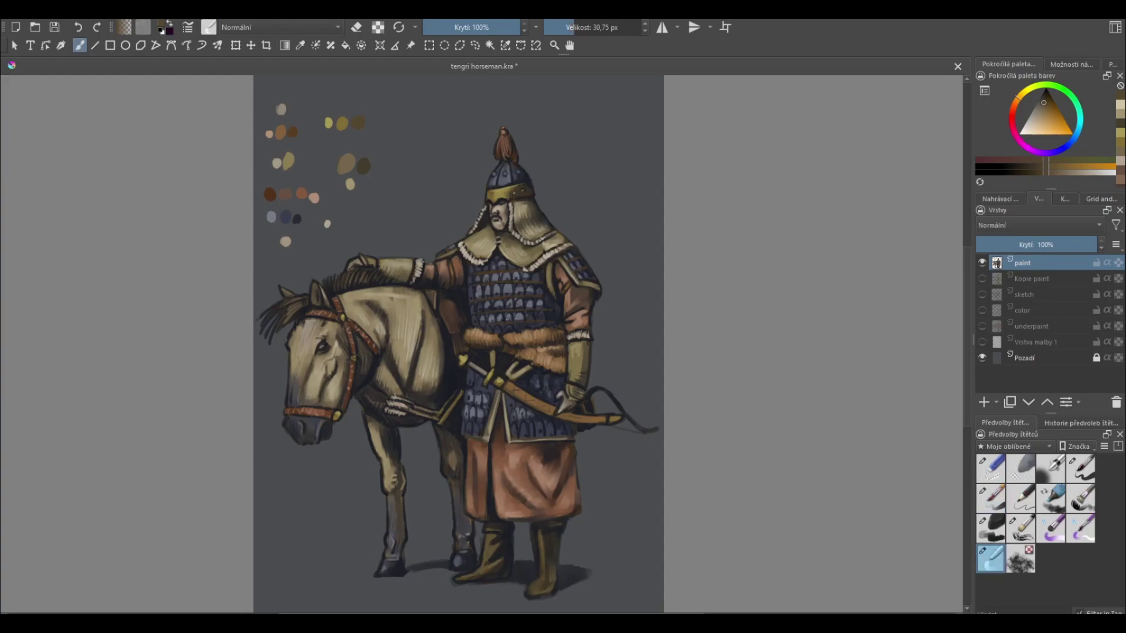
pyautogui.press('/')
# - Sample blue-grey, olive-yellow, helmet blue-grey and brownish-orange colours from the palette dabs and painting
pyautogui.press('+')
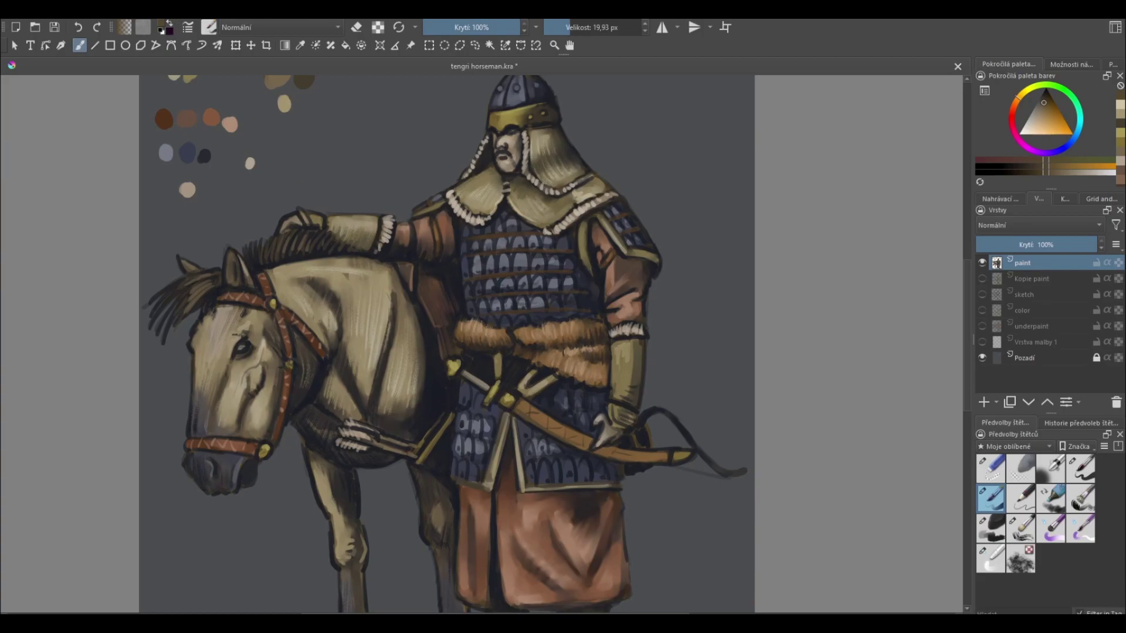
pyautogui.moveTo(687, 295); pyautogui.dragTo(721, 422)
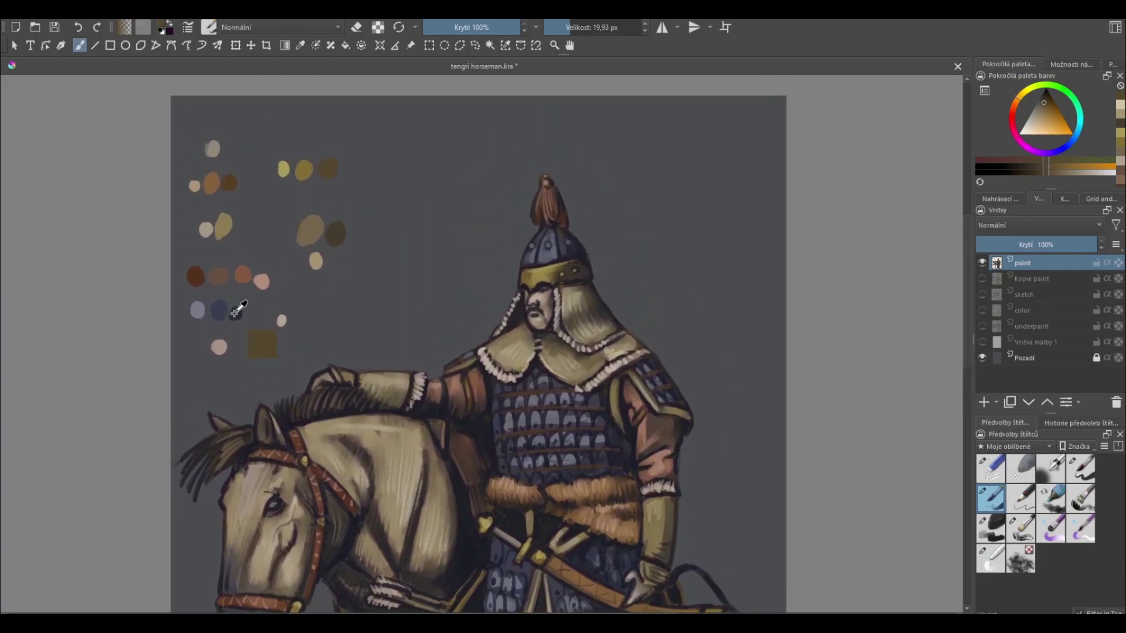
pyautogui.keyDown('ctrl'); pyautogui.click(546, 235); pyautogui.keyUp('ctrl')
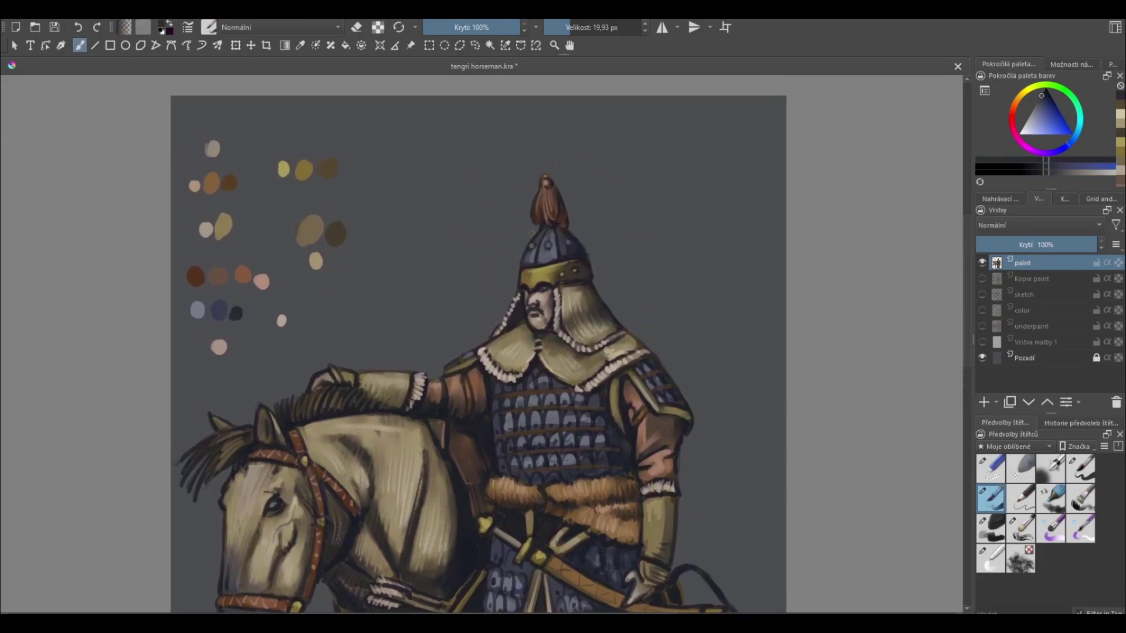
pyautogui.keyDown('ctrl'); pyautogui.click(198, 310); pyautogui.keyUp('ctrl')
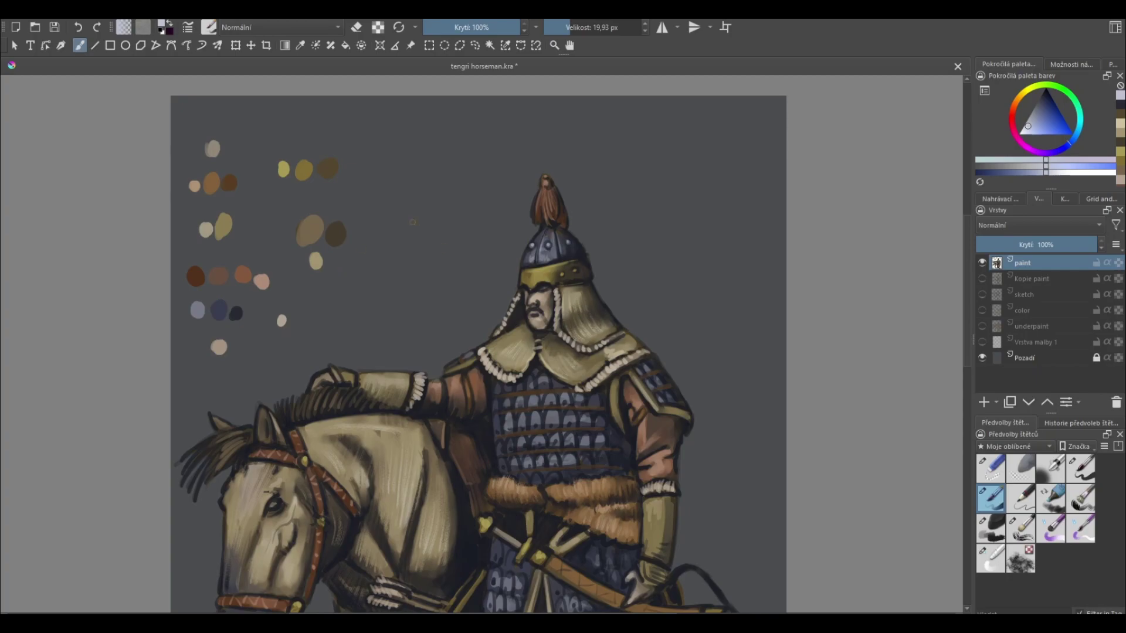
pyautogui.keyDown('ctrl'); pyautogui.click(285, 169); pyautogui.keyUp('ctrl')
pyautogui.keyDown('ctrl'); pyautogui.click(546, 268); pyautogui.keyUp('ctrl')
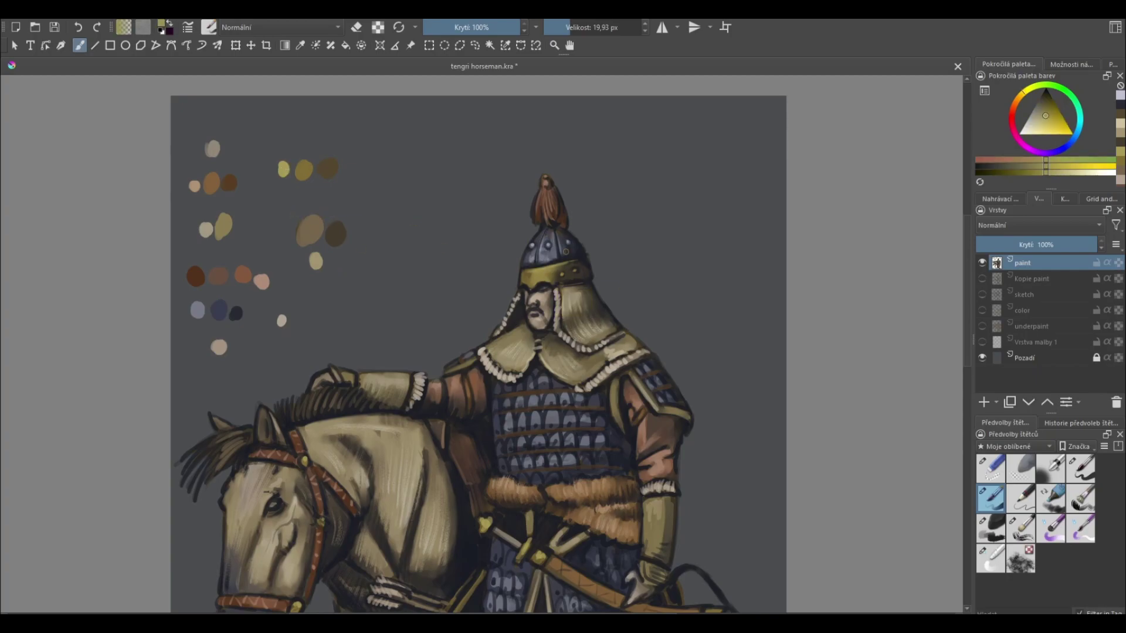
pyautogui.keyDown('ctrl'); pyautogui.click(562, 271); pyautogui.keyUp('ctrl')
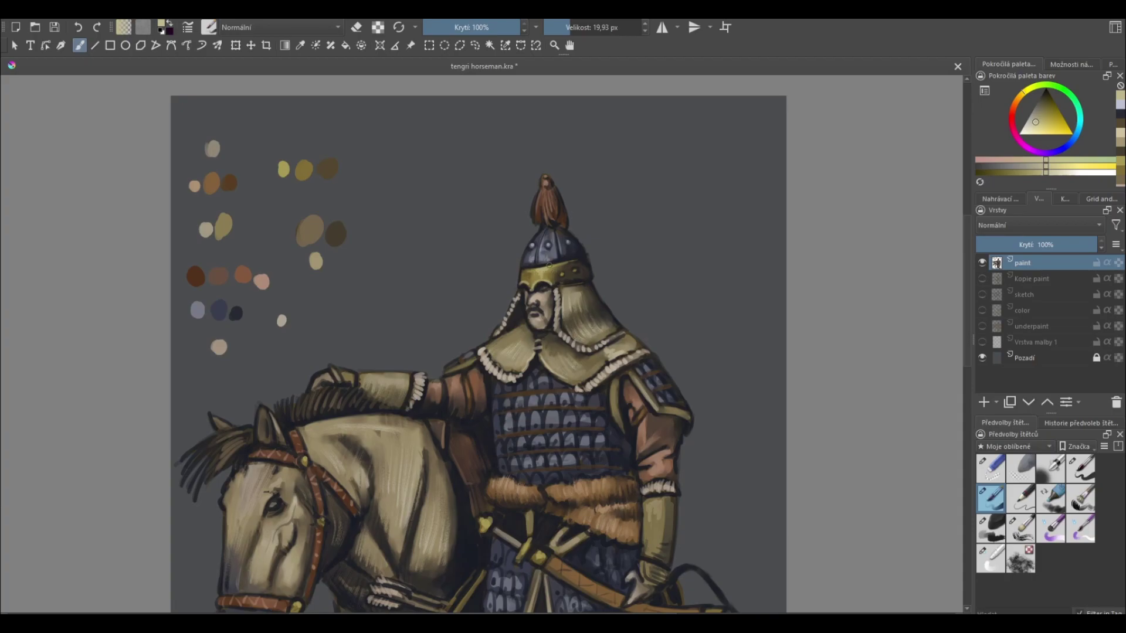
pyautogui.keyDown('ctrl'); pyautogui.click(582, 266); pyautogui.keyUp('ctrl')
pyautogui.keyDown('ctrl'); pyautogui.click(583, 254); pyautogui.keyUp('ctrl')
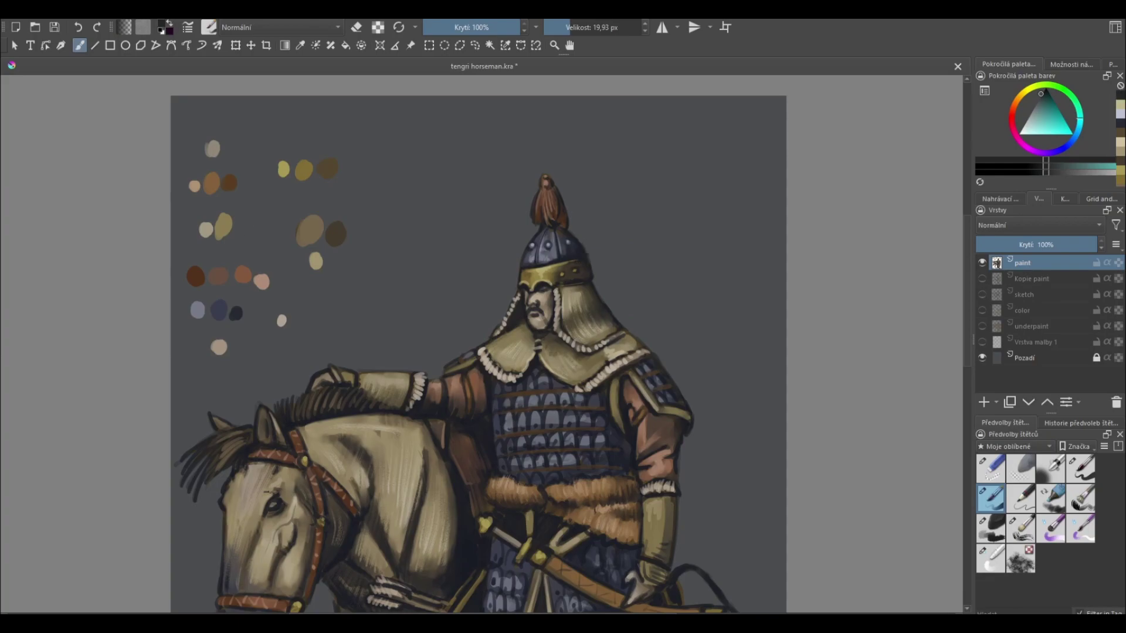
pyautogui.keyDown('ctrl'); pyautogui.click(261, 276); pyautogui.keyUp('ctrl')
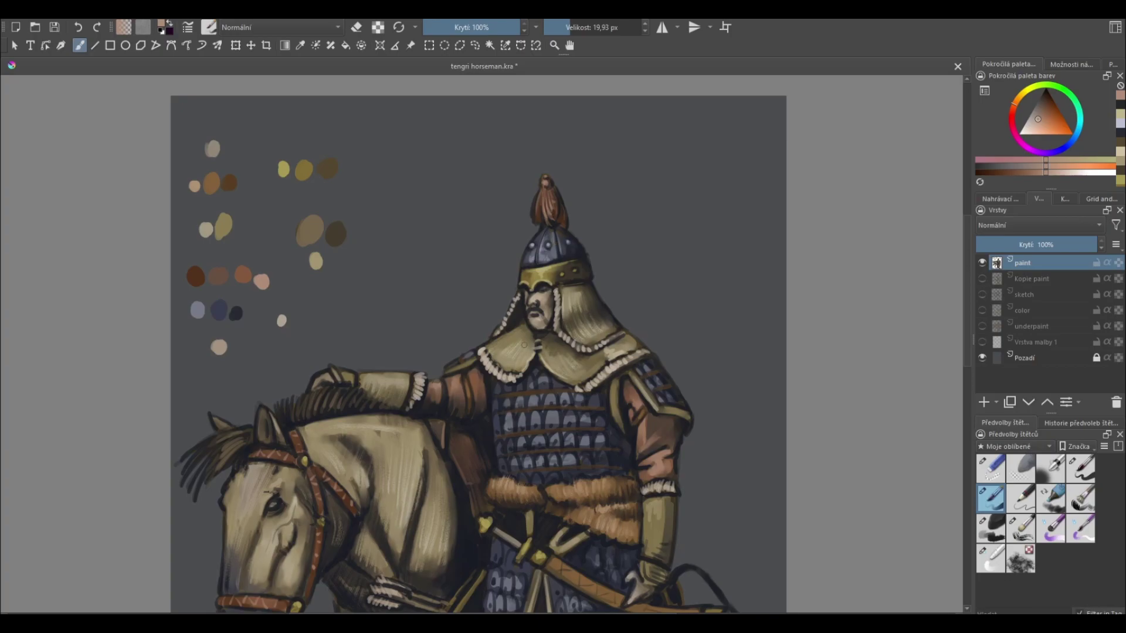
pyautogui.press('-')
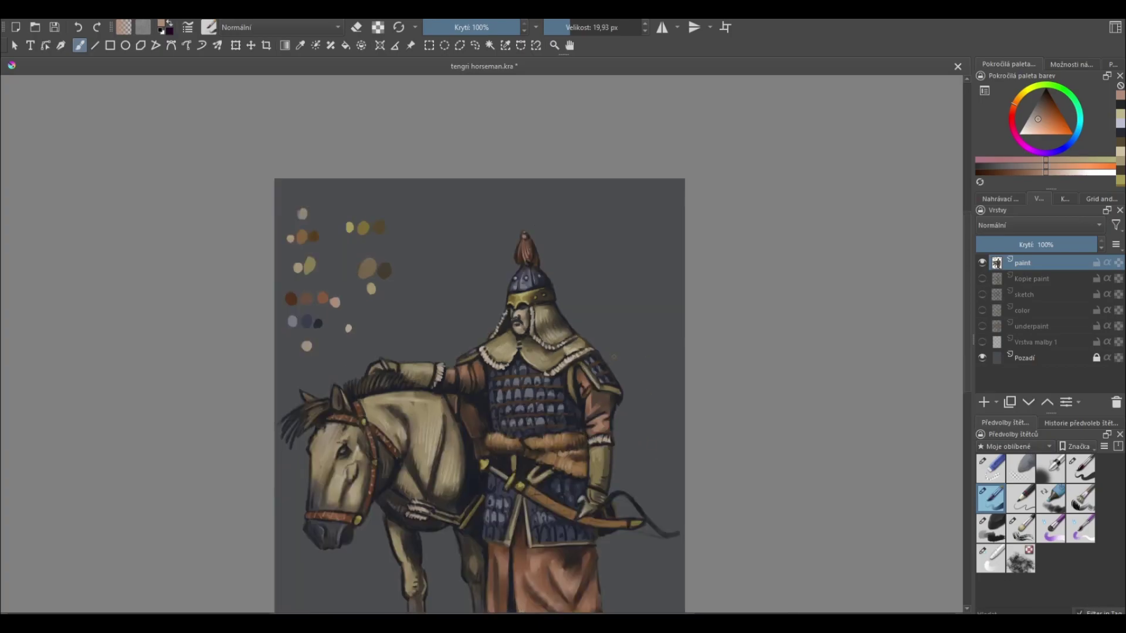
pyautogui.moveTo(614, 408); pyautogui.dragTo(610, 367)
pyautogui.keyDown('ctrl'); pyautogui.click(314, 280); pyautogui.keyUp('ctrl')
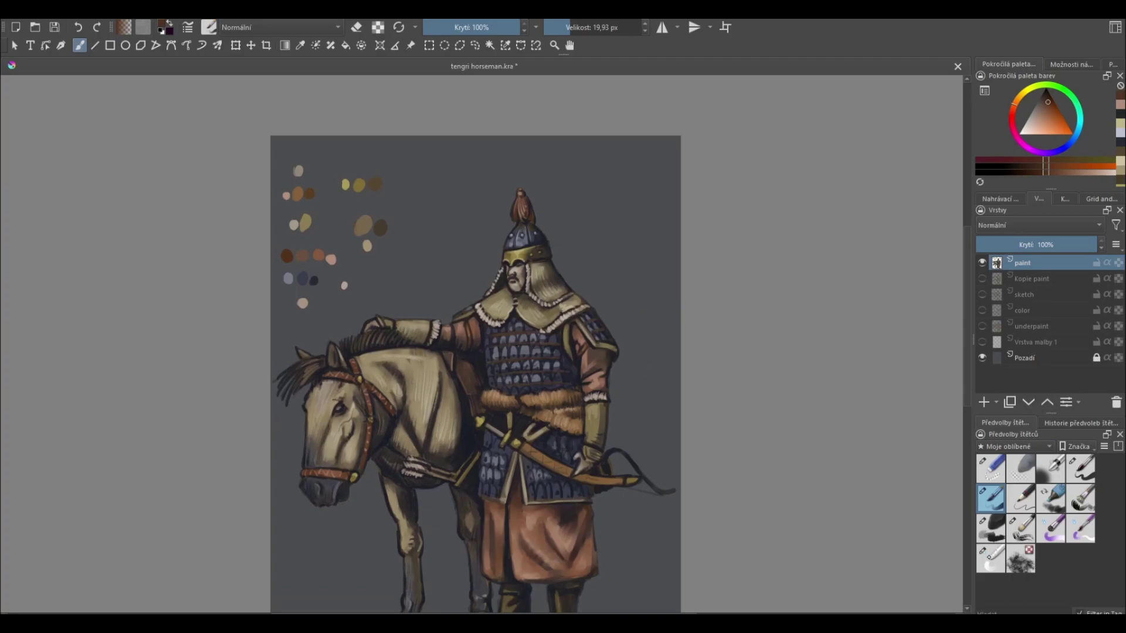
# - Shrink the brush to about 11 px and highlight the left edge of the helmet's gold band
pyautogui.press('+')
pyautogui.moveTo(809, 482); pyautogui.dragTo(793, 565)
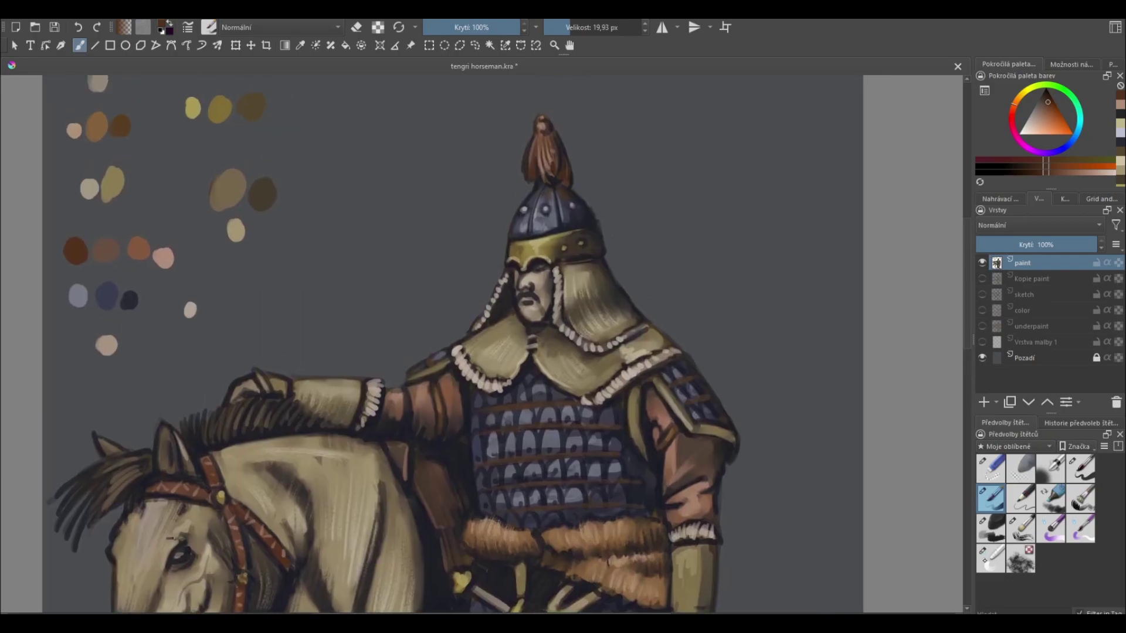
pyautogui.press('/')
pyautogui.moveTo(560, 128); pyautogui.dragTo(533, 201)
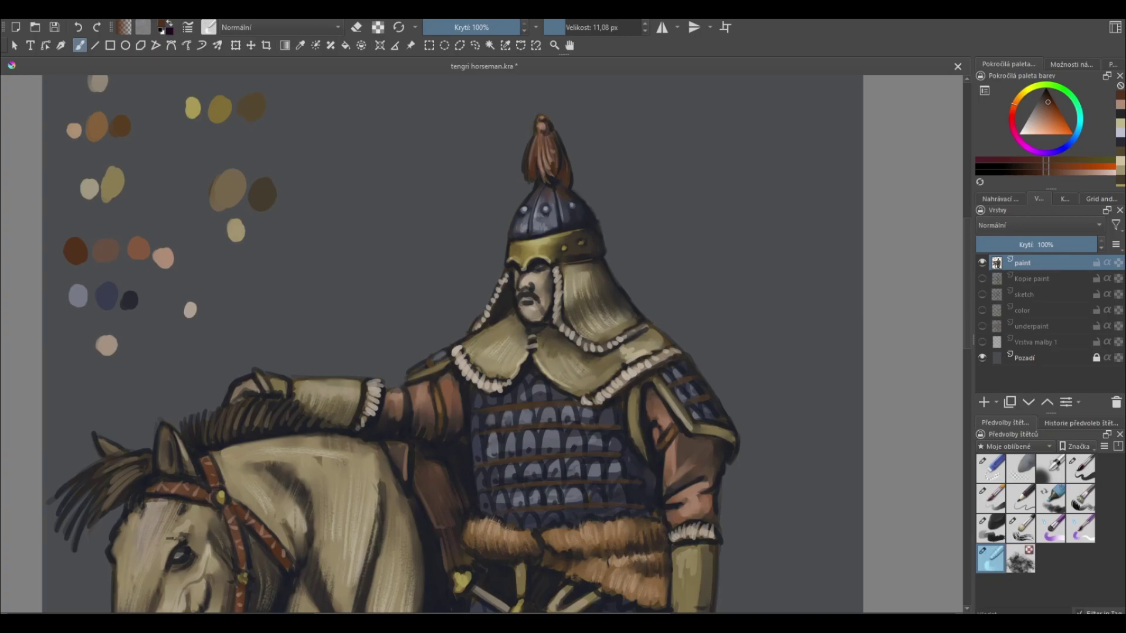
pyautogui.moveTo(514, 232); pyautogui.dragTo(521, 233)
# - Sample a skin tone and lighten the face near the right eye with the soft airbrush
pyautogui.press('-')
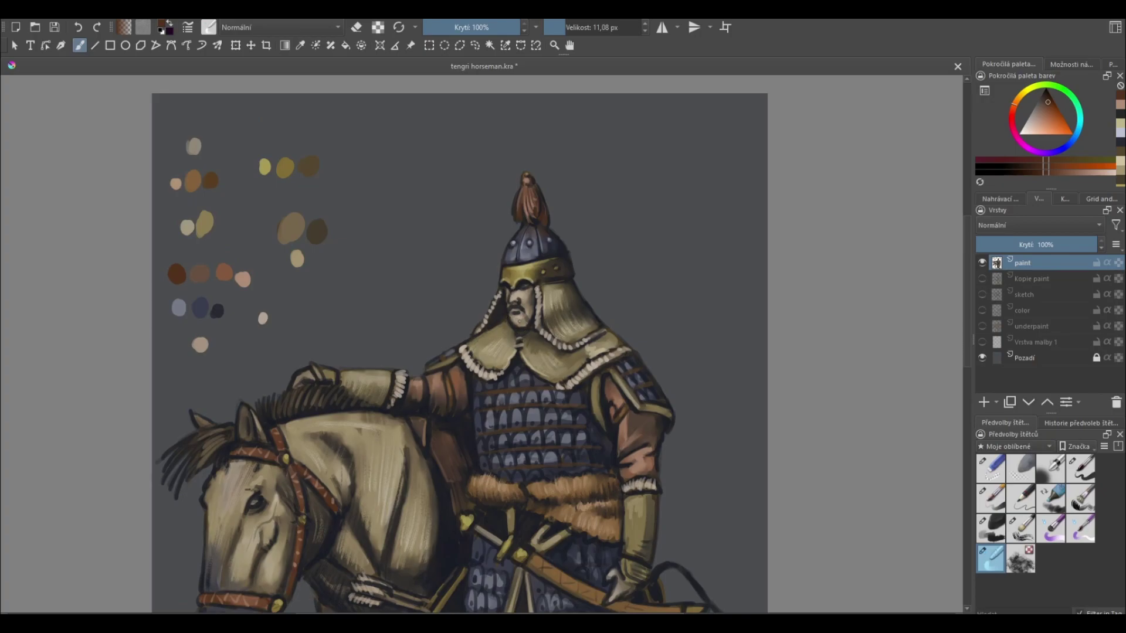
pyautogui.scroll(2, 467, 408)
pyautogui.click(990, 498)
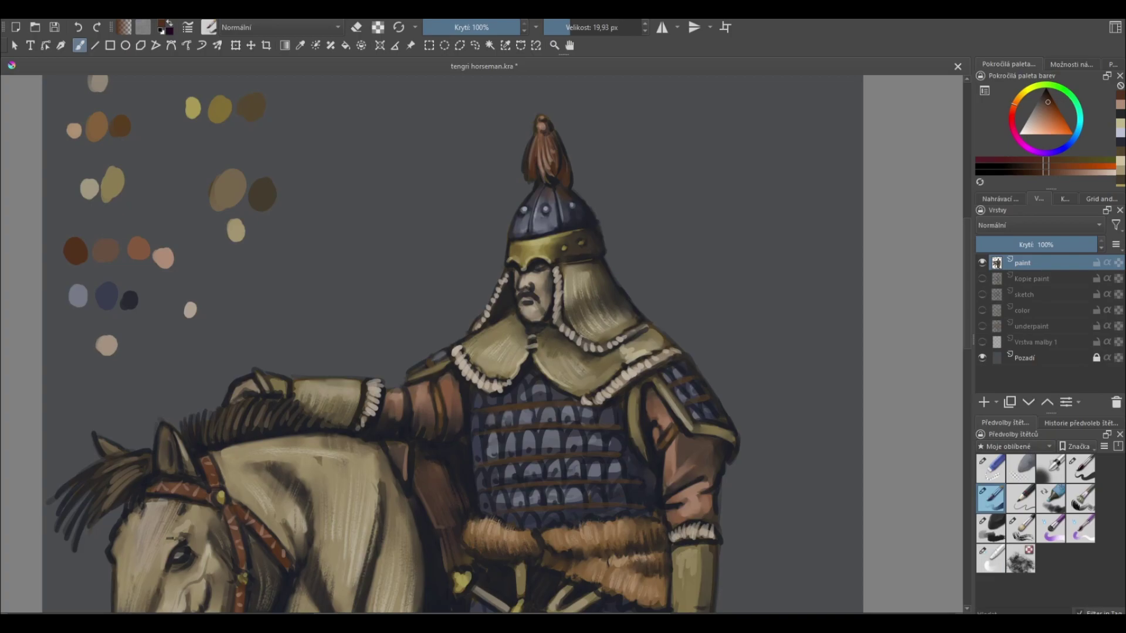
pyautogui.keyDown('ctrl'); pyautogui.click(273, 192); pyautogui.keyUp('ctrl')
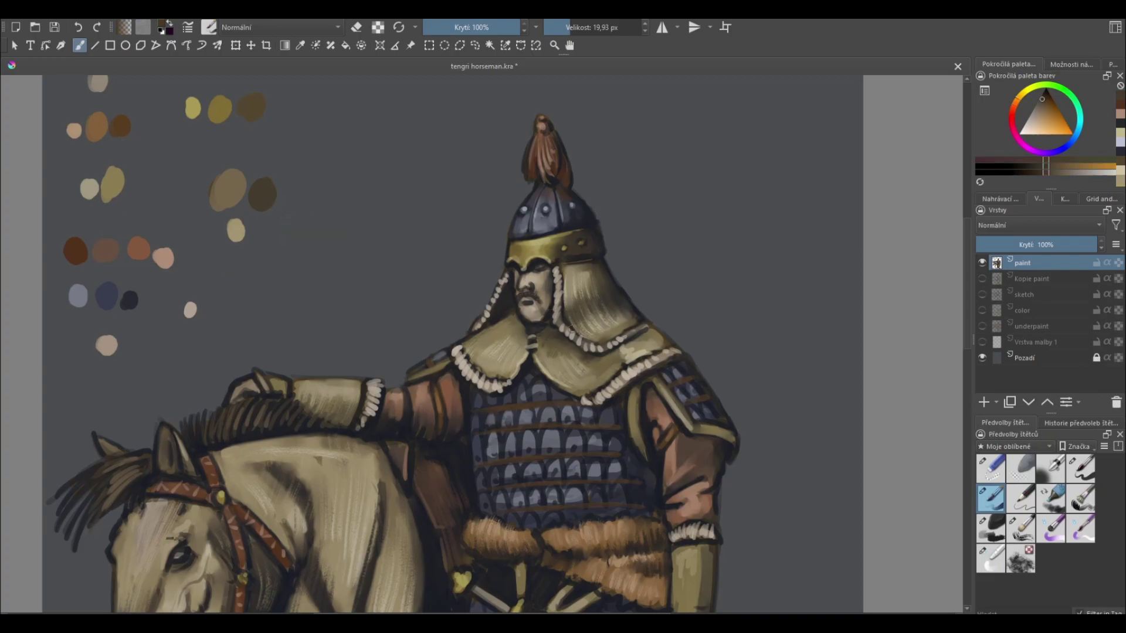
pyautogui.keyDown('ctrl'); pyautogui.click(532, 268); pyautogui.keyUp('ctrl')
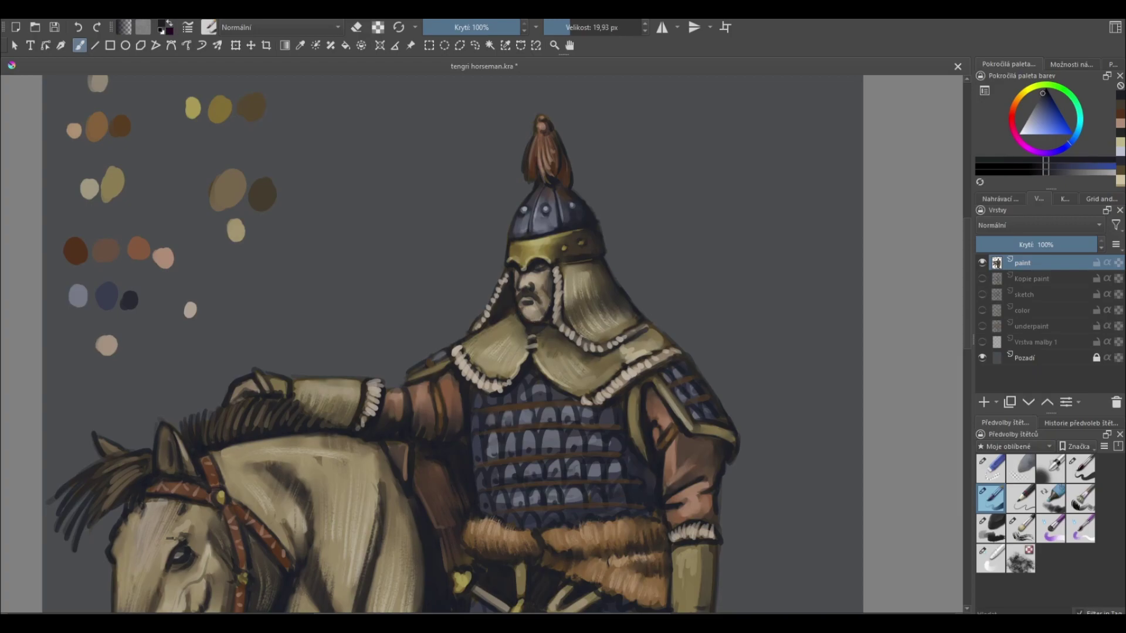
pyautogui.keyDown('ctrl'); pyautogui.click(539, 284); pyautogui.keyUp('ctrl')
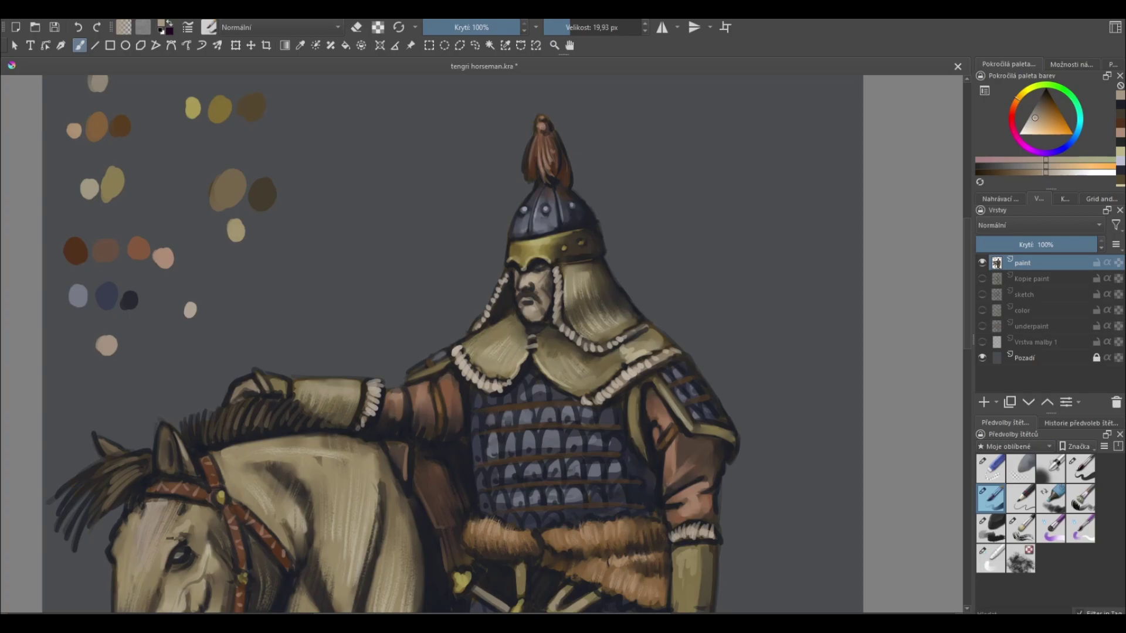
pyautogui.press('/')
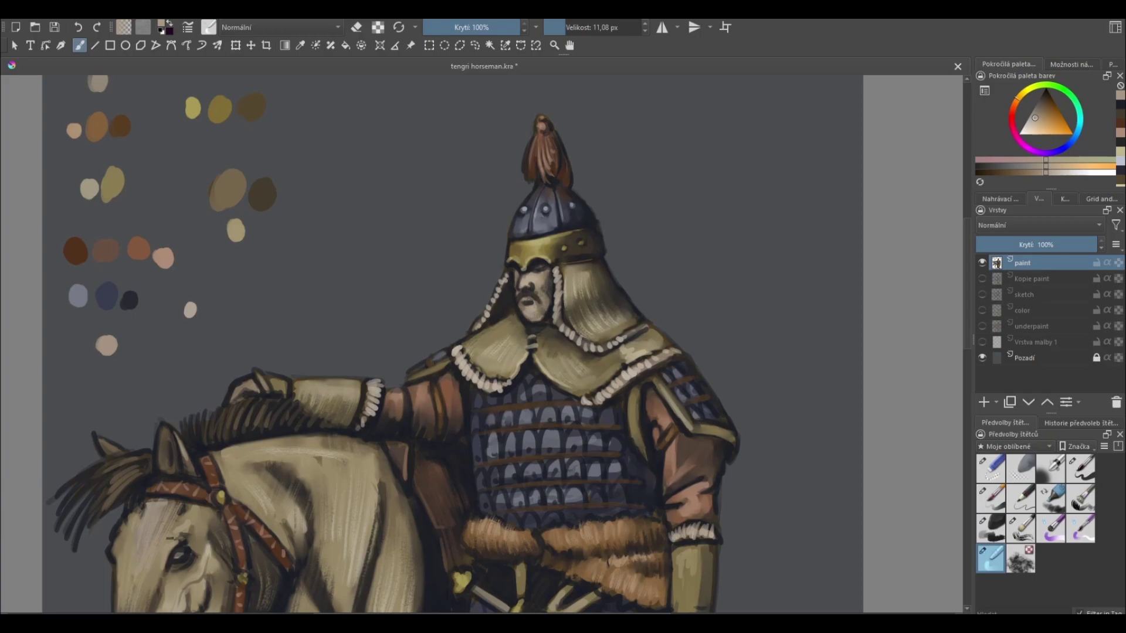
pyautogui.moveTo(538, 281); pyautogui.dragTo(546, 285)
# - Highlight the right shoulder edge and the armour's upper and lower horizontal bands in orange-tan
pyautogui.press('-')
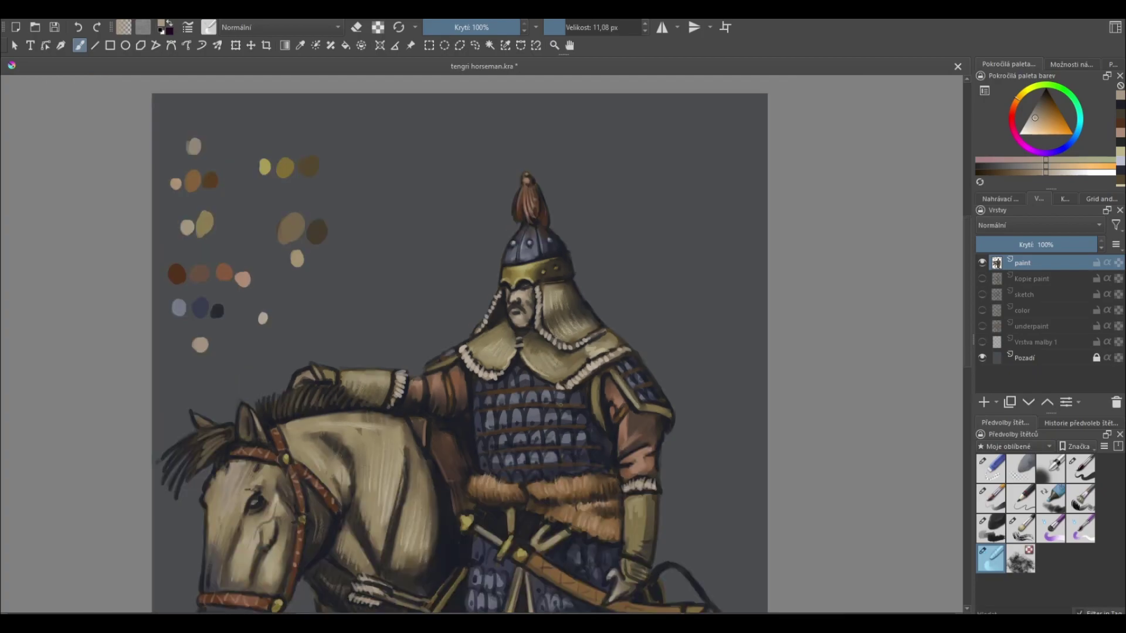
pyautogui.scroll(-2, 674, 510)
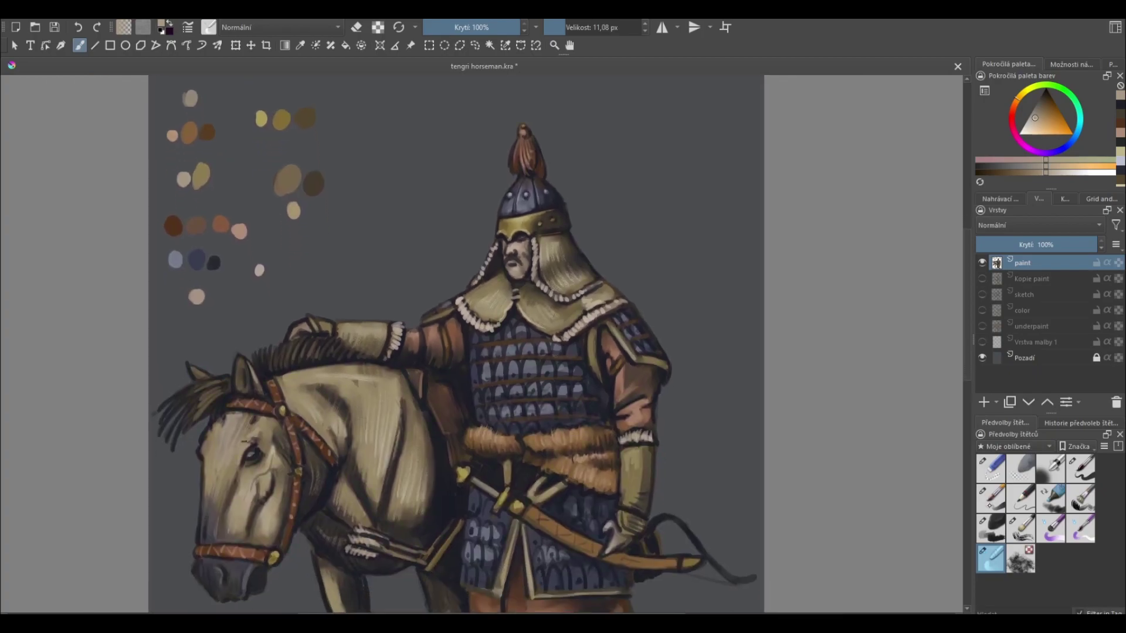
pyautogui.press('/')
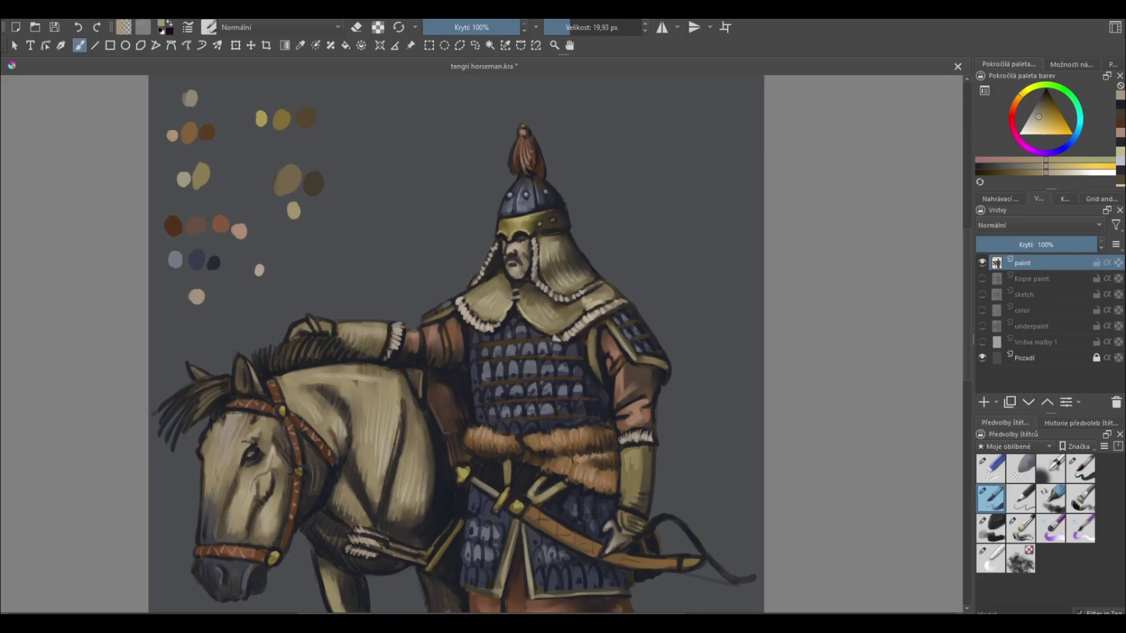
pyautogui.moveTo(595, 340); pyautogui.dragTo(594, 359)
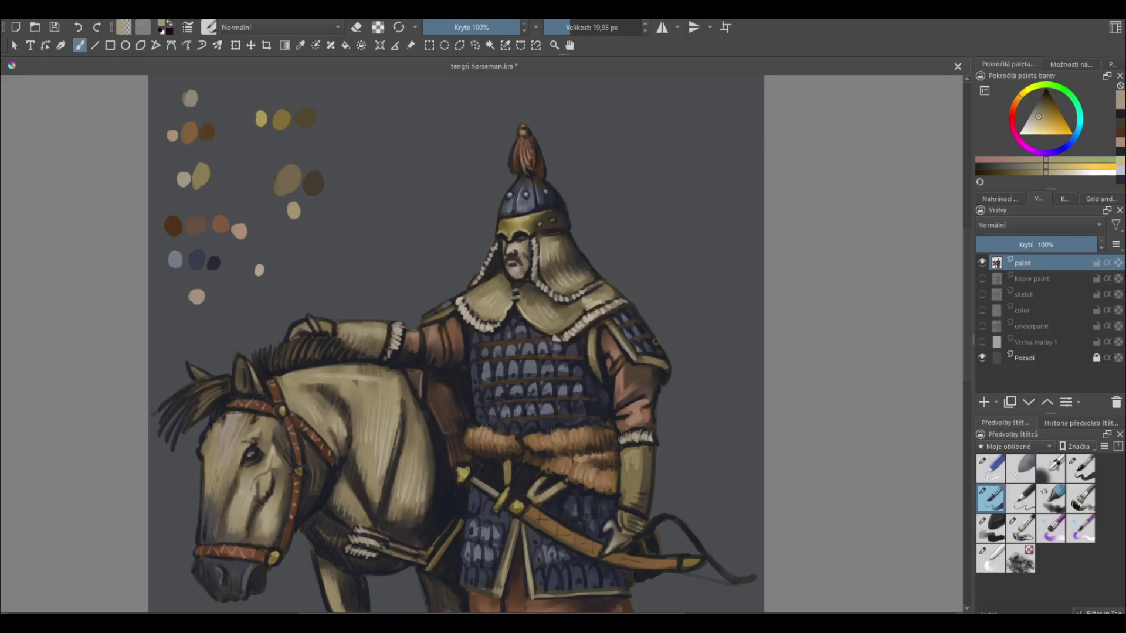
pyautogui.press('-')
pyautogui.press('+')
pyautogui.keyDown('ctrl'); pyautogui.click(295, 177); pyautogui.keyUp('ctrl')
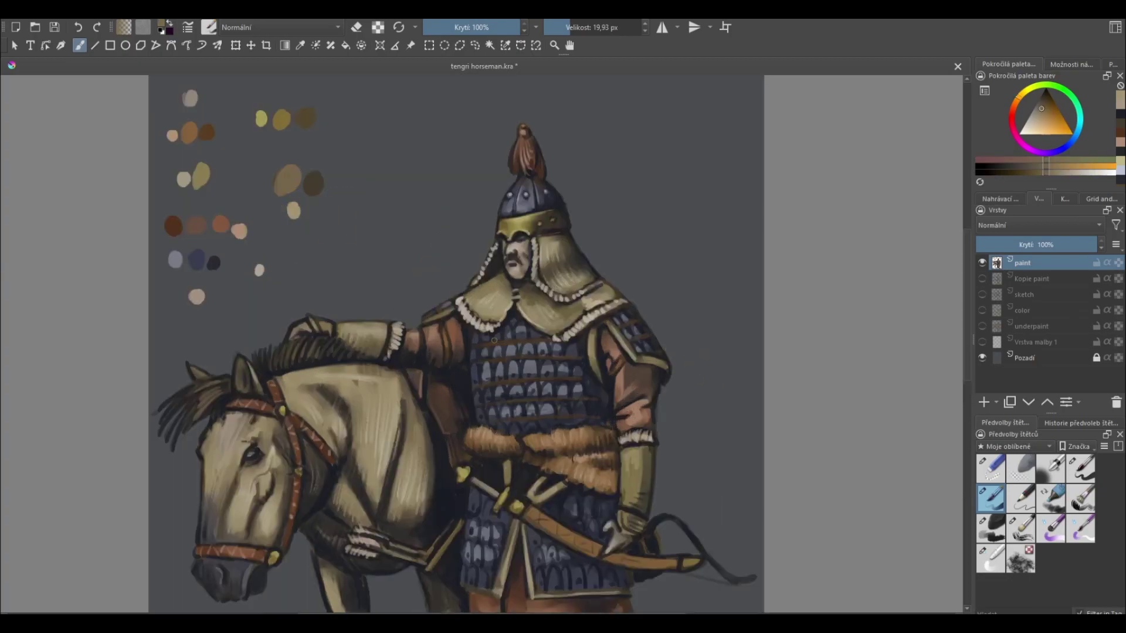
pyautogui.moveTo(489, 342)
pyautogui.mouseDown()
pyautogui.moveTo(542, 340)
pyautogui.moveTo(551, 357)
pyautogui.moveTo(519, 382)
pyautogui.moveTo(547, 379)
pyautogui.moveTo(570, 398)
pyautogui.mouseUp()
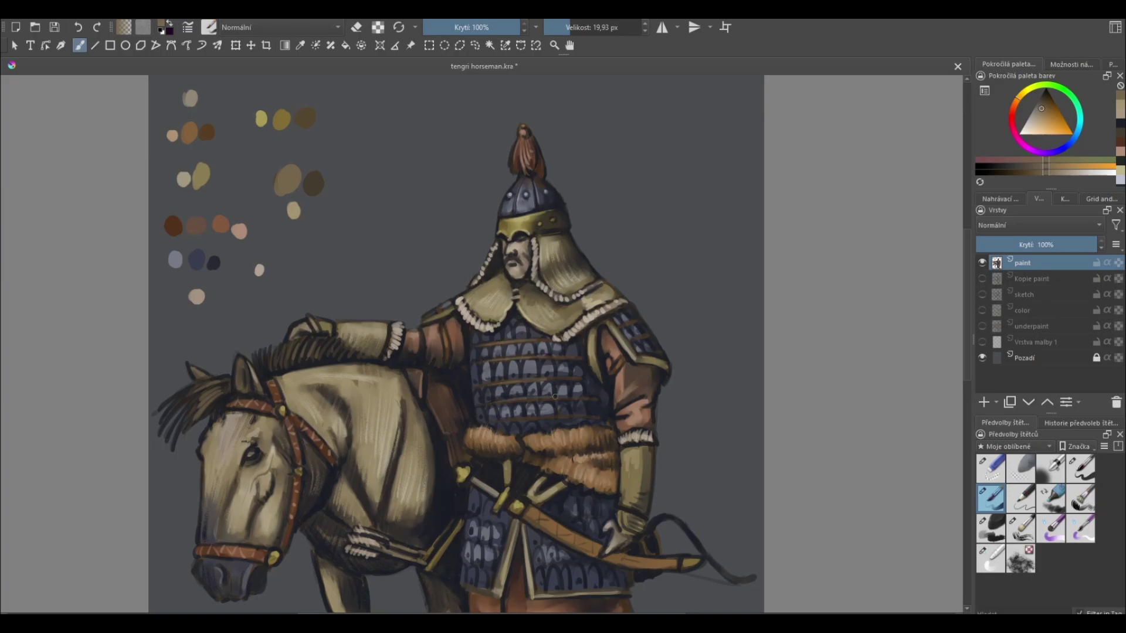
pyautogui.moveTo(496, 419); pyautogui.dragTo(552, 417)
# - Add two light beige strokes across the lower armour
pyautogui.keyDown('ctrl'); pyautogui.click(314, 178); pyautogui.keyUp('ctrl')
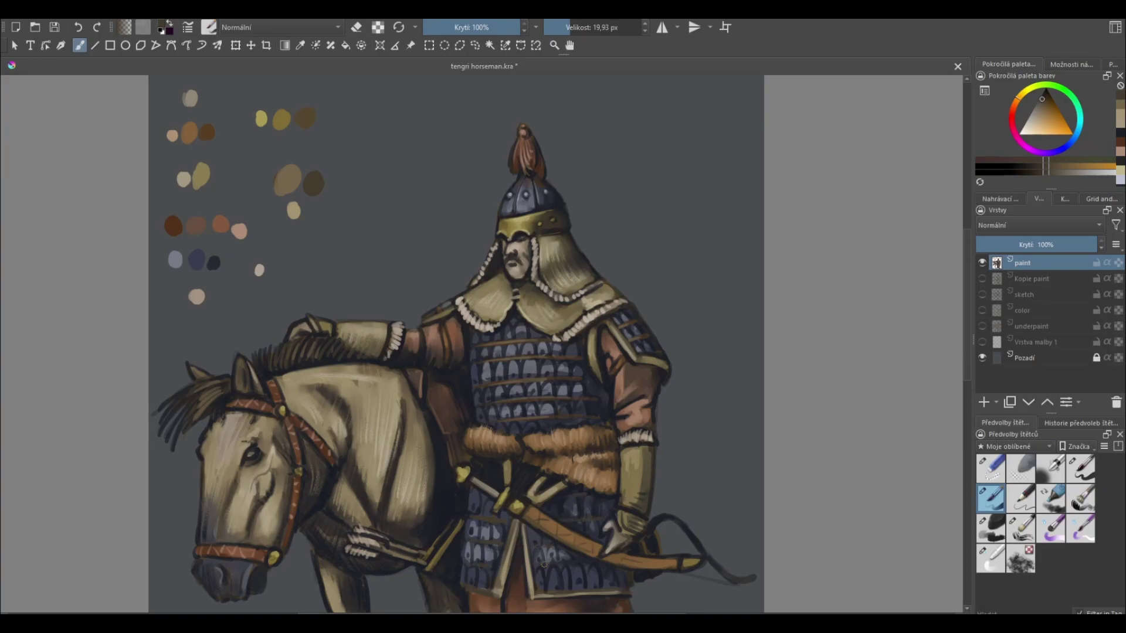
pyautogui.keyDown('ctrl'); pyautogui.click(297, 209); pyautogui.keyUp('ctrl')
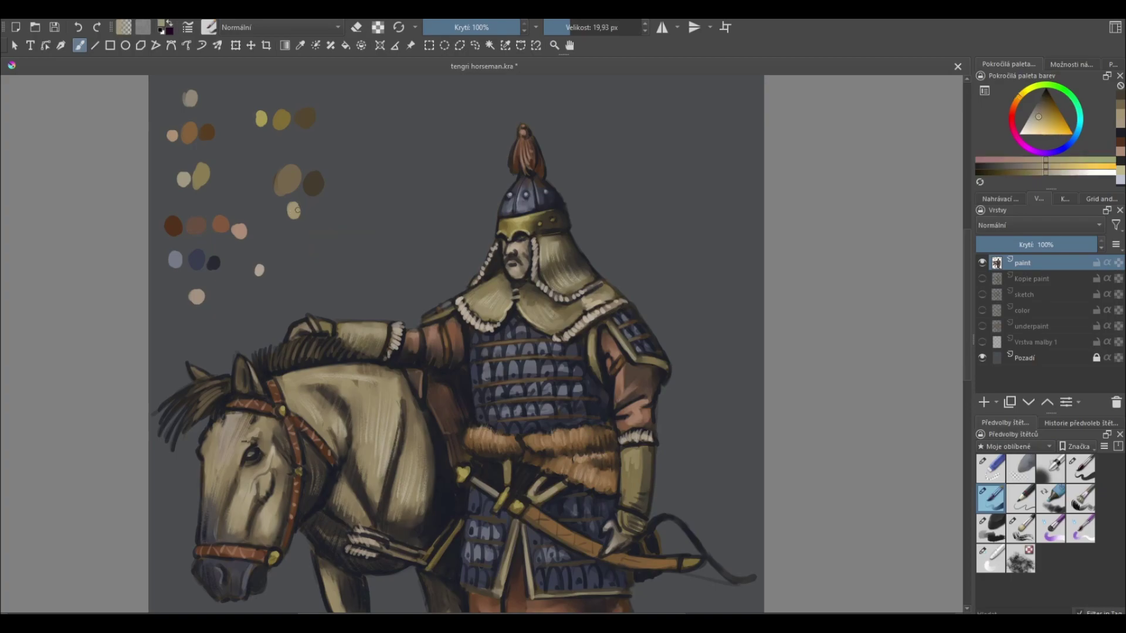
pyautogui.moveTo(478, 519); pyautogui.dragTo(499, 518)
pyautogui.moveTo(567, 522); pyautogui.dragTo(591, 518)
pyautogui.click(991, 558)
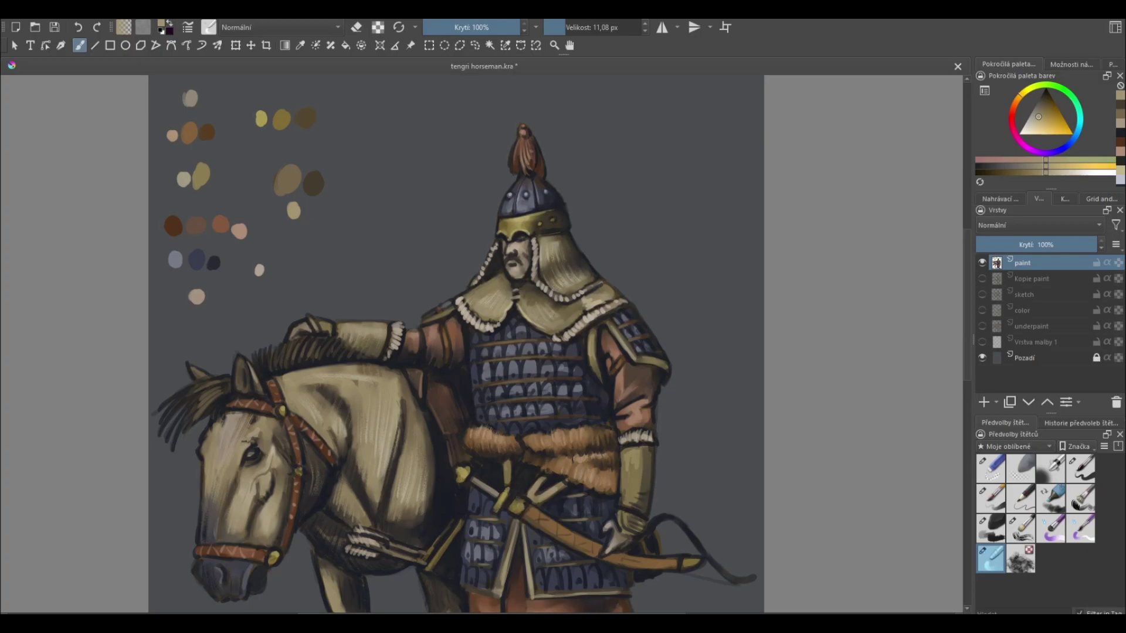
pyautogui.press('-')
pyautogui.press('-')
pyautogui.press('+')
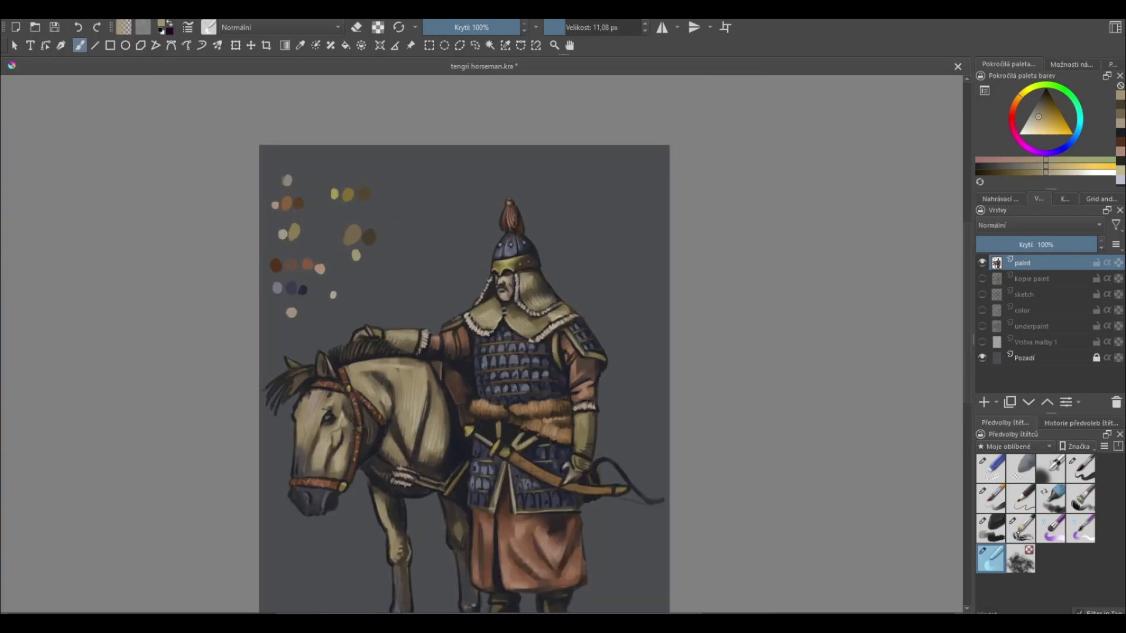
# - Highlight the rider's gauntlet, then sample darker and pinkish browns from the painting
pyautogui.press('/')
pyautogui.press('k')
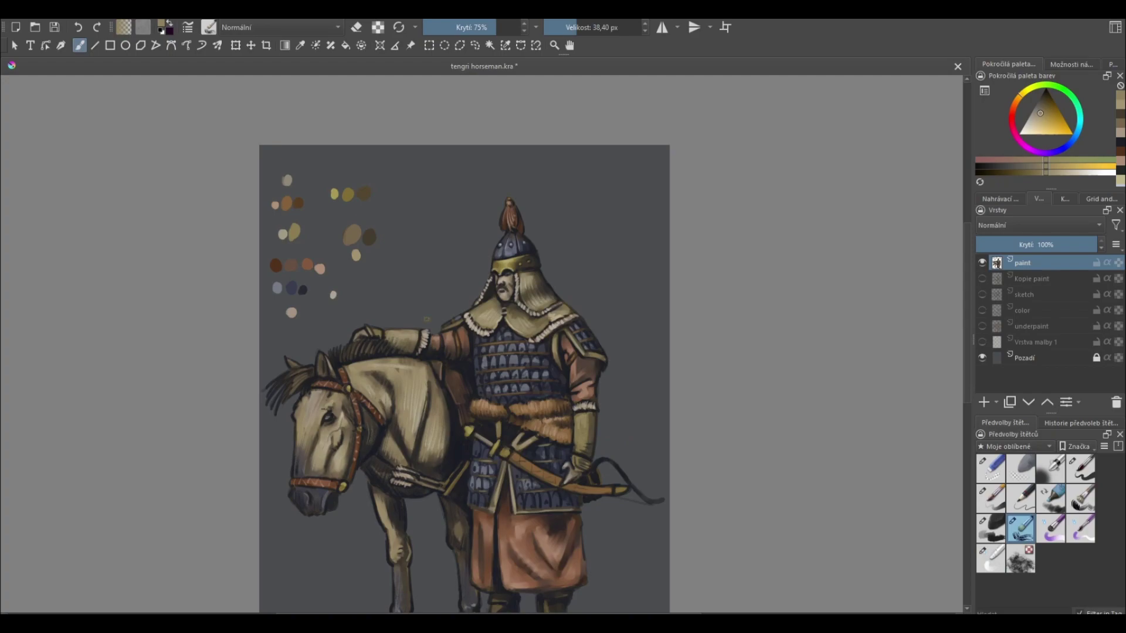
pyautogui.press('l')
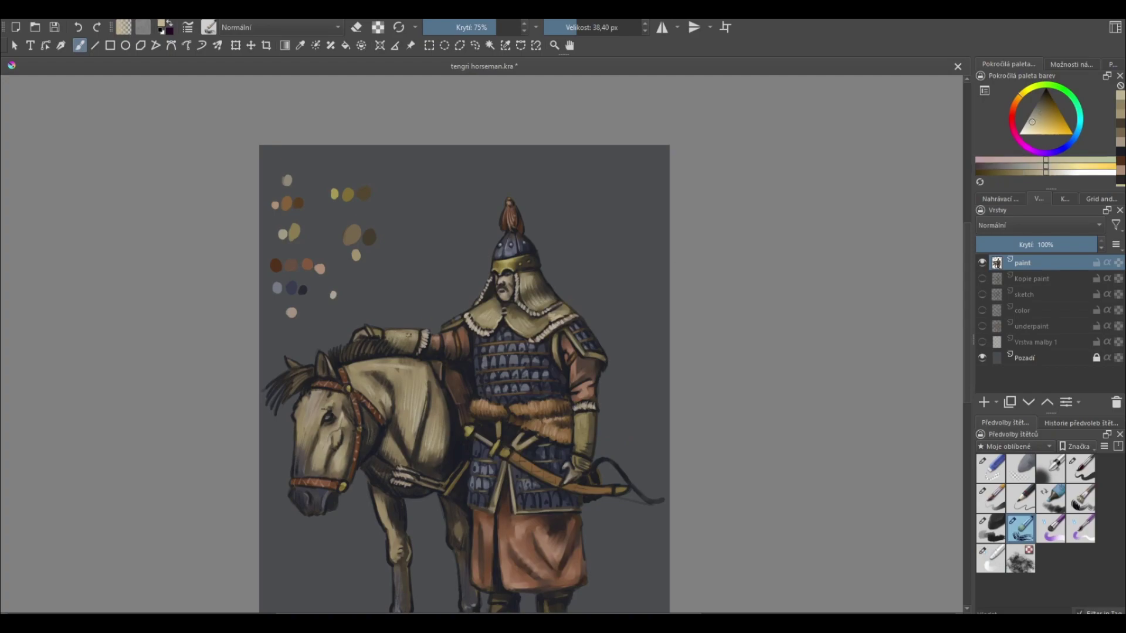
pyautogui.moveTo(583, 432); pyautogui.dragTo(584, 421)
pyautogui.press('/')
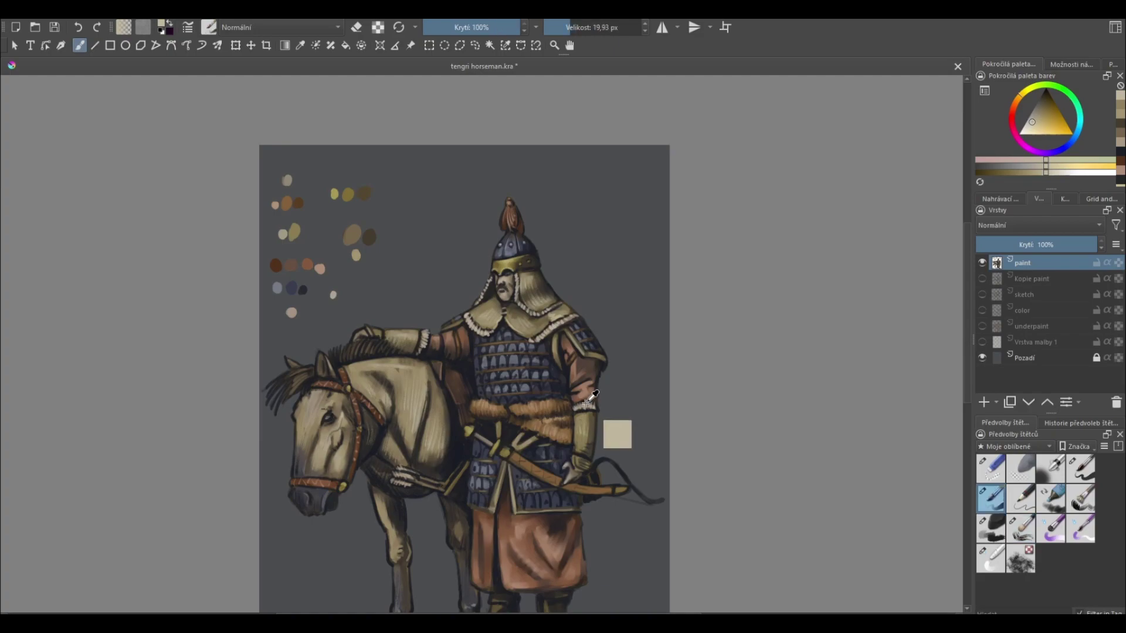
pyautogui.keyDown('ctrl'); pyautogui.click(615, 434); pyautogui.keyUp('ctrl')
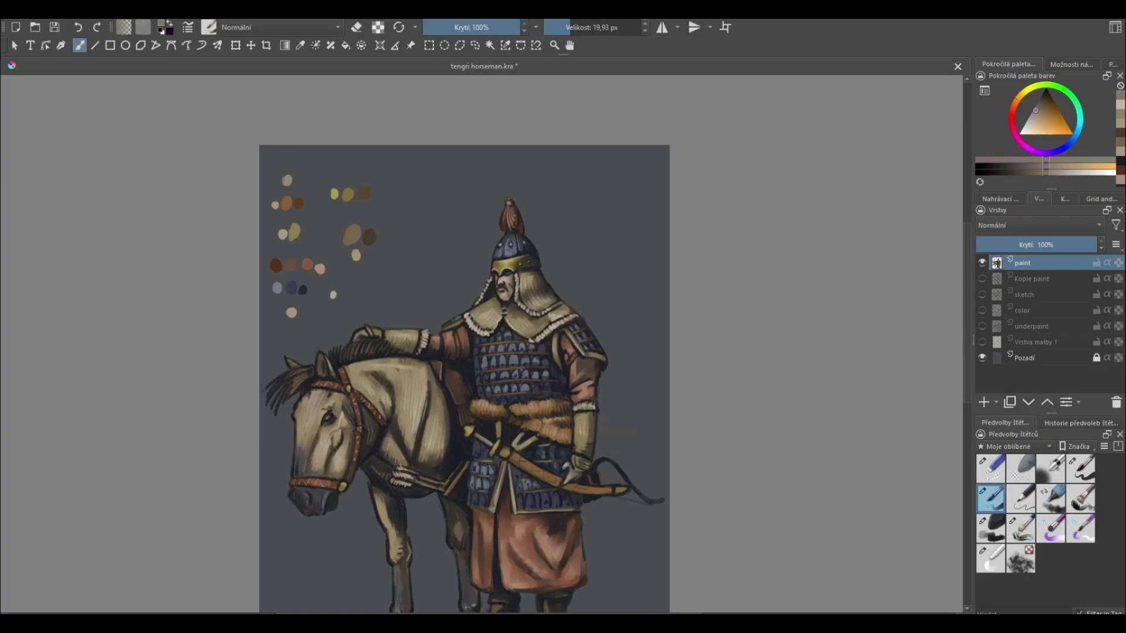
pyautogui.keyDown('ctrl'); pyautogui.click(589, 380); pyautogui.keyUp('ctrl')
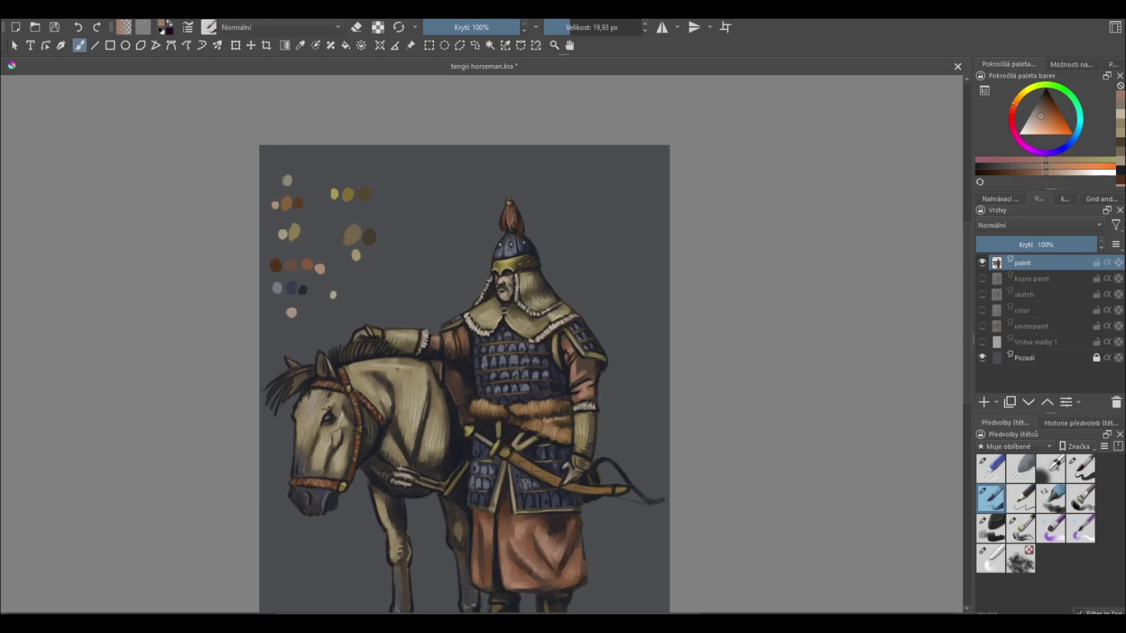
# - With a larger semi-transparent brush, paint dark reddish-brown shading strokes on the lower robe
pyautogui.scroll(-2, 461, 375)
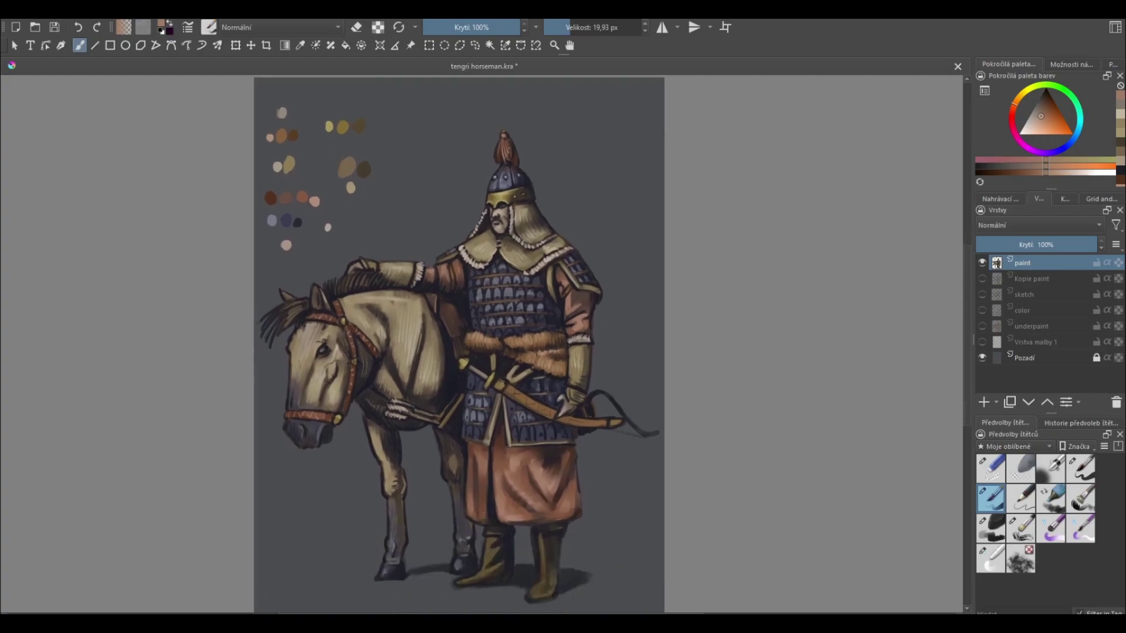
pyautogui.press('/')
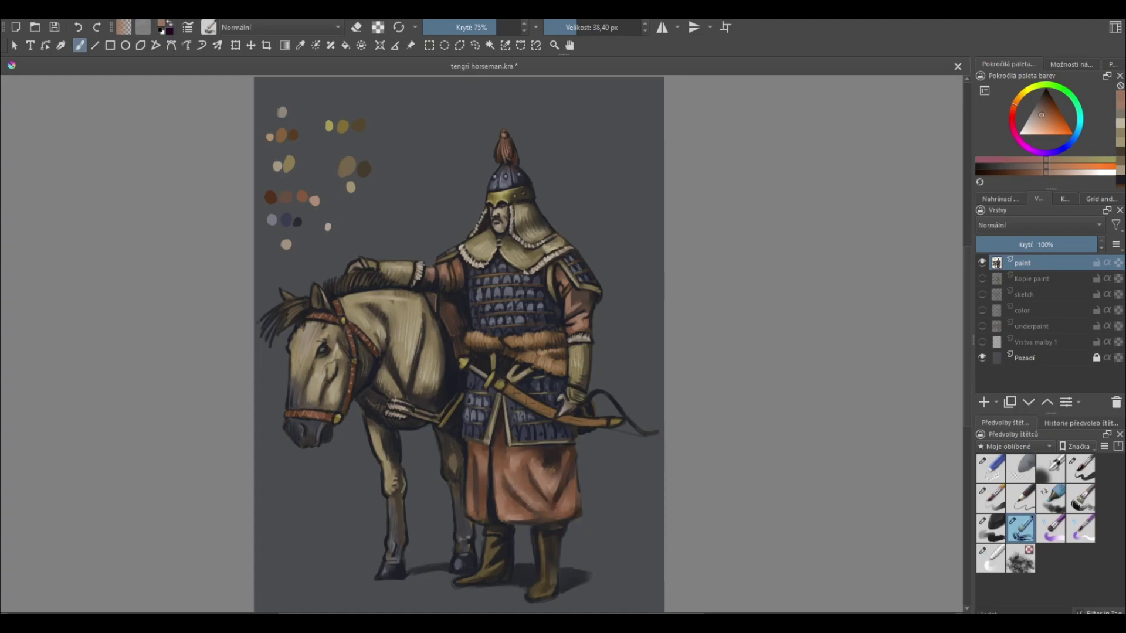
pyautogui.press(']')
pyautogui.press(']')
pyautogui.press(']')
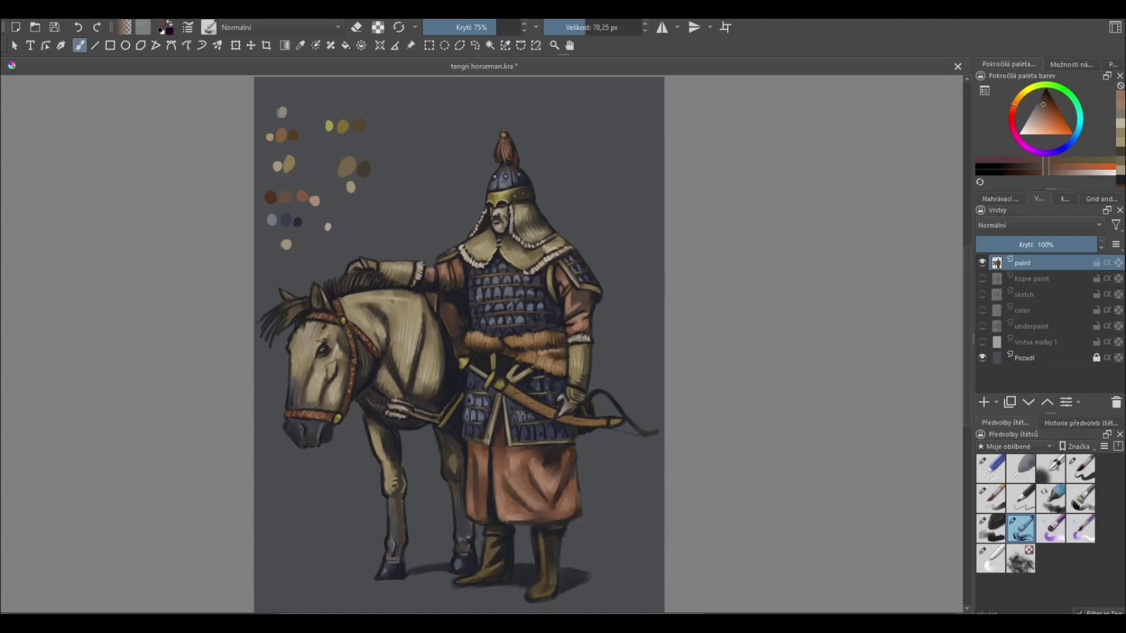
pyautogui.keyDown('ctrl'); pyautogui.click(546, 461); pyautogui.keyUp('ctrl')
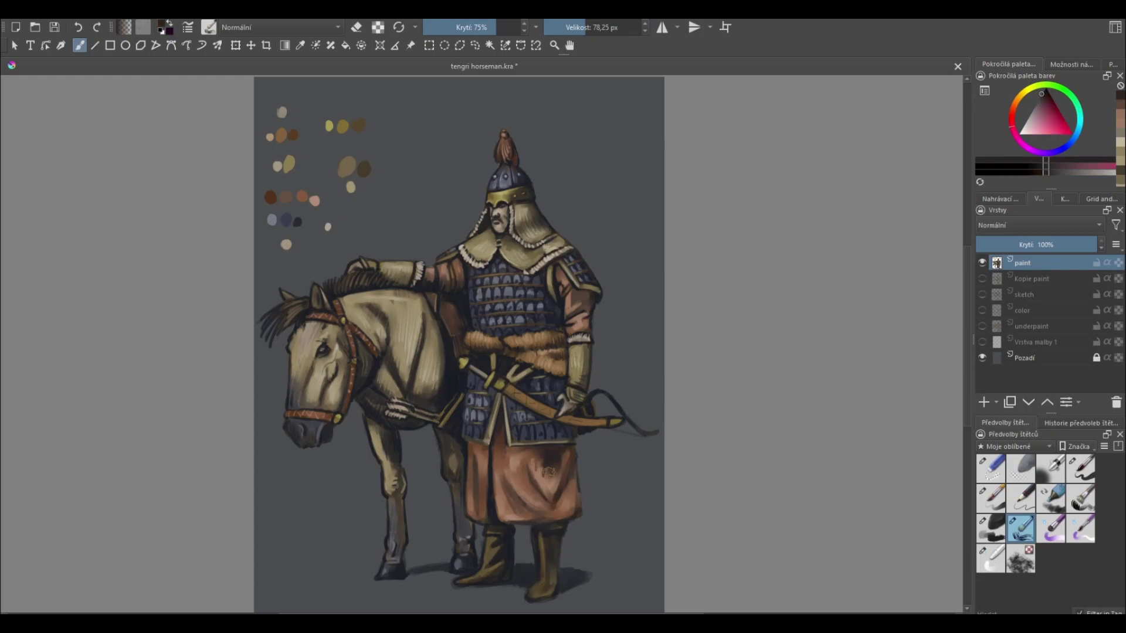
pyautogui.moveTo(542, 464); pyautogui.dragTo(558, 472)
pyautogui.keyDown('ctrl'); pyautogui.click(563, 484); pyautogui.keyUp('ctrl')
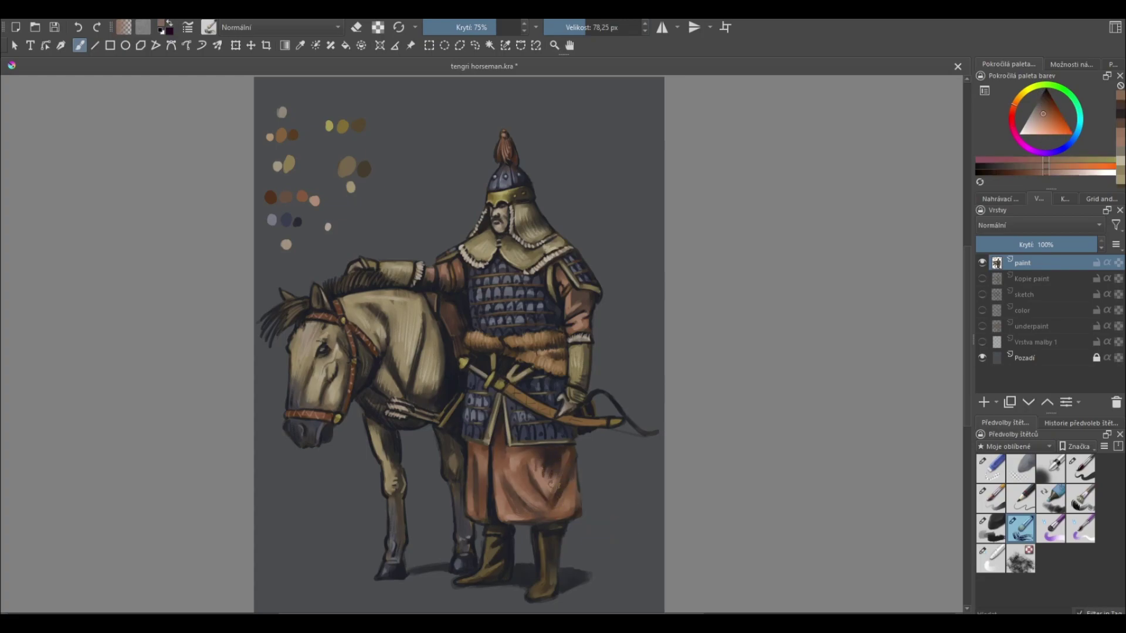
pyautogui.keyDown('ctrl'); pyautogui.click(521, 458); pyautogui.keyUp('ctrl')
pyautogui.keyDown('ctrl'); pyautogui.click(516, 492); pyautogui.keyUp('ctrl')
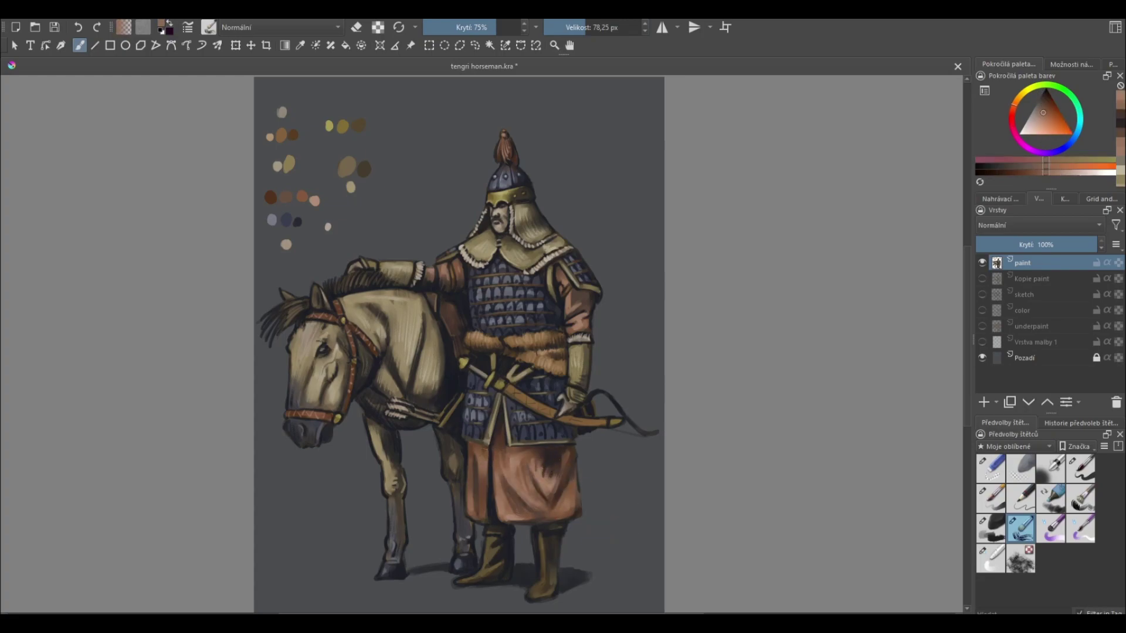
pyautogui.keyDown('ctrl'); pyautogui.click(475, 469); pyautogui.keyUp('ctrl')
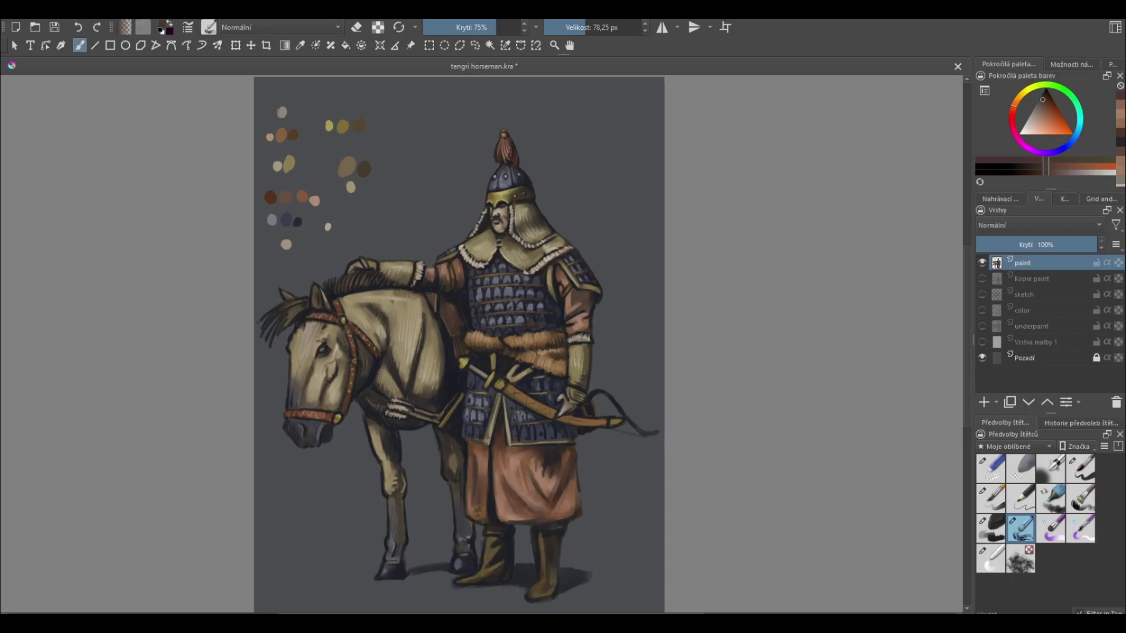
pyautogui.keyDown('ctrl'); pyautogui.click(507, 420); pyautogui.keyUp('ctrl')
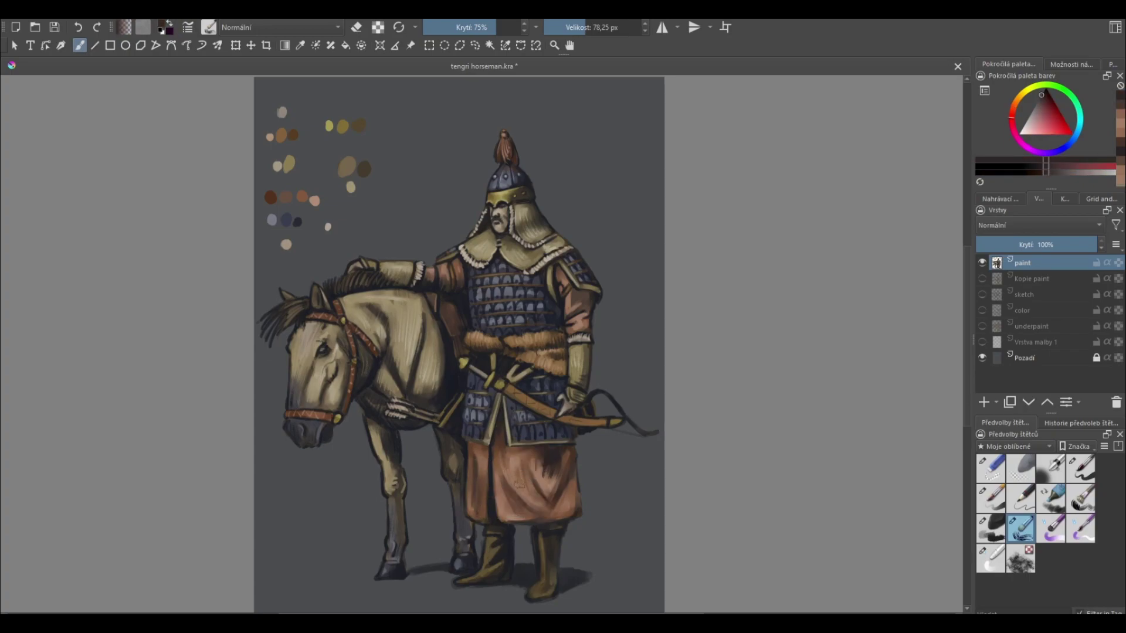
pyautogui.keyDown('ctrl'); pyautogui.click(522, 490); pyautogui.keyUp('ctrl')
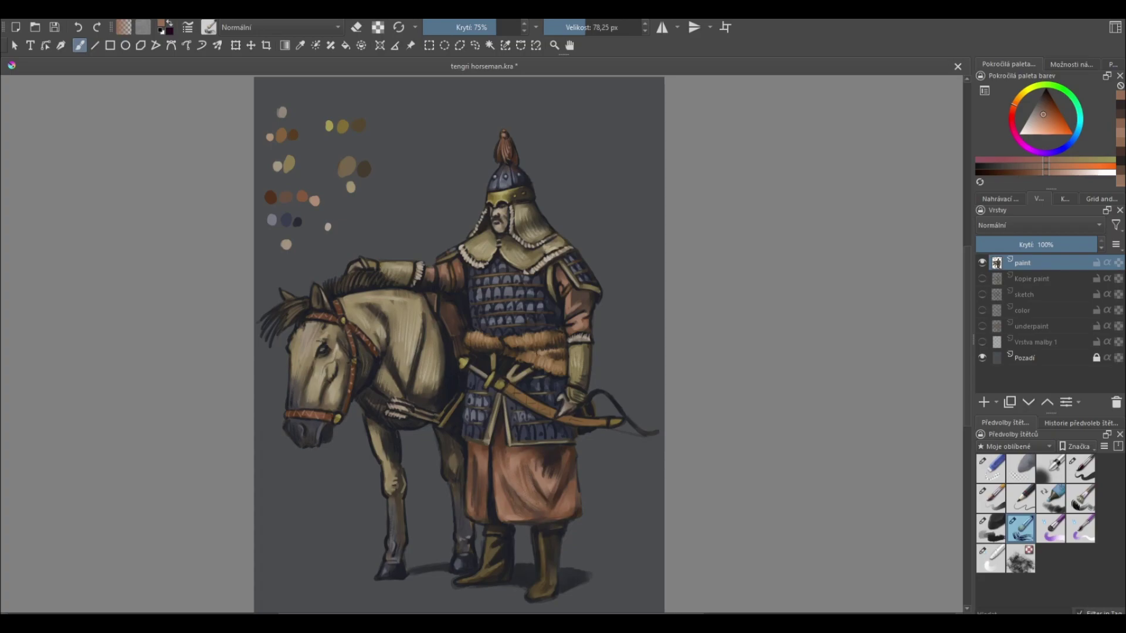
pyautogui.keyDown('ctrl'); pyautogui.click(532, 452); pyautogui.keyUp('ctrl')
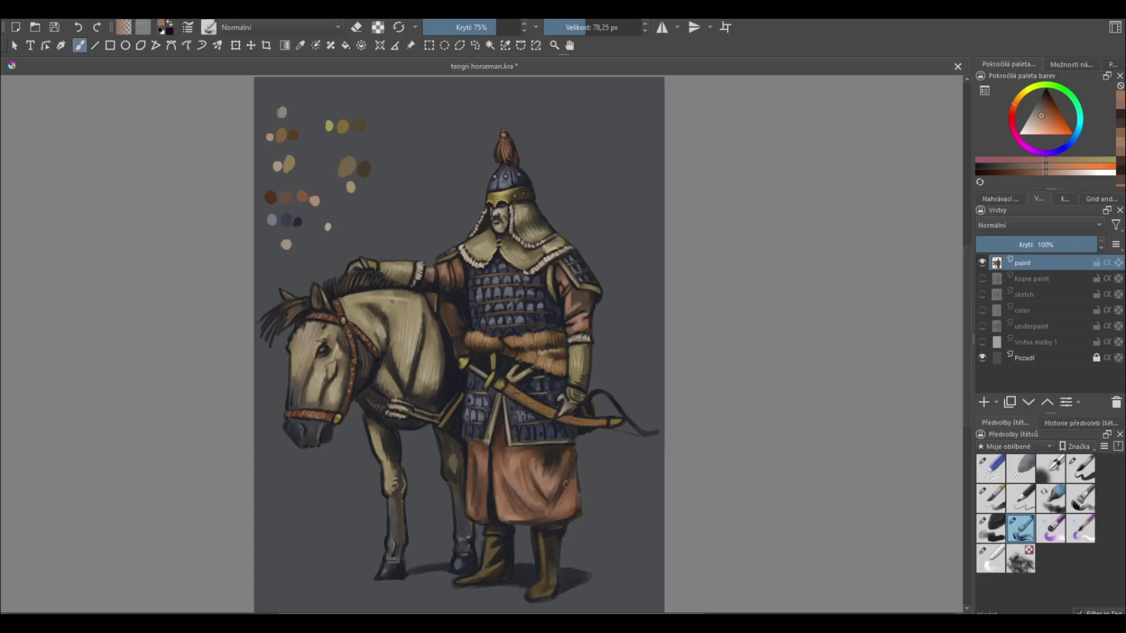
# - Return to the small opaque brush, sample the coat's orange-brown and zoom out
pyautogui.press('/')
pyautogui.keyDown('ctrl'); pyautogui.click(616, 462); pyautogui.keyUp('ctrl')
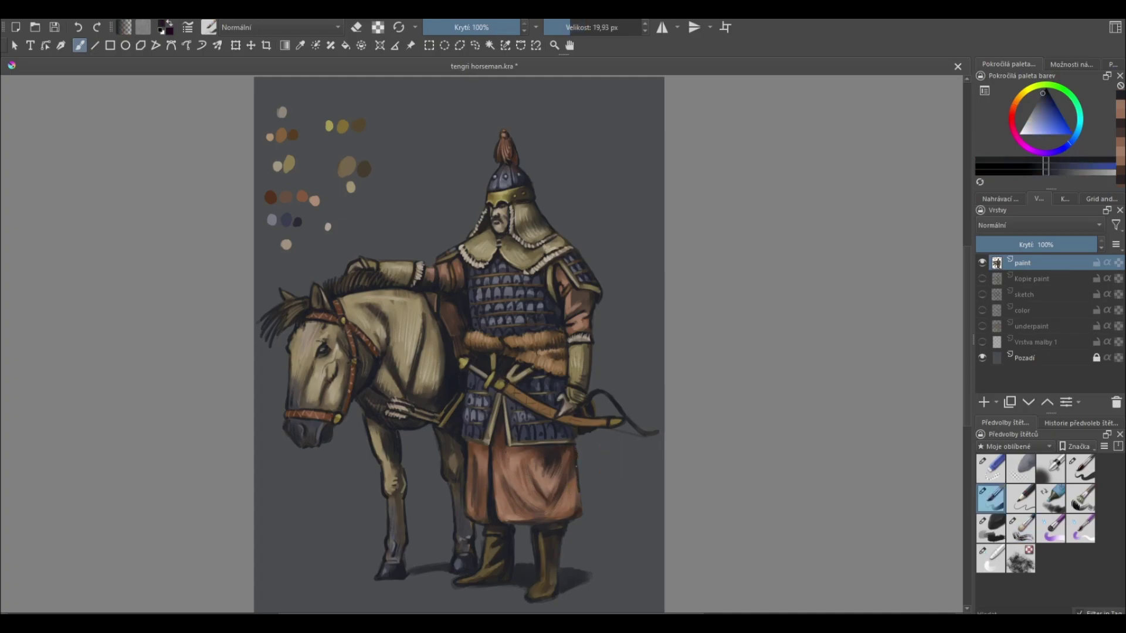
pyautogui.keyDown('ctrl'); pyautogui.click(525, 520); pyautogui.keyUp('ctrl')
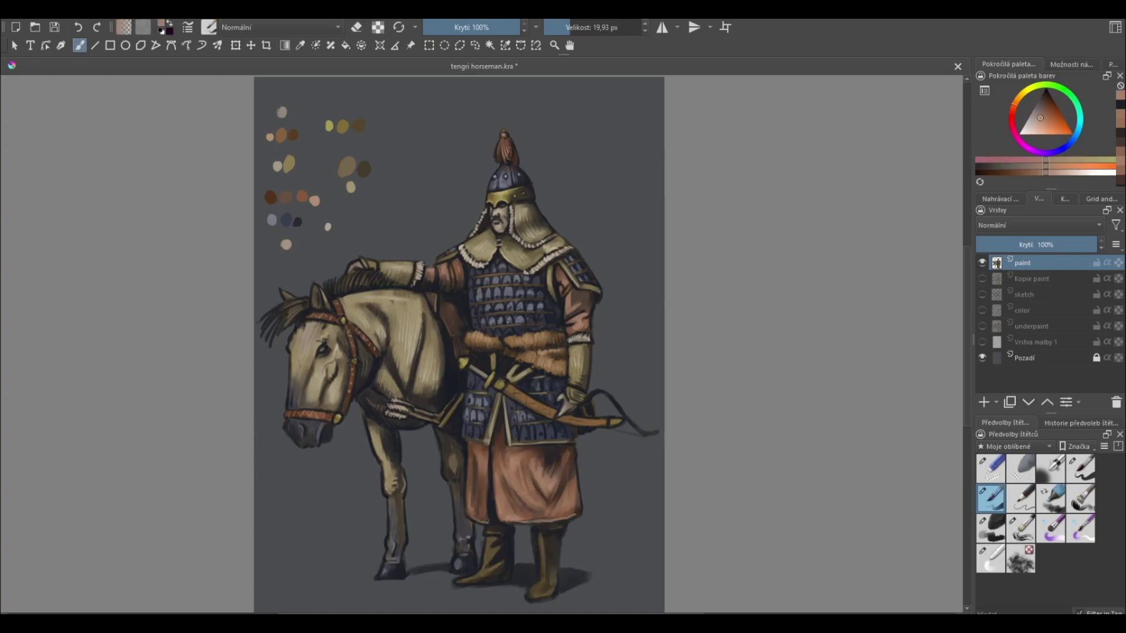
pyautogui.press('-')
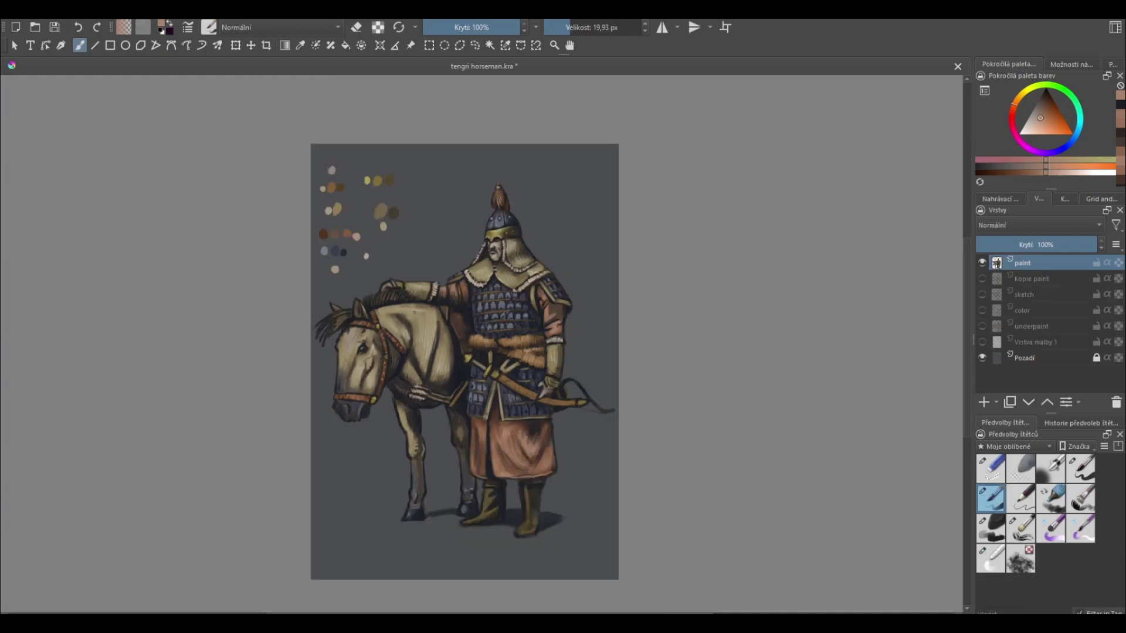
# - Sample a tan from the colour dabs, set a 19.93 px brush and zoom in on the figures
pyautogui.scroll(-2, 389, 170)
pyautogui.keyDown('ctrl'); pyautogui.click(389, 170); pyautogui.keyUp('ctrl')
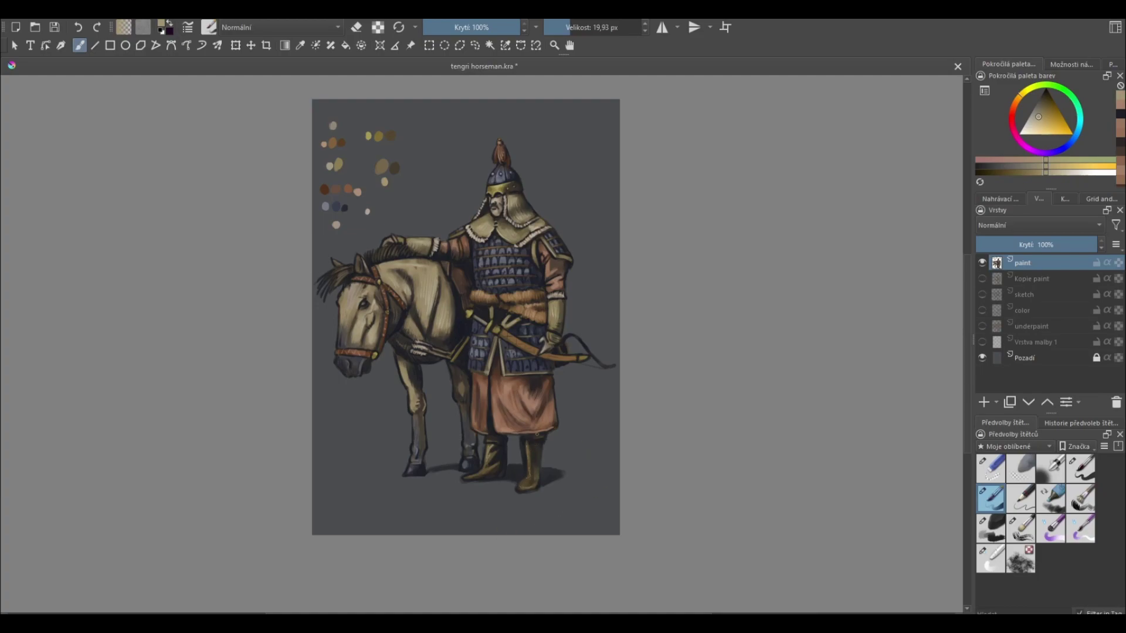
pyautogui.press('/')
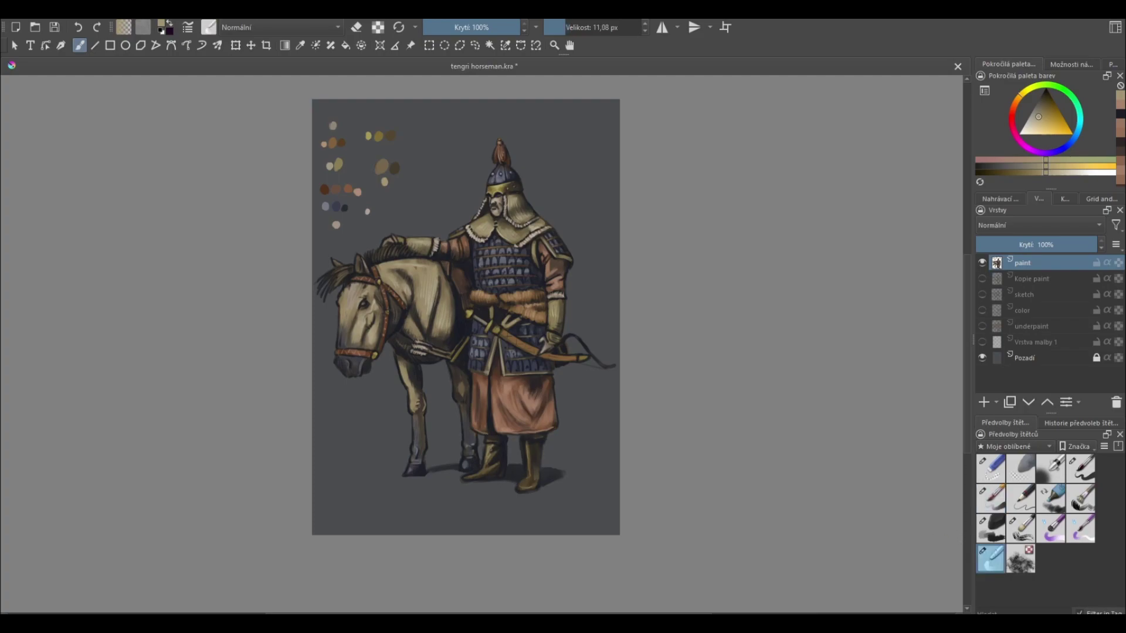
pyautogui.press(']')
pyautogui.press(']')
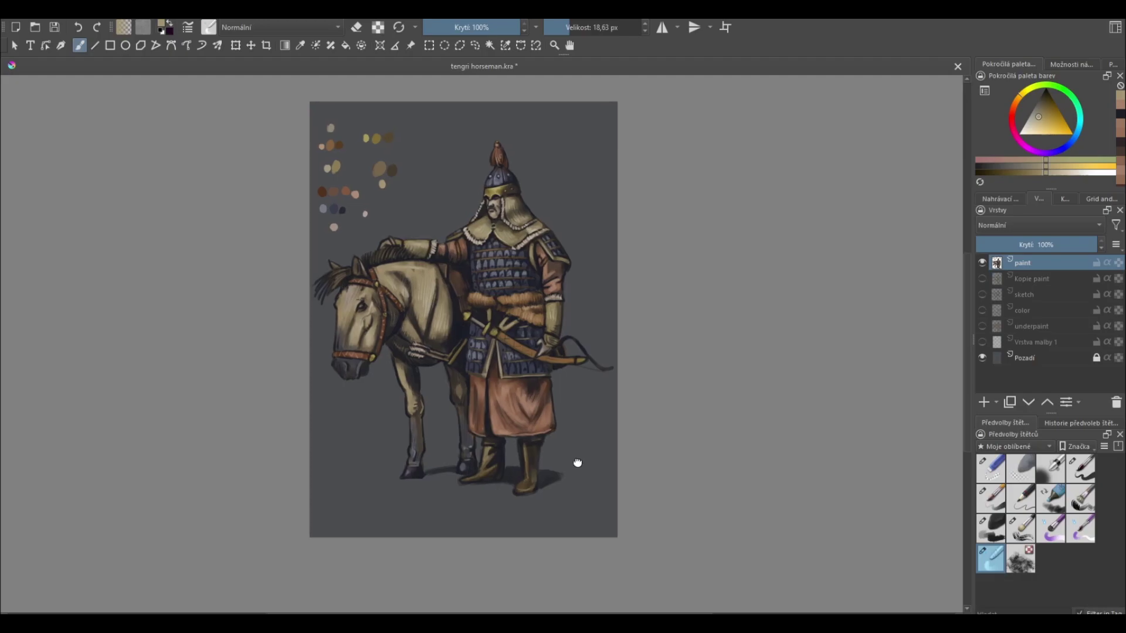
pyautogui.moveTo(574, 438); pyautogui.dragTo(566, 447)
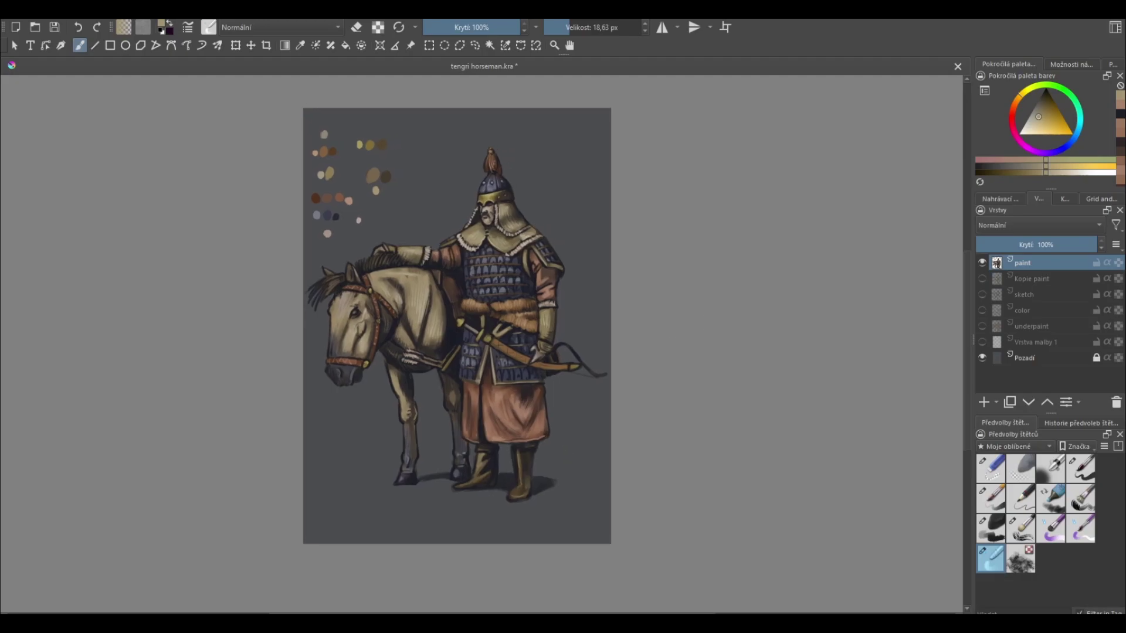
pyautogui.press('/')
pyautogui.press('+')
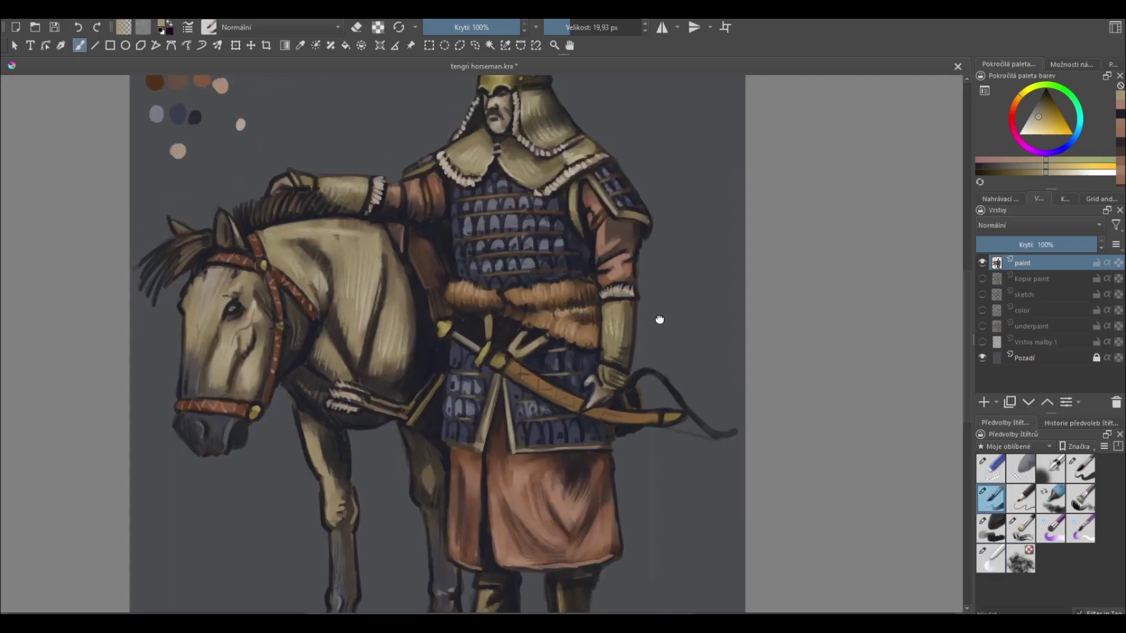
# - Add light highlights near the horse's mane and on both of the warrior's hands
pyautogui.moveTo(571, 280); pyautogui.dragTo(615, 409)
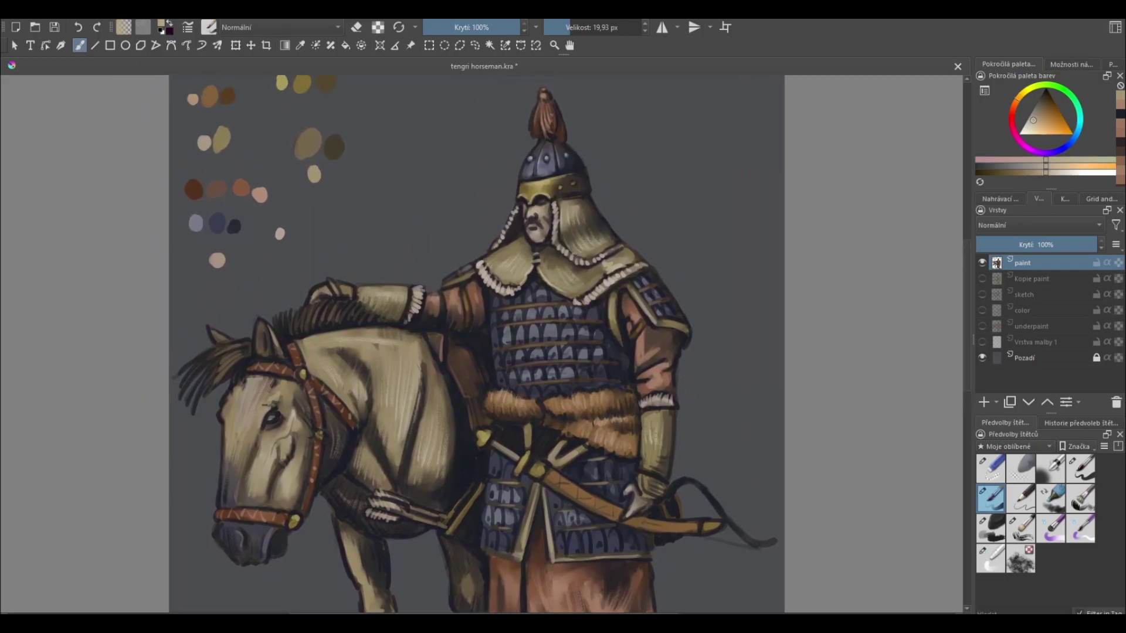
pyautogui.click(326, 289)
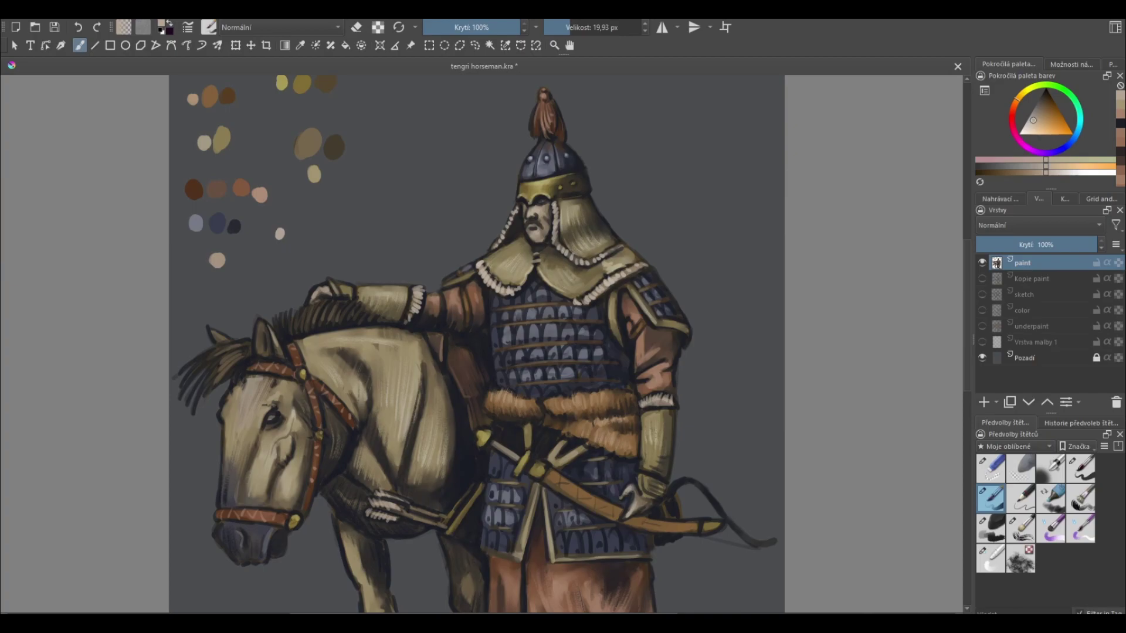
pyautogui.press('/')
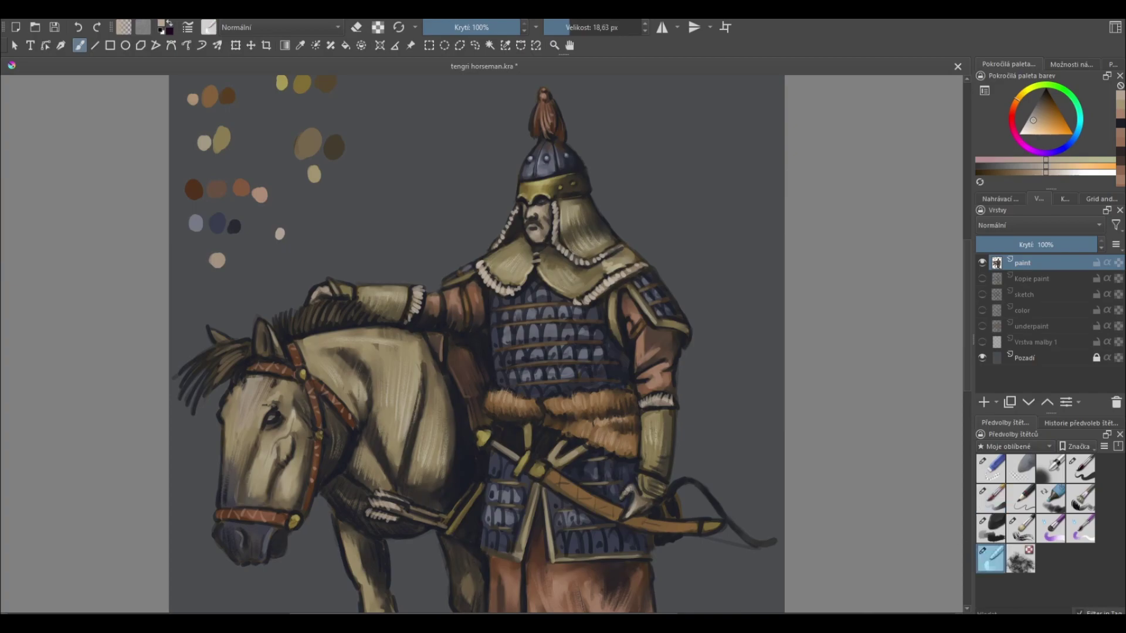
pyautogui.moveTo(632, 504); pyautogui.dragTo(630, 515)
pyautogui.press('/')
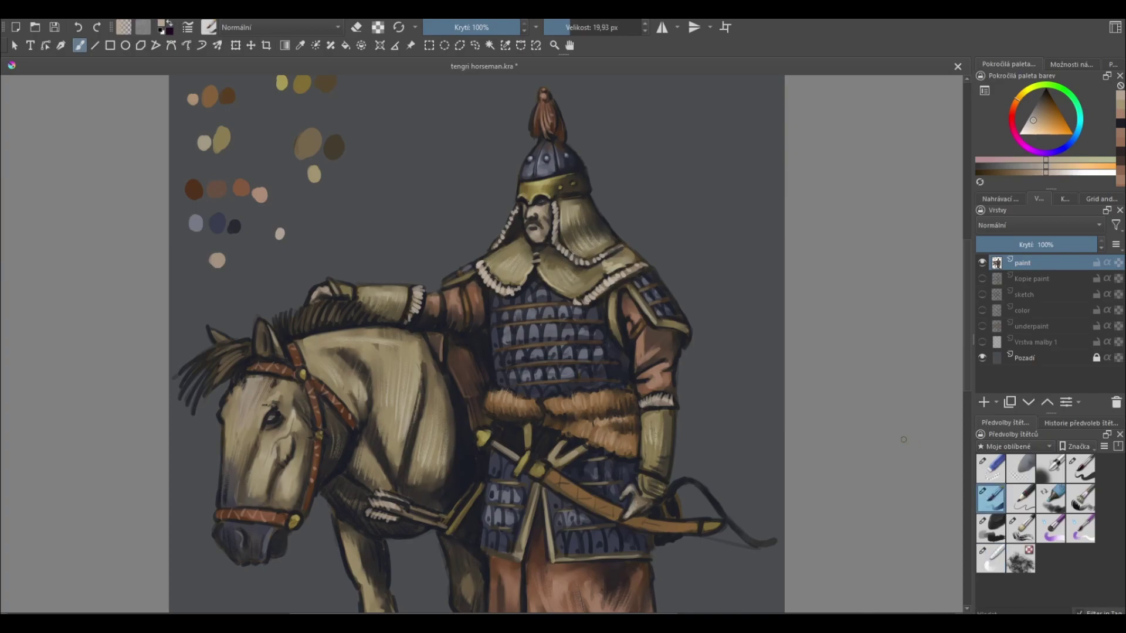
pyautogui.keyDown('ctrl'); pyautogui.click(319, 172); pyautogui.keyUp('ctrl')
pyautogui.moveTo(641, 478); pyautogui.dragTo(644, 493)
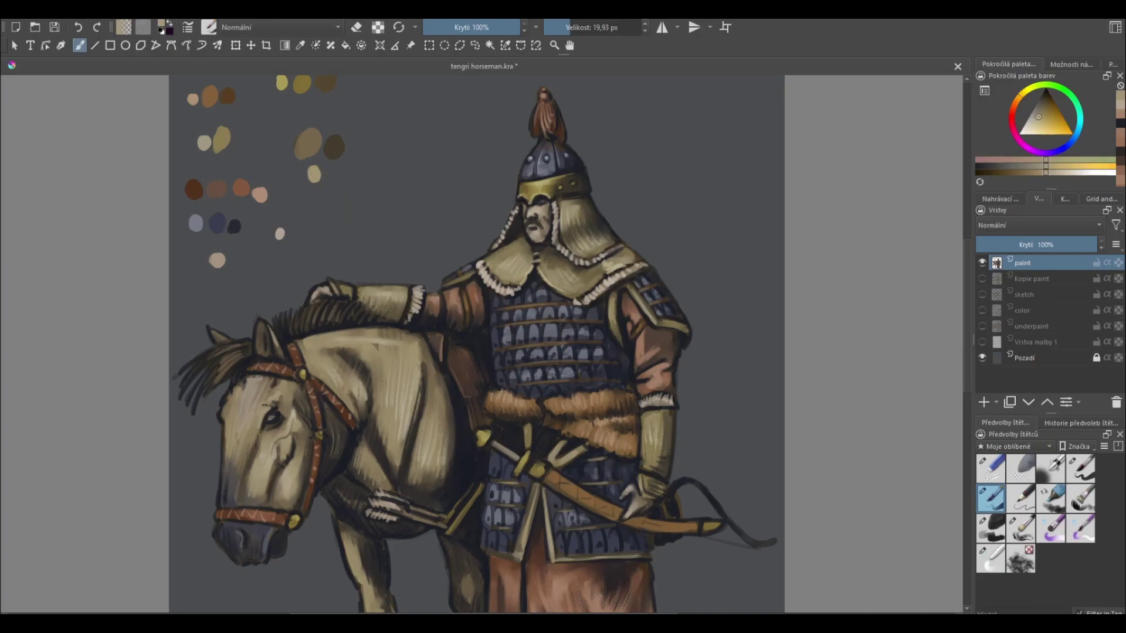
pyautogui.moveTo(342, 283); pyautogui.dragTo(378, 300)
# - Pick a dark blue from the armour and darken the top edge of the outstretched arm
pyautogui.keyDown('ctrl'); pyautogui.click(405, 290); pyautogui.keyUp('ctrl')
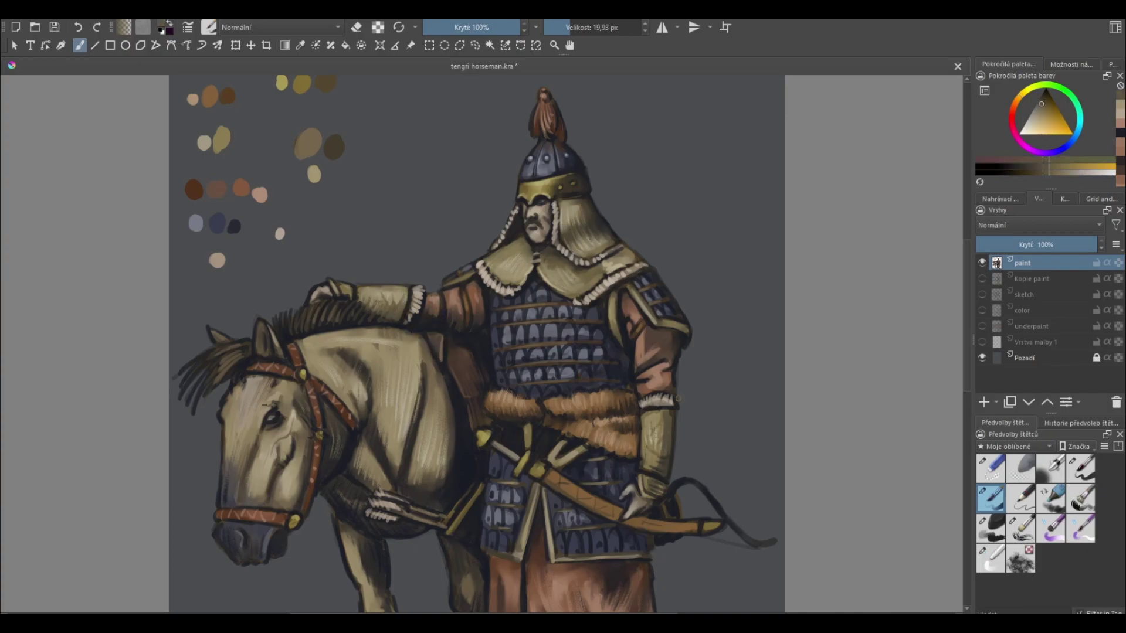
pyautogui.press('/')
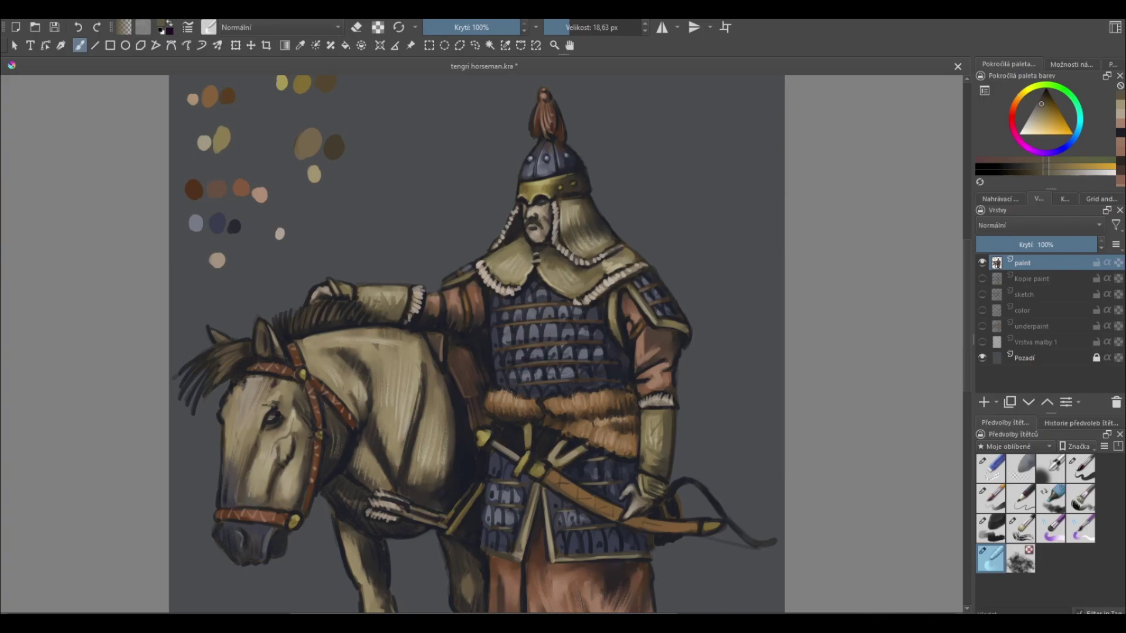
pyautogui.press('e')
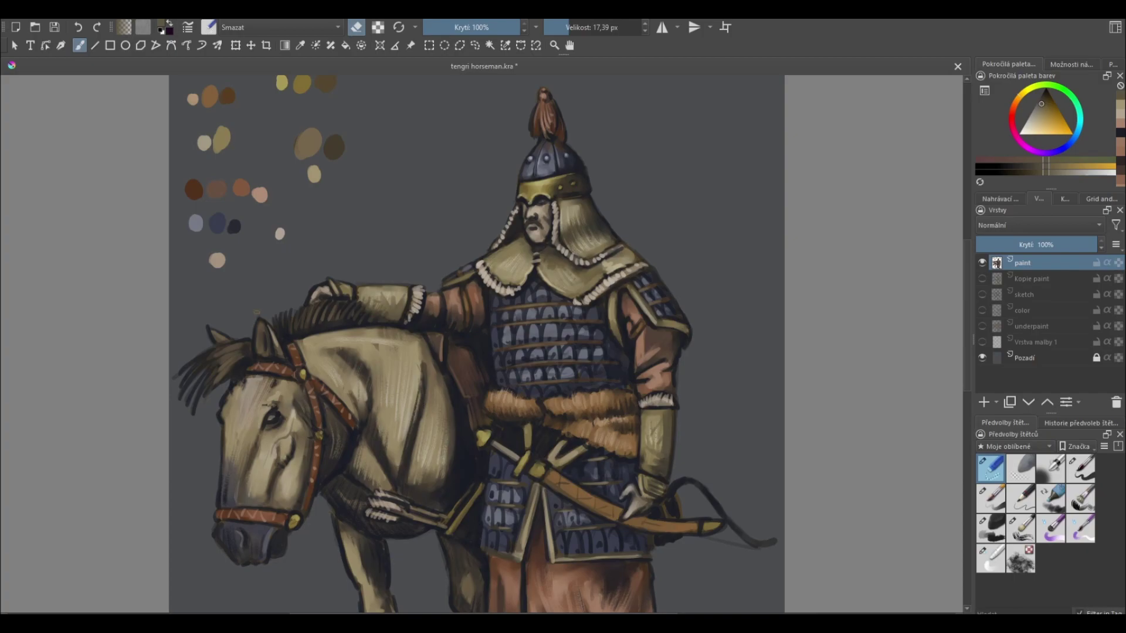
pyautogui.press('e')
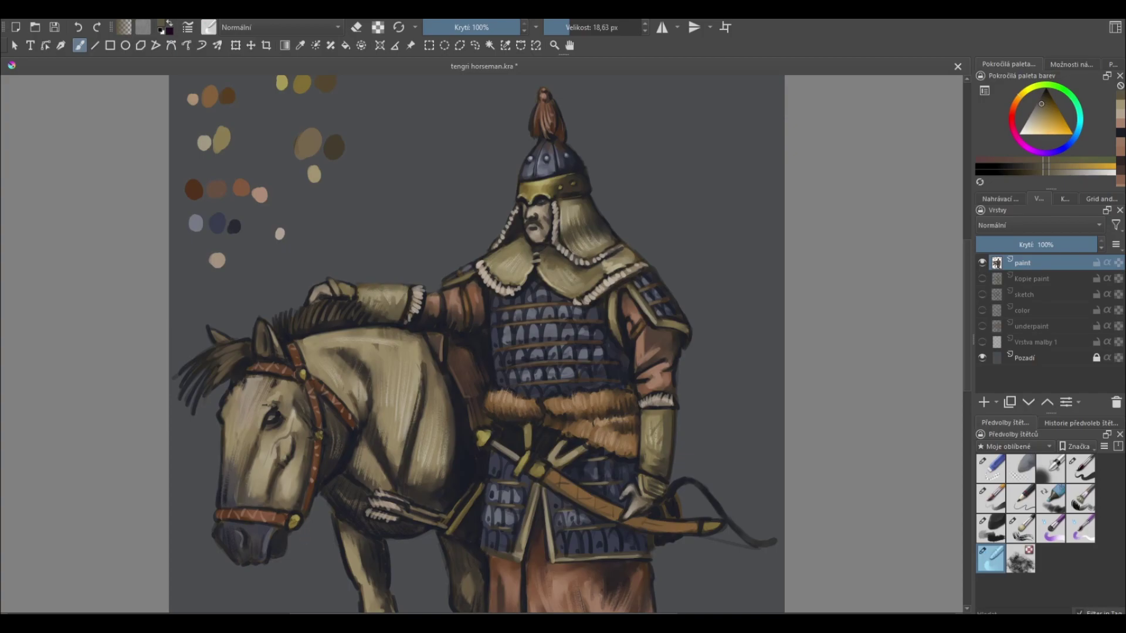
pyautogui.press('/')
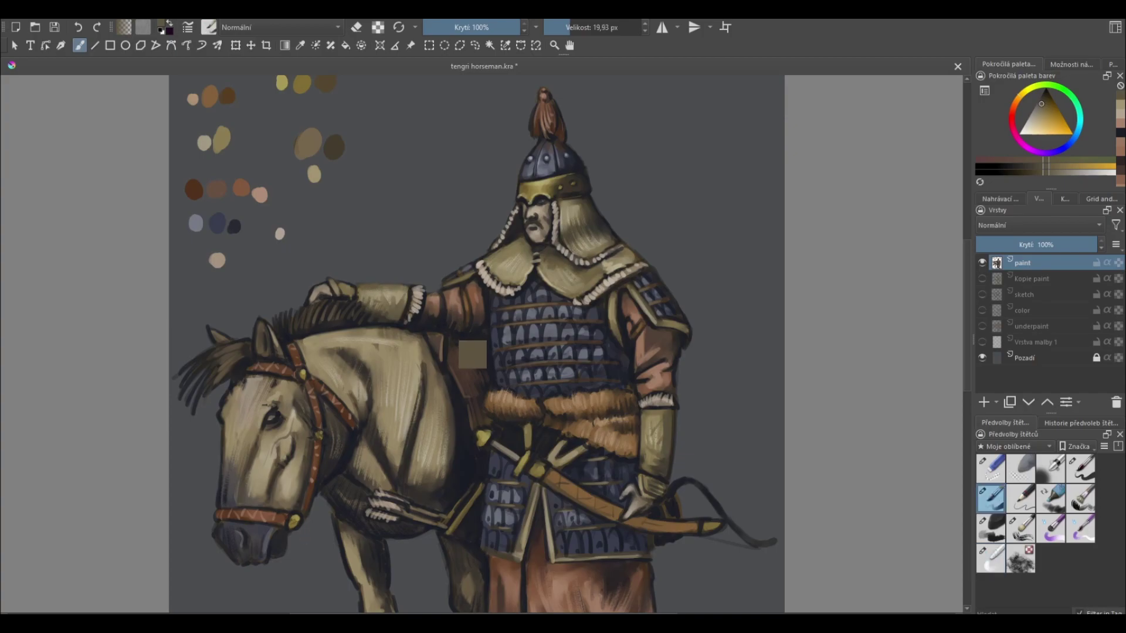
pyautogui.keyDown('ctrl'); pyautogui.click(472, 355); pyautogui.keyUp('ctrl')
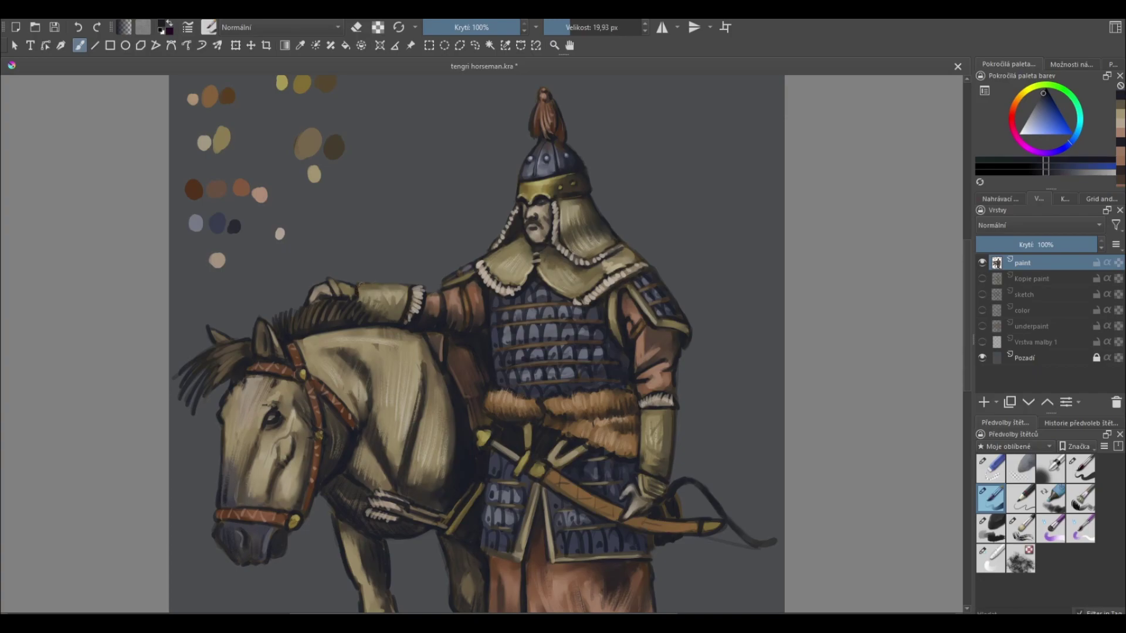
pyautogui.moveTo(359, 285); pyautogui.dragTo(384, 282)
# - View the whole painting and sample a warm tan from the colour blobs
pyautogui.press('-')
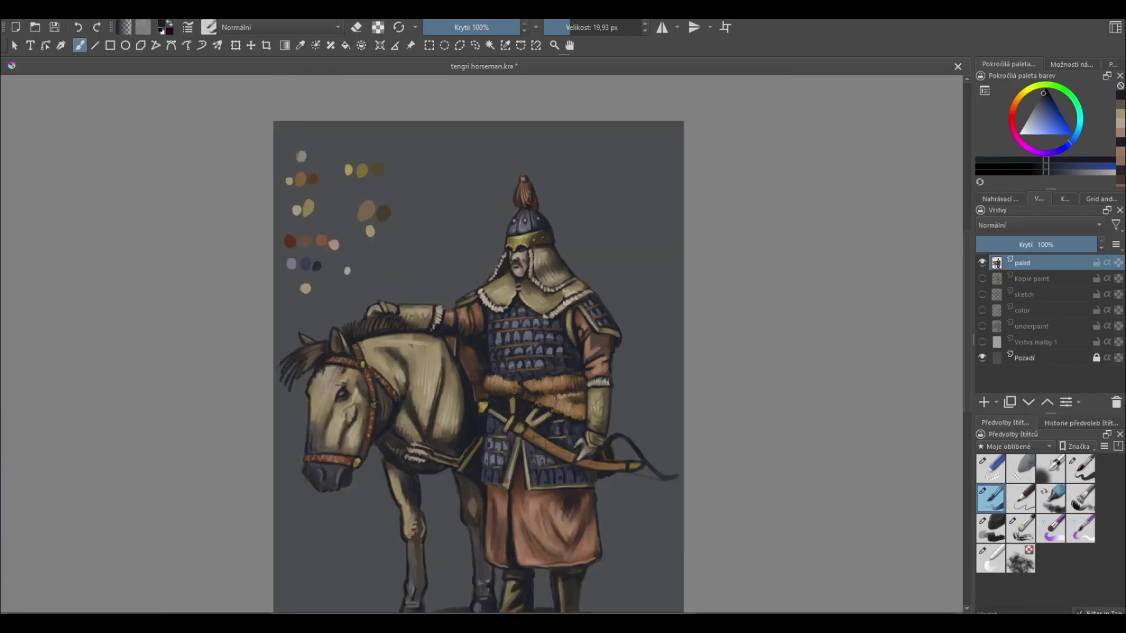
pyautogui.moveTo(647, 507); pyautogui.dragTo(635, 460)
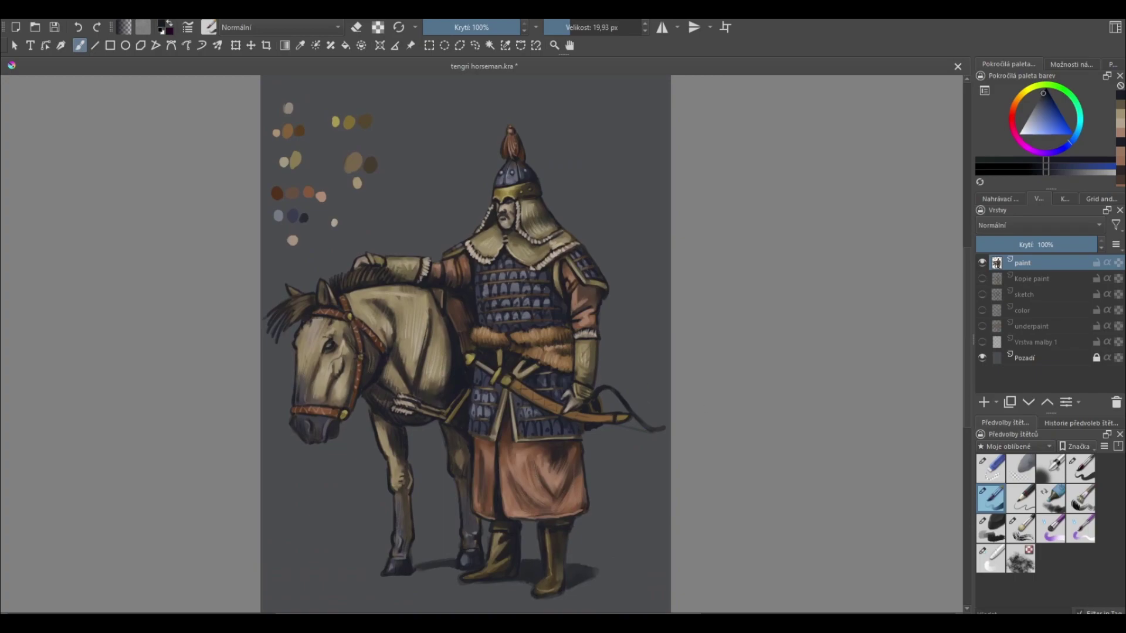
pyautogui.press('/')
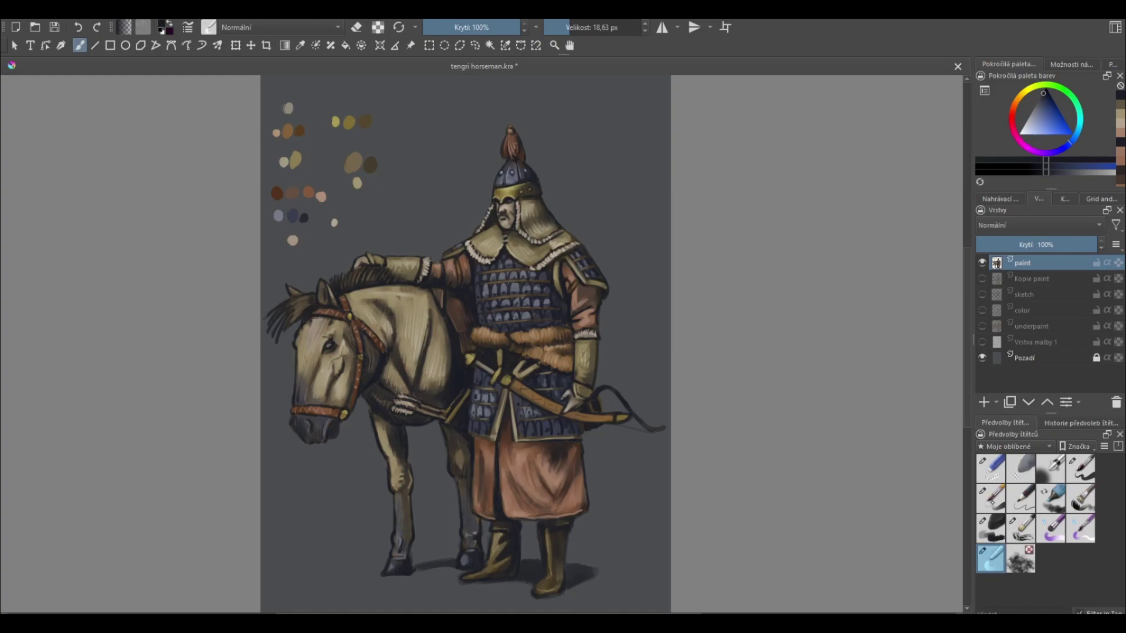
pyautogui.press('/')
pyautogui.keyDown('ctrl'); pyautogui.click(358, 183); pyautogui.keyUp('ctrl')
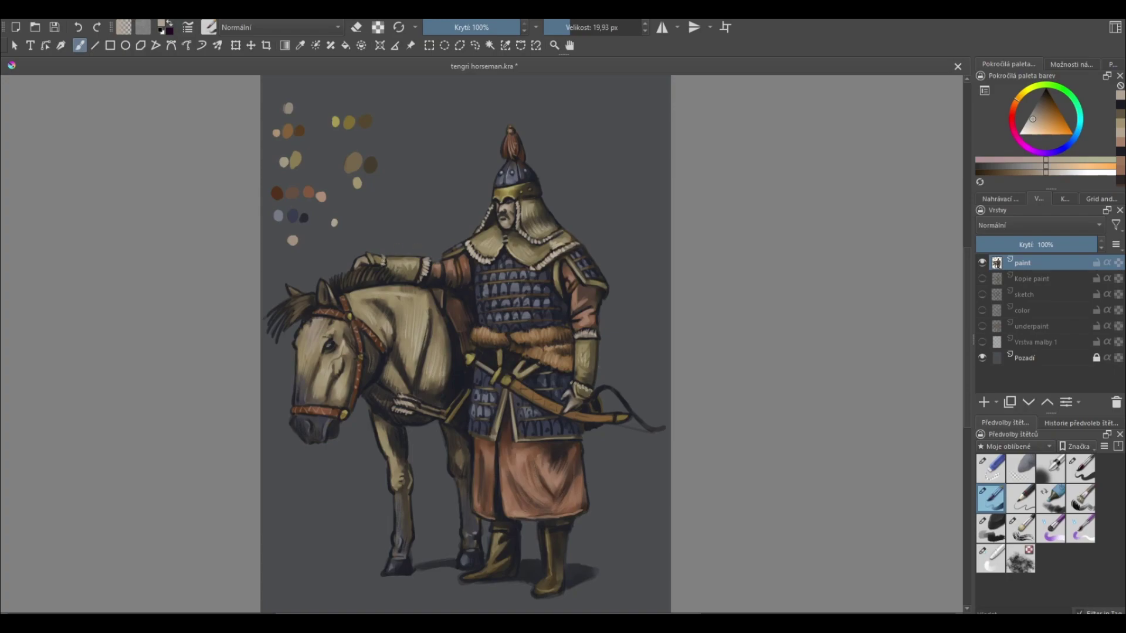
pyautogui.moveTo(369, 221); pyautogui.dragTo(321, 170)
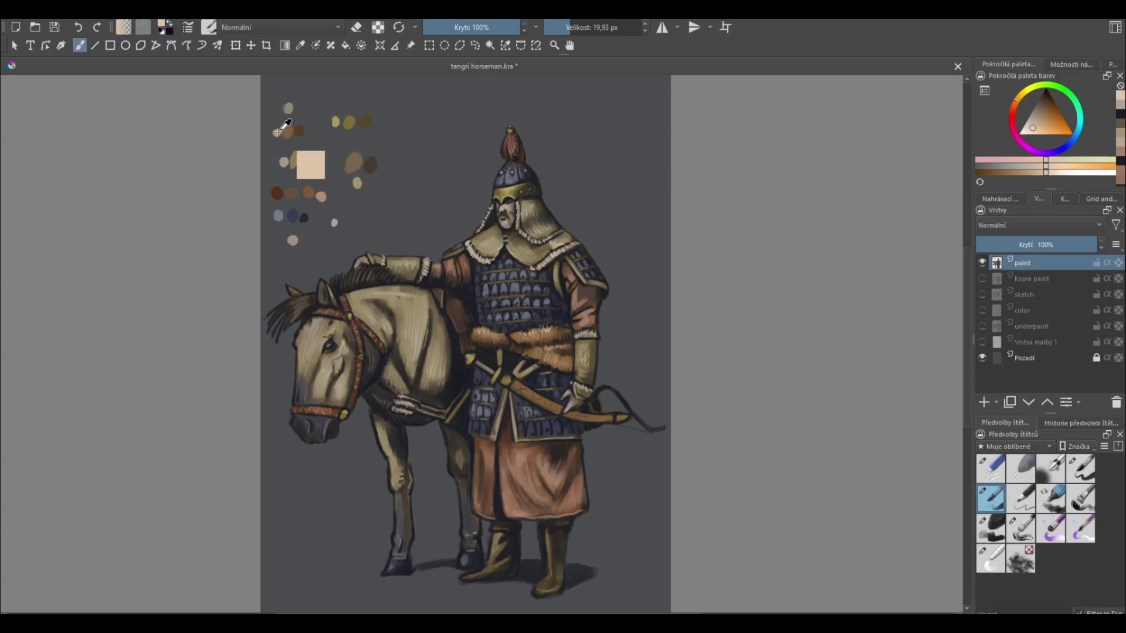
pyautogui.keyDown('ctrl'); pyautogui.click(296, 160); pyautogui.keyUp('ctrl')
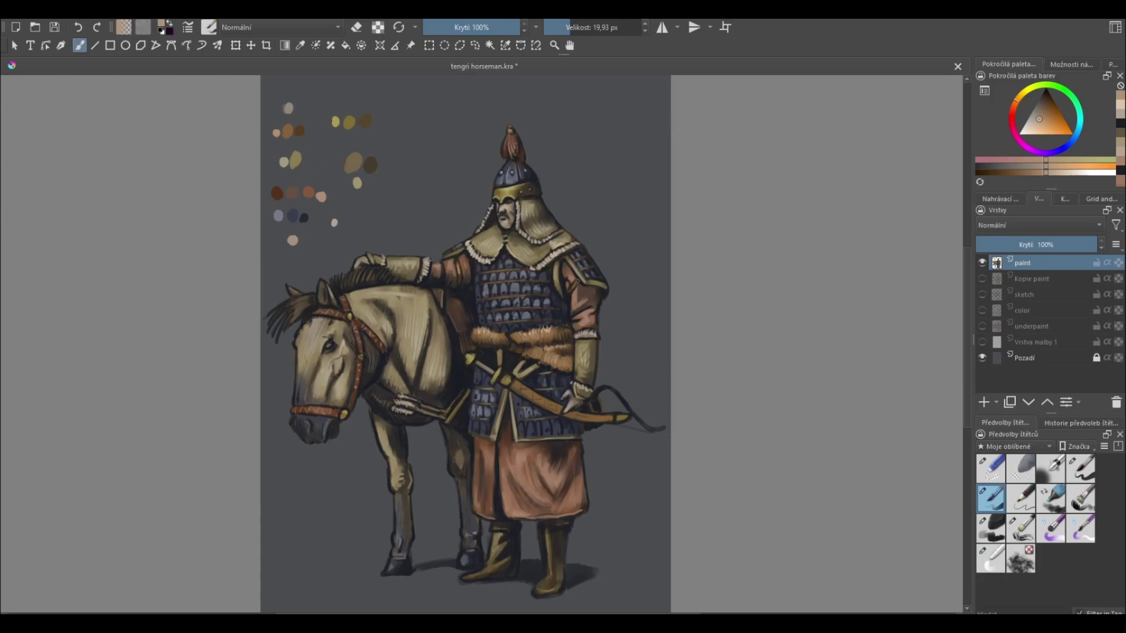
pyautogui.press('/')
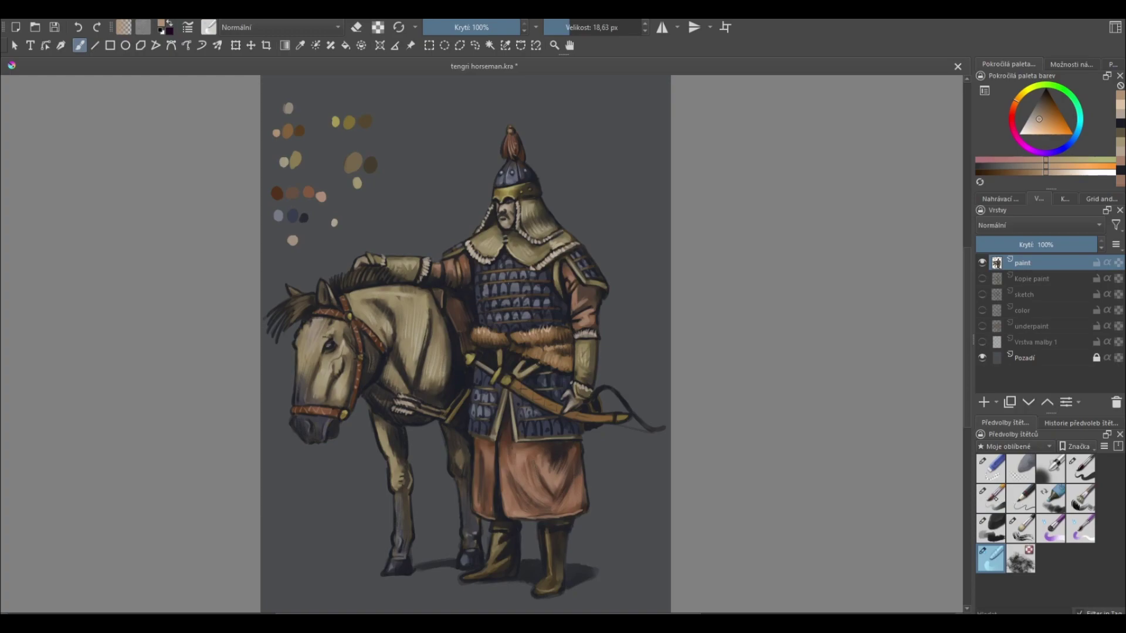
pyautogui.press('/')
pyautogui.keyDown('ctrl'); pyautogui.click(571, 332); pyautogui.keyUp('ctrl')
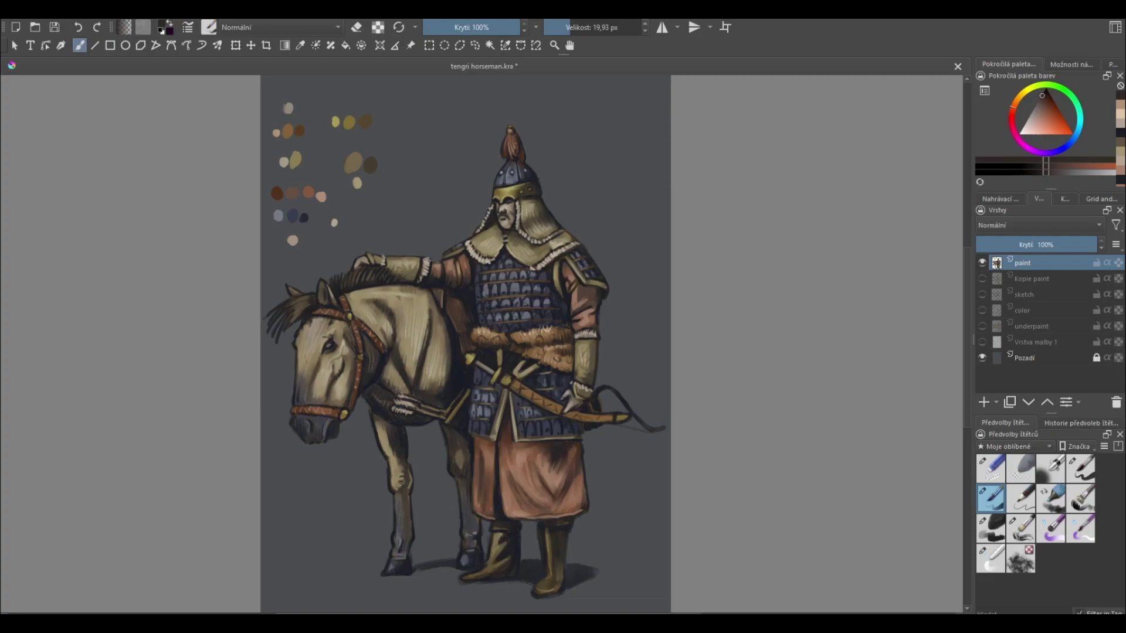
pyautogui.keyDown('ctrl'); pyautogui.click(353, 163); pyautogui.keyUp('ctrl')
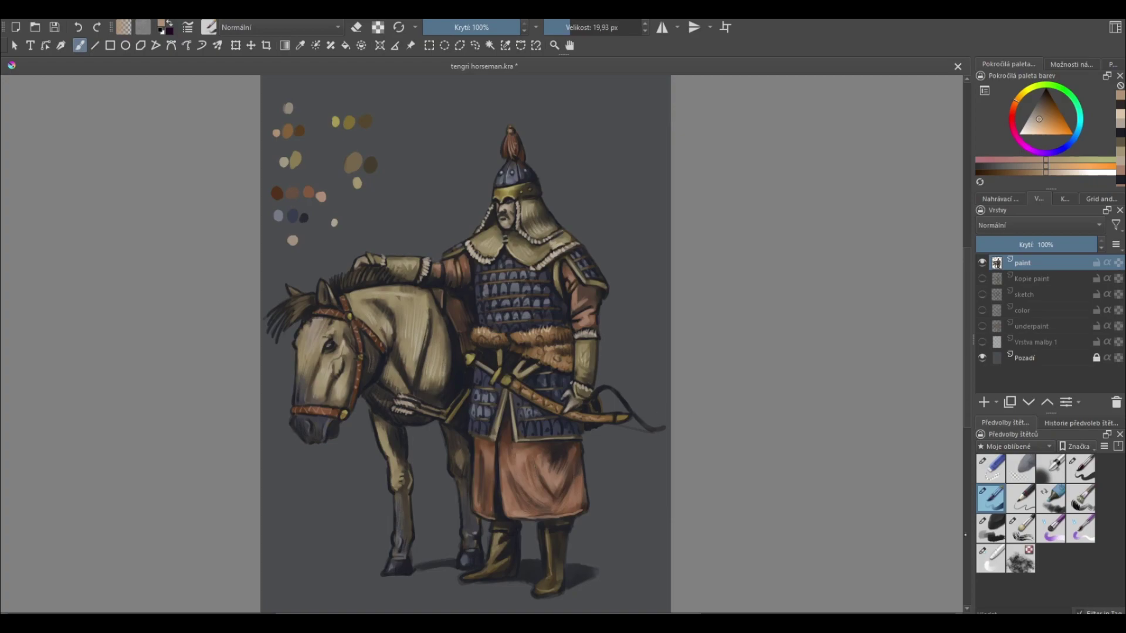
pyautogui.press('/')
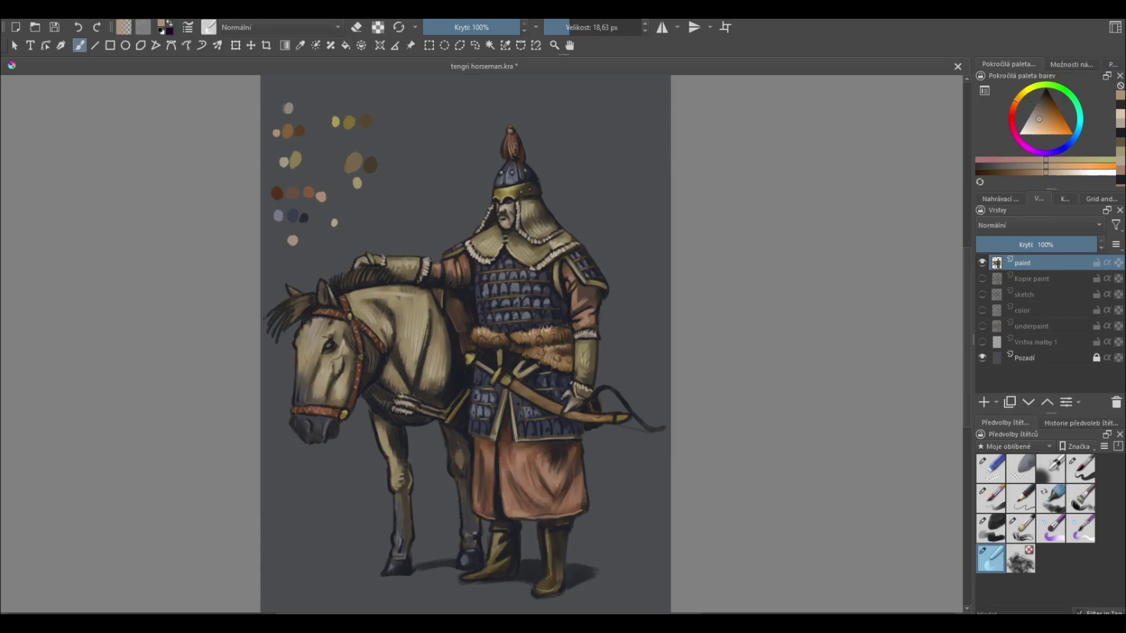
# - Mix a lighter yellow and dab it as a new swatch beside the colour blobs
pyautogui.press('/')
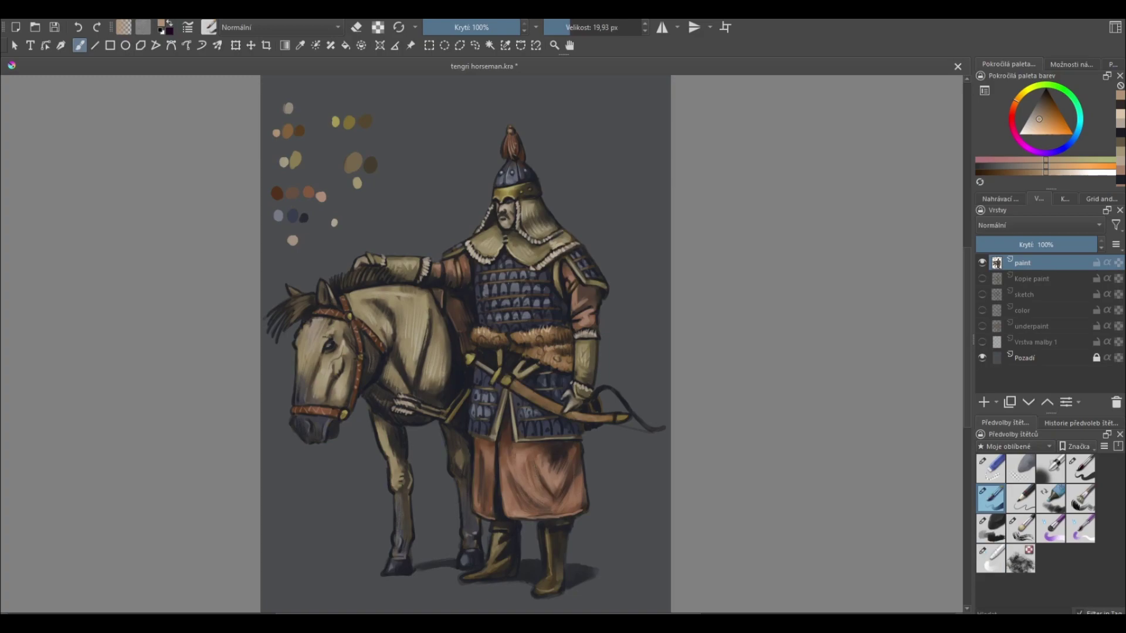
pyautogui.keyDown('ctrl'); pyautogui.click(337, 121); pyautogui.keyUp('ctrl')
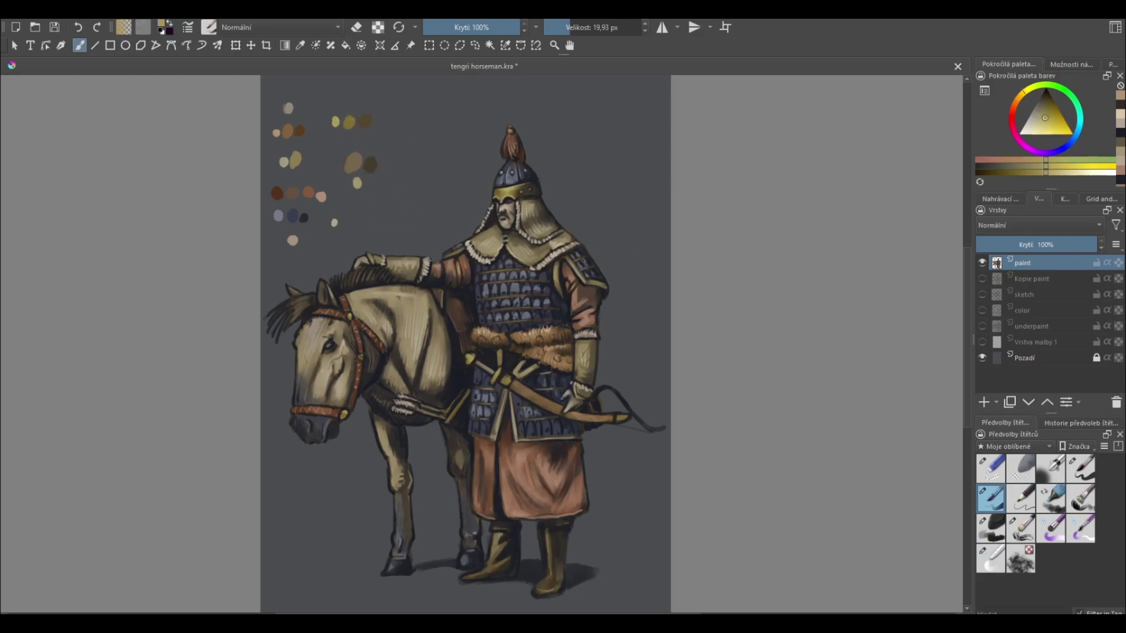
pyautogui.press('l')
pyautogui.press('l')
pyautogui.press('l')
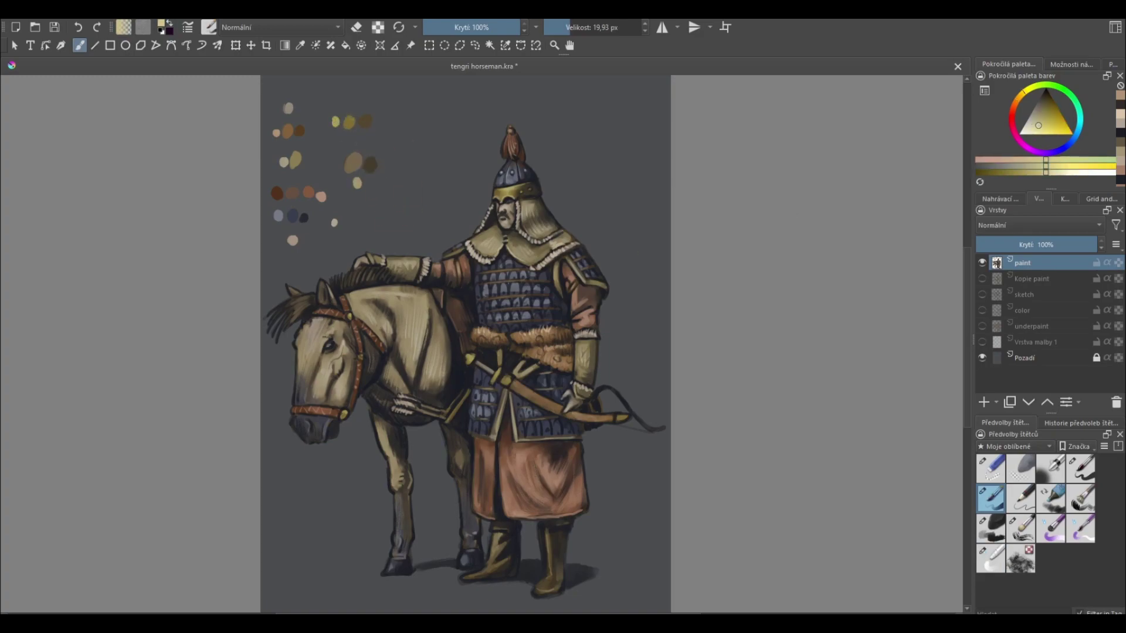
pyautogui.click(338, 107)
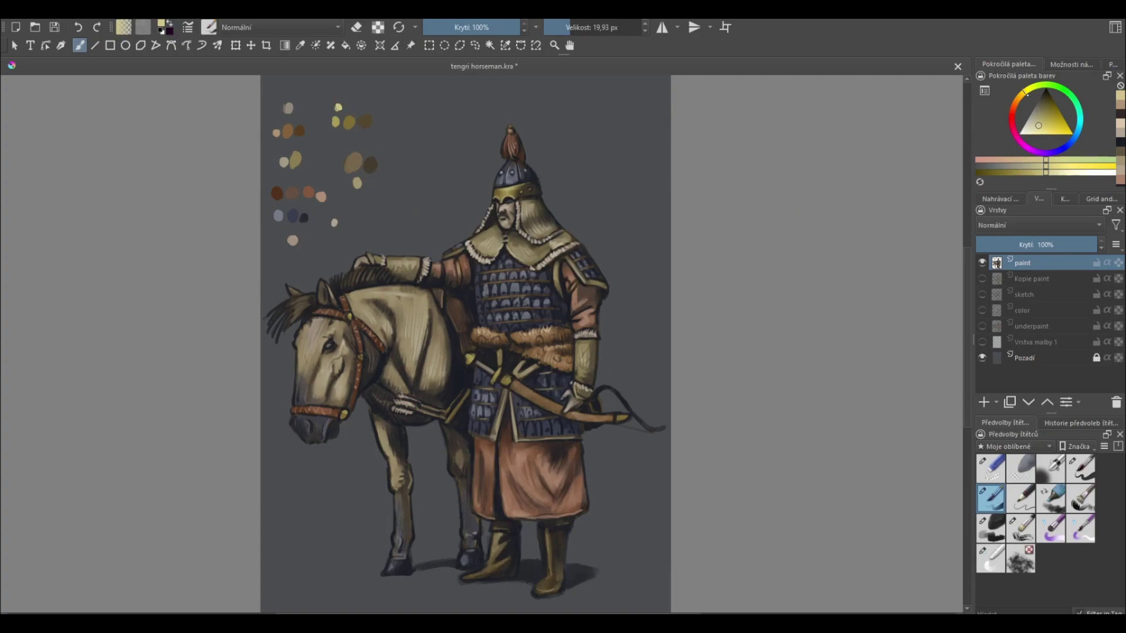
pyautogui.press('k')
pyautogui.press('k')
pyautogui.press('k')
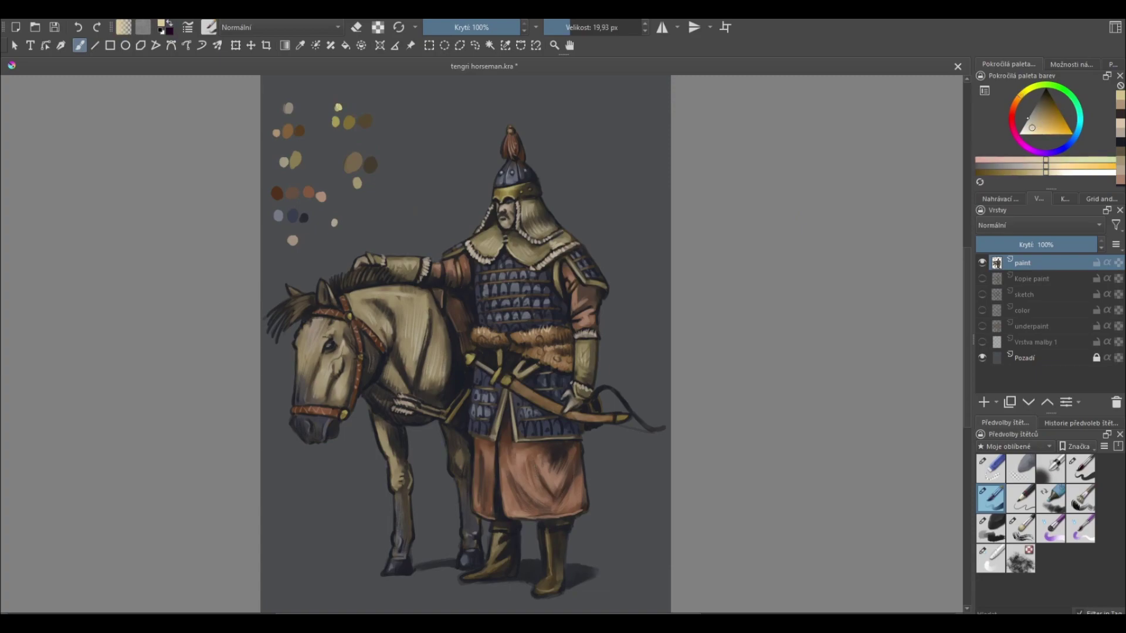
pyautogui.click(339, 107)
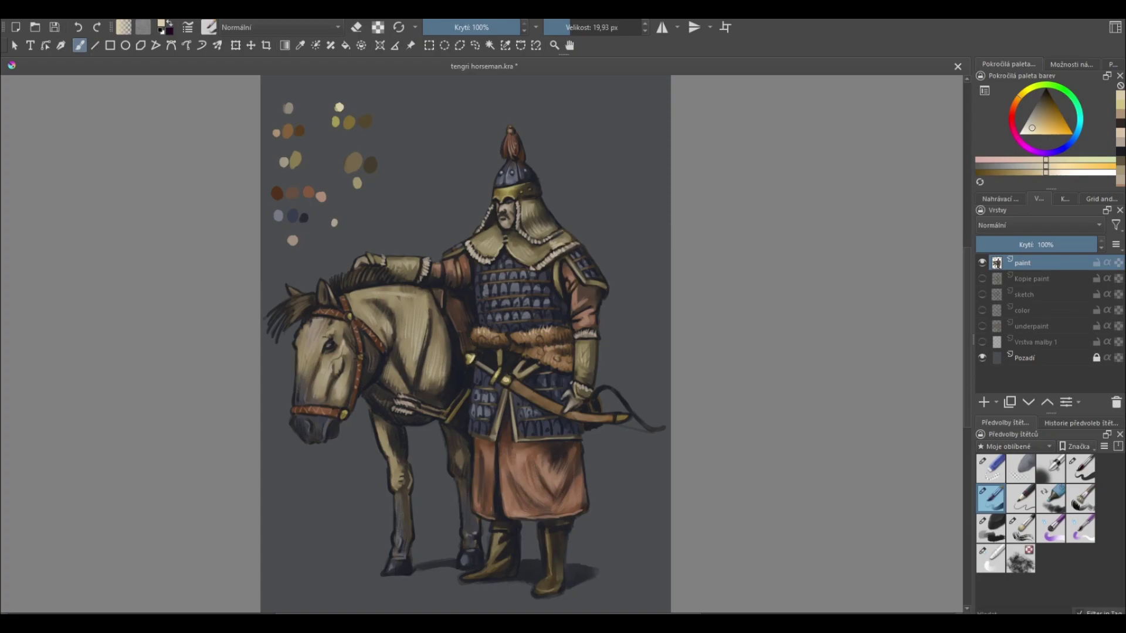
# - Highlight the scabbard tip, horse's belly, and warrior's shoulder and chest armour in light beige
pyautogui.click(621, 416)
pyautogui.keyDown('ctrl'); pyautogui.click(357, 183); pyautogui.keyUp('ctrl')
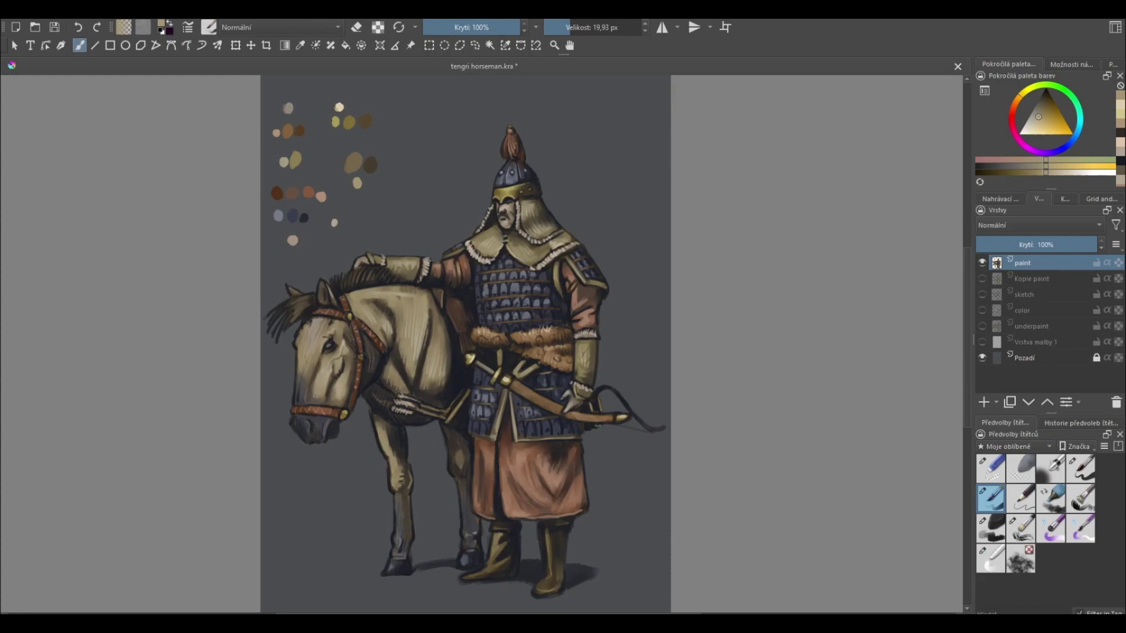
pyautogui.moveTo(430, 419); pyautogui.dragTo(450, 405)
pyautogui.moveTo(580, 271); pyautogui.dragTo(588, 266)
pyautogui.moveTo(496, 273); pyautogui.dragTo(516, 280)
pyautogui.click(991, 559)
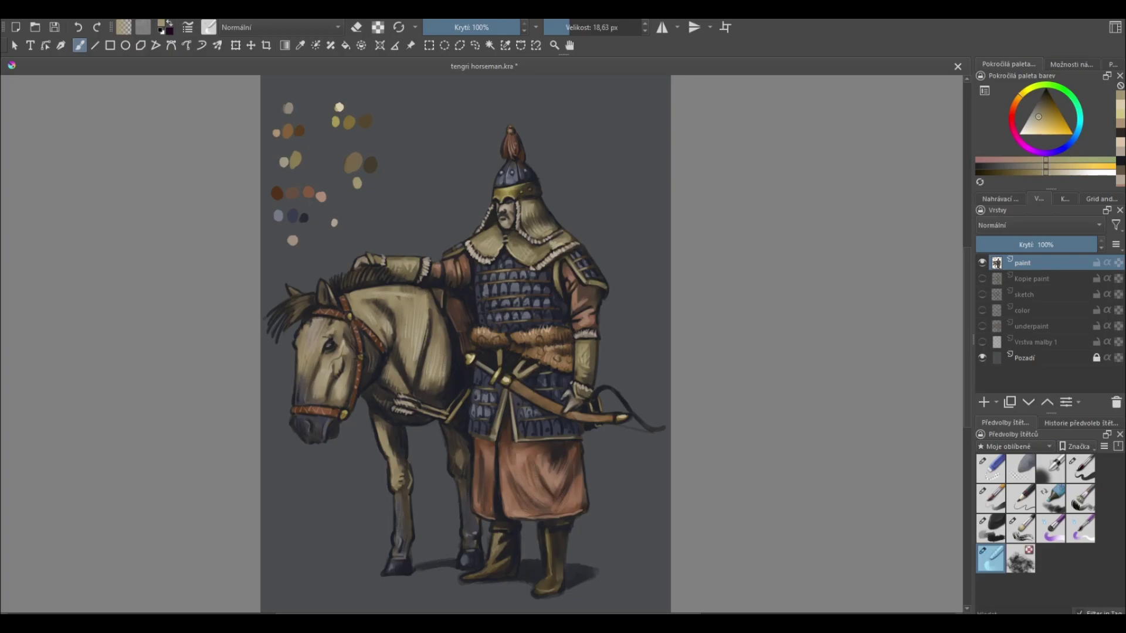
pyautogui.press('+')
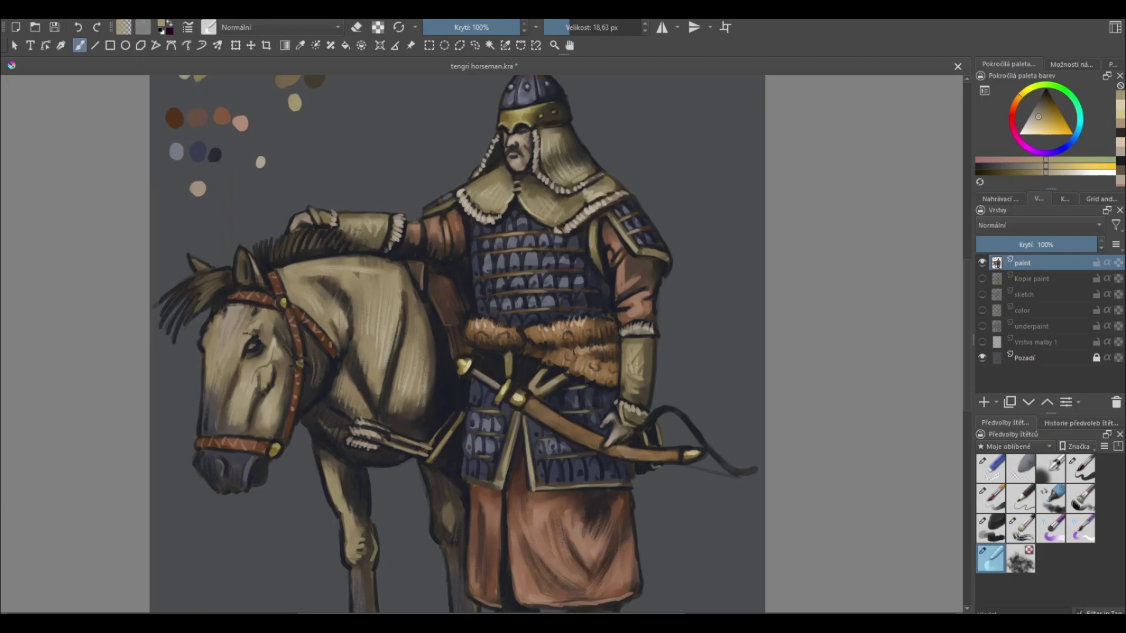
# - Save the painting as tengri horseman.kra with Ctrl+S
pyautogui.hotkey('ctrl', 's')
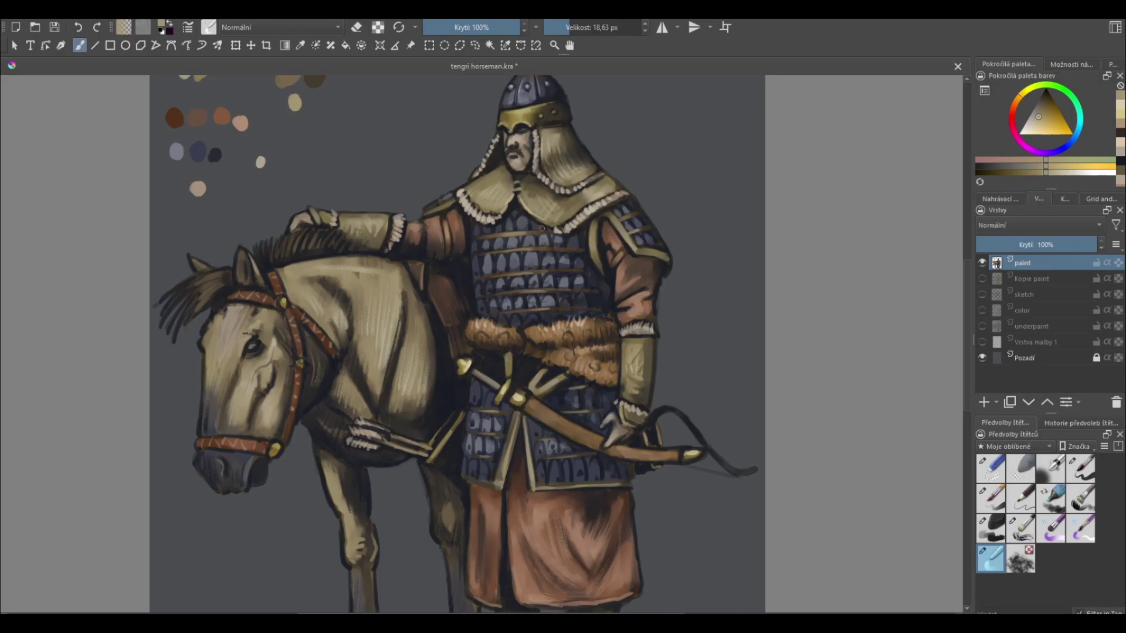
# - Darken the armour beside the fur collar and the lines between scales in dark blue
pyautogui.moveTo(541, 228); pyautogui.dragTo(546, 231)
pyautogui.press('/')
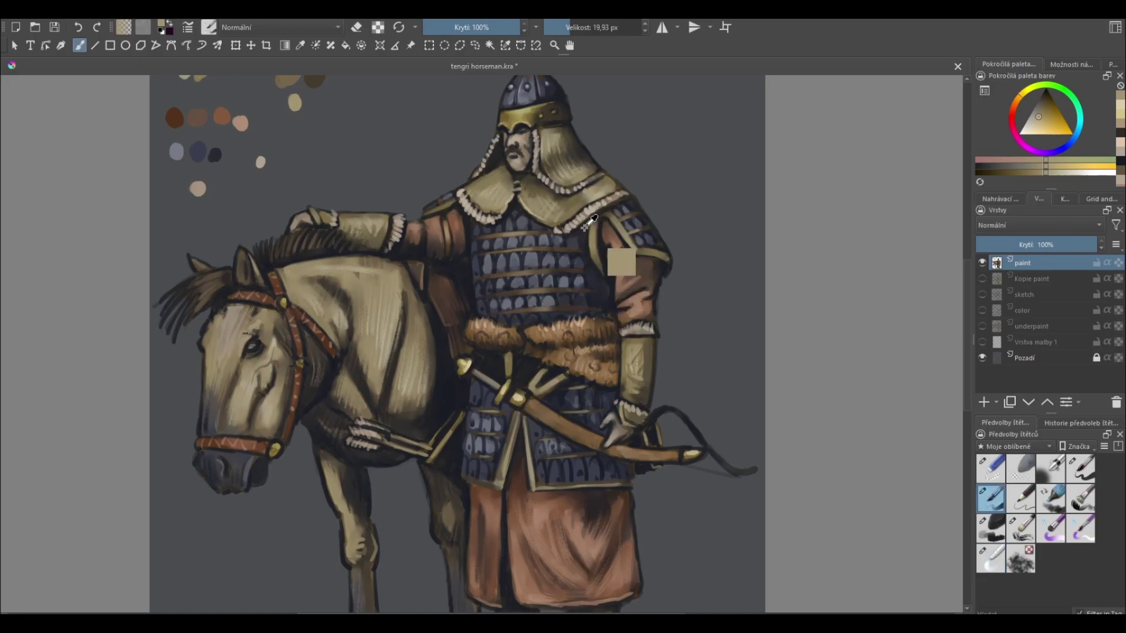
pyautogui.keyDown('ctrl'); pyautogui.click(622, 261); pyautogui.keyUp('ctrl')
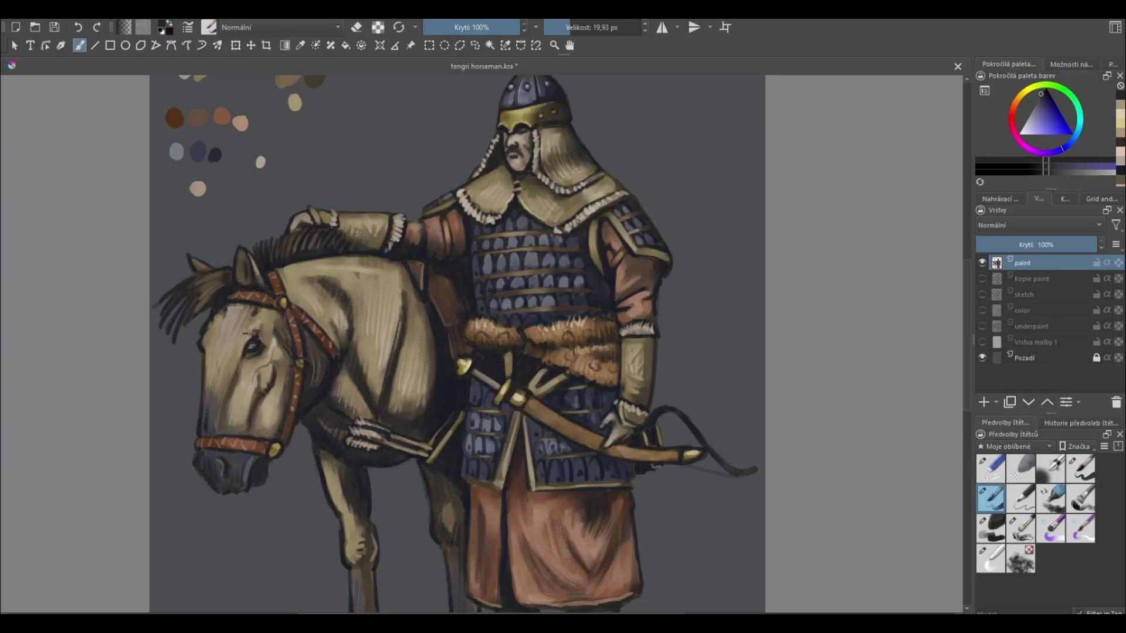
pyautogui.moveTo(505, 237); pyautogui.dragTo(528, 236)
pyautogui.moveTo(510, 277); pyautogui.dragTo(539, 294)
# - Dab lighter blue-grey highlights below the collar, on chest scales and on both shoulder plates
pyautogui.keyDown('ctrl'); pyautogui.click(229, 186); pyautogui.keyUp('ctrl')
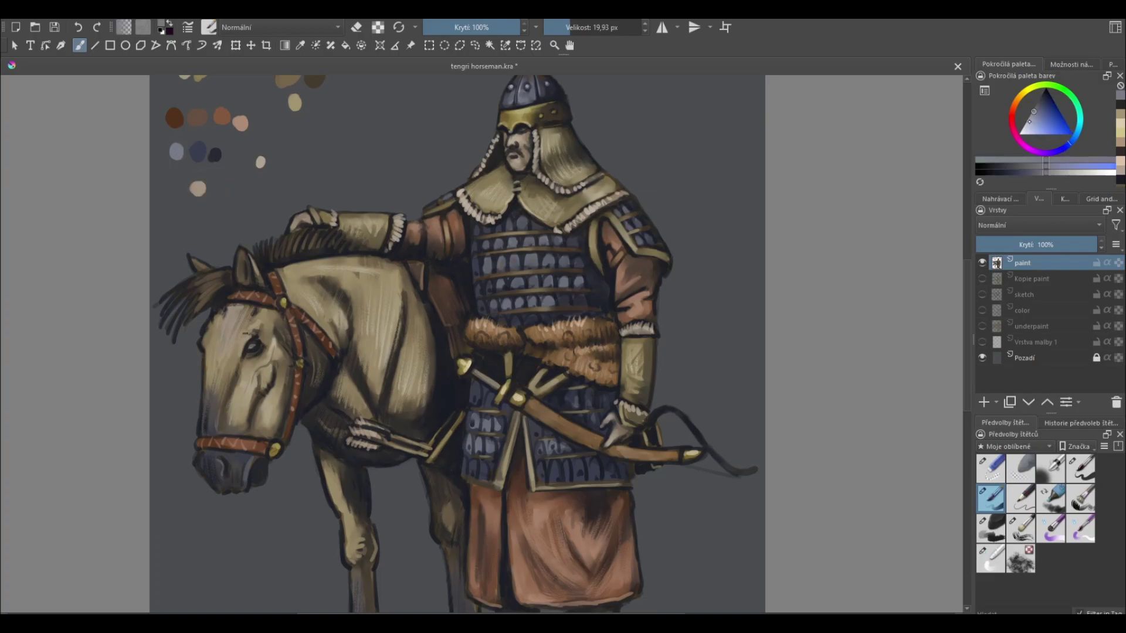
pyautogui.keyDown('ctrl'); pyautogui.click(532, 220); pyautogui.keyUp('ctrl')
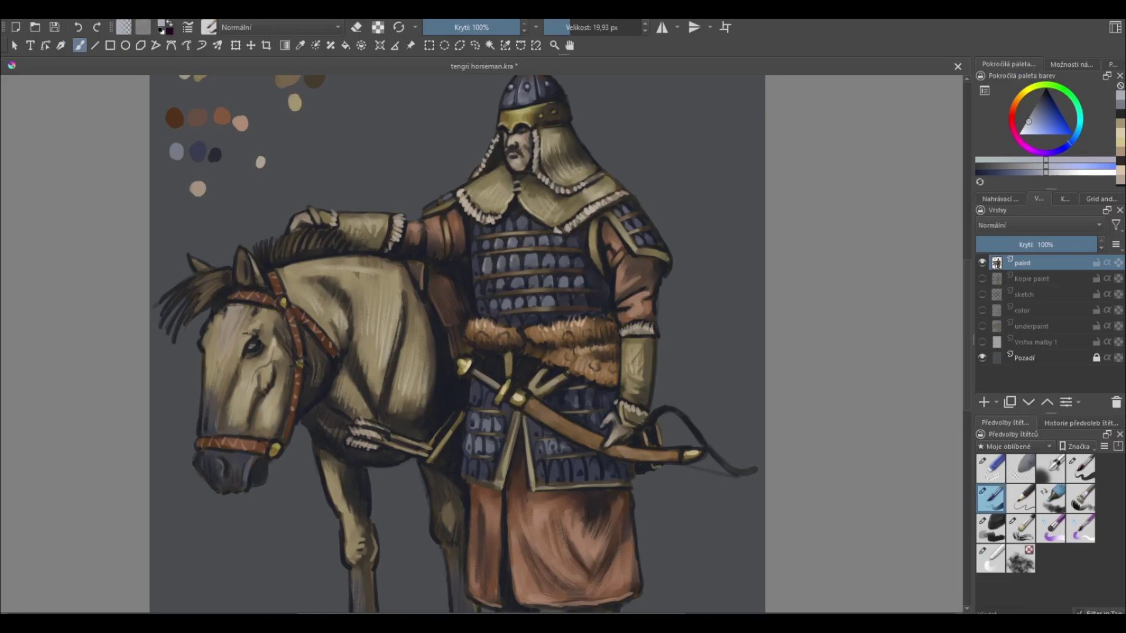
pyautogui.moveTo(517, 217); pyautogui.dragTo(517, 230)
pyautogui.moveTo(558, 278); pyautogui.dragTo(559, 286)
pyautogui.click(617, 213)
pyautogui.moveTo(629, 221); pyautogui.dragTo(629, 228)
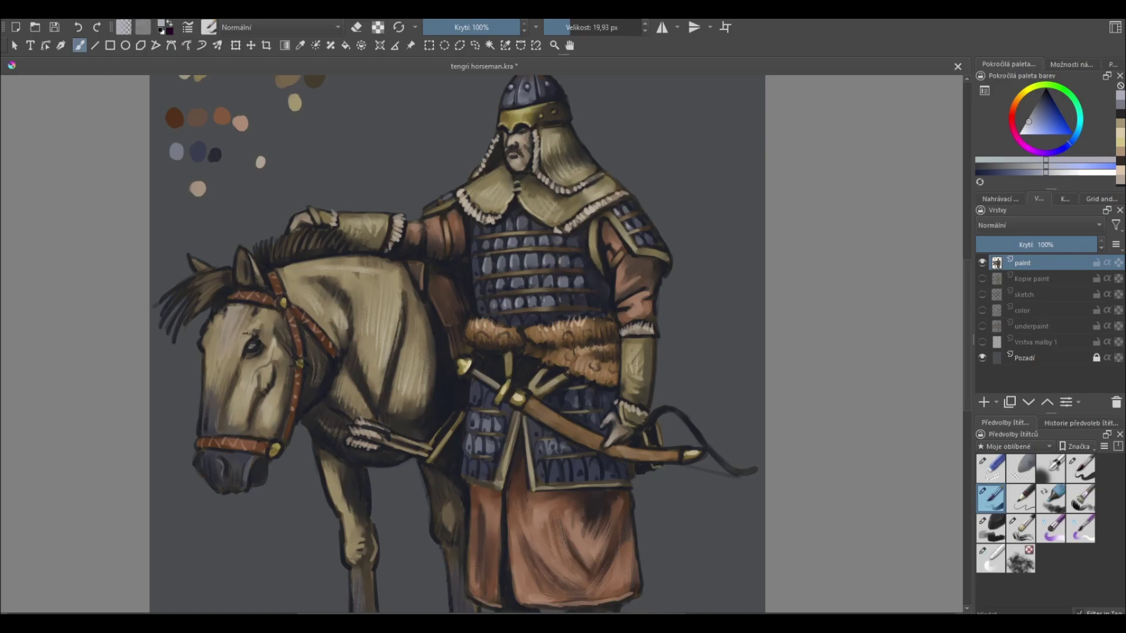
pyautogui.click(431, 206)
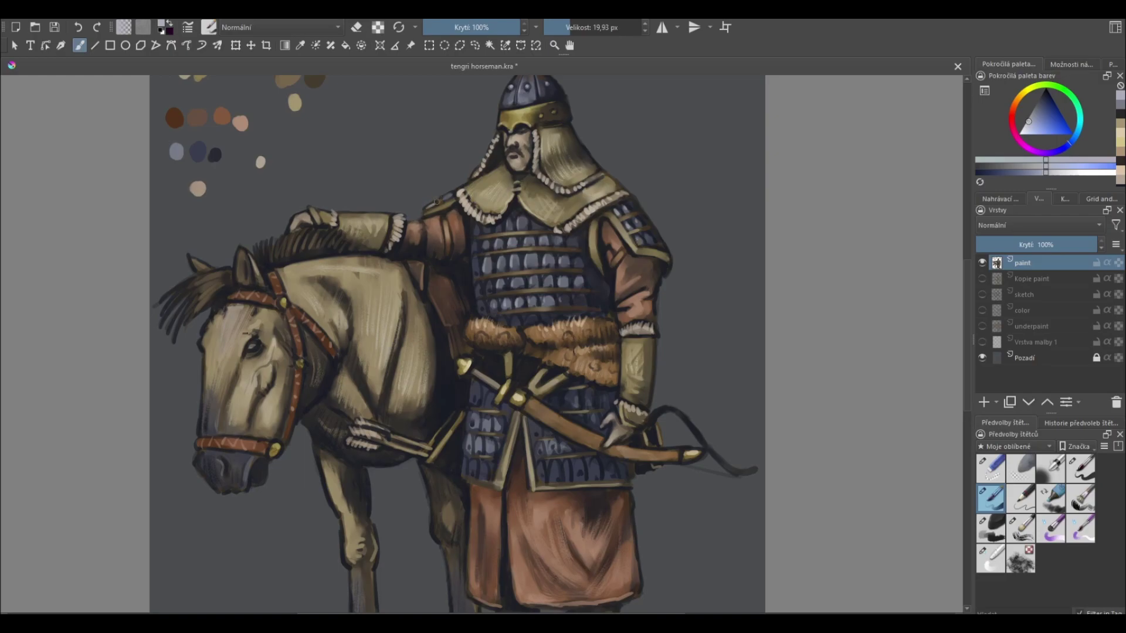
pyautogui.click(639, 239)
pyautogui.click(651, 237)
pyautogui.press('/')
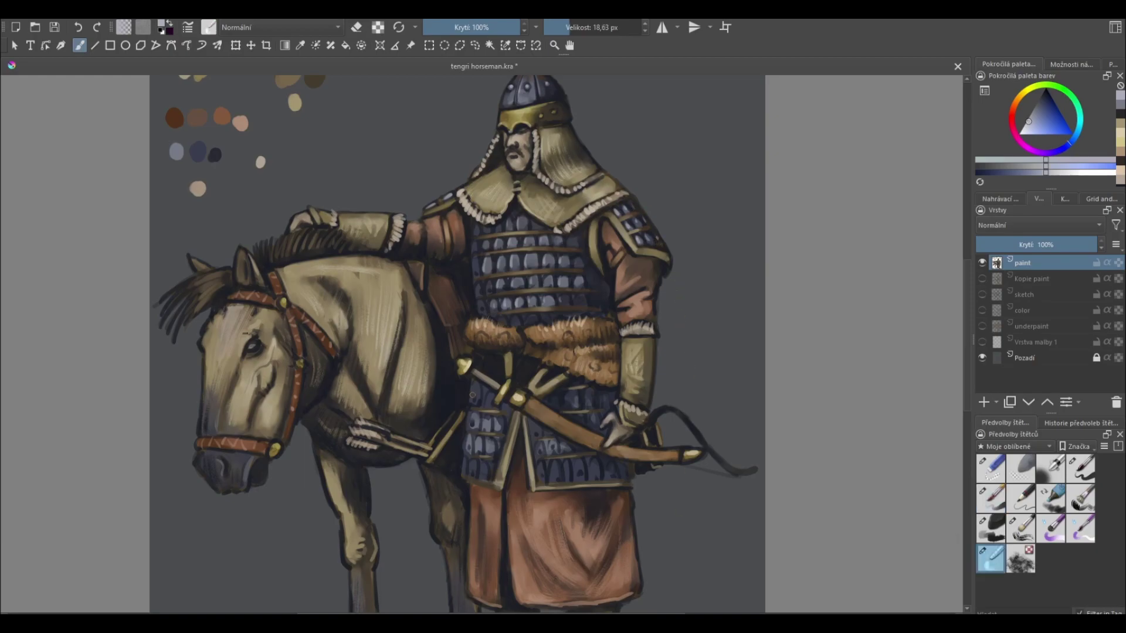
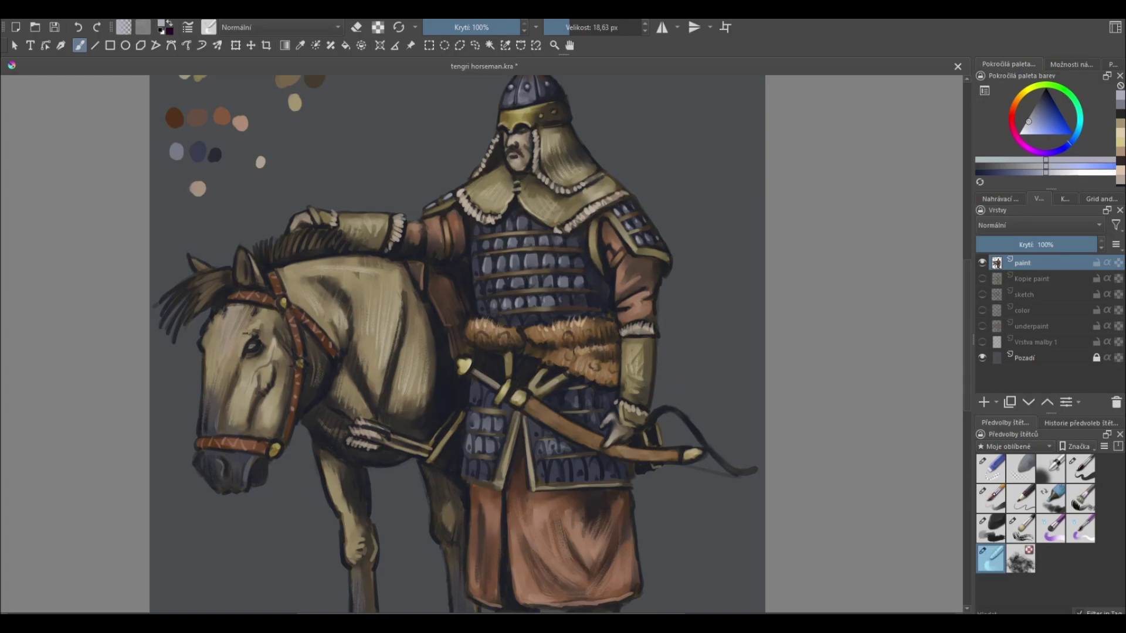
# - On the main brush, sample tan tones, then paint dark blue shading on the scales near the belt
pyautogui.press('/')
pyautogui.press('d')
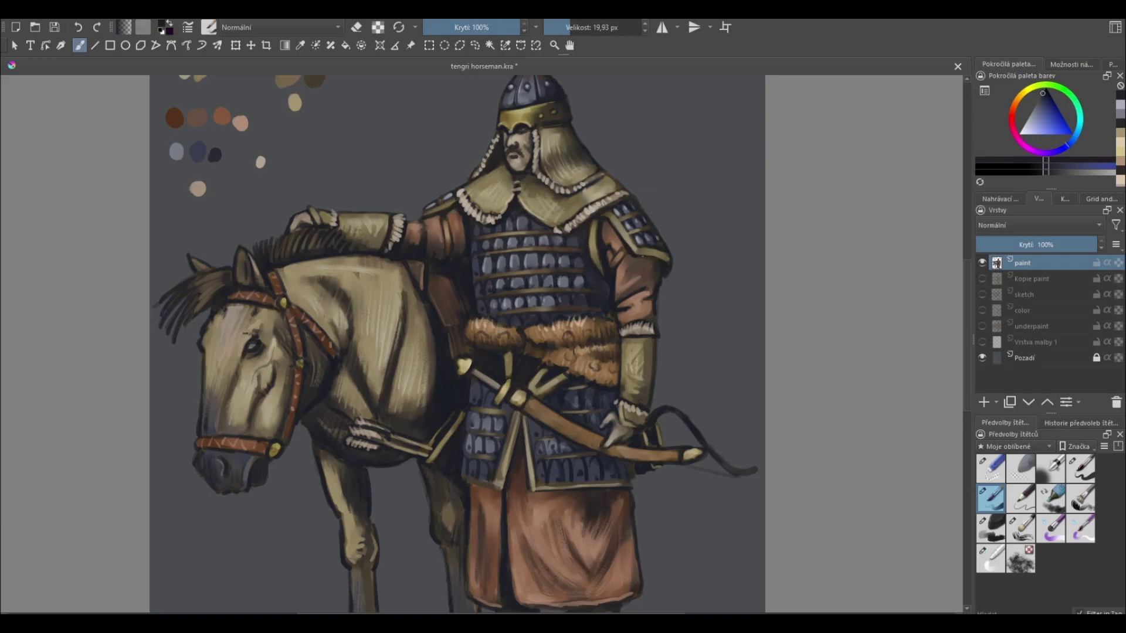
pyautogui.keyDown('ctrl'); pyautogui.click(665, 271); pyautogui.keyUp('ctrl')
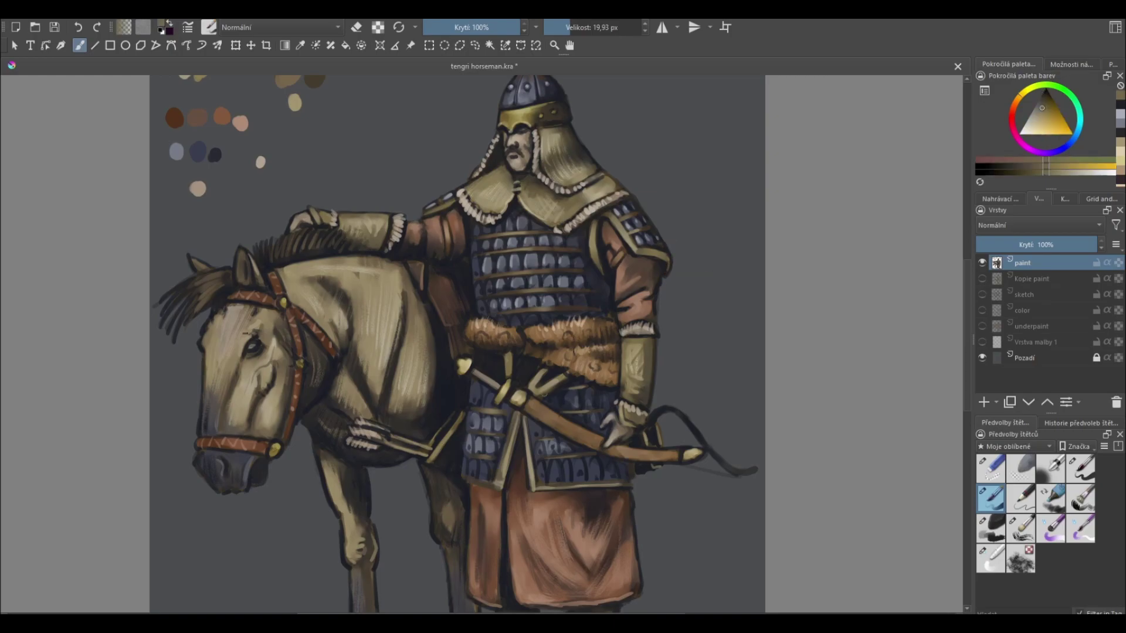
pyautogui.keyDown('ctrl'); pyautogui.click(323, 100); pyautogui.keyUp('ctrl')
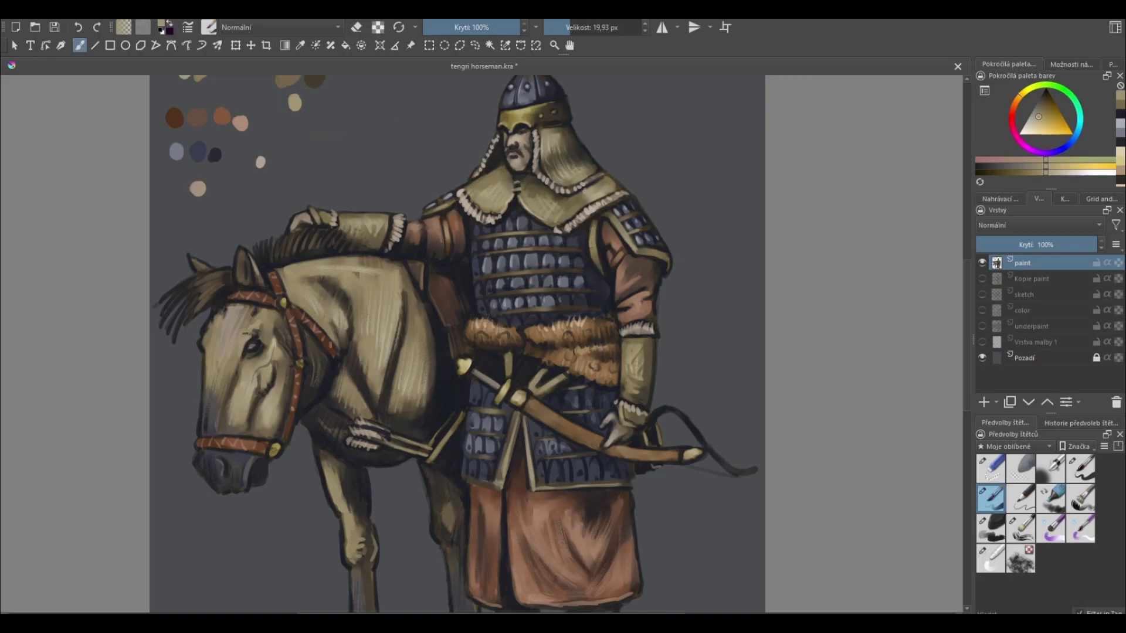
pyautogui.keyDown('ctrl'); pyautogui.click(621, 274); pyautogui.keyUp('ctrl')
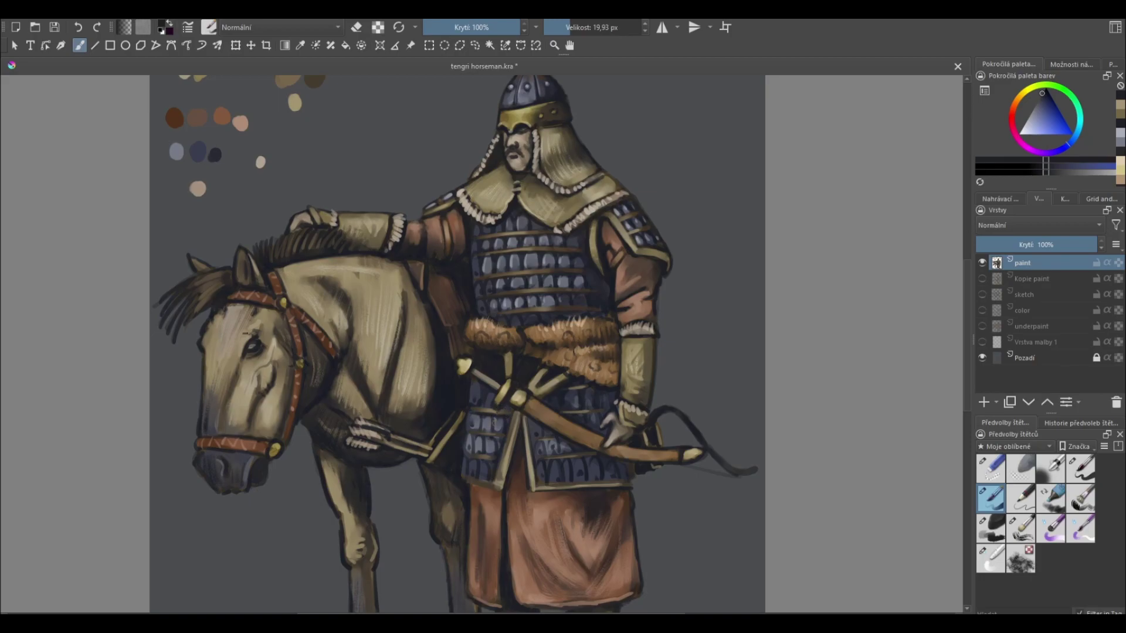
pyautogui.moveTo(473, 434)
pyautogui.mouseDown()
pyautogui.moveTo(500, 436)
pyautogui.moveTo(480, 460)
pyautogui.mouseUp()
pyautogui.moveTo(541, 437); pyautogui.dragTo(552, 441)
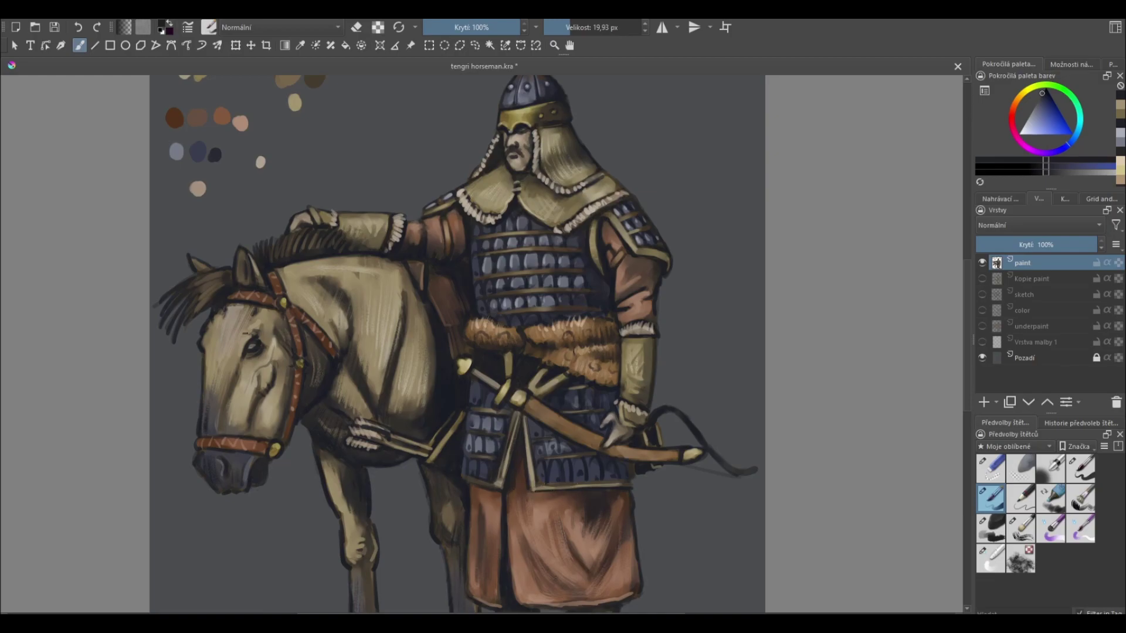
# - Paint dark blue lines along the lower plates and add a light beige highlight
pyautogui.moveTo(535, 486); pyautogui.dragTo(609, 479)
pyautogui.moveTo(550, 456); pyautogui.dragTo(584, 457)
pyautogui.keyDown('ctrl'); pyautogui.click(296, 102); pyautogui.keyUp('ctrl')
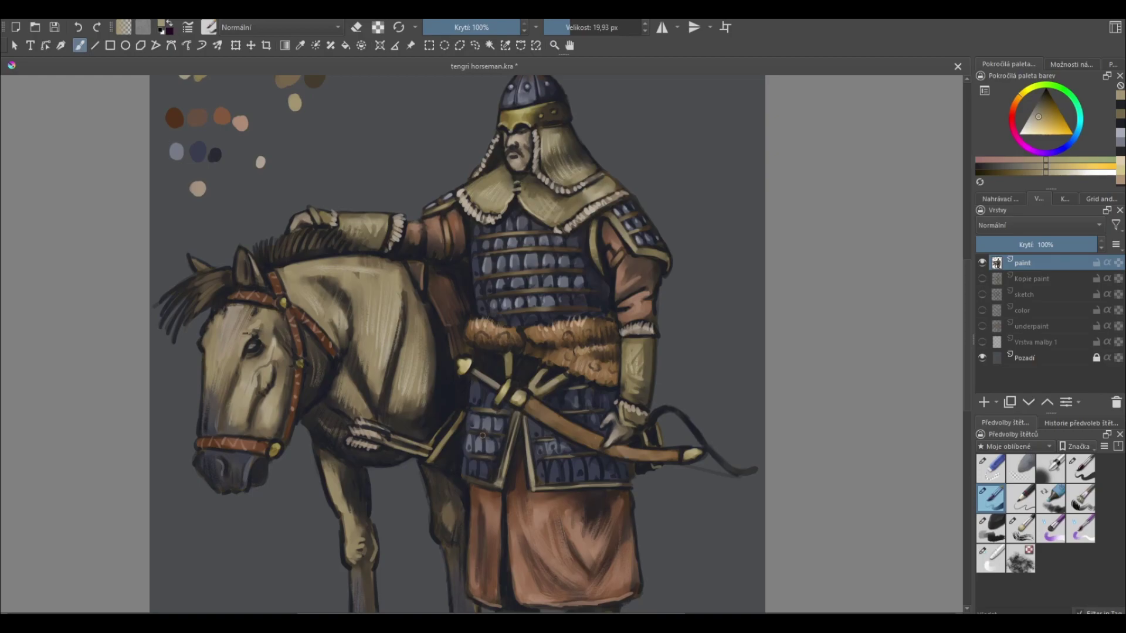
pyautogui.moveTo(472, 458); pyautogui.dragTo(496, 458)
# - Return to dark blue and the main brush, sample shoulder tan and greyish blue, and zoom out
pyautogui.keyDown('ctrl'); pyautogui.click(214, 154); pyautogui.keyUp('ctrl')
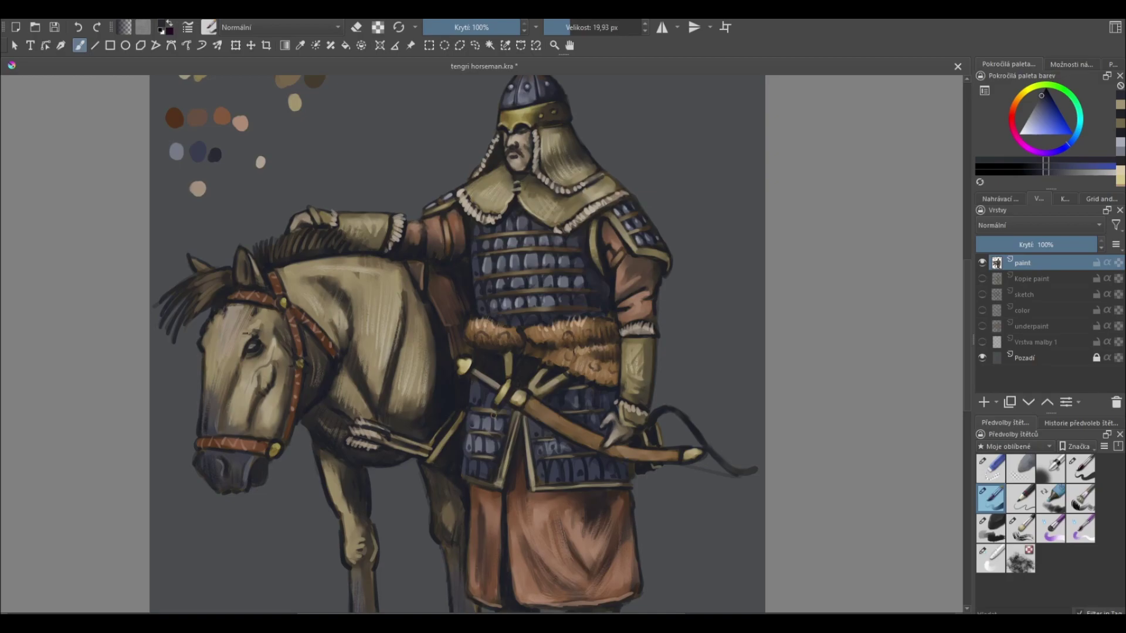
pyautogui.click(991, 559)
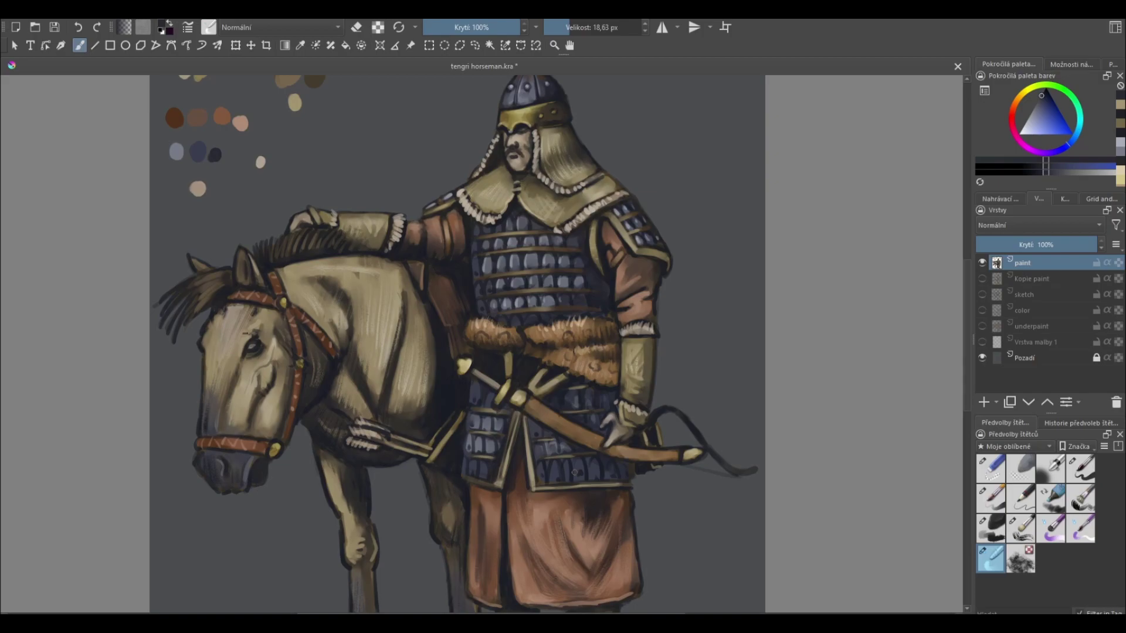
pyautogui.click(991, 499)
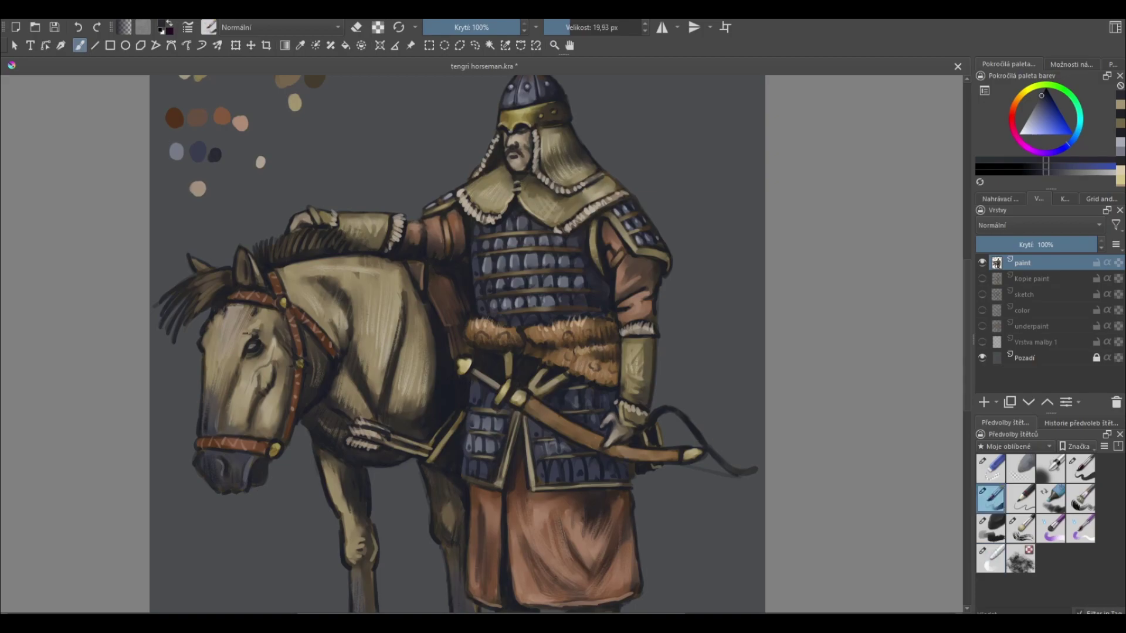
pyautogui.keyDown('ctrl'); pyautogui.click(491, 197); pyautogui.keyUp('ctrl')
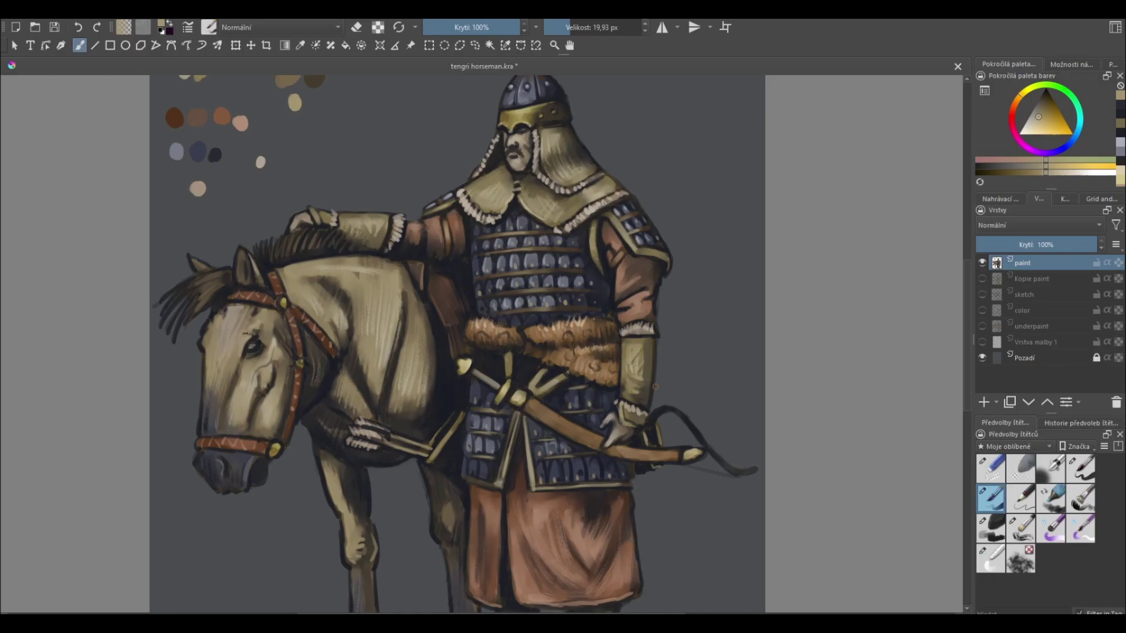
pyautogui.keyDown('ctrl'); pyautogui.click(181, 136); pyautogui.keyUp('ctrl')
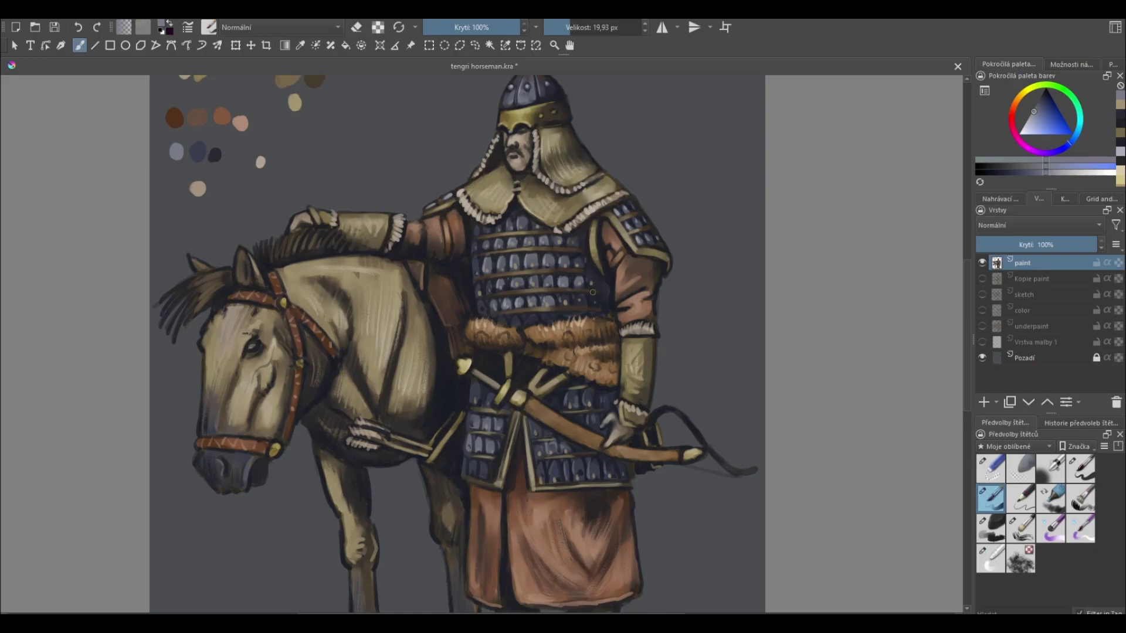
pyautogui.press('-')
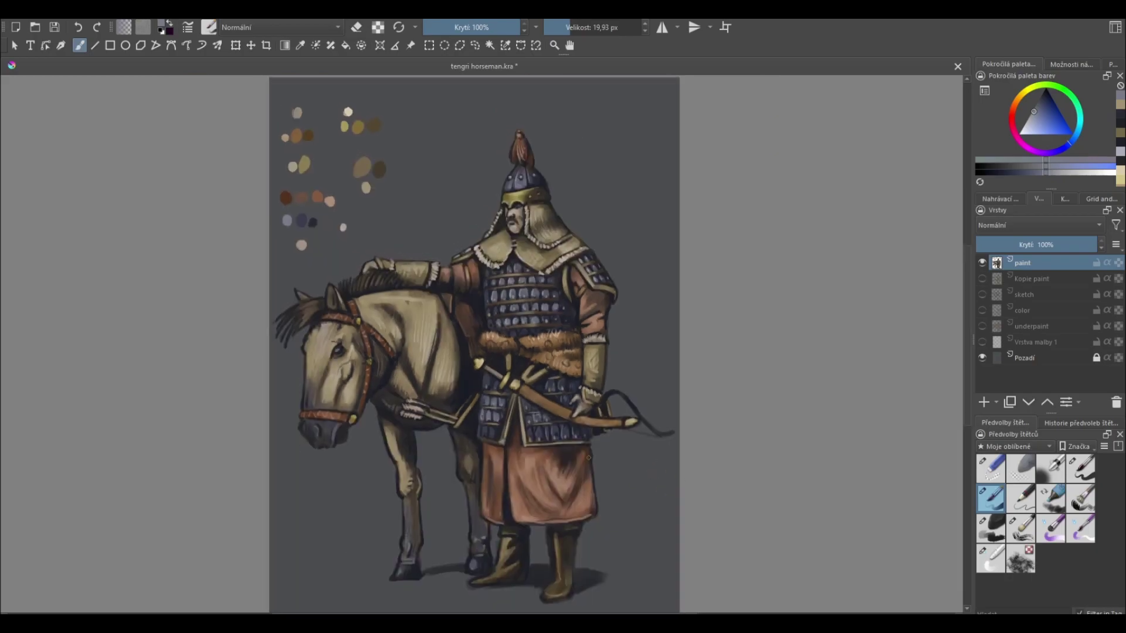
# - Sample near-black, brown-orange, tan, ochre and light blue-grey colours on the main brush
pyautogui.keyDown('ctrl'); pyautogui.click(534, 393); pyautogui.keyUp('ctrl')
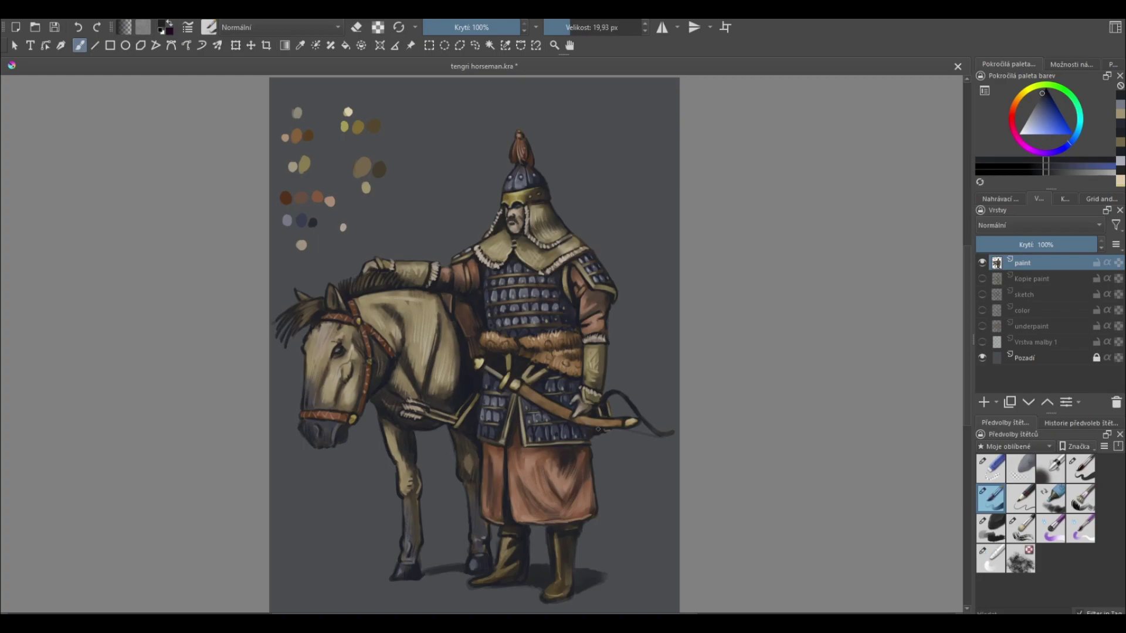
pyautogui.keyDown('ctrl'); pyautogui.click(380, 170); pyautogui.keyUp('ctrl')
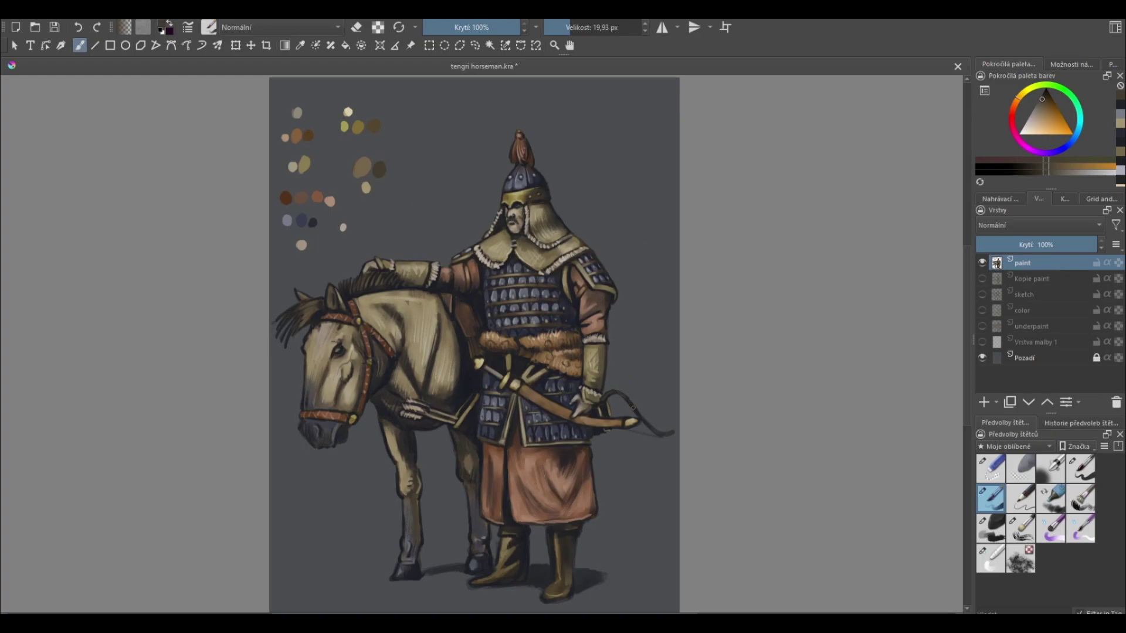
pyautogui.keyDown('ctrl'); pyautogui.click(366, 187); pyautogui.keyUp('ctrl')
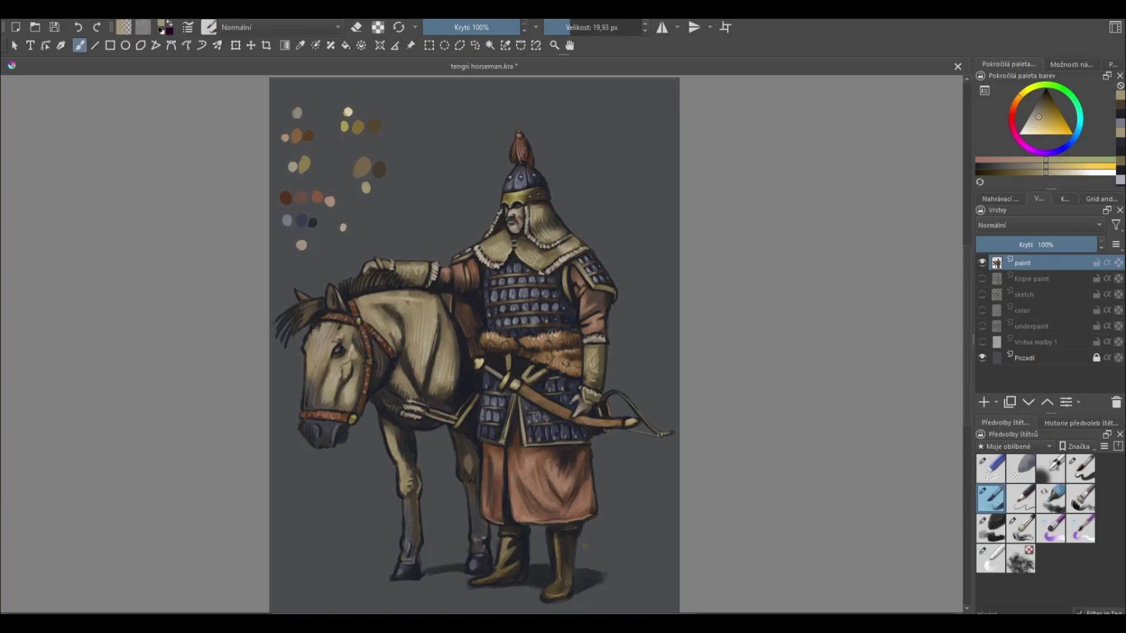
pyautogui.press('/')
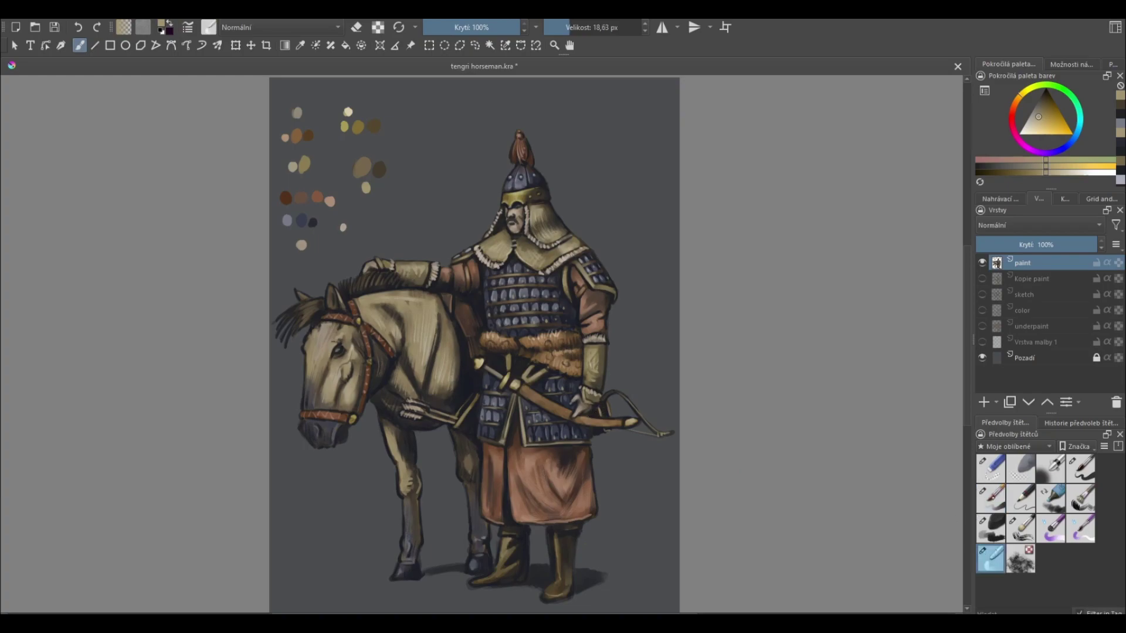
pyautogui.press('/')
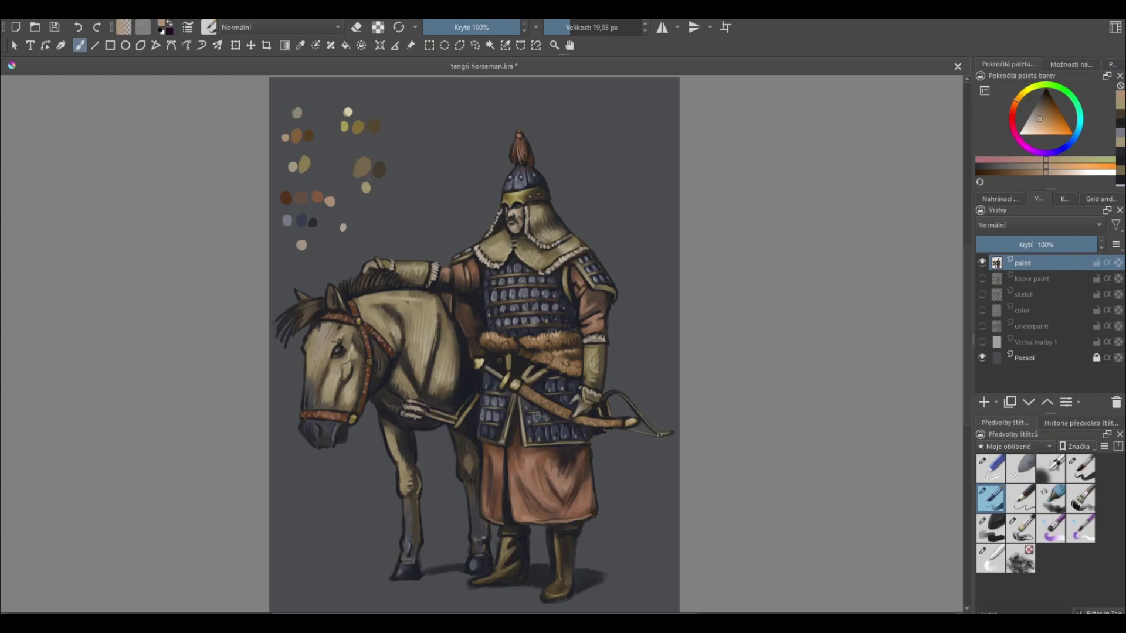
pyautogui.keyDown('ctrl'); pyautogui.click(537, 415); pyautogui.keyUp('ctrl')
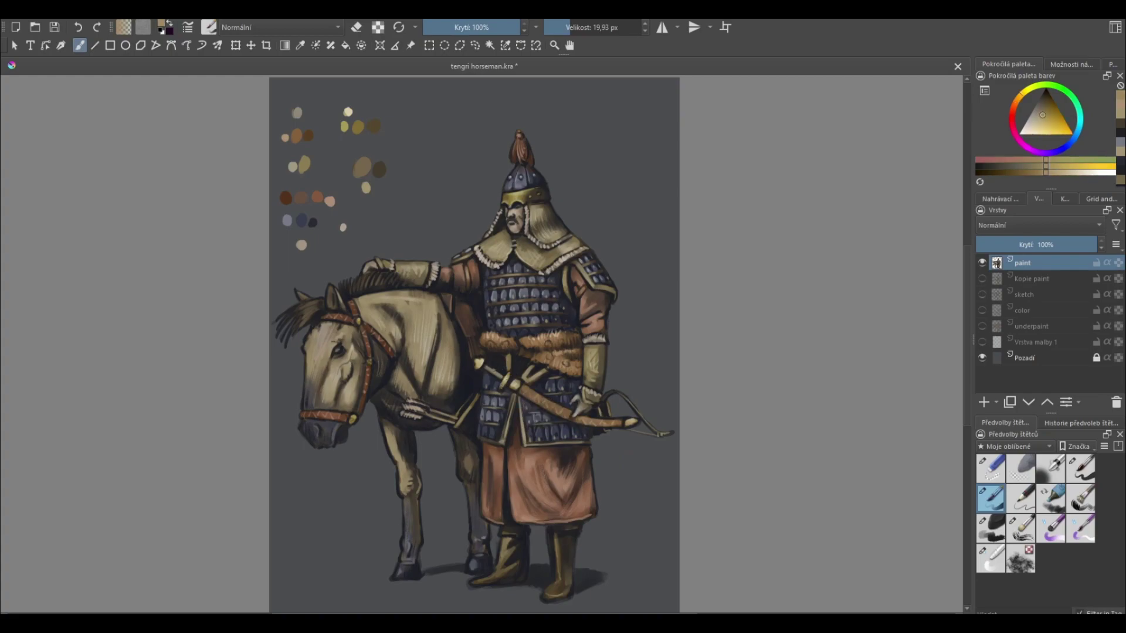
pyautogui.keyDown('ctrl'); pyautogui.click(496, 368); pyautogui.keyUp('ctrl')
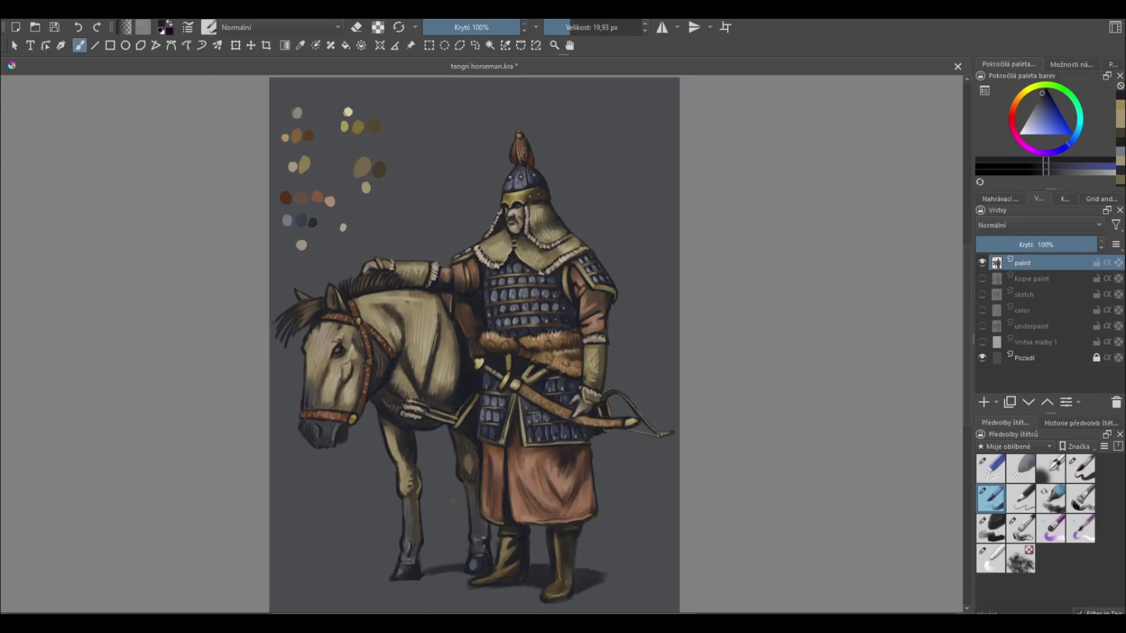
pyautogui.keyDown('ctrl'); pyautogui.click(287, 221); pyautogui.keyUp('ctrl')
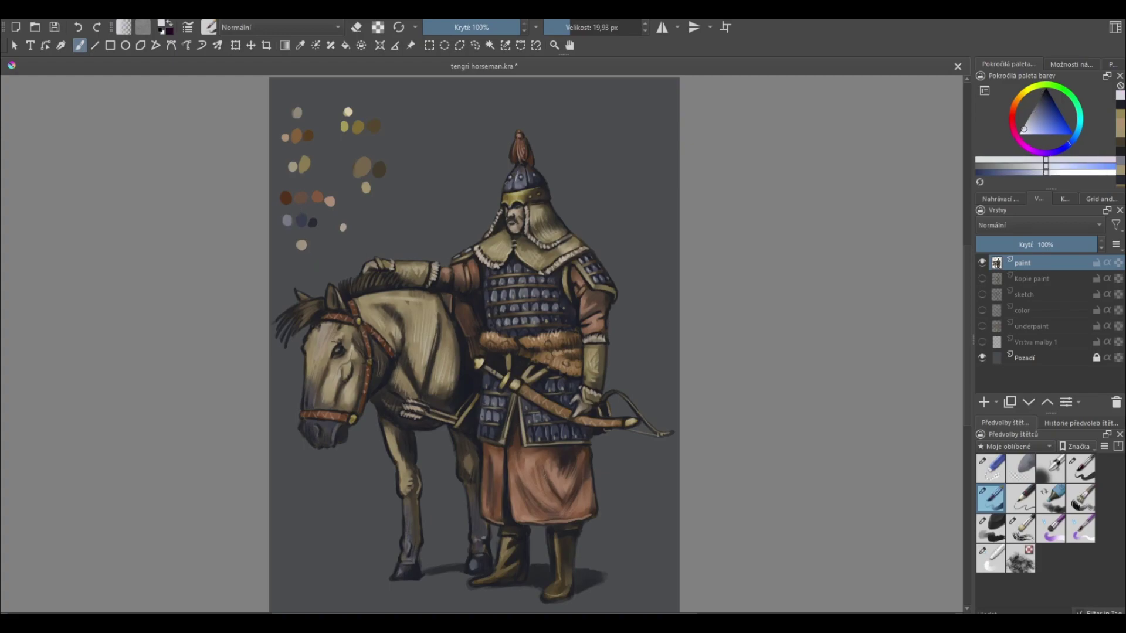
# - Paint a light blue-grey highlight and a black shading stroke on the helmet, then pick a beige-yellow colour
pyautogui.moveTo(515, 169); pyautogui.dragTo(515, 184)
pyautogui.press('d')
pyautogui.moveTo(517, 168); pyautogui.dragTo(517, 182)
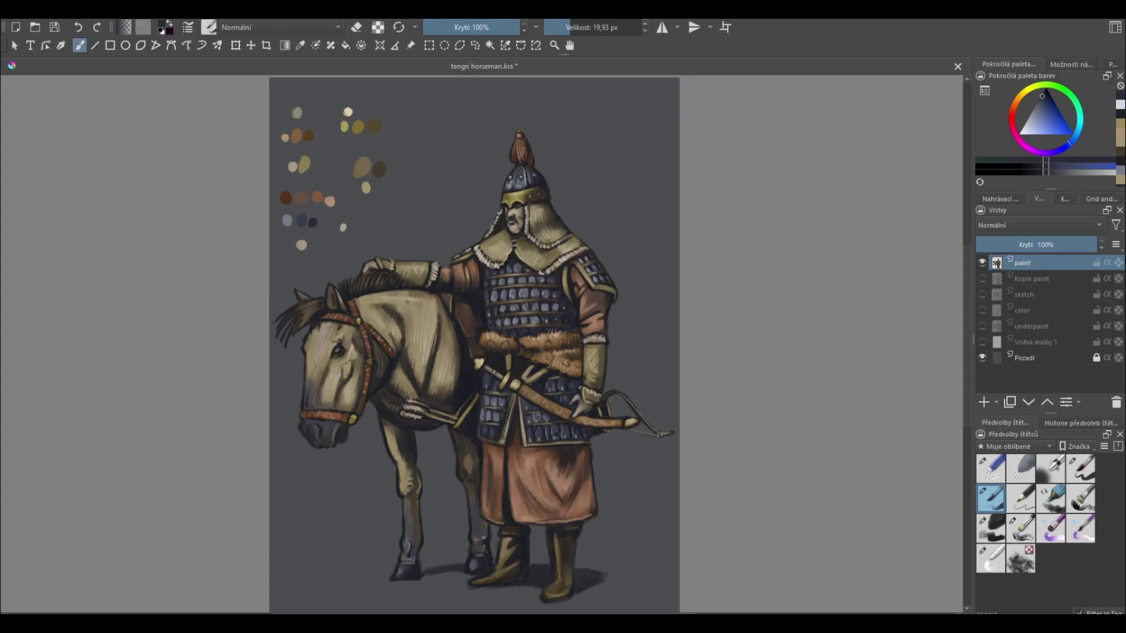
pyautogui.keyDown('ctrl'); pyautogui.click(311, 261); pyautogui.keyUp('ctrl')
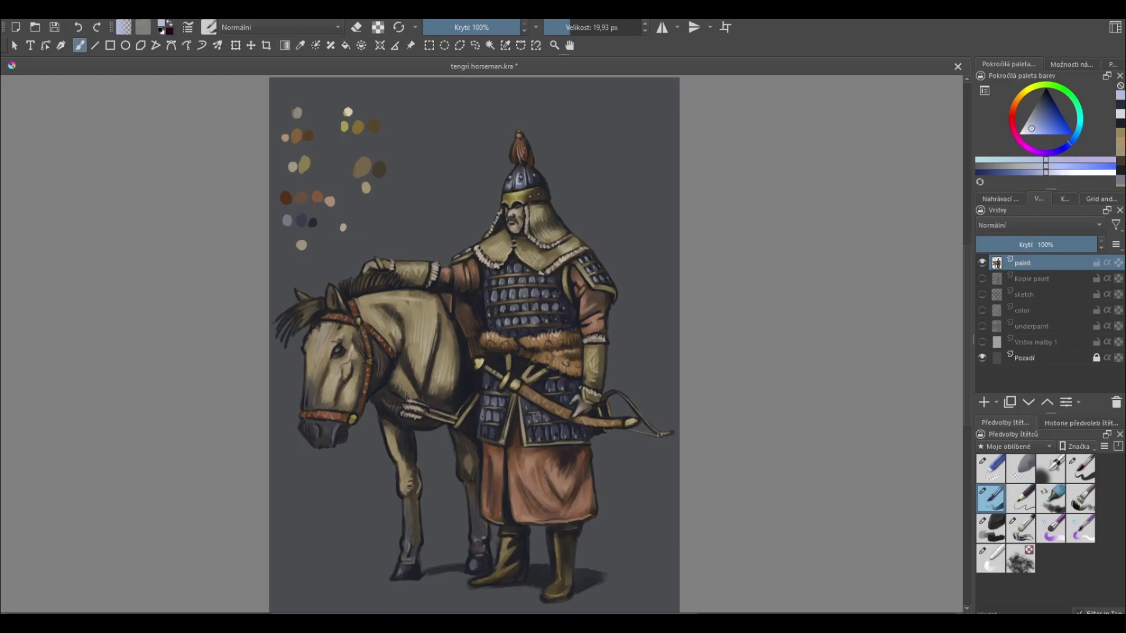
pyautogui.keyDown('ctrl'); pyautogui.click(349, 112); pyautogui.keyUp('ctrl')
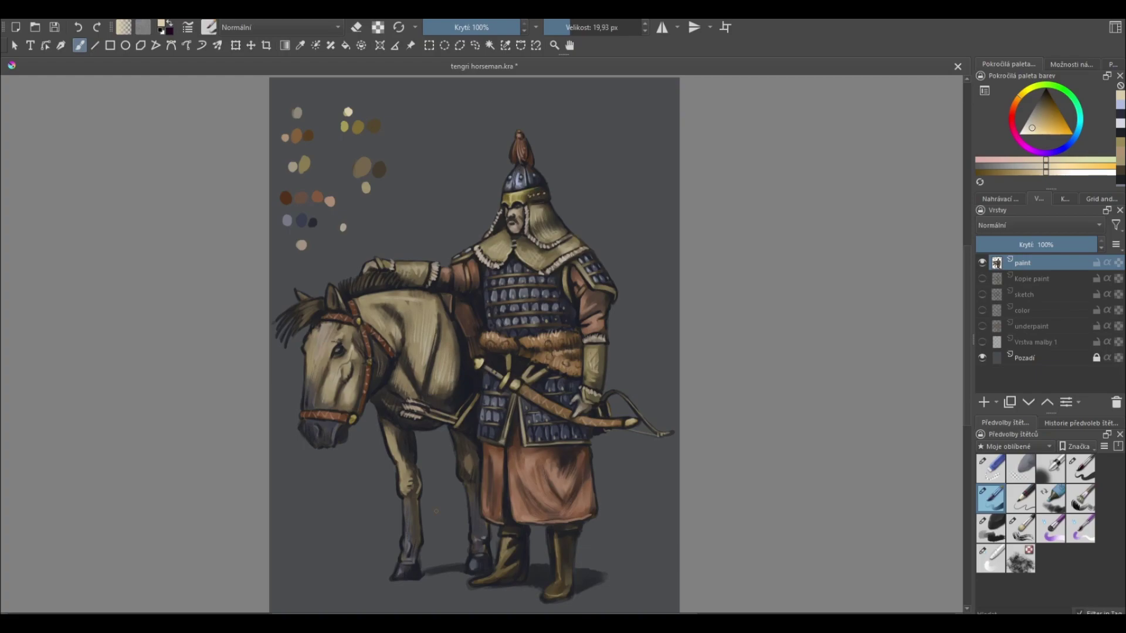
# - Zoom in and darken a small patch on the helmet band with the alternate brush
pyautogui.scroll(1, 489, 220)
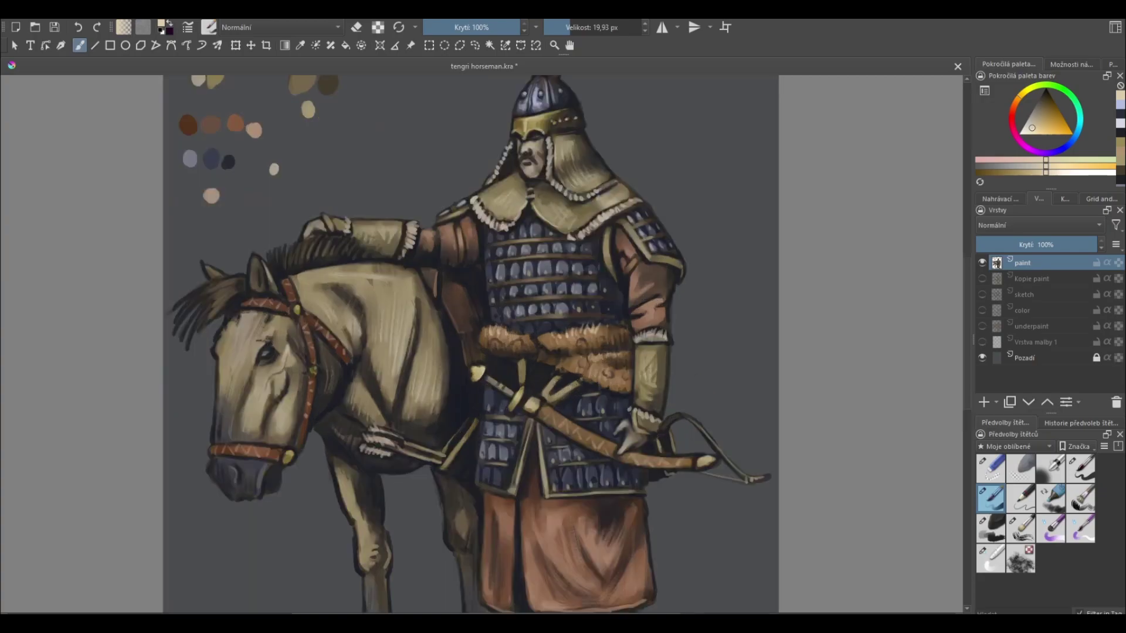
pyautogui.scroll(3, 691, 272)
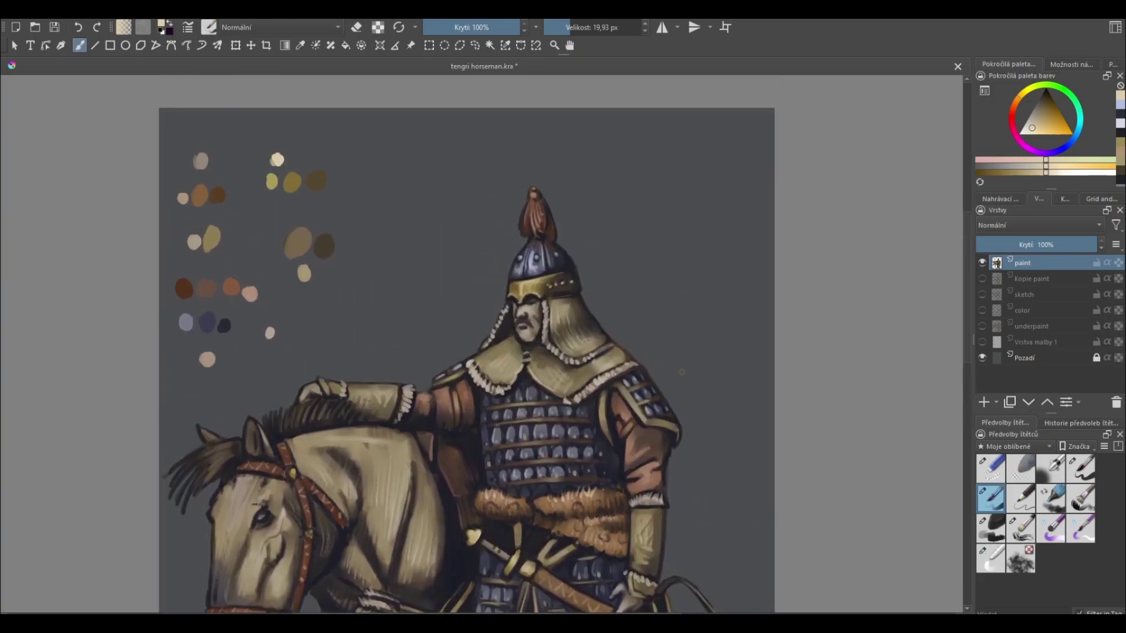
pyautogui.keyDown('ctrl'); pyautogui.click(560, 271); pyautogui.keyUp('ctrl')
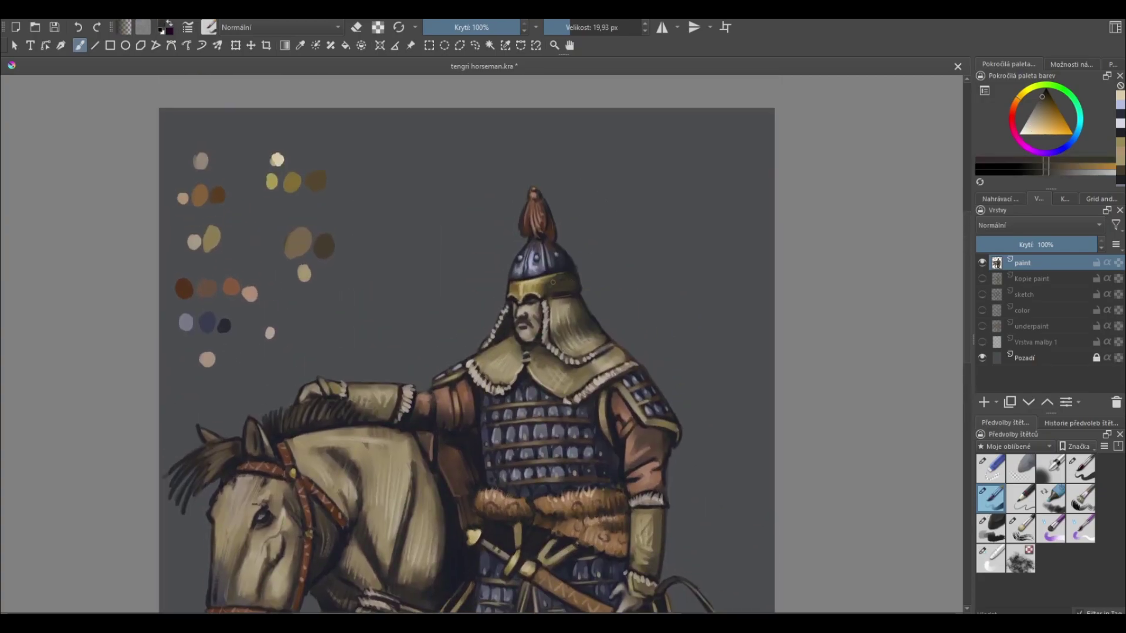
pyautogui.press('/')
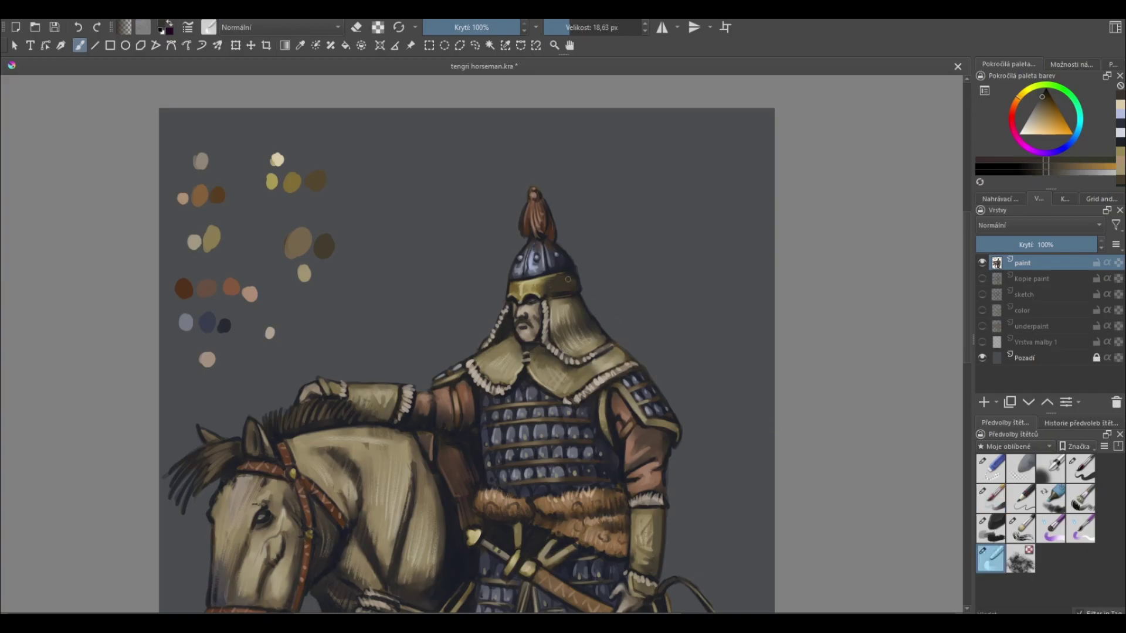
pyautogui.moveTo(574, 285); pyautogui.dragTo(573, 276)
pyautogui.press('/')
# - Lighten the helmet's blue and dab a light-blue highlight on the helmet band, then zoom out
pyautogui.moveTo(214, 232); pyautogui.dragTo(276, 179)
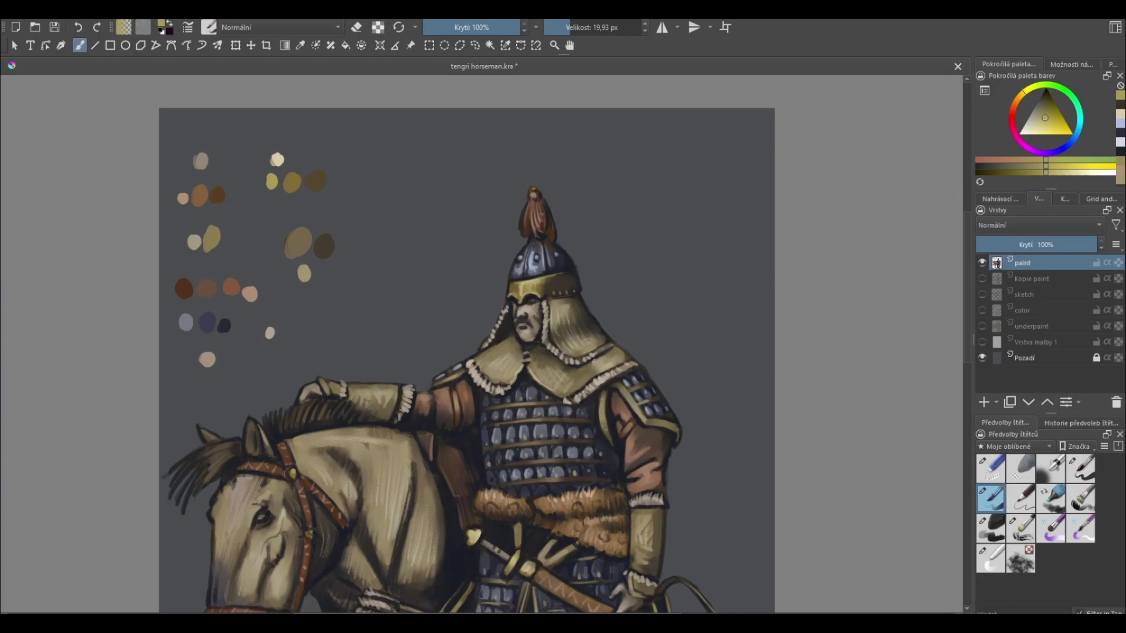
pyautogui.keyDown('ctrl'); pyautogui.click(549, 308); pyautogui.keyUp('ctrl')
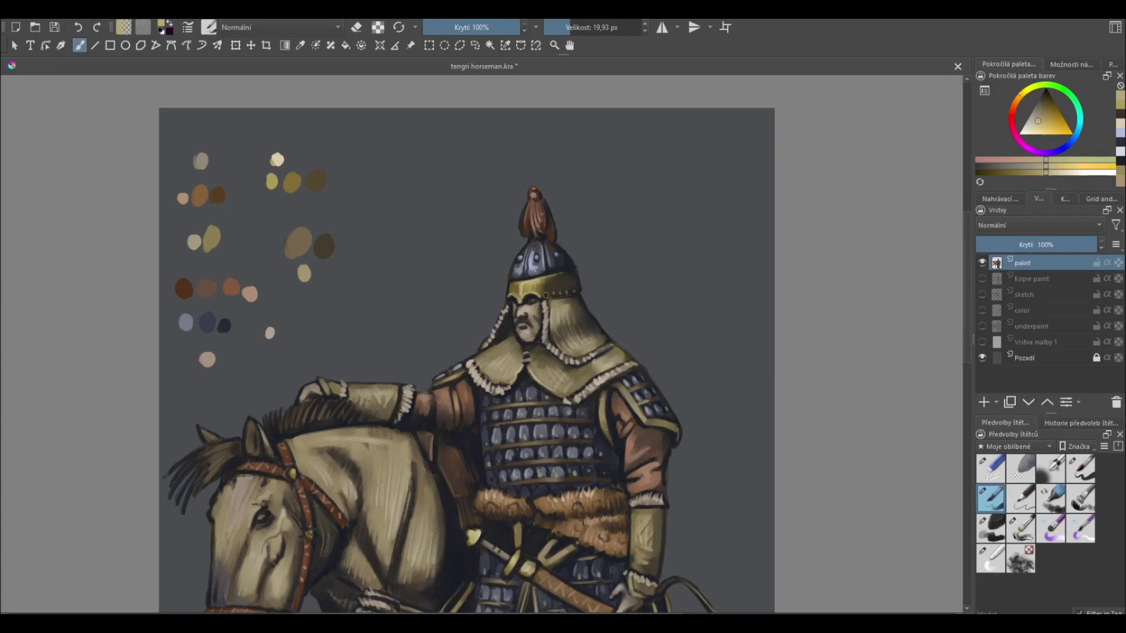
pyautogui.keyDown('ctrl'); pyautogui.click(313, 182); pyautogui.keyUp('ctrl')
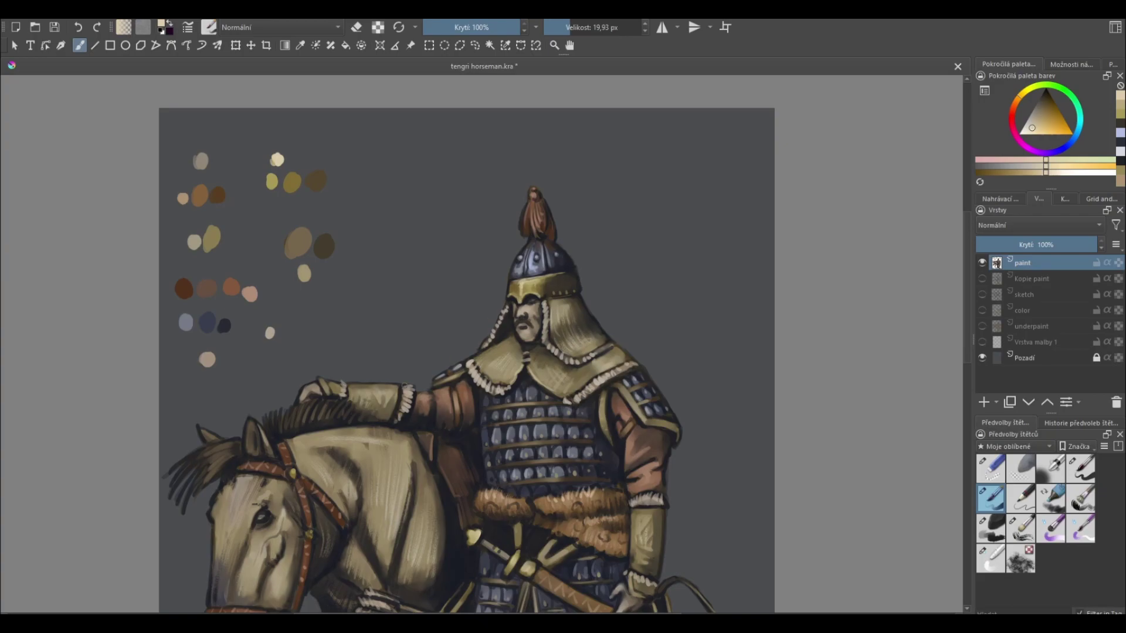
pyautogui.keyDown('ctrl'); pyautogui.click(526, 265); pyautogui.keyUp('ctrl')
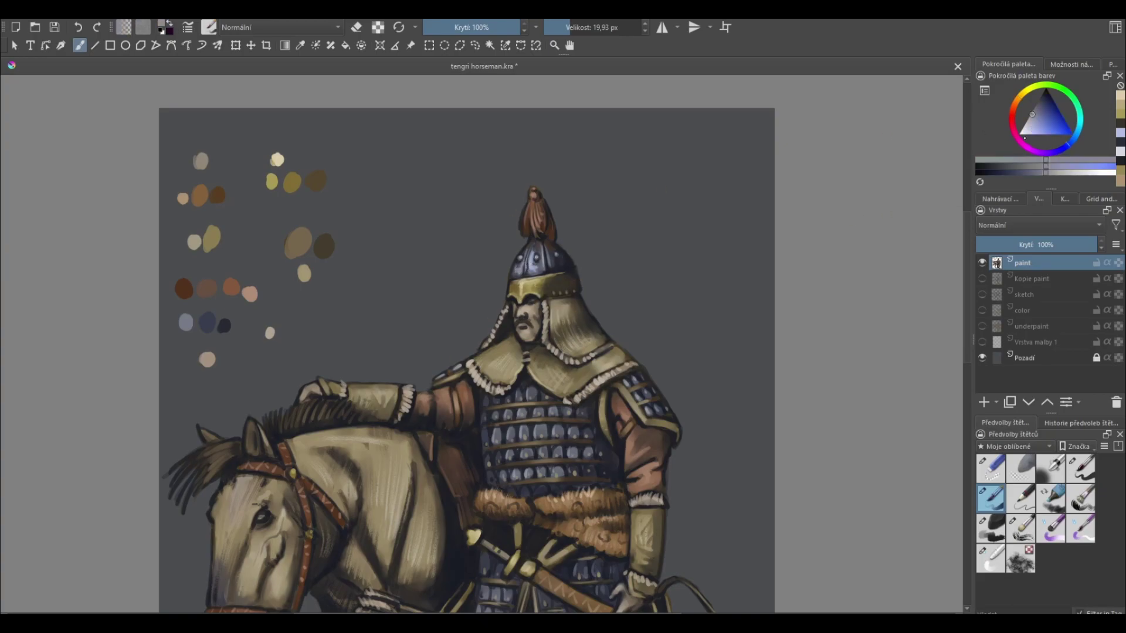
pyautogui.moveTo(1024, 138); pyautogui.dragTo(1026, 127)
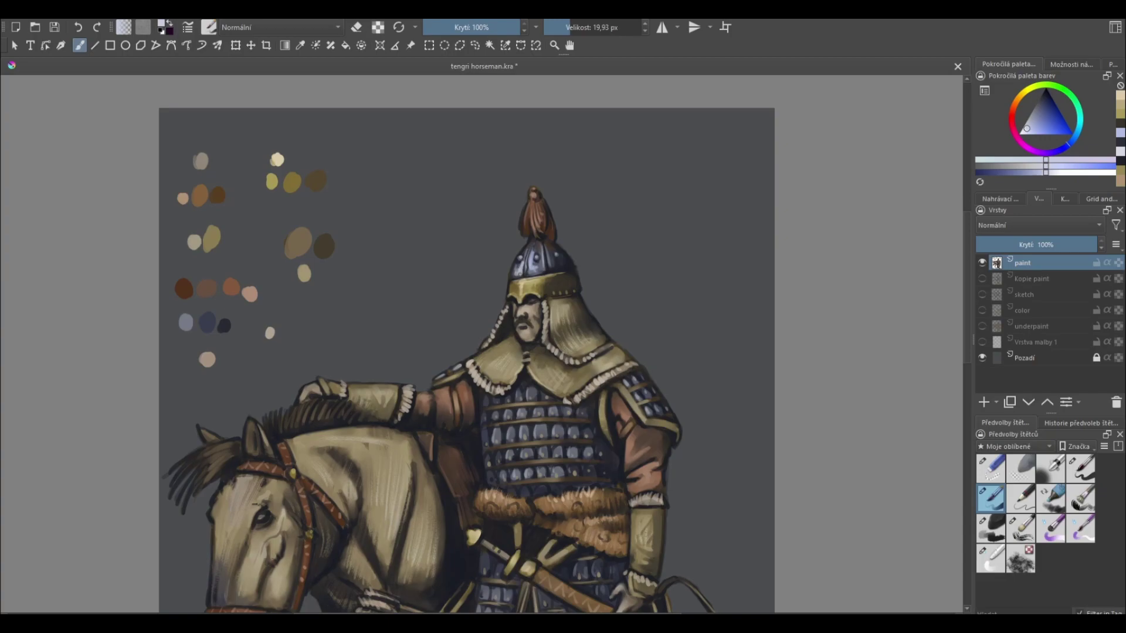
pyautogui.click(520, 270)
pyautogui.press('/')
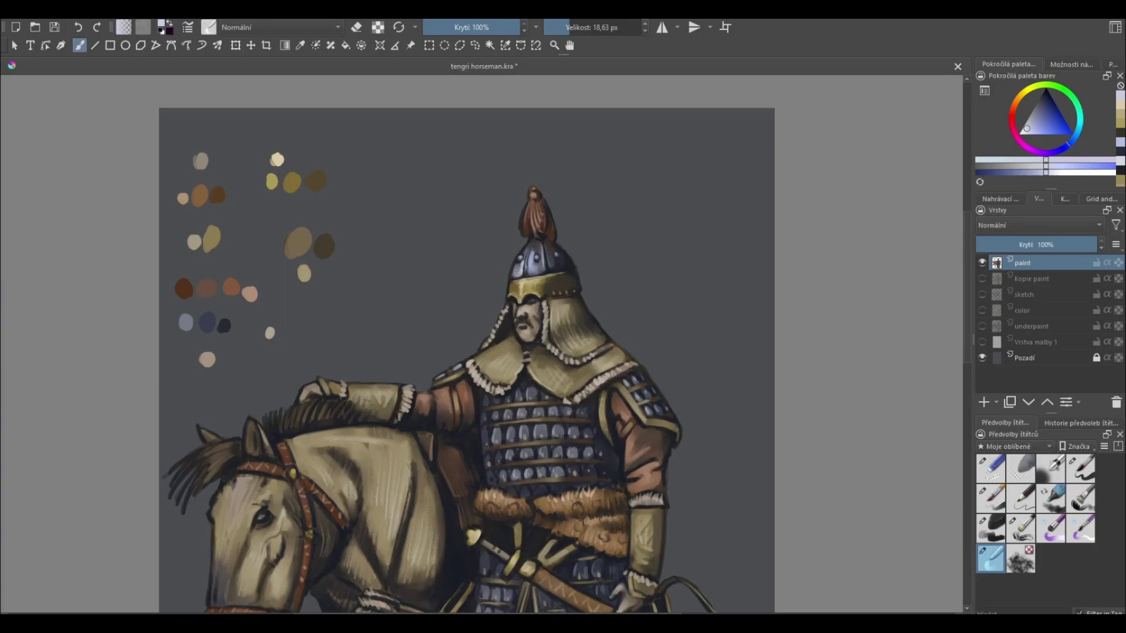
pyautogui.press('-')
# - With the regular brush, sample blues and dab three light blue-grey highlights on the helmet
pyautogui.moveTo(676, 508); pyautogui.dragTo(691, 439)
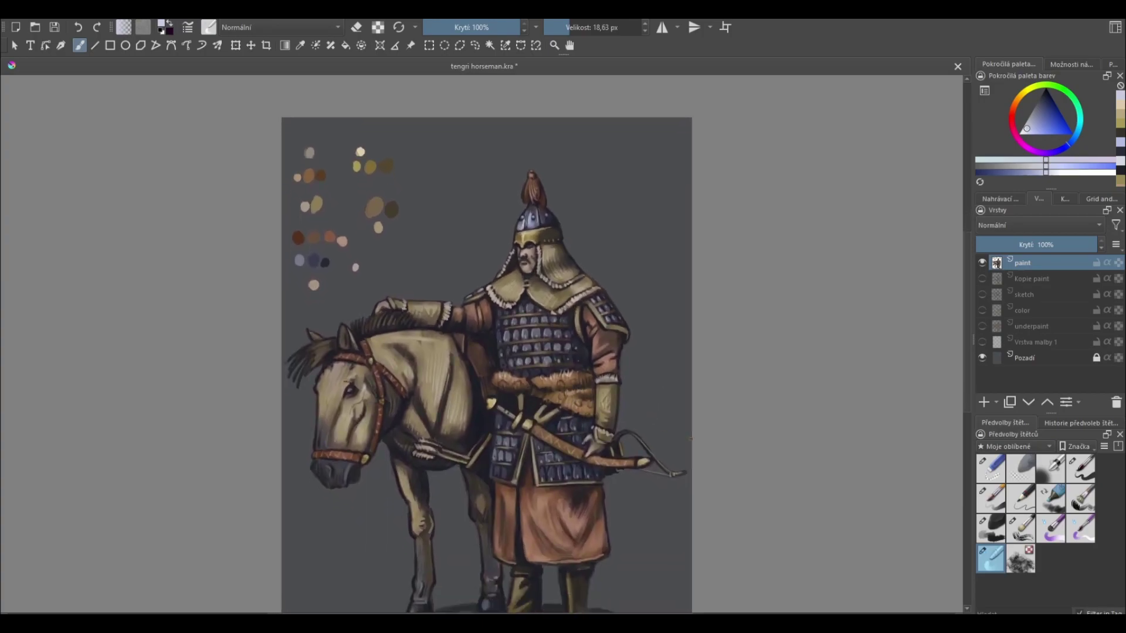
pyautogui.press('/')
pyautogui.keyDown('ctrl'); pyautogui.click(516, 259); pyautogui.keyUp('ctrl')
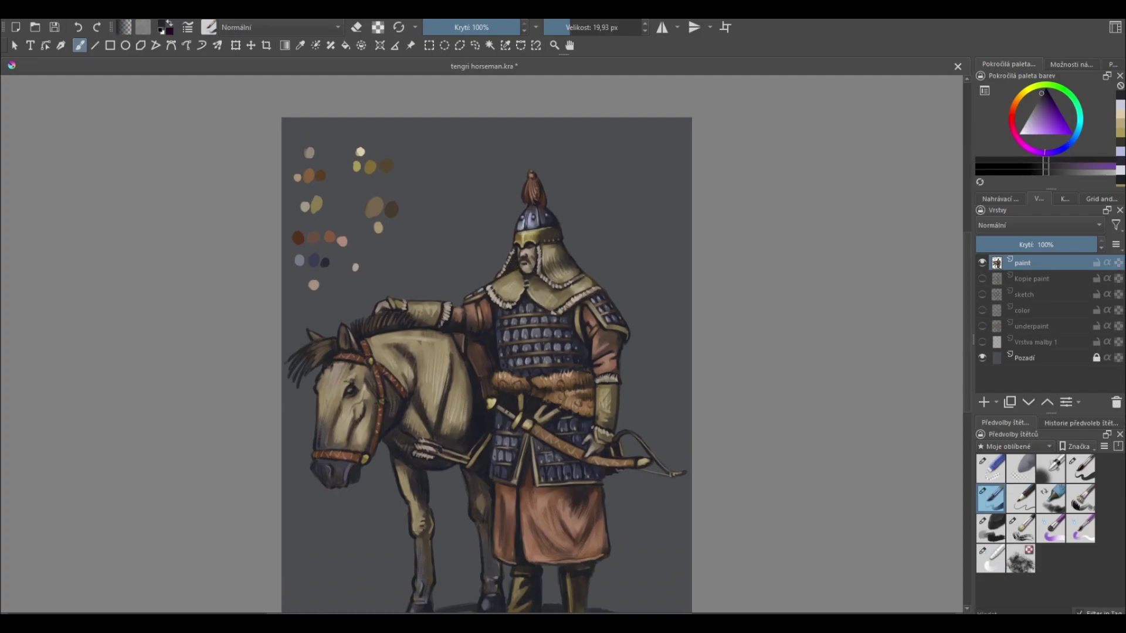
pyautogui.moveTo(656, 427); pyautogui.dragTo(650, 412)
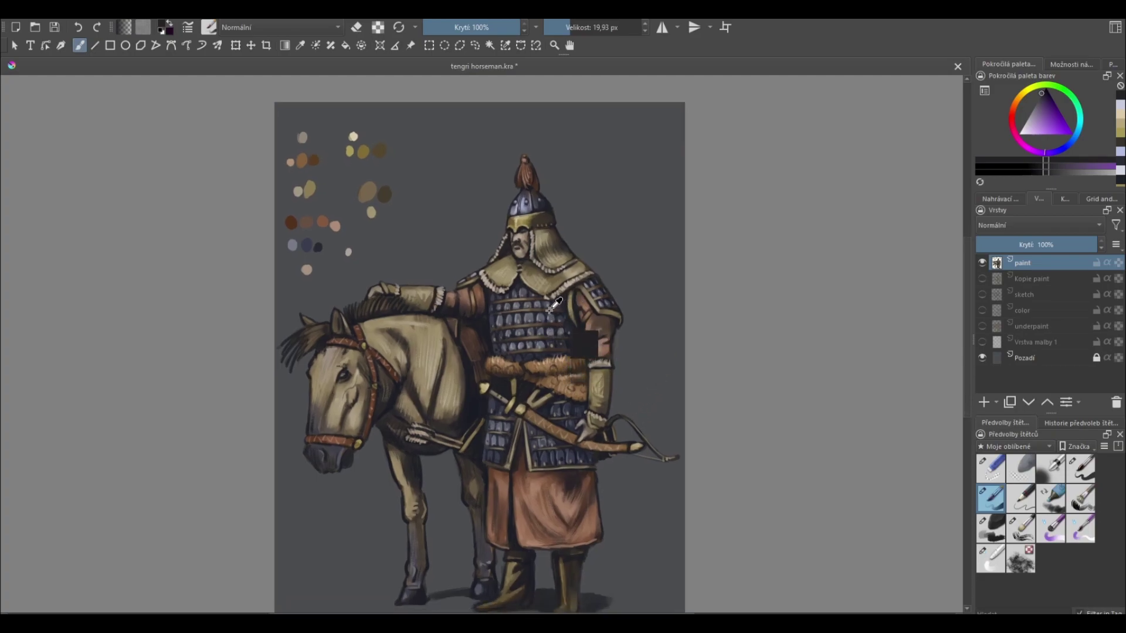
pyautogui.keyDown('ctrl'); pyautogui.click(580, 347); pyautogui.keyUp('ctrl')
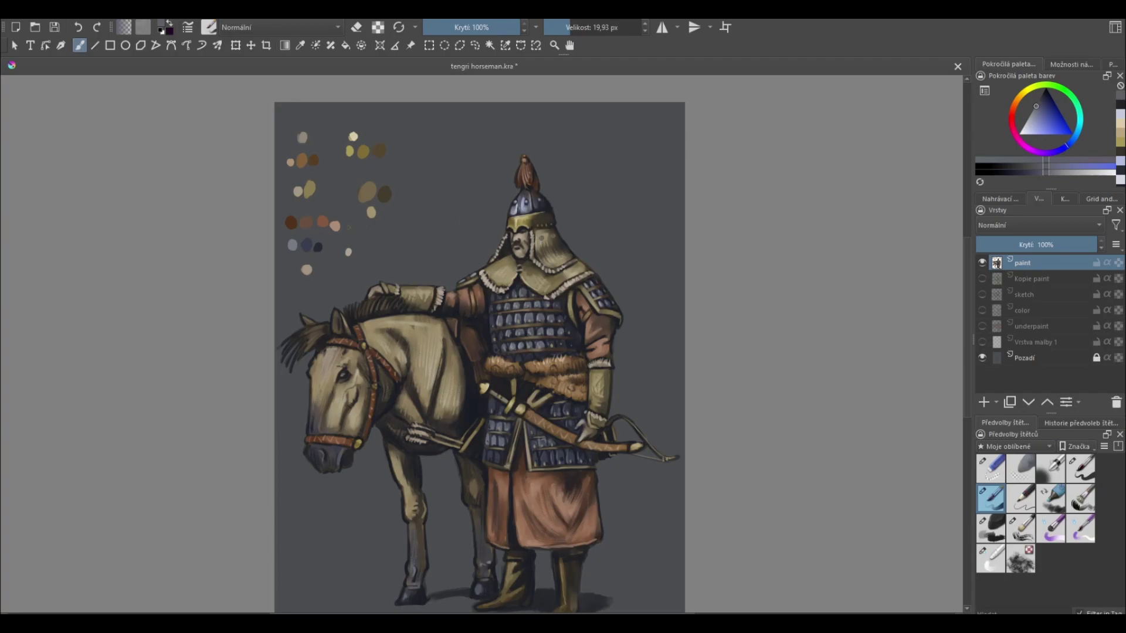
pyautogui.keyDown('ctrl'); pyautogui.click(318, 247); pyautogui.keyUp('ctrl')
pyautogui.press('+')
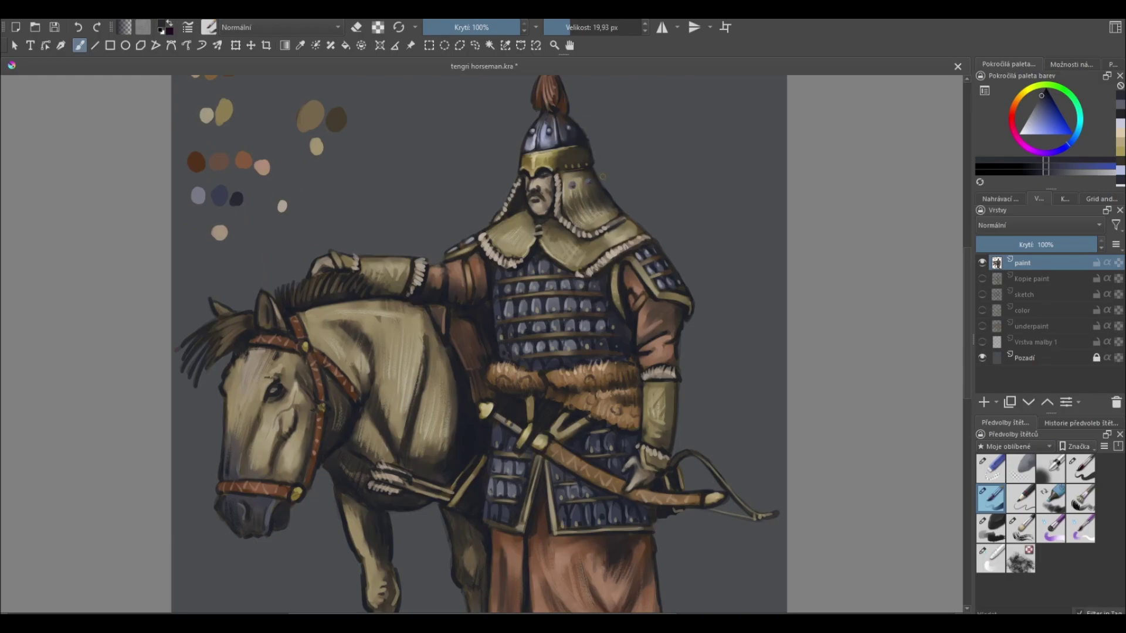
pyautogui.keyDown('ctrl'); pyautogui.click(198, 195); pyautogui.keyUp('ctrl')
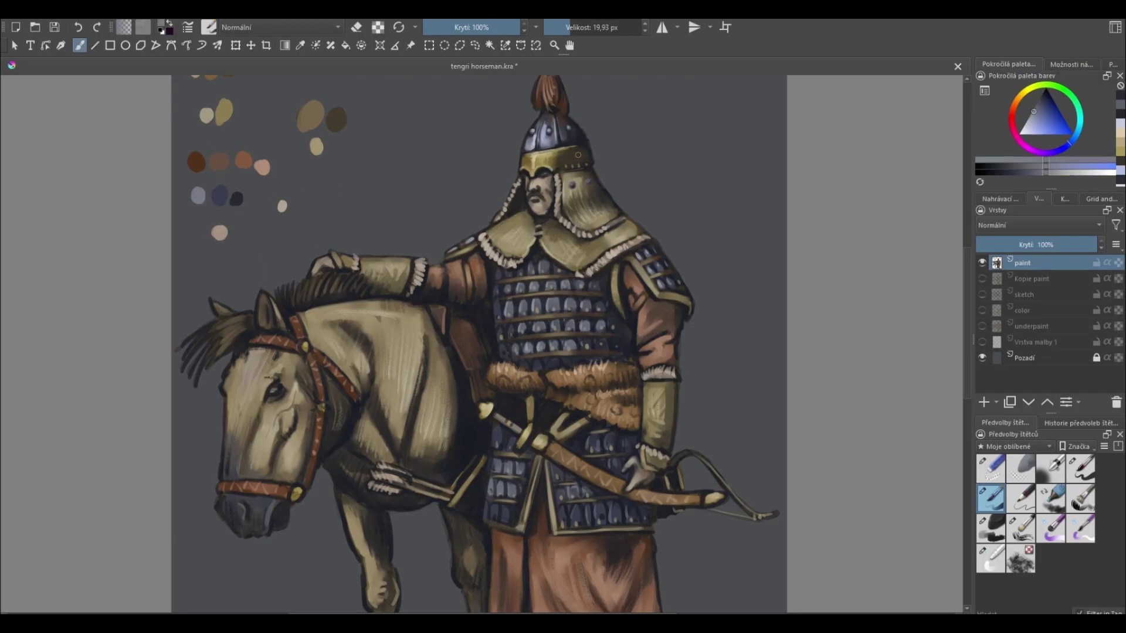
pyautogui.click(588, 181)
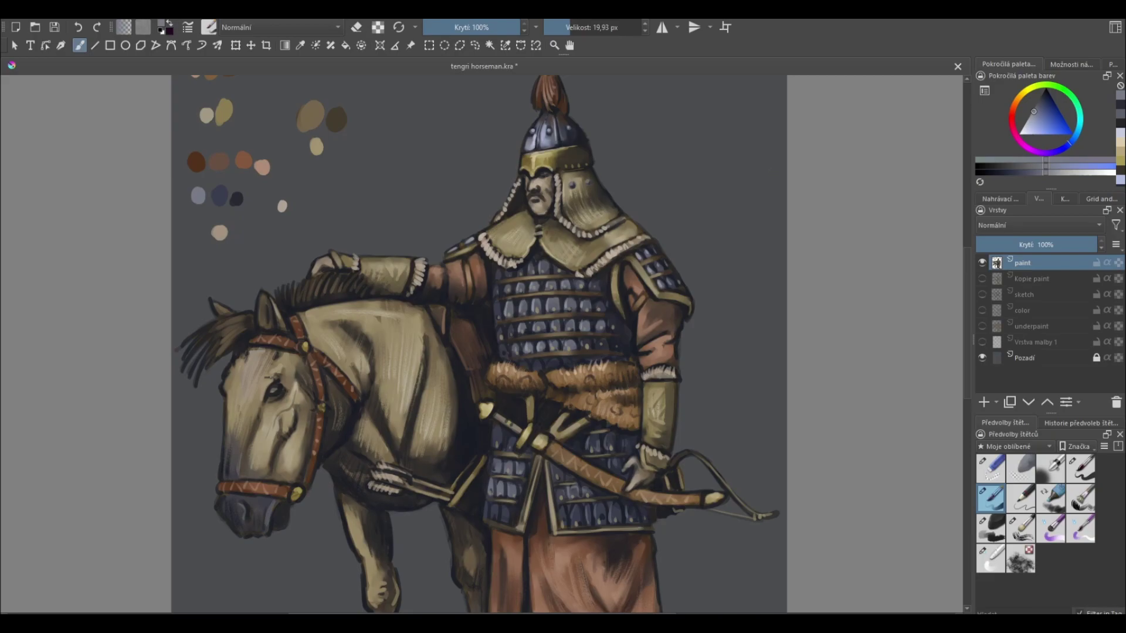
pyautogui.keyDown('ctrl'); pyautogui.click(590, 172); pyautogui.keyUp('ctrl')
pyautogui.click(591, 171)
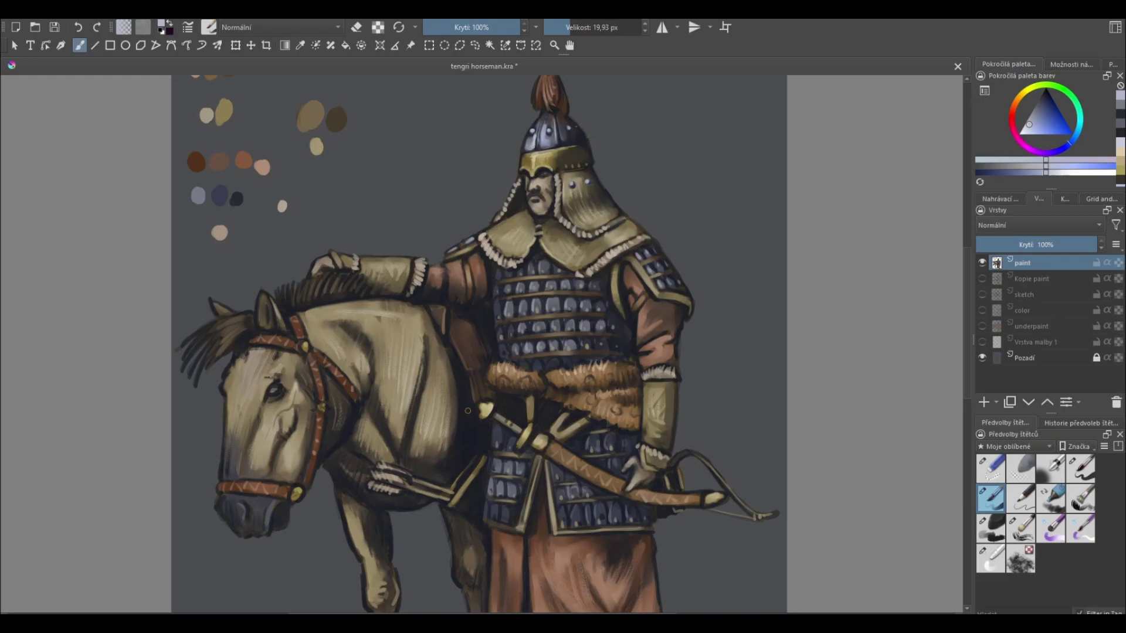
# - Sample orange-tan and skirt browns, then select the eraser and show the white background layer
pyautogui.scroll(-3, 467, 411)
pyautogui.press('+')
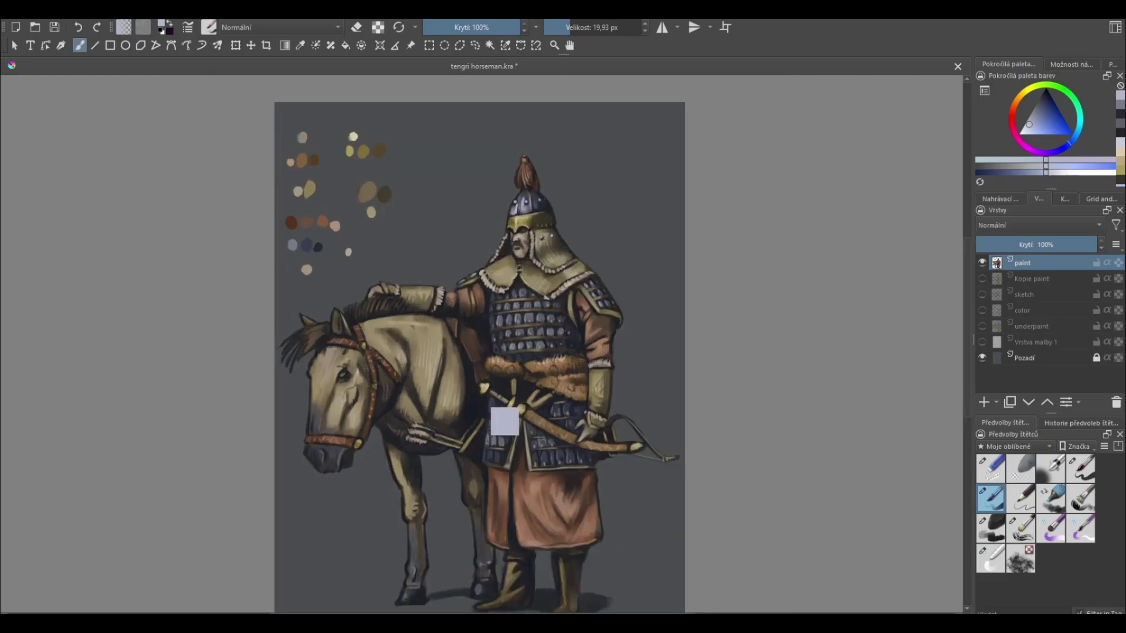
pyautogui.moveTo(645, 498); pyautogui.dragTo(646, 450)
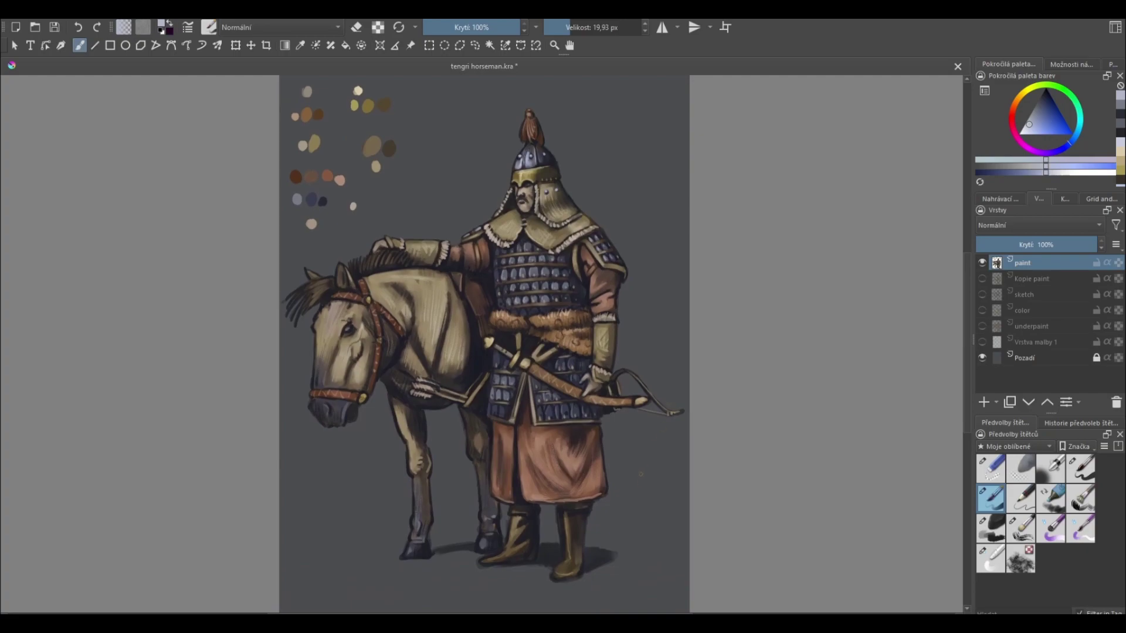
pyautogui.keyDown('ctrl'); pyautogui.click(312, 144); pyautogui.keyUp('ctrl')
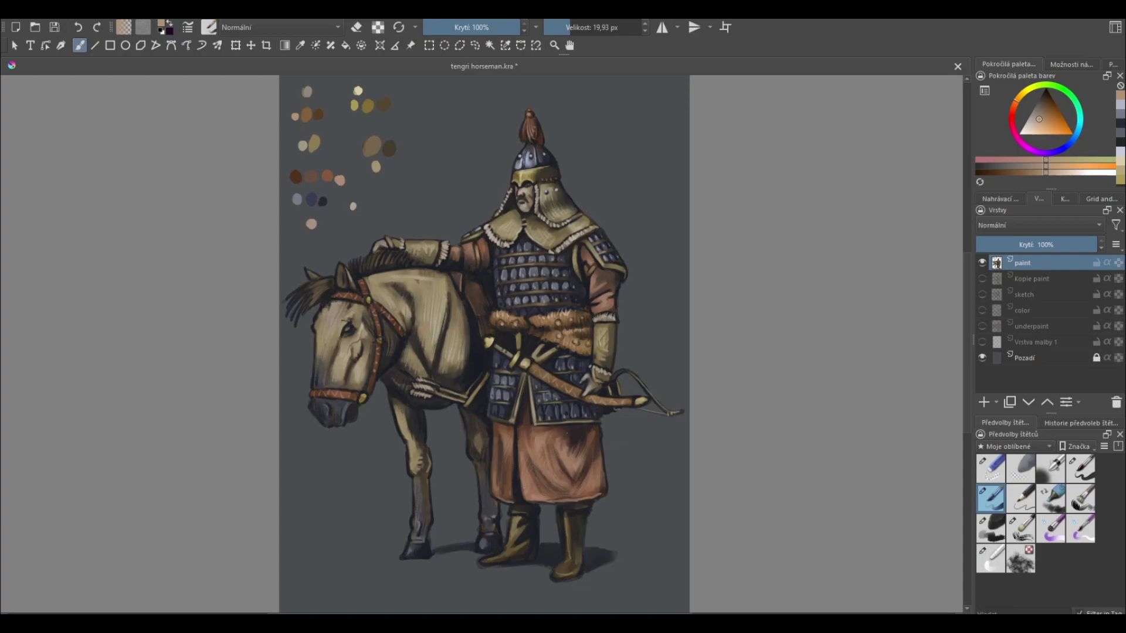
pyautogui.keyDown('ctrl'); pyautogui.click(561, 466); pyautogui.keyUp('ctrl')
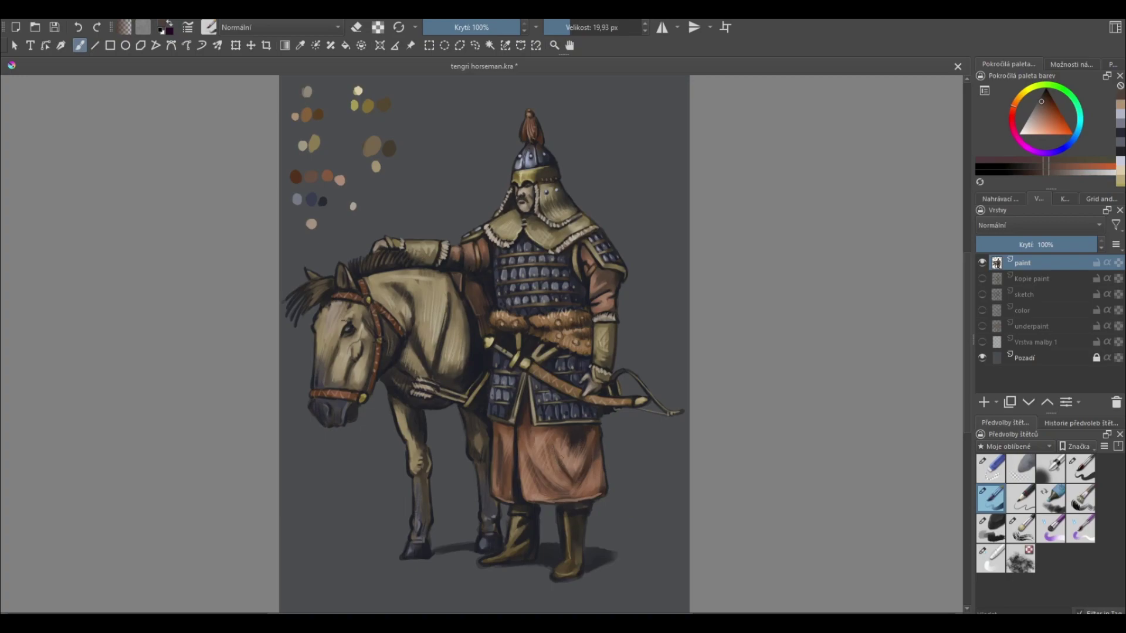
pyautogui.keyDown('ctrl'); pyautogui.click(580, 427); pyautogui.keyUp('ctrl')
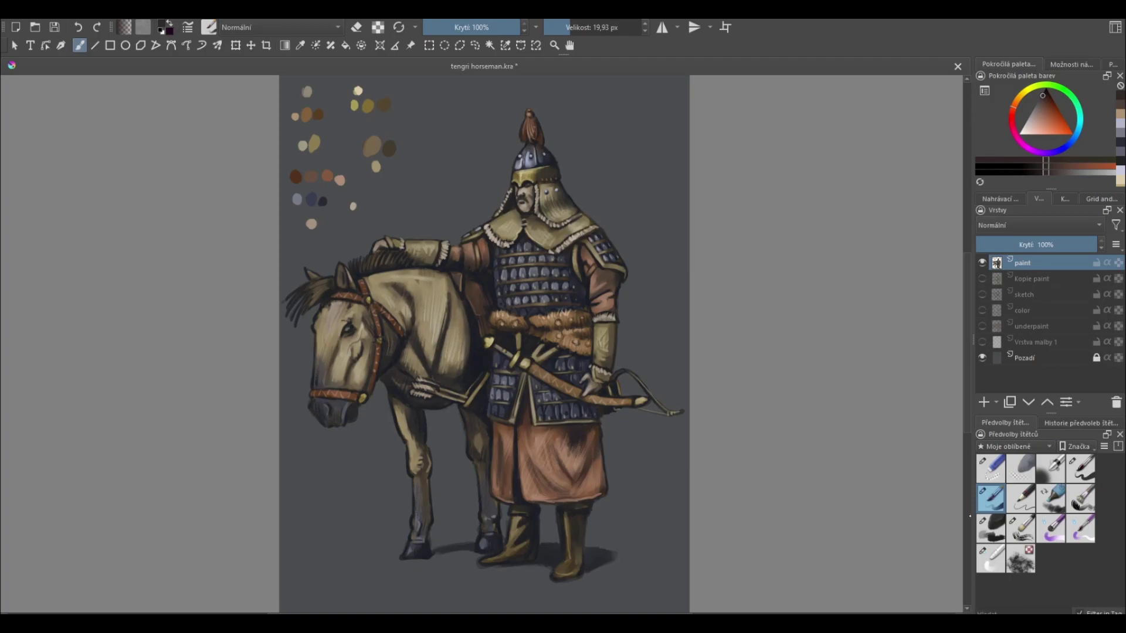
pyautogui.click(991, 468)
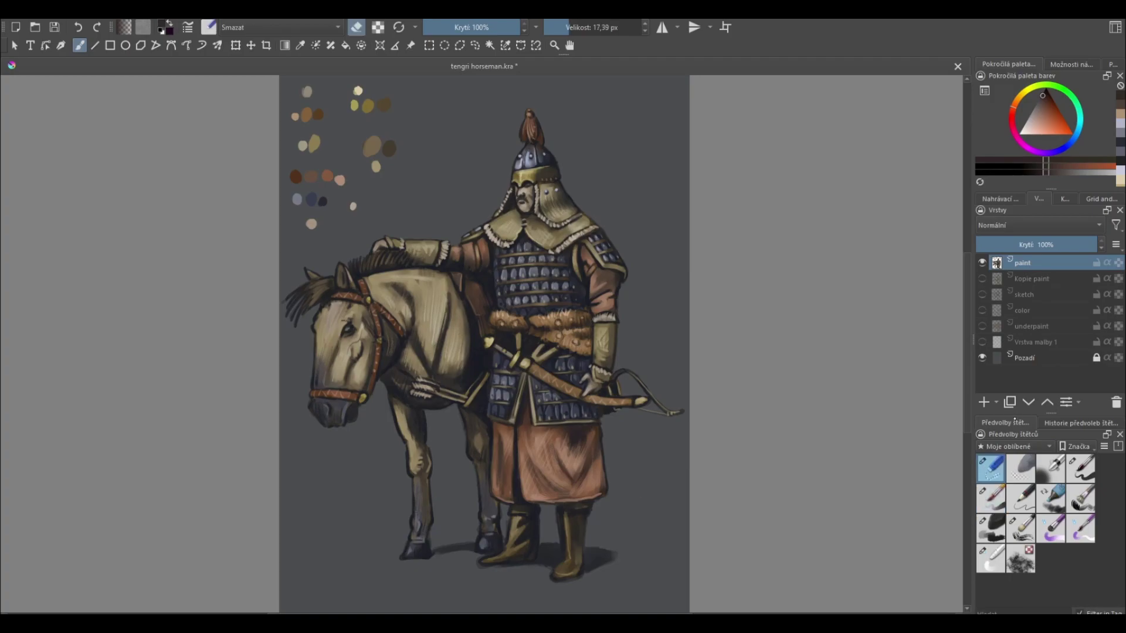
pyautogui.click(983, 342)
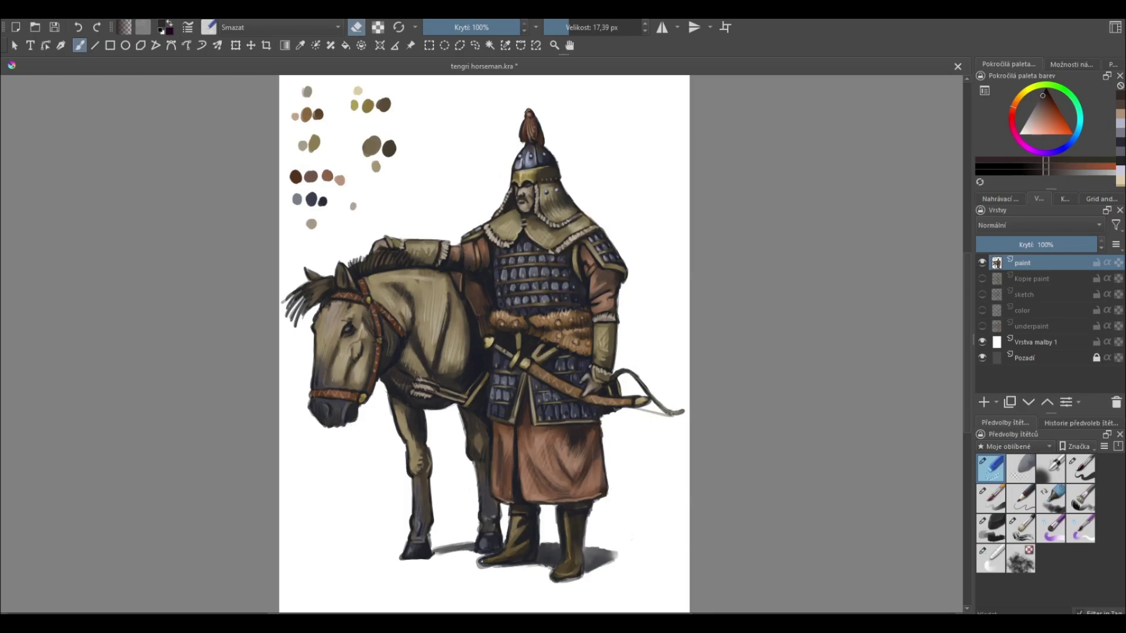
# - Erase the stray edge on the horse's front leg and return to the brush with near-black
pyautogui.moveTo(429, 536); pyautogui.dragTo(400, 560)
pyautogui.press('/')
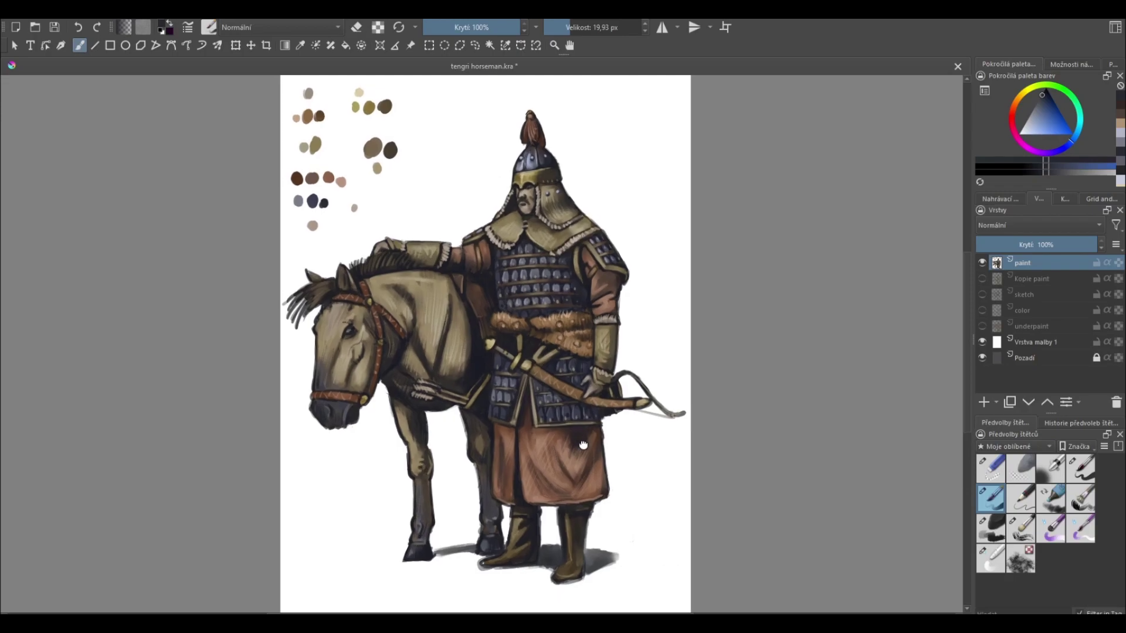
pyautogui.moveTo(583, 440); pyautogui.dragTo(592, 462)
pyautogui.click(1033, 116)
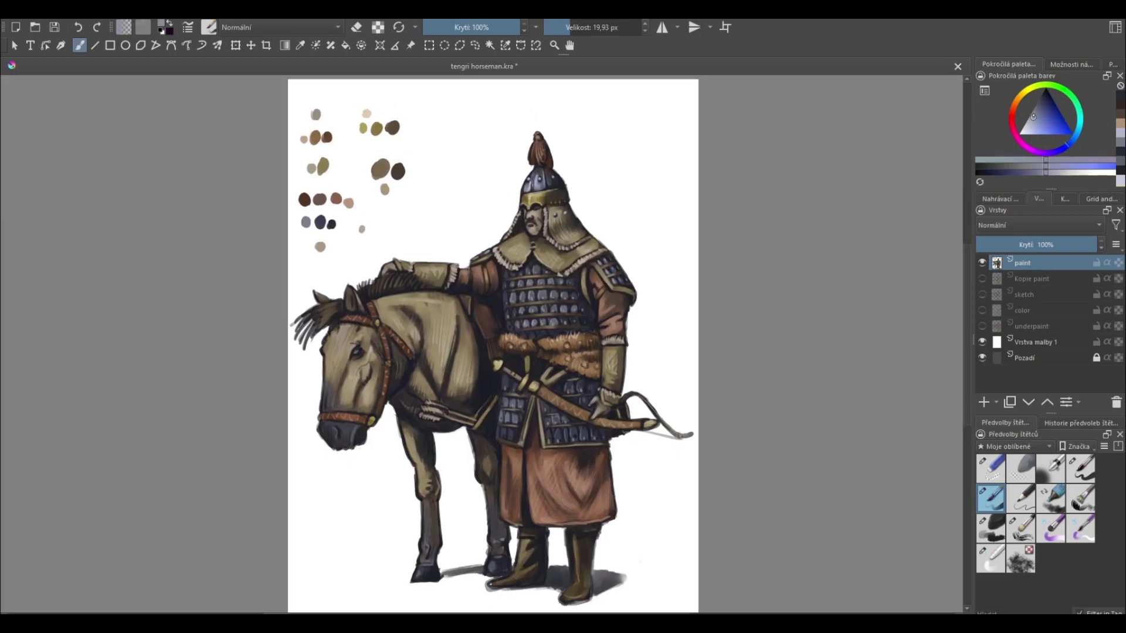
pyautogui.click(340, 448)
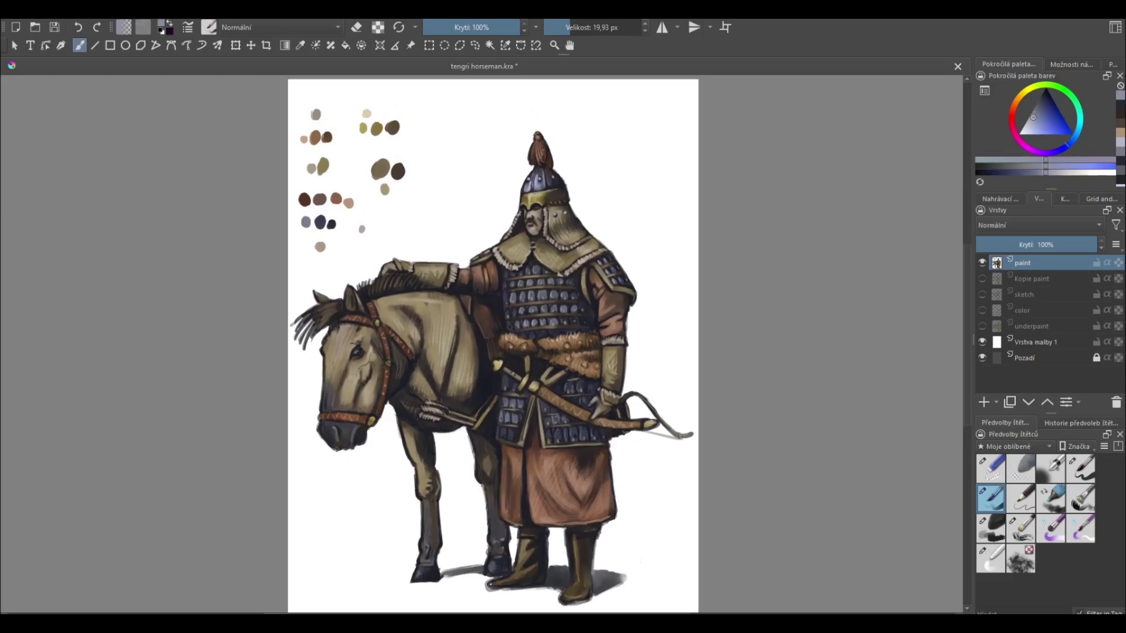
pyautogui.keyDown('ctrl'); pyautogui.click(355, 438); pyautogui.keyUp('ctrl')
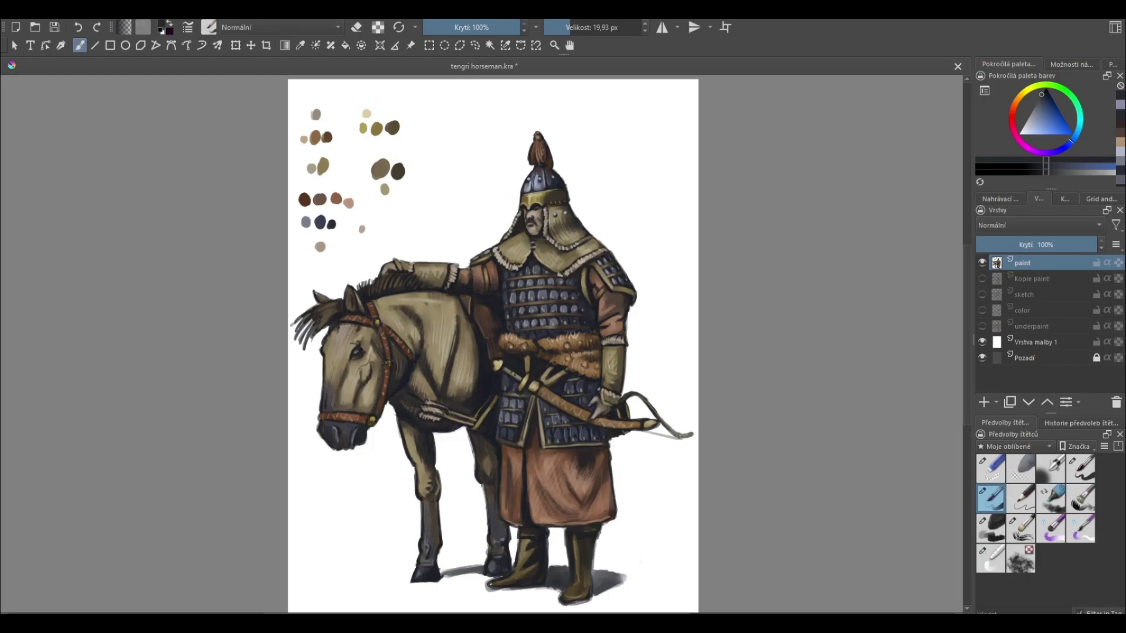
# - Sample olive-yellow and several horse coat tones, ending on a greyish tan
pyautogui.keyDown('ctrl'); pyautogui.click(363, 128); pyautogui.keyUp('ctrl')
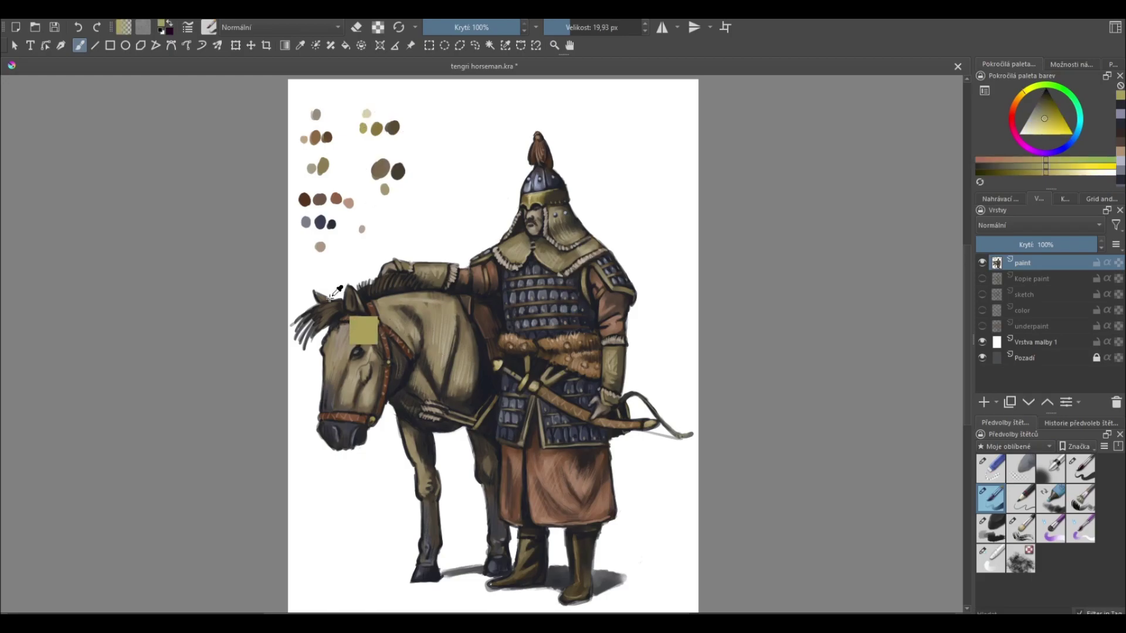
pyautogui.keyDown('ctrl'); pyautogui.click(357, 343); pyautogui.keyUp('ctrl')
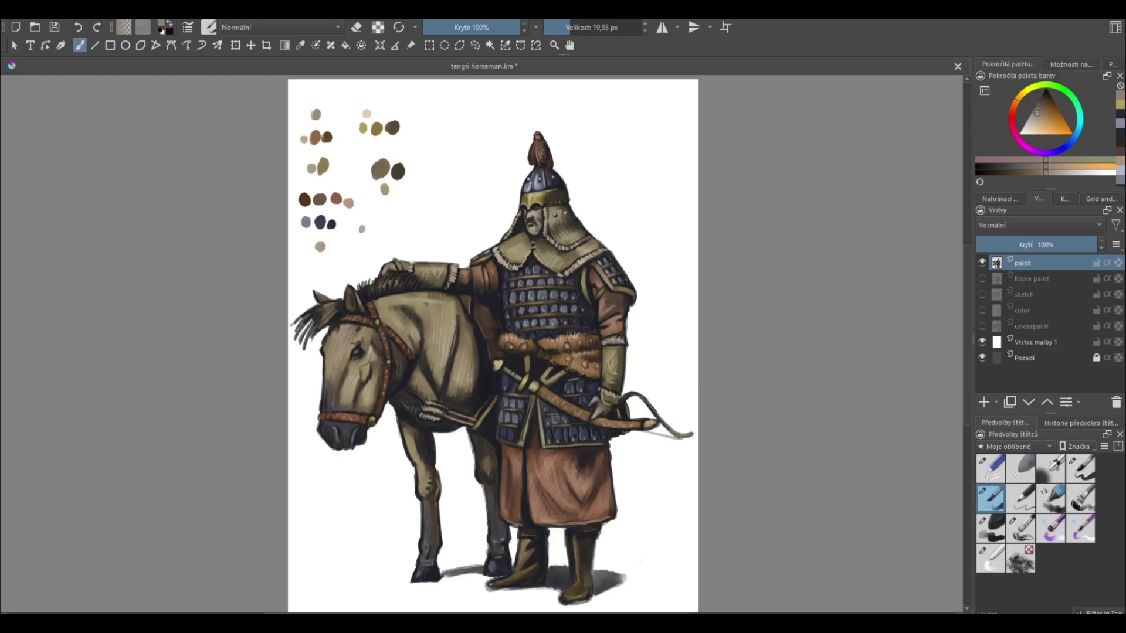
pyautogui.keyDown('ctrl'); pyautogui.click(445, 327); pyautogui.keyUp('ctrl')
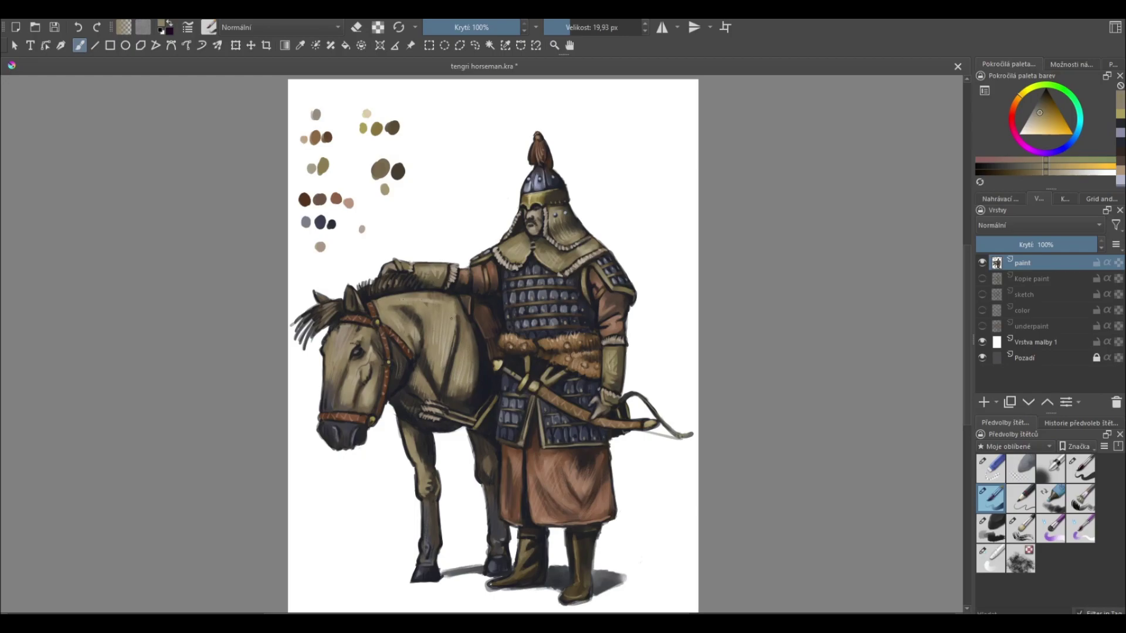
pyautogui.keyDown('ctrl'); pyautogui.click(494, 388); pyautogui.keyUp('ctrl')
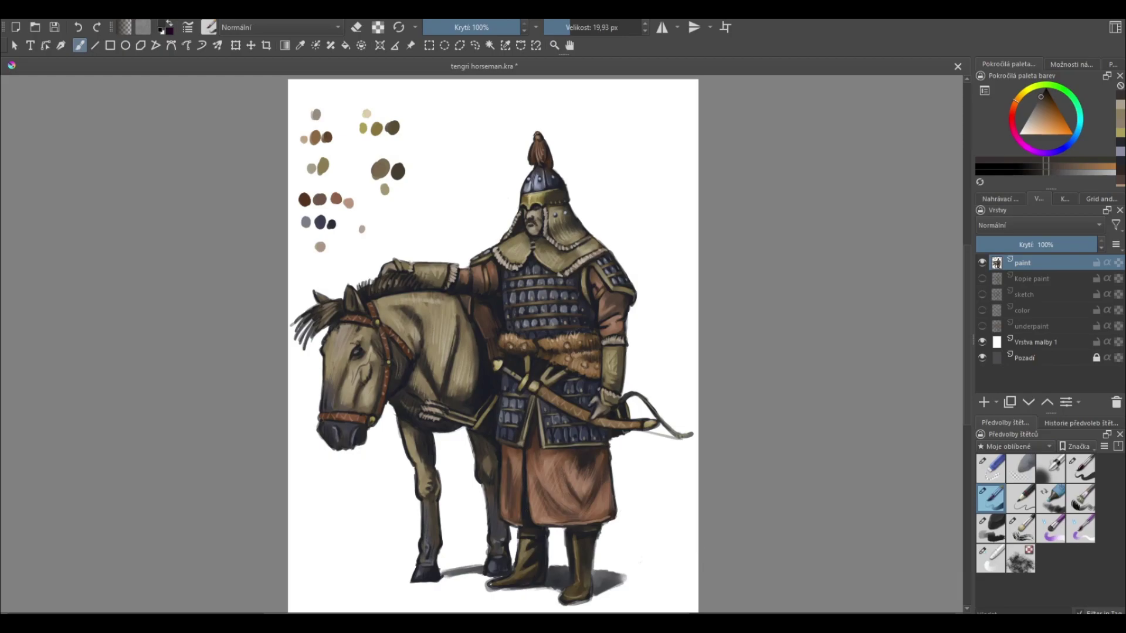
pyautogui.keyDown('ctrl'); pyautogui.click(377, 346); pyautogui.keyUp('ctrl')
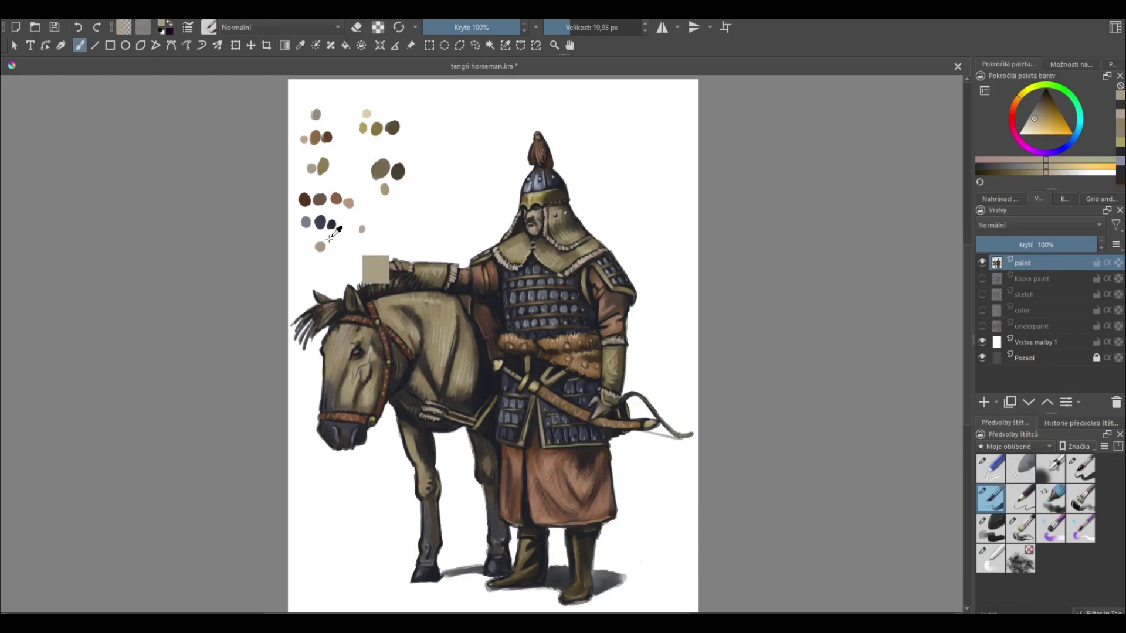
# - Sample lighter tans from the horse and select the blending brush preset
pyautogui.moveTo(377, 346); pyautogui.dragTo(319, 246)
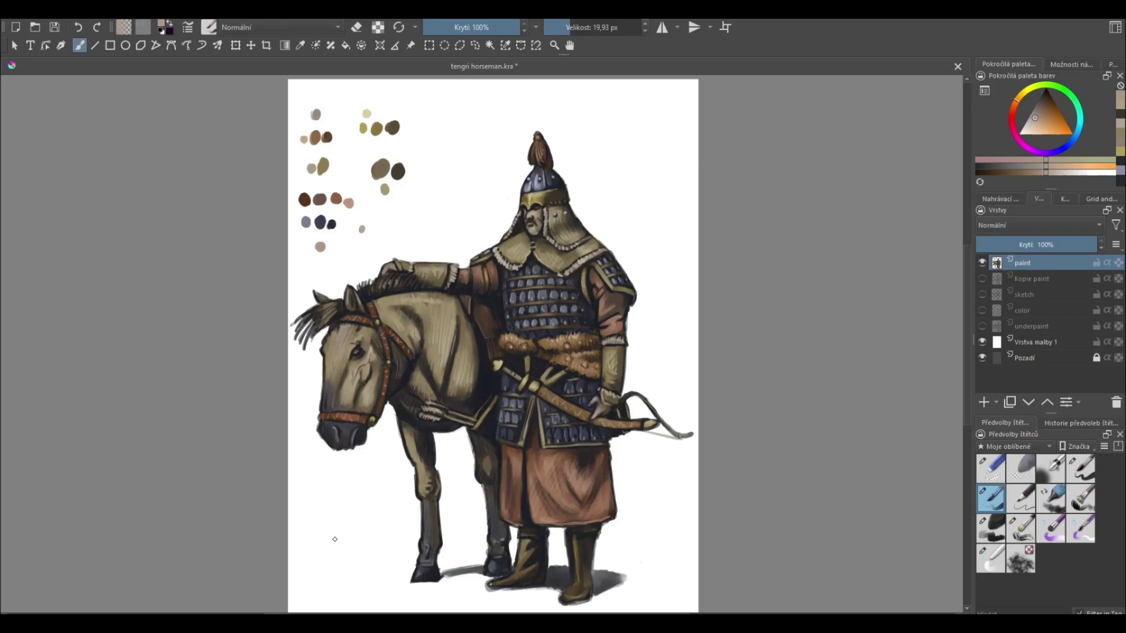
pyautogui.keyDown('ctrl'); pyautogui.click(367, 296); pyautogui.keyUp('ctrl')
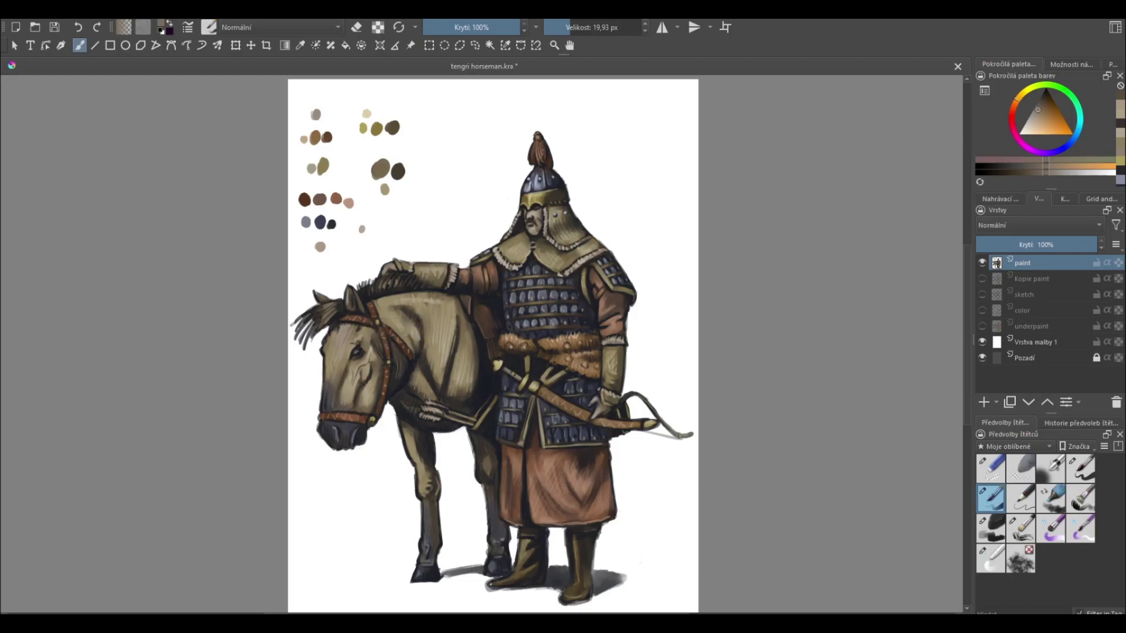
pyautogui.keyDown('ctrl'); pyautogui.click(382, 333); pyautogui.keyUp('ctrl')
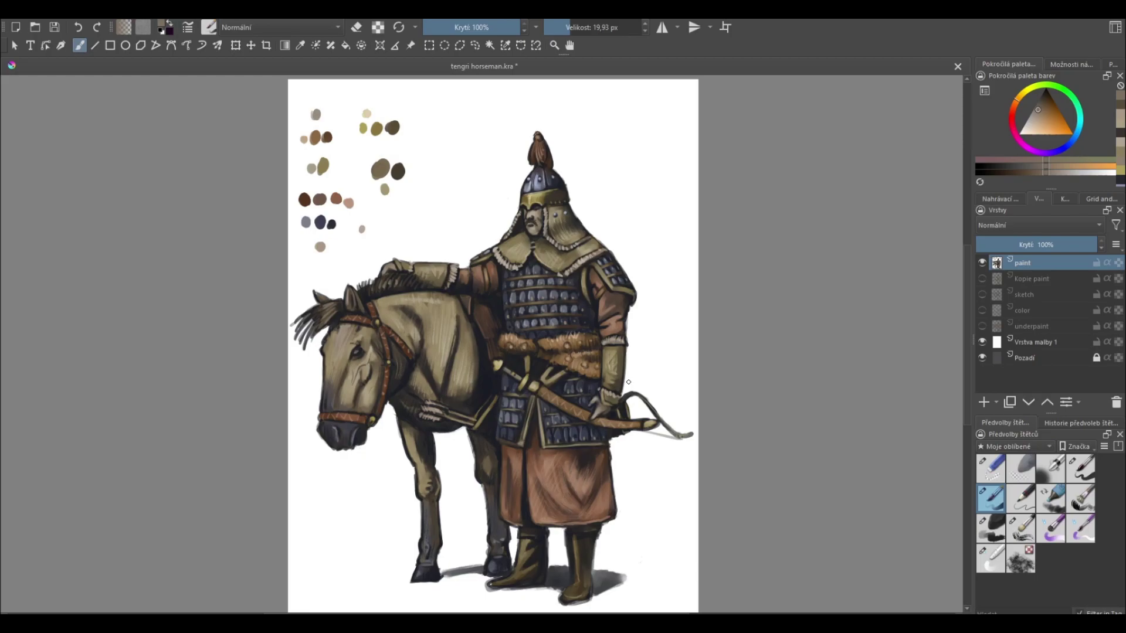
pyautogui.press('e')
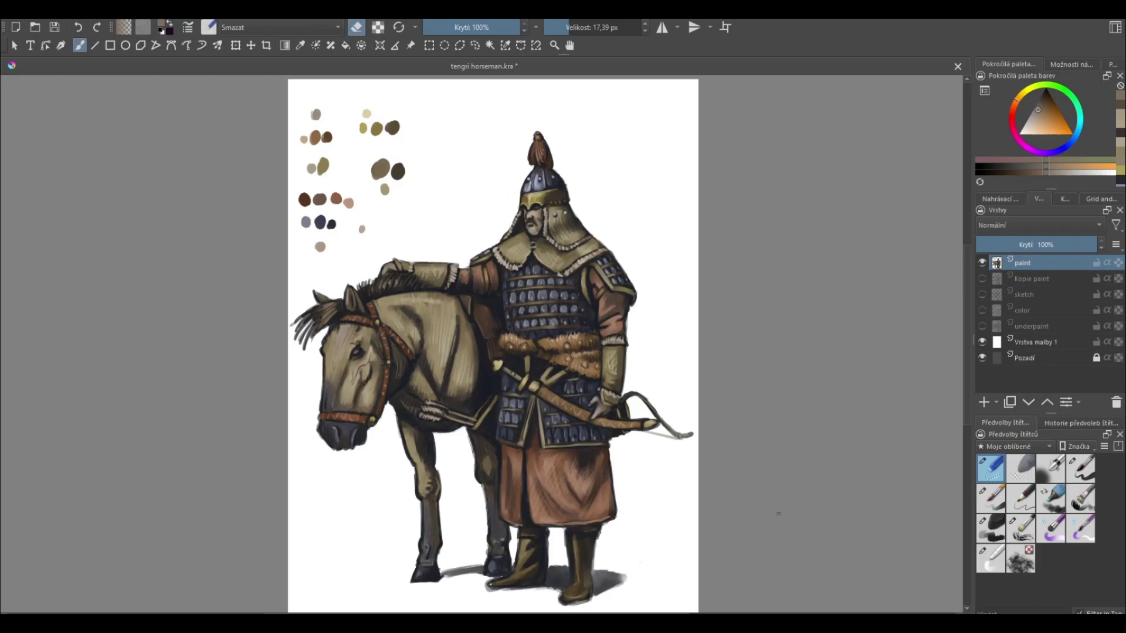
pyautogui.press('e')
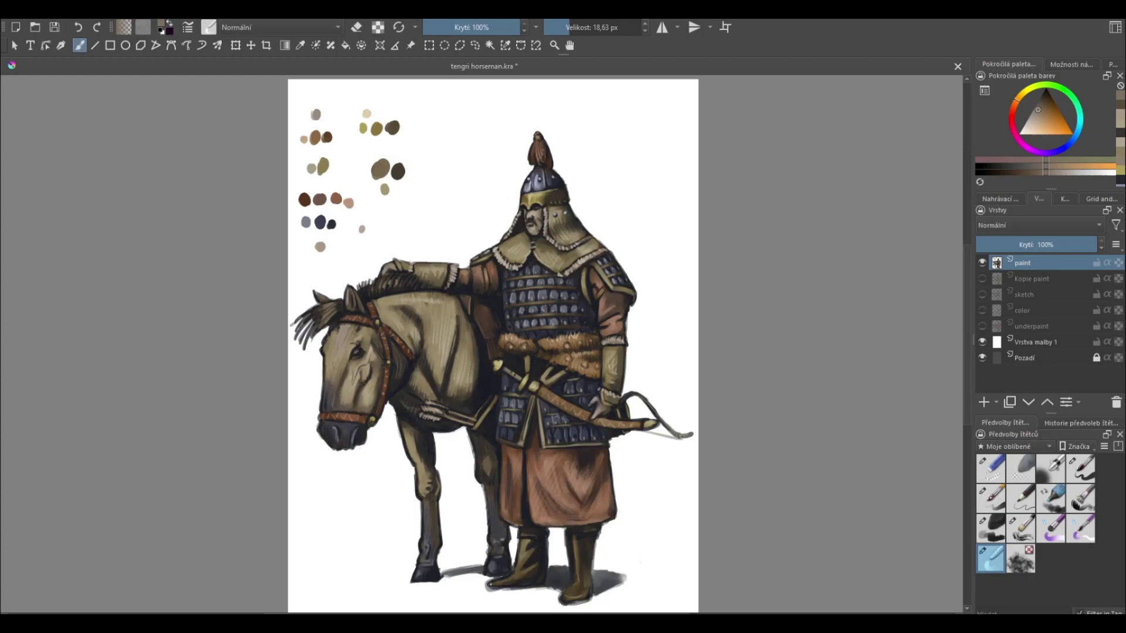
pyautogui.click(991, 499)
pyautogui.click(1061, 148)
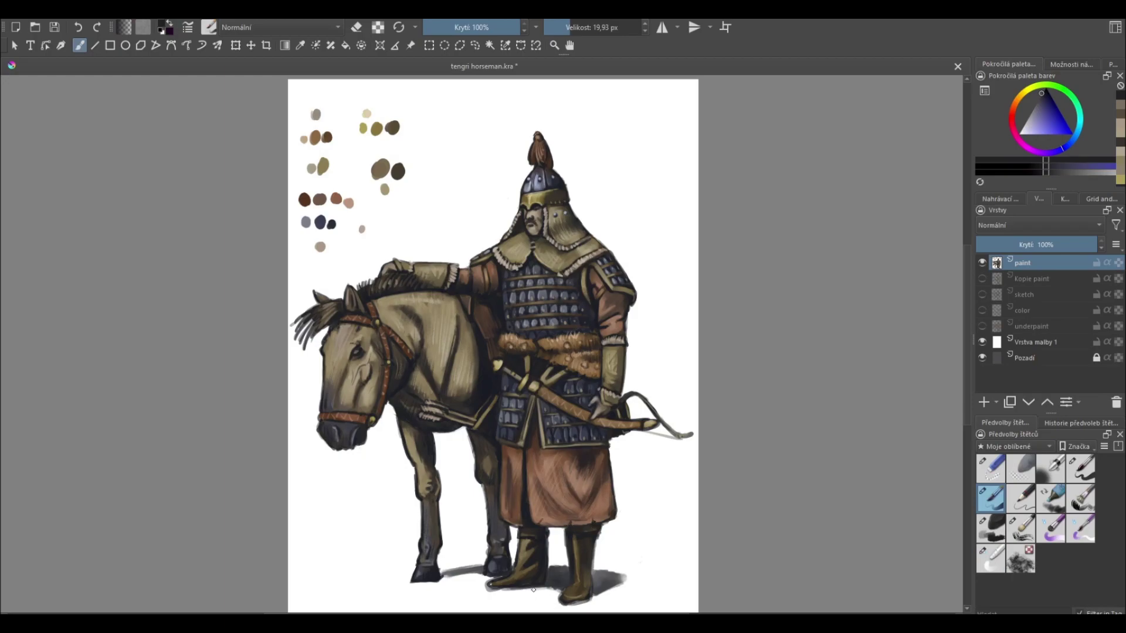
# - Mix a light beige from the robe's orange-brown and paint highlights on both boots
pyautogui.keyDown('ctrl'); pyautogui.click(589, 515); pyautogui.keyUp('ctrl')
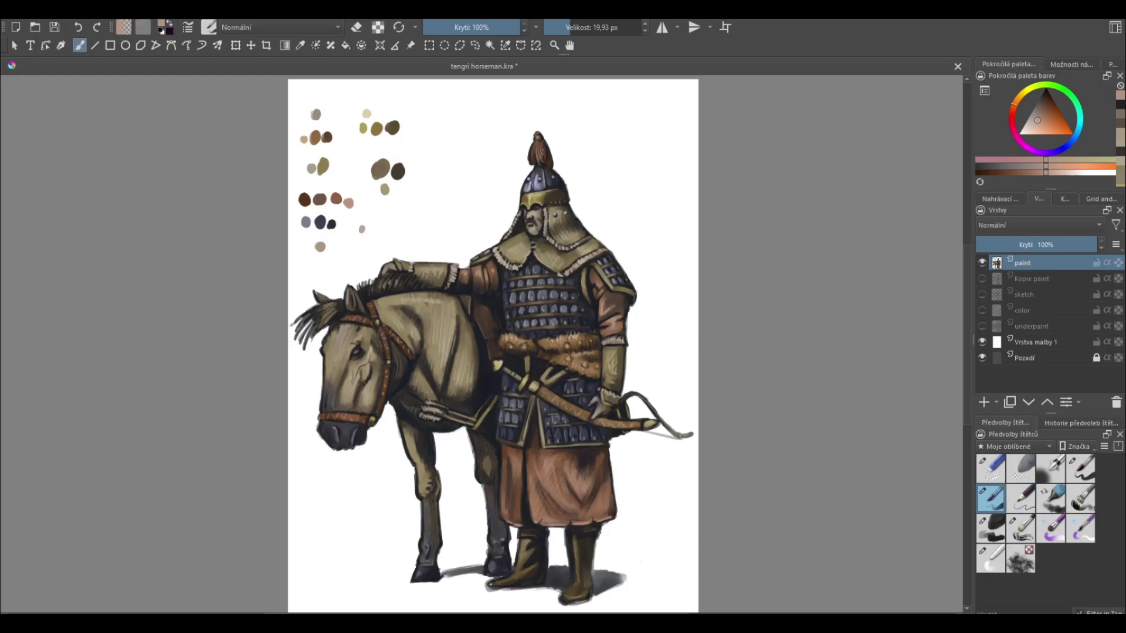
pyautogui.keyDown('ctrl'); pyautogui.click(642, 387); pyautogui.keyUp('ctrl')
pyautogui.press('l')
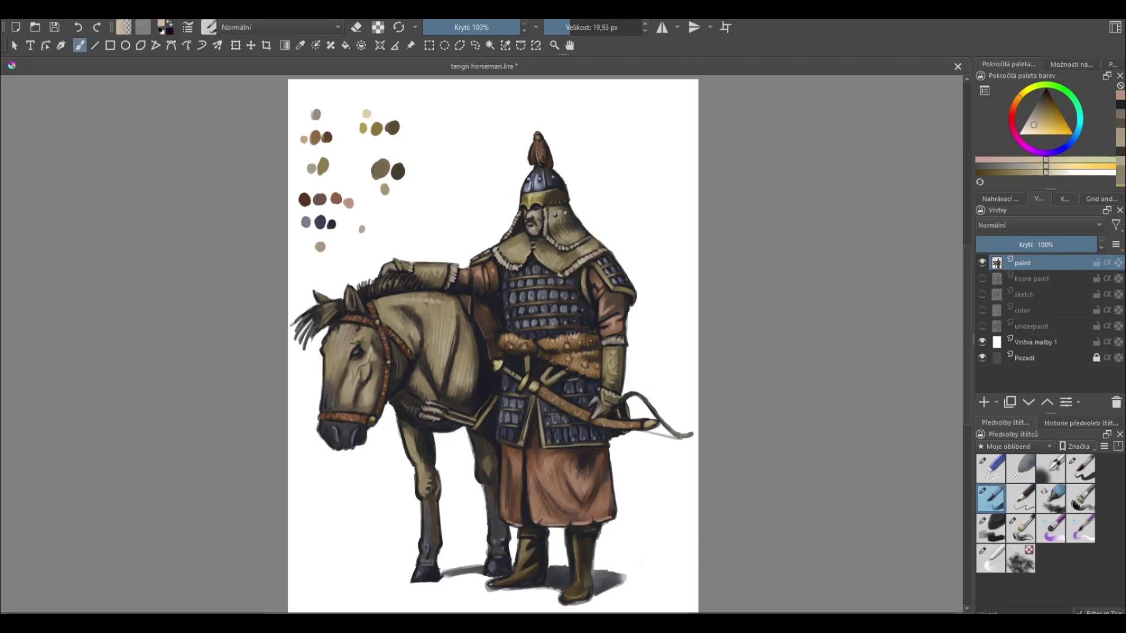
pyautogui.click(608, 368)
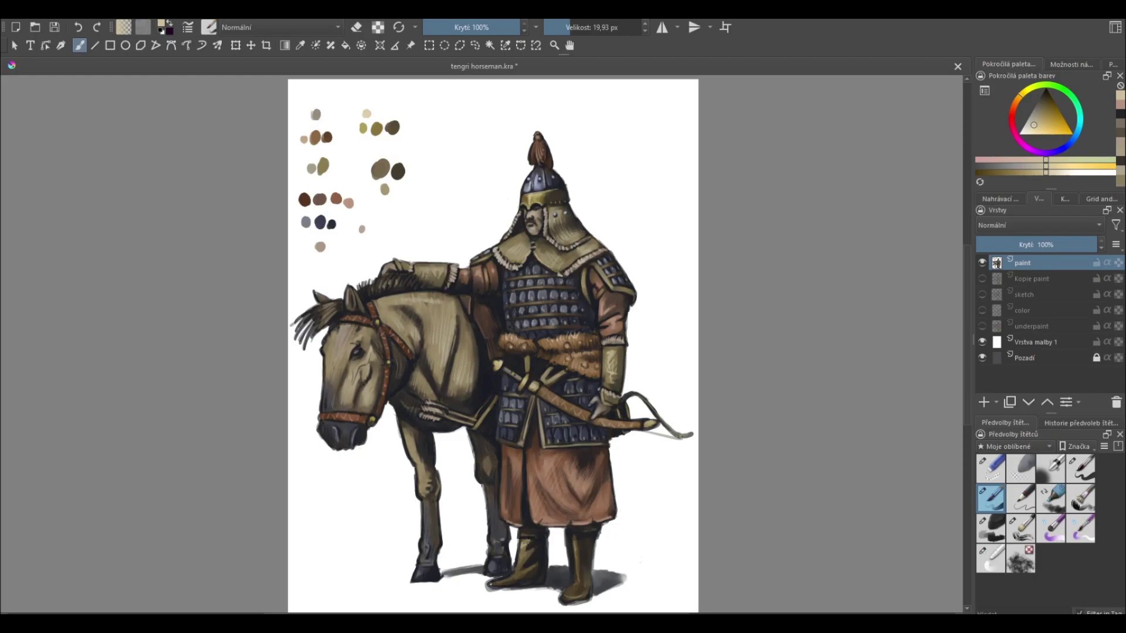
pyautogui.moveTo(519, 550)
pyautogui.mouseDown()
pyautogui.moveTo(528, 558)
pyautogui.moveTo(515, 575)
pyautogui.mouseUp()
pyautogui.moveTo(575, 549); pyautogui.dragTo(577, 596)
pyautogui.moveTo(633, 555); pyautogui.dragTo(647, 485)
pyautogui.keyDown('ctrl'); pyautogui.click(604, 514); pyautogui.keyUp('ctrl')
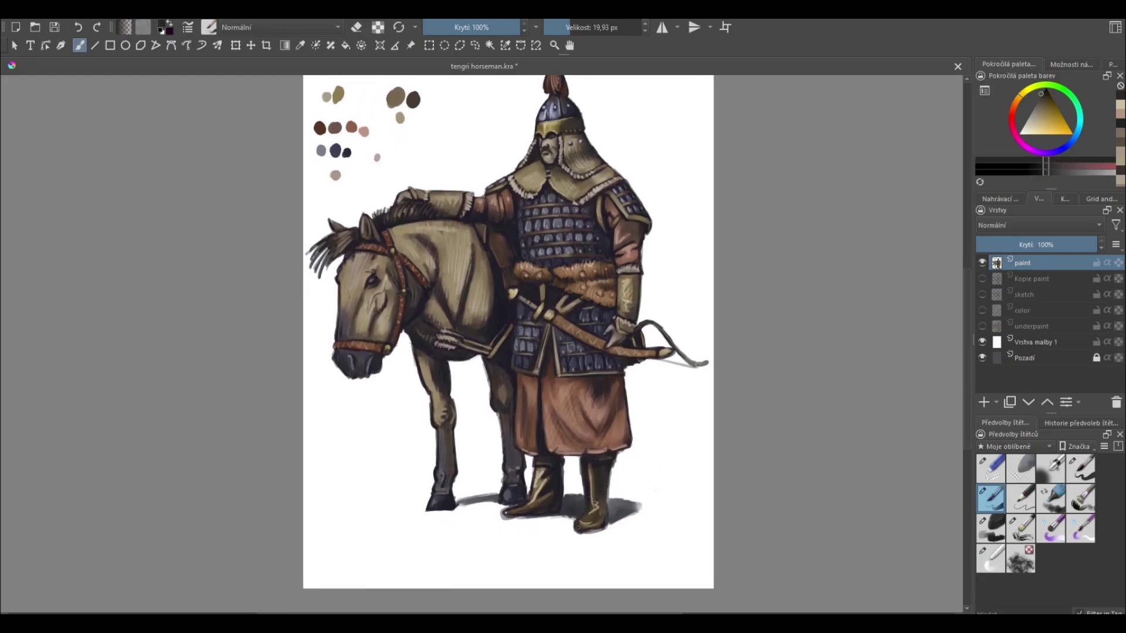
# - Shade the right boot's bottom and outer edge, erase the helmet's right edge, and hide the white layer
pyautogui.moveTo(590, 533); pyautogui.dragTo(605, 529)
pyautogui.moveTo(606, 487); pyautogui.dragTo(608, 506)
pyautogui.press('e')
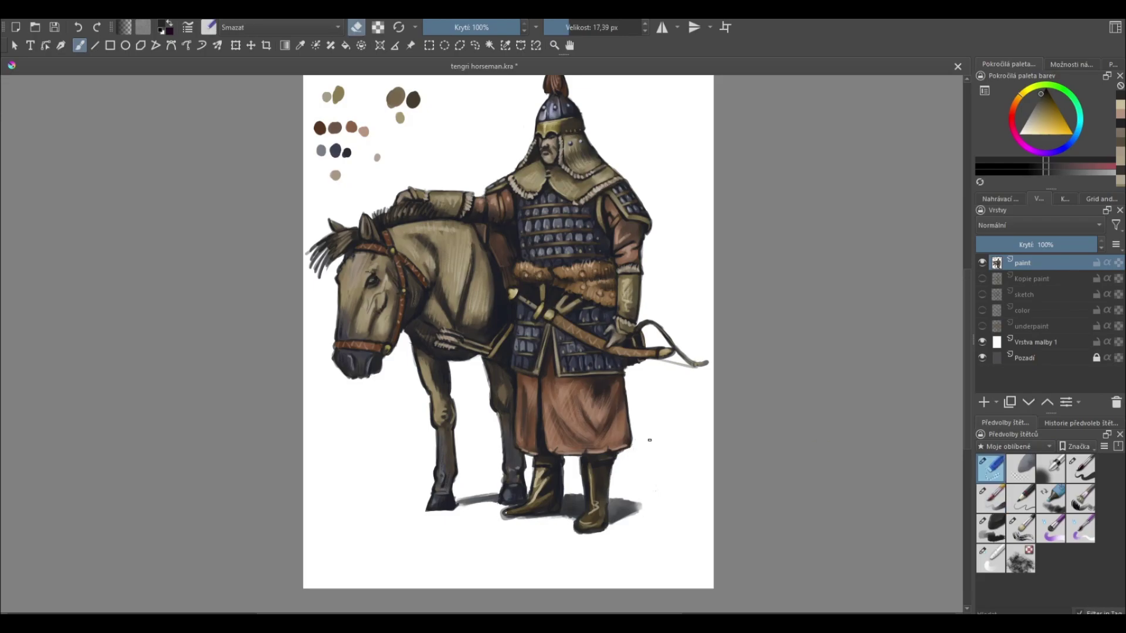
pyautogui.scroll(2, 648, 427)
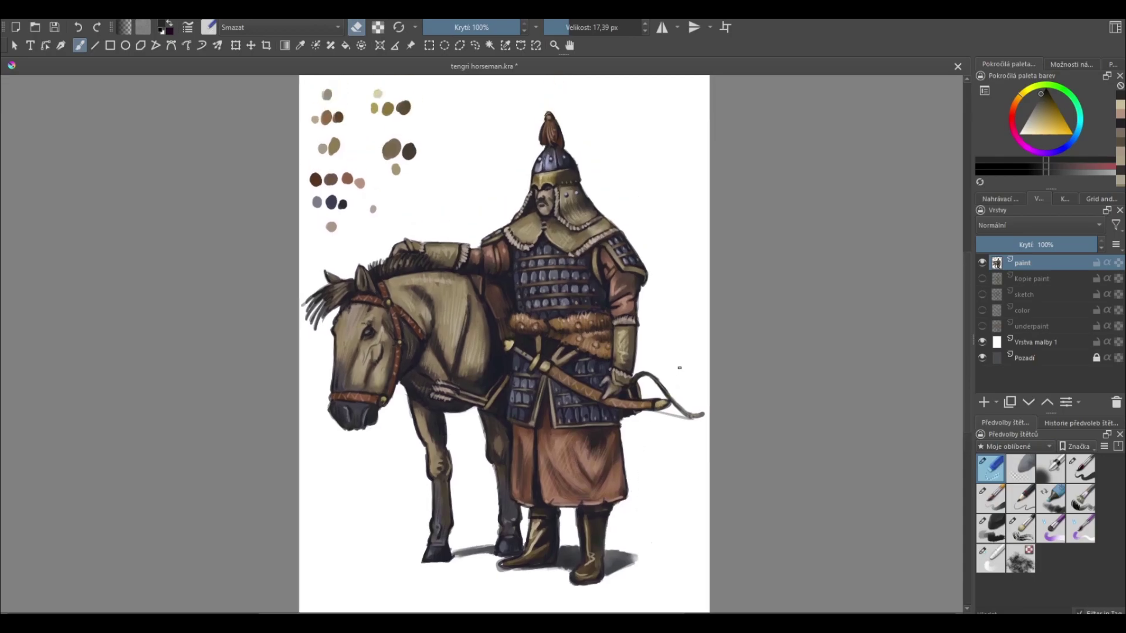
pyautogui.moveTo(571, 148); pyautogui.dragTo(574, 160)
pyautogui.press('-')
pyautogui.click(982, 342)
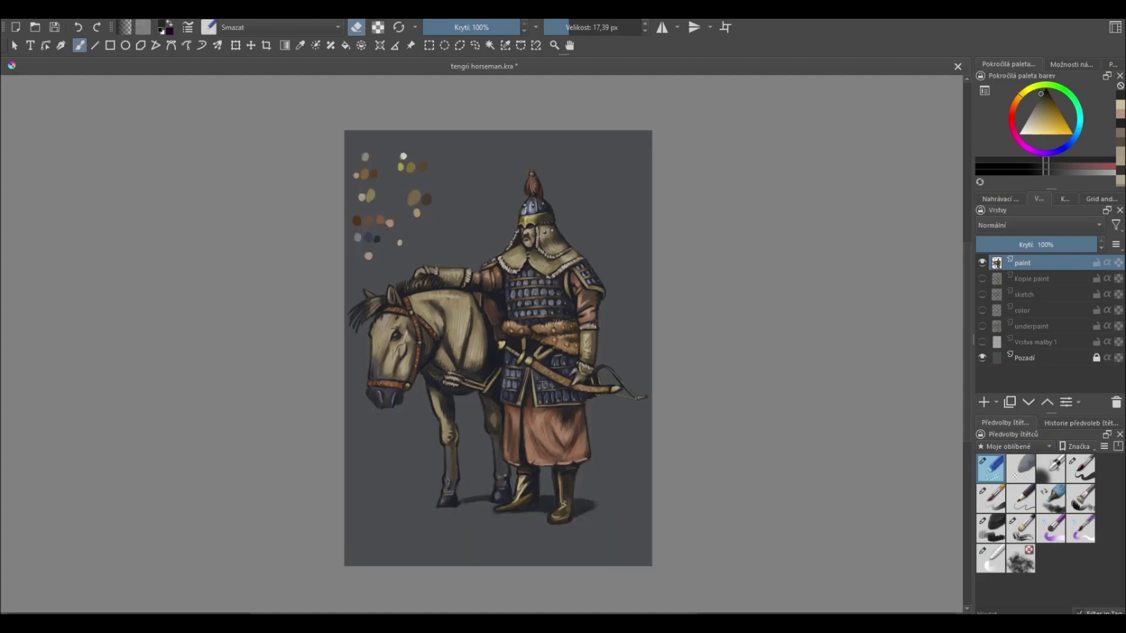
# - Zoom in and paint light pinkish-tan highlights near the warrior's hand
pyautogui.click(990, 498)
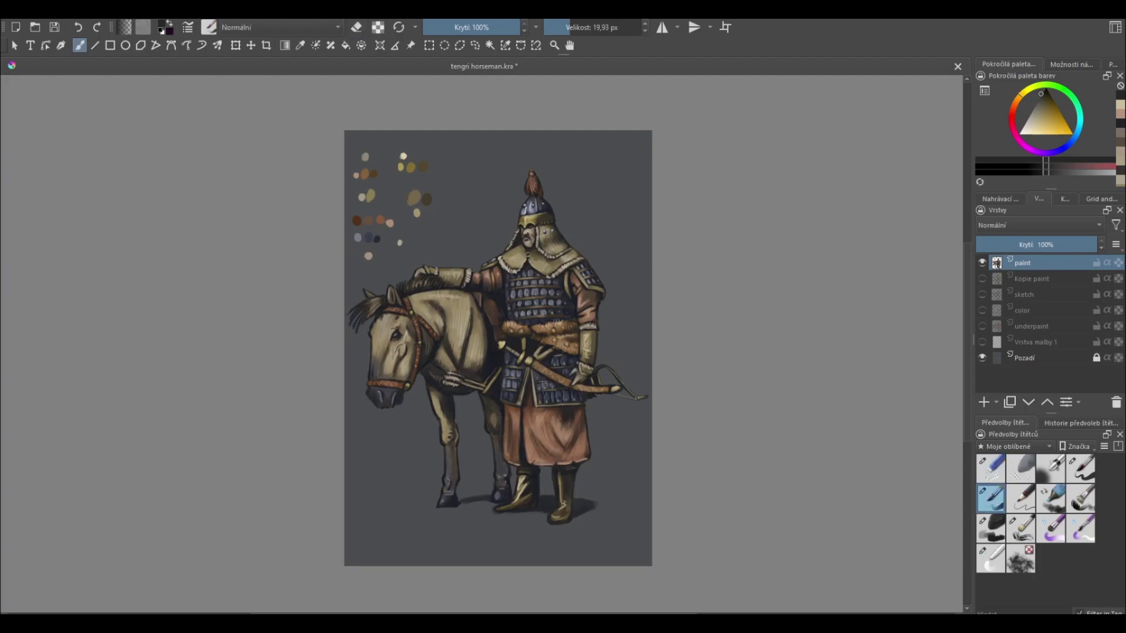
pyautogui.press('+')
pyautogui.press('+')
pyautogui.press('+')
pyautogui.keyDown('ctrl'); pyautogui.click(413, 430); pyautogui.keyUp('ctrl')
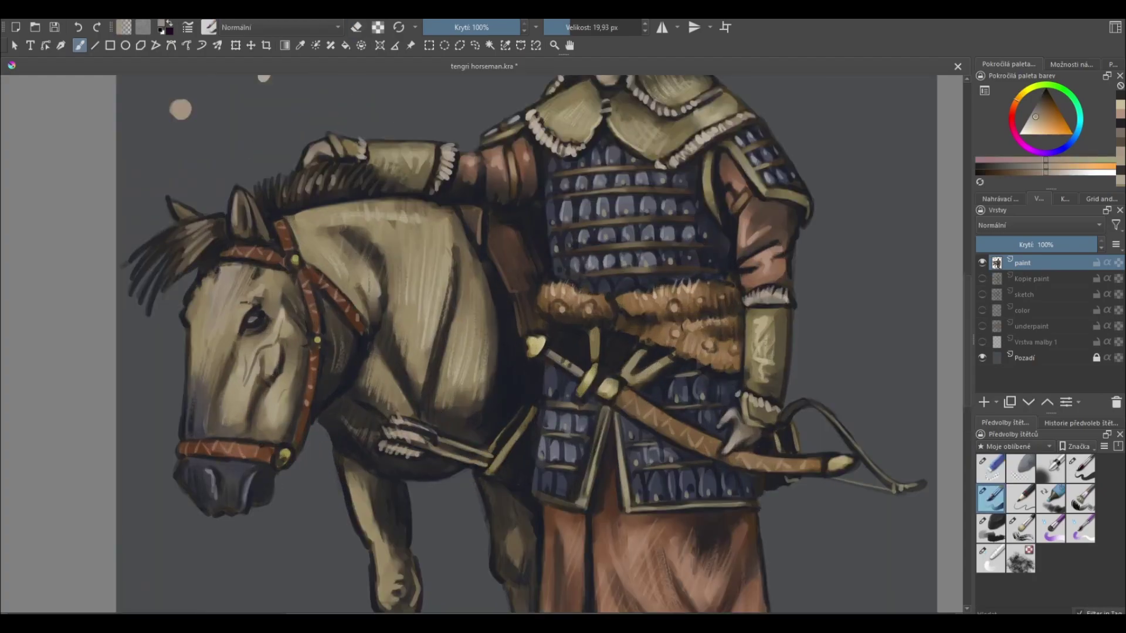
pyautogui.keyDown('ctrl'); pyautogui.click(440, 415); pyautogui.keyUp('ctrl')
pyautogui.moveTo(395, 414)
pyautogui.mouseDown()
pyautogui.moveTo(409, 423)
pyautogui.moveTo(398, 435)
pyautogui.moveTo(412, 434)
pyautogui.moveTo(404, 454)
pyautogui.moveTo(419, 458)
pyautogui.mouseUp()
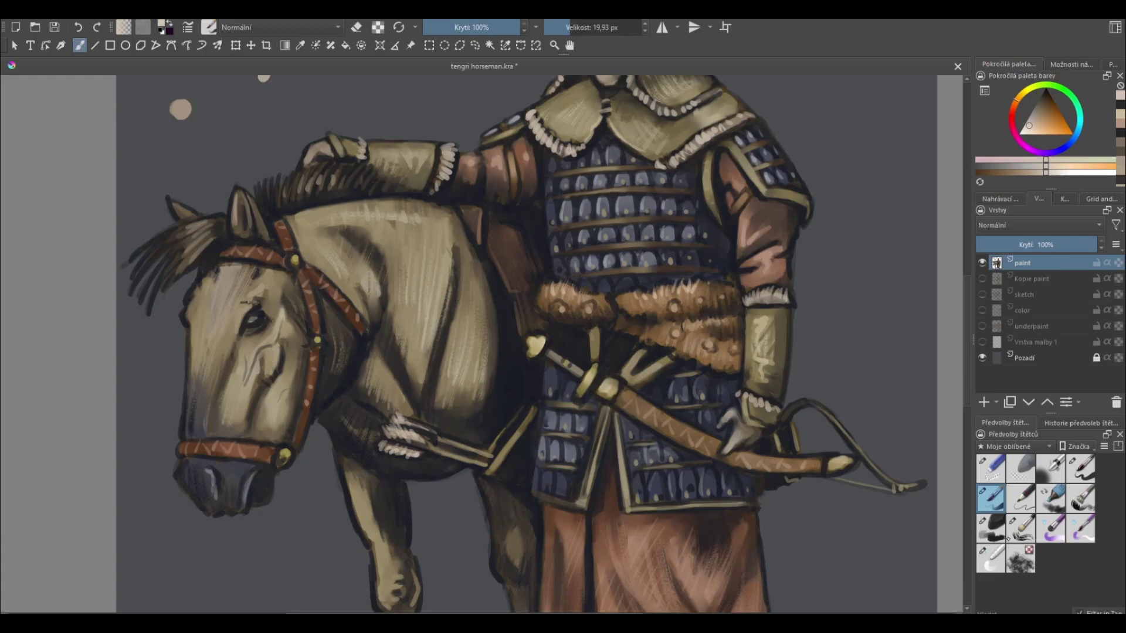
# - Add a small dark stroke by the horse's neck strap with the blending brush, then zoom out
pyautogui.press('/')
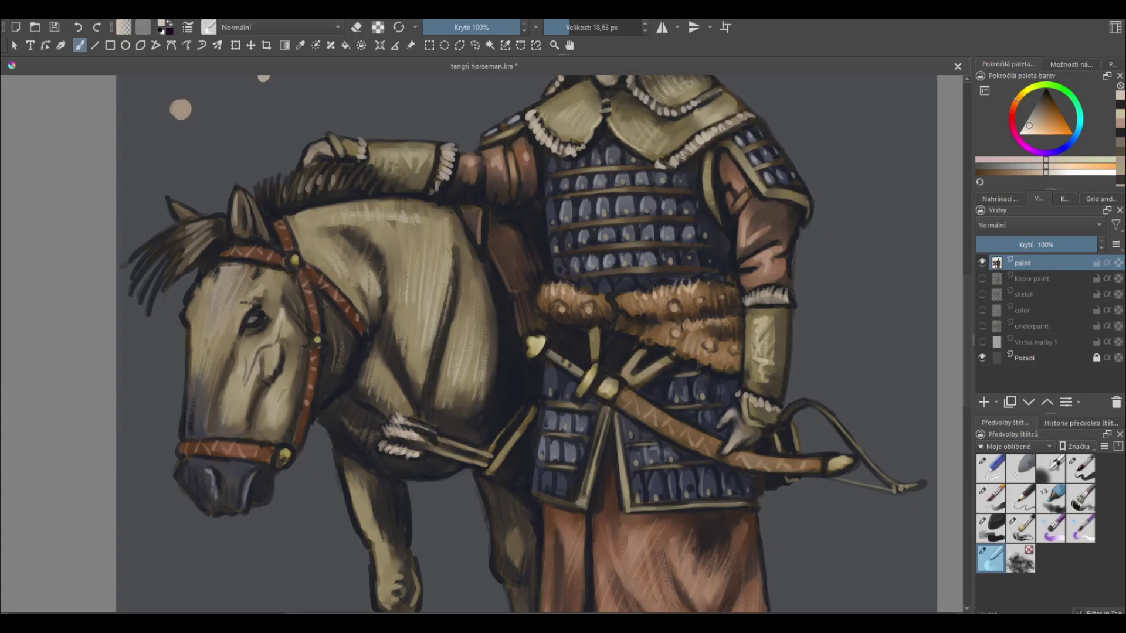
pyautogui.press('/')
pyautogui.keyDown('ctrl'); pyautogui.click(527, 453); pyautogui.keyUp('ctrl')
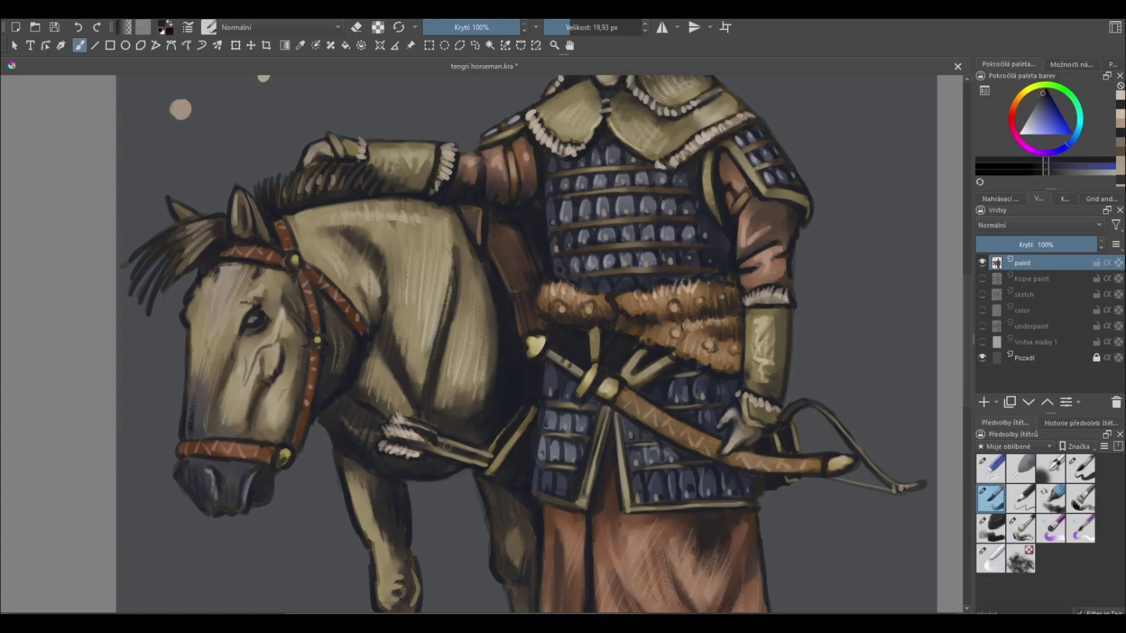
pyautogui.moveTo(438, 442); pyautogui.dragTo(476, 458)
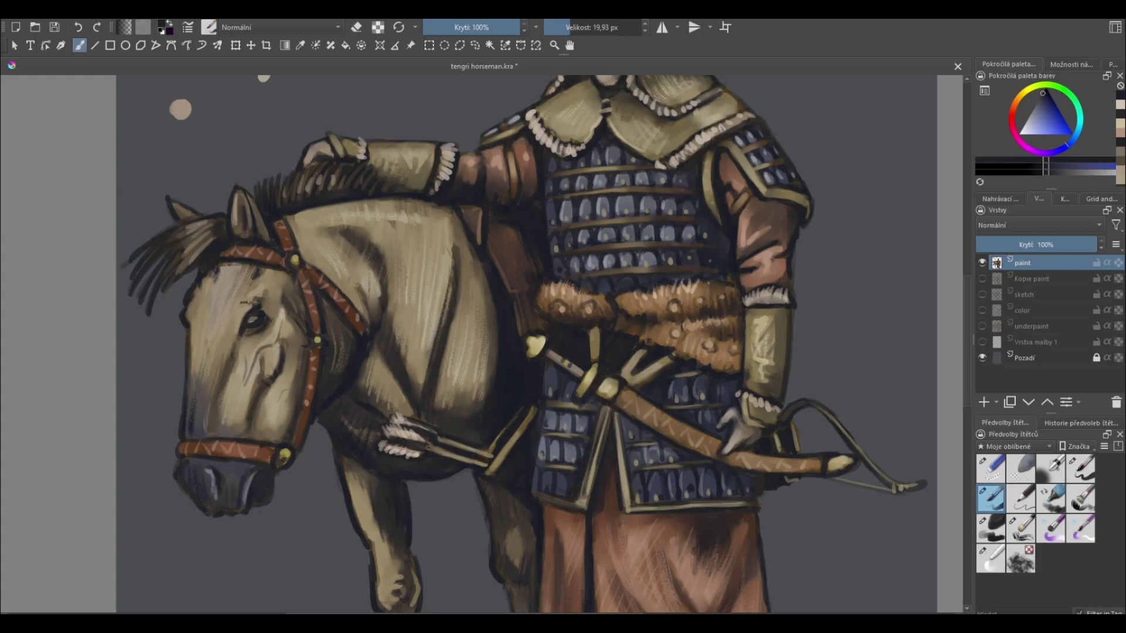
pyautogui.press('-')
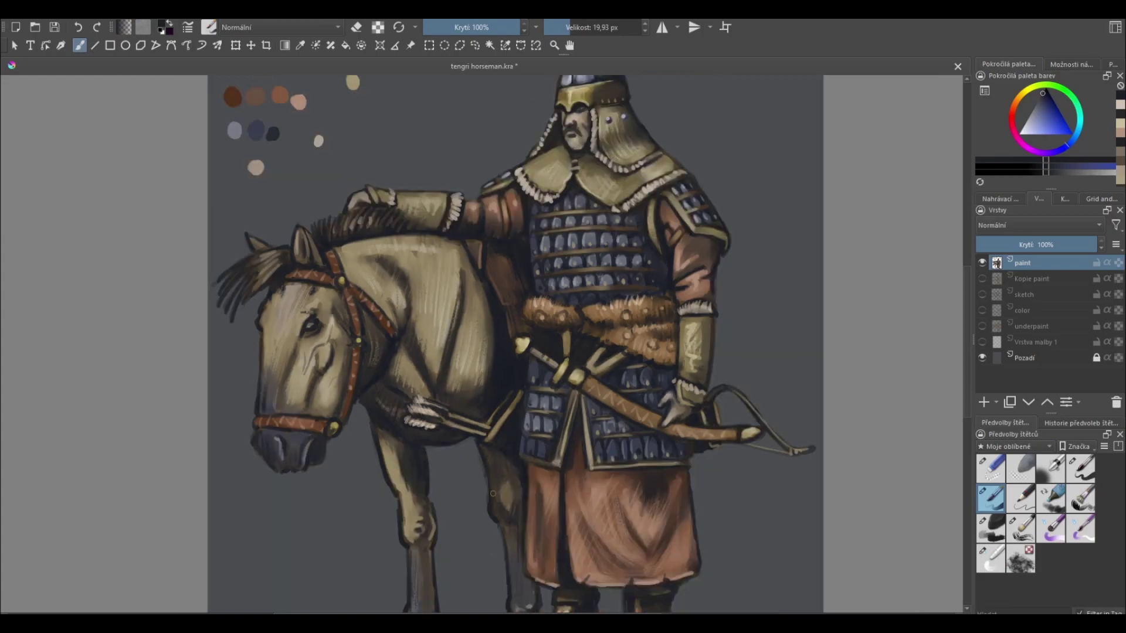
# - Dab dark blue near the bridle ring and muzzle, then zoom out, recentre and zoom back in
pyautogui.keyDown('ctrl'); pyautogui.click(348, 403); pyautogui.keyUp('ctrl')
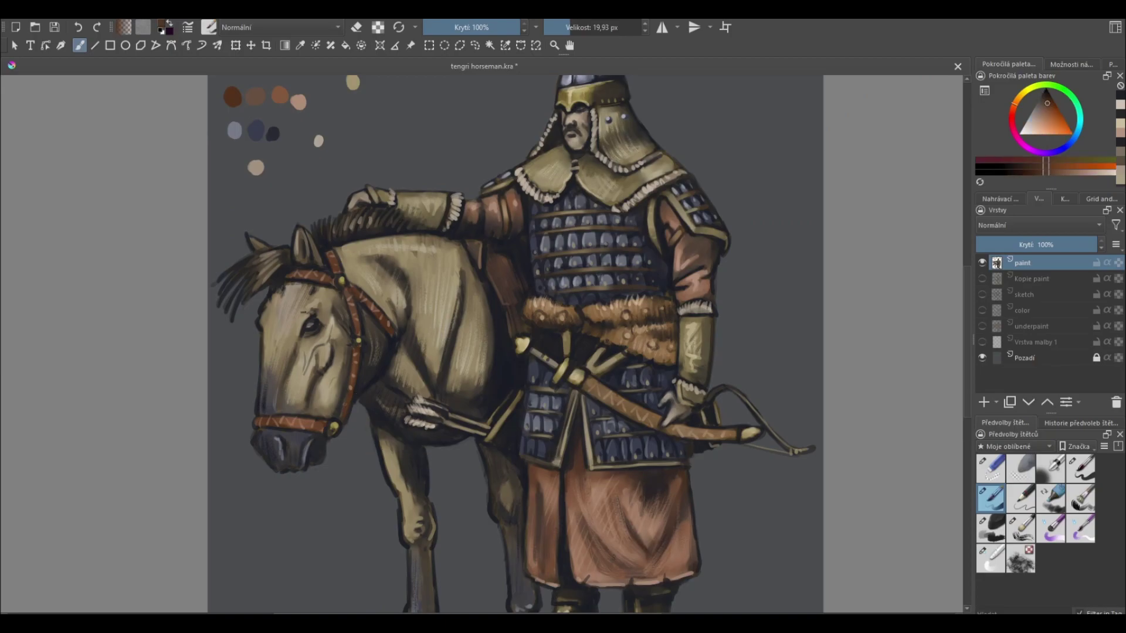
pyautogui.keyDown('ctrl'); pyautogui.click(367, 350); pyautogui.keyUp('ctrl')
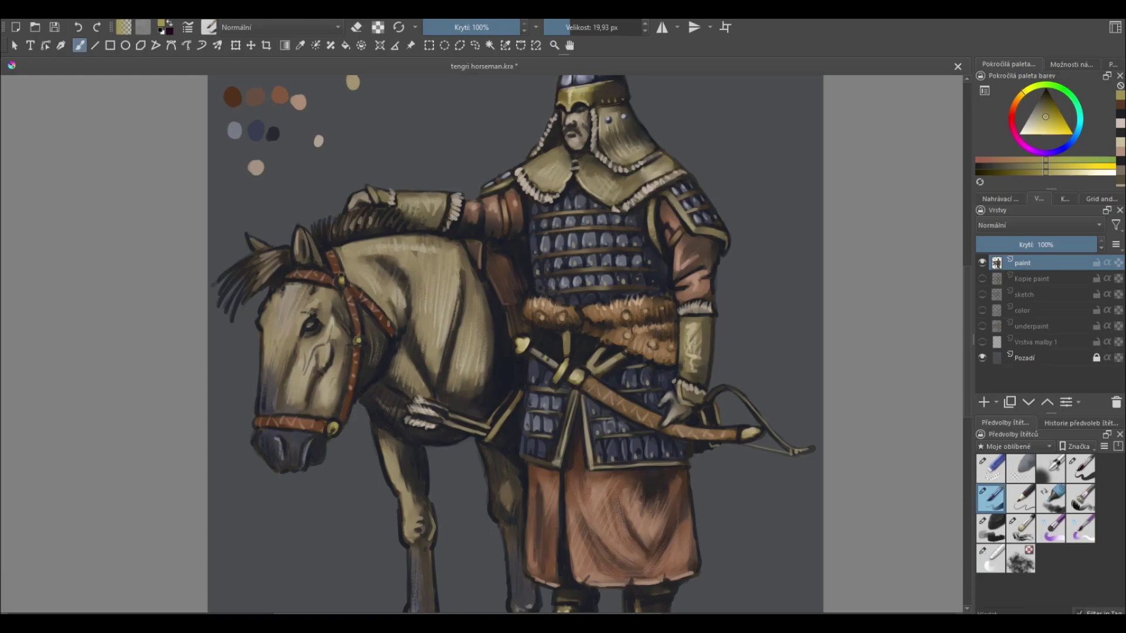
pyautogui.keyDown('ctrl'); pyautogui.click(341, 281); pyautogui.keyUp('ctrl')
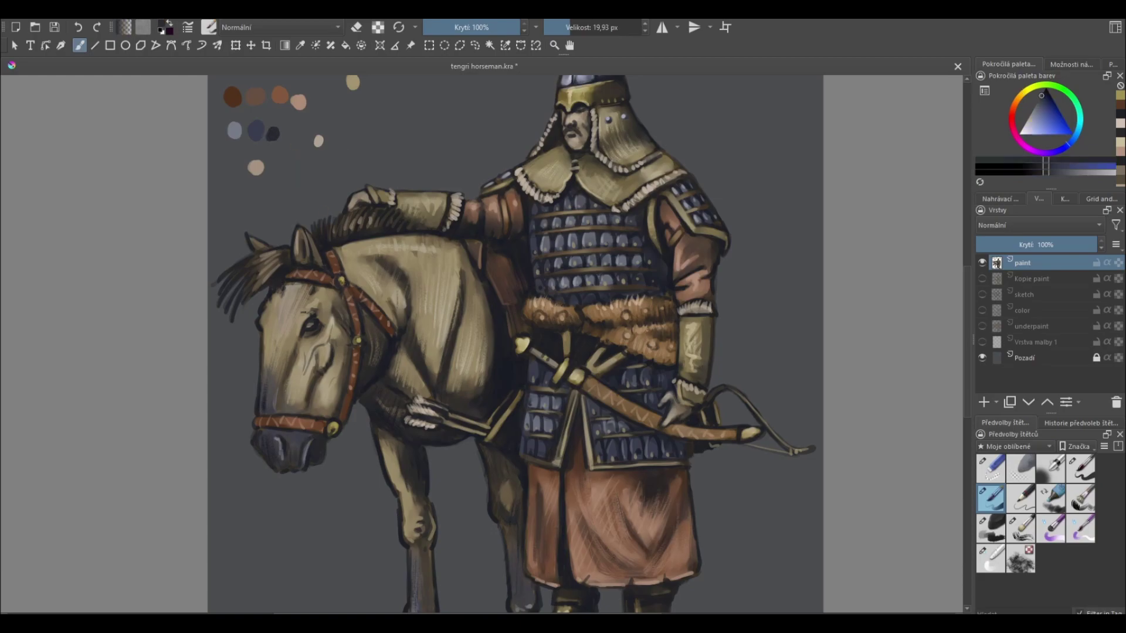
pyautogui.click(358, 341)
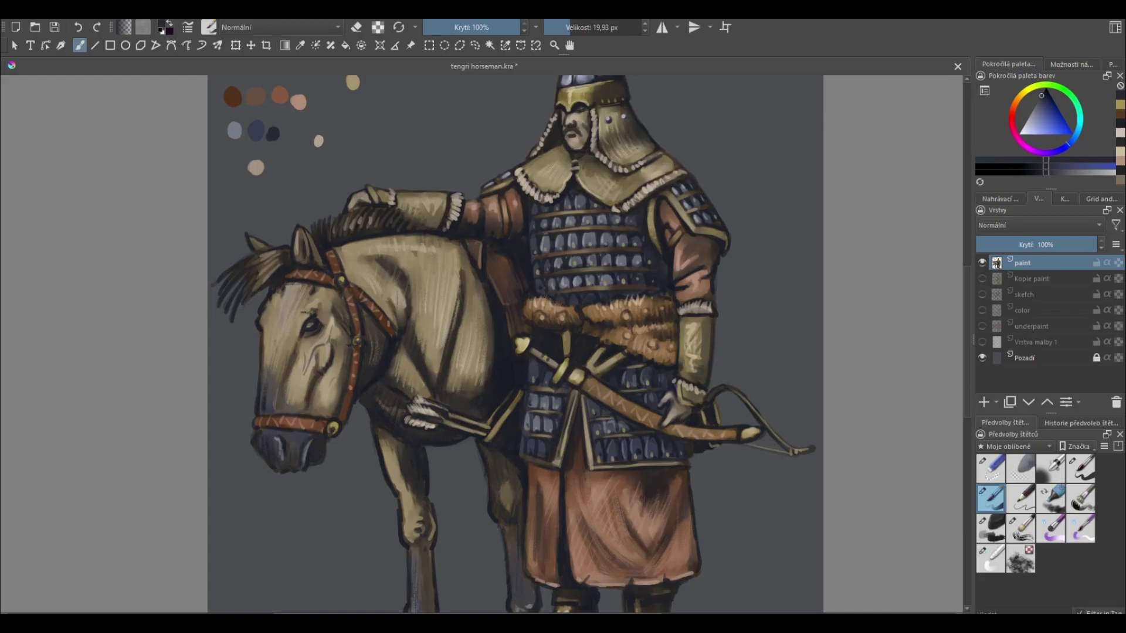
pyautogui.click(262, 432)
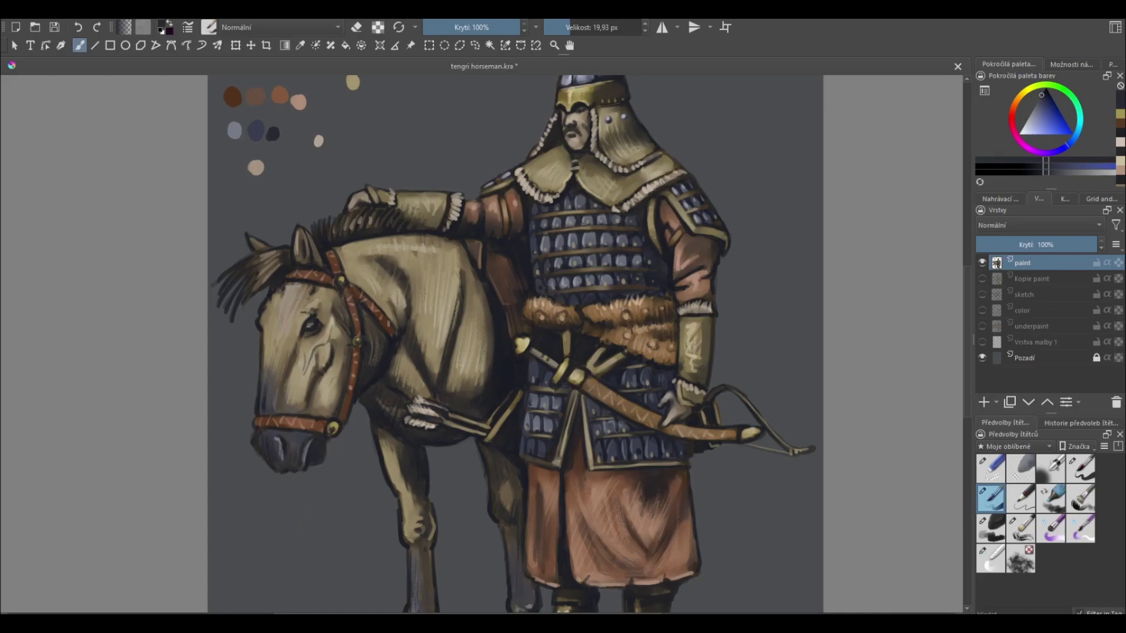
pyautogui.press('-')
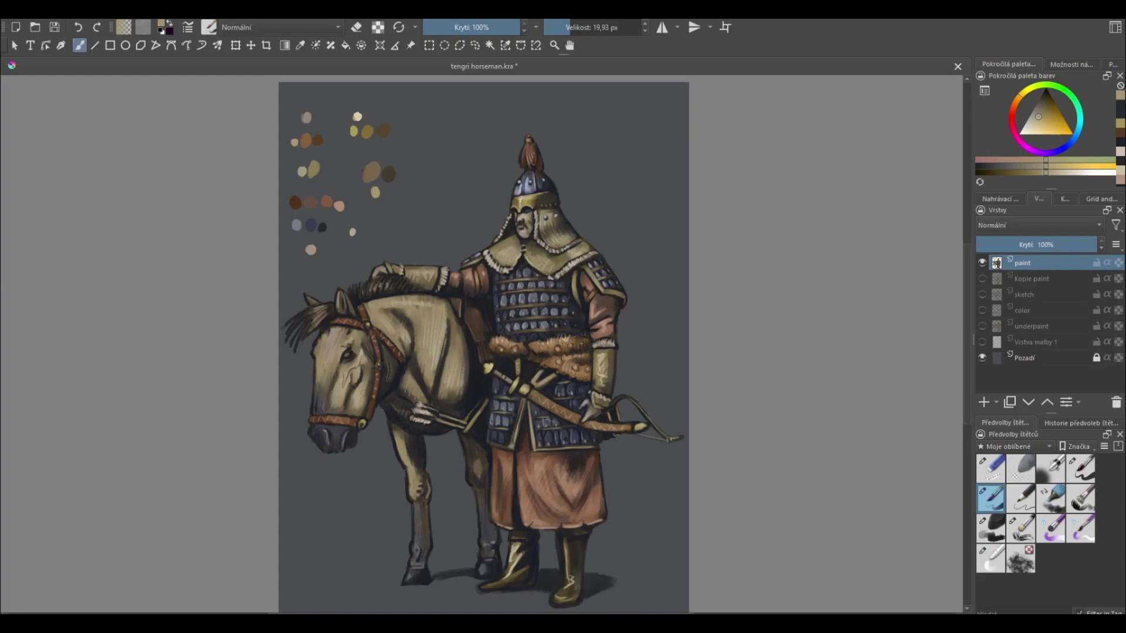
pyautogui.moveTo(672, 483); pyautogui.dragTo(665, 497)
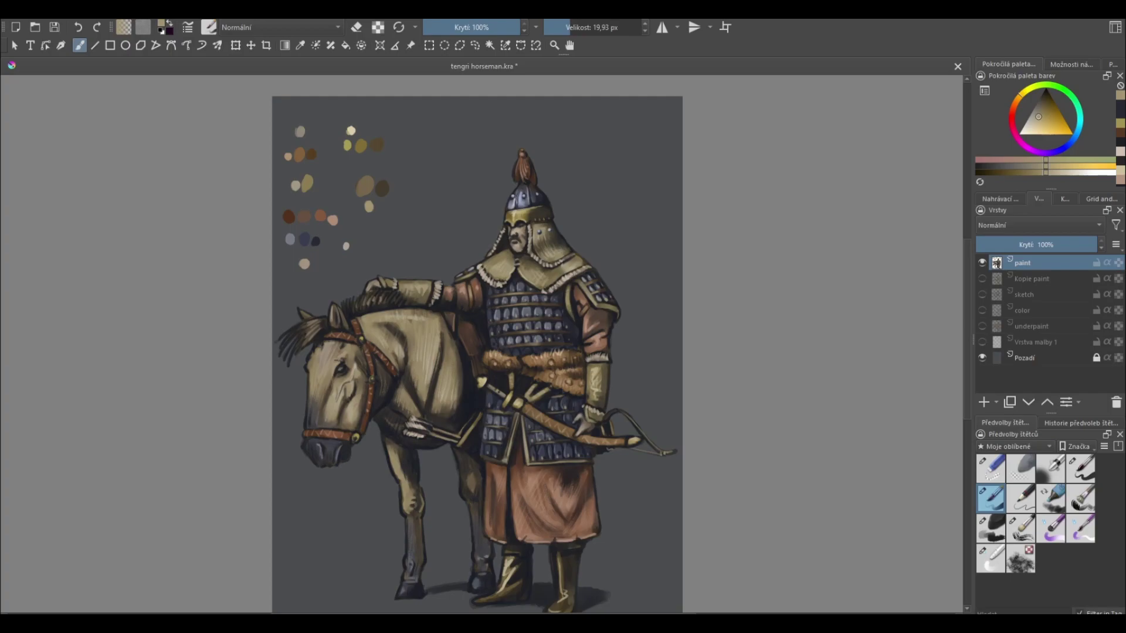
pyautogui.press('+')
# - Sample palette dabs and the armour khaki, settling on the peach dab as the painting colour
pyautogui.keyDown('ctrl'); pyautogui.click(227, 196); pyautogui.keyUp('ctrl')
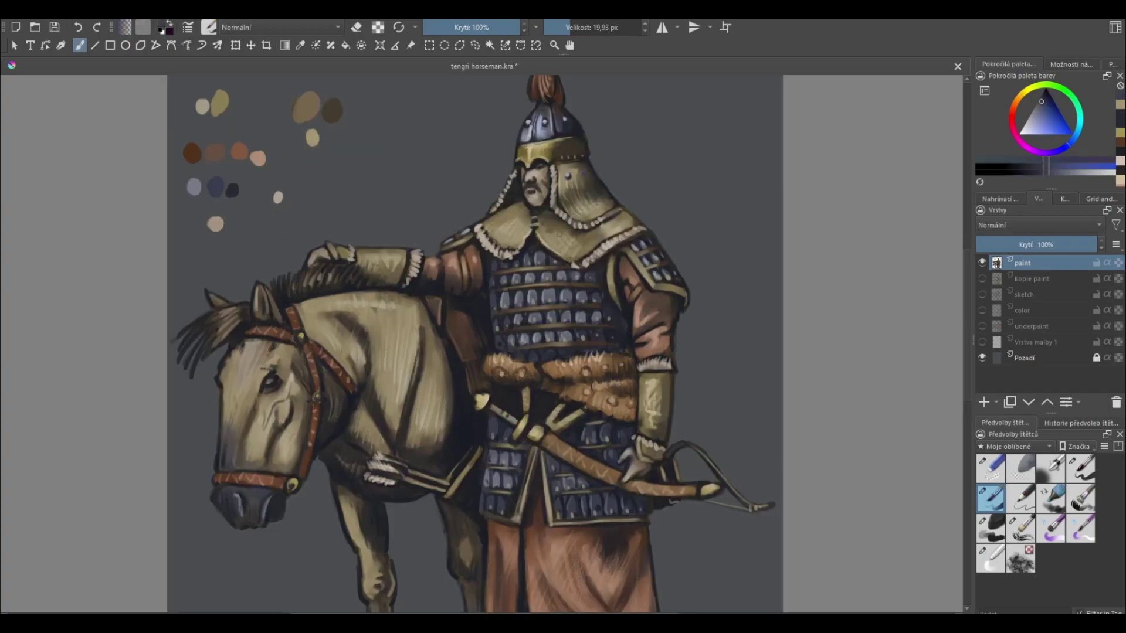
pyautogui.moveTo(584, 174); pyautogui.dragTo(581, 207)
pyautogui.keyDown('ctrl'); pyautogui.click(221, 259); pyautogui.keyUp('ctrl')
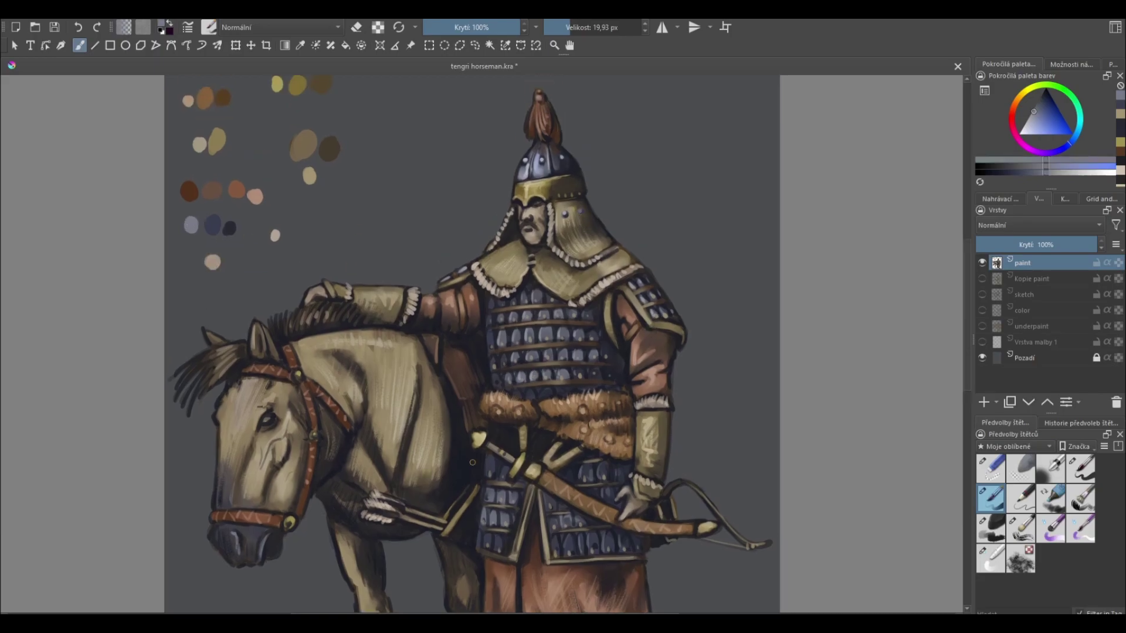
pyautogui.press('-')
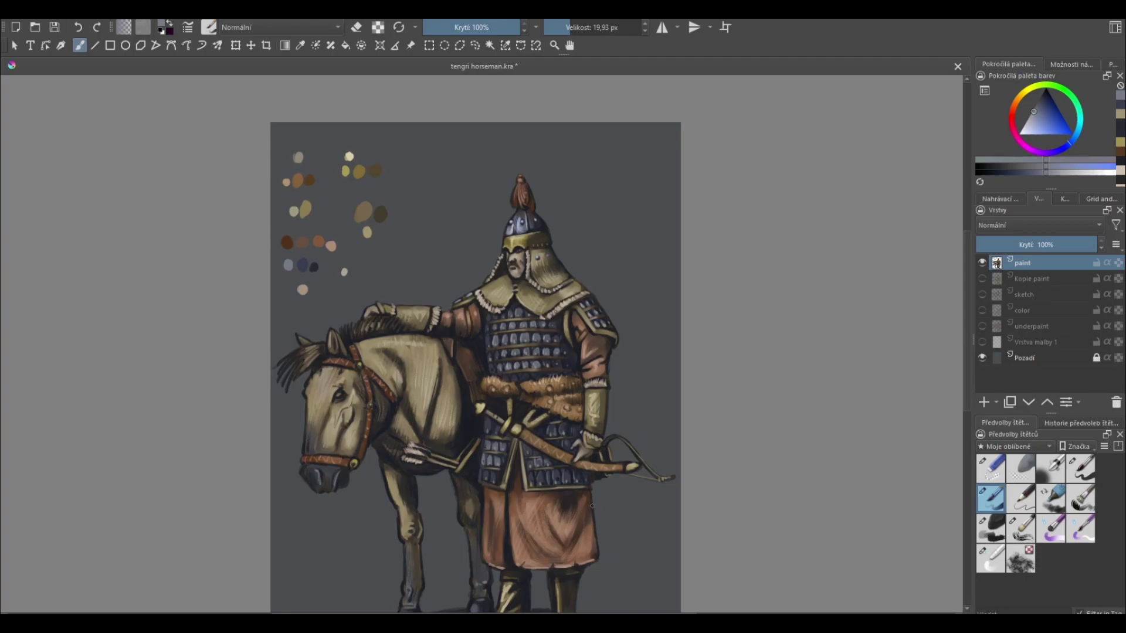
pyautogui.scroll(-1, 628, 495)
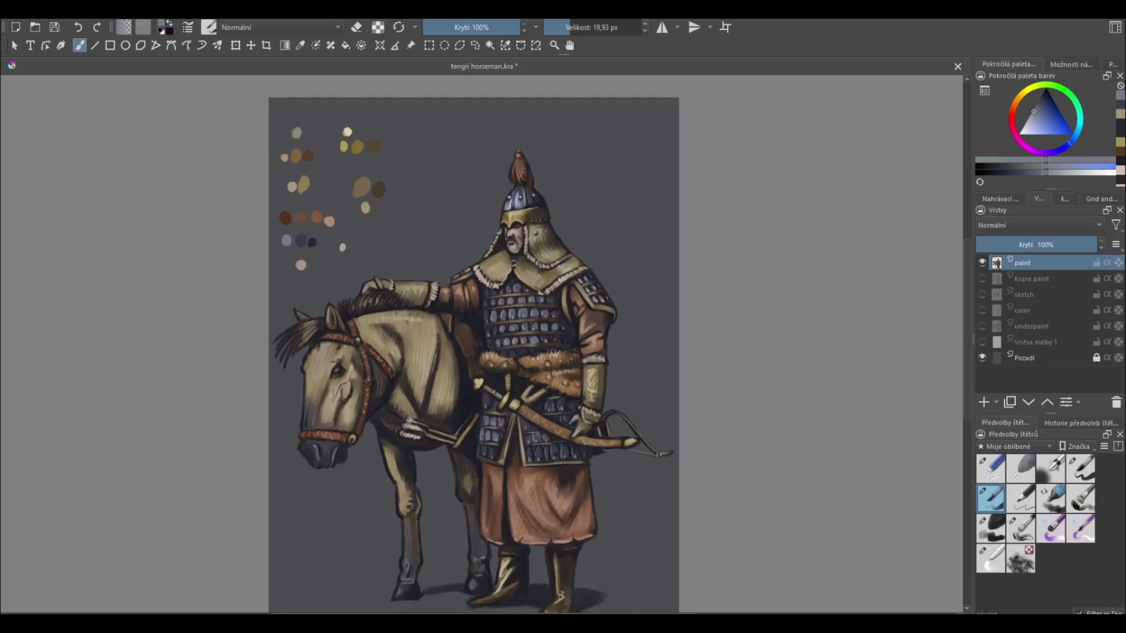
pyautogui.keyDown('ctrl'); pyautogui.click(548, 261); pyautogui.keyUp('ctrl')
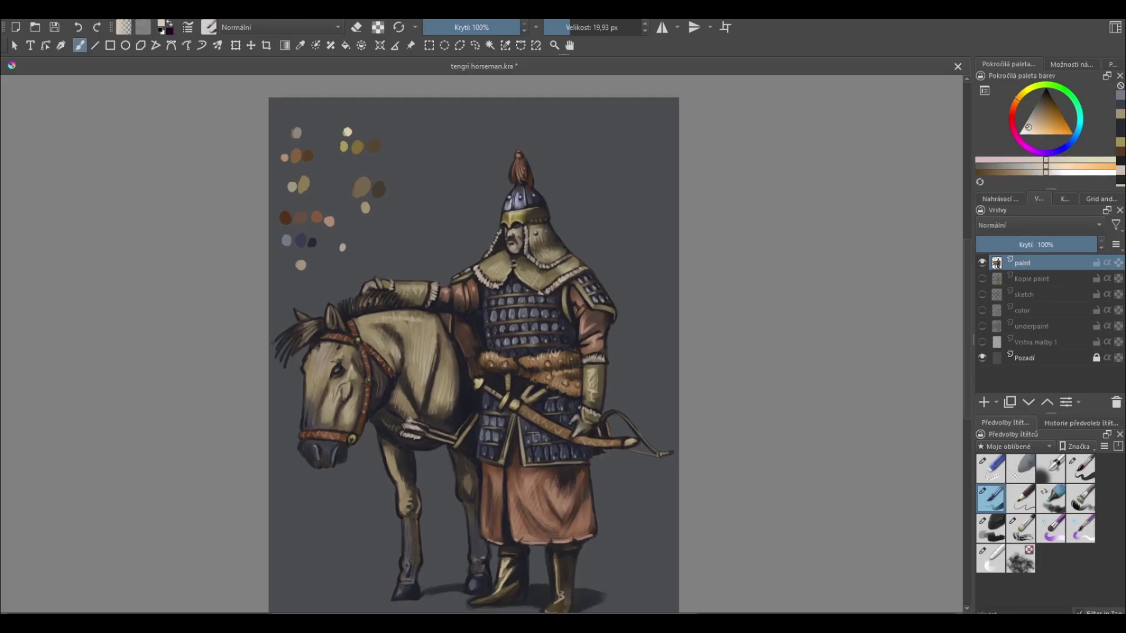
pyautogui.press('+')
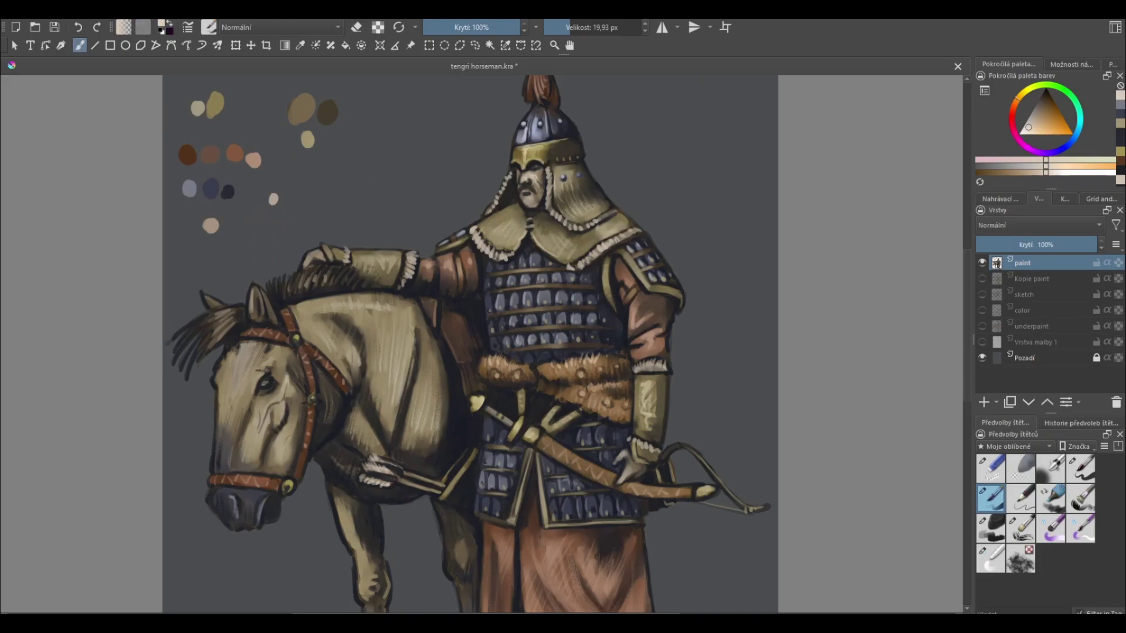
pyautogui.press('x')
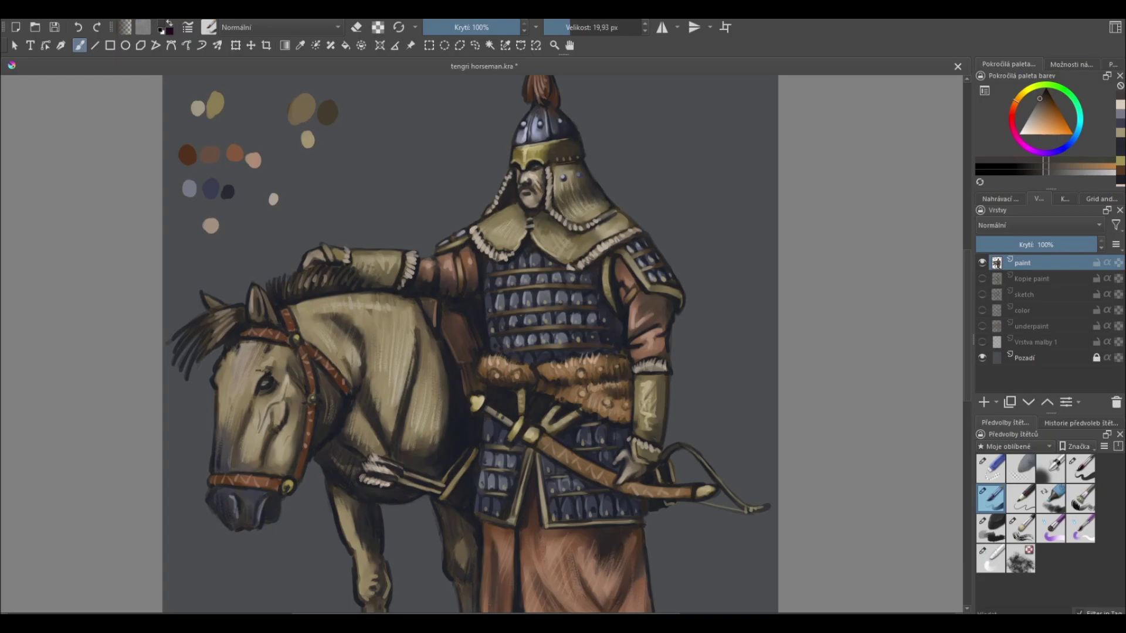
pyautogui.keyDown('ctrl'); pyautogui.click(310, 140); pyautogui.keyUp('ctrl')
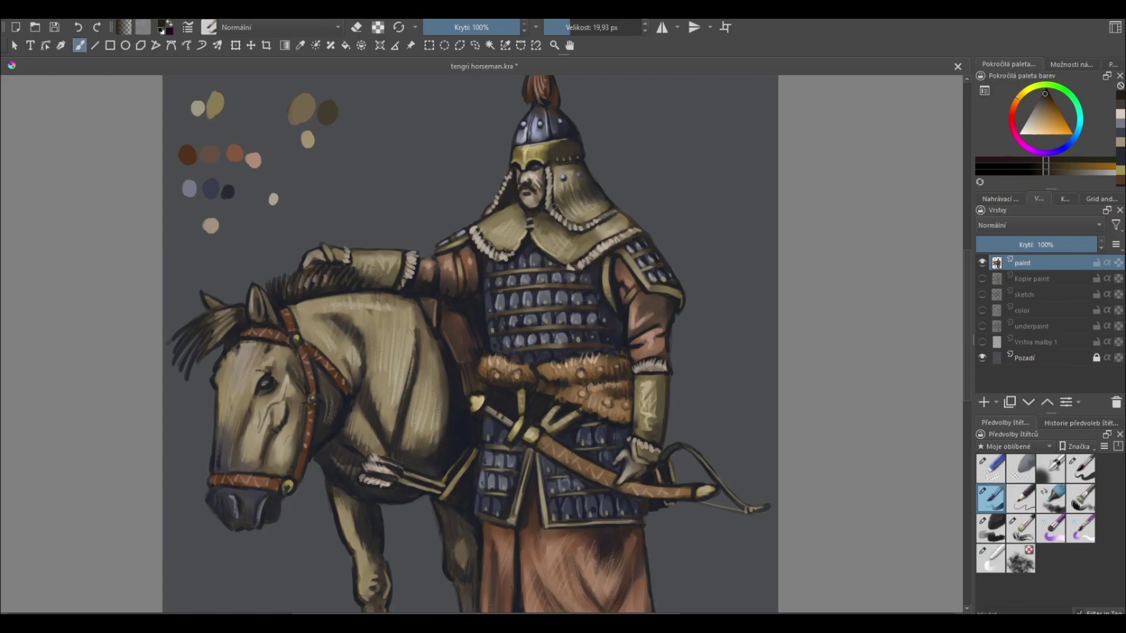
pyautogui.keyDown('ctrl'); pyautogui.click(253, 159); pyautogui.keyUp('ctrl')
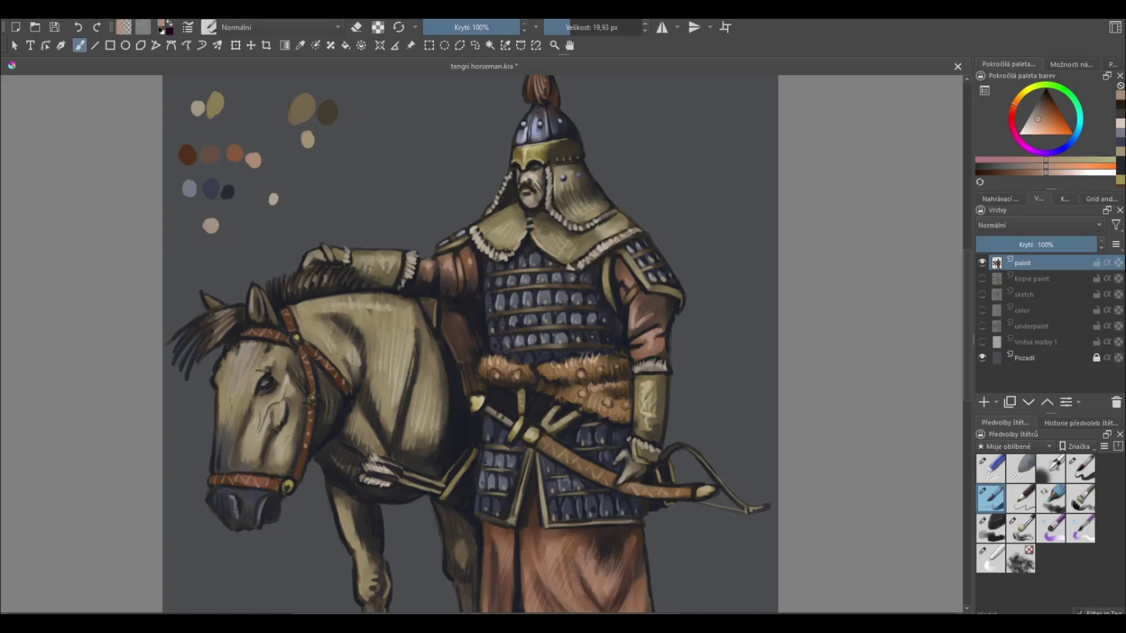
pyautogui.press('-')
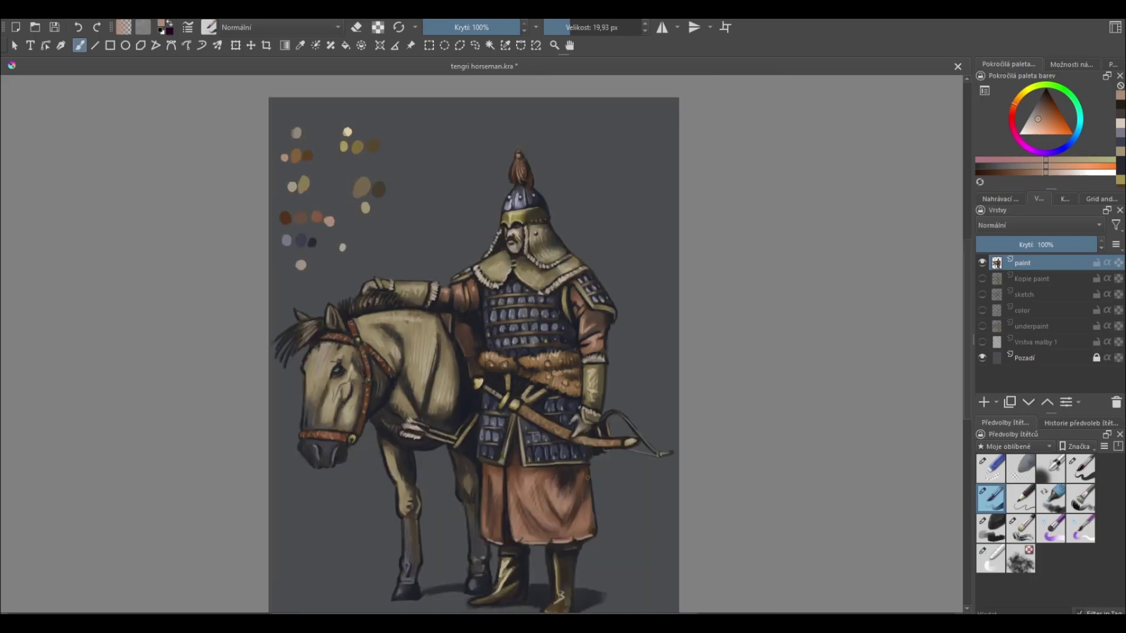
# - Sample dark horse tones and paint a dark line down the horse's neck
pyautogui.scroll(-1, 607, 476)
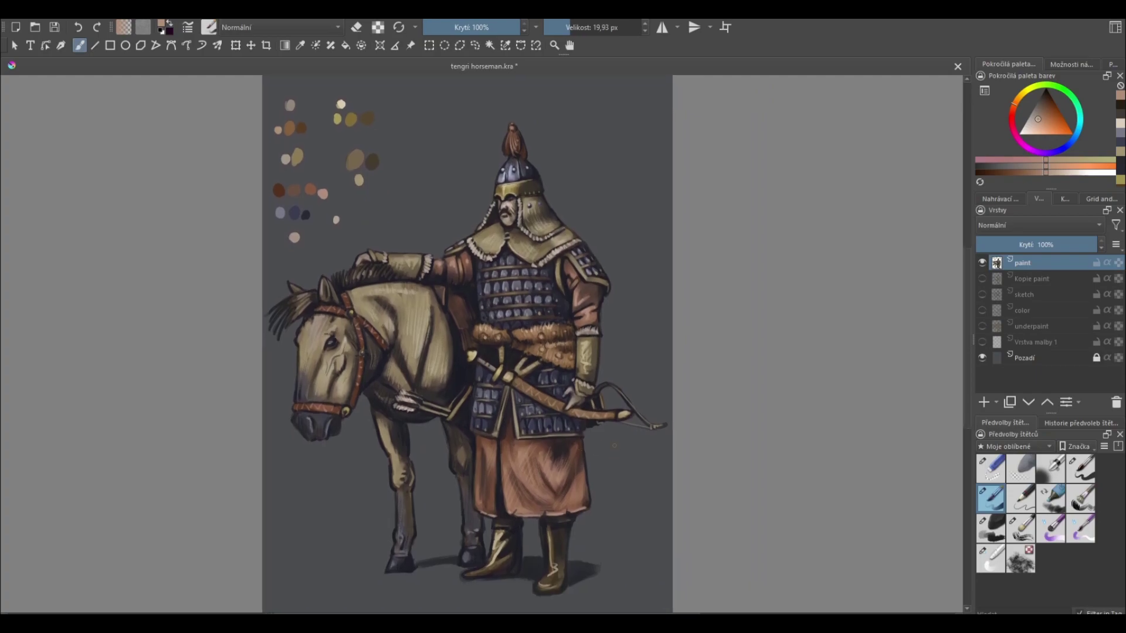
pyautogui.keyDown('ctrl'); pyautogui.click(452, 348); pyautogui.keyUp('ctrl')
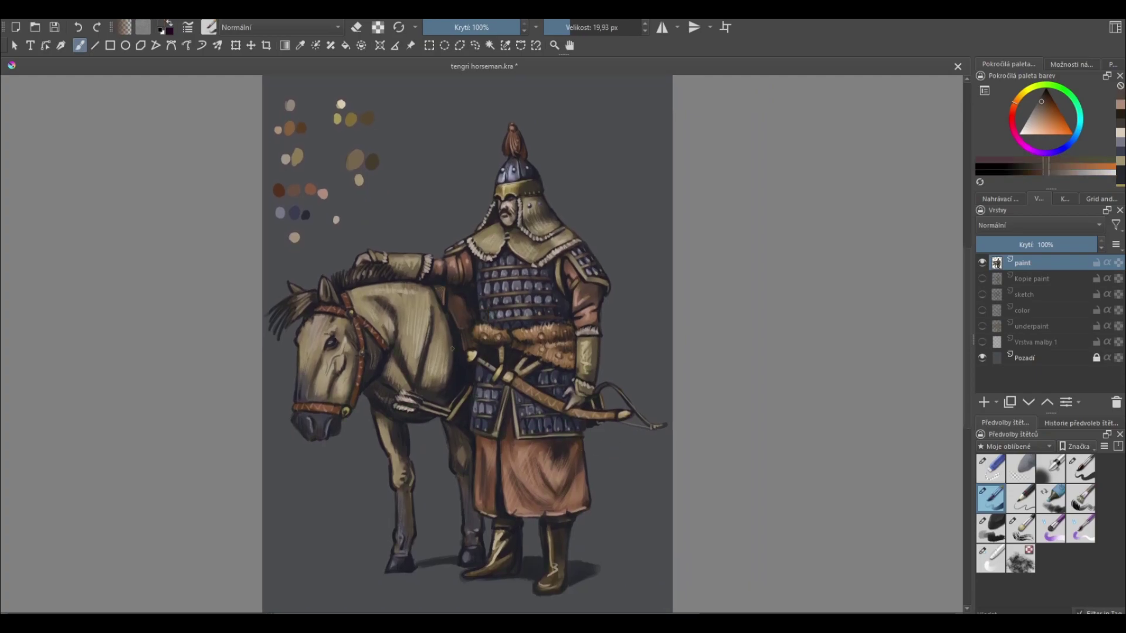
pyautogui.keyDown('ctrl'); pyautogui.click(454, 399); pyautogui.keyUp('ctrl')
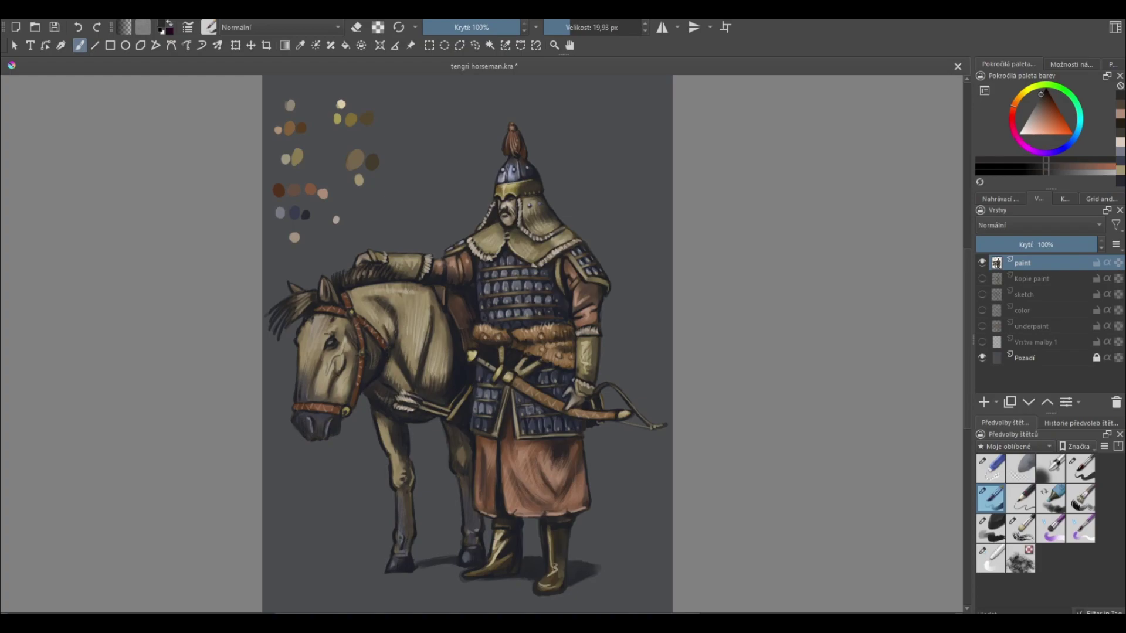
pyautogui.moveTo(393, 318); pyautogui.dragTo(392, 336)
# - Add dark strokes on the horse's forehead, then sample the tan of its head
pyautogui.keyDown('ctrl'); pyautogui.click(346, 358); pyautogui.keyUp('ctrl')
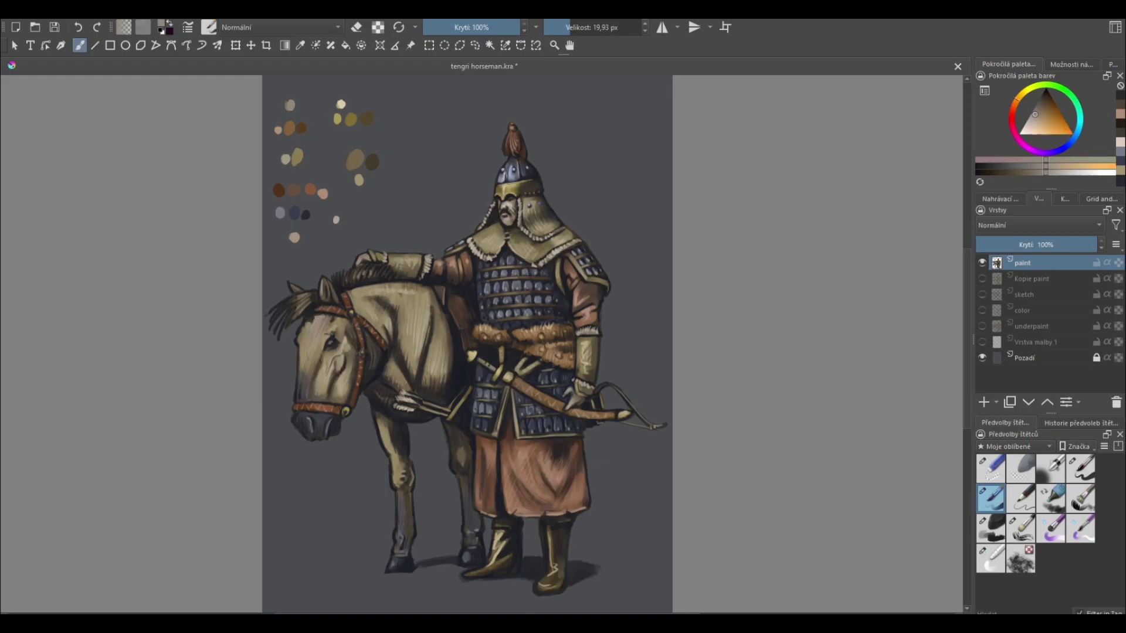
pyautogui.press('x')
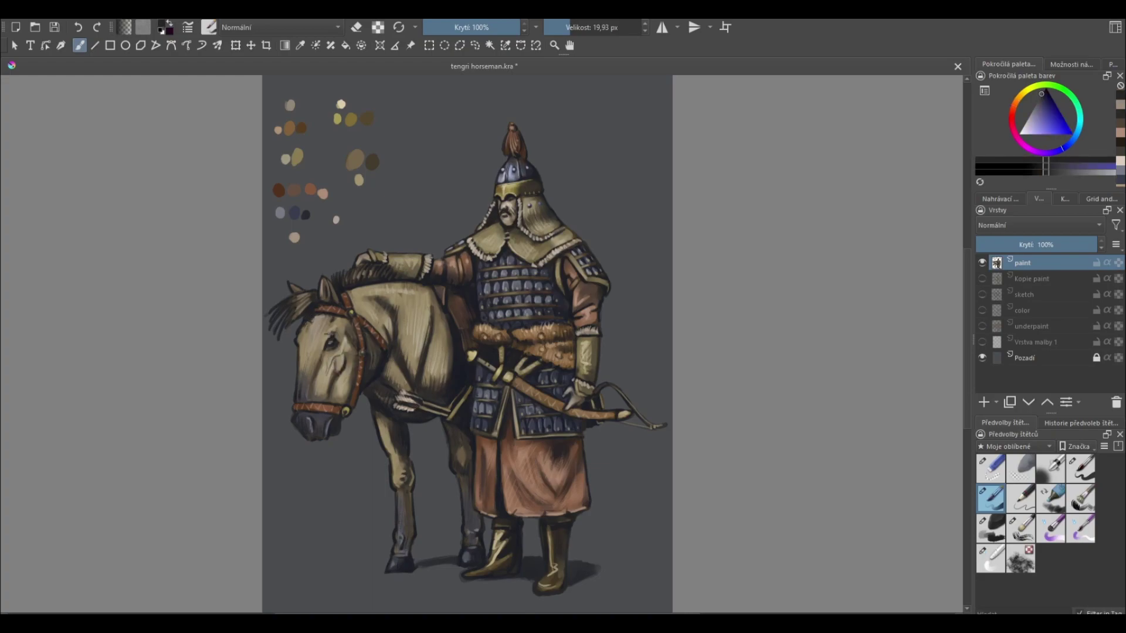
pyautogui.moveTo(311, 335); pyautogui.dragTo(315, 315)
pyautogui.keyDown('ctrl'); pyautogui.click(351, 326); pyautogui.keyUp('ctrl')
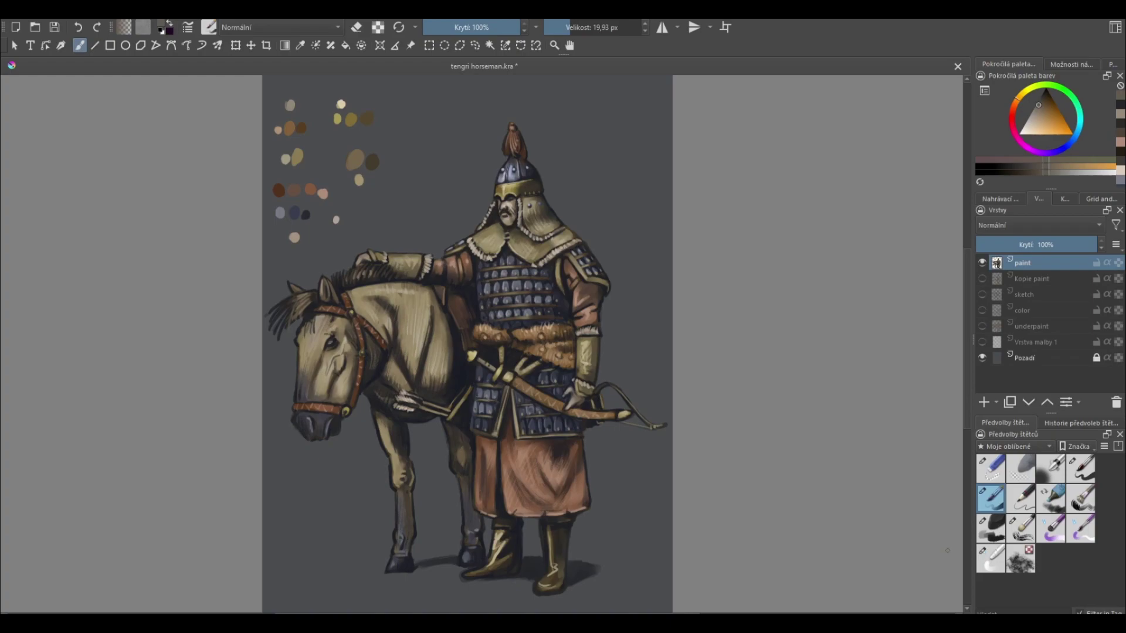
# - Try another brush, toggle the eraser off again, and sample a dark boot colour
pyautogui.click(990, 558)
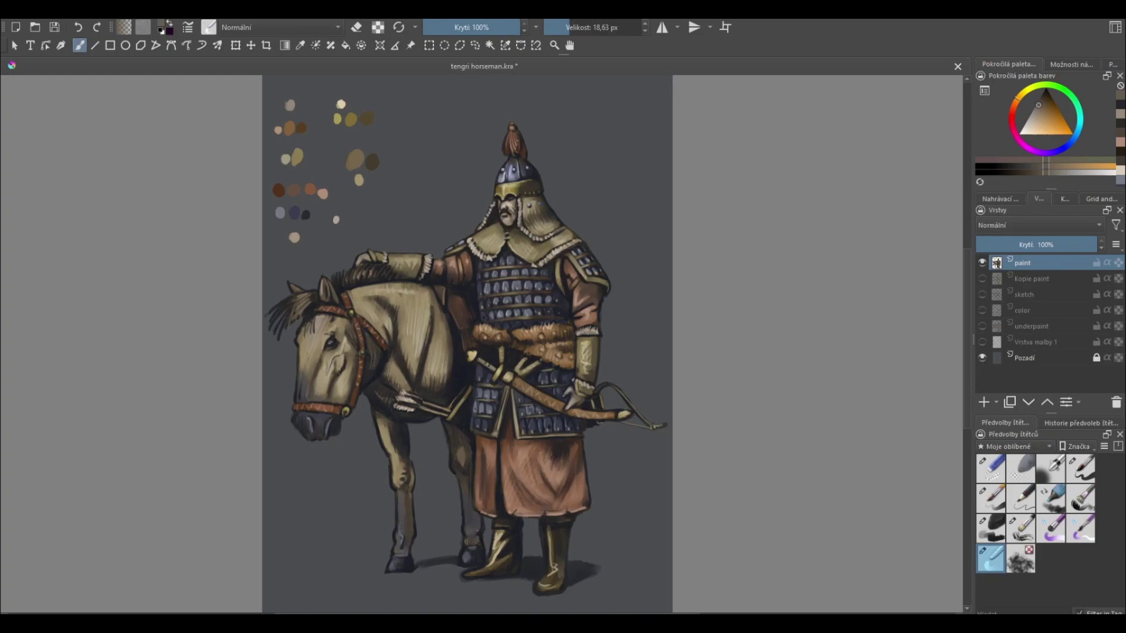
pyautogui.press('e')
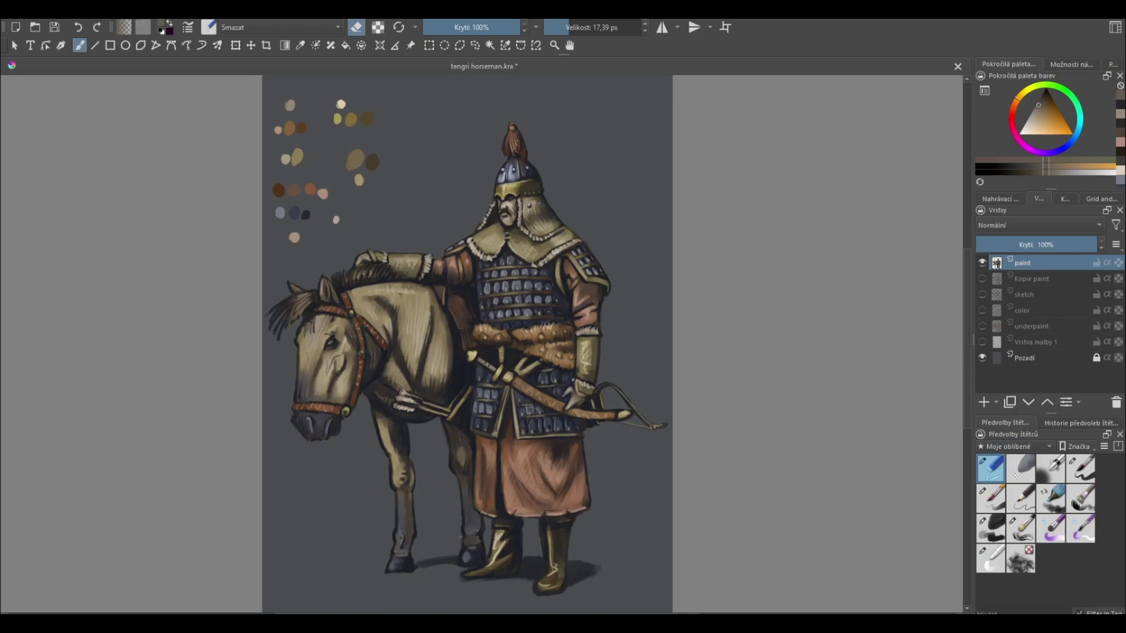
pyautogui.press('/')
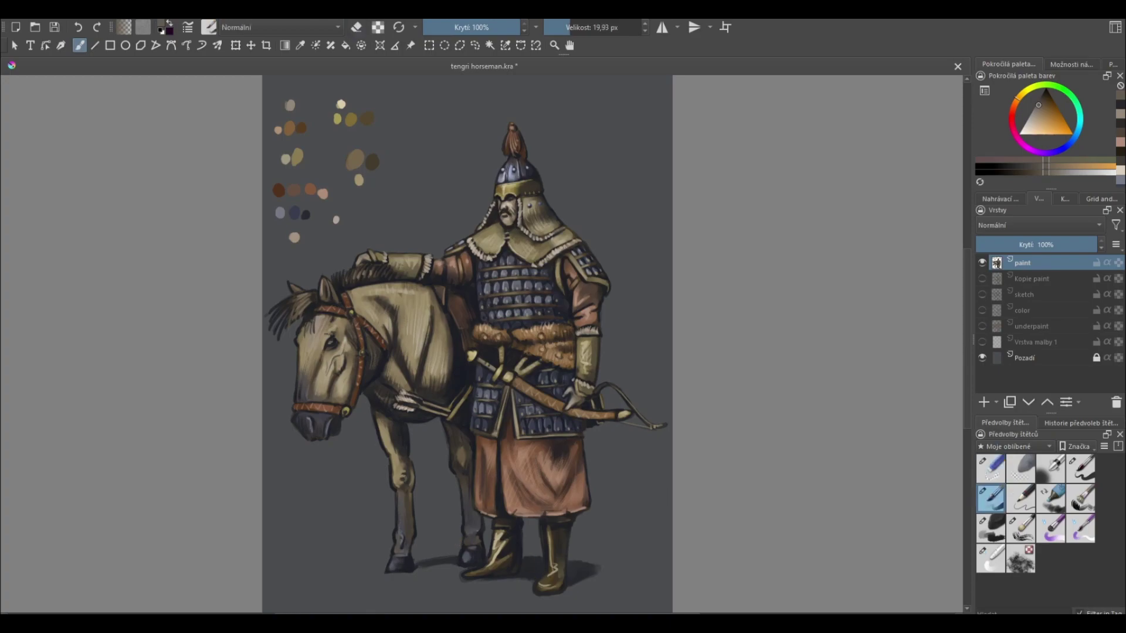
pyautogui.keyDown('ctrl'); pyautogui.click(416, 566); pyautogui.keyUp('ctrl')
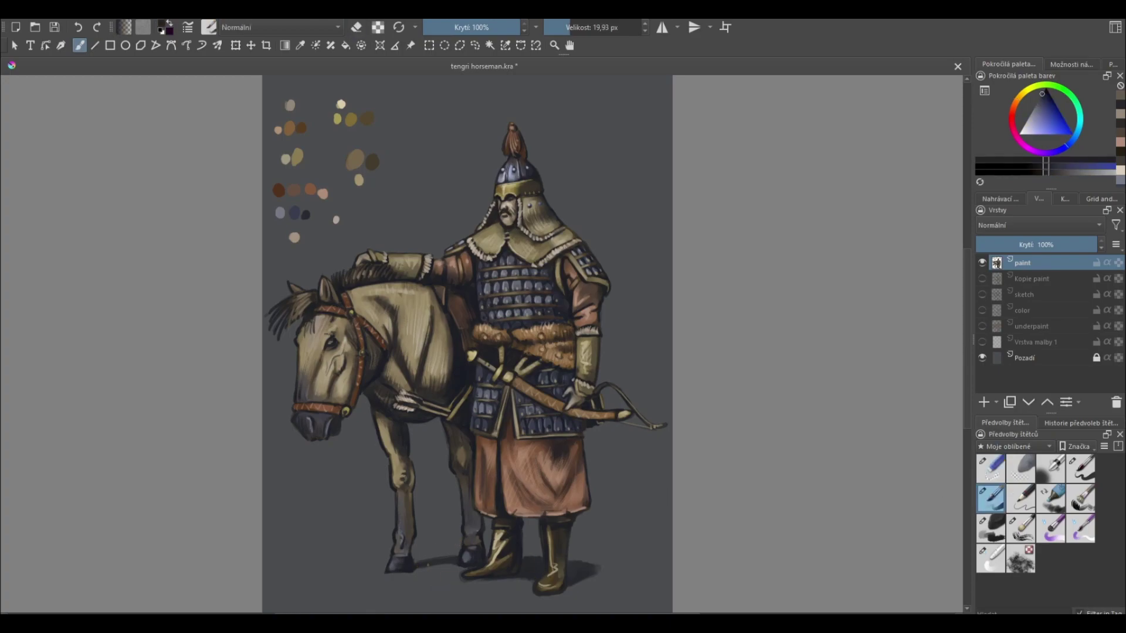
pyautogui.keyDown('ctrl'); pyautogui.click(503, 570); pyautogui.keyUp('ctrl')
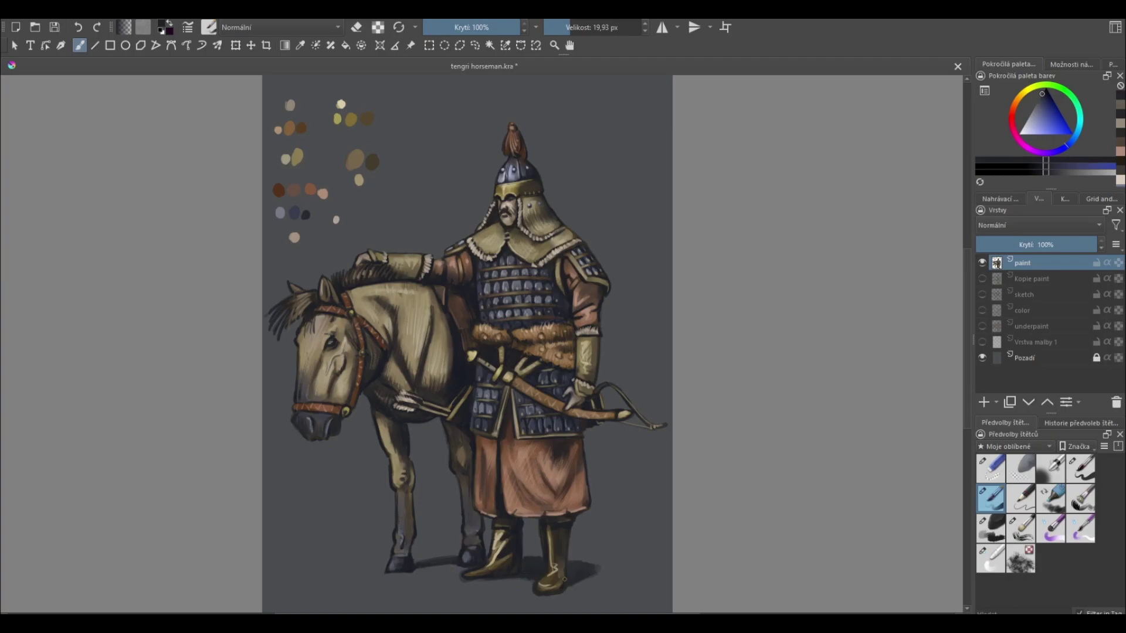
pyautogui.press('-')
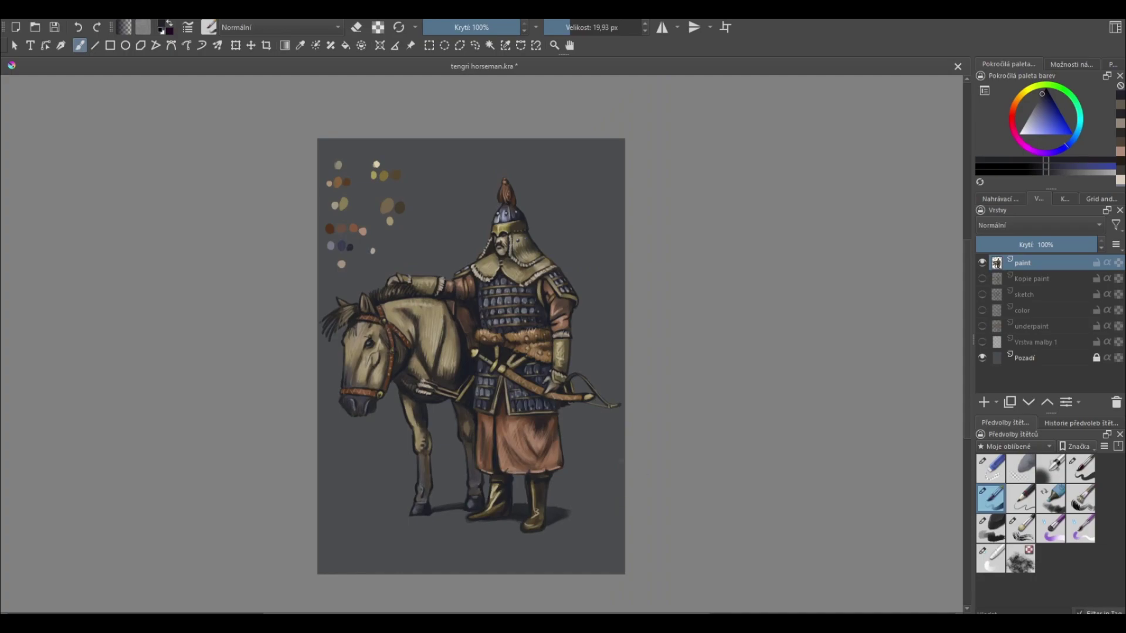
# - Sample the horse's tan and shift it to a greyer tan in the colour selector
pyautogui.scroll(1, 585, 460)
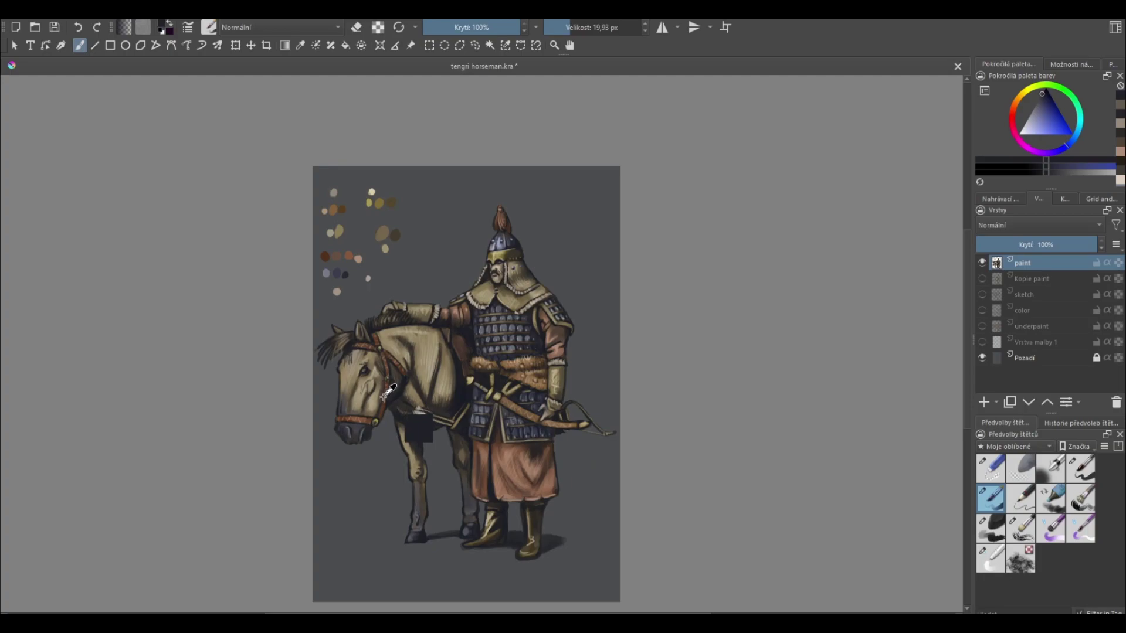
pyautogui.keyDown('ctrl'); pyautogui.click(417, 419); pyautogui.keyUp('ctrl')
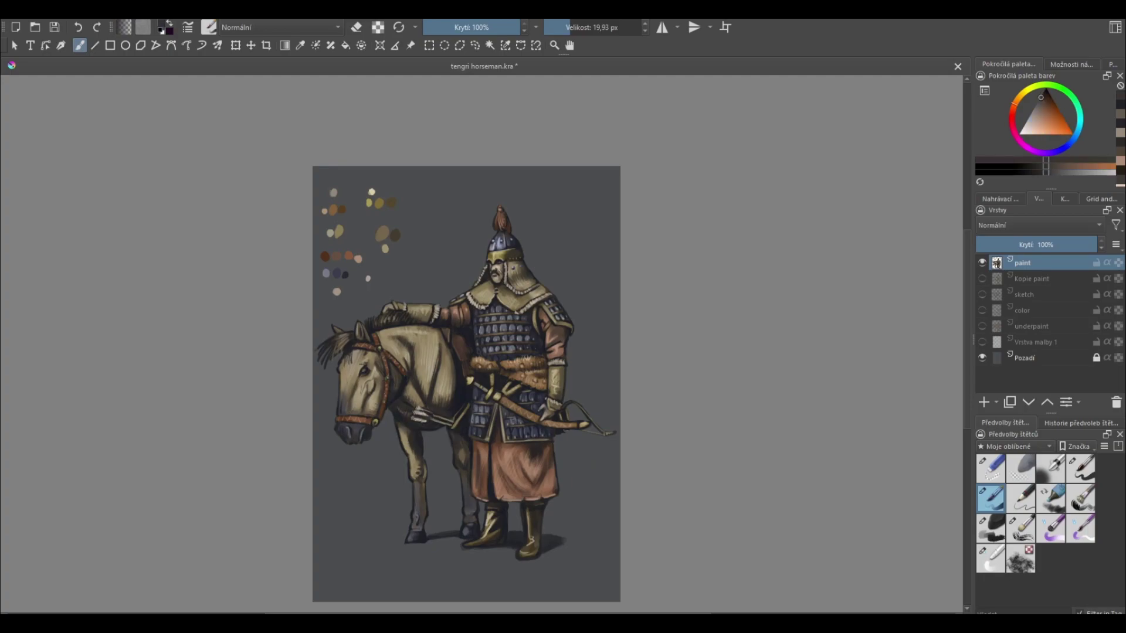
pyautogui.keyDown('ctrl'); pyautogui.click(375, 462); pyautogui.keyUp('ctrl')
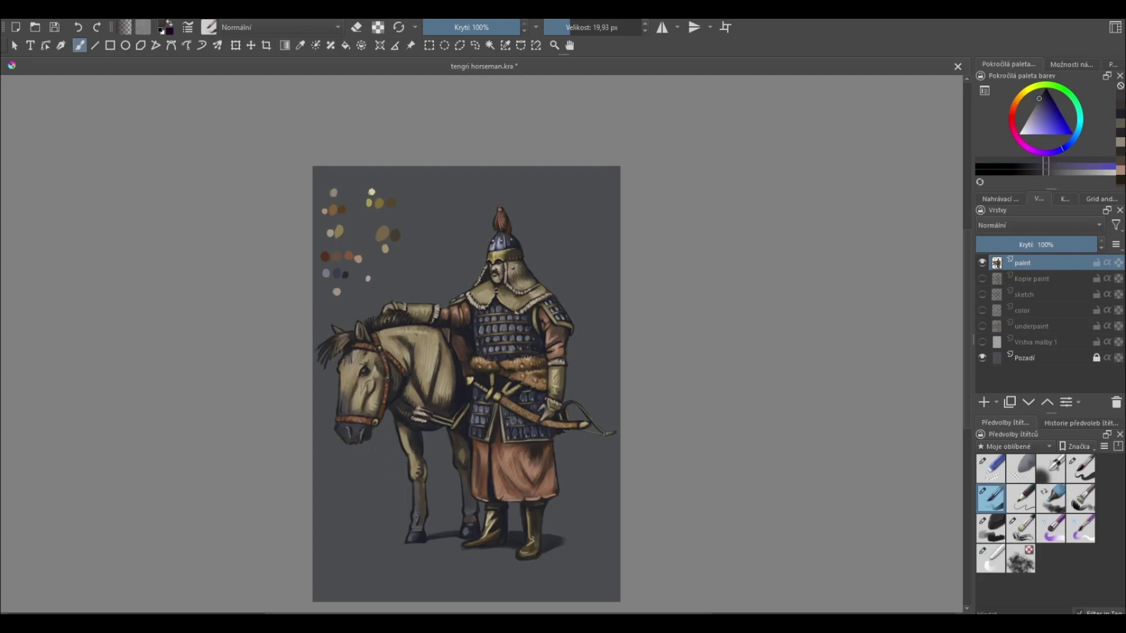
pyautogui.keyDown('ctrl'); pyautogui.click(361, 347); pyautogui.keyUp('ctrl')
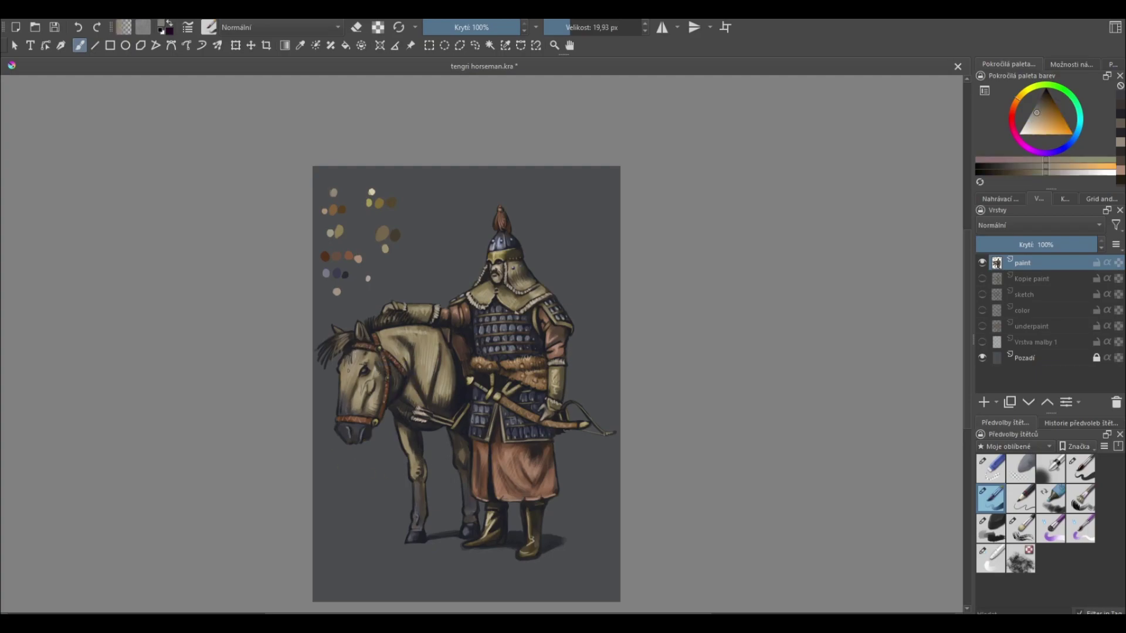
pyautogui.keyDown('ctrl'); pyautogui.click(411, 364); pyautogui.keyUp('ctrl')
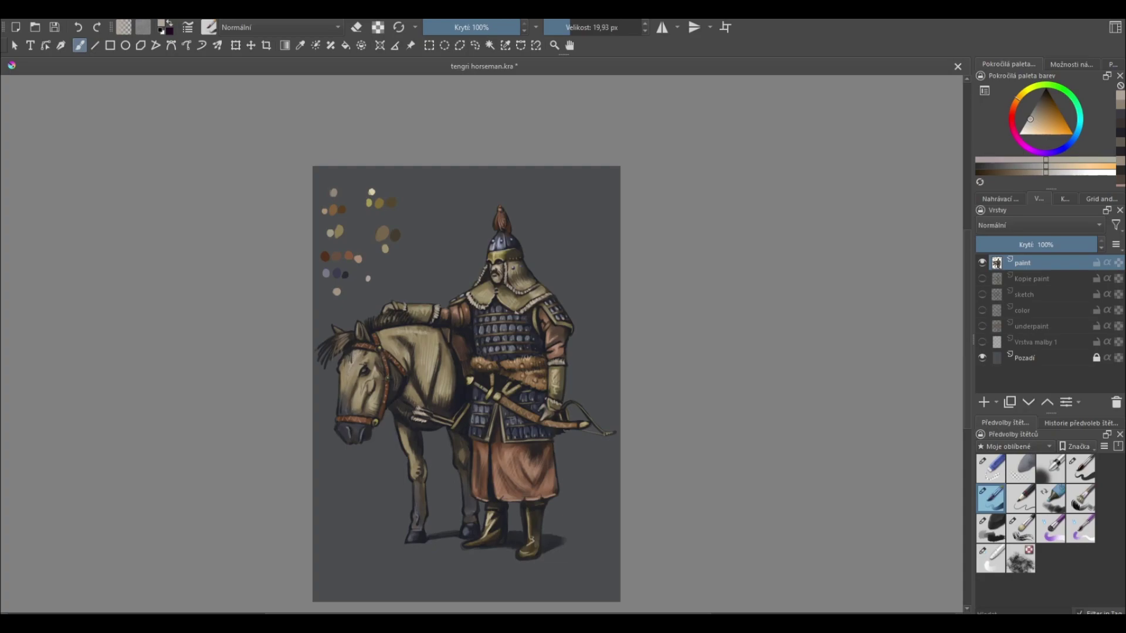
# - Switch brush preset and shrink the brush to 8.60 px
pyautogui.press('+')
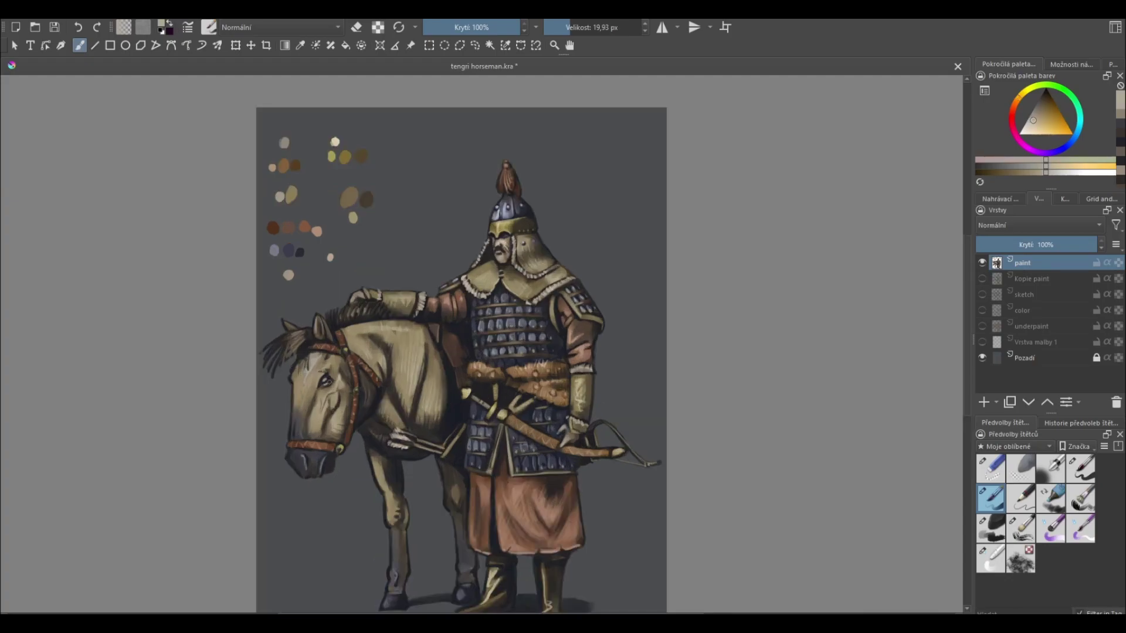
pyautogui.press('-')
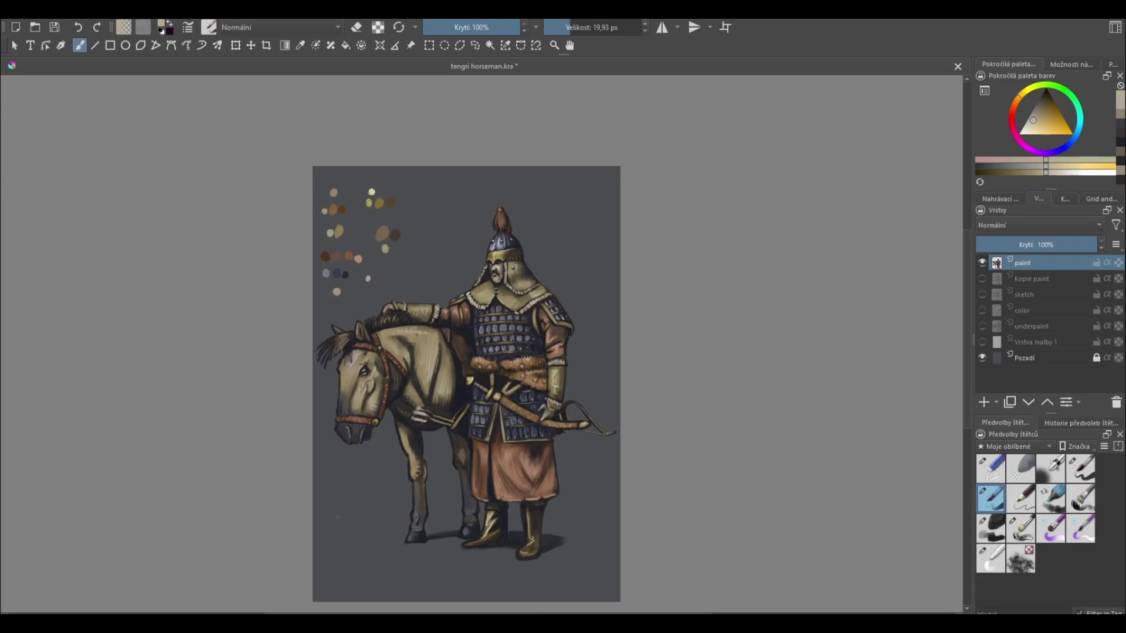
pyautogui.press('/')
pyautogui.press('+')
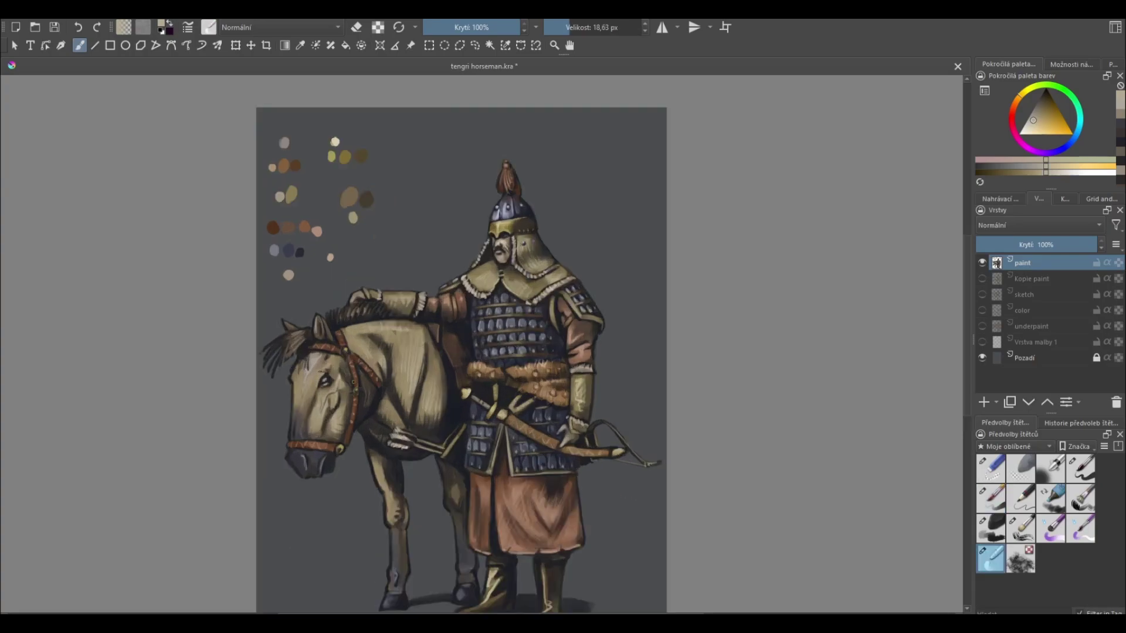
pyautogui.press('+')
pyautogui.press('[')
pyautogui.press('[')
pyautogui.press('[')
pyautogui.press('[')
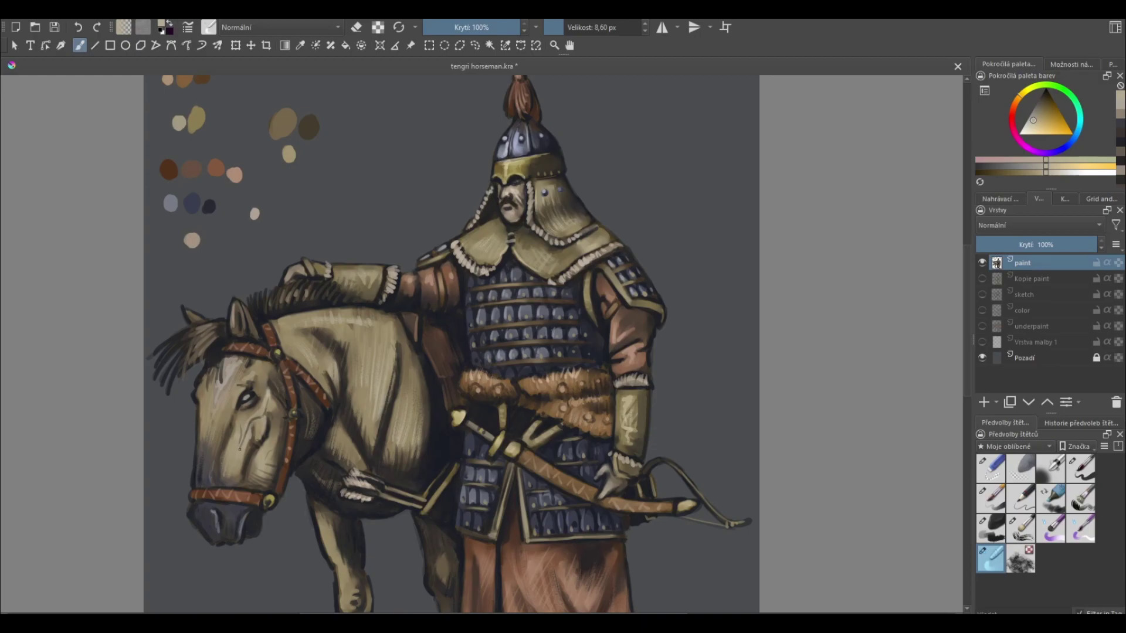
pyautogui.press('-')
pyautogui.press('-')
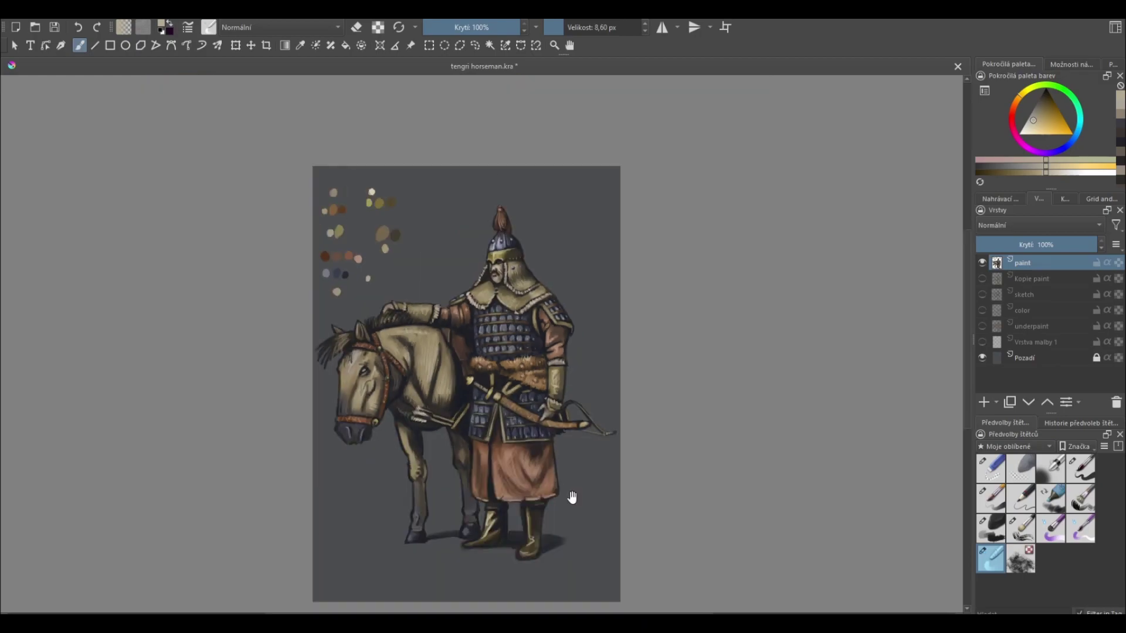
pyautogui.moveTo(574, 496); pyautogui.dragTo(567, 476)
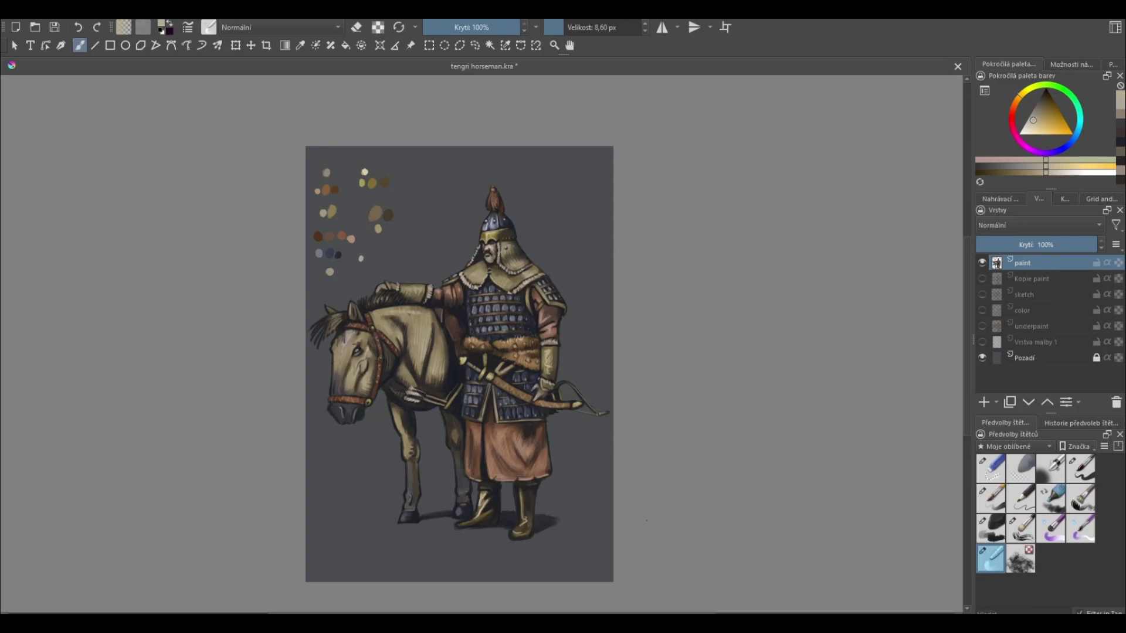
# - Erase stray hairs on the mane's left edge with the larger brush, then resume painting
pyautogui.press('/')
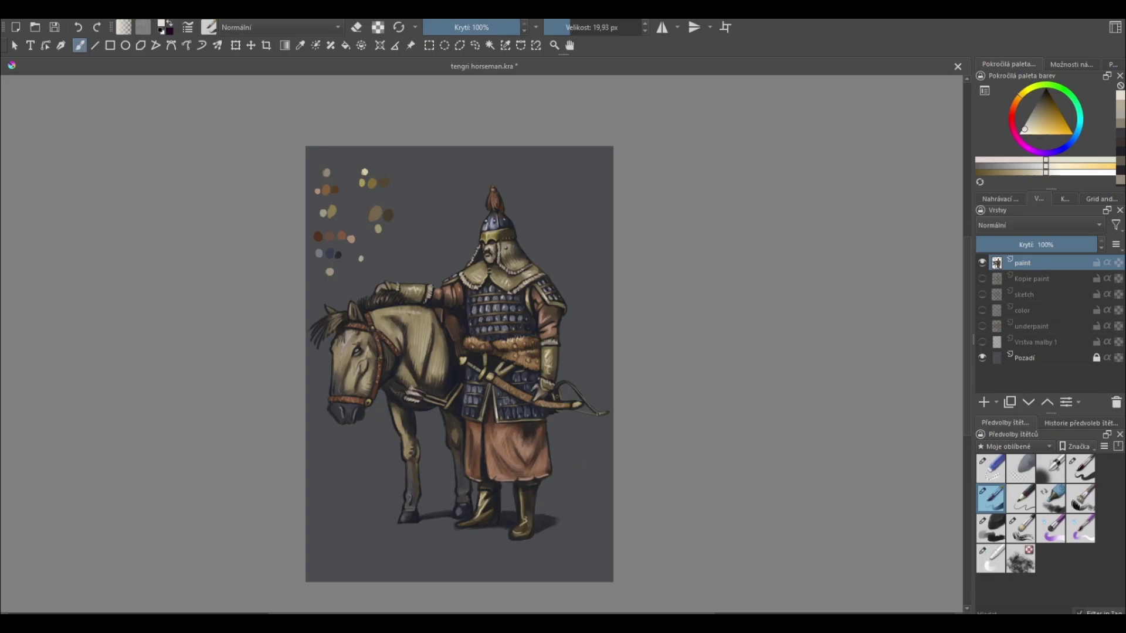
pyautogui.keyDown('ctrl'); pyautogui.click(343, 321); pyautogui.keyUp('ctrl')
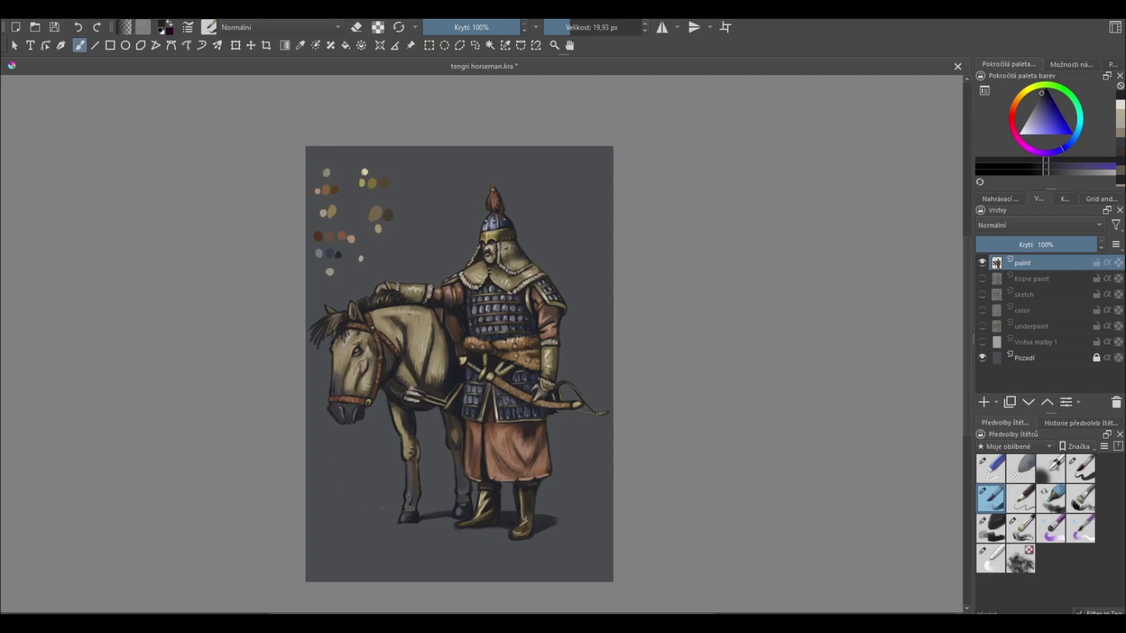
pyautogui.keyDown('ctrl'); pyautogui.click(364, 351); pyautogui.keyUp('ctrl')
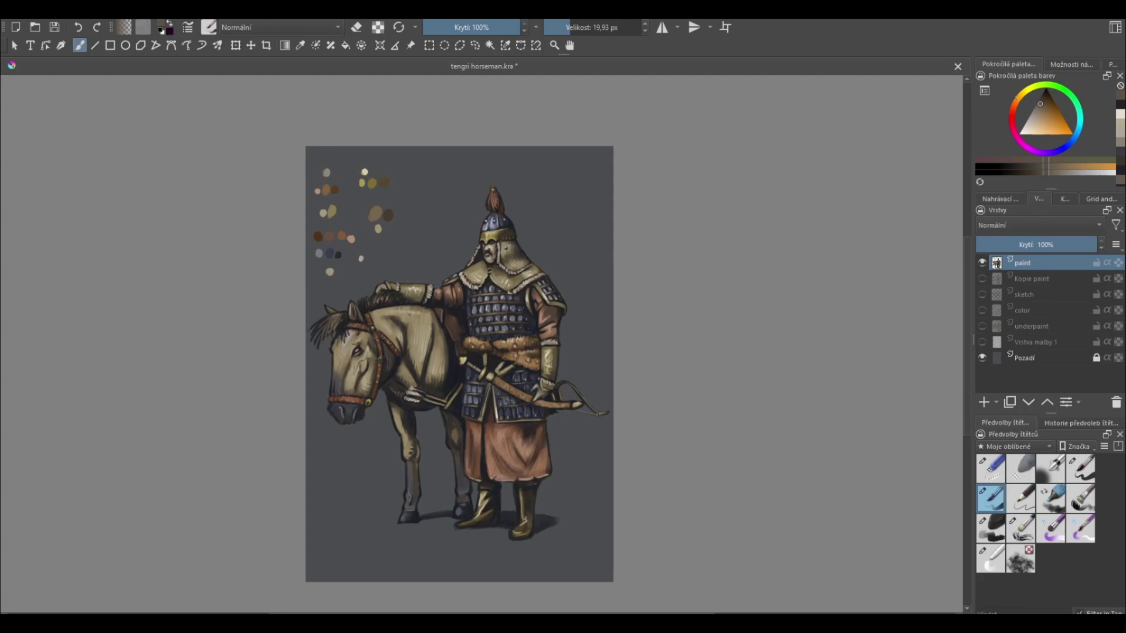
pyautogui.press('e')
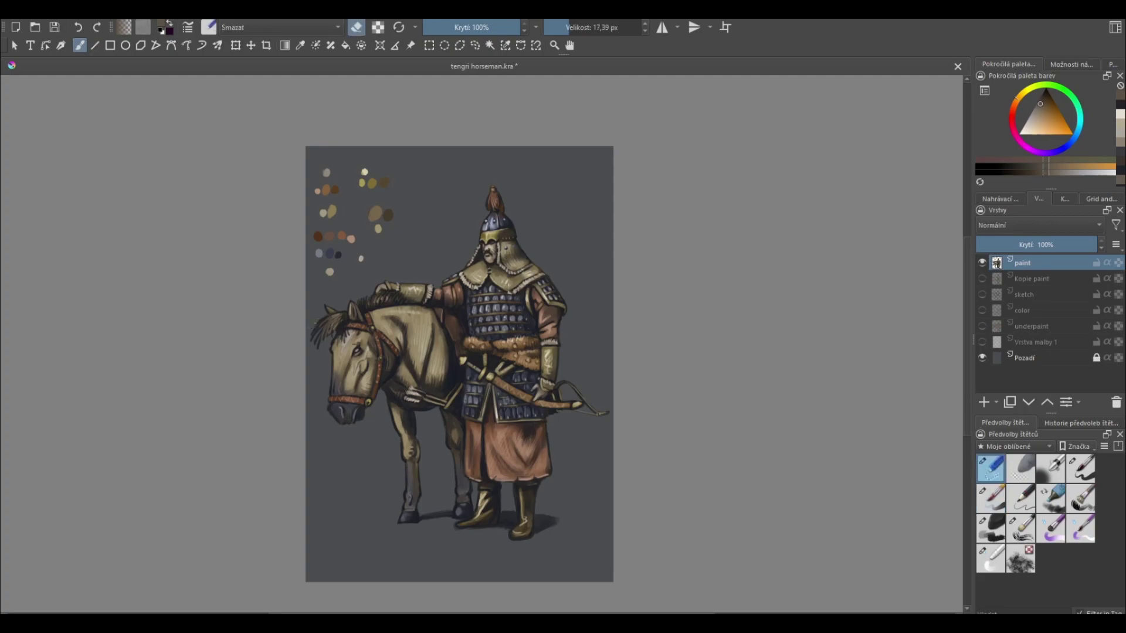
pyautogui.moveTo(318, 324); pyautogui.dragTo(311, 342)
pyautogui.press('/')
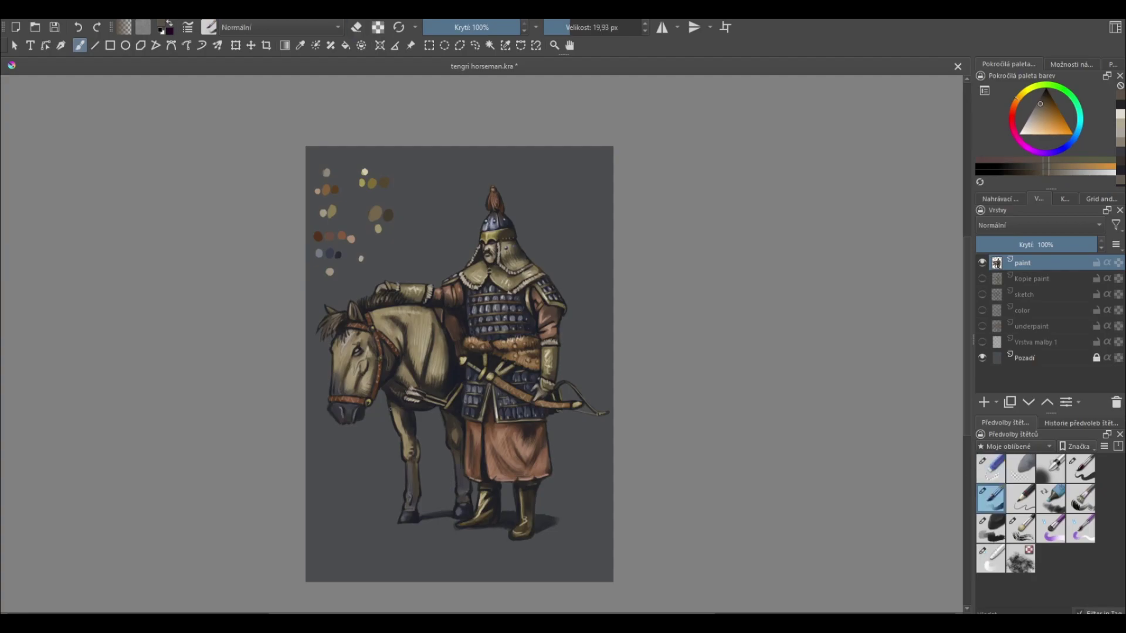
pyautogui.press('+')
pyautogui.keyDown('ctrl'); pyautogui.click(340, 171); pyautogui.keyUp('ctrl')
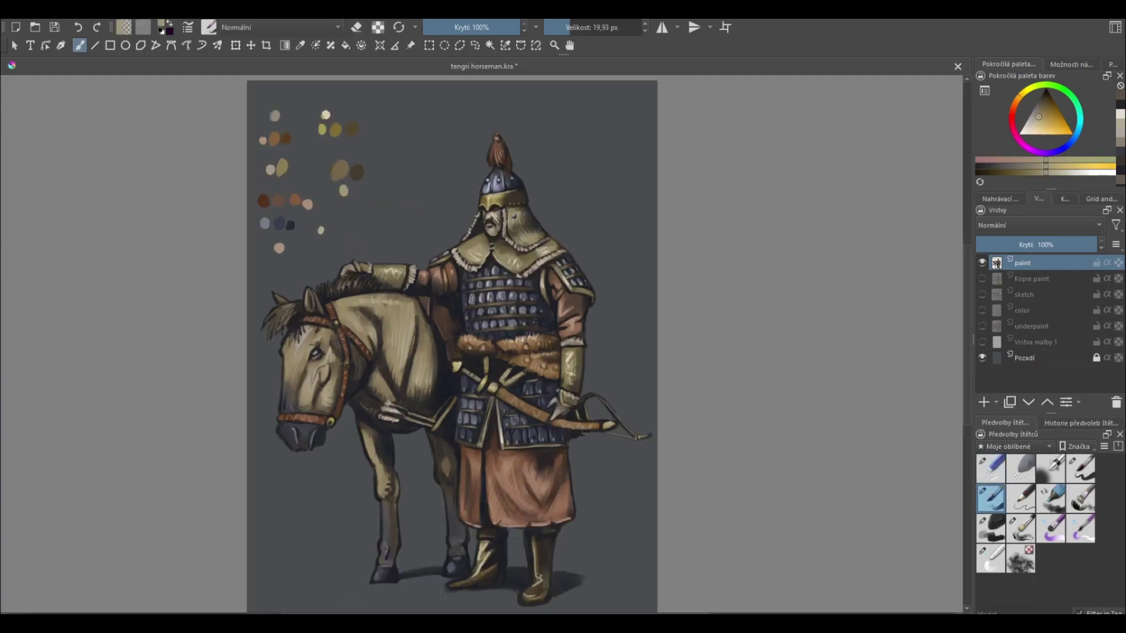
# - Paint lightened highlights on the horse's forehead, cheek and bridle with the larger ink brush
pyautogui.moveTo(287, 306); pyautogui.dragTo(285, 323)
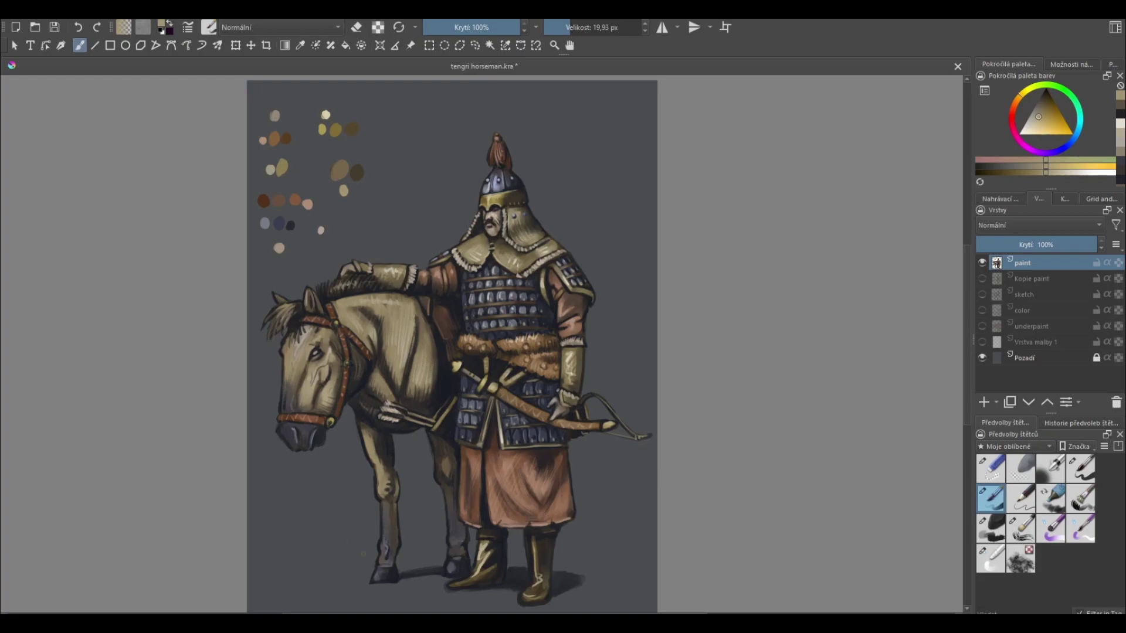
pyautogui.press('/')
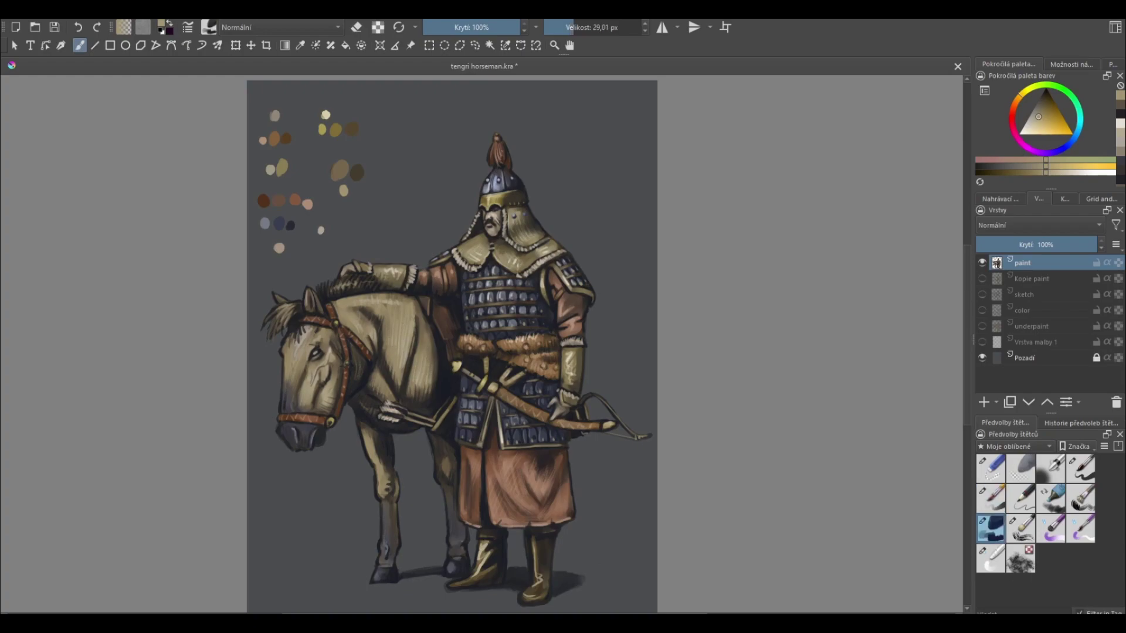
pyautogui.press('l')
pyautogui.press('l')
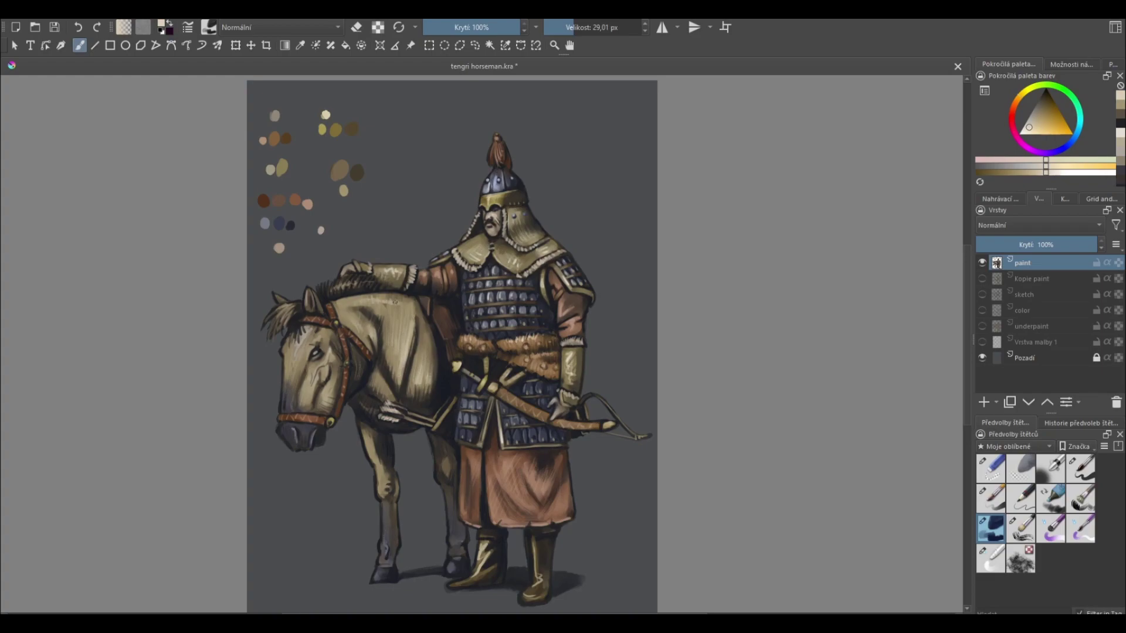
pyautogui.moveTo(296, 357); pyautogui.dragTo(308, 402)
pyautogui.moveTo(329, 339)
pyautogui.mouseDown()
pyautogui.moveTo(291, 358)
pyautogui.moveTo(291, 371)
pyautogui.mouseUp()
# - Brighten the robe's lower-left edge and highlight down the warrior's right arm
pyautogui.keyDown('ctrl'); pyautogui.click(303, 427); pyautogui.keyUp('ctrl')
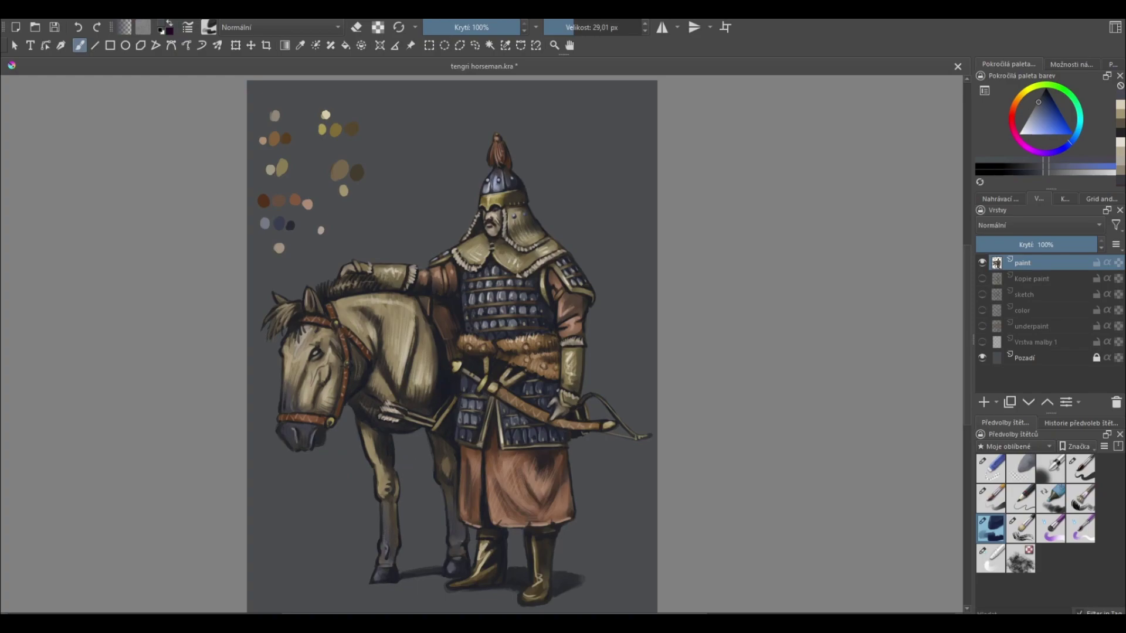
pyautogui.keyDown('ctrl'); pyautogui.click(563, 516); pyautogui.keyUp('ctrl')
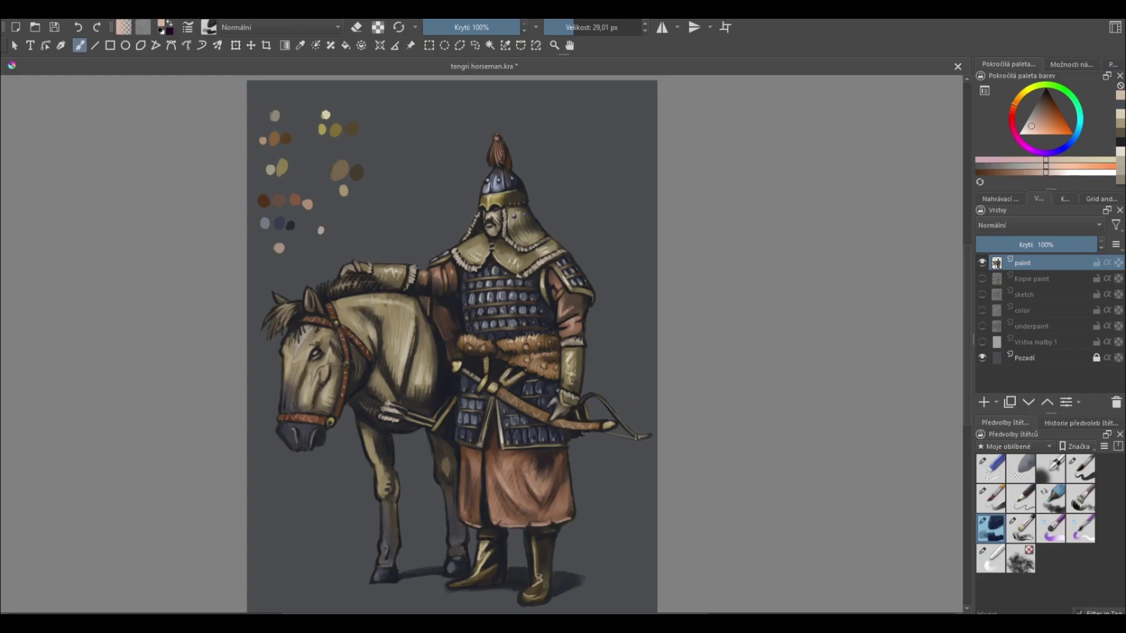
pyautogui.moveTo(476, 507); pyautogui.dragTo(476, 522)
pyautogui.moveTo(567, 296); pyautogui.dragTo(572, 316)
# - Highlight the helmet plume with a lightened pinkish tone on the 19.93 px brush
pyautogui.press('/')
pyautogui.keyDown('ctrl'); pyautogui.click(308, 203); pyautogui.keyUp('ctrl')
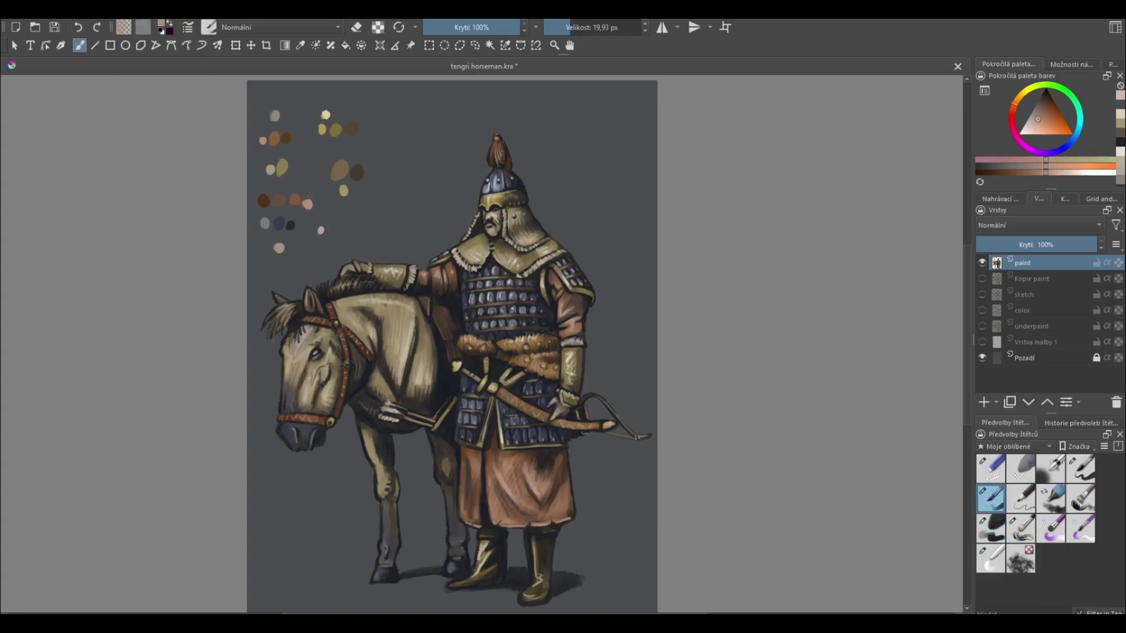
pyautogui.press('l')
pyautogui.moveTo(492, 151); pyautogui.dragTo(493, 162)
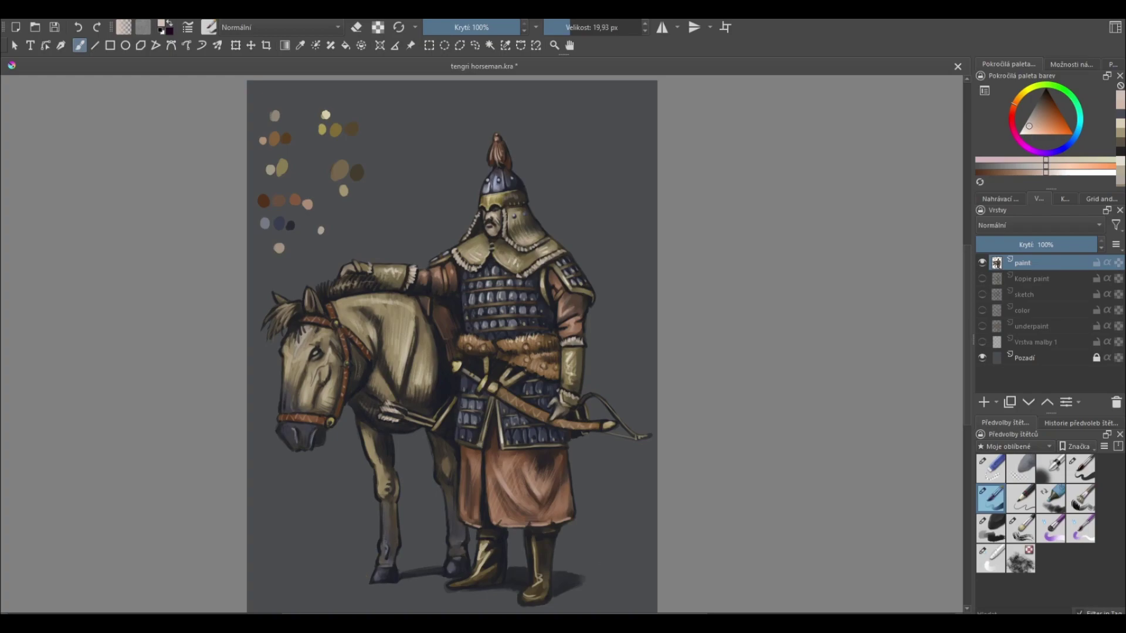
pyautogui.keyDown('ctrl'); pyautogui.click(408, 488); pyautogui.keyUp('ctrl')
pyautogui.press('/')
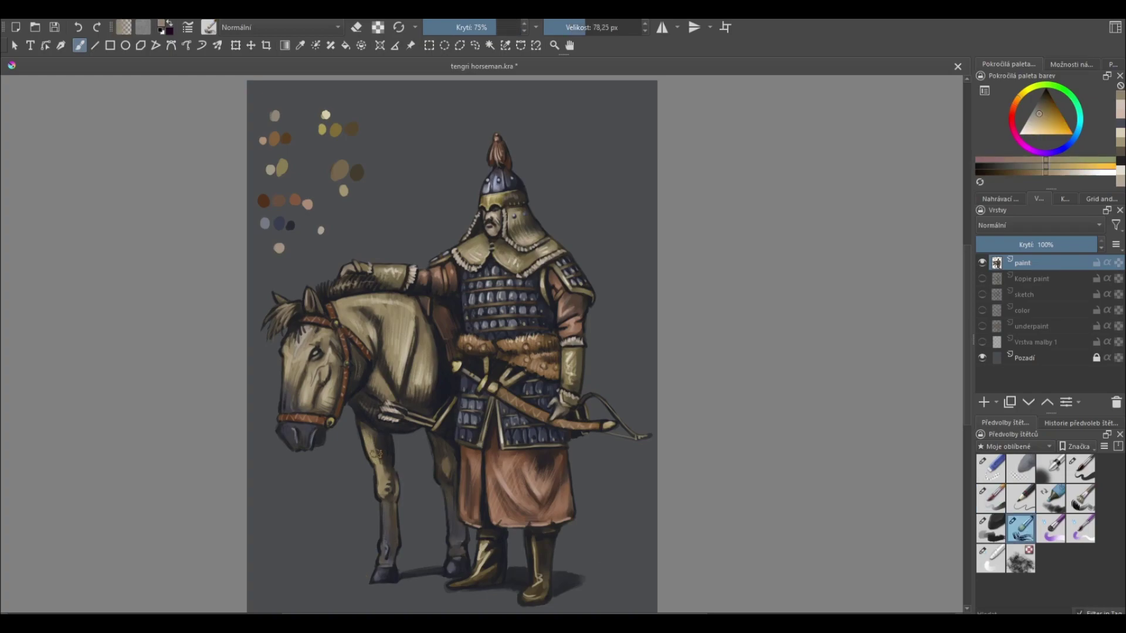
# - Brighten the horse's front leg at 24.19 px, then set a slightly enlarged small opaque brush
pyautogui.press('[')
pyautogui.press('[')
pyautogui.press('[')
pyautogui.press('k')
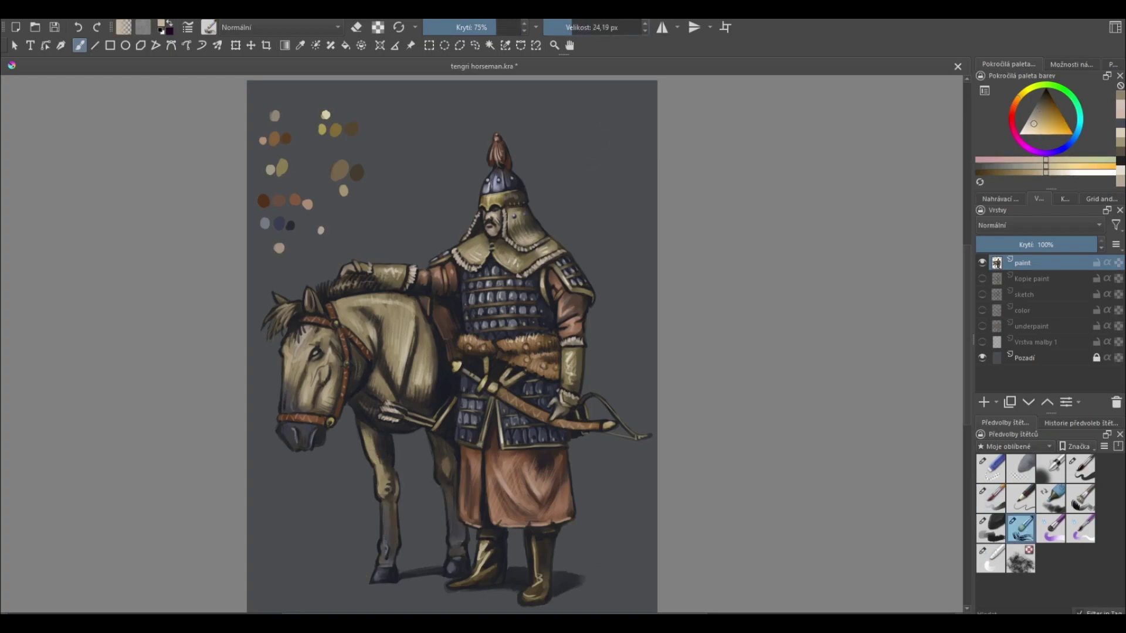
pyautogui.moveTo(380, 452); pyautogui.dragTo(387, 466)
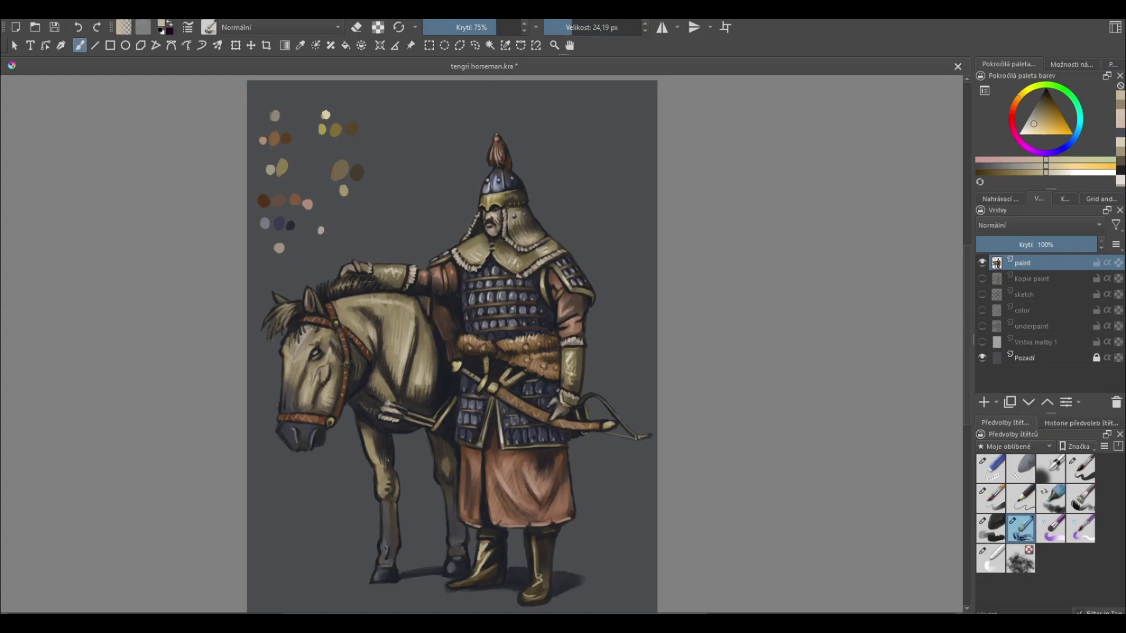
pyautogui.keyDown('ctrl'); pyautogui.click(454, 604); pyautogui.keyUp('ctrl')
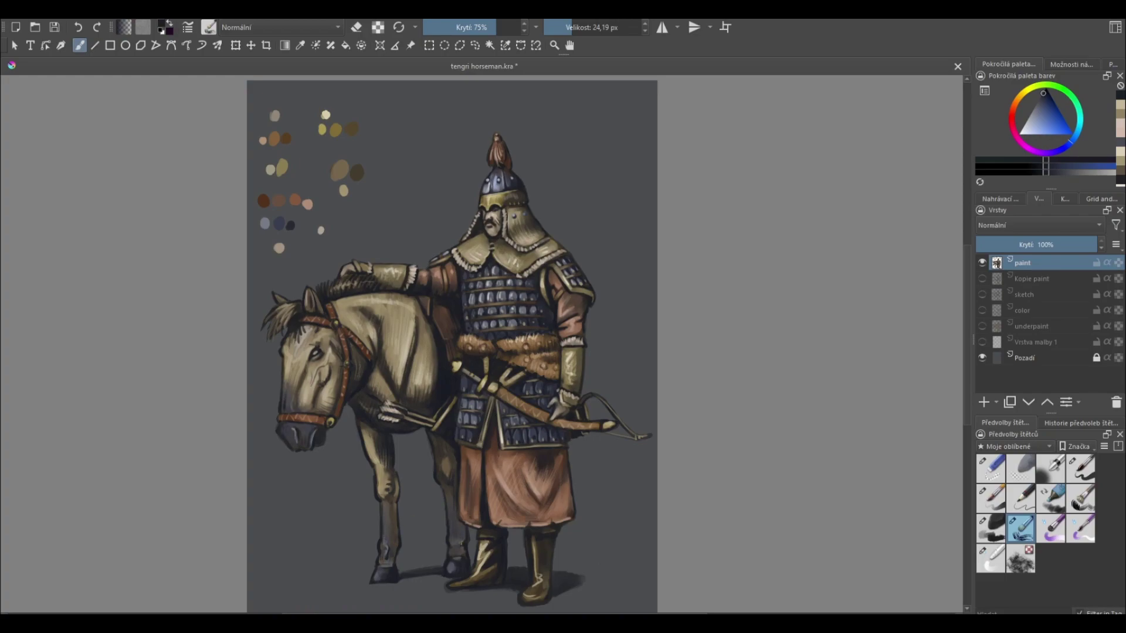
pyautogui.press('/')
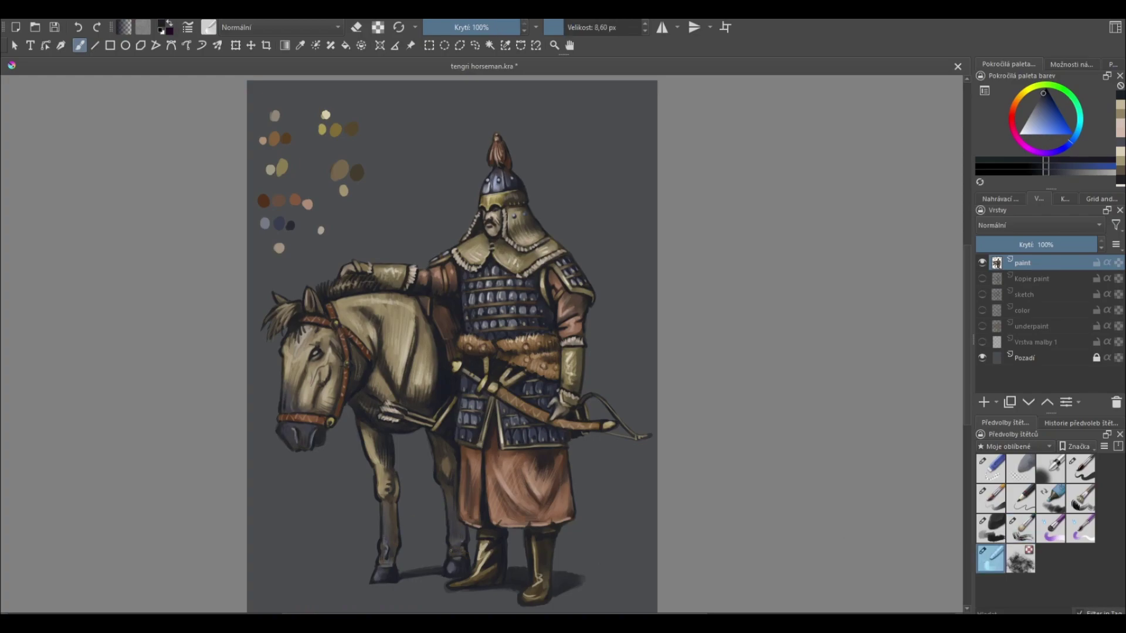
pyautogui.press(']')
pyautogui.press(']')
pyautogui.press('-')
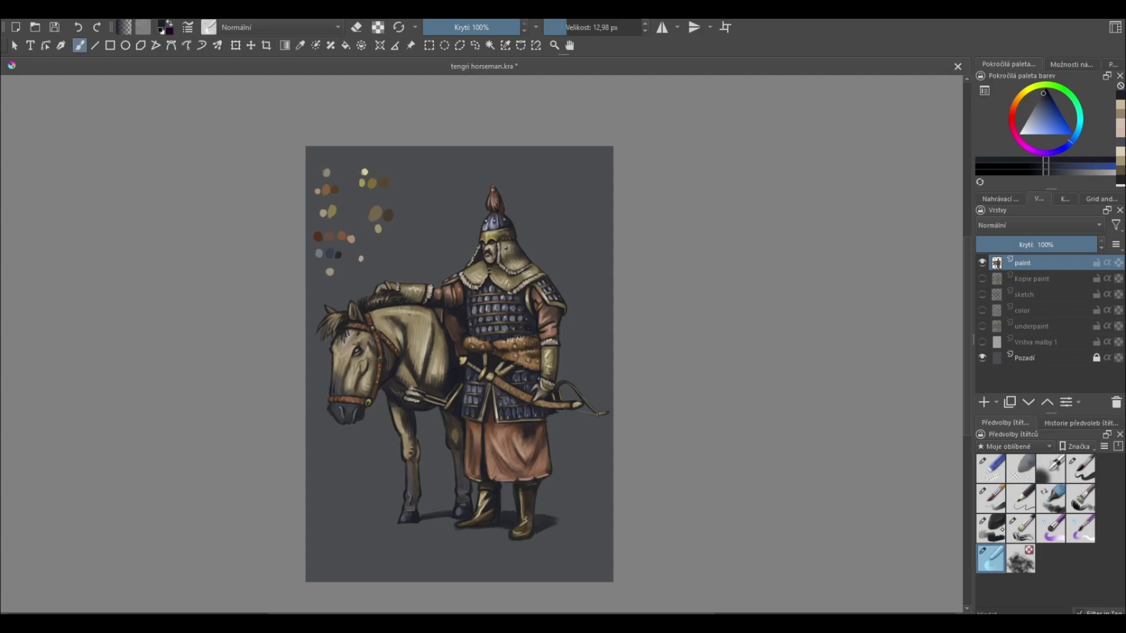
# - Blend a subtle tan stroke on the horse's neck and choose a greyer tan
pyautogui.click(997, 530)
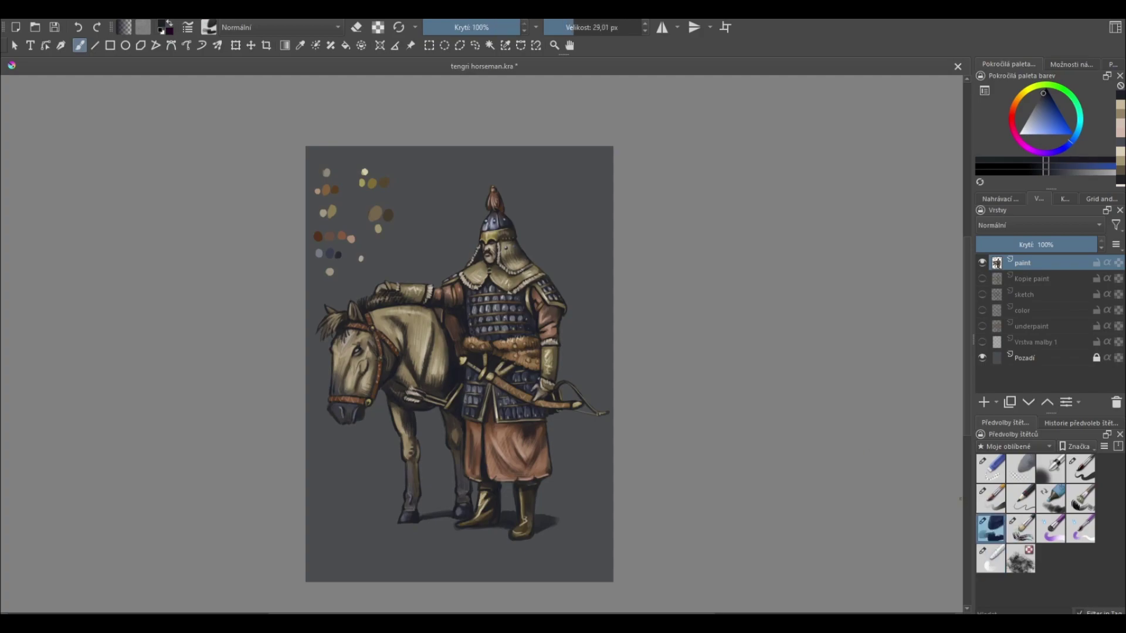
pyautogui.keyDown('ctrl'); pyautogui.click(434, 342); pyautogui.keyUp('ctrl')
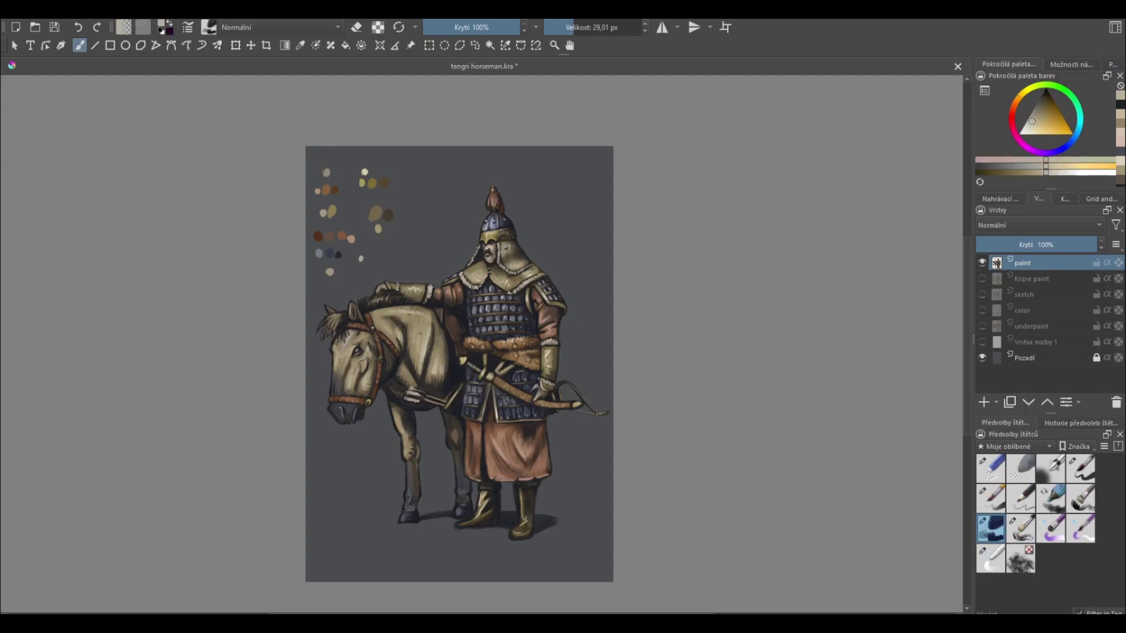
pyautogui.moveTo(420, 352); pyautogui.dragTo(424, 362)
pyautogui.press('/')
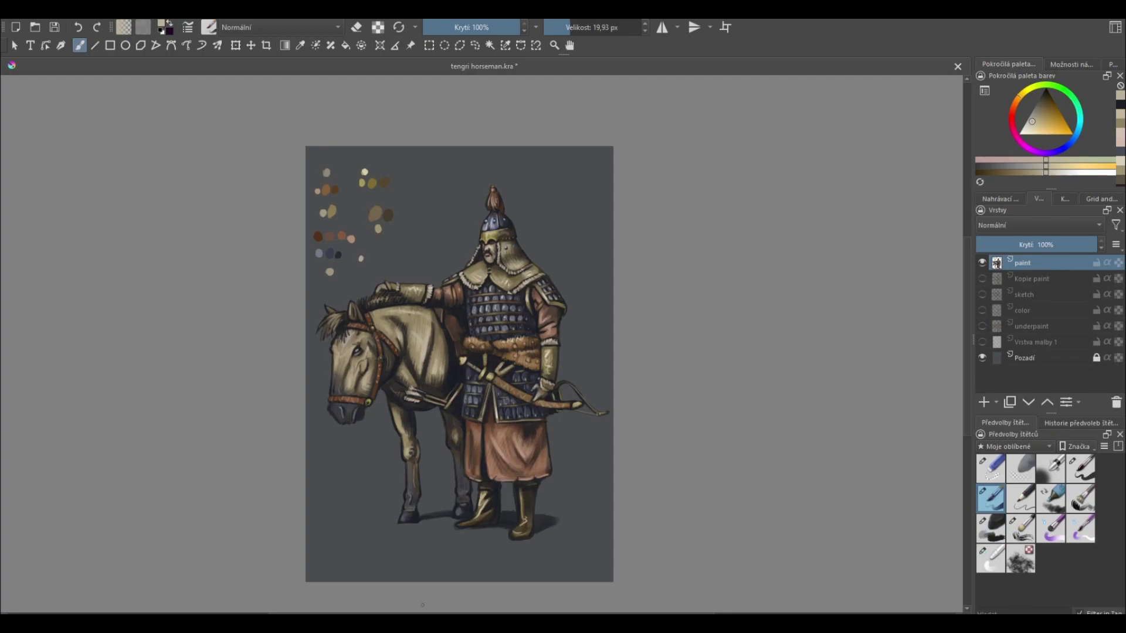
pyautogui.press('x')
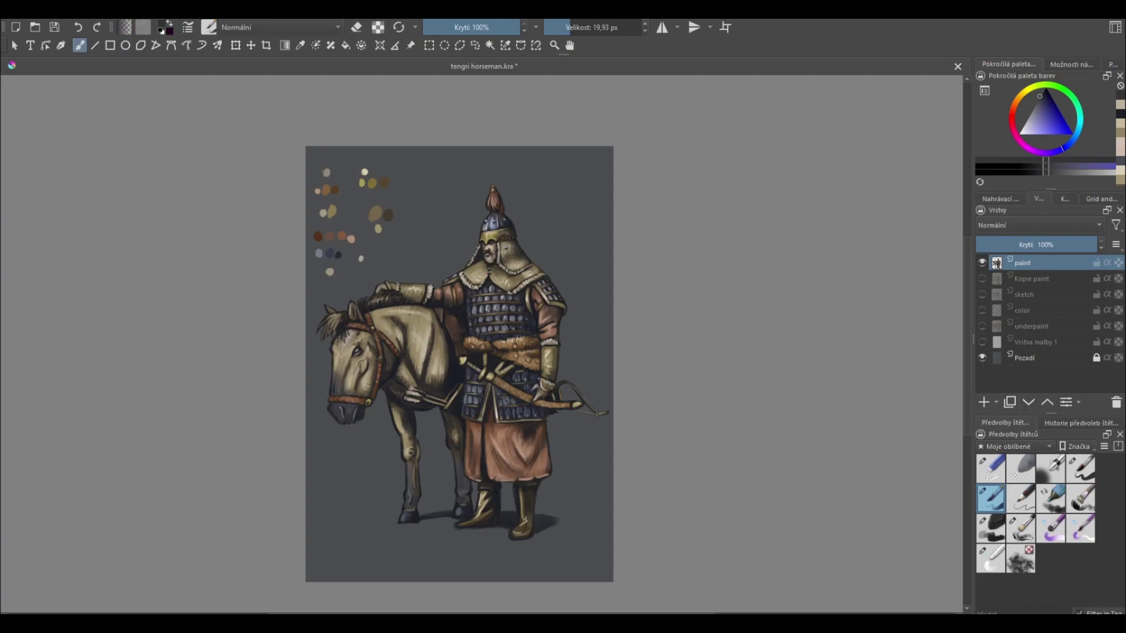
pyautogui.press('x')
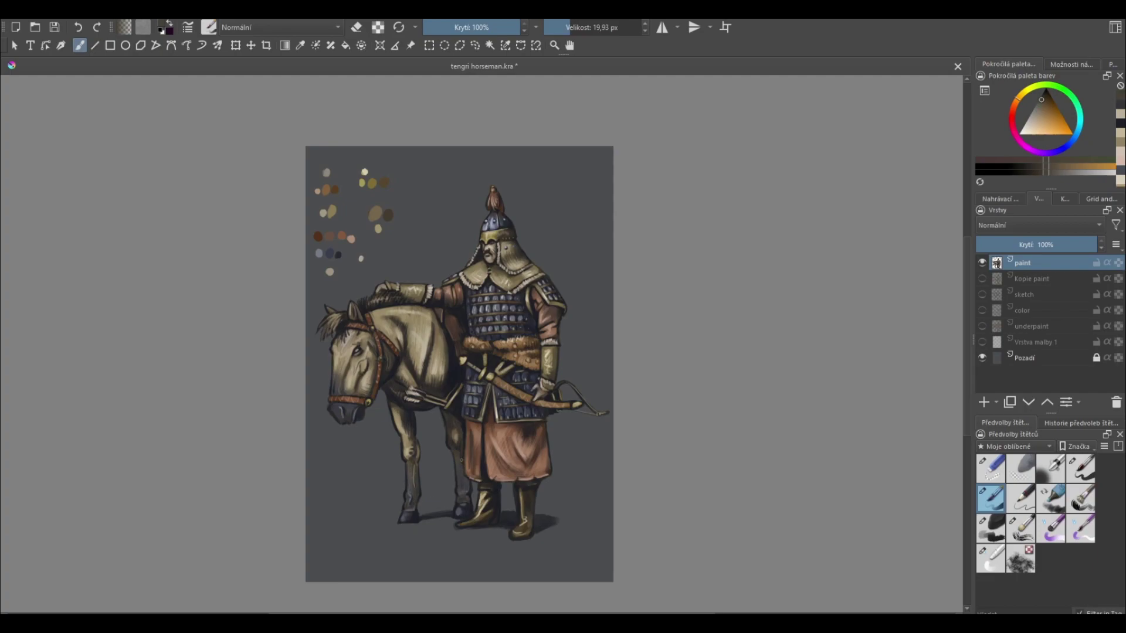
pyautogui.keyDown('ctrl'); pyautogui.click(489, 470); pyautogui.keyUp('ctrl')
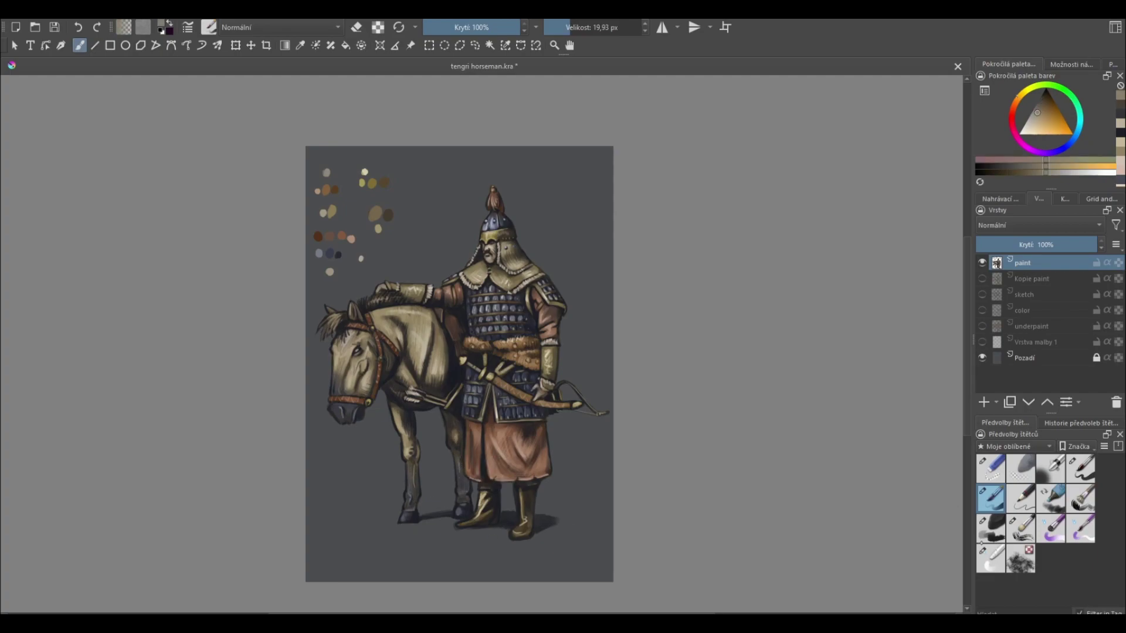
# - Pick a lighter highlight tone and enlarge the small brush to about 27 px
pyautogui.press('/')
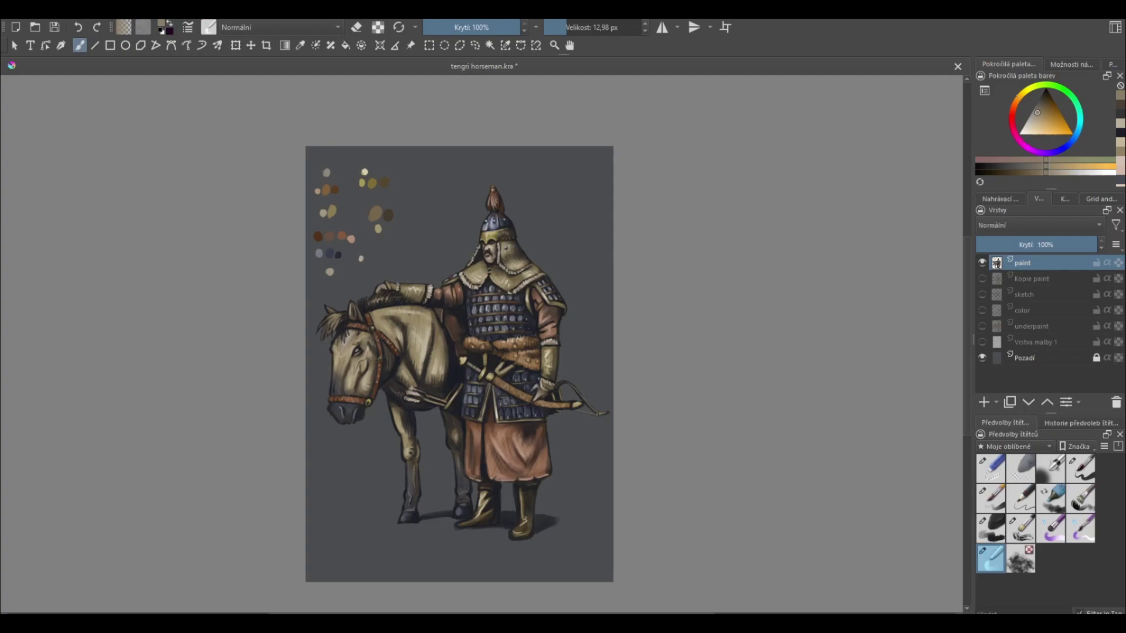
pyautogui.press('/')
pyautogui.keyDown('ctrl'); pyautogui.click(435, 458); pyautogui.keyUp('ctrl')
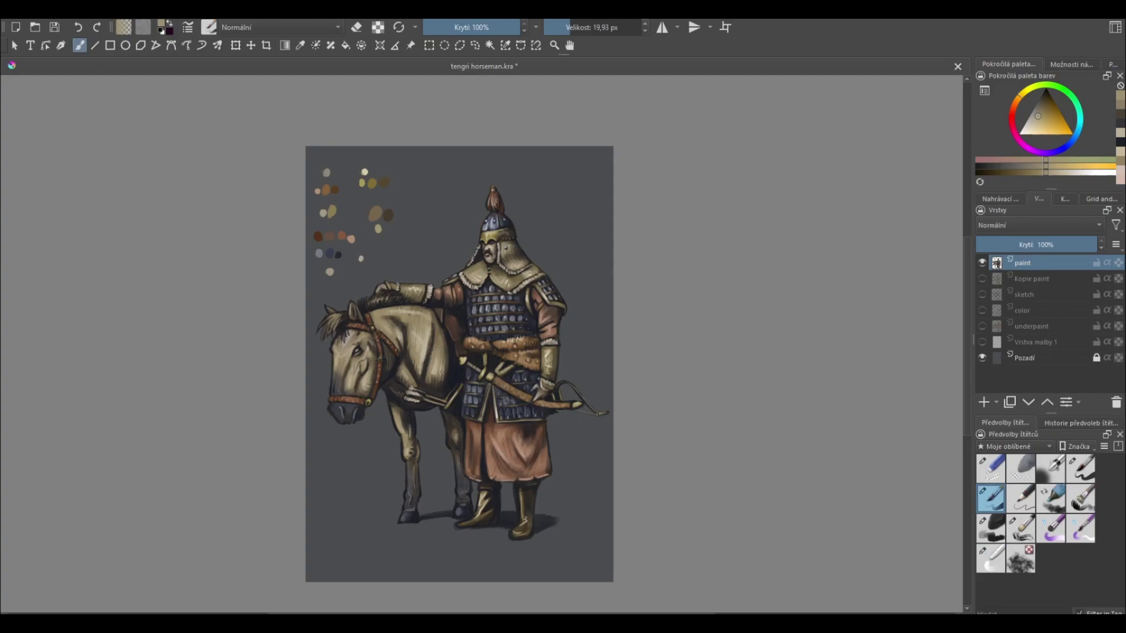
pyautogui.keyDown('ctrl'); pyautogui.click(448, 359); pyautogui.keyUp('ctrl')
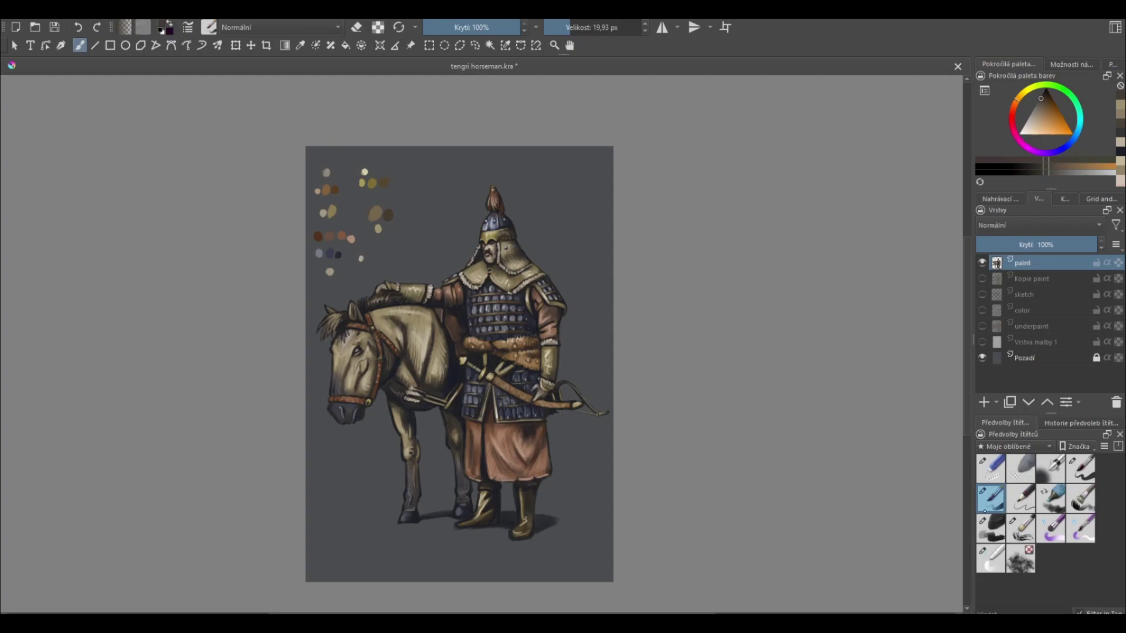
pyautogui.press('/')
pyautogui.press('k')
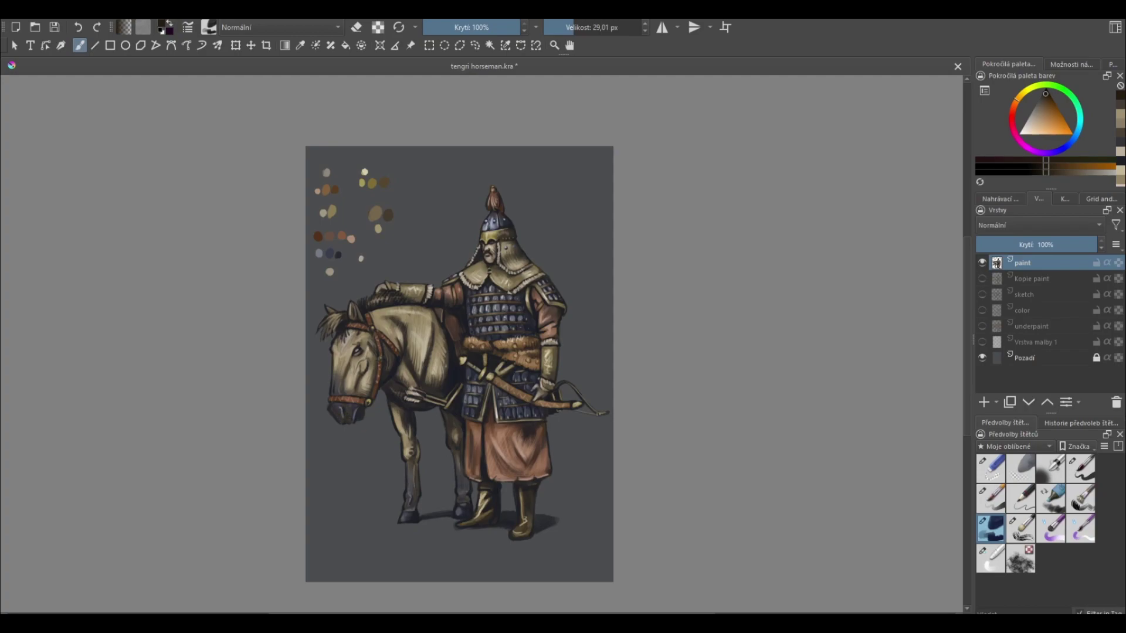
pyautogui.press('/')
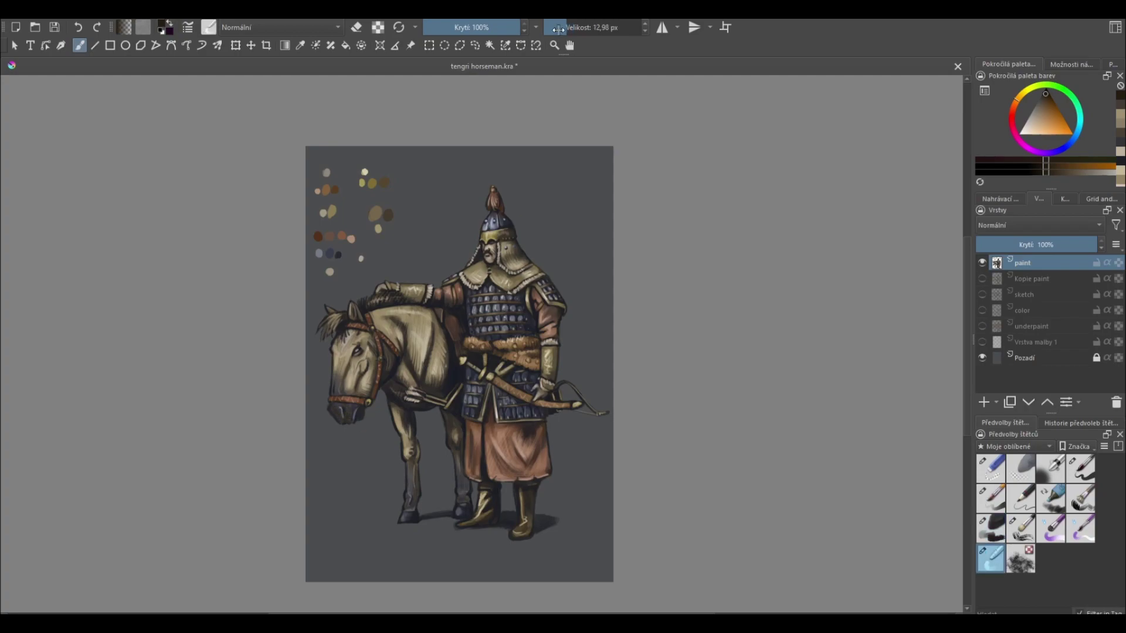
pyautogui.press(']')
pyautogui.press(']')
pyautogui.press(']')
pyautogui.press(']')
pyautogui.press('/')
pyautogui.press('+')
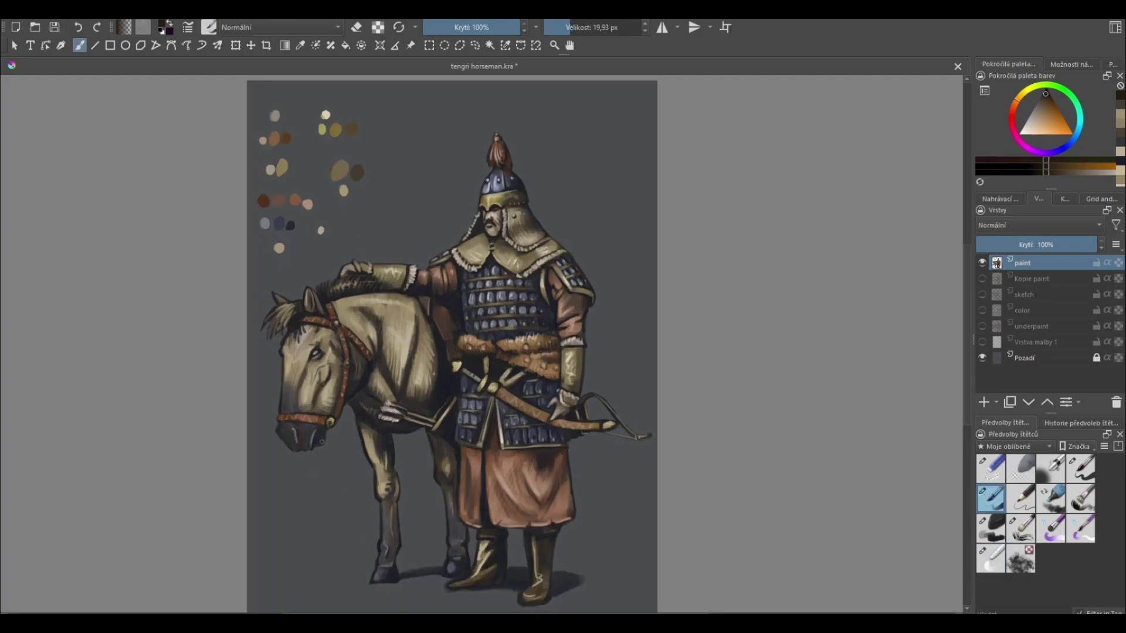
# - Load tan on the larger brush and highlight the left boot and the right boot tip
pyautogui.keyDown('ctrl'); pyautogui.click(321, 442); pyautogui.keyUp('ctrl')
pyautogui.click(298, 438)
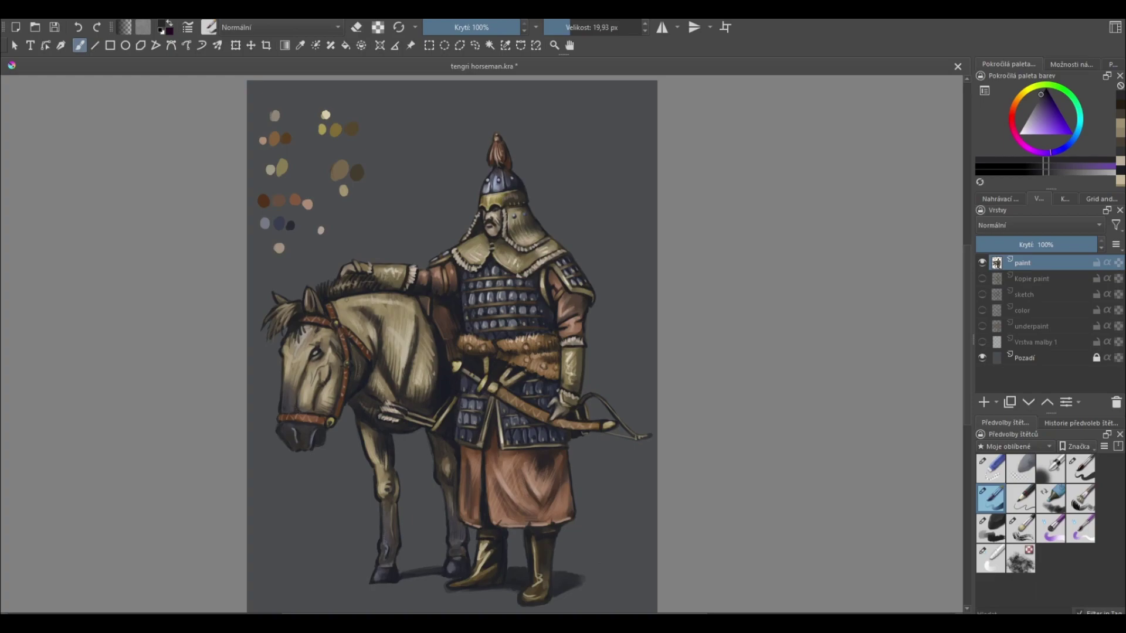
pyautogui.press('/')
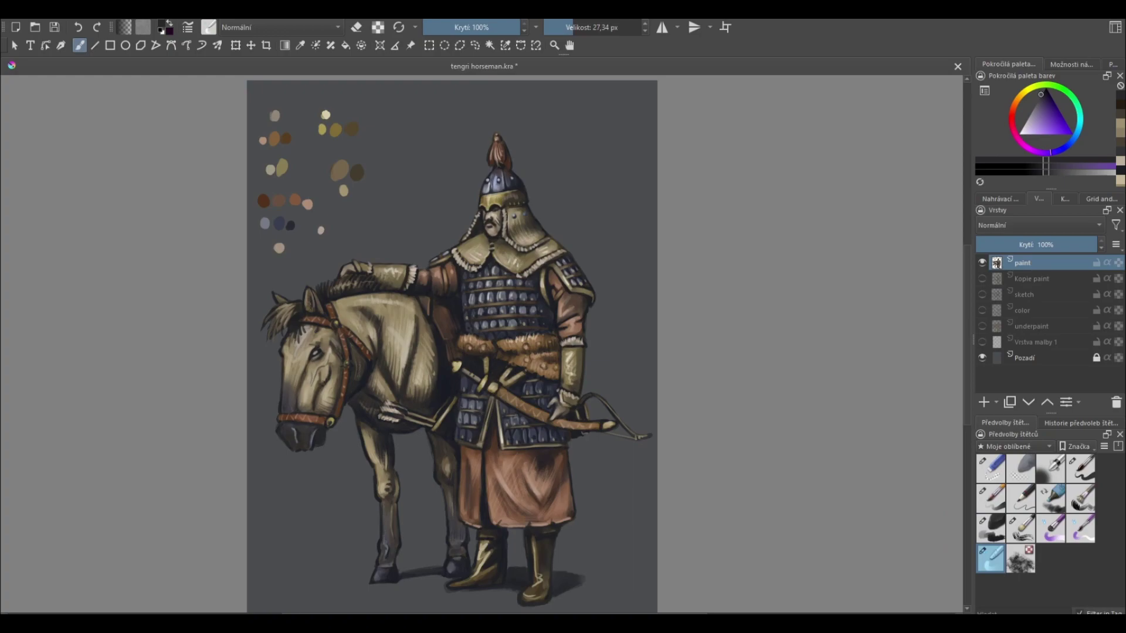
pyautogui.press('/')
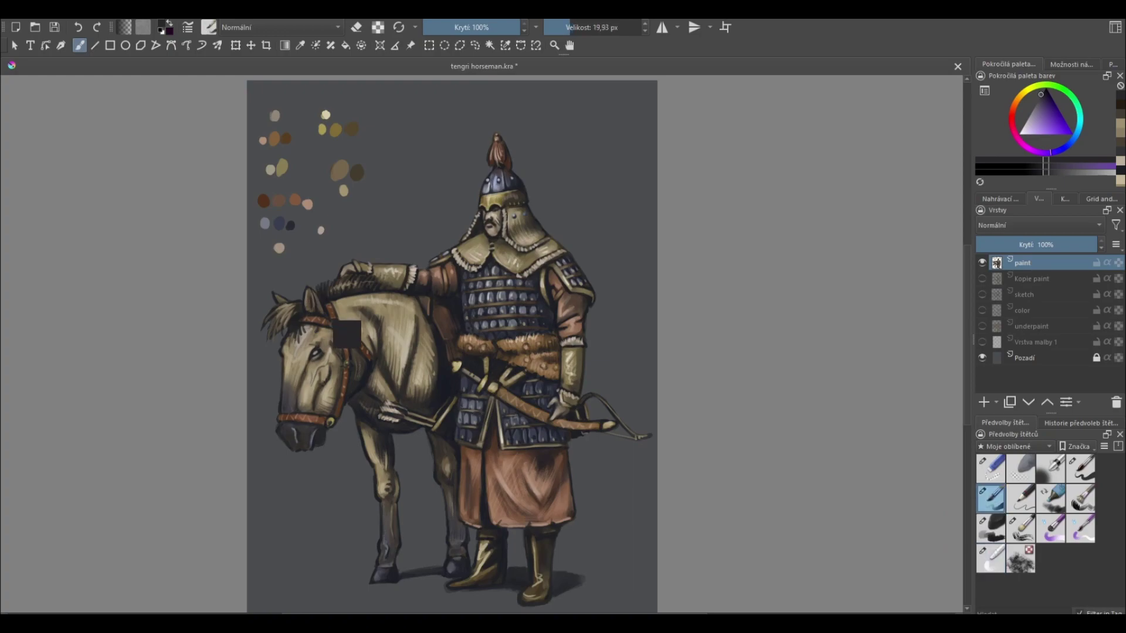
pyautogui.keyDown('ctrl'); pyautogui.click(364, 340); pyautogui.keyUp('ctrl')
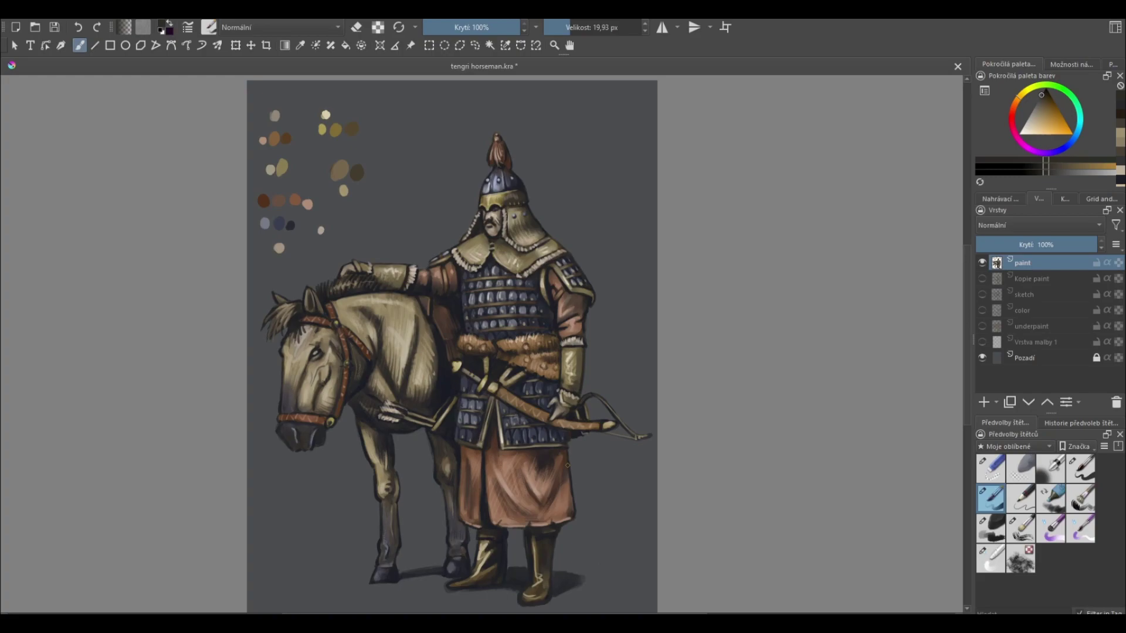
pyautogui.press('/')
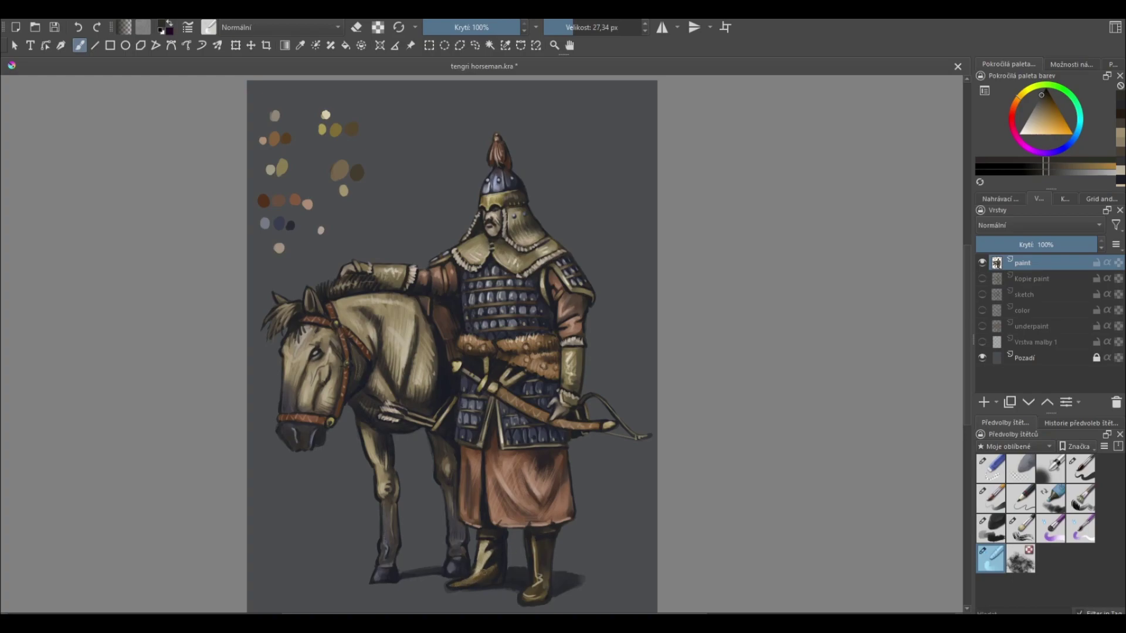
pyautogui.moveTo(485, 566); pyautogui.dragTo(533, 545)
pyautogui.moveTo(538, 599); pyautogui.dragTo(539, 589)
pyautogui.press('-')
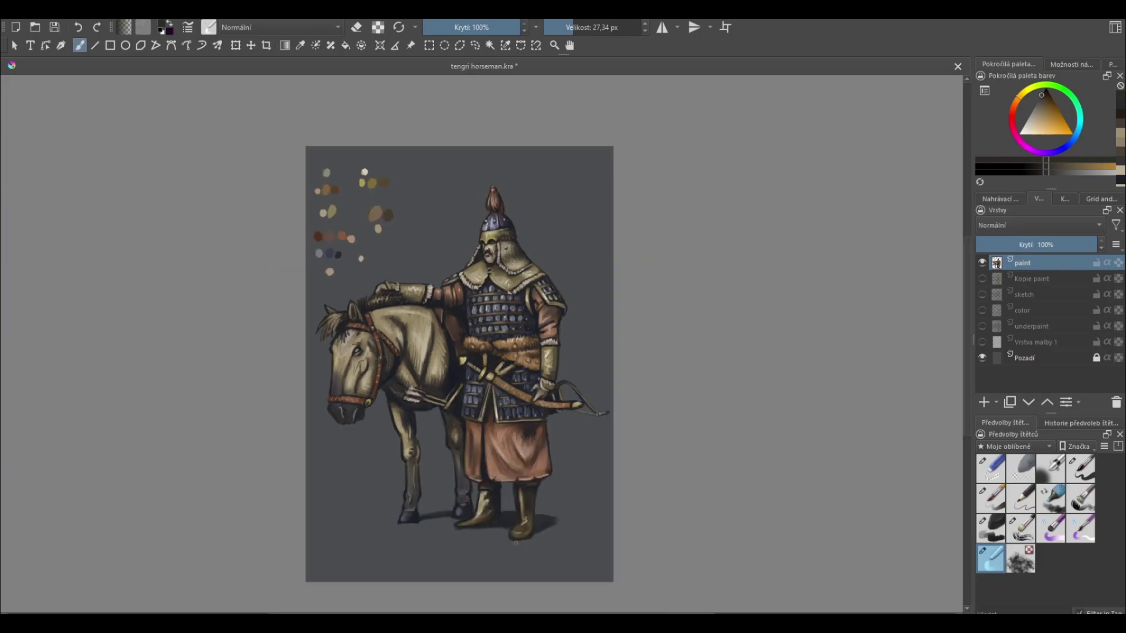
# - Draw a small dark blue-grey monogram in the canvas's bottom-right corner with the pen brush
pyautogui.press('/')
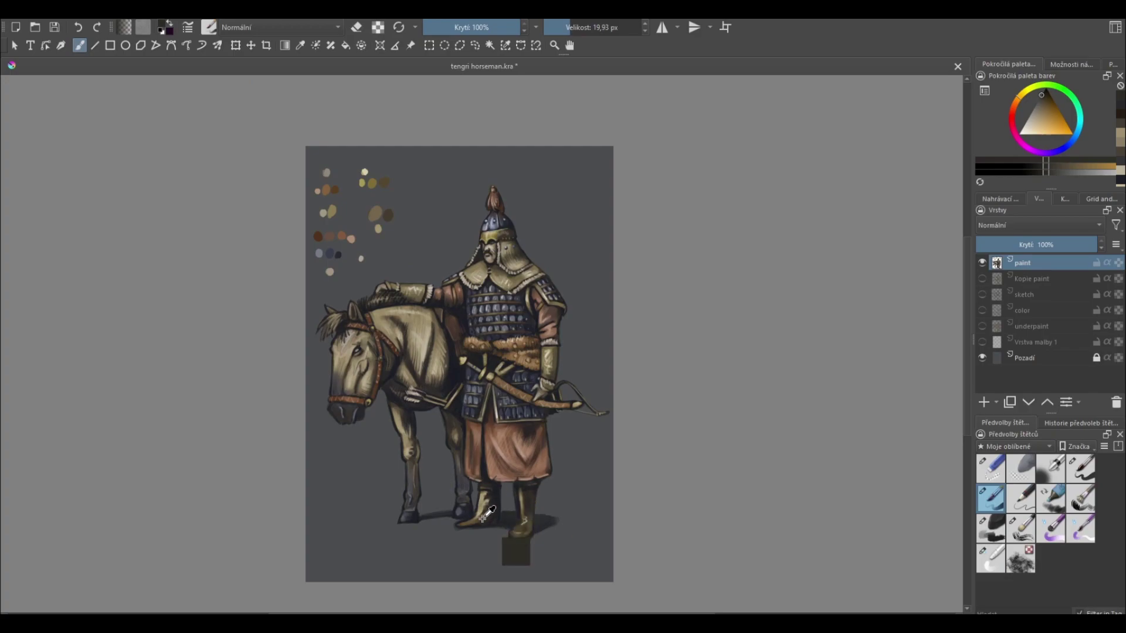
pyautogui.keyDown('ctrl'); pyautogui.click(516, 531); pyautogui.keyUp('ctrl')
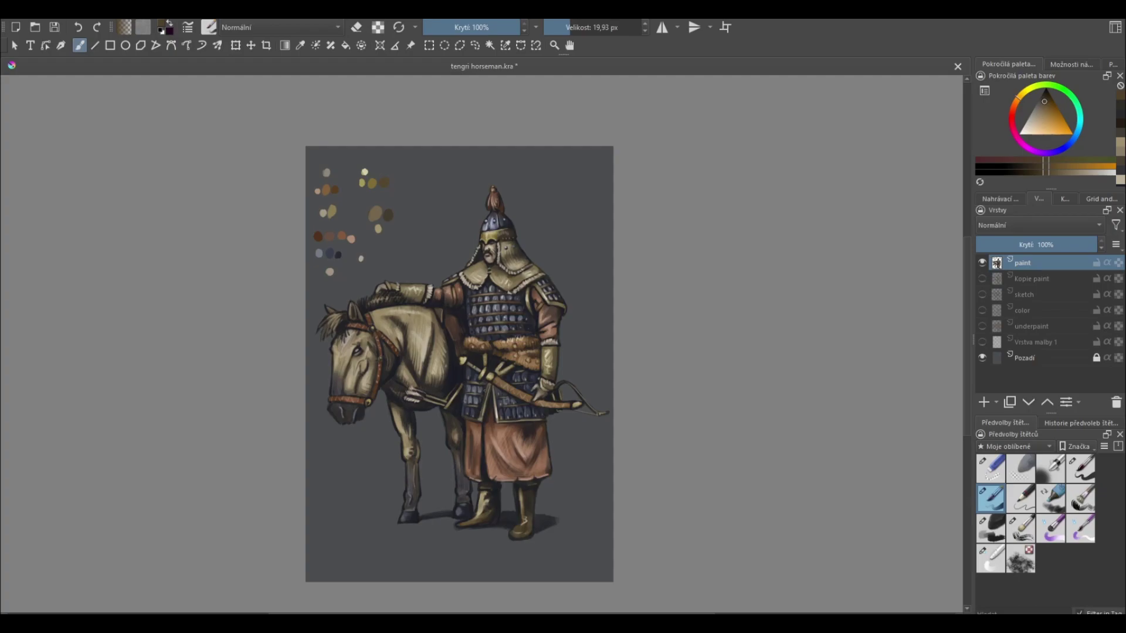
pyautogui.keyDown('ctrl'); pyautogui.click(471, 566); pyautogui.keyUp('ctrl')
pyautogui.scroll(1, 616, 566)
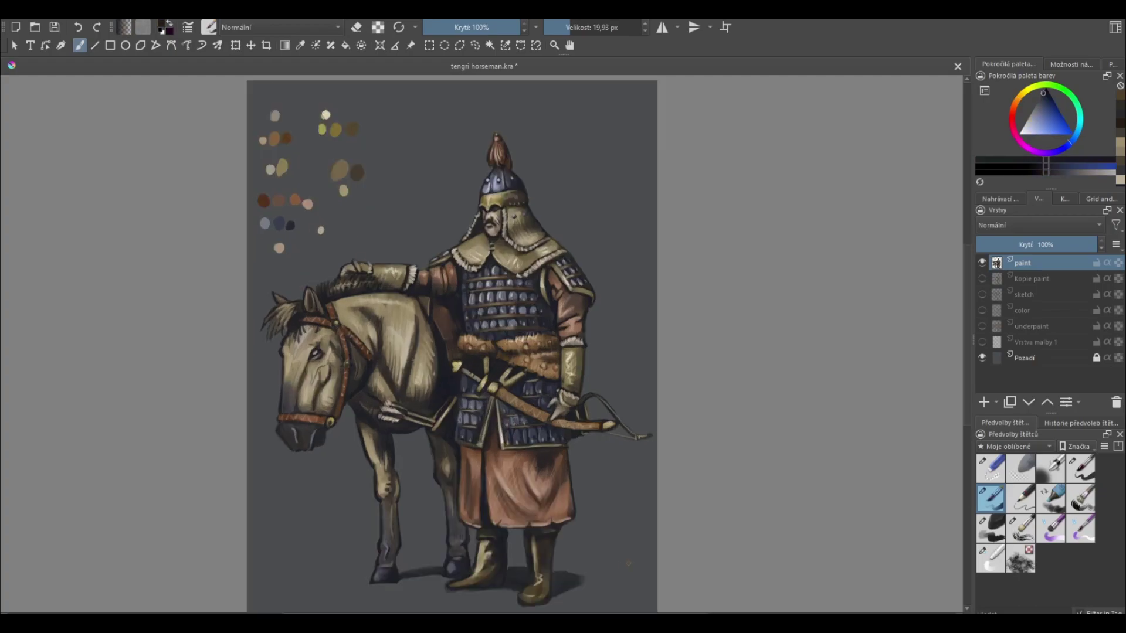
pyautogui.scroll(1, 606, 455)
pyautogui.scroll(1, 653, 405)
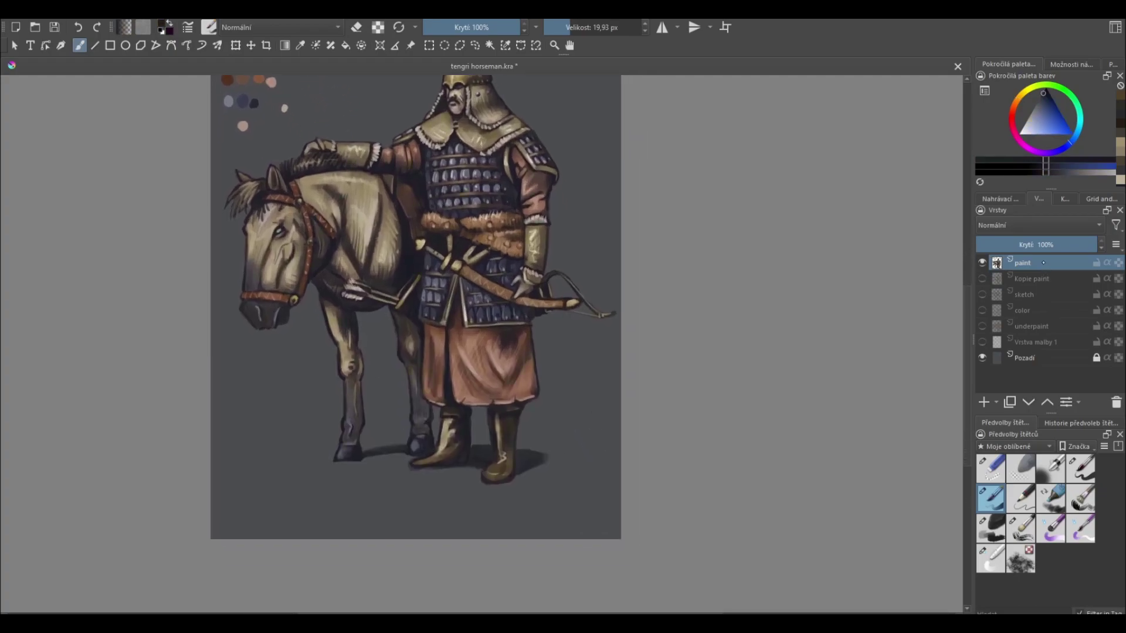
pyautogui.moveTo(599, 508); pyautogui.dragTo(601, 514)
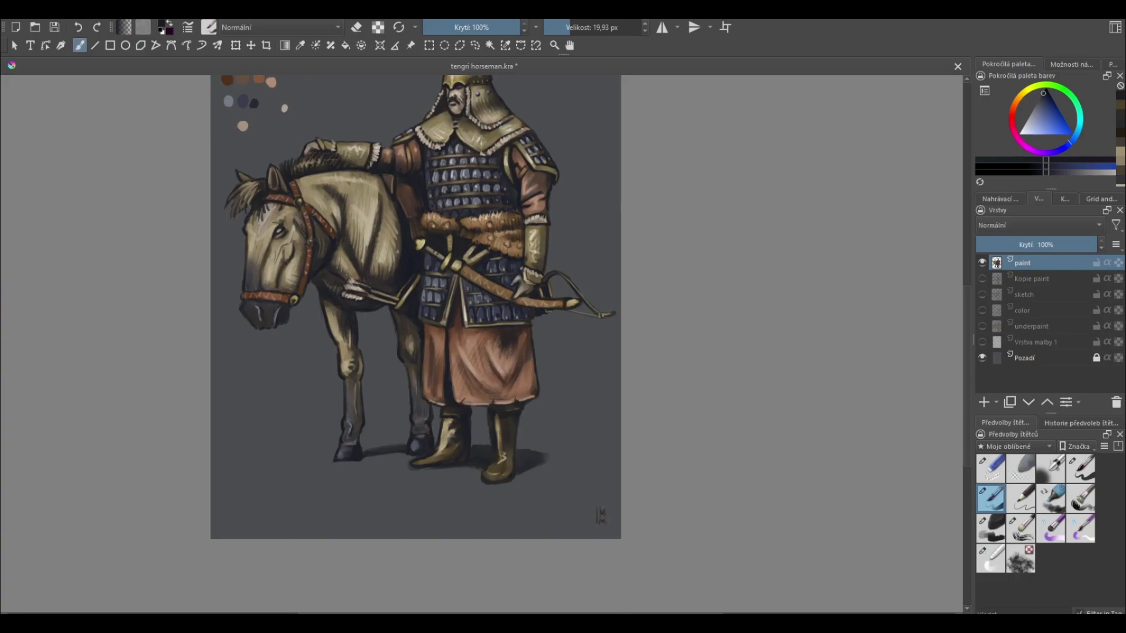
pyautogui.scroll(-1, 612, 546)
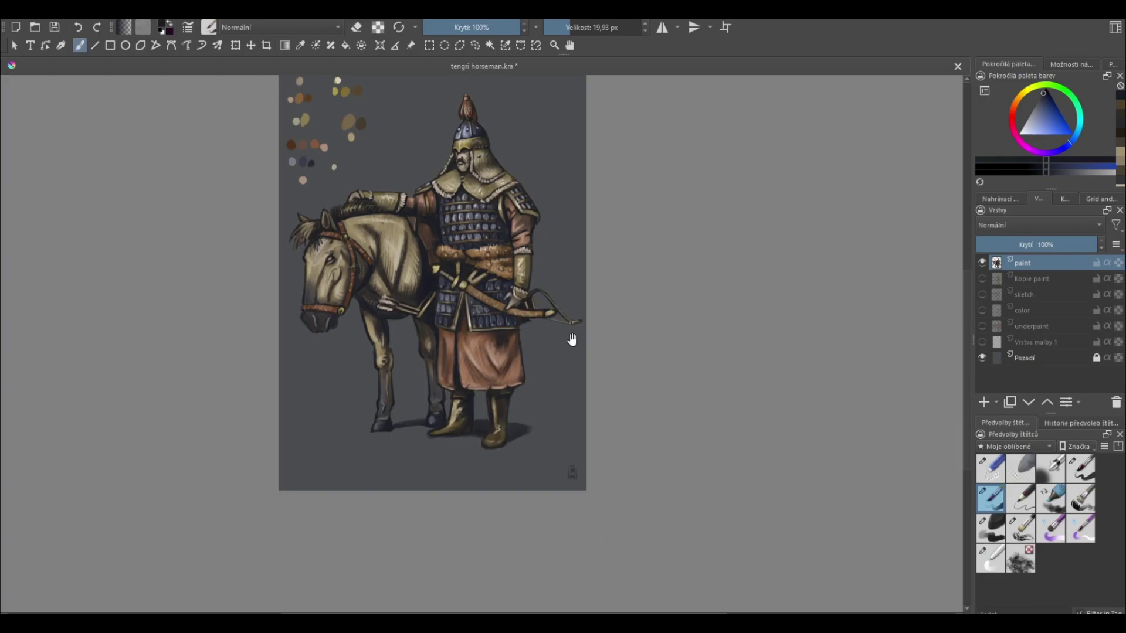
pyautogui.moveTo(573, 339); pyautogui.dragTo(547, 389)
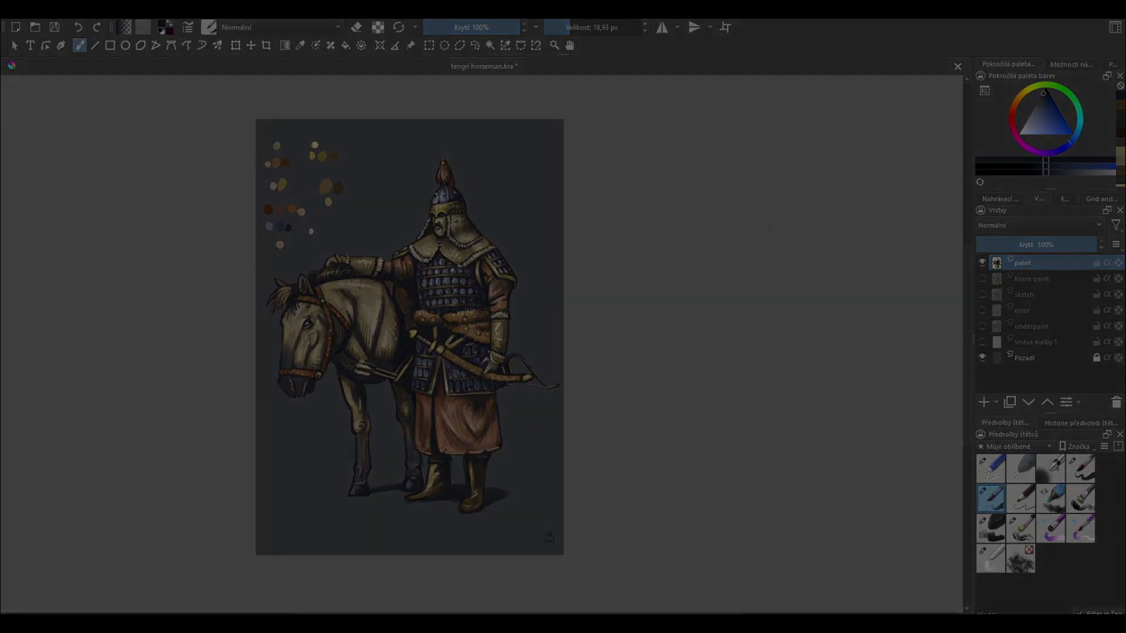